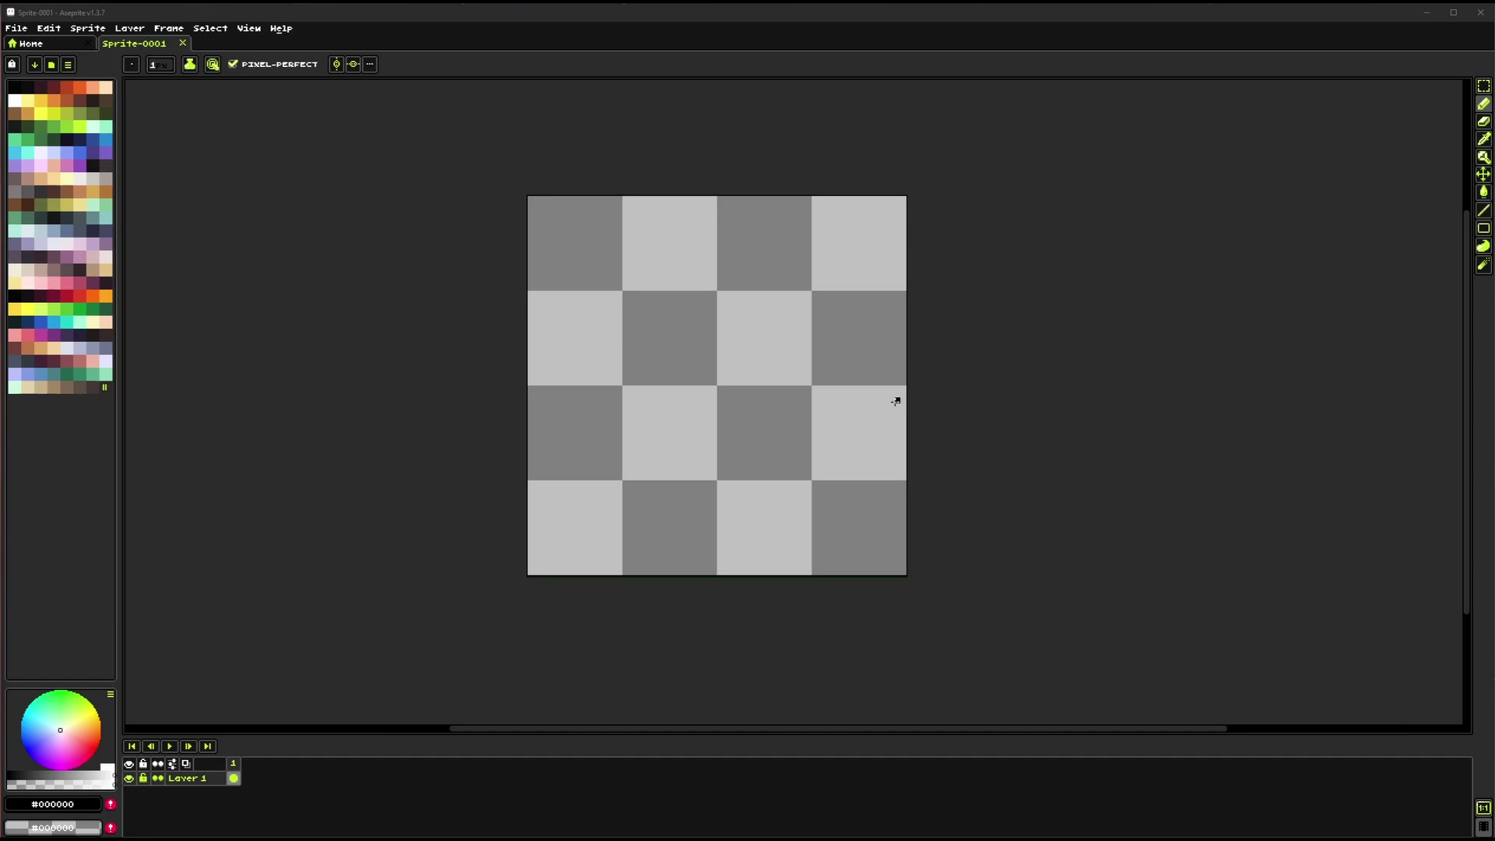
drag(896, 401, 732, 410)
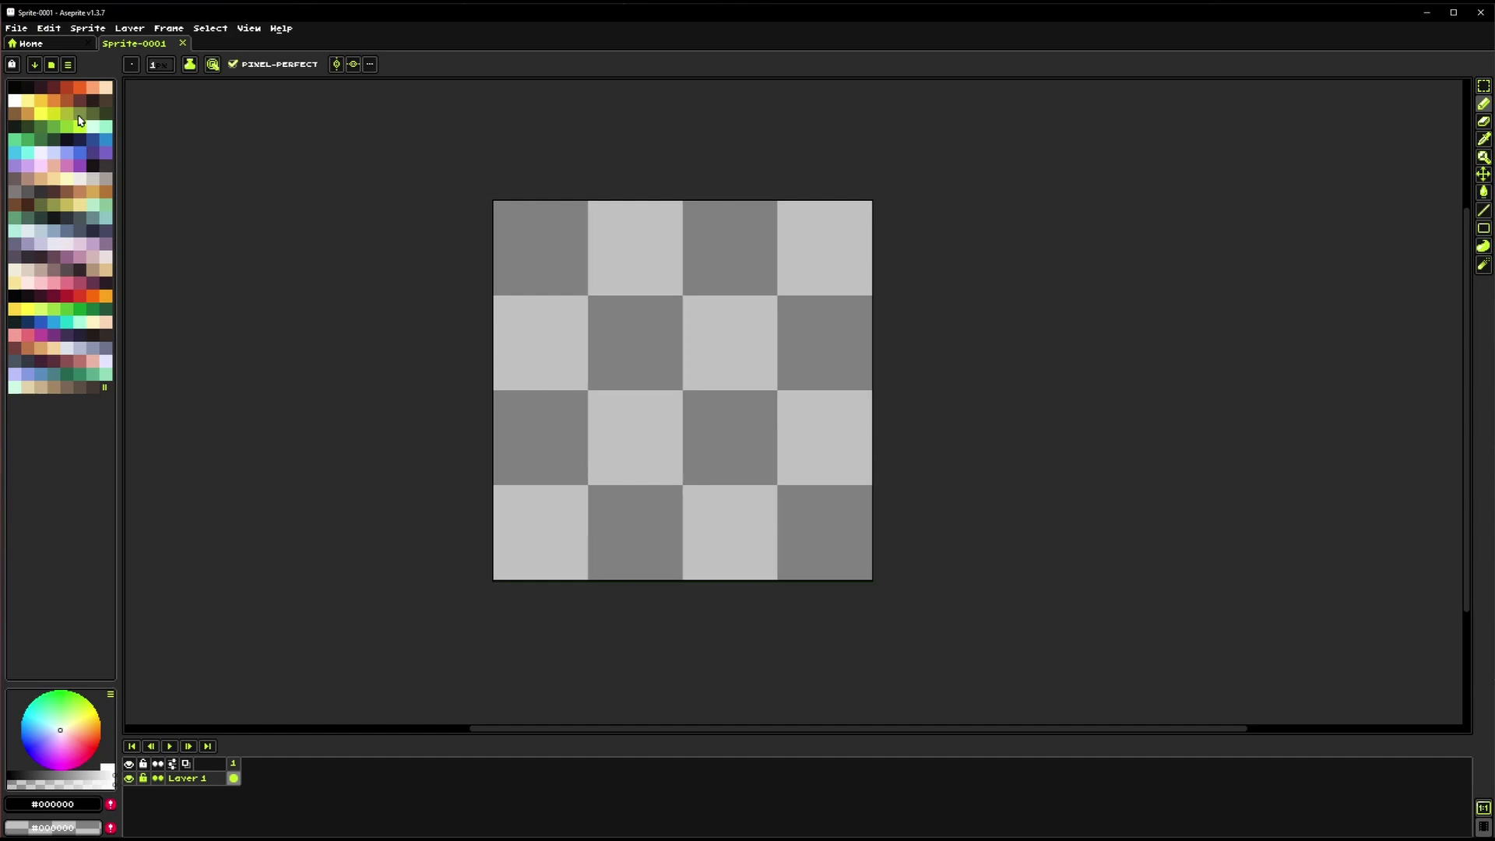
click(76, 32)
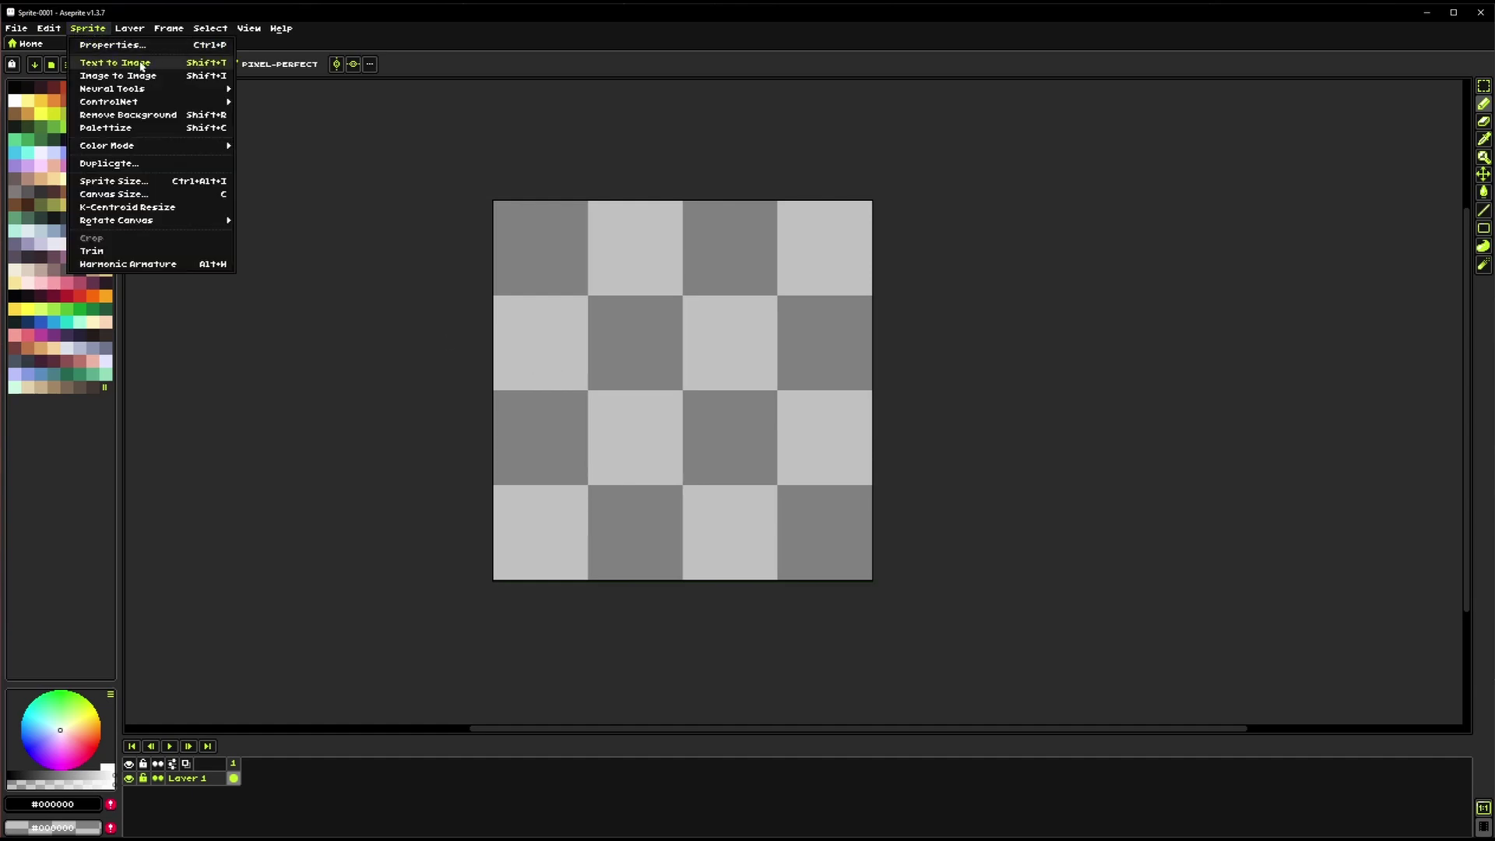
mouse_move(288, 33)
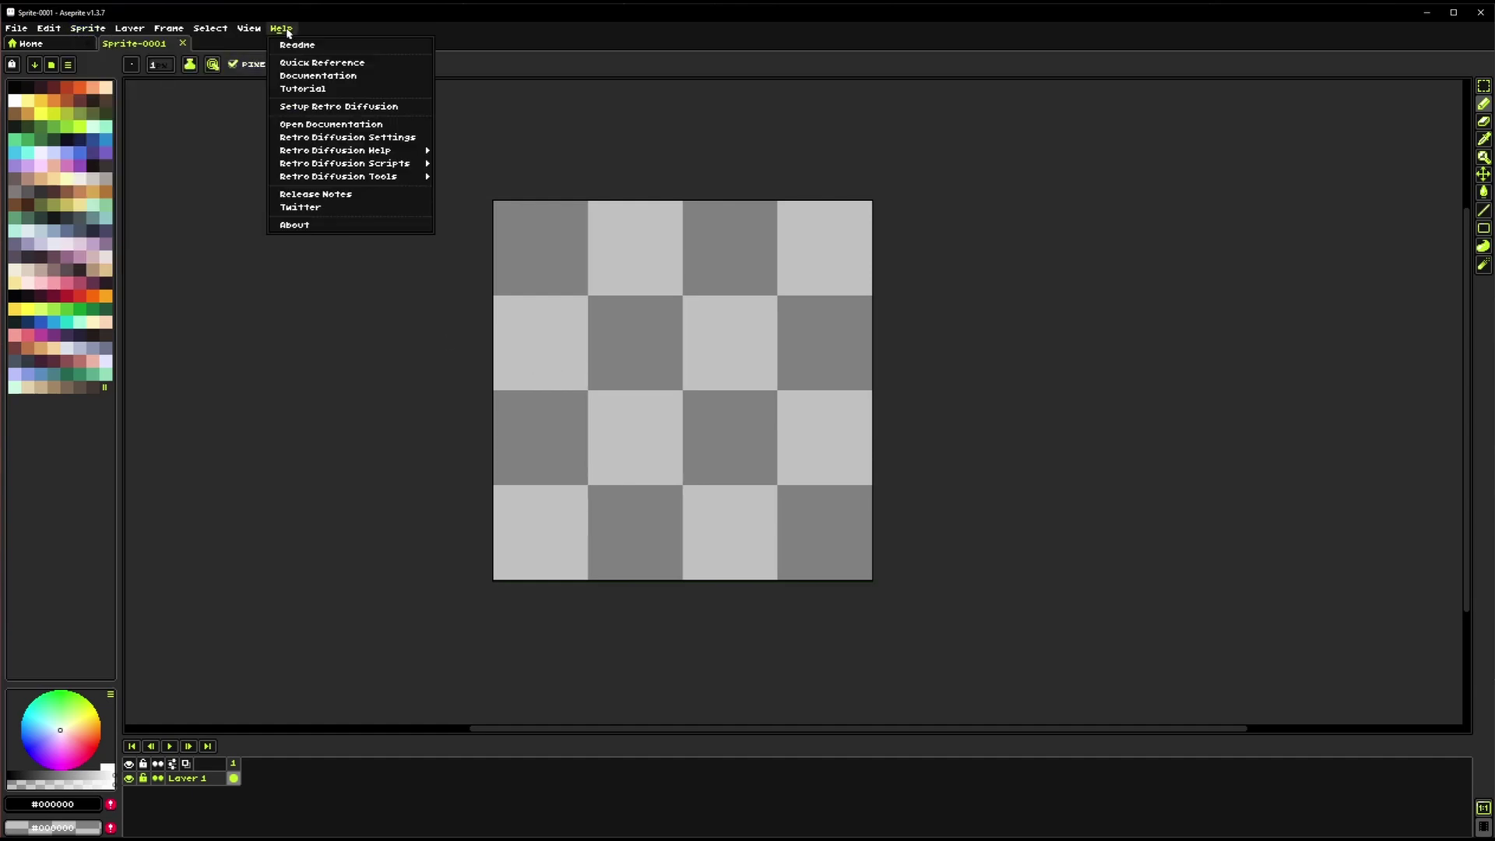
mouse_move(374, 165)
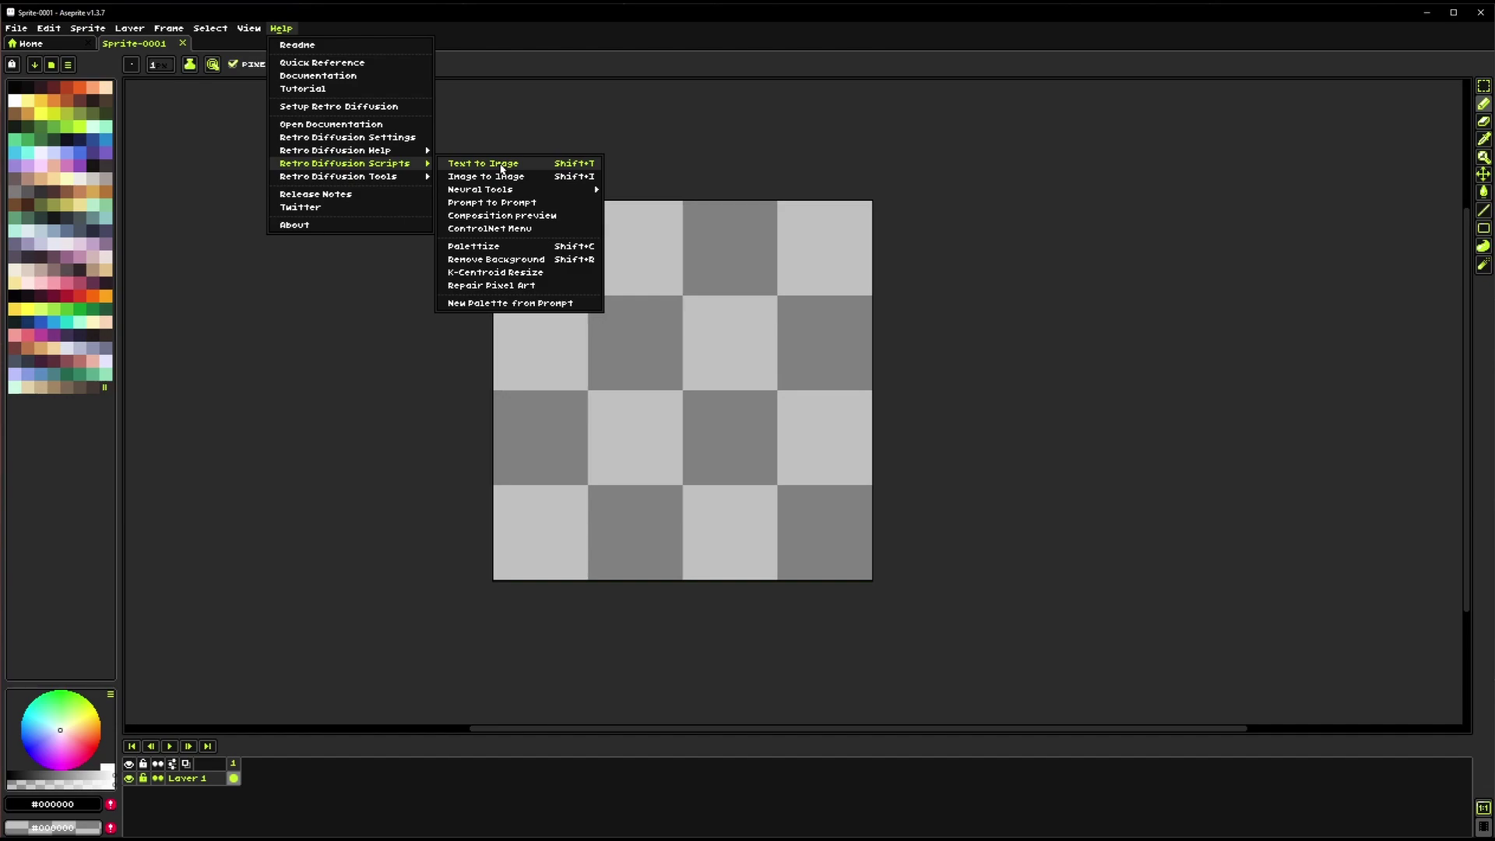
Generate one 64x64 image with Text to Image from the prefilled raven prompt, checking the image style settings first
click(87, 28)
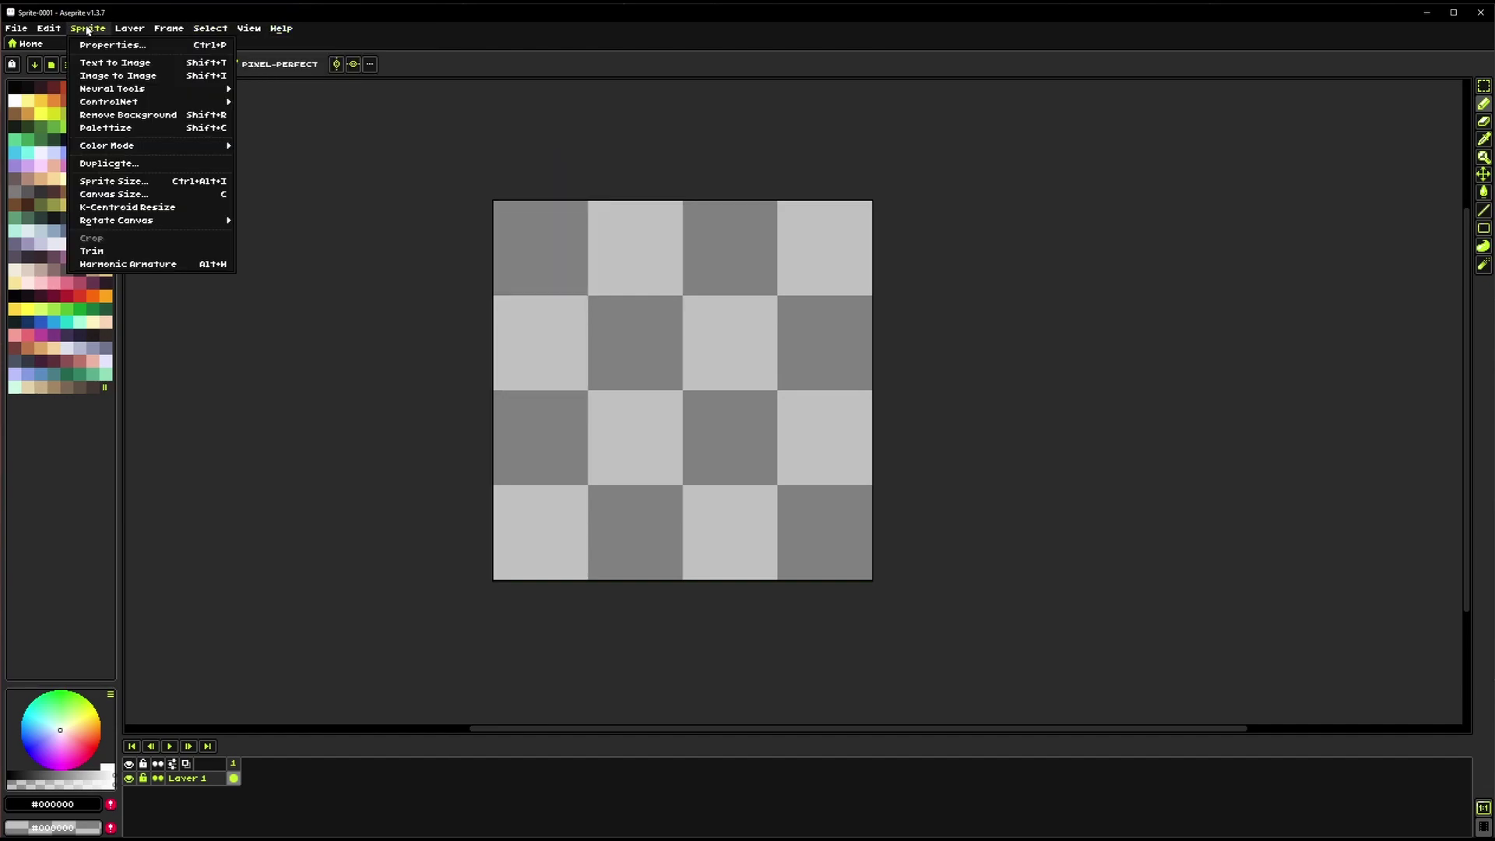
click(129, 65)
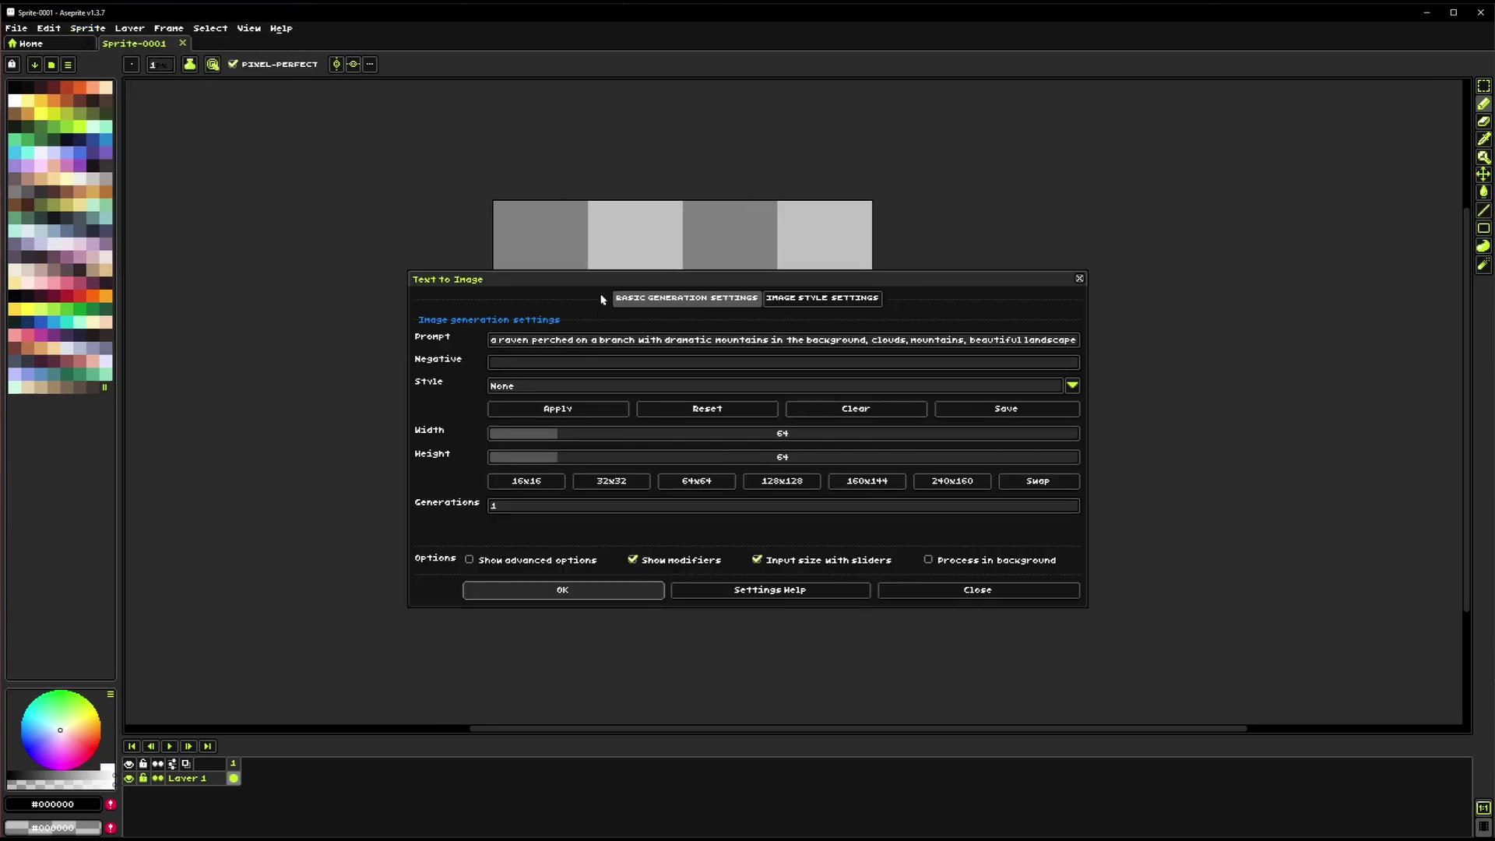
drag(597, 286, 589, 267)
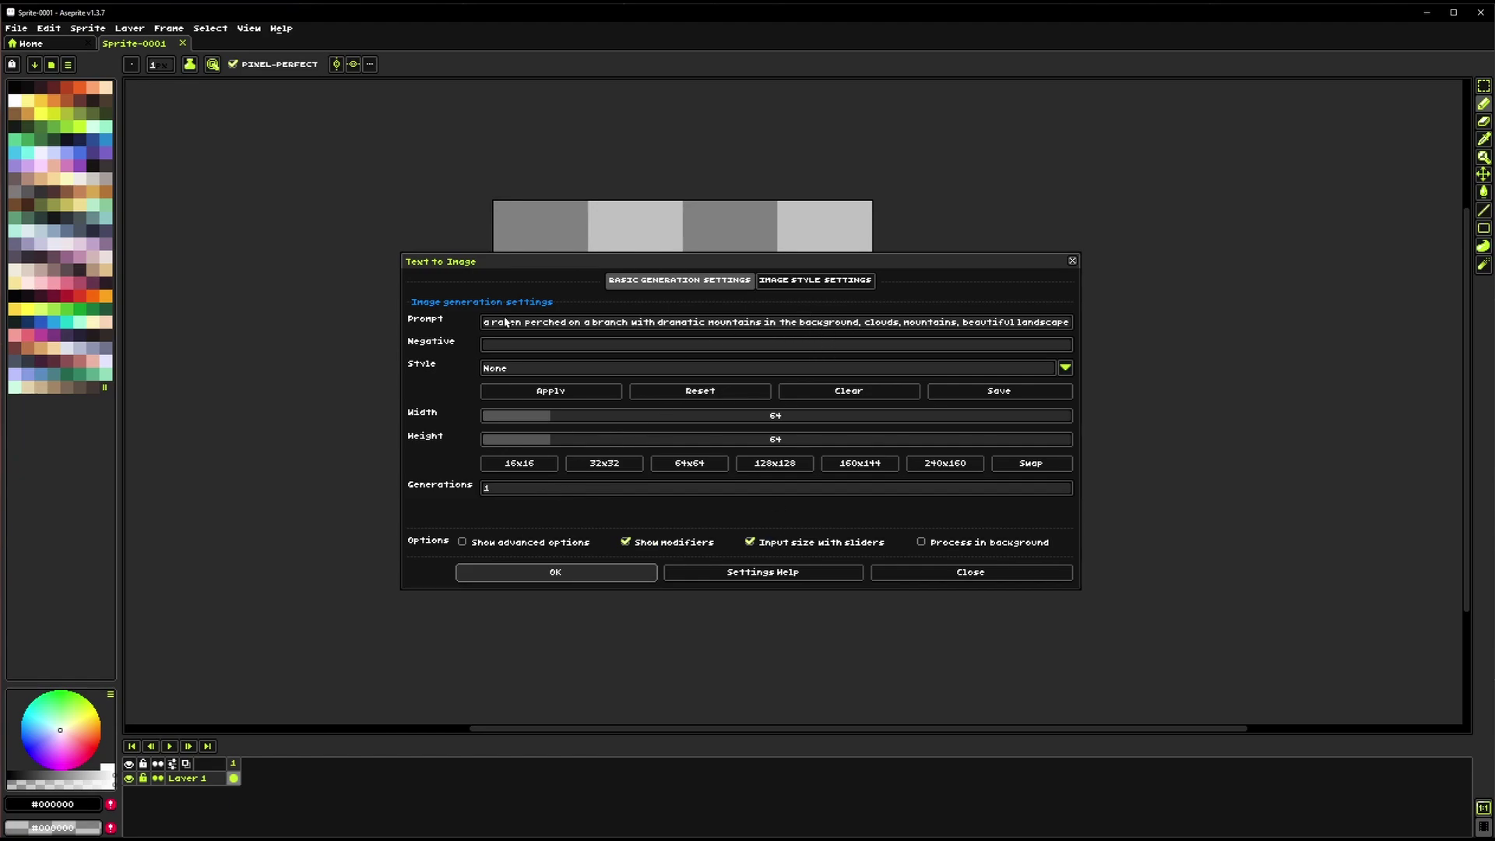
mouse_move(505, 322)
mouse_down()
mouse_move(1075, 323)
mouse_move(1089, 337)
mouse_move(685, 323)
mouse_move(1159, 323)
mouse_move(458, 323)
mouse_move(502, 324)
mouse_up()
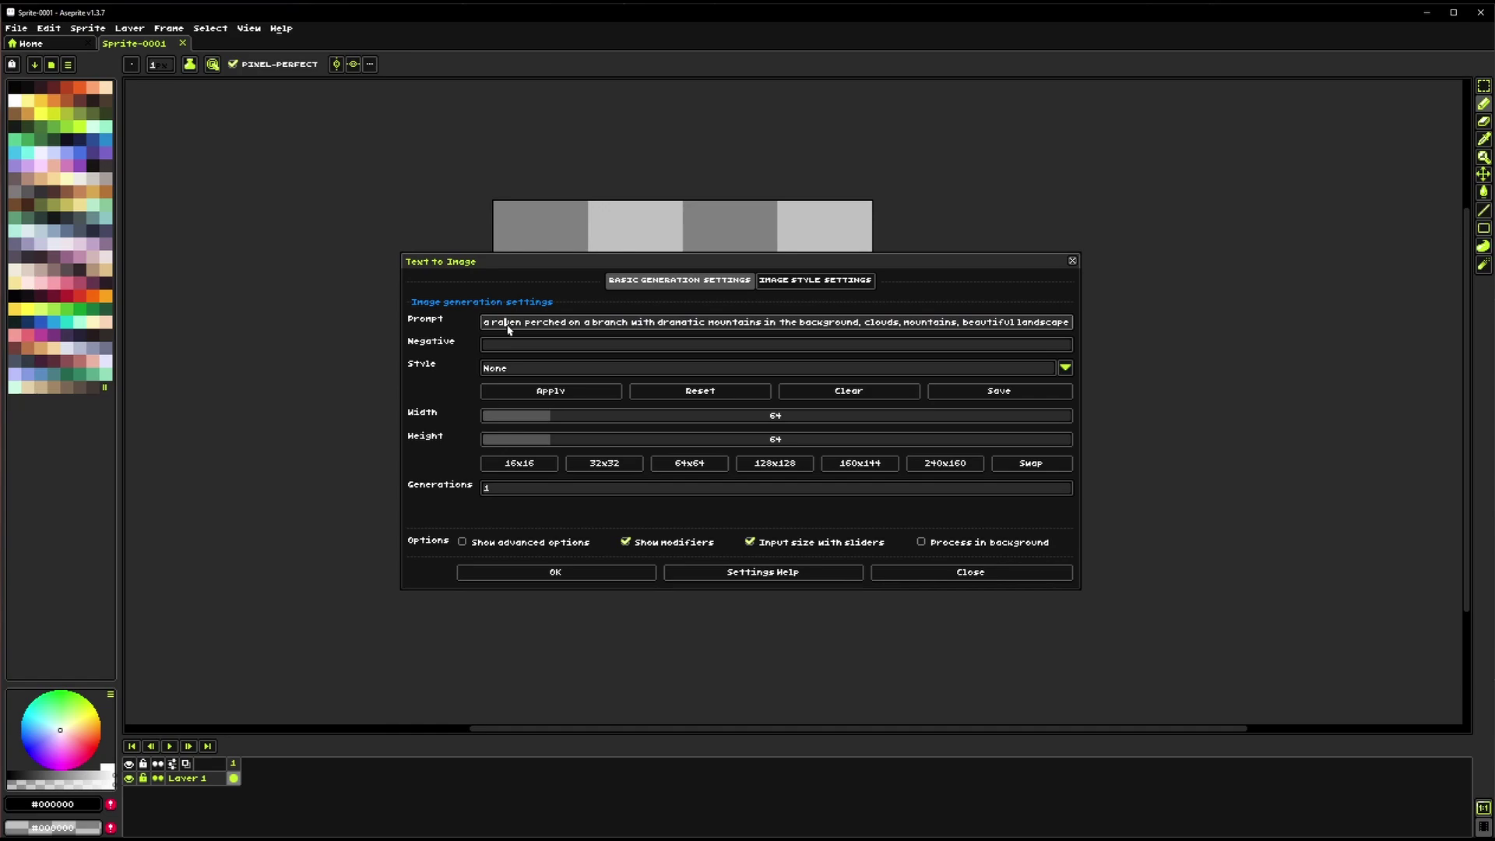
click(816, 285)
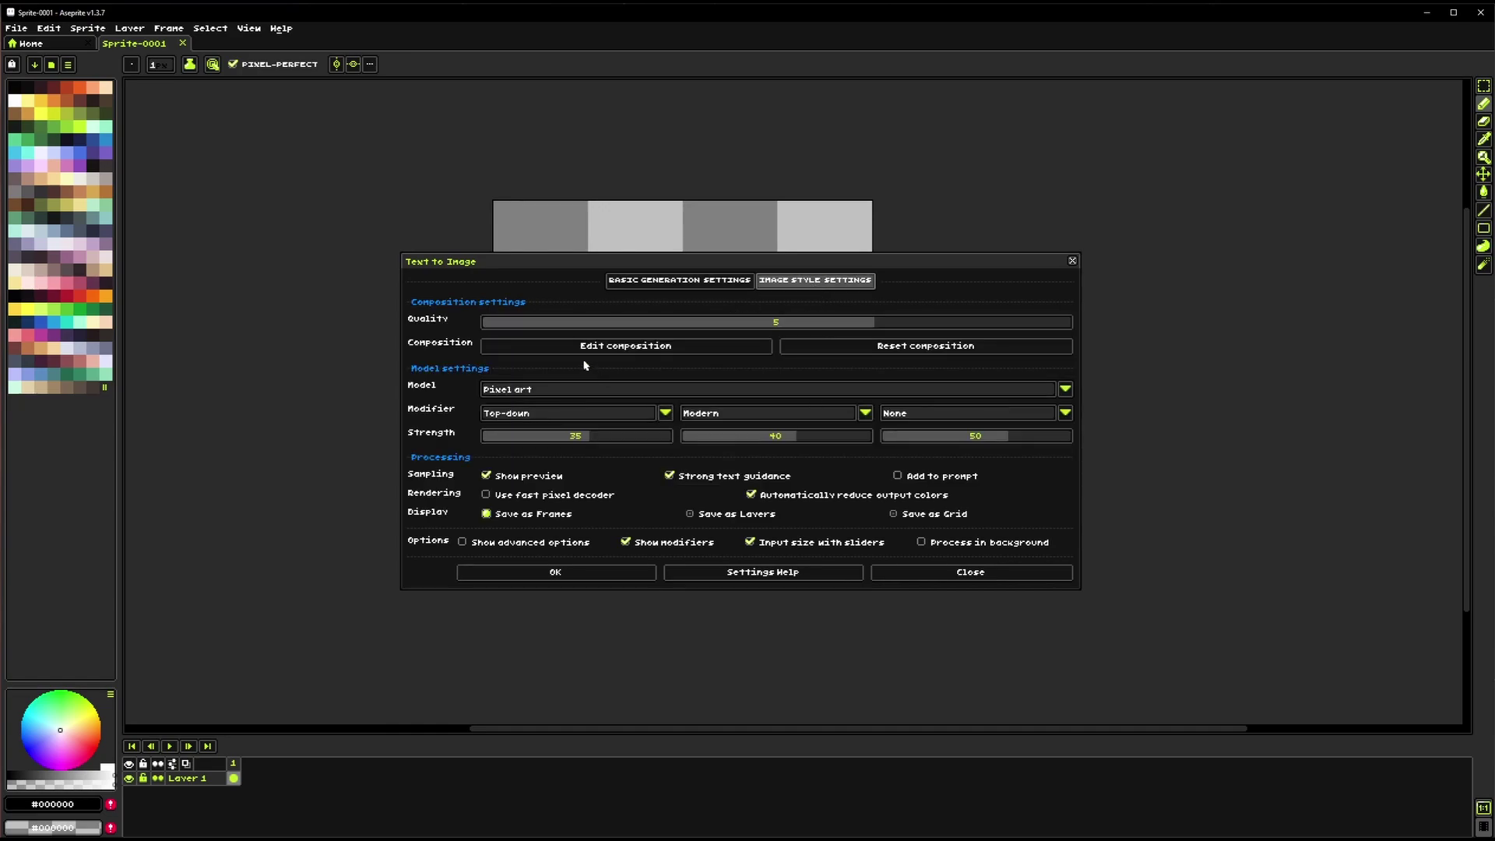
click(703, 282)
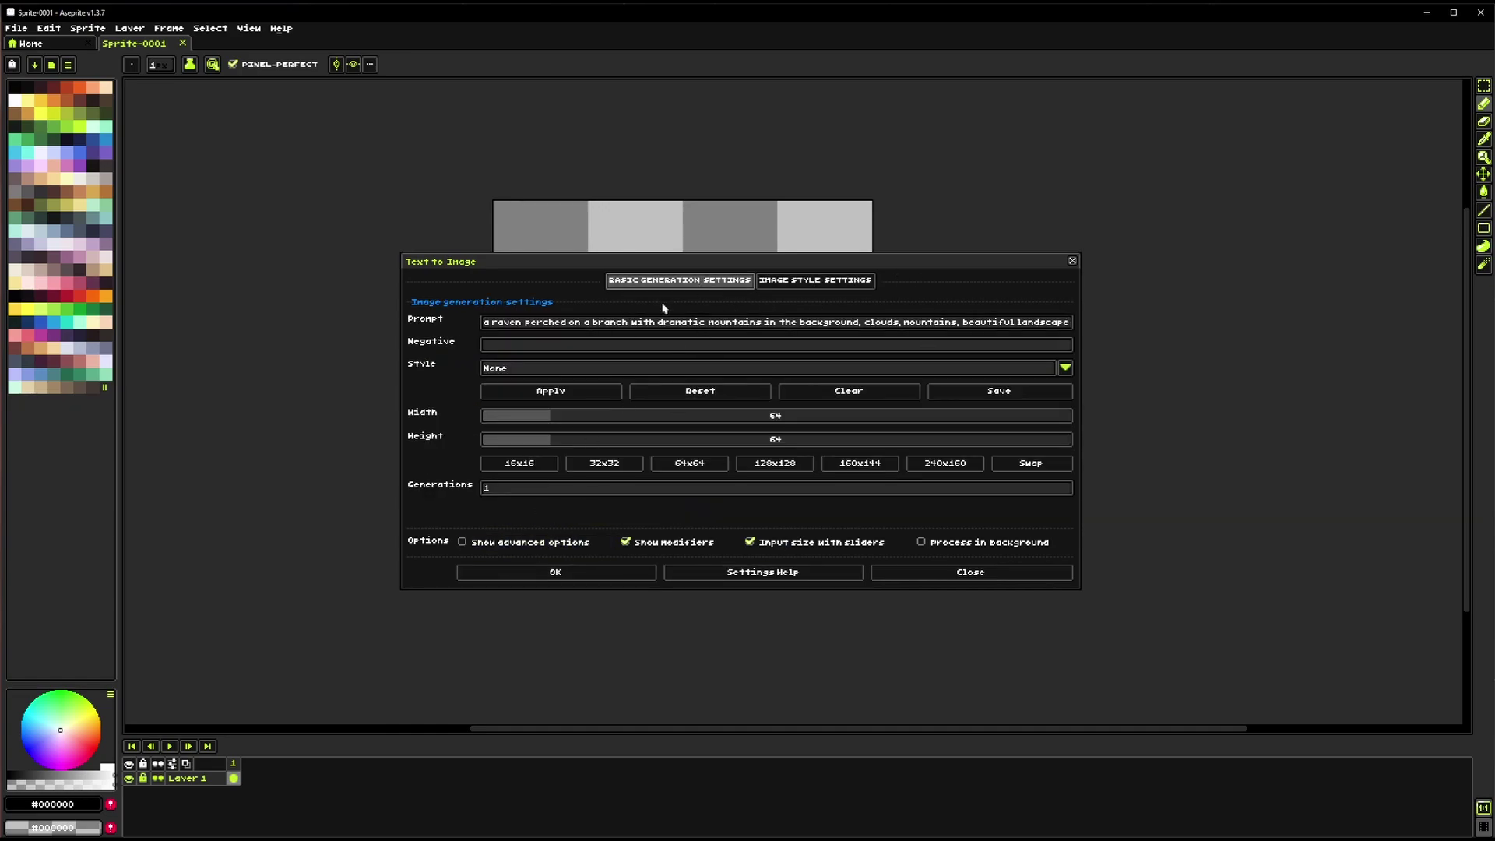
click(545, 575)
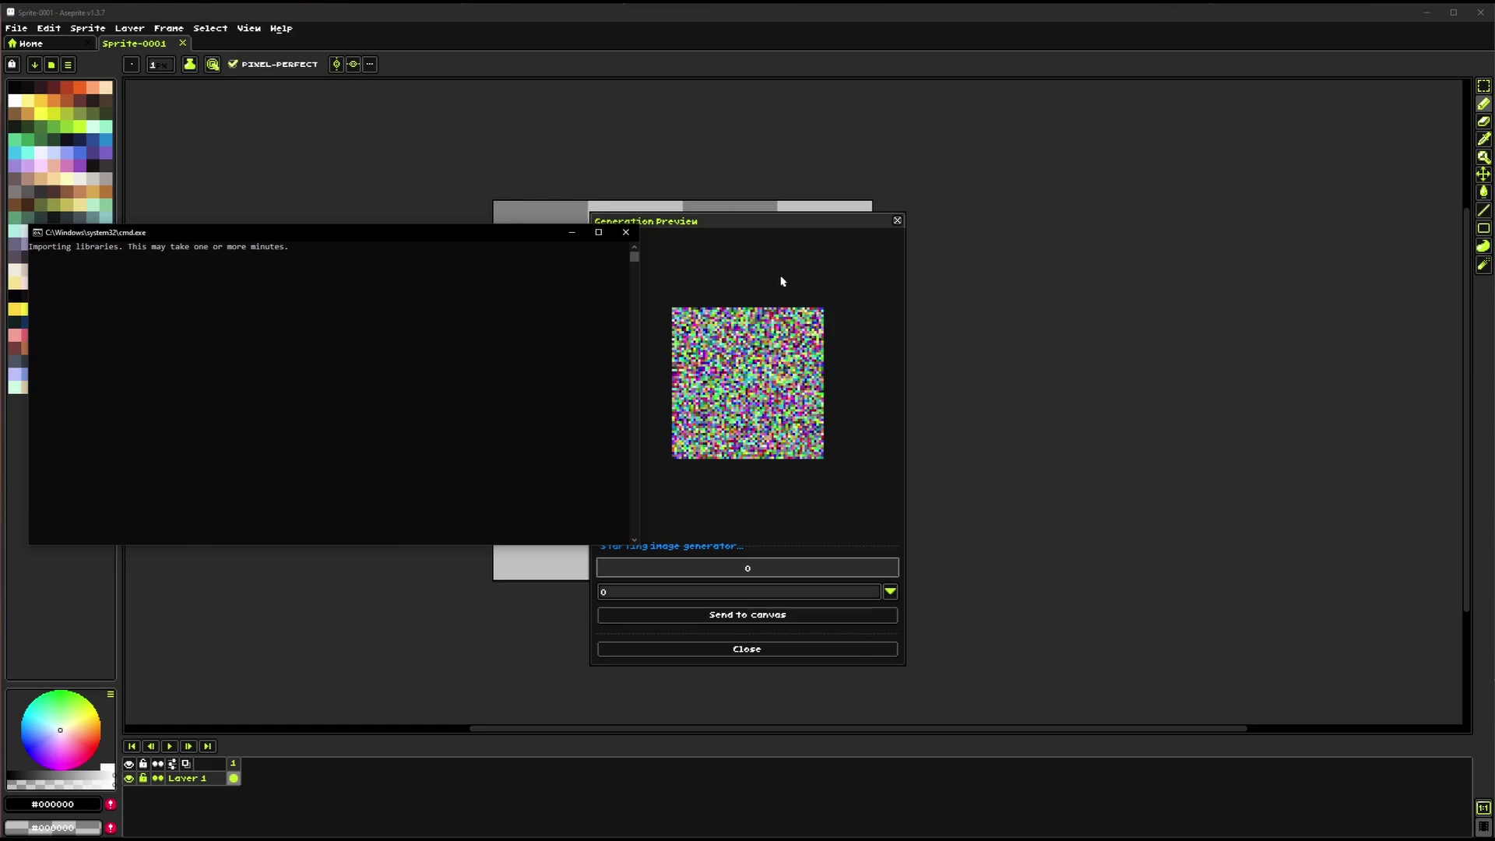
Move the Generation Preview window clear of the canvas and bring the generator's console window to the front
drag(721, 223, 1251, 184)
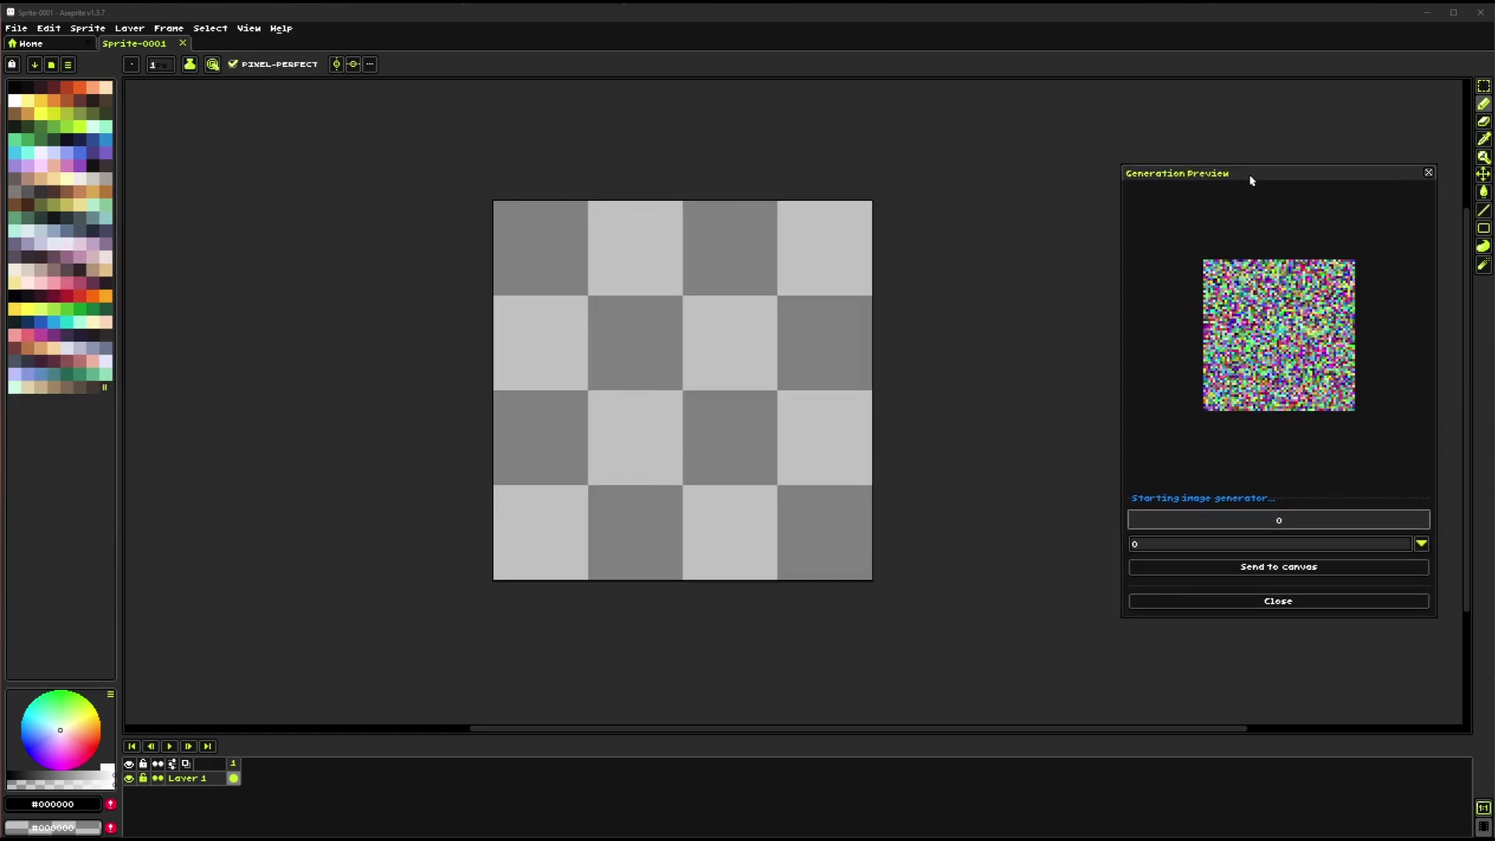
key(alt+Tab)
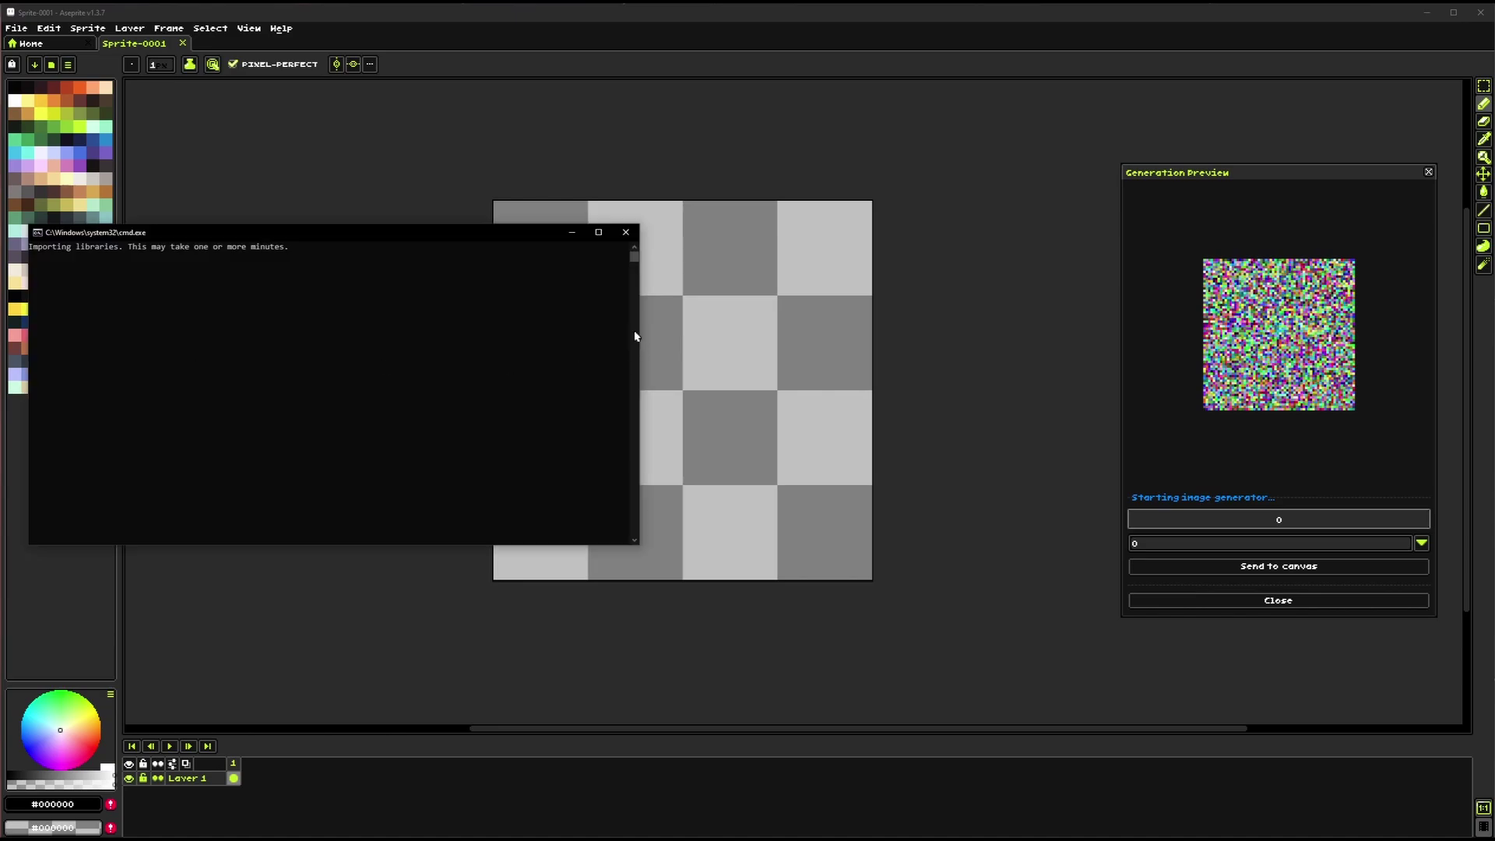
drag(405, 239, 424, 231)
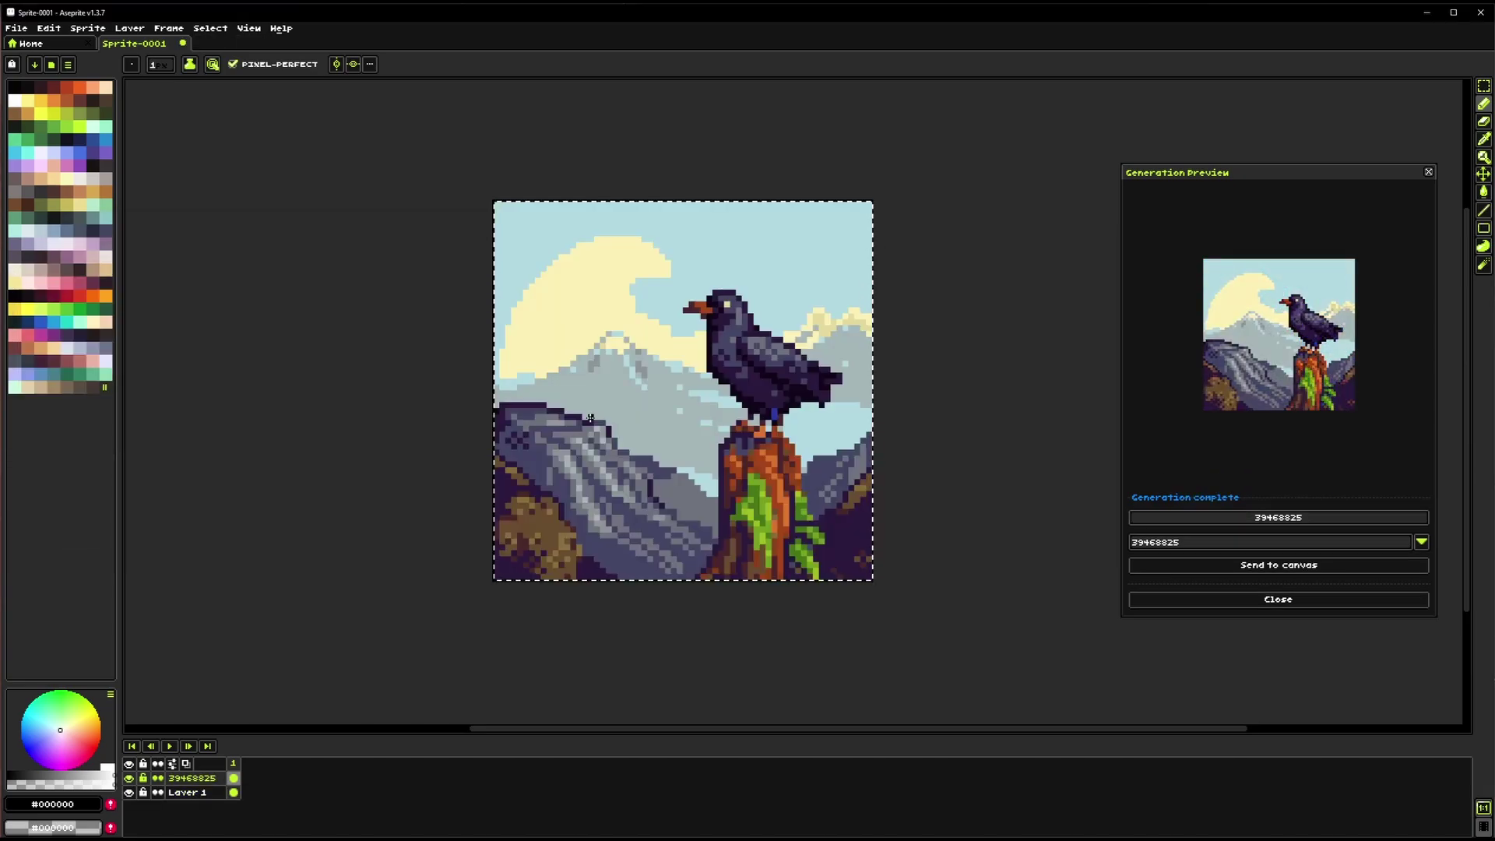
Generate another 64x64 image from the same raven prompt, showing the advanced options to view the seed and hiding them again
scroll(623, 440, right, 2)
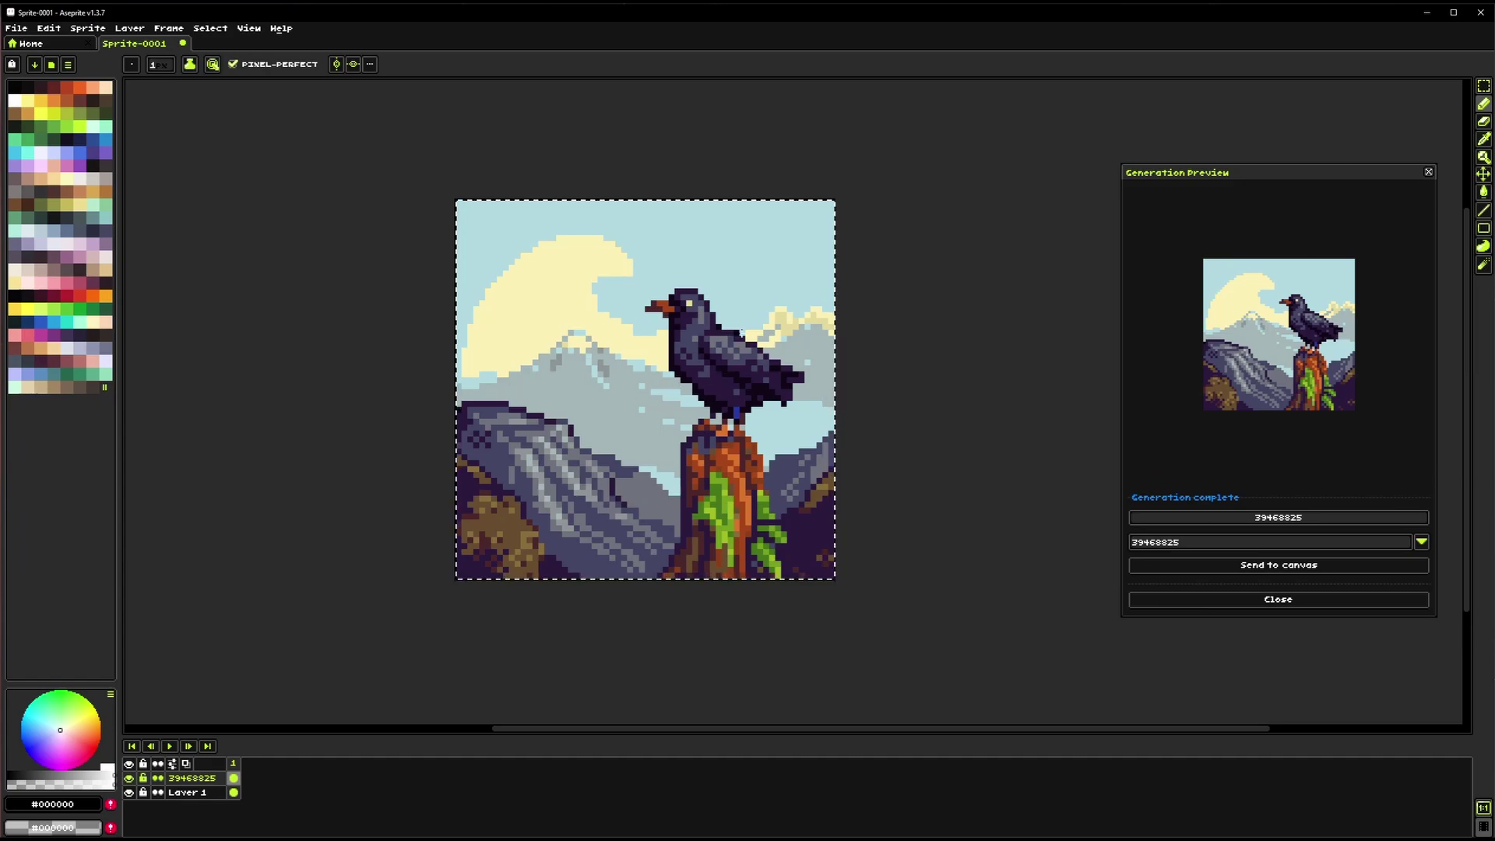
click(76, 38)
click(135, 68)
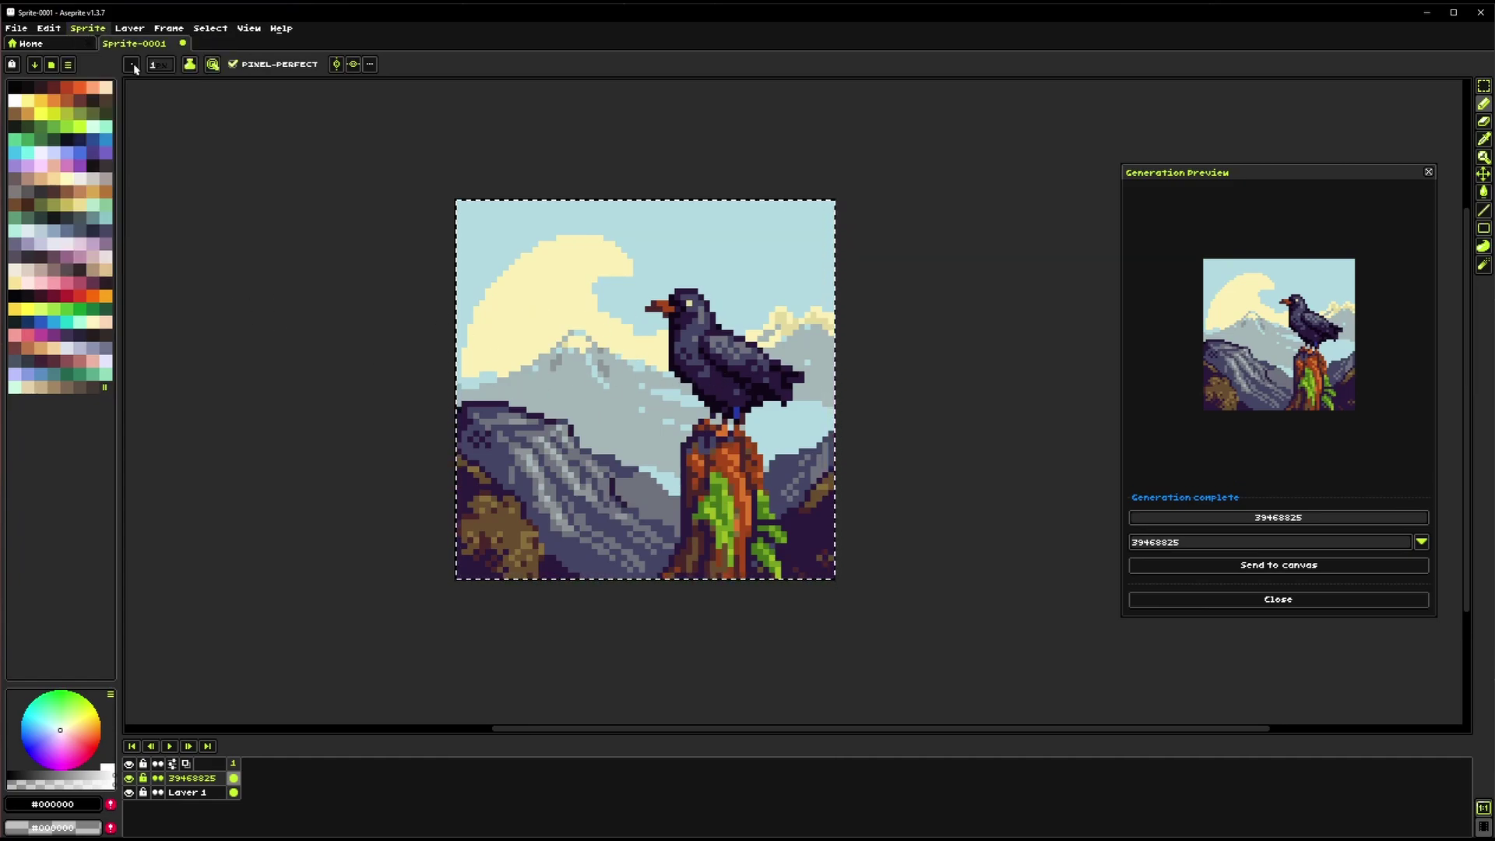
drag(686, 288, 410, 268)
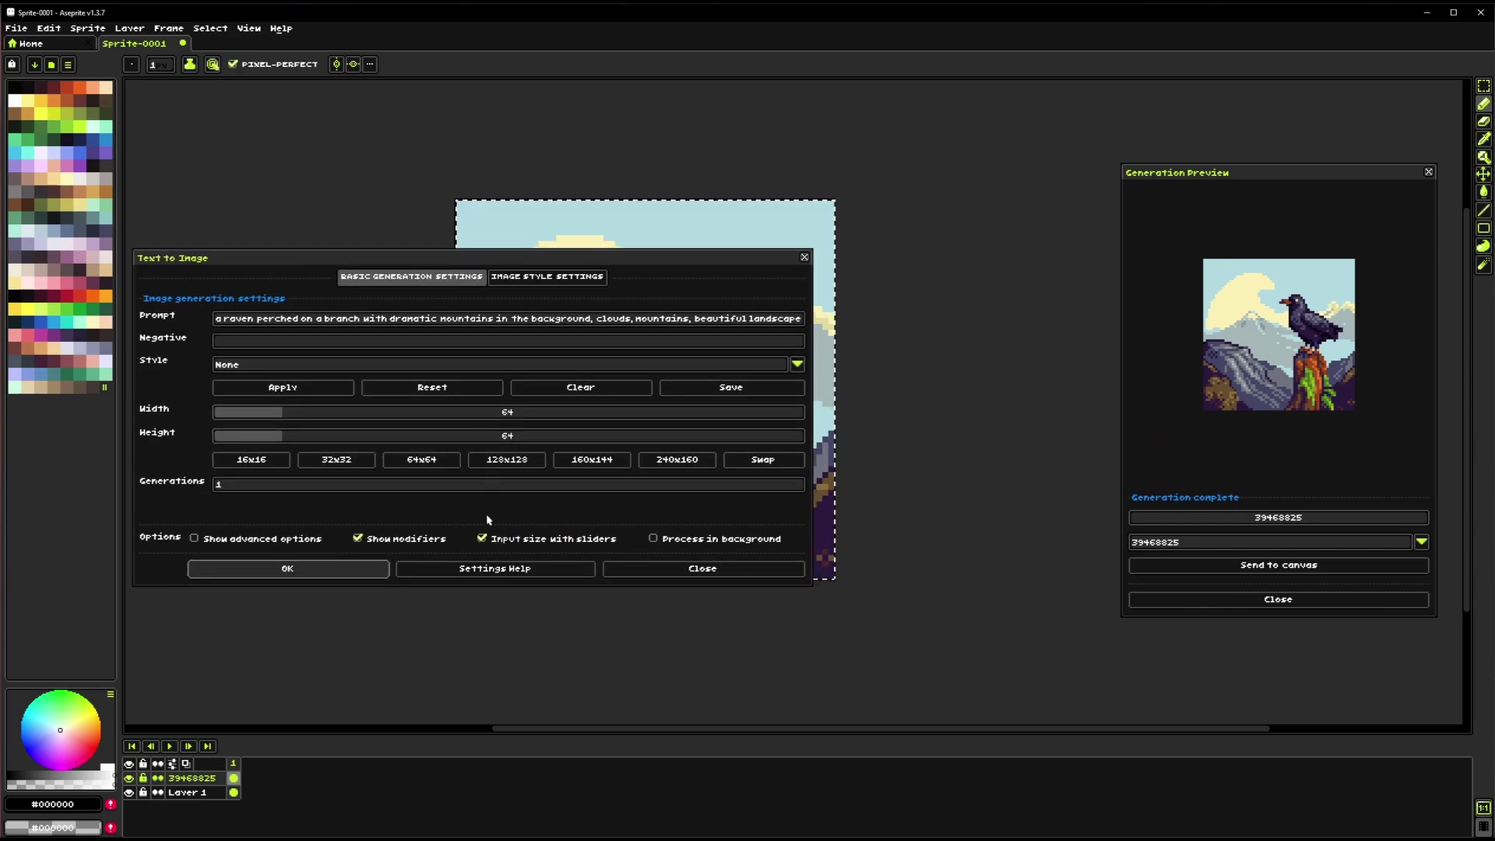
click(230, 538)
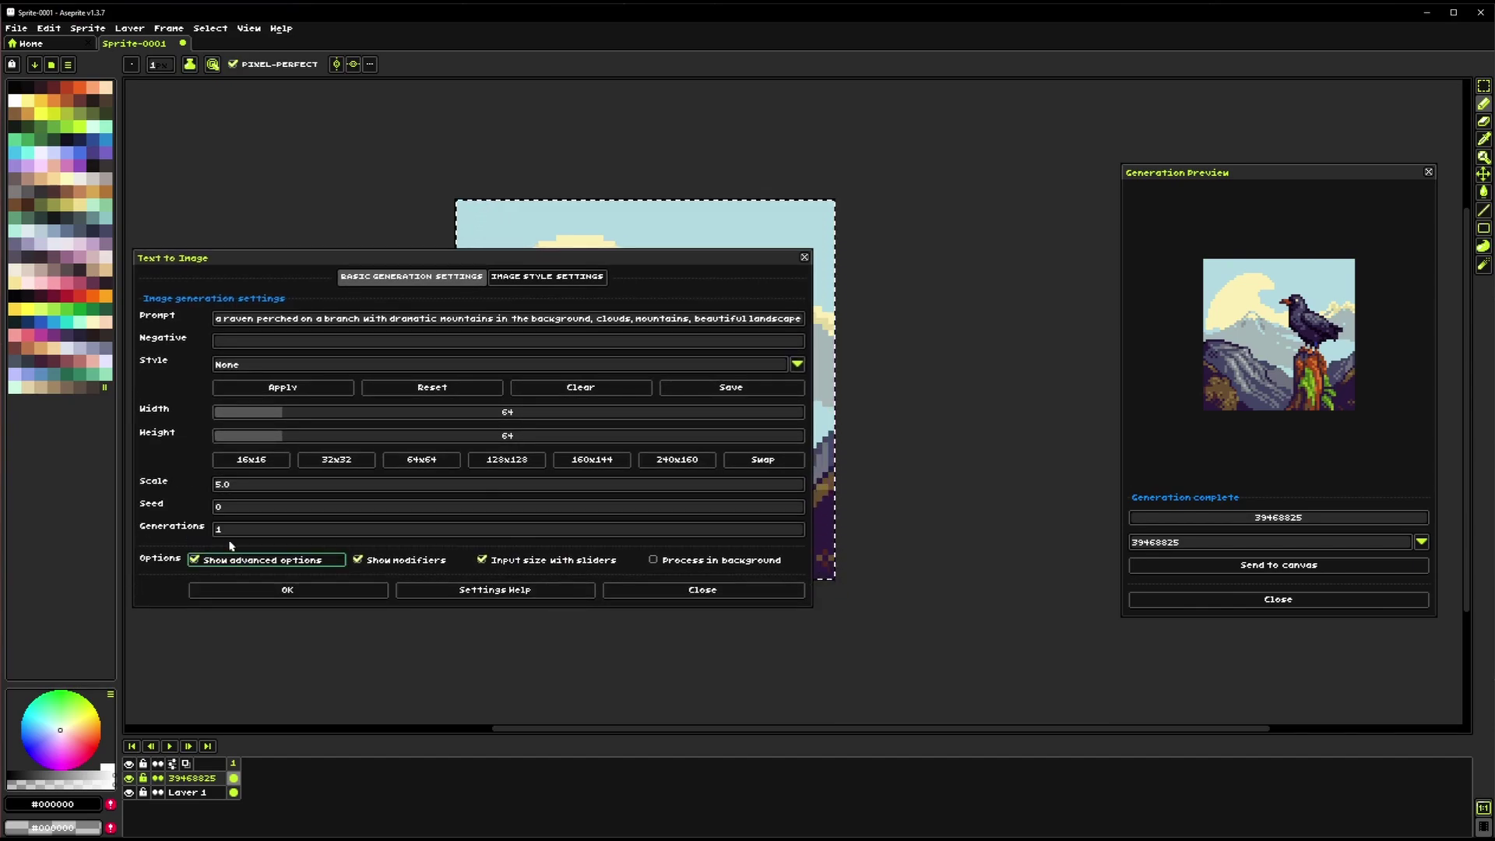
click(235, 511)
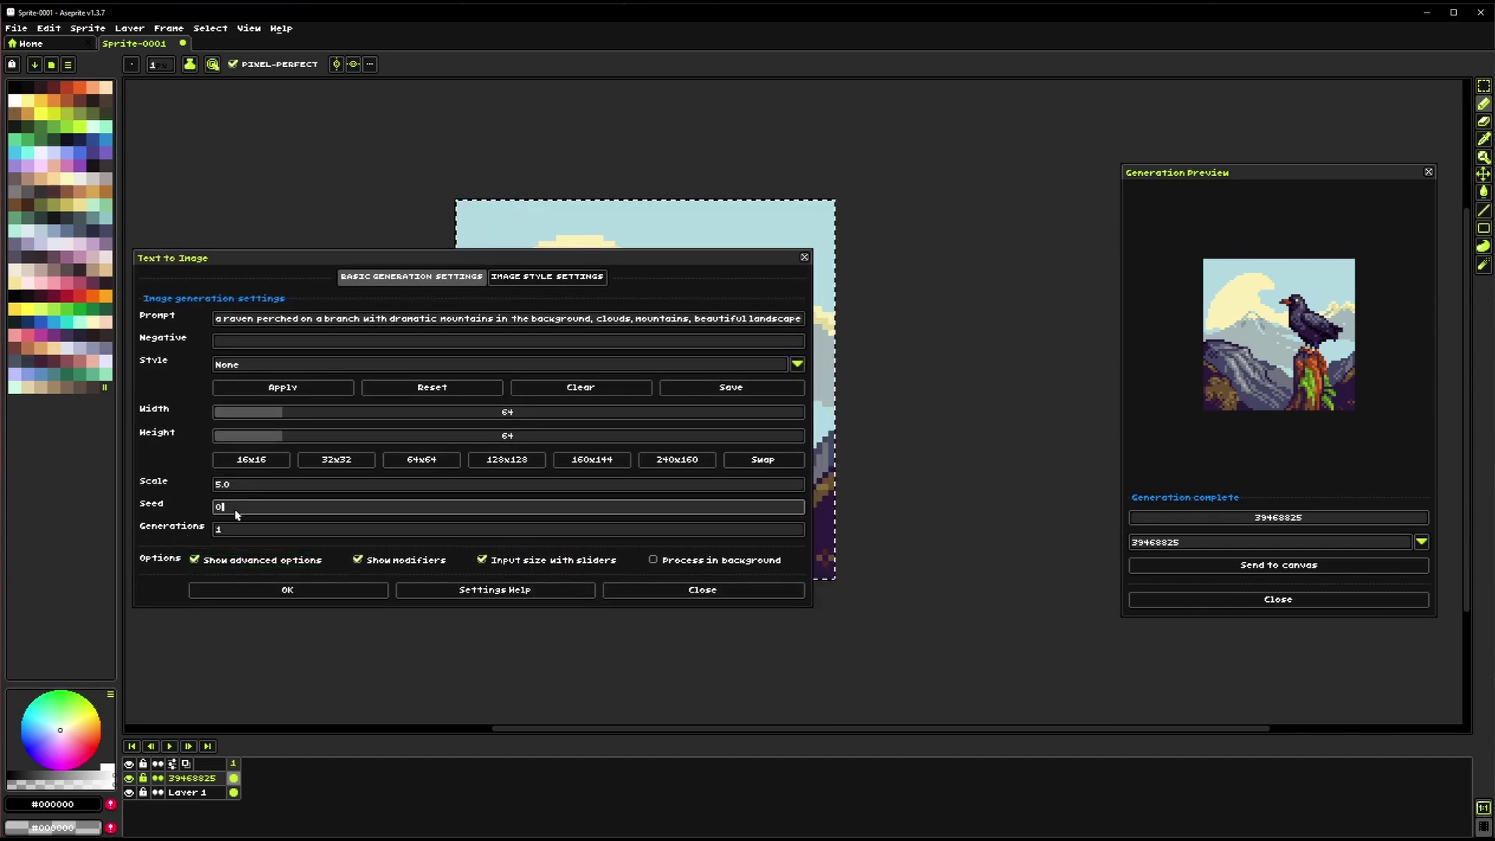
click(210, 559)
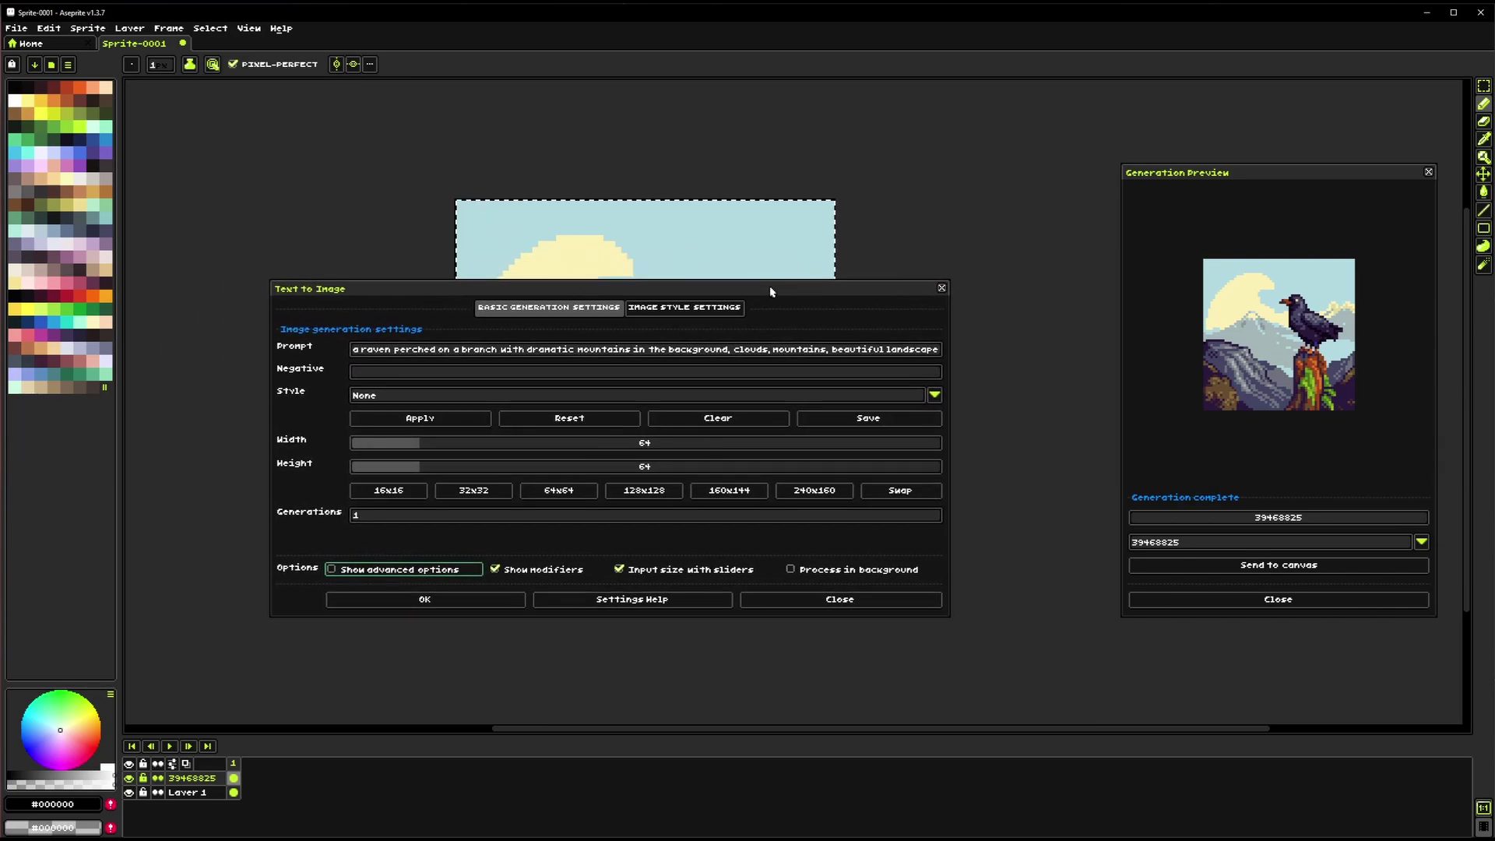
click(421, 599)
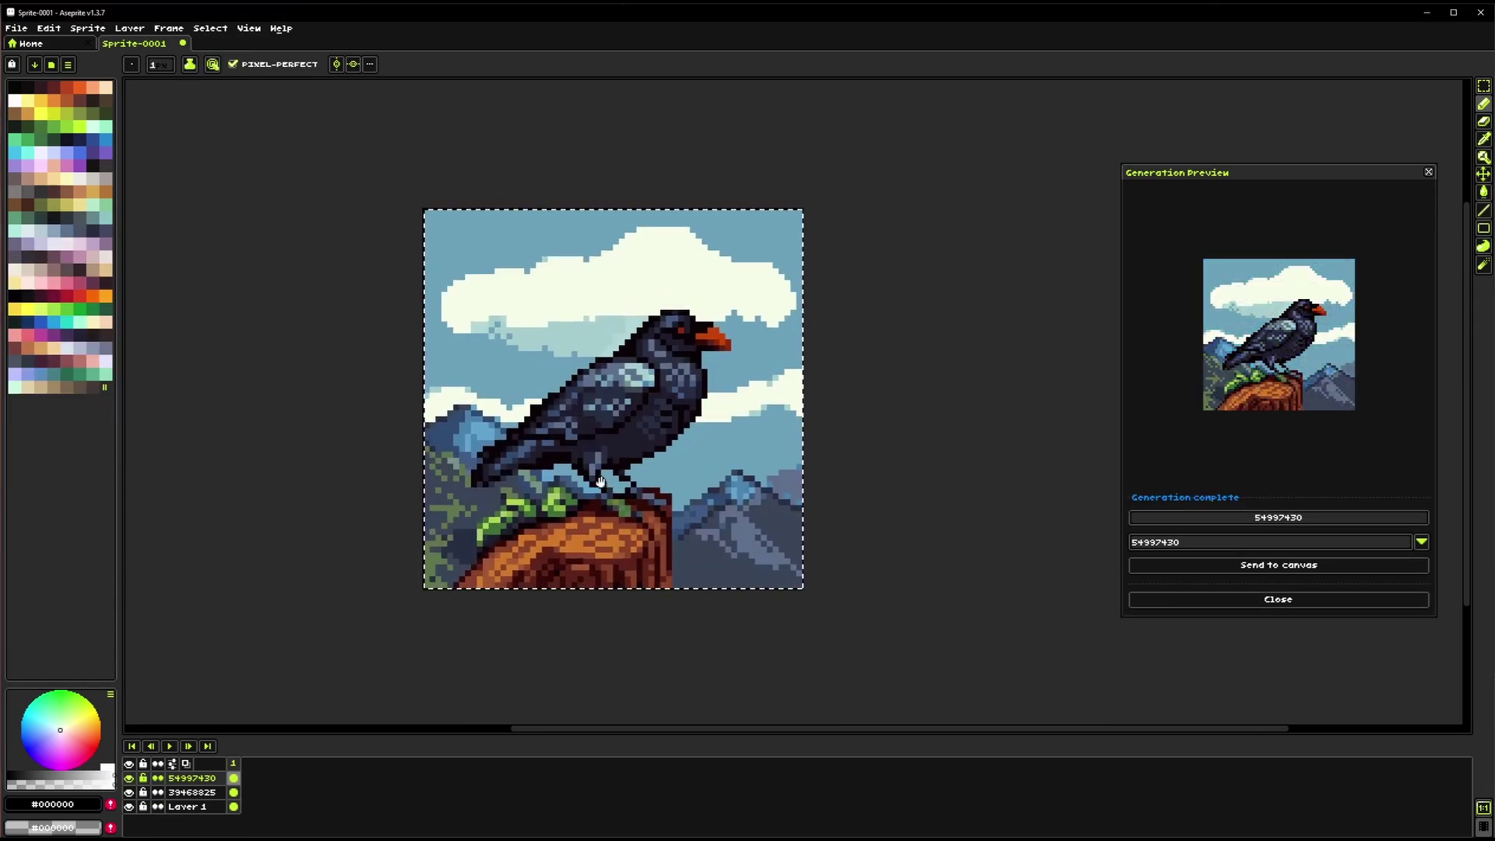
Replace the Text to Image prompt with "a dog in a field" and generate the image
click(87, 28)
click(108, 65)
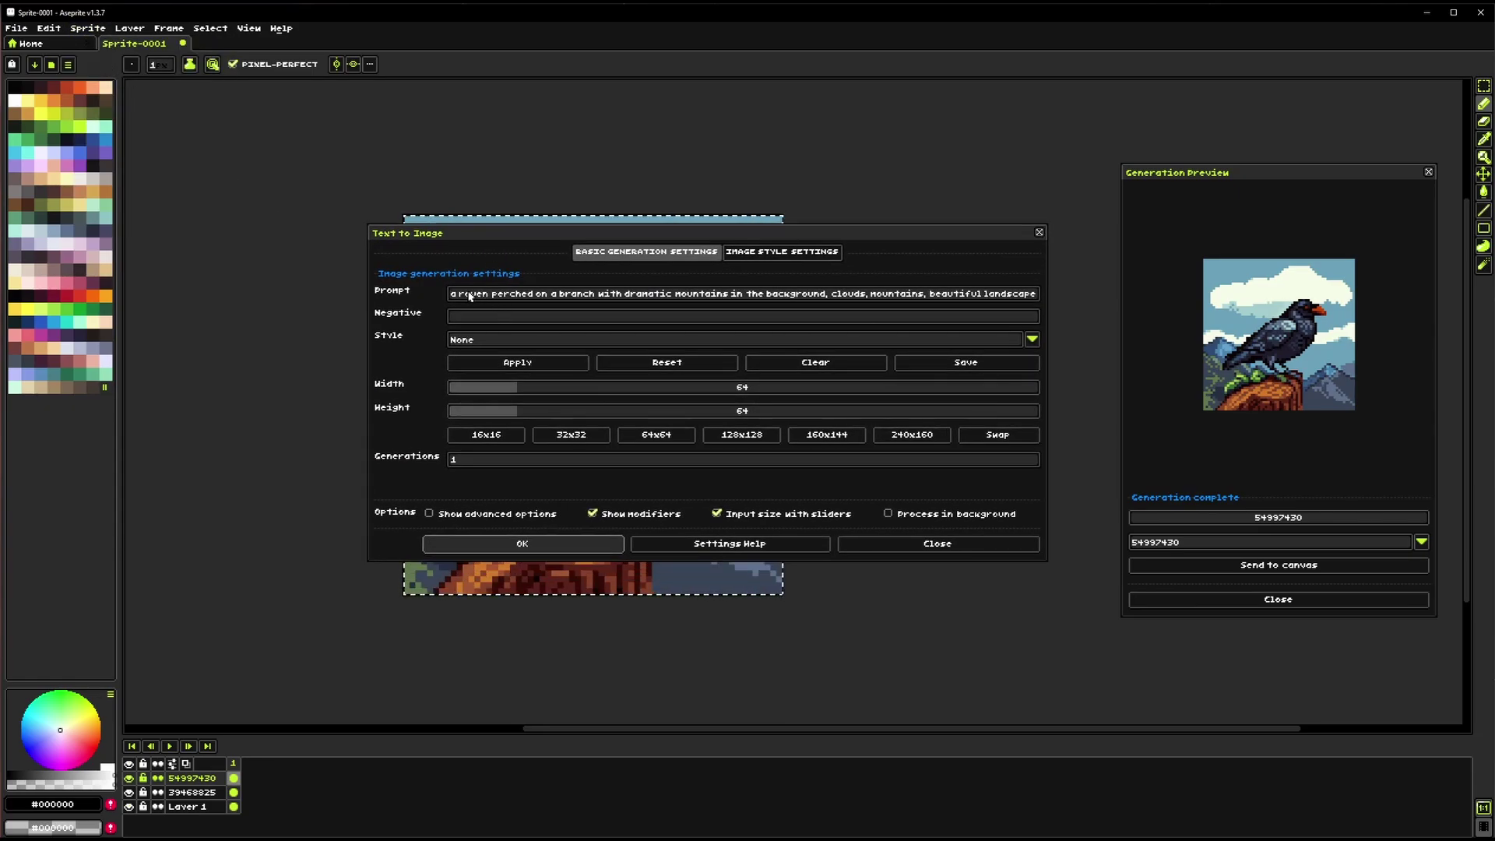
drag(452, 296, 913, 380)
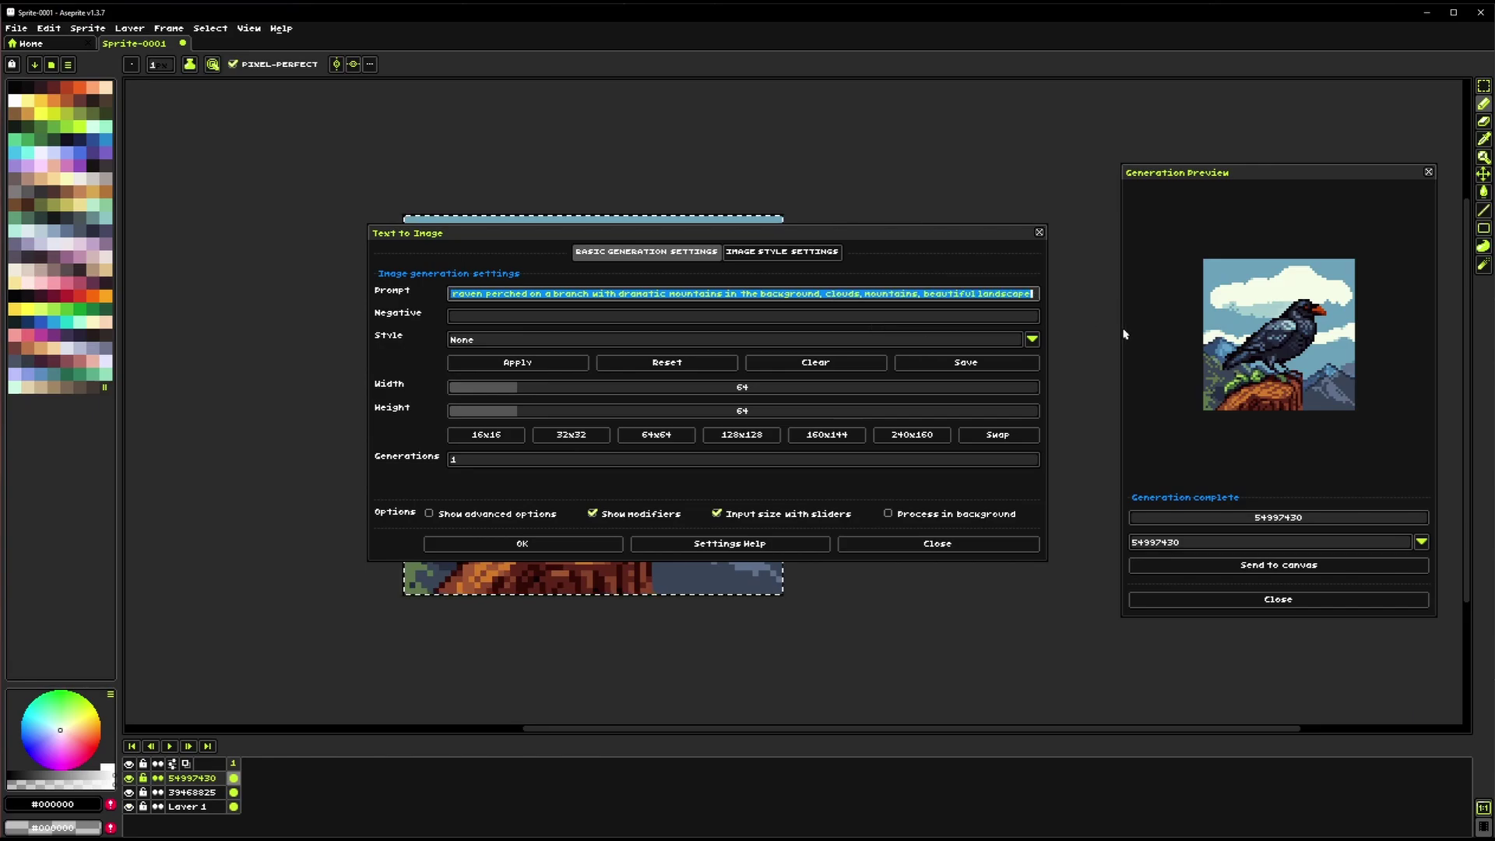
key(BackSpace)
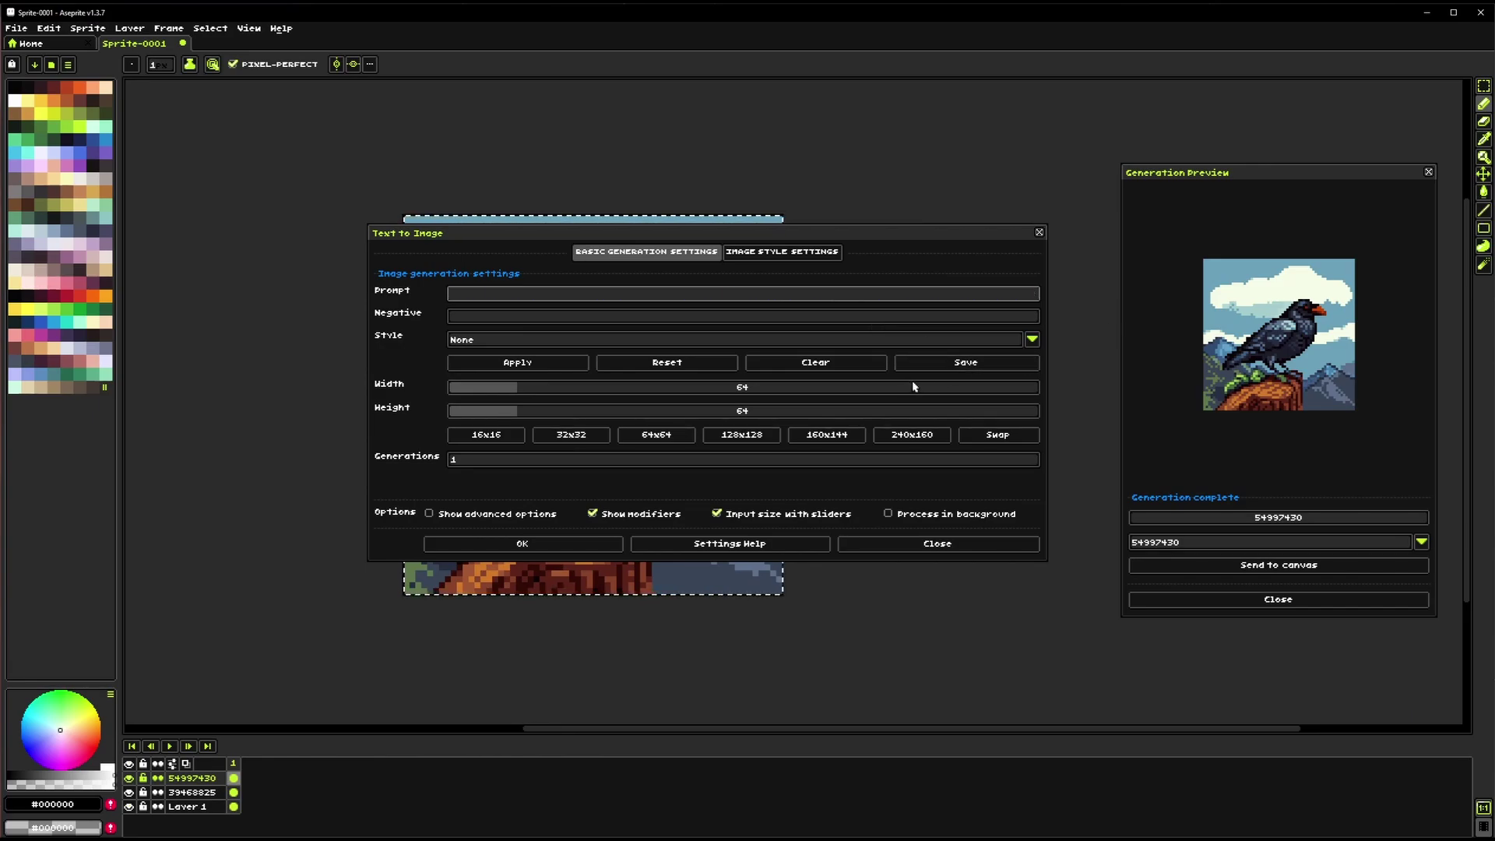
text(a )
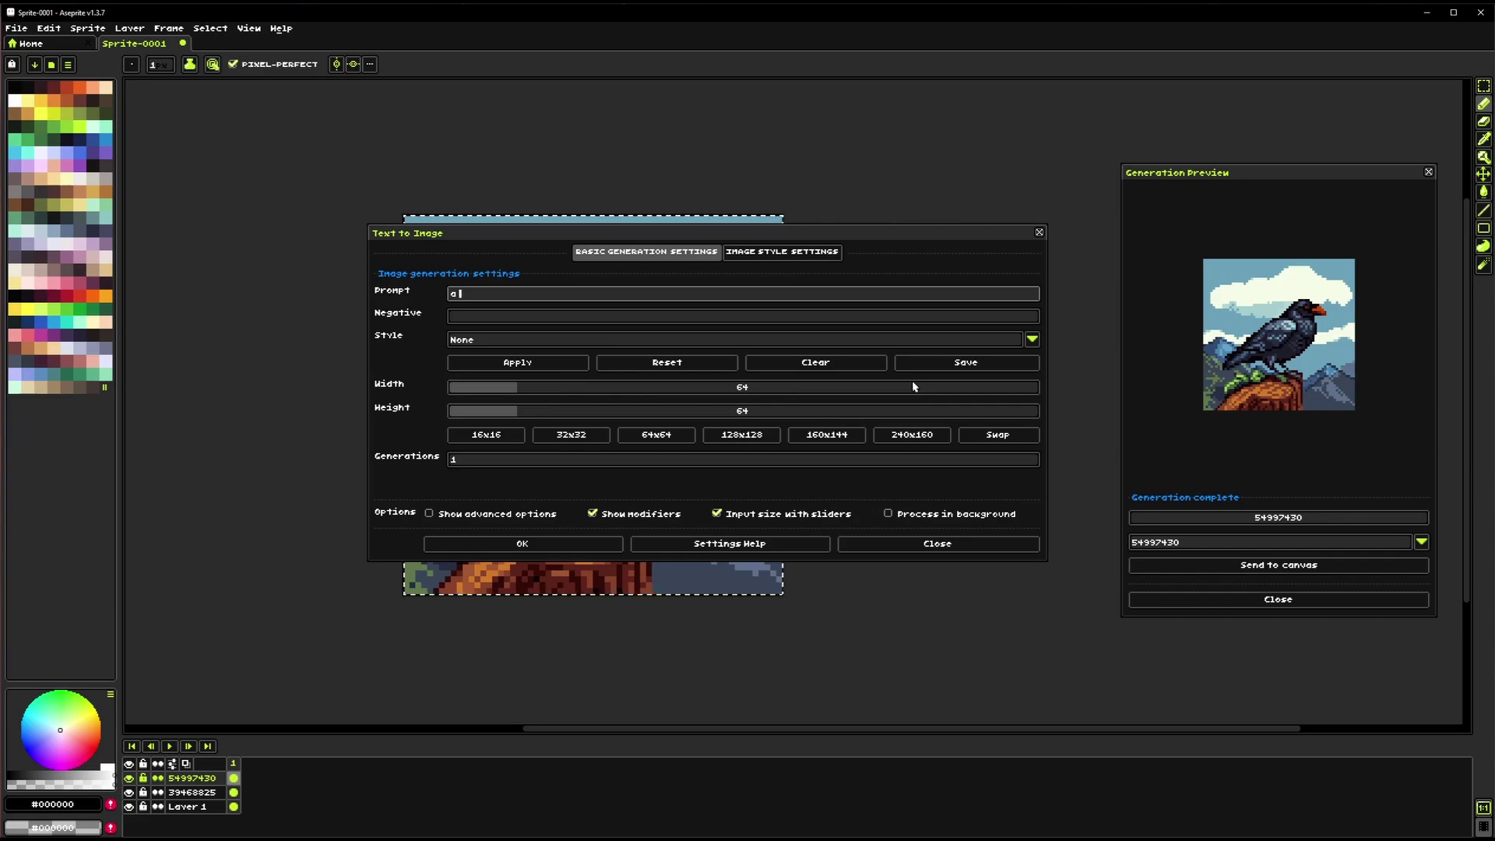
text(dog in a field)
click(545, 545)
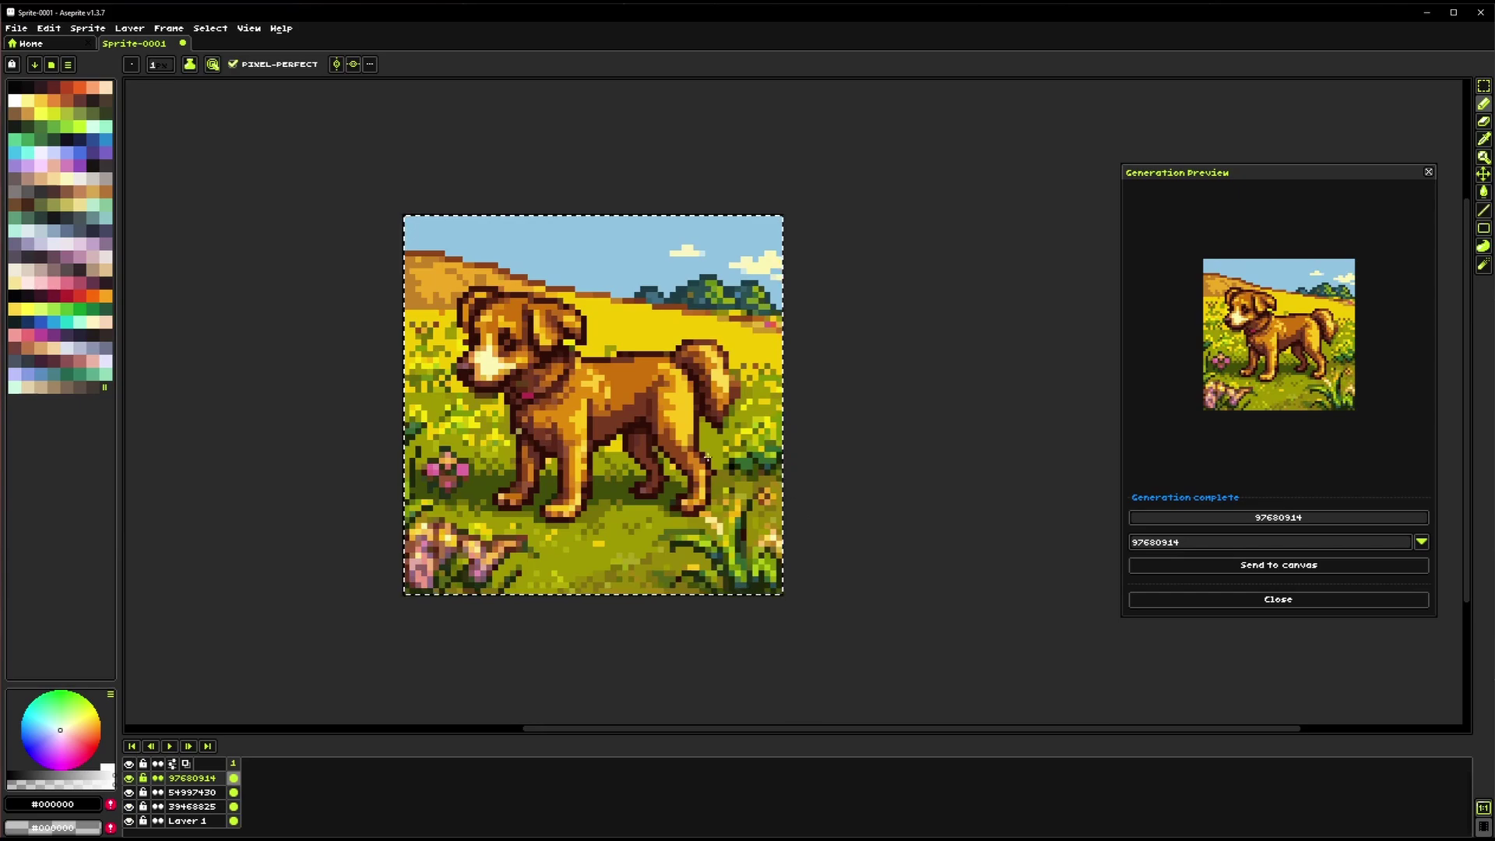
Reopen the Text to Image settings and examine the prompt and negative prompt fields alongside the generated dog image
click(90, 28)
click(114, 62)
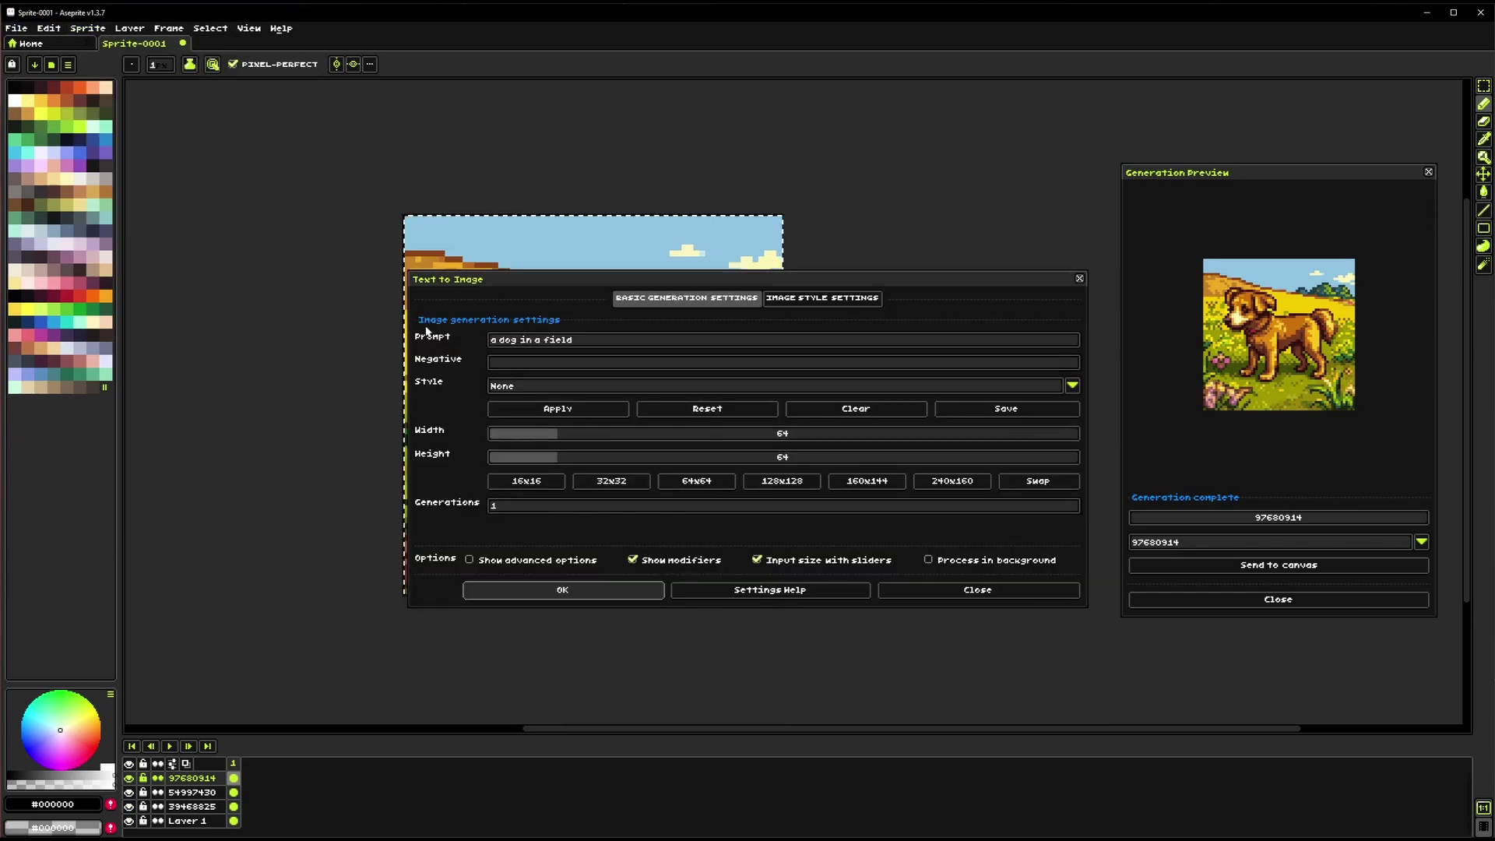
click(582, 343)
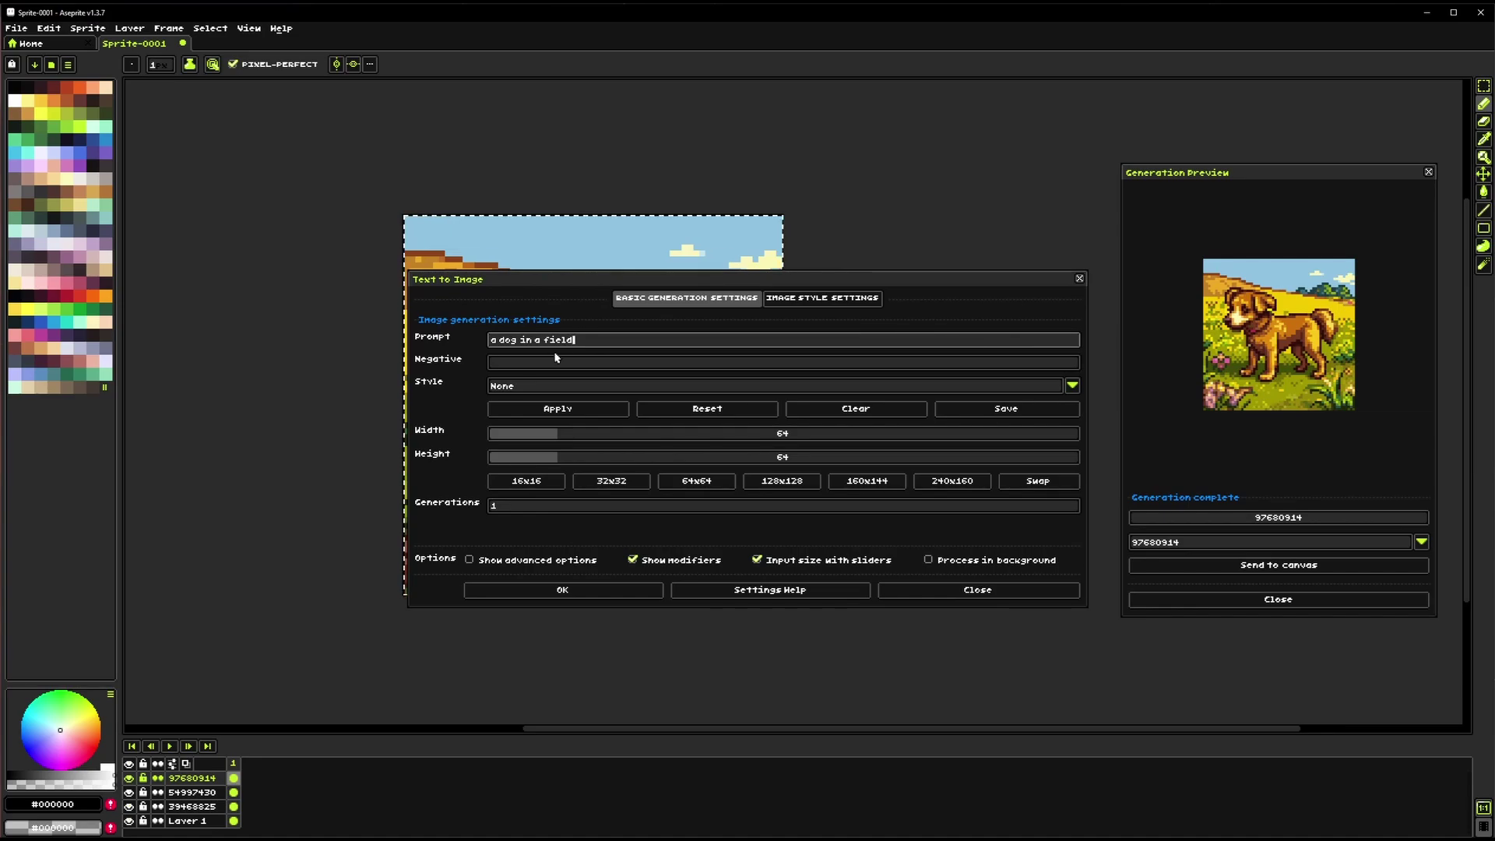
click(519, 365)
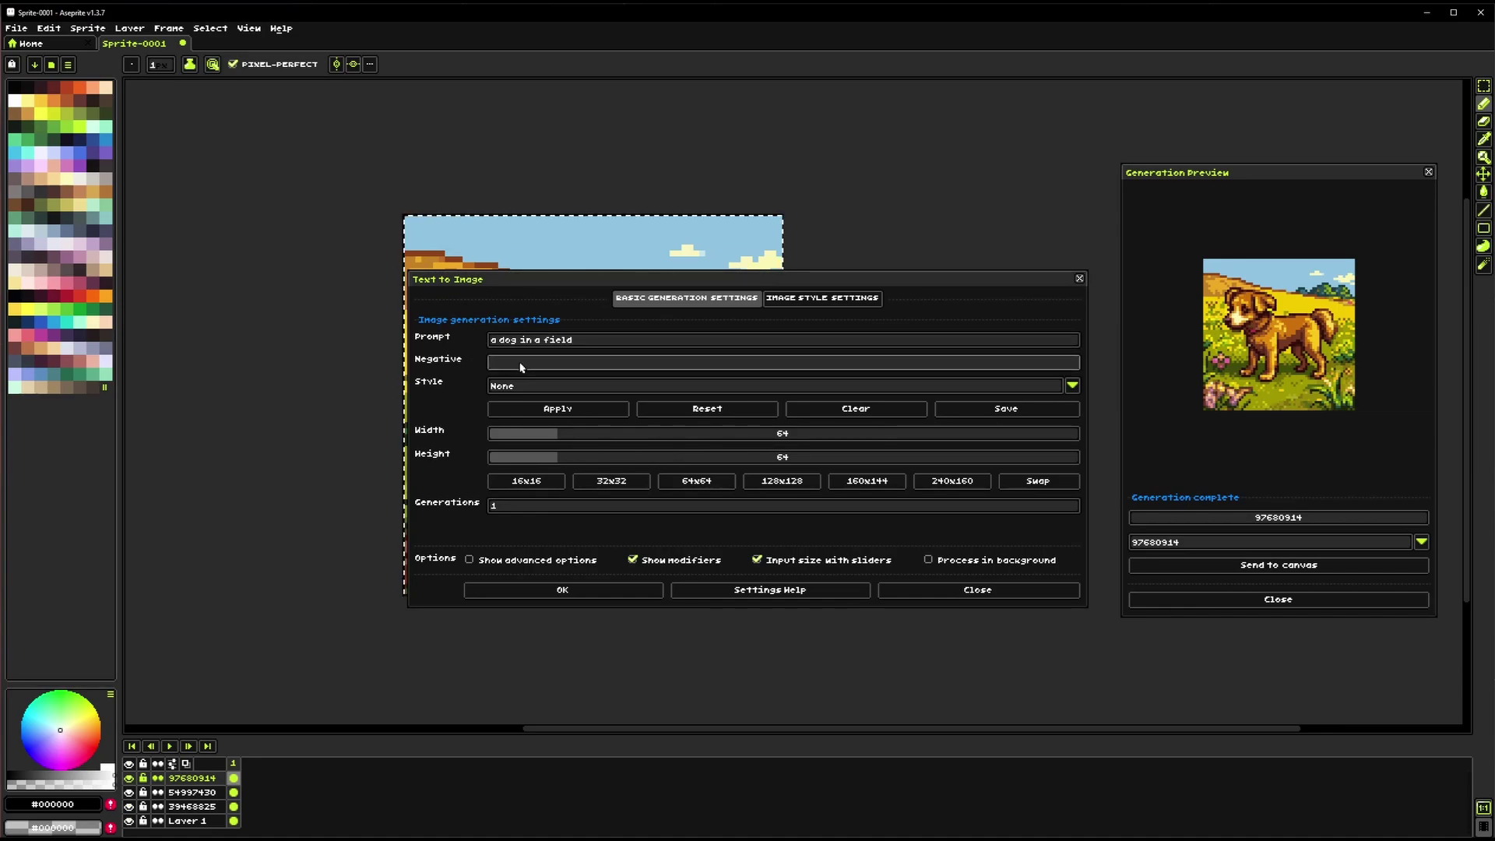
drag(607, 284, 1010, 318)
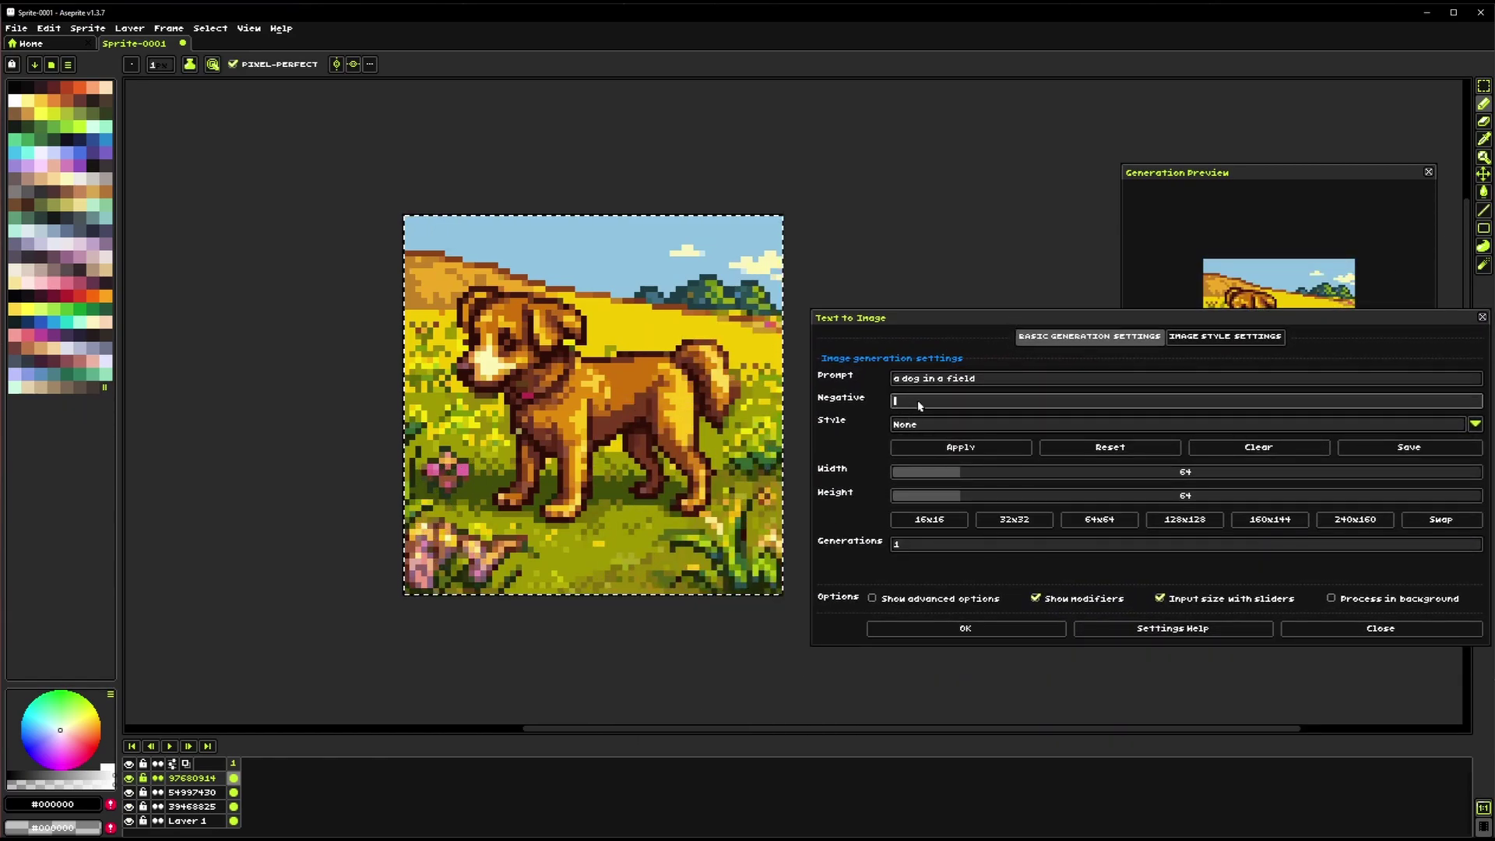
drag(949, 322, 398, 240)
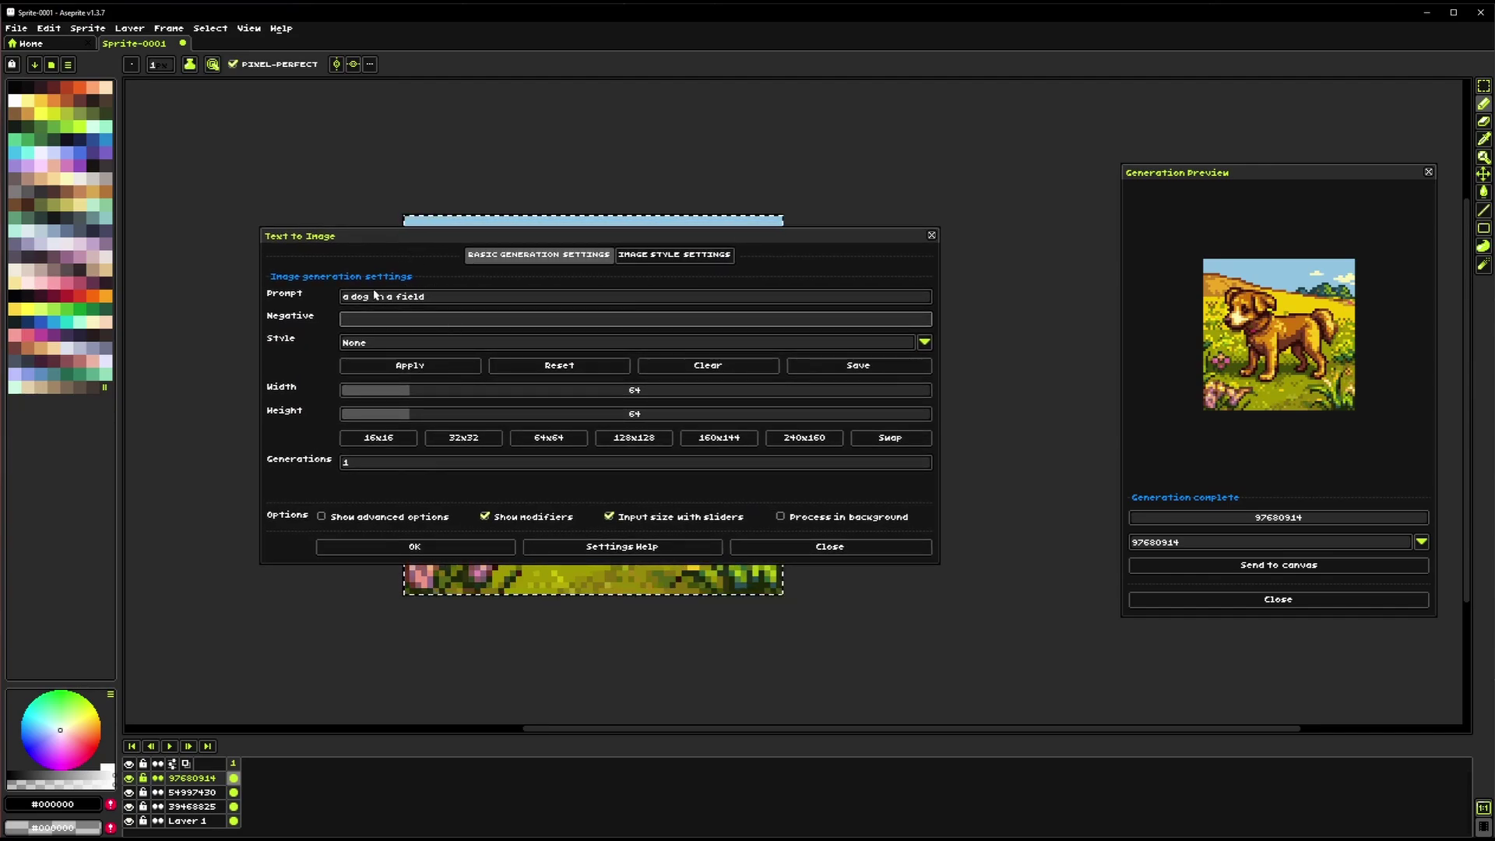
click(449, 298)
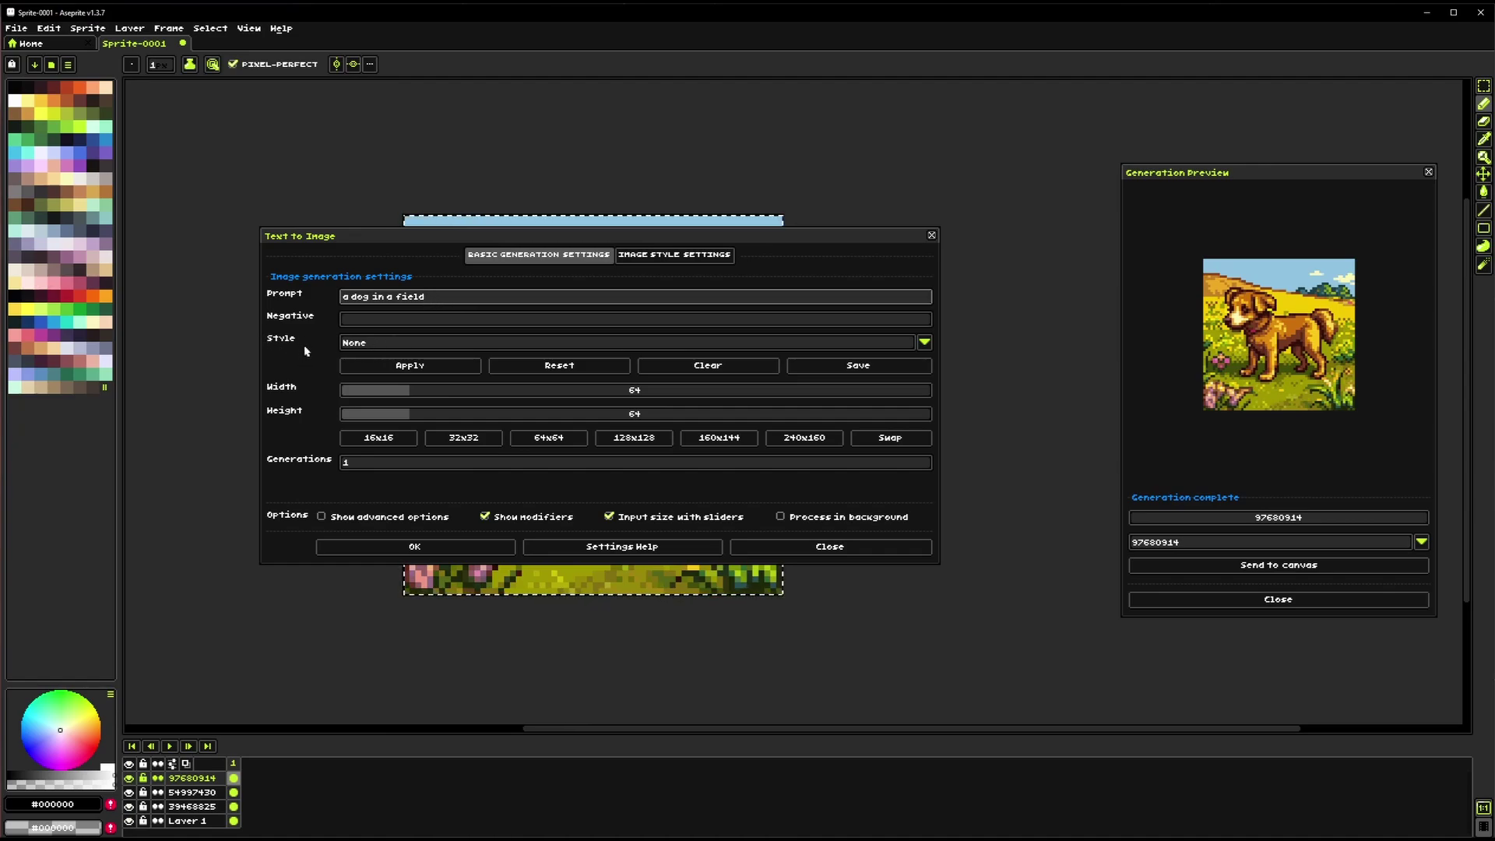
Apply the Default style preset to the generation settings and clear the prompt text
click(379, 344)
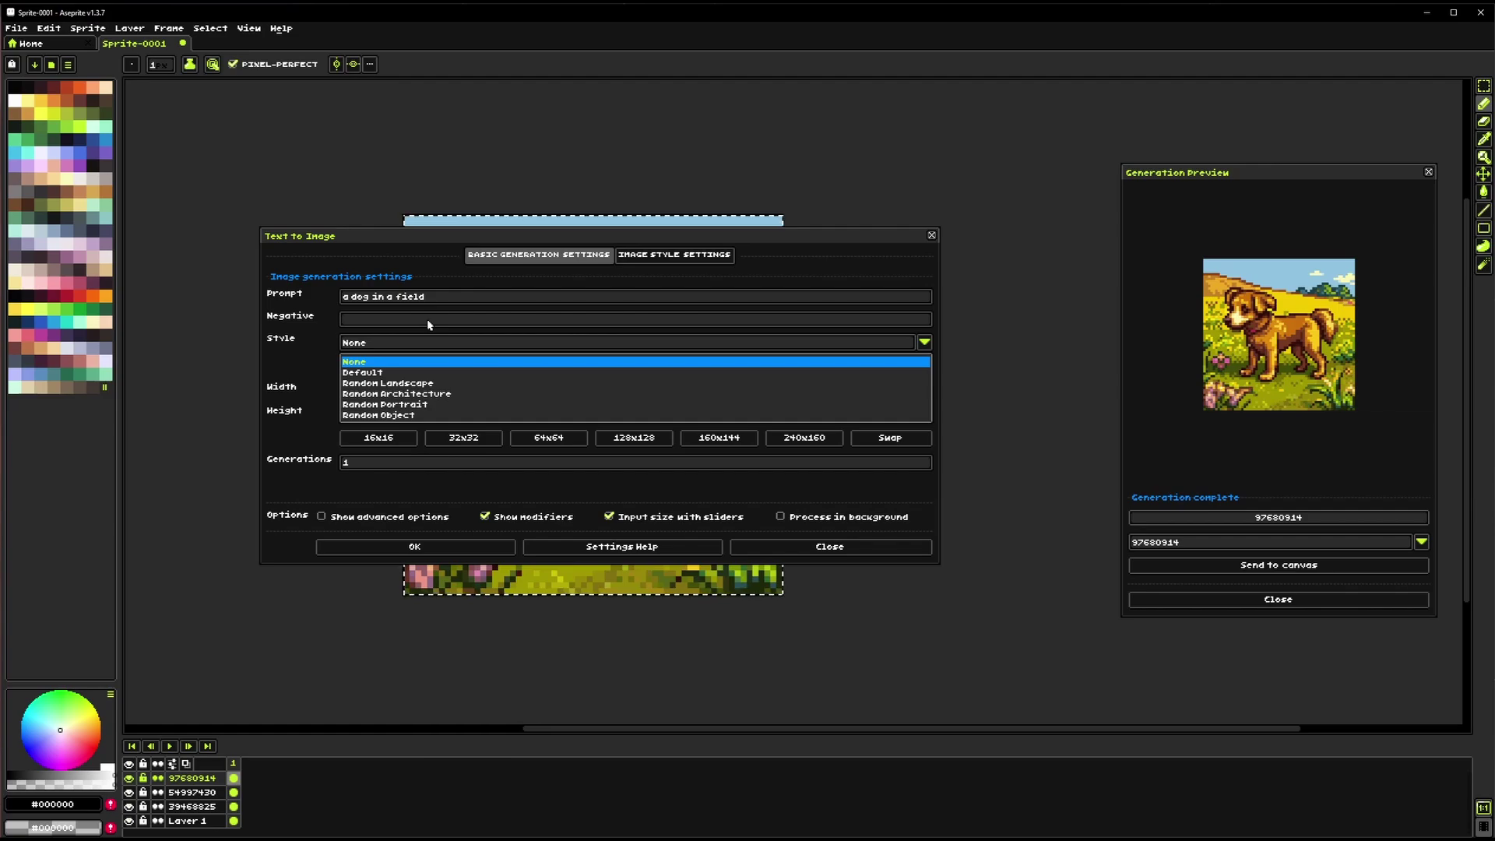
click(363, 373)
click(405, 370)
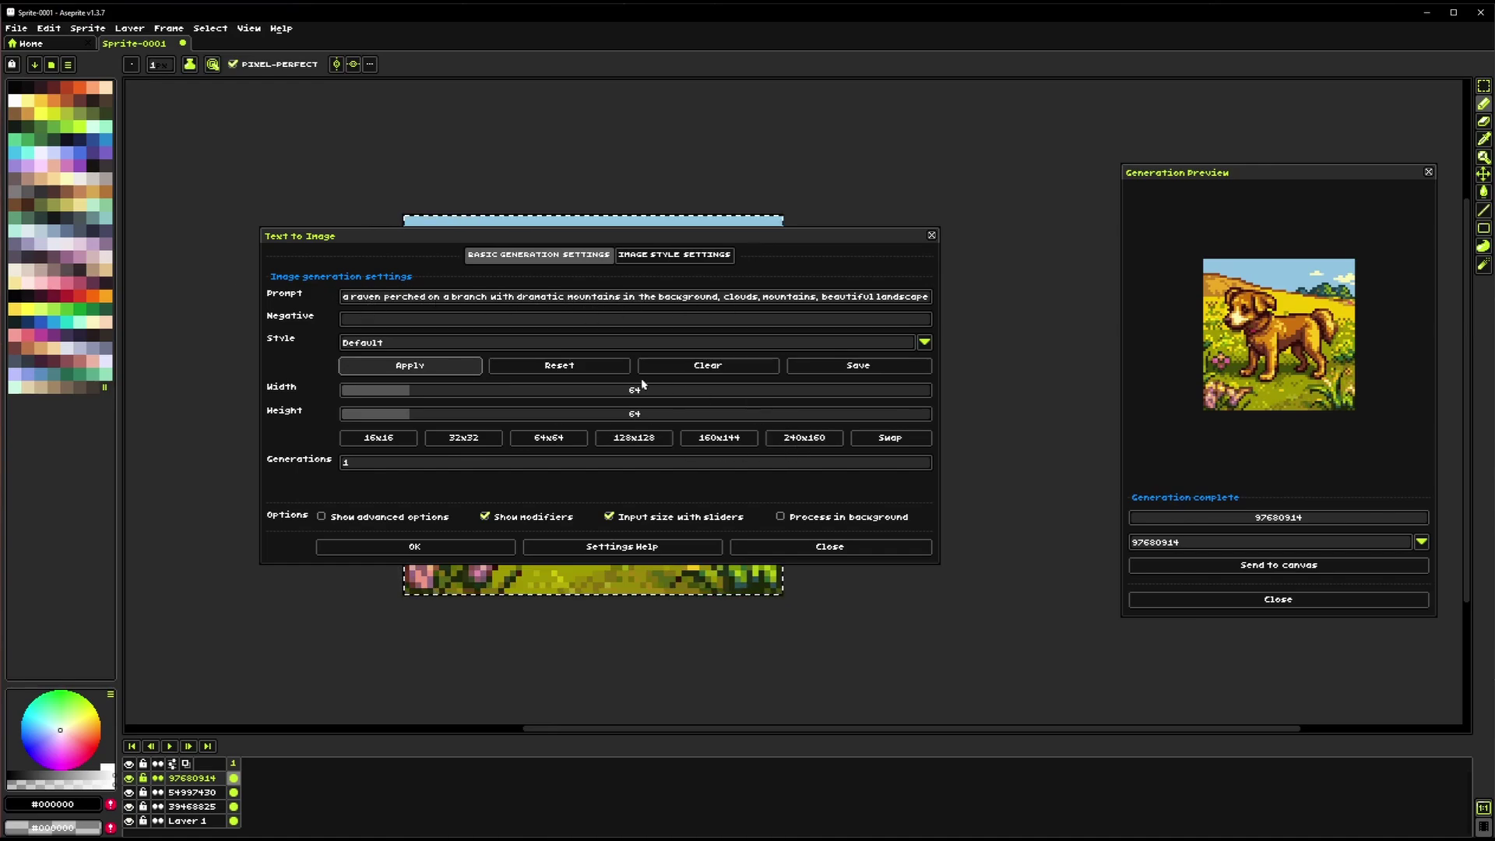
click(708, 368)
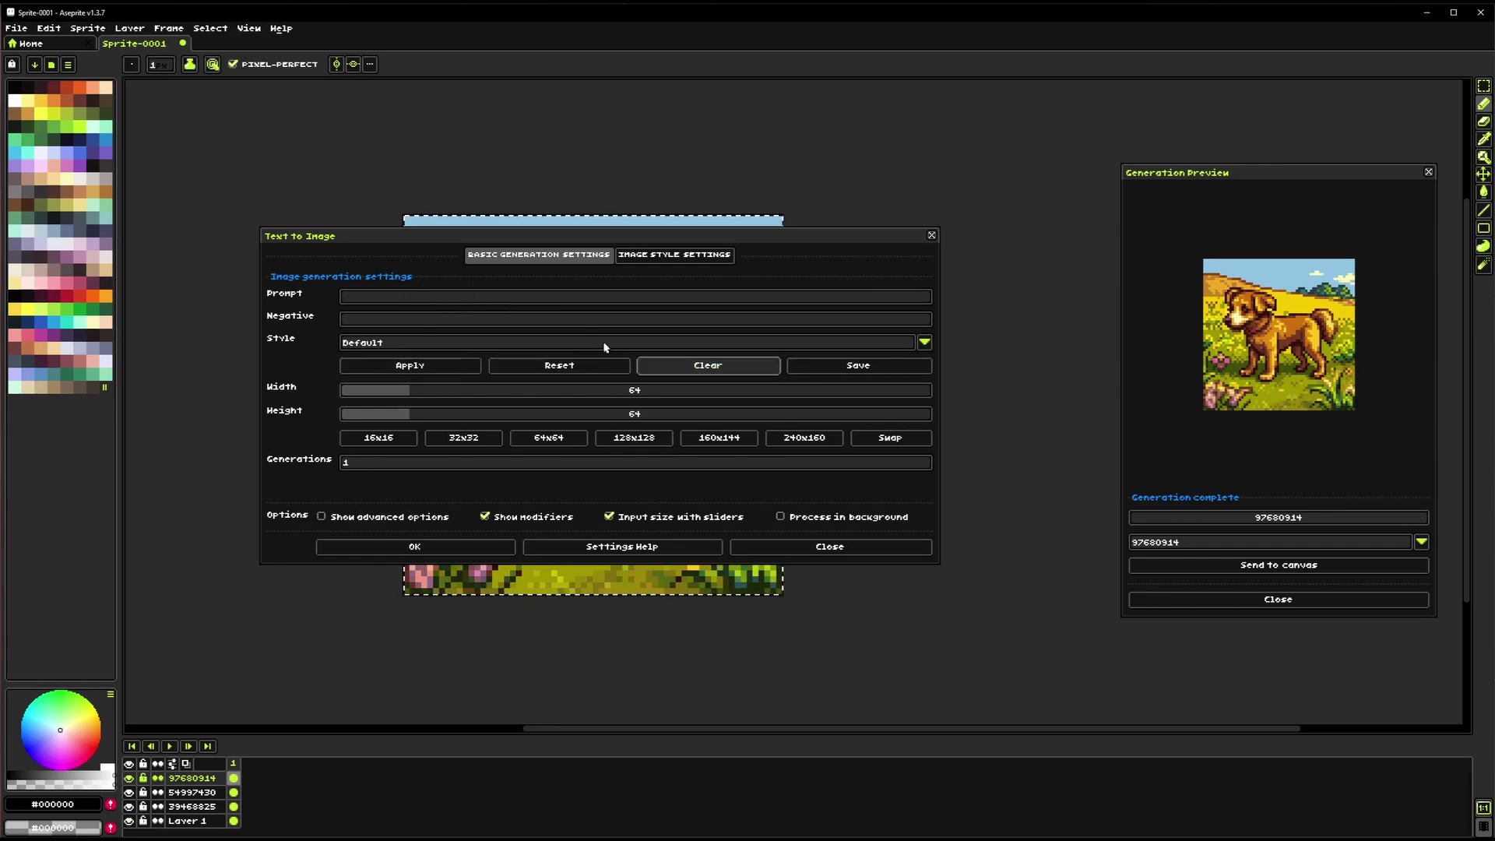
Reset the prompt and style settings, and examine the Style Creator's Overwrite choices without saving a style
click(537, 368)
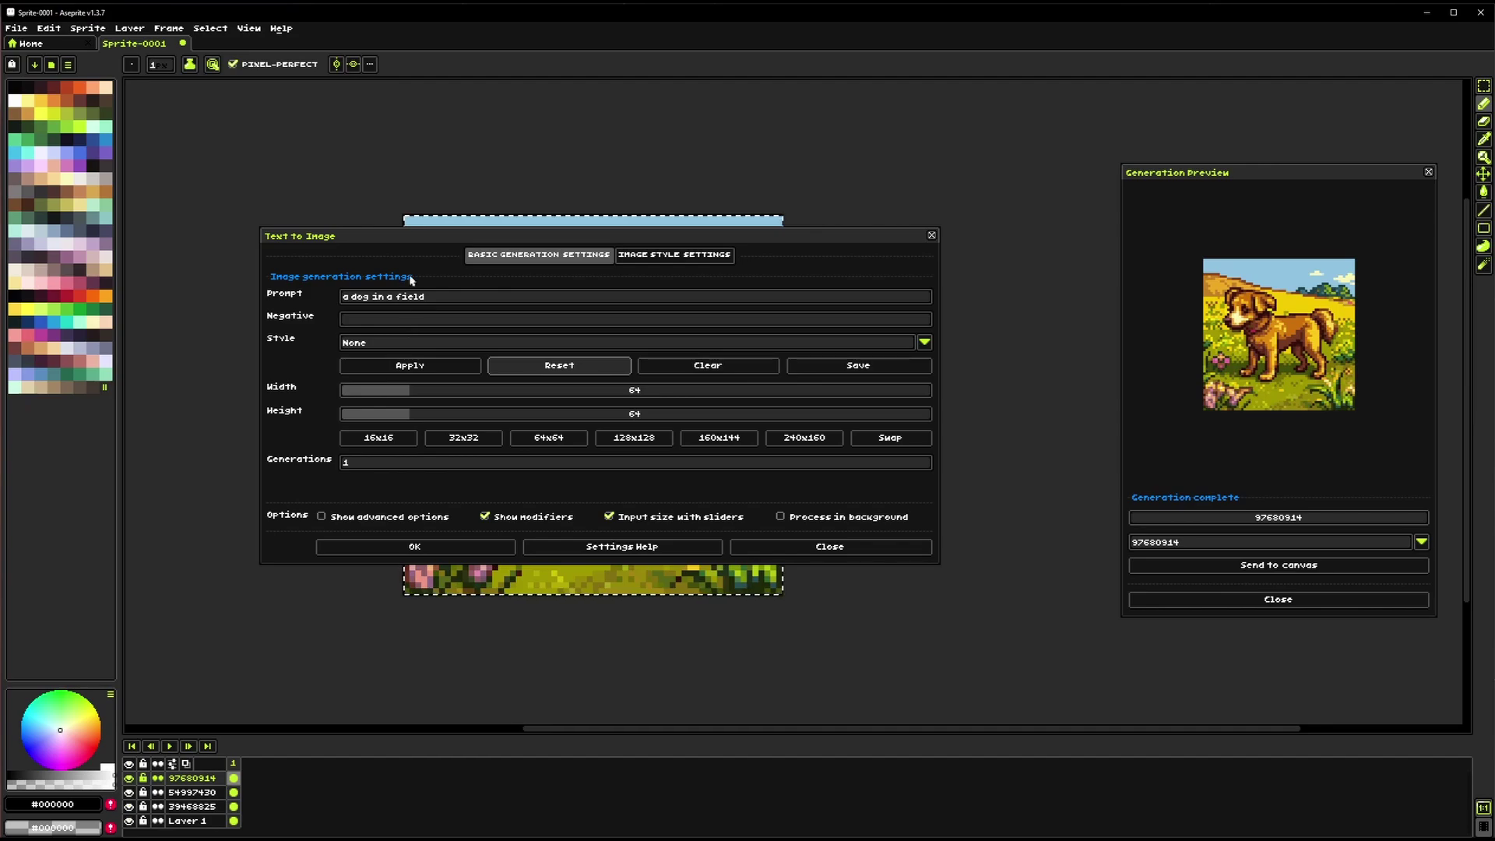
mouse_move(409, 238)
mouse_down()
mouse_move(447, 248)
mouse_move(386, 236)
mouse_up()
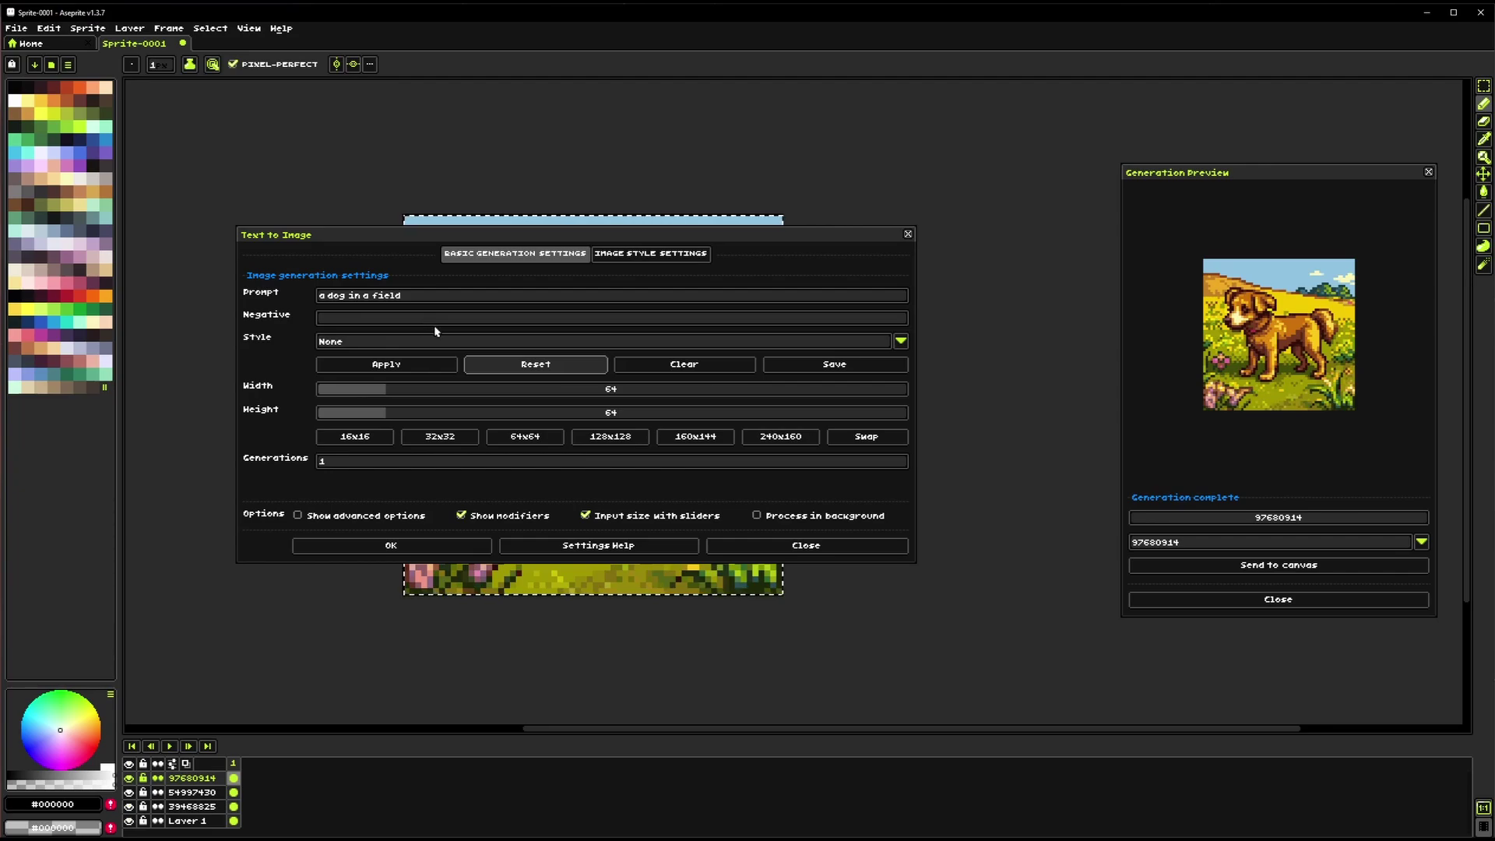
click(824, 370)
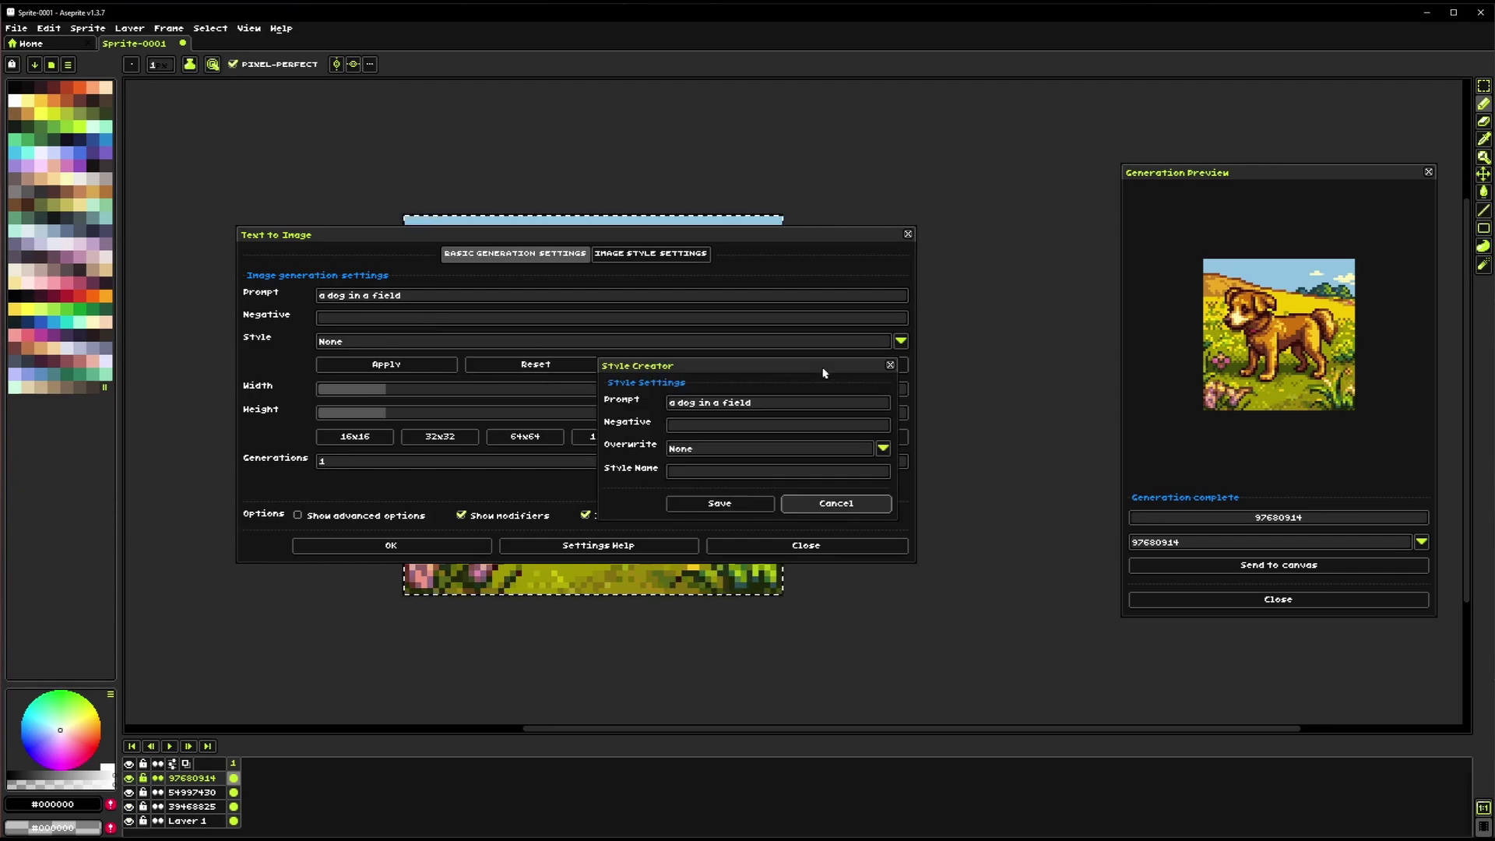
drag(713, 368, 466, 333)
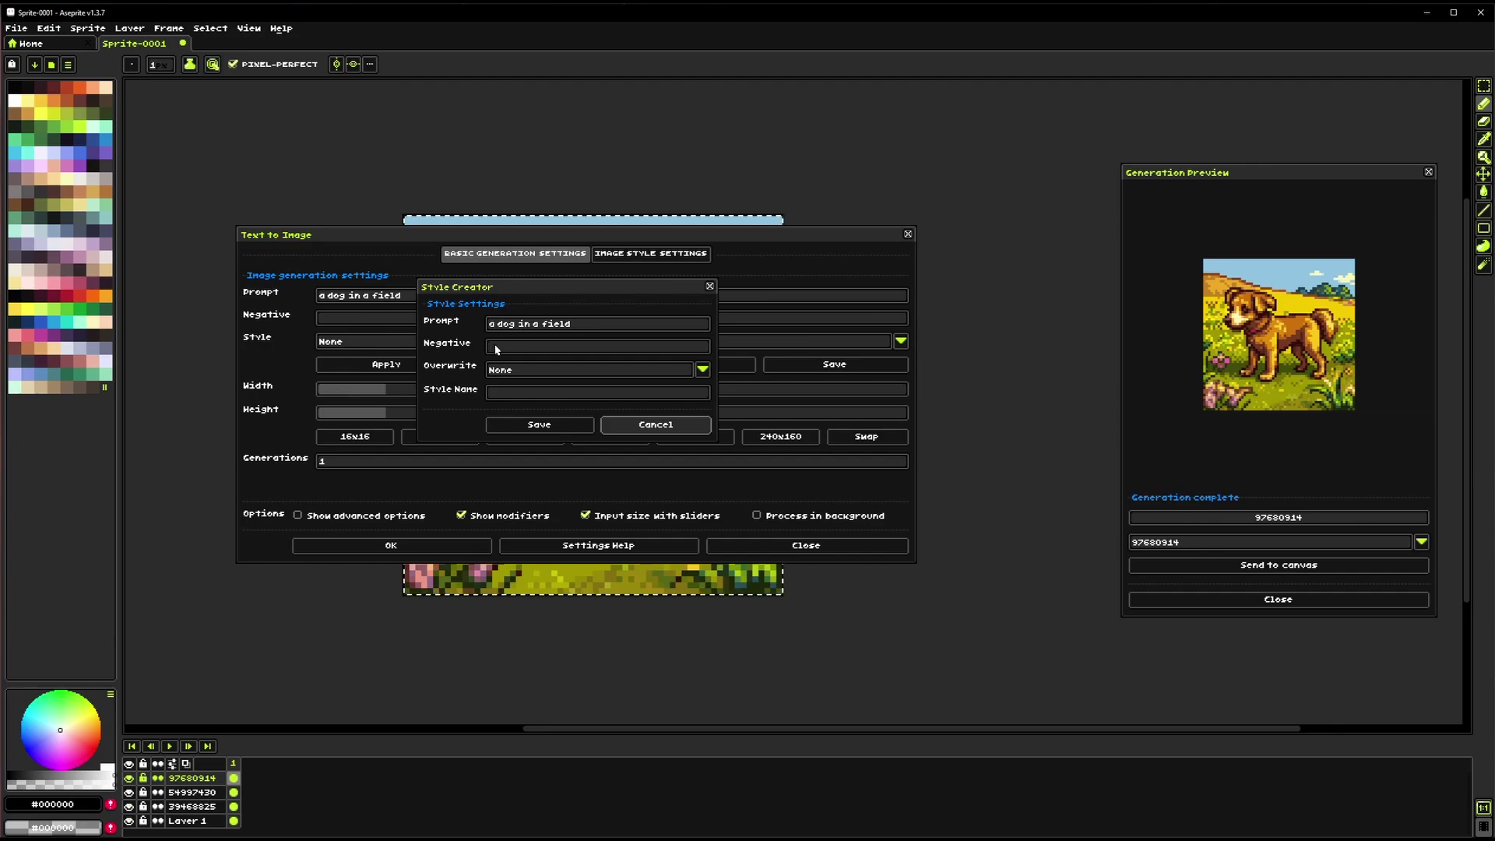
click(537, 370)
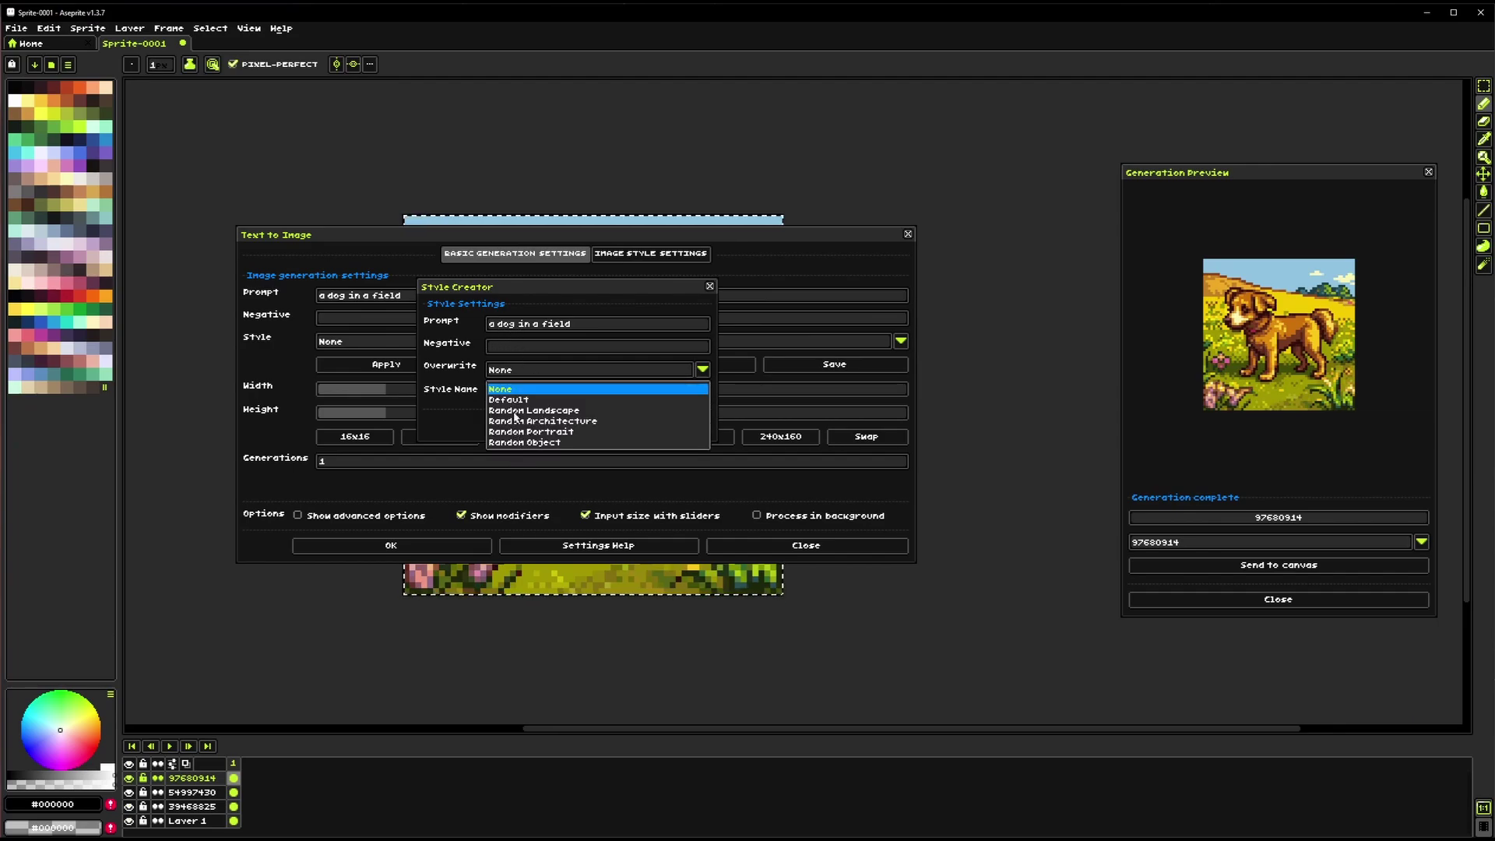
click(535, 374)
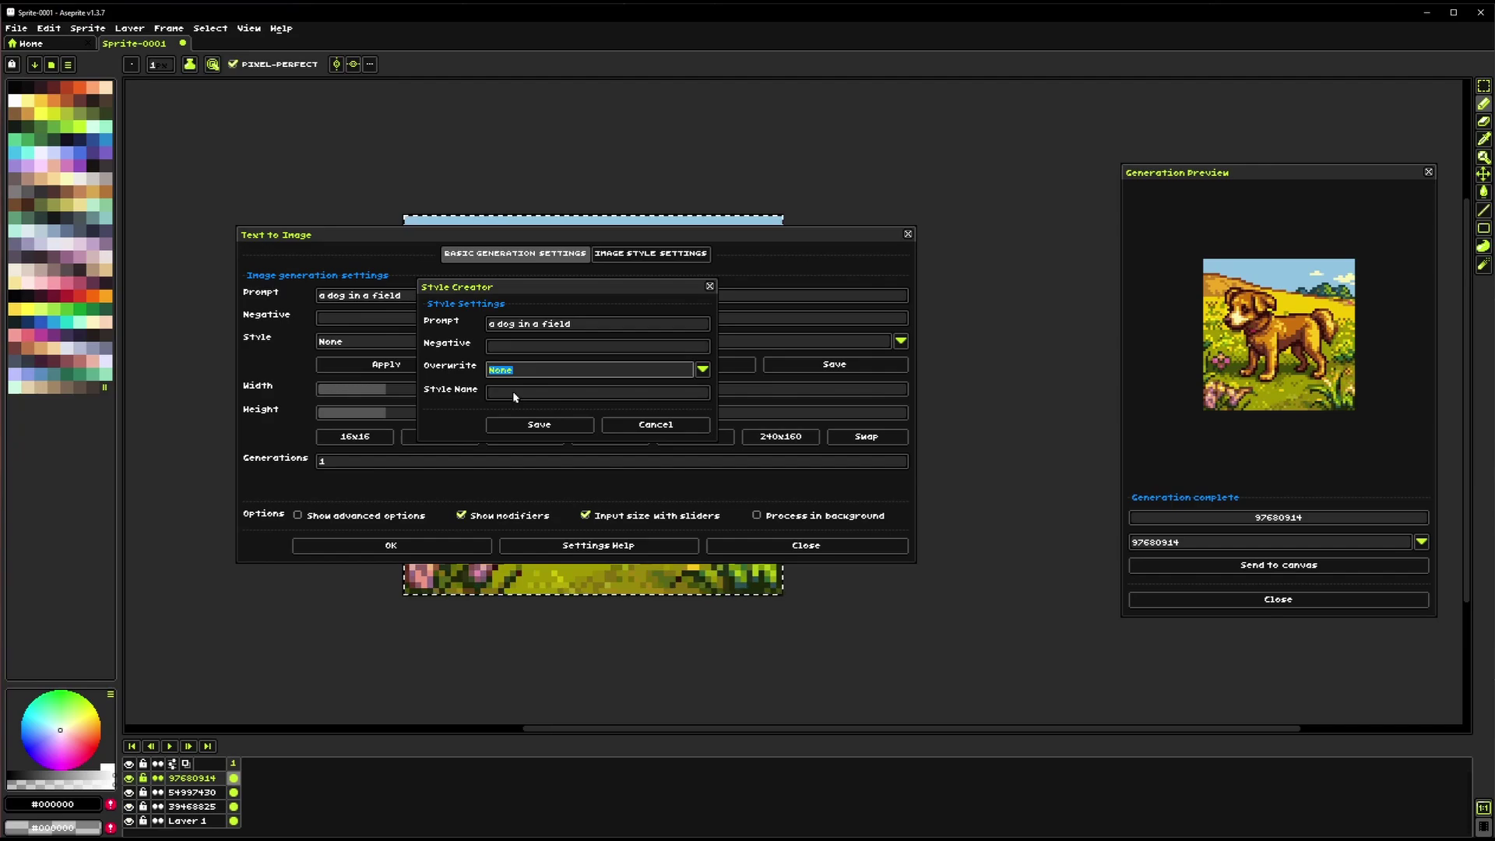
click(656, 426)
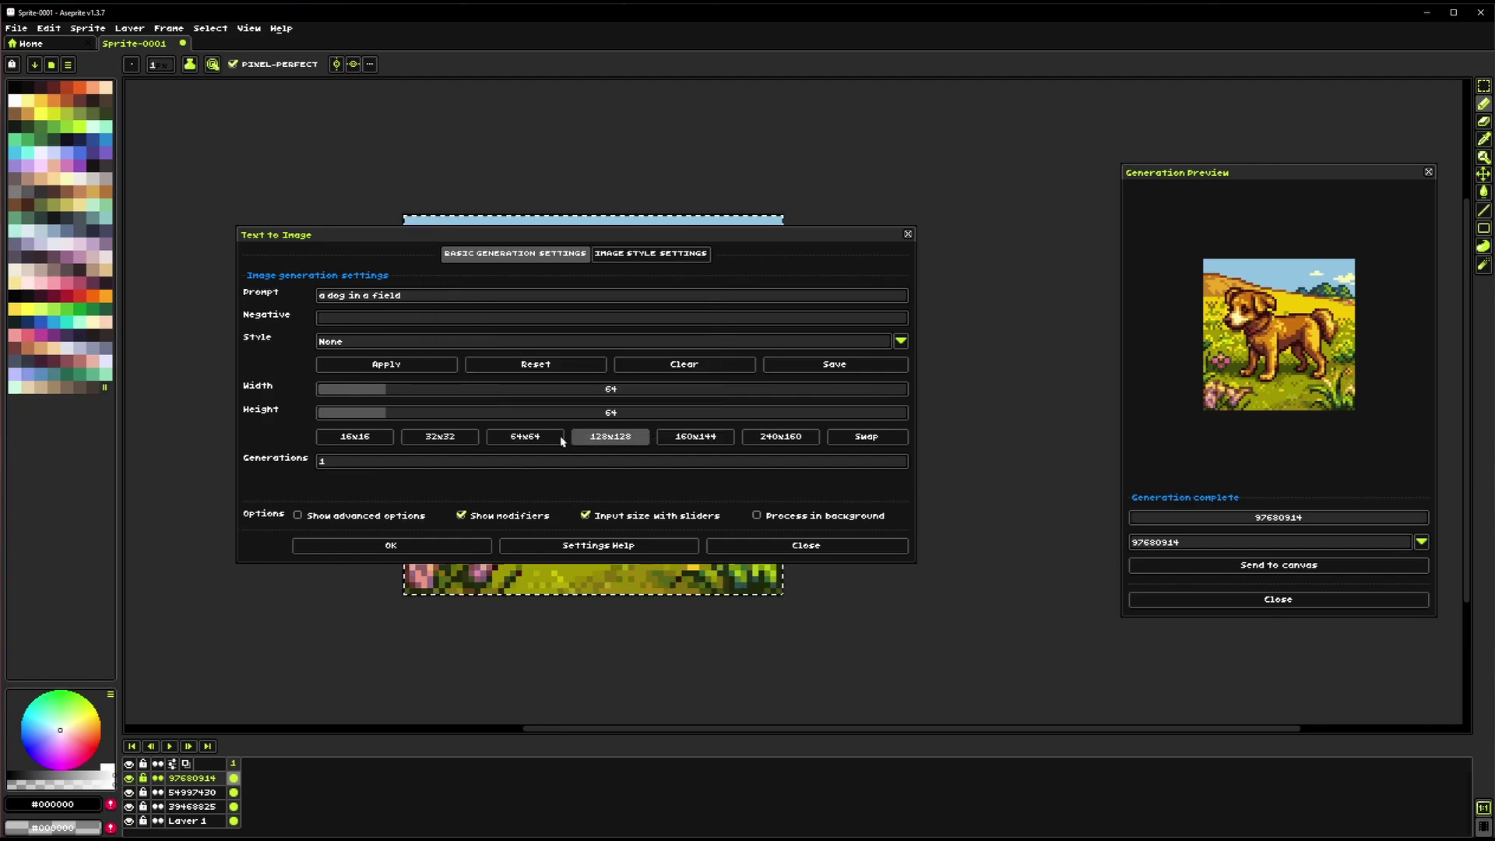
Apply the Random Landscape style preset and examine the prompt text it fills in
click(358, 344)
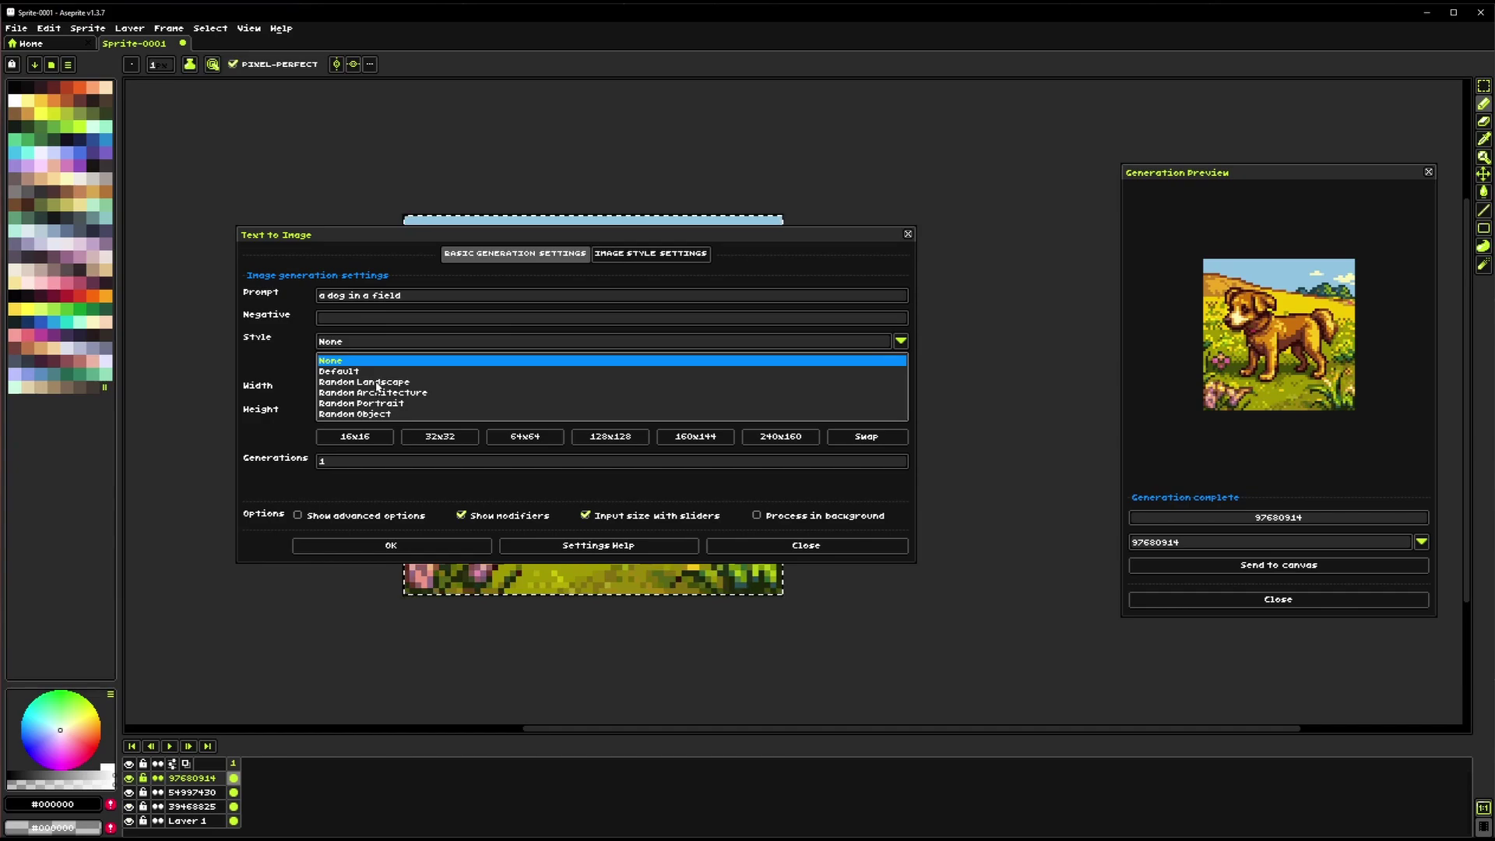
click(376, 383)
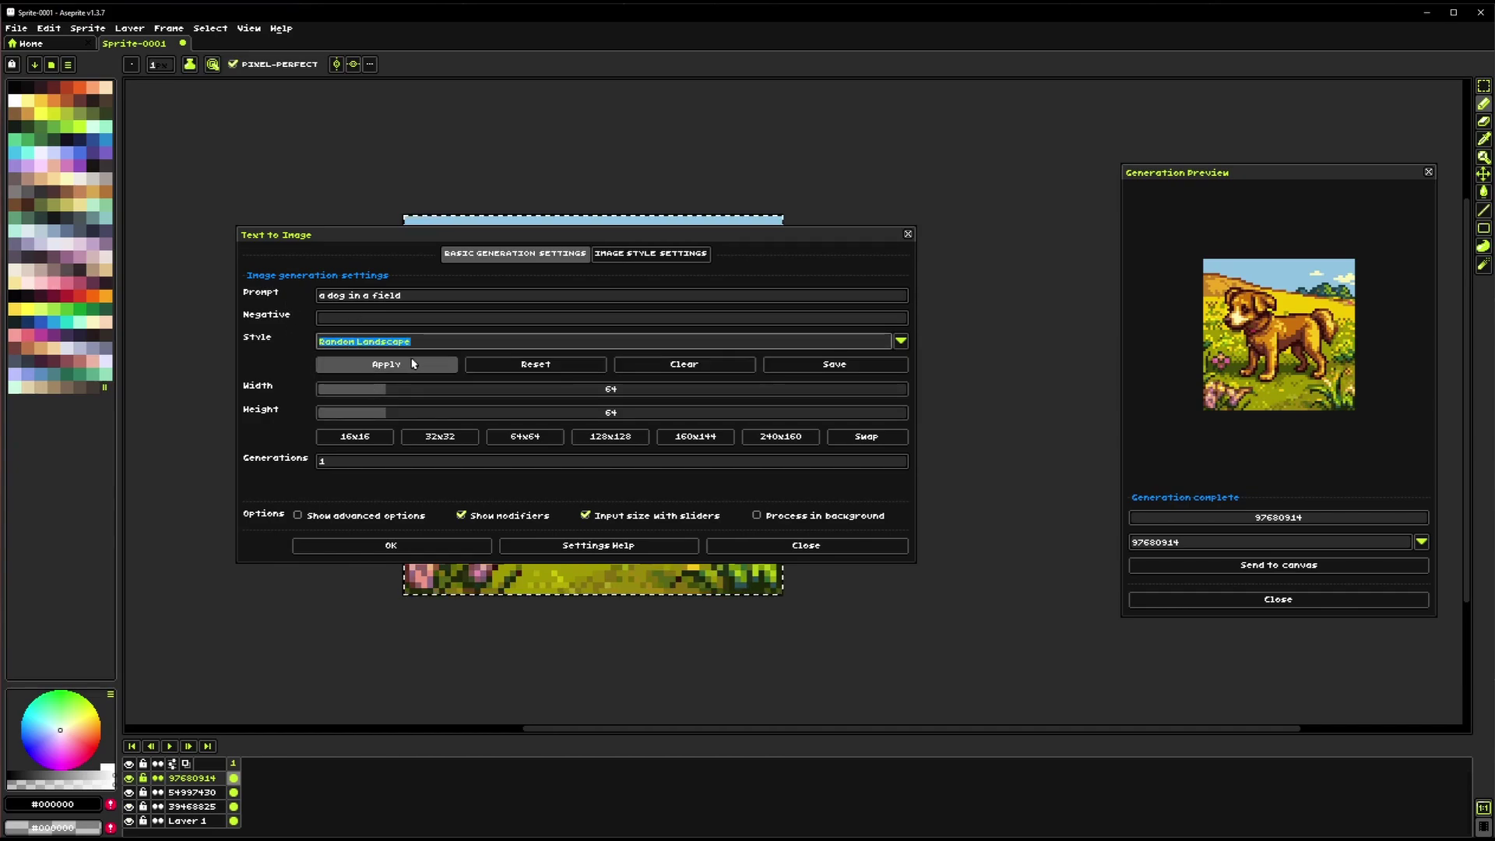
click(410, 367)
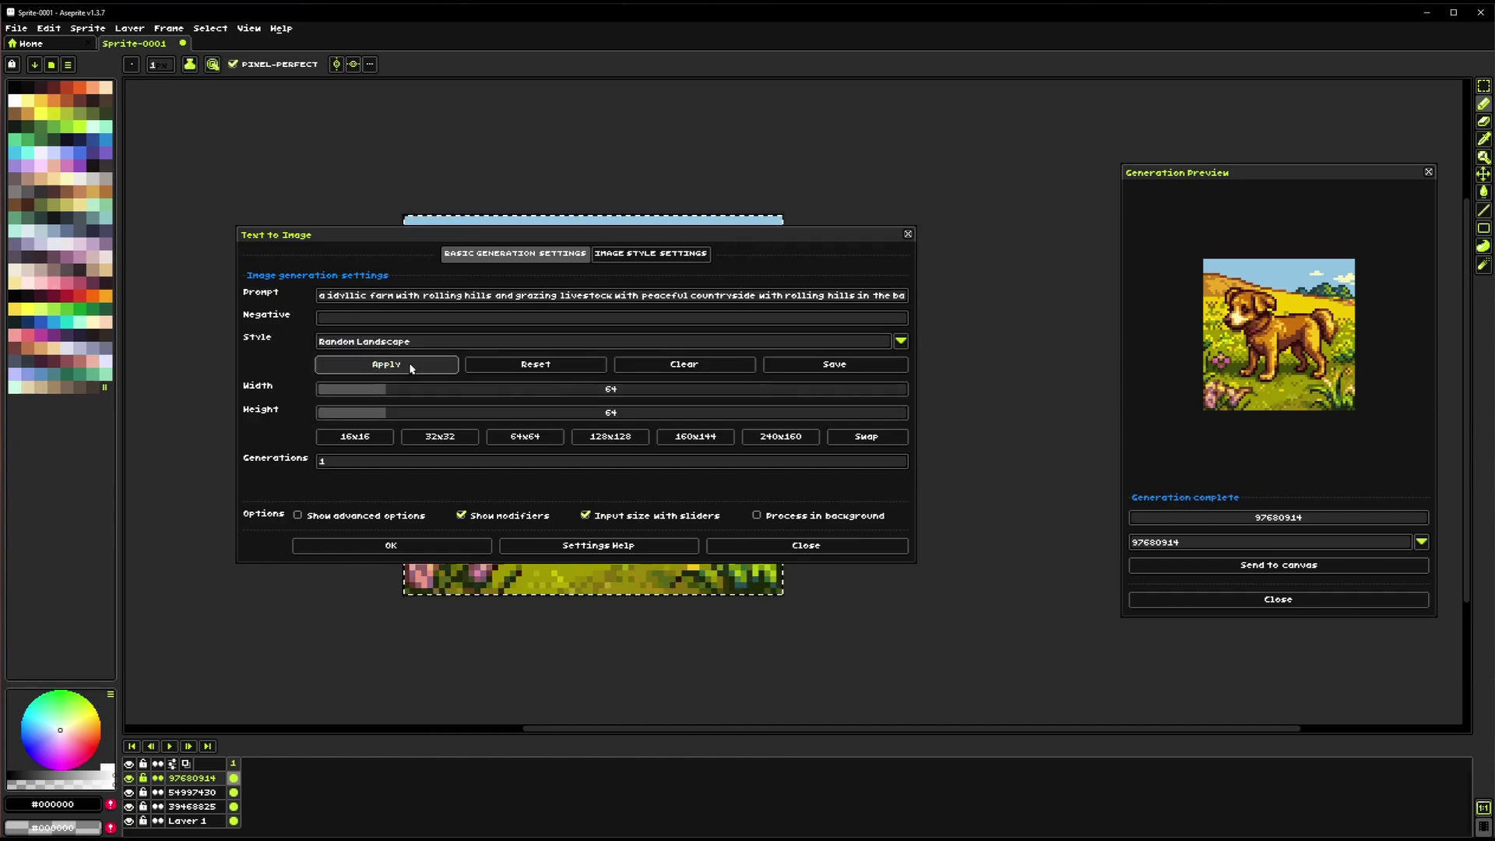
drag(328, 299, 242, 308)
click(909, 296)
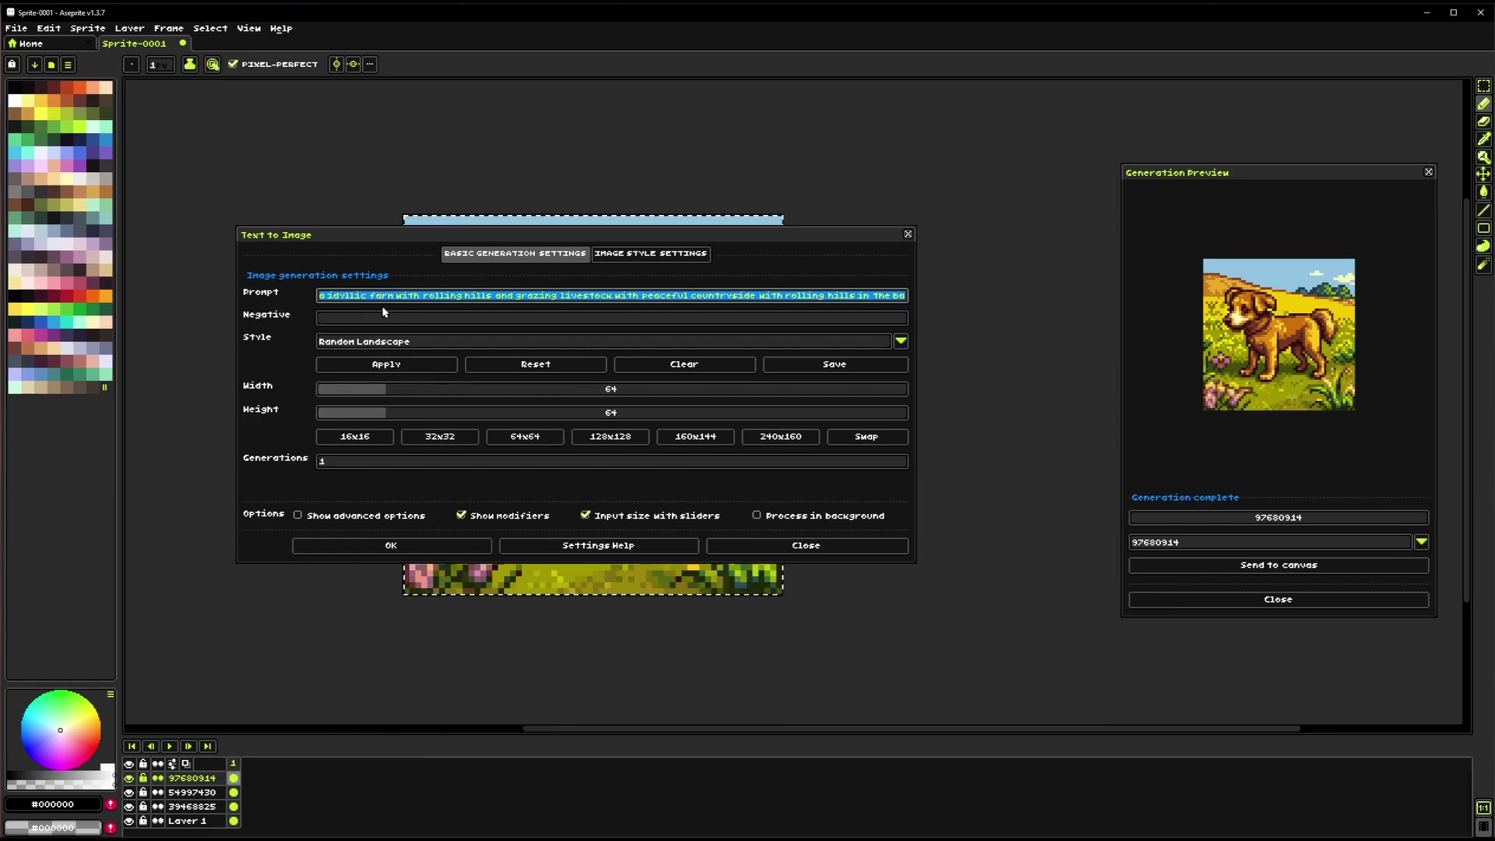
click(417, 303)
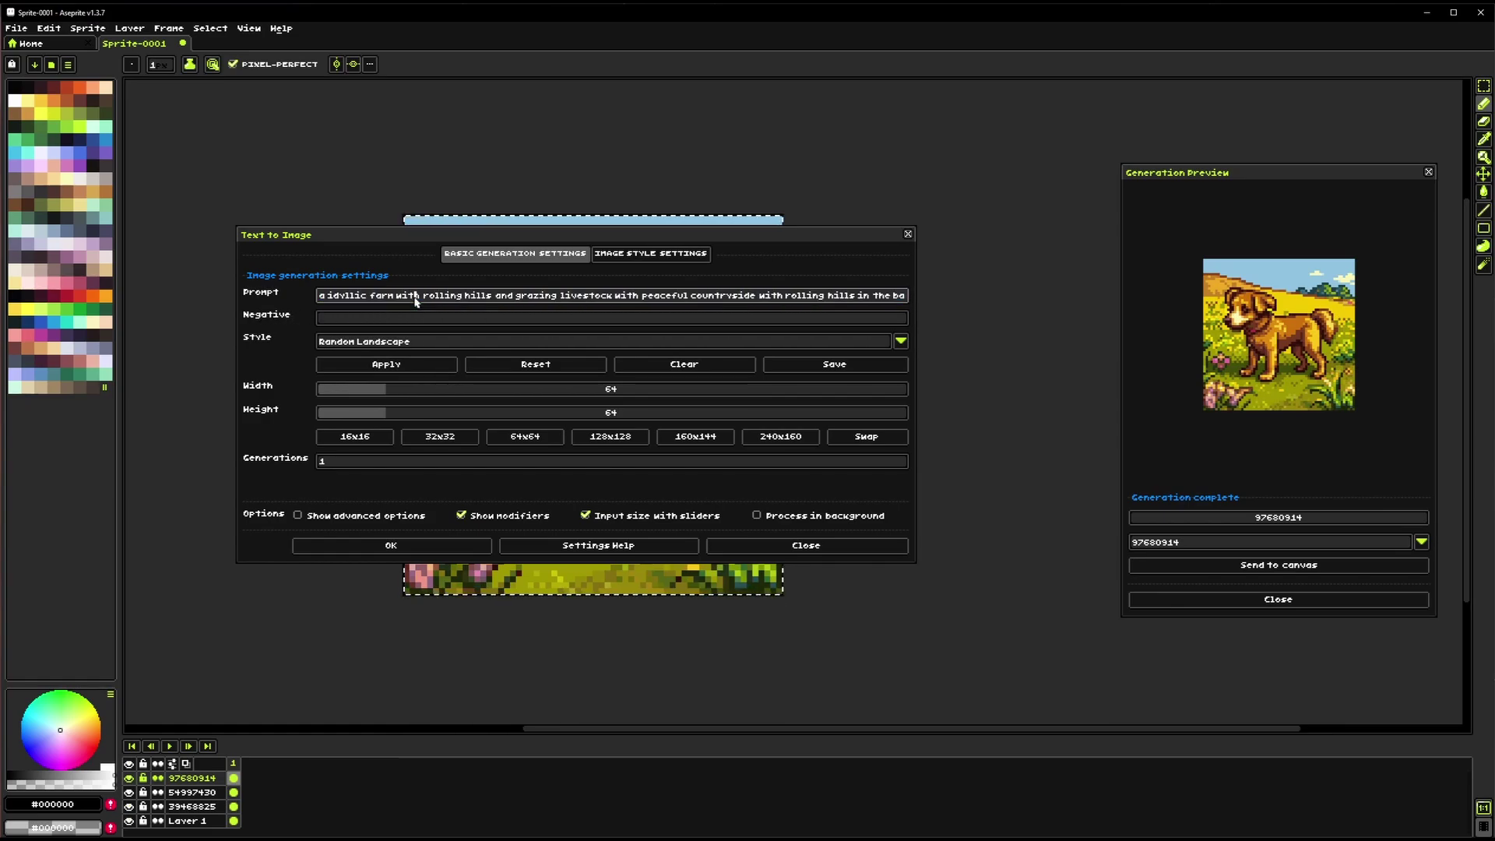
Apply the Default style preset to fill the prompt with the raven and mountain description
click(436, 343)
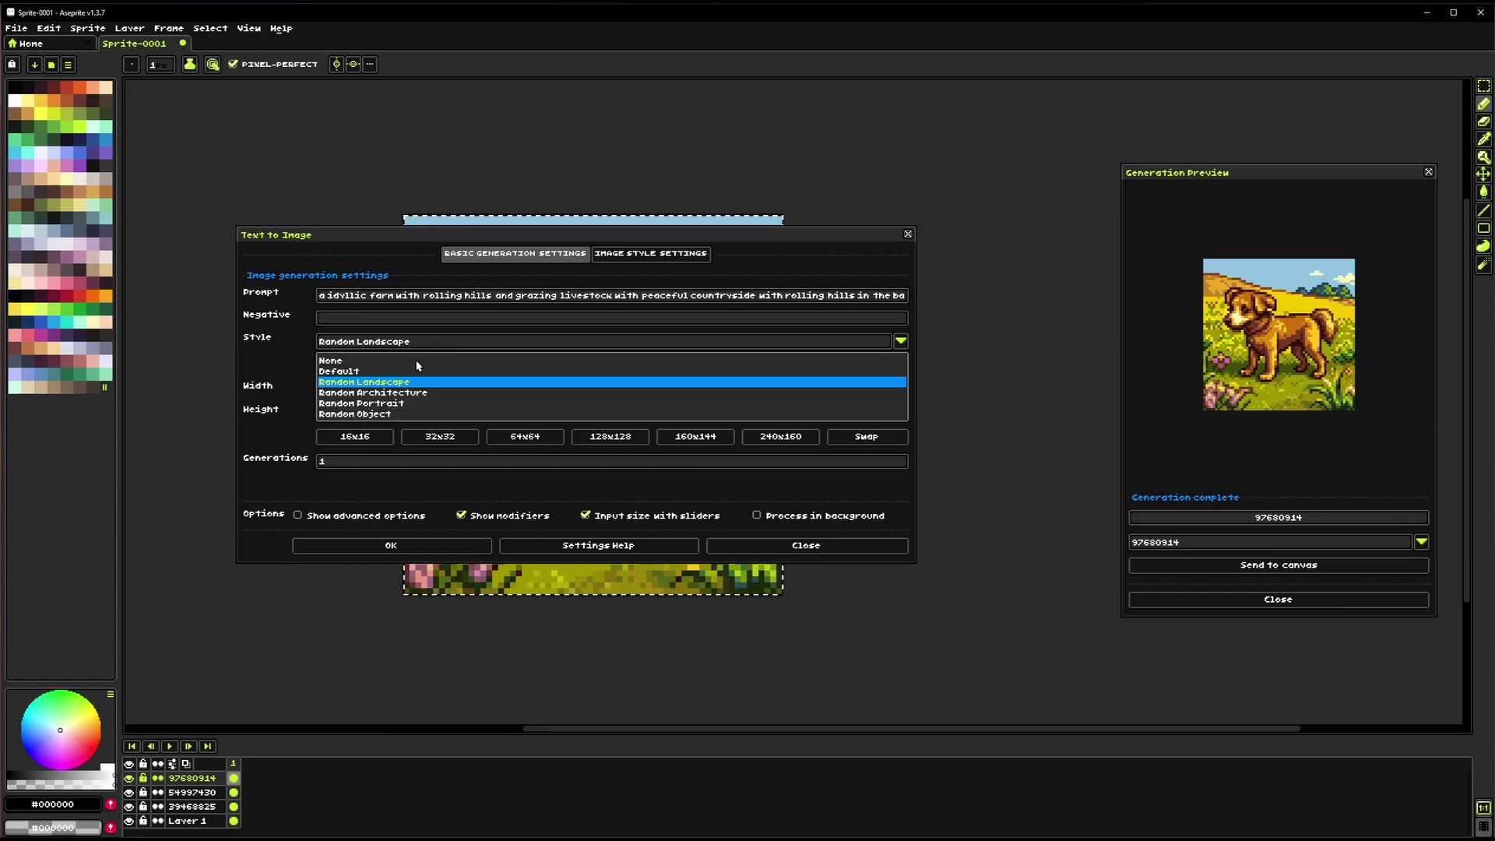
click(356, 371)
click(382, 371)
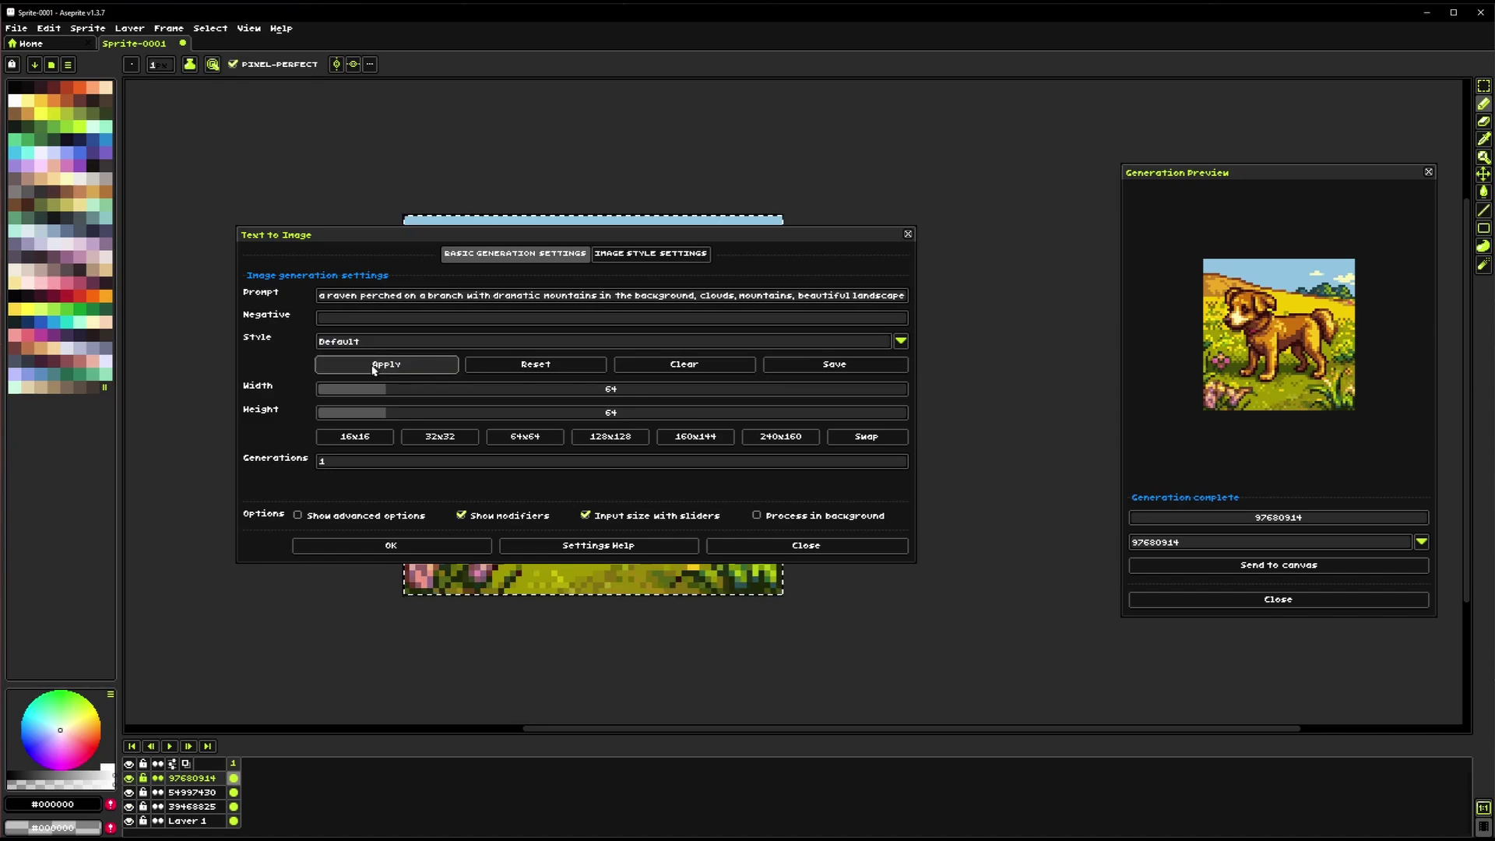
click(321, 298)
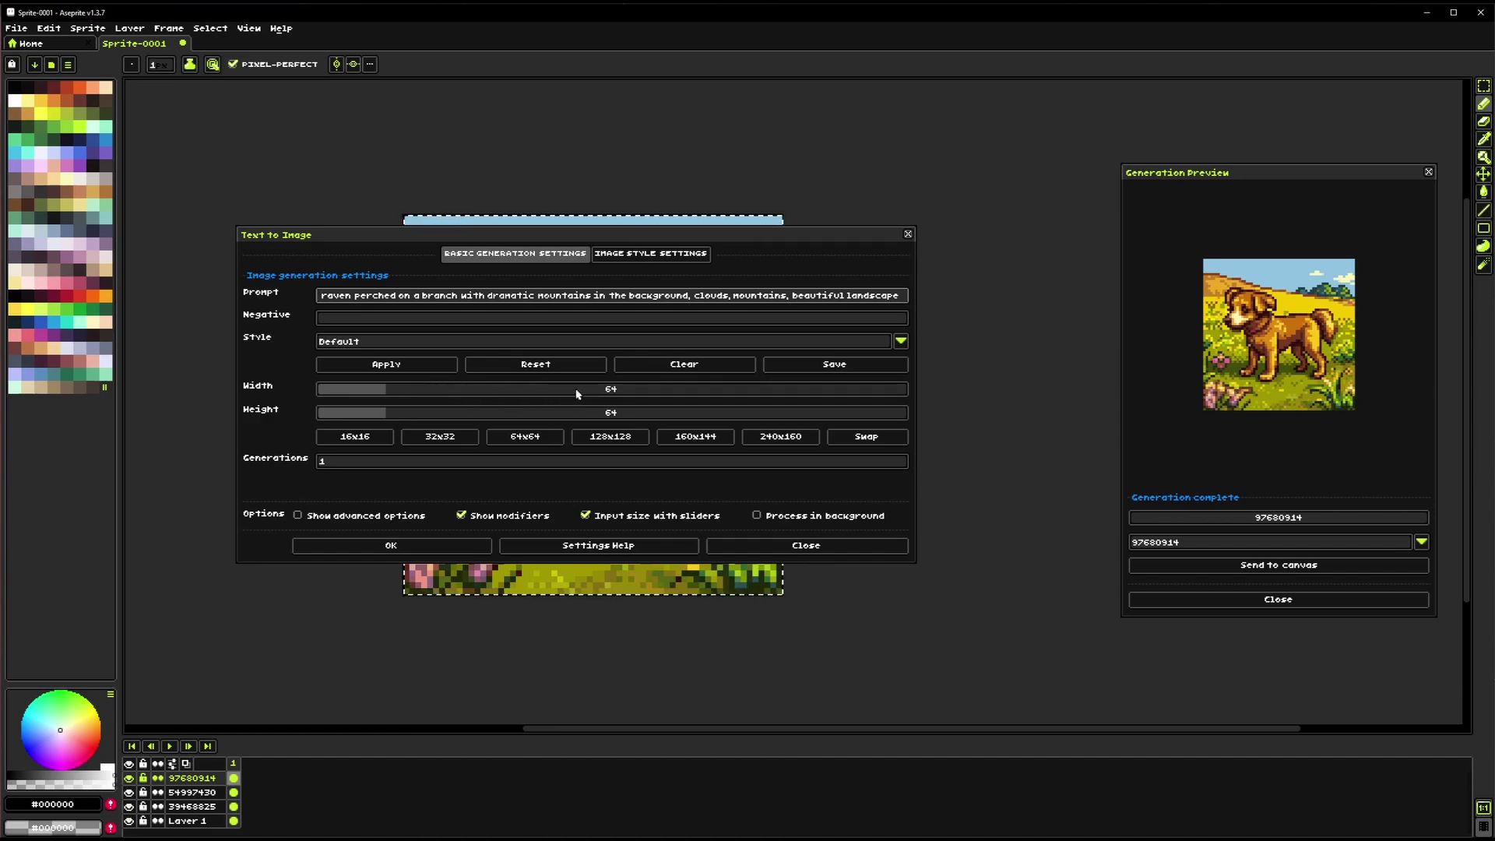
Set the image size to the 32x32 preset and generate the raven image
click(441, 438)
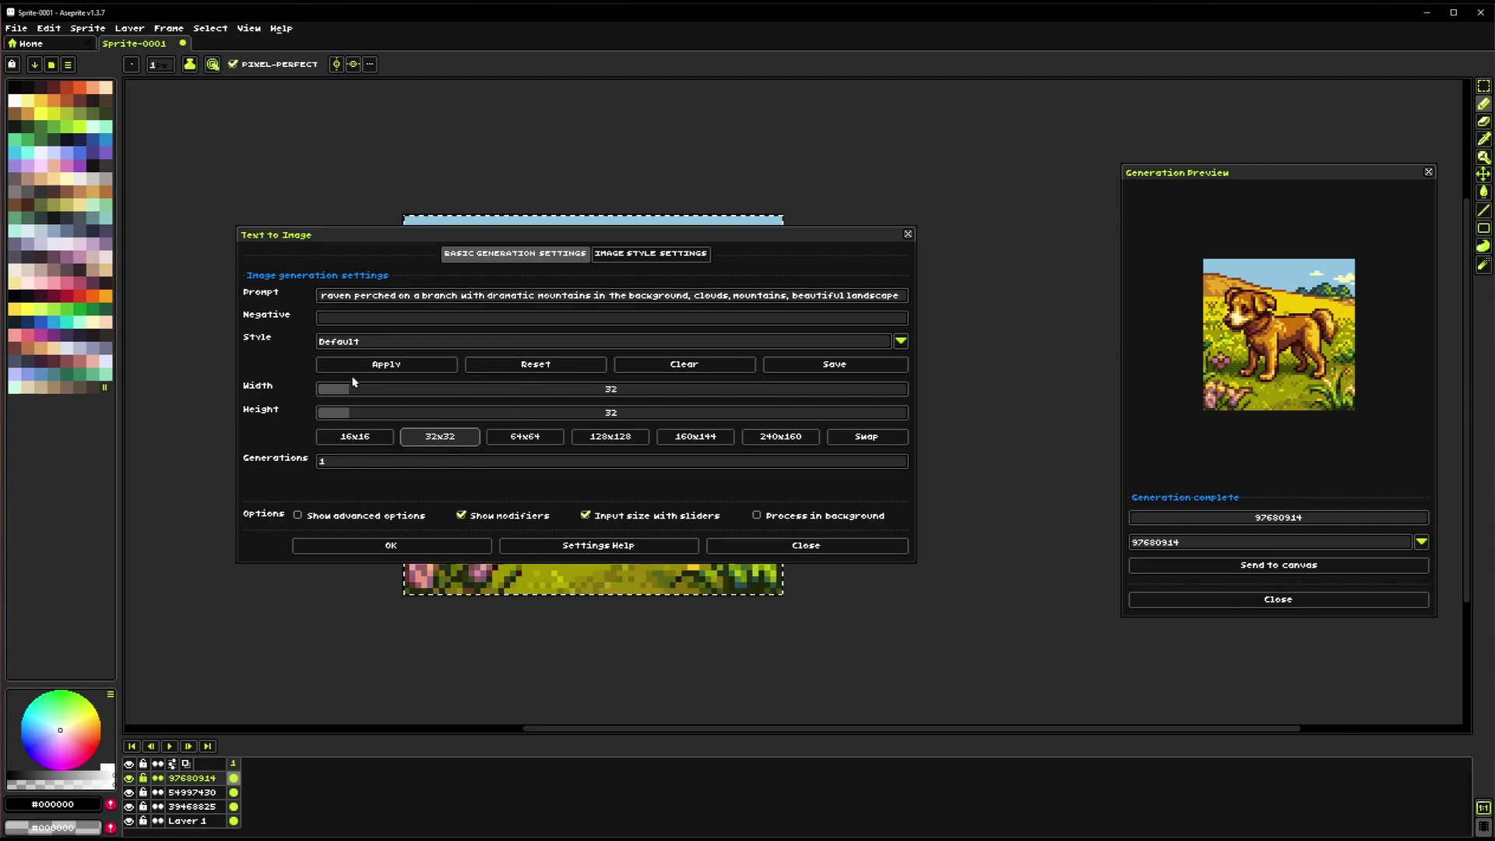
click(427, 549)
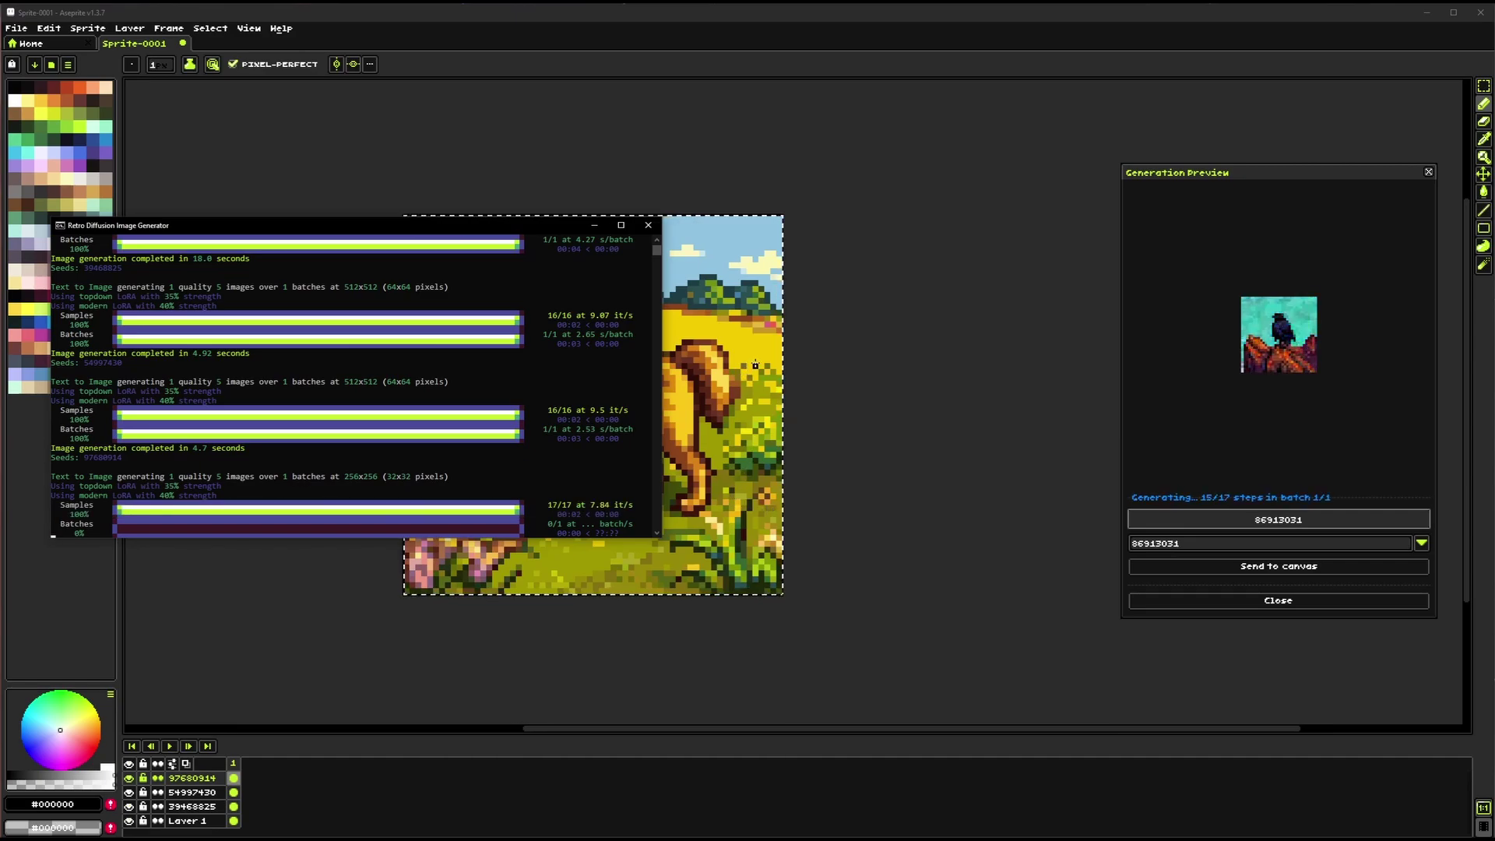
scroll(629, 448, up, 1)
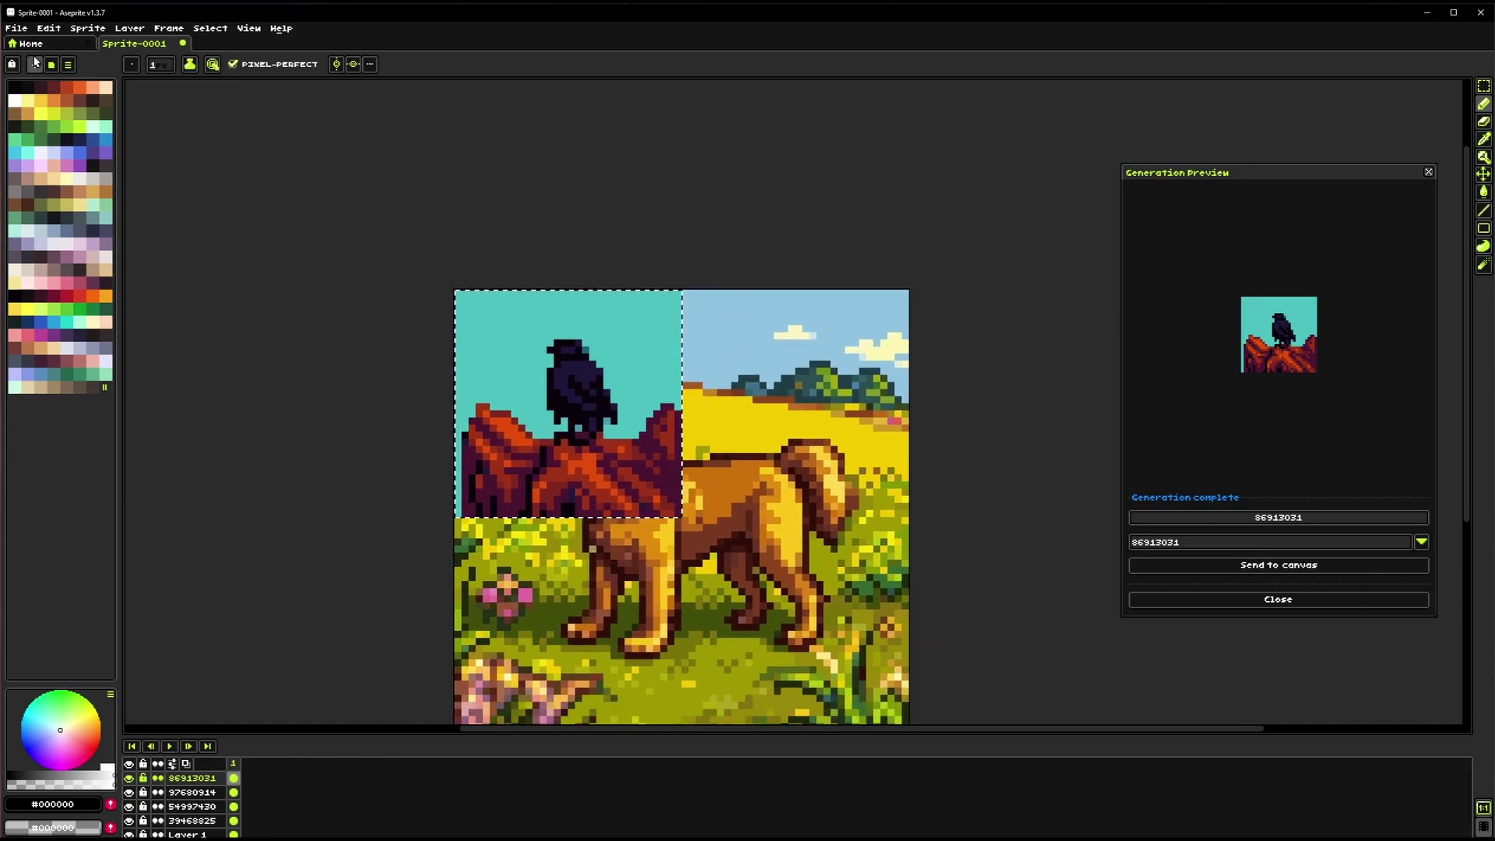
Generate another 32x32 image from the same raven prompt
click(88, 28)
click(117, 64)
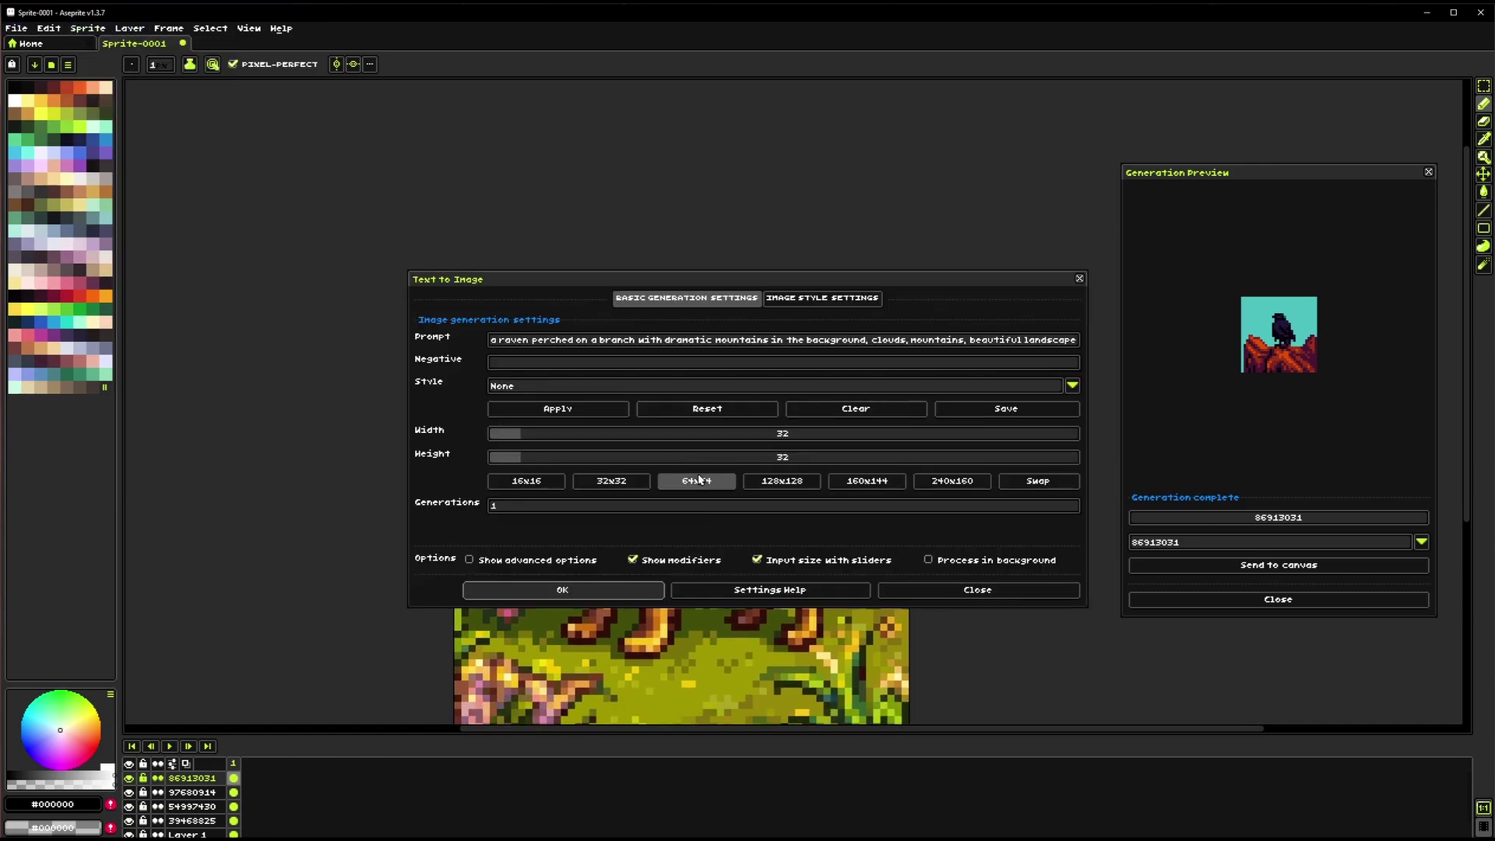
click(601, 589)
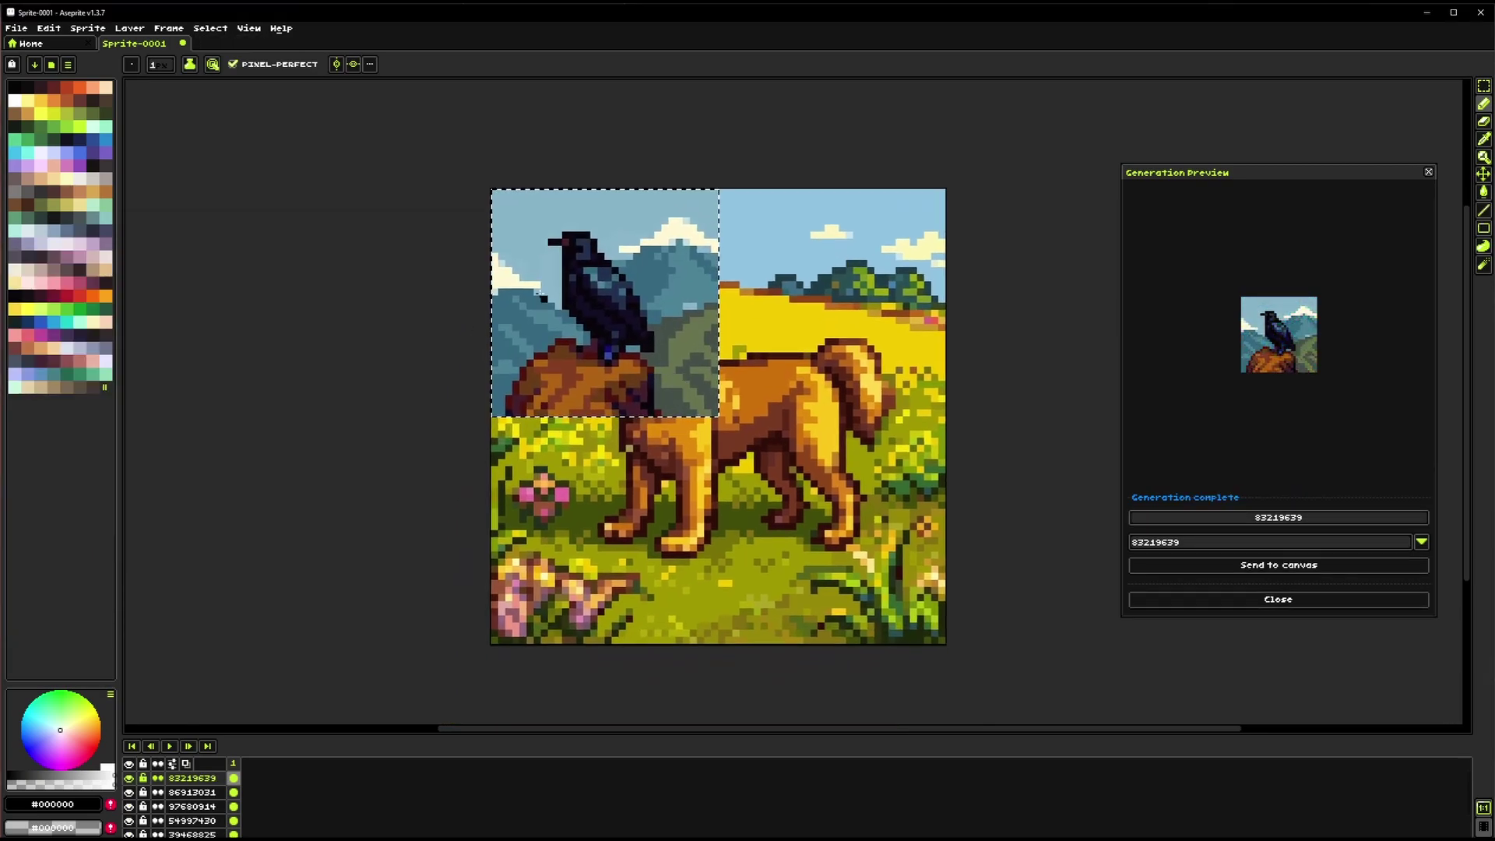
Try the width and height sliders and the 64x64 preset, and generate the raven image at 128x128
click(88, 28)
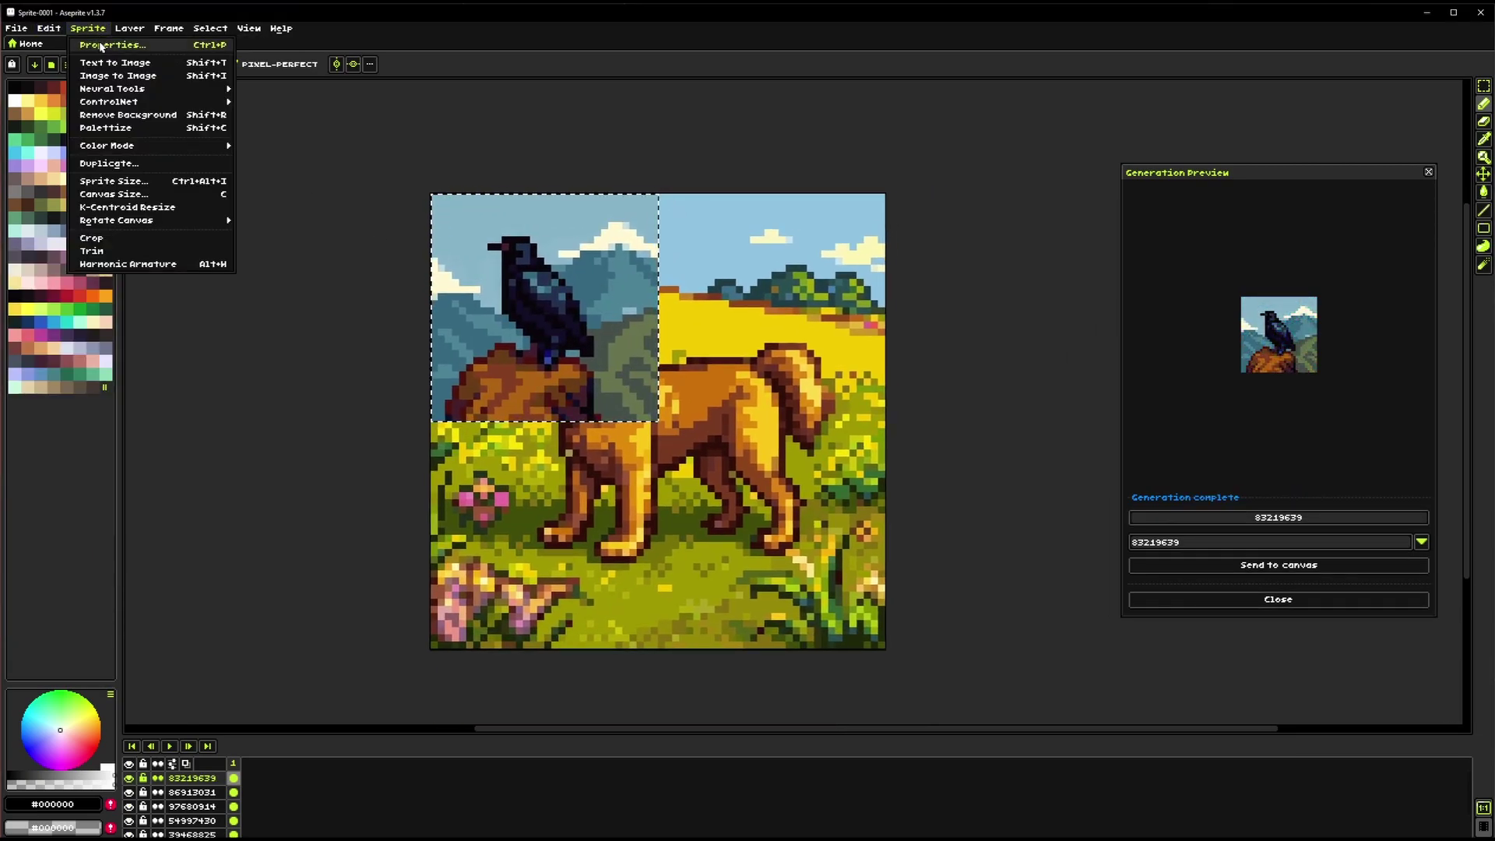
click(372, 213)
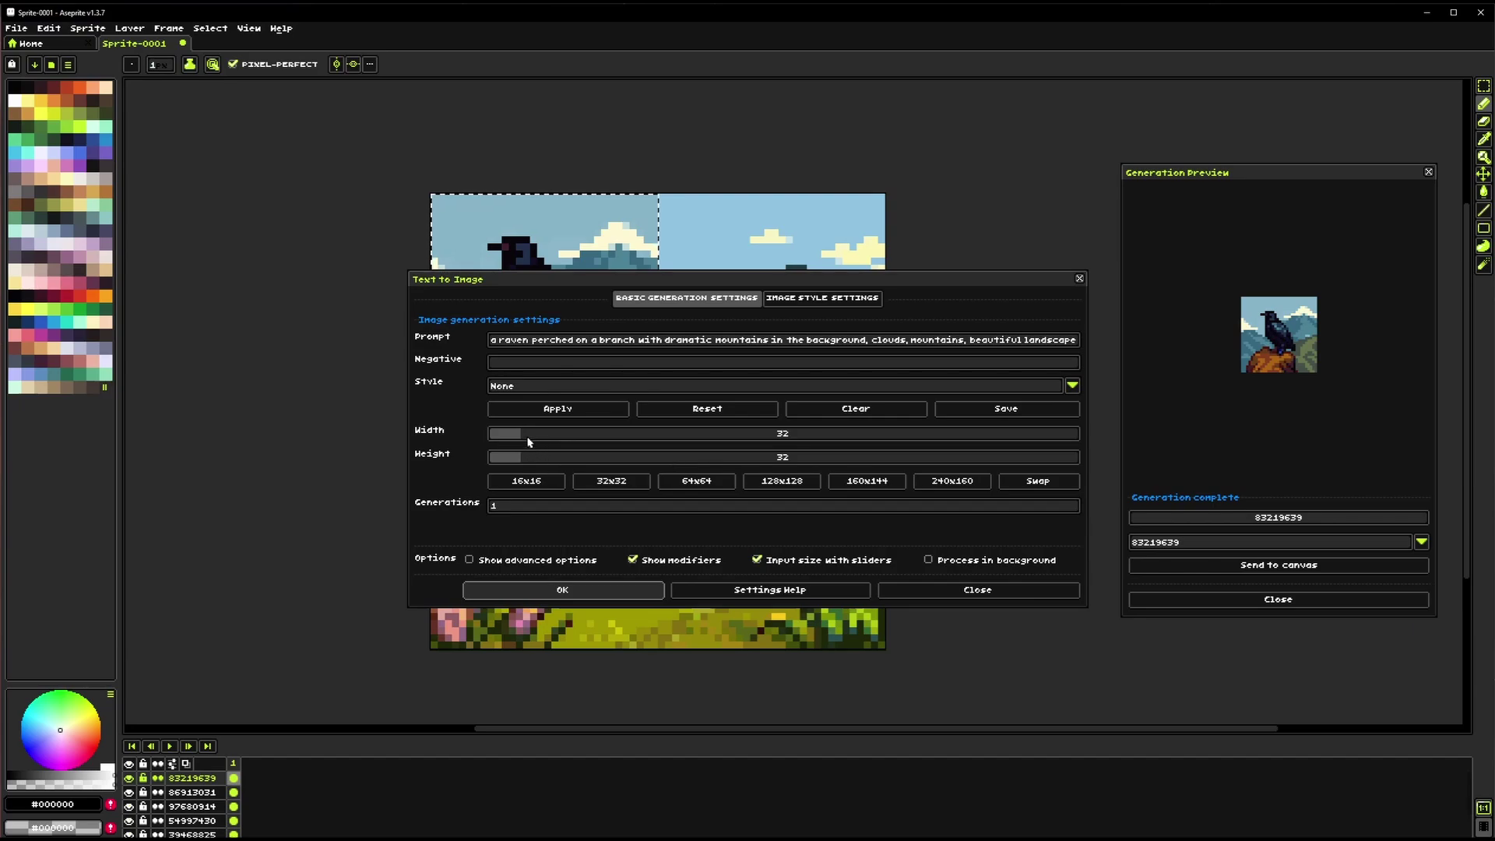
drag(528, 441, 662, 442)
drag(521, 462, 556, 447)
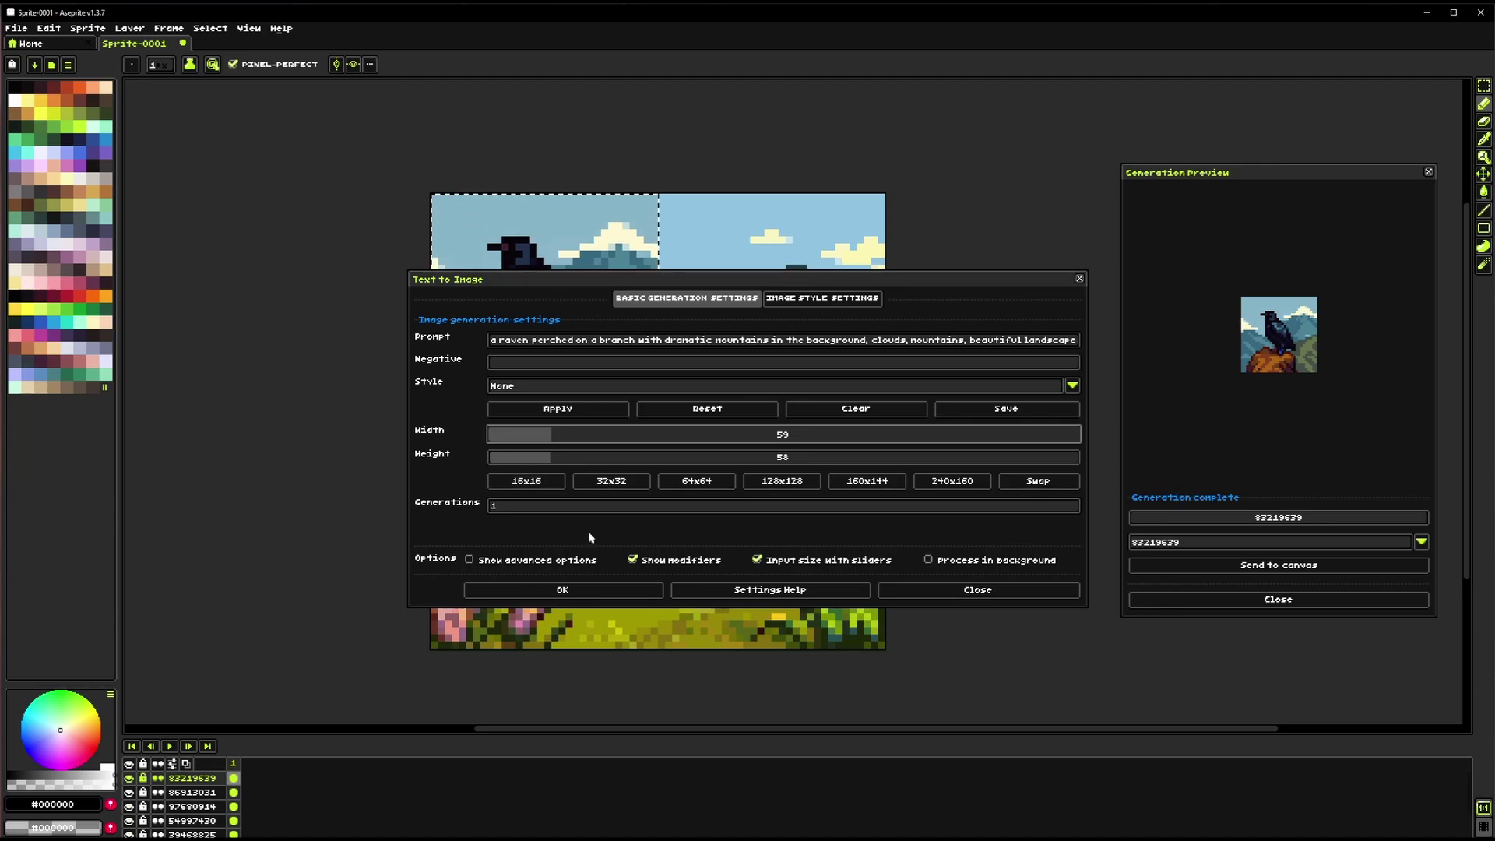
click(686, 482)
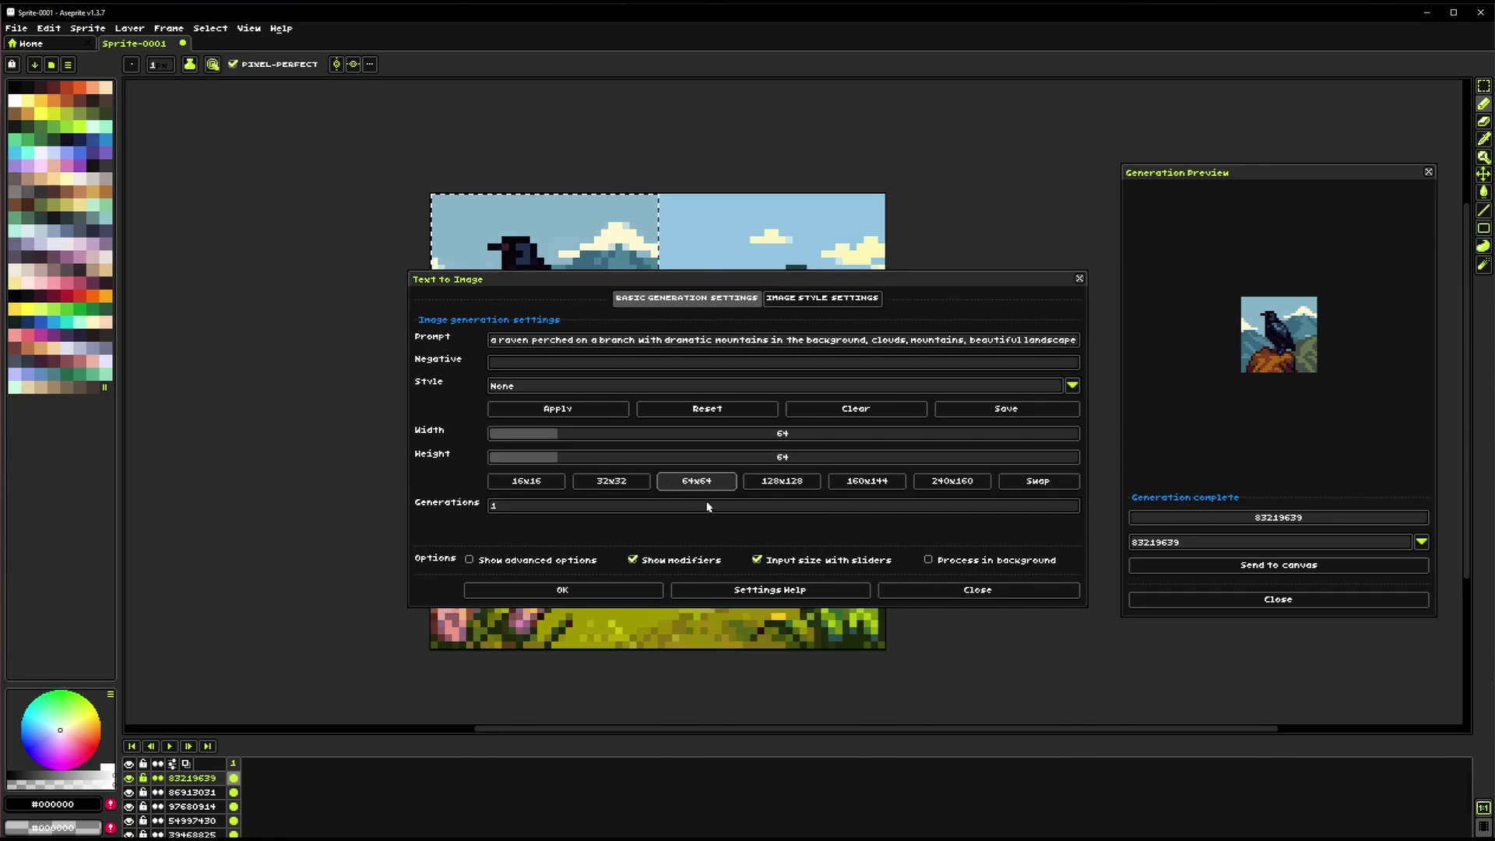
click(786, 482)
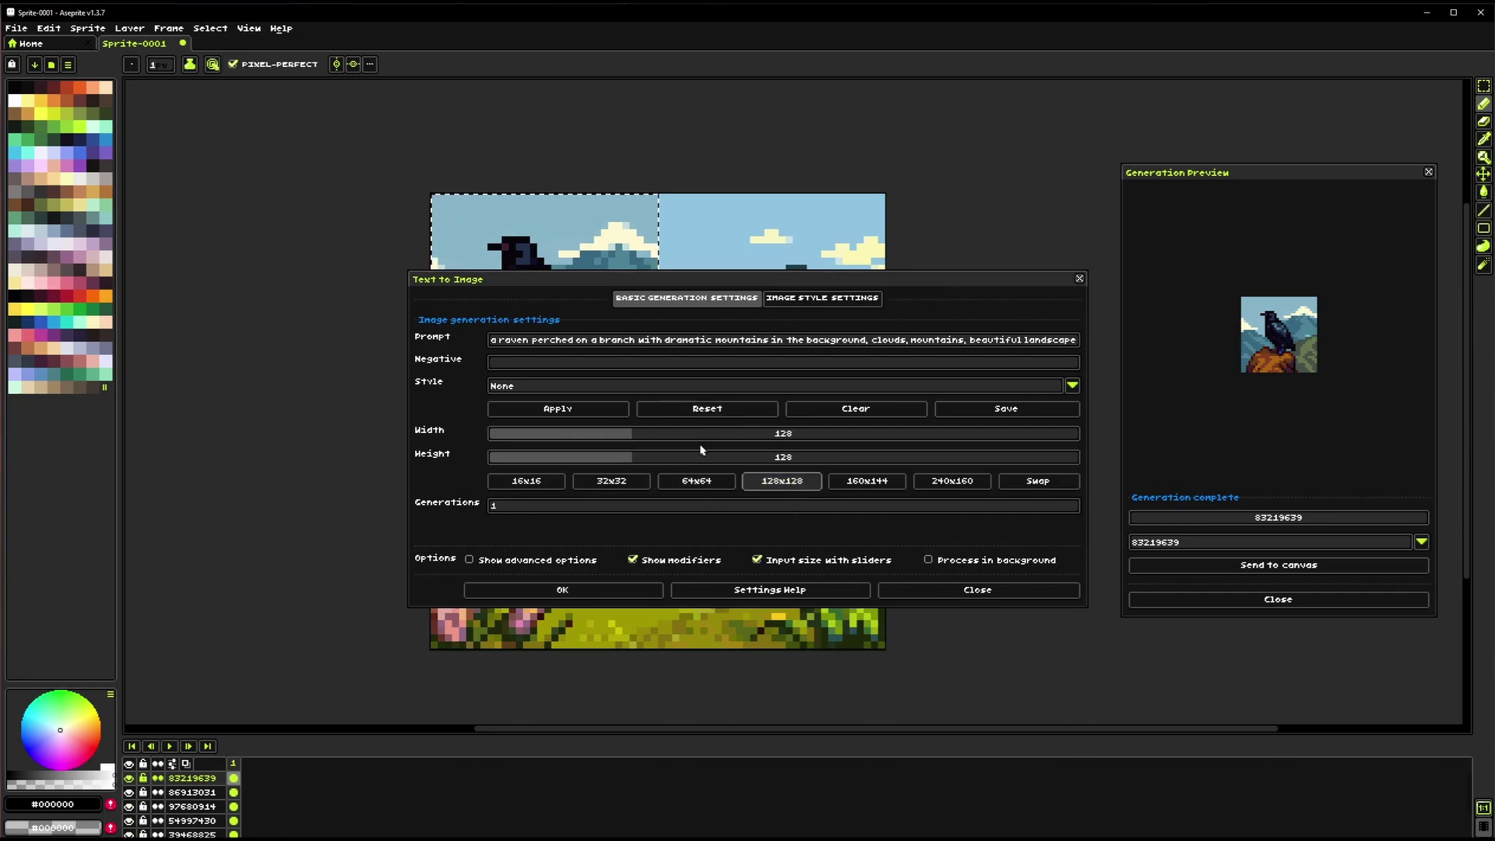
click(582, 586)
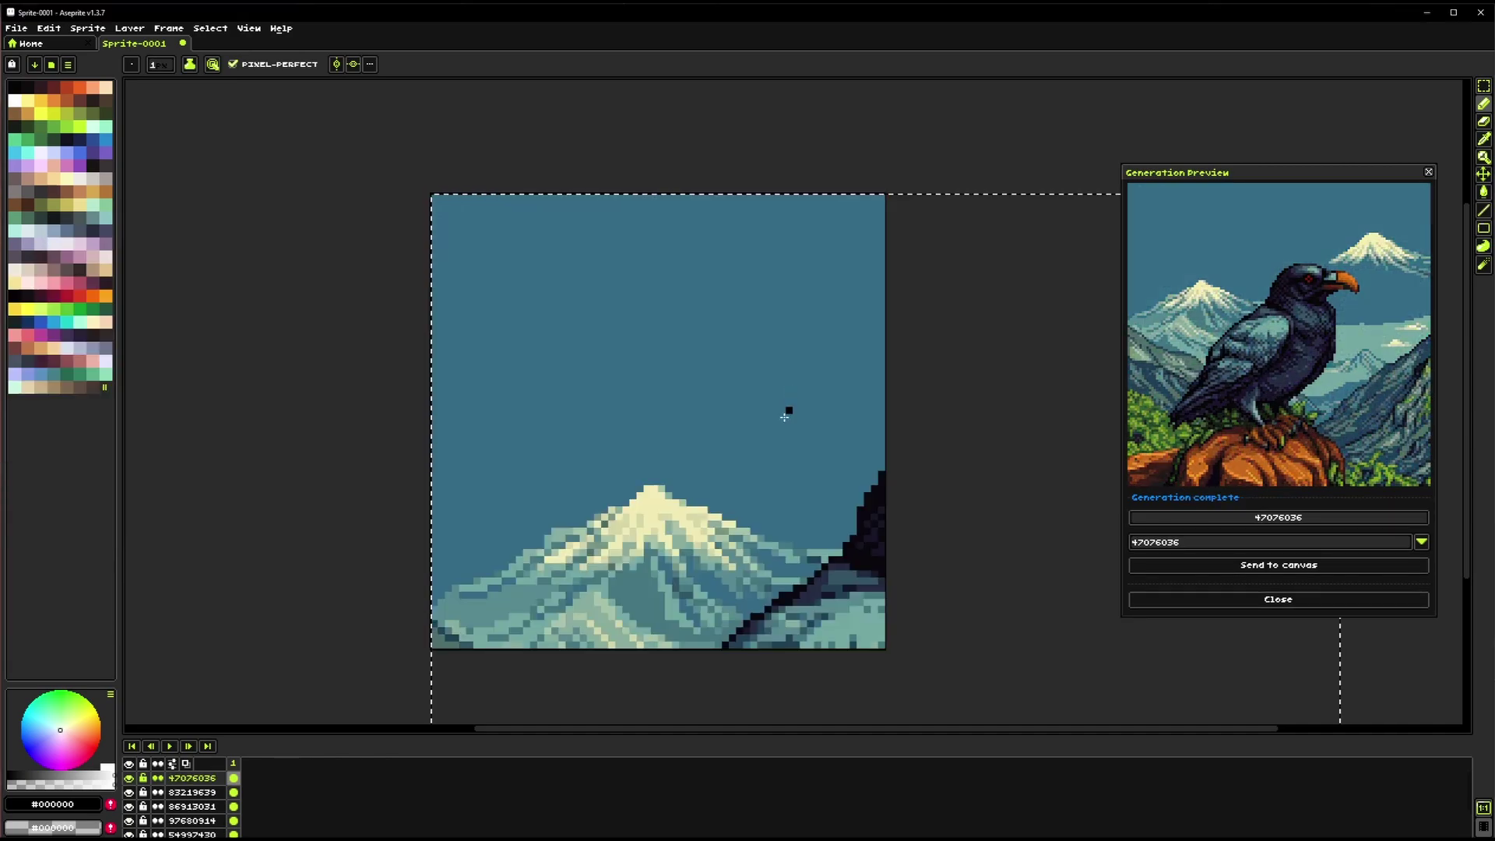
Crop the sprite to the selection around the 128x128 raven image so the canvas fits it
drag(788, 410, 577, 314)
click(87, 28)
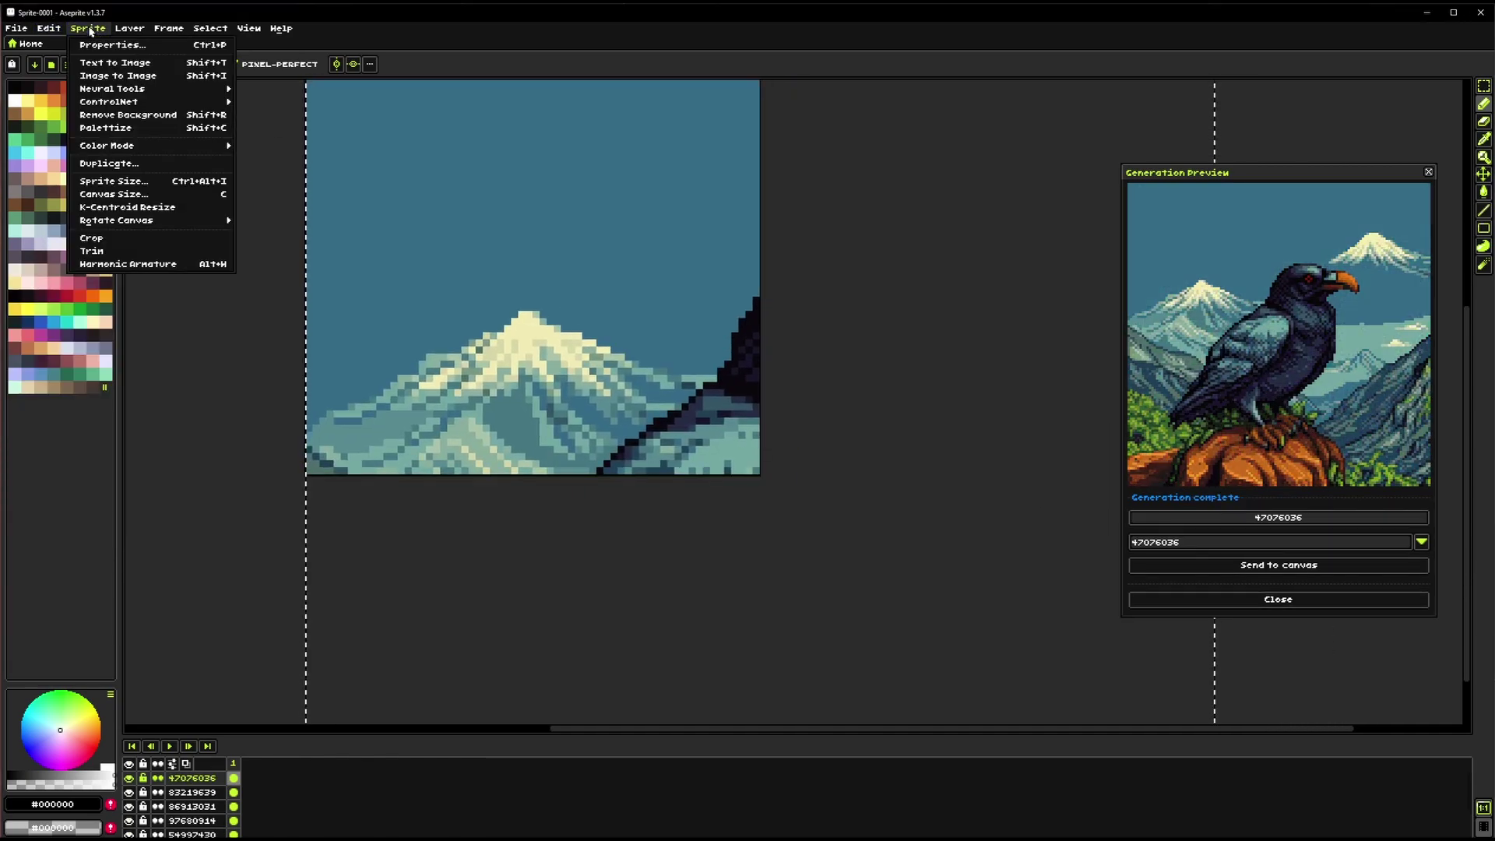
click(123, 238)
scroll(779, 371, down, 3)
drag(700, 475, 685, 442)
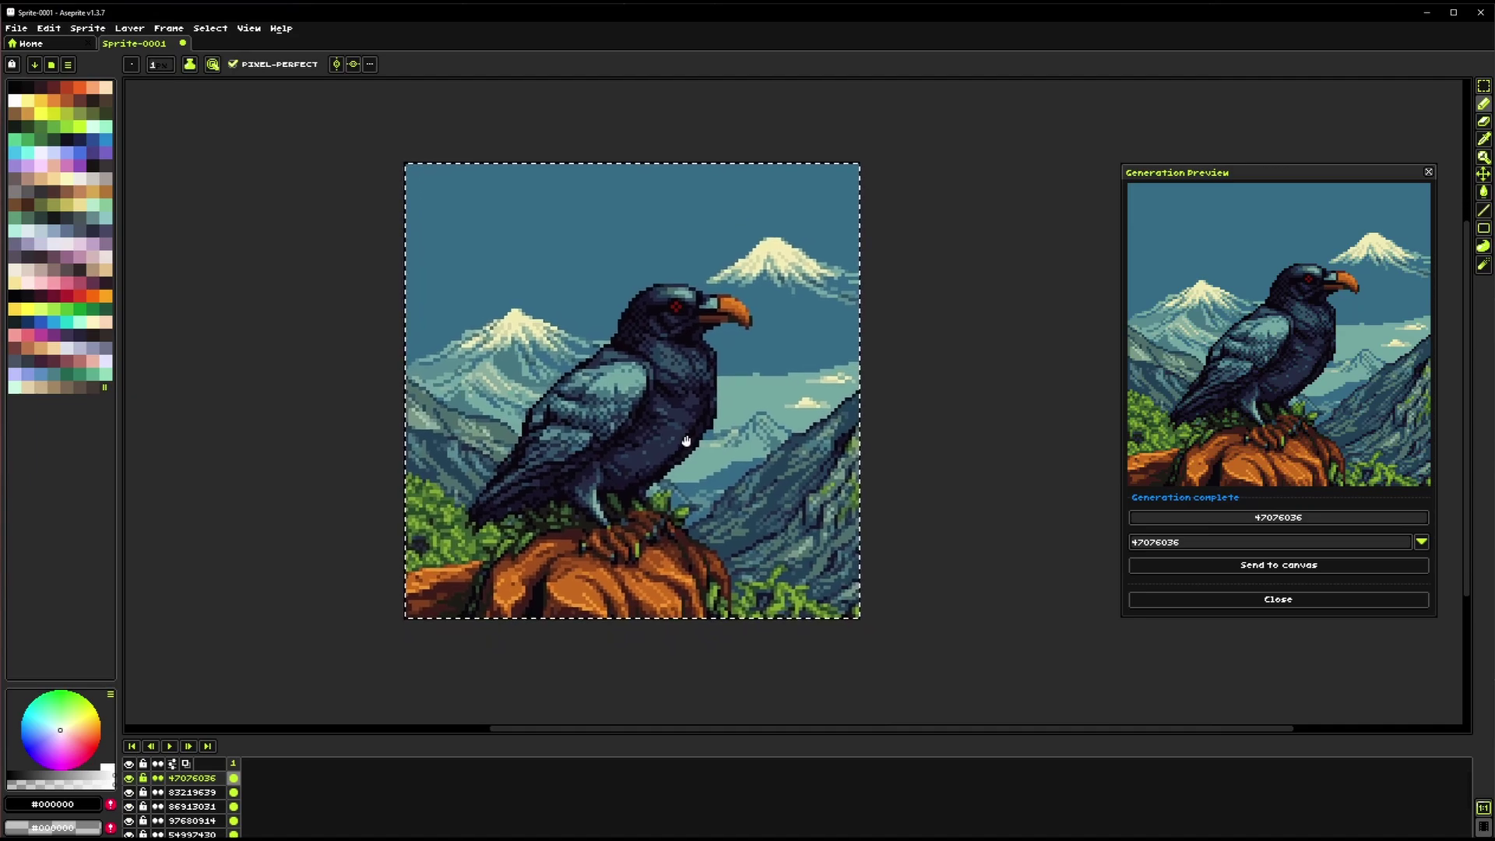
Generate the raven image at the 160x144 preset size and crop the sprite to its selection
click(85, 29)
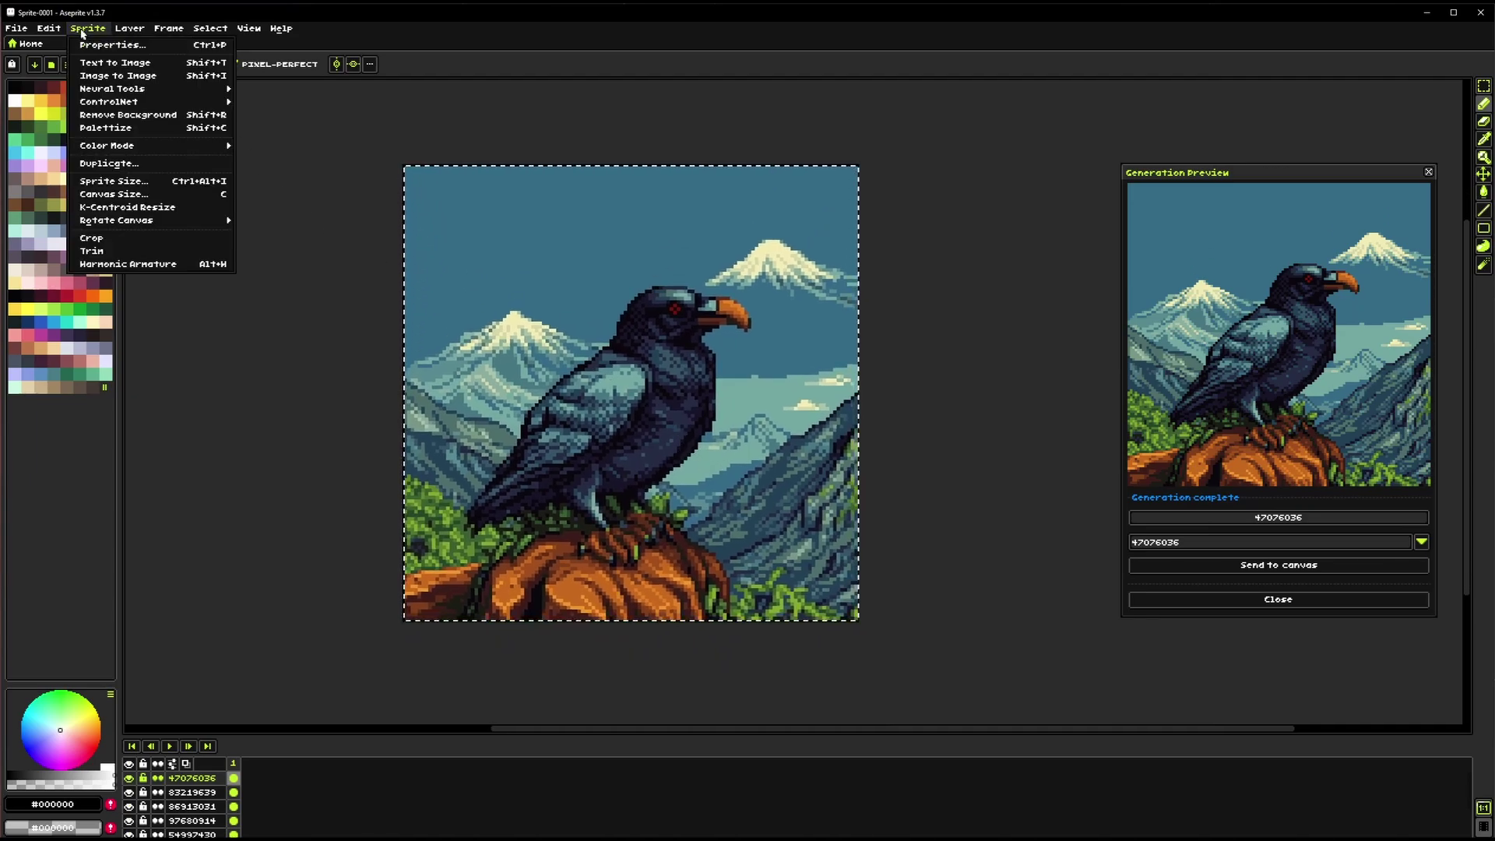
click(141, 67)
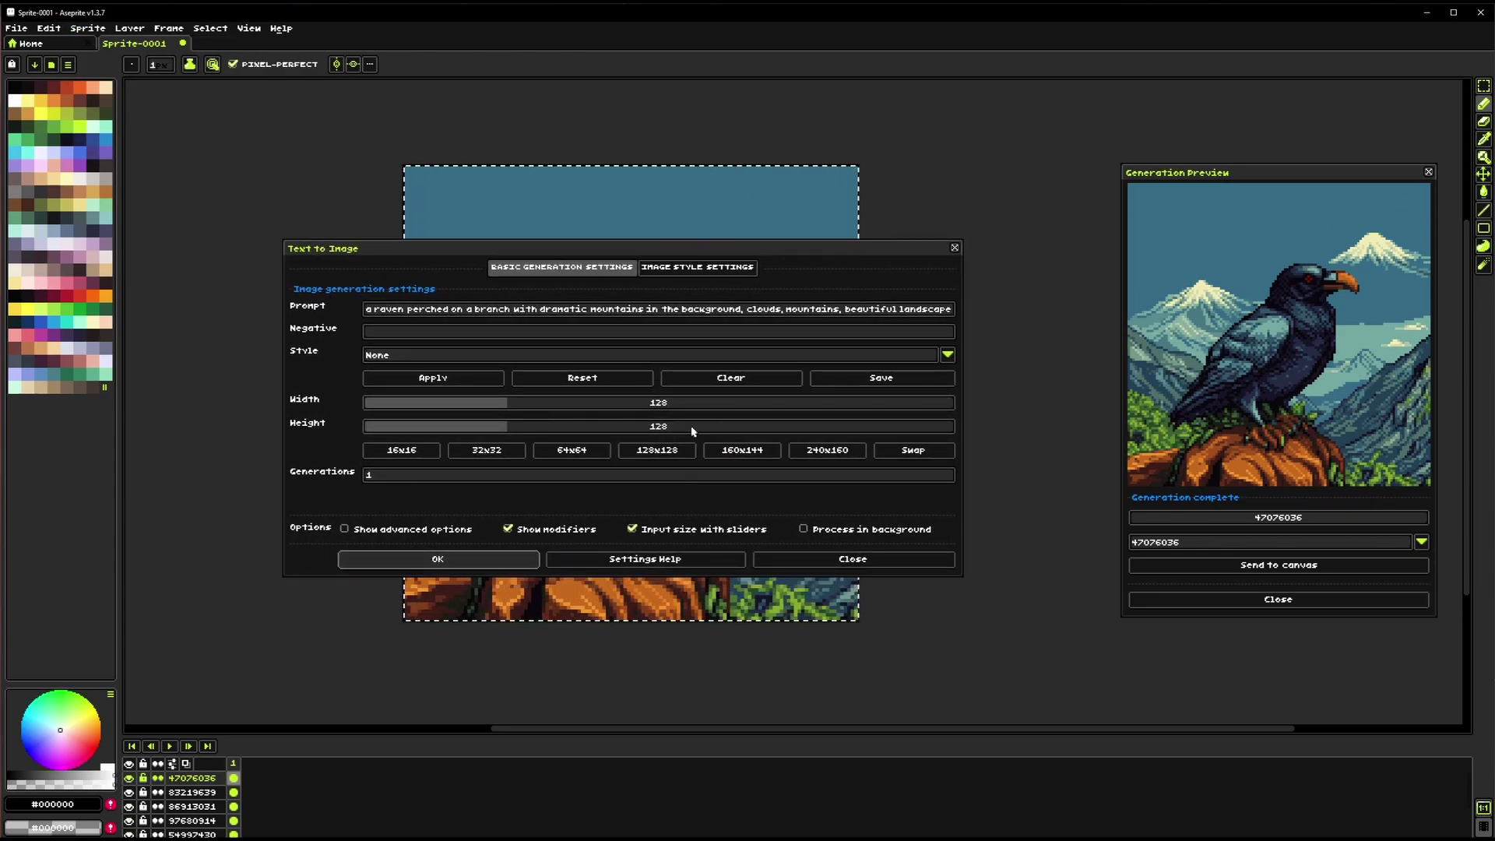
click(742, 450)
click(475, 560)
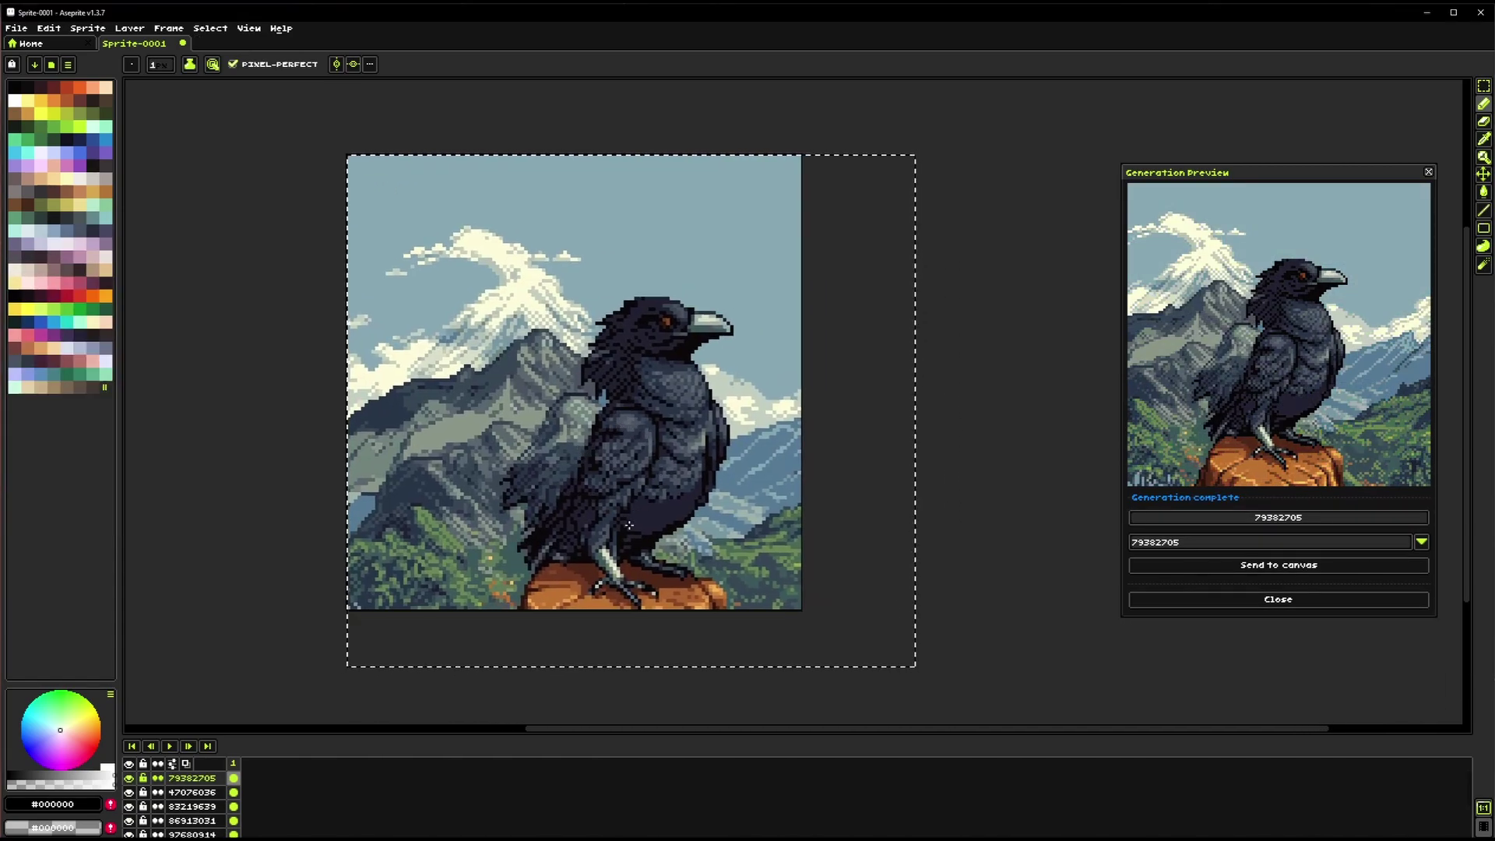
click(100, 32)
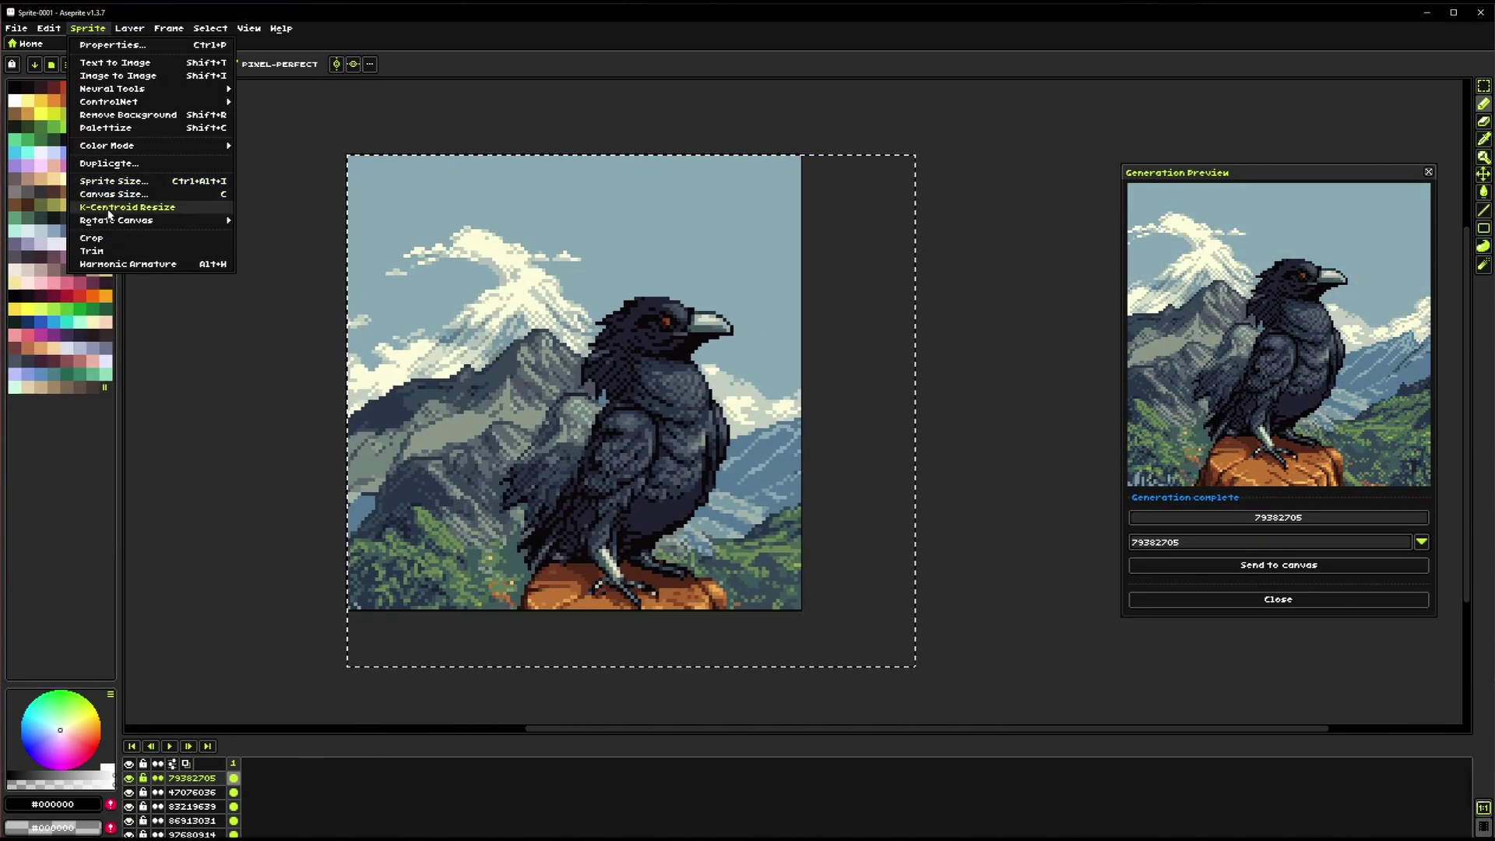
click(91, 237)
Generate another 160x144 image from the same raven prompt
click(88, 28)
click(109, 63)
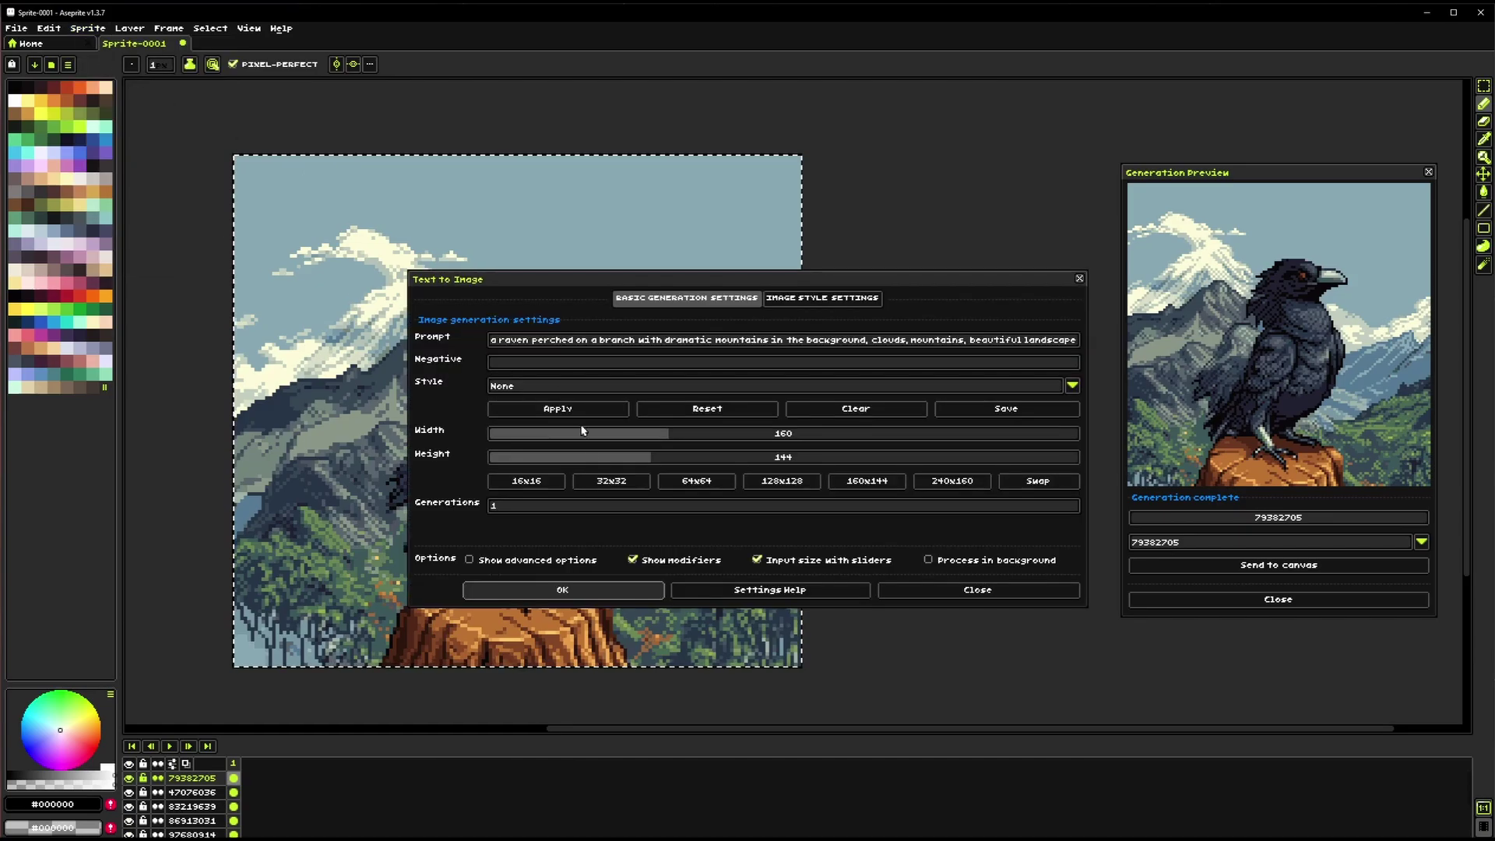
click(599, 581)
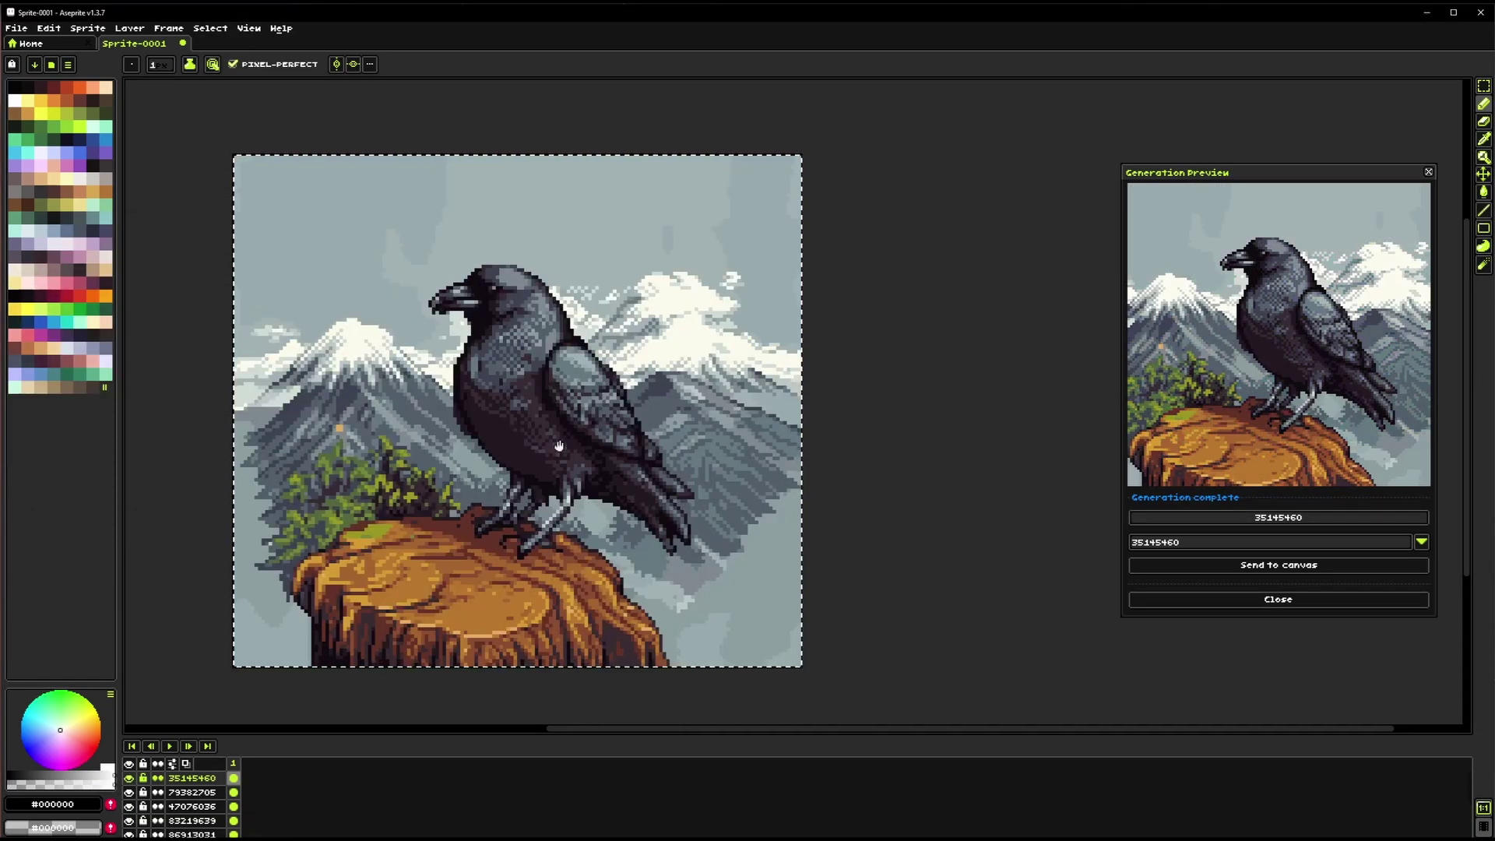
drag(559, 446, 562, 453)
Generate 4 images from the raven prompt at the 64x64 preset size with Text to Image
click(87, 28)
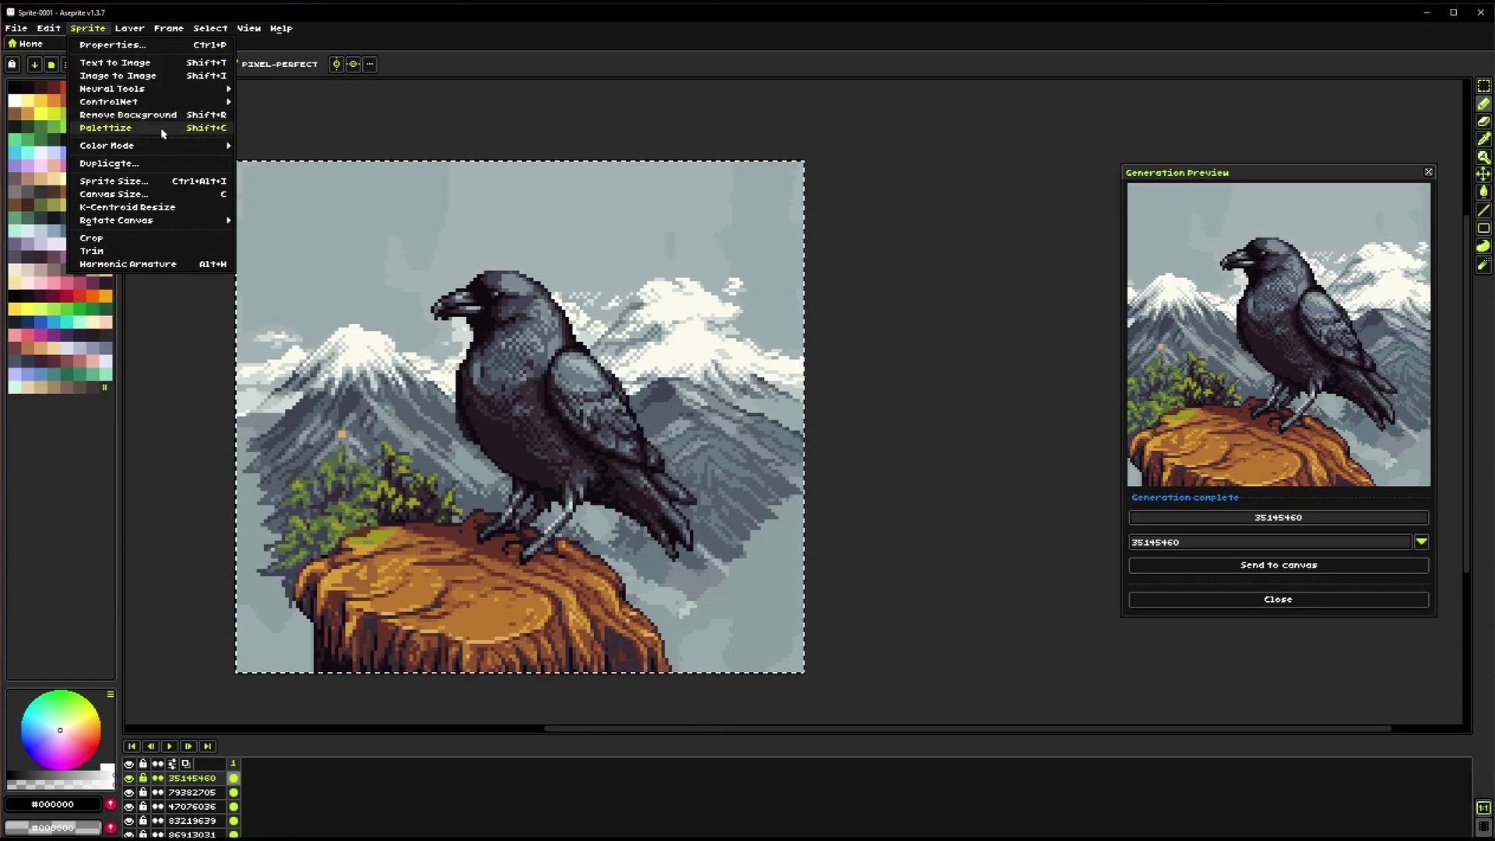
click(148, 62)
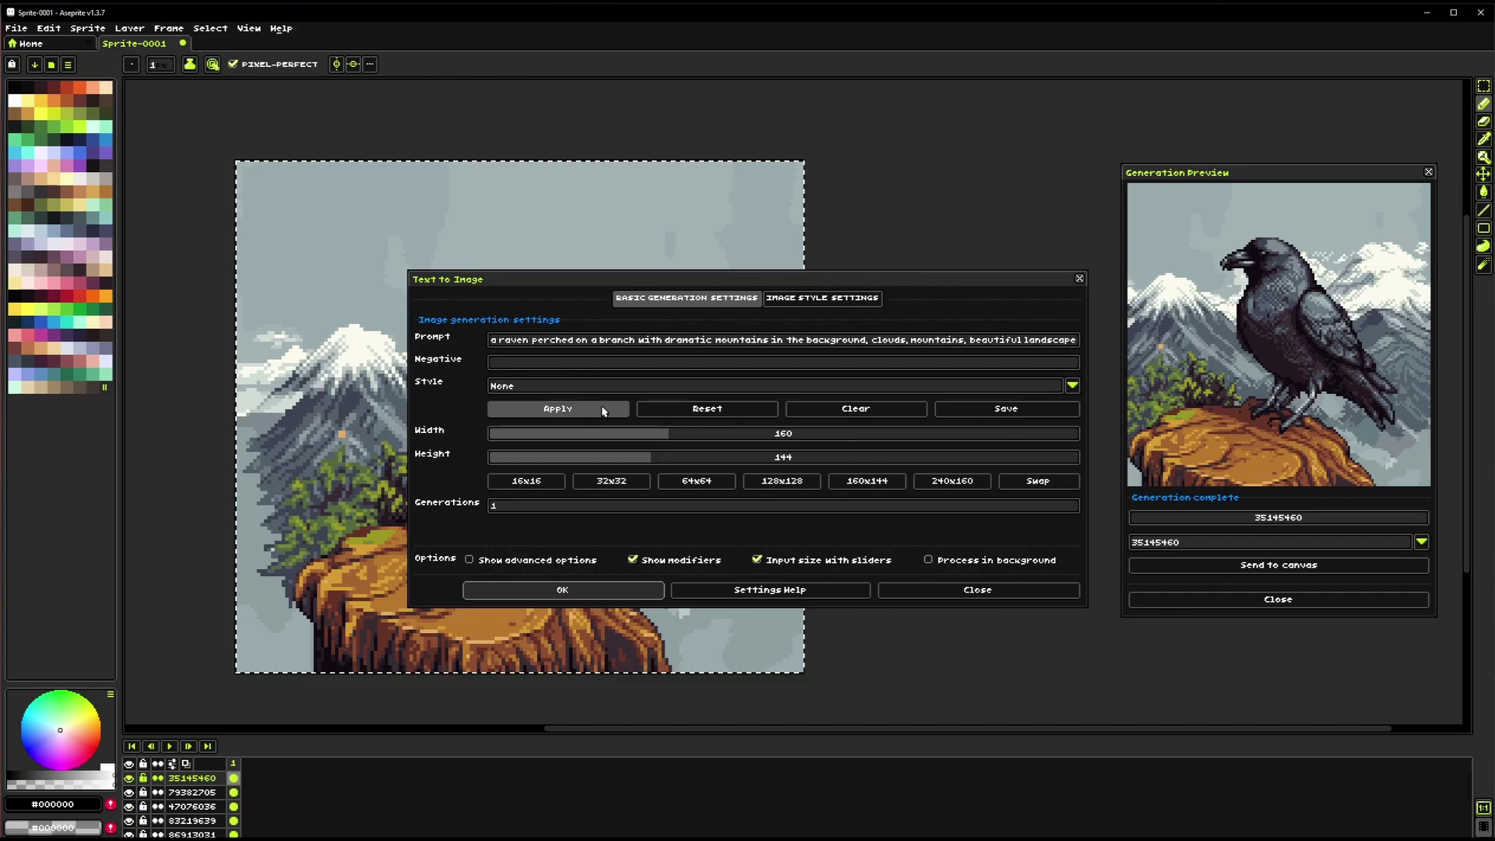
click(694, 481)
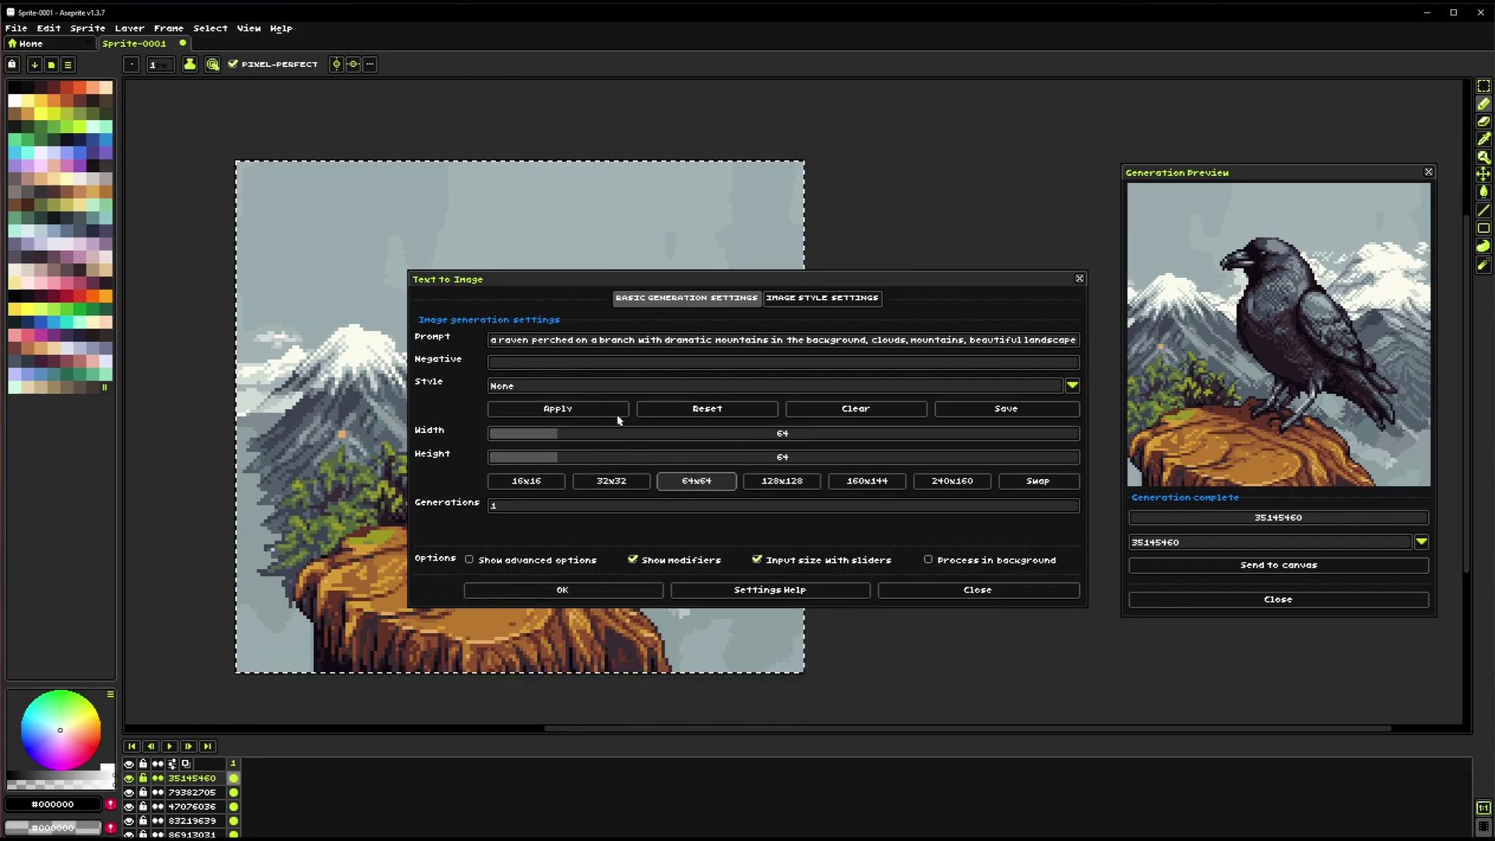
click(516, 507)
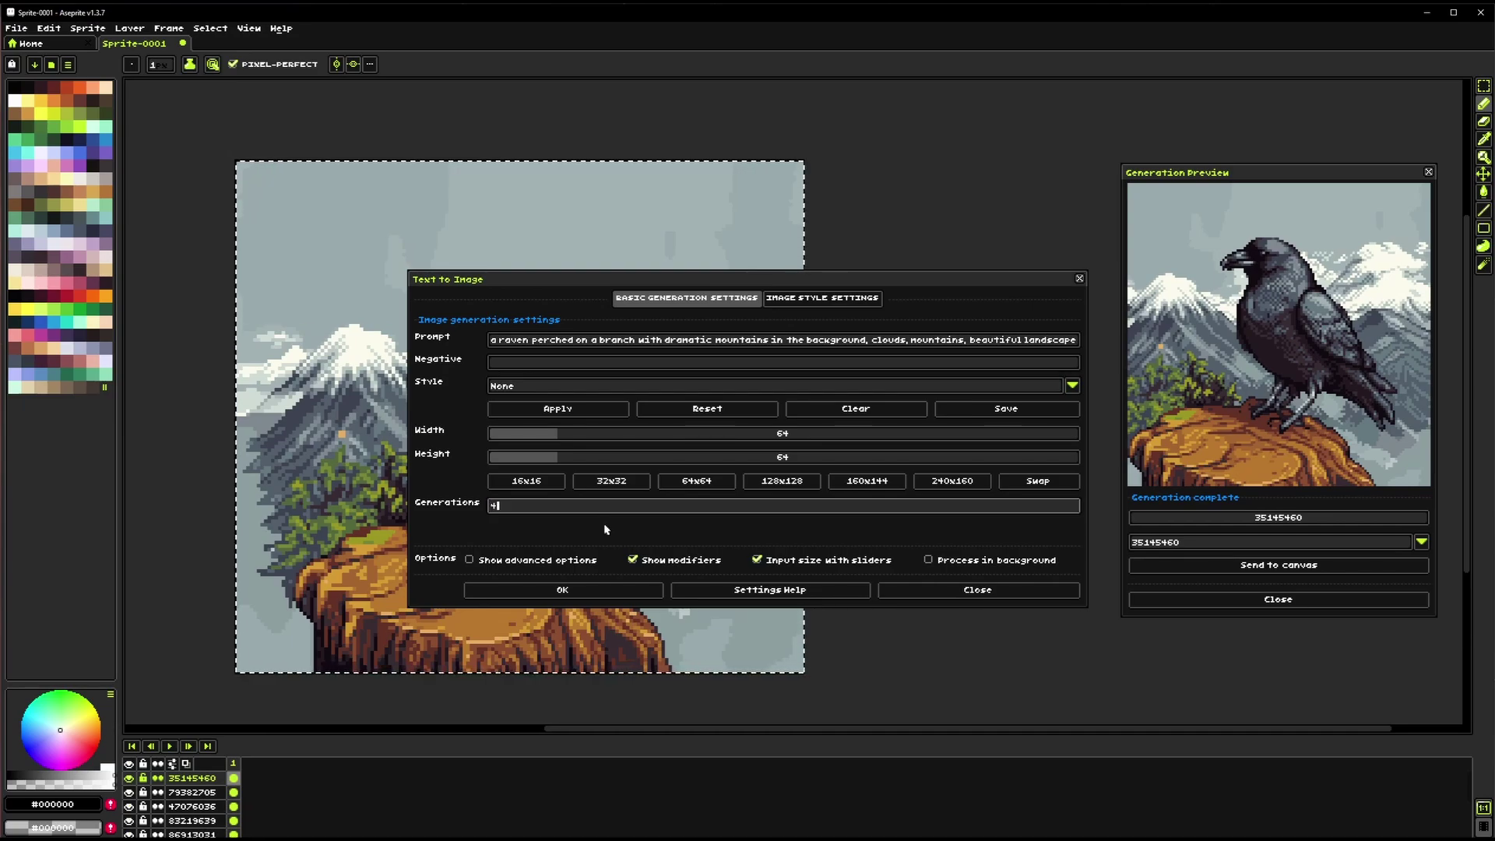
click(572, 588)
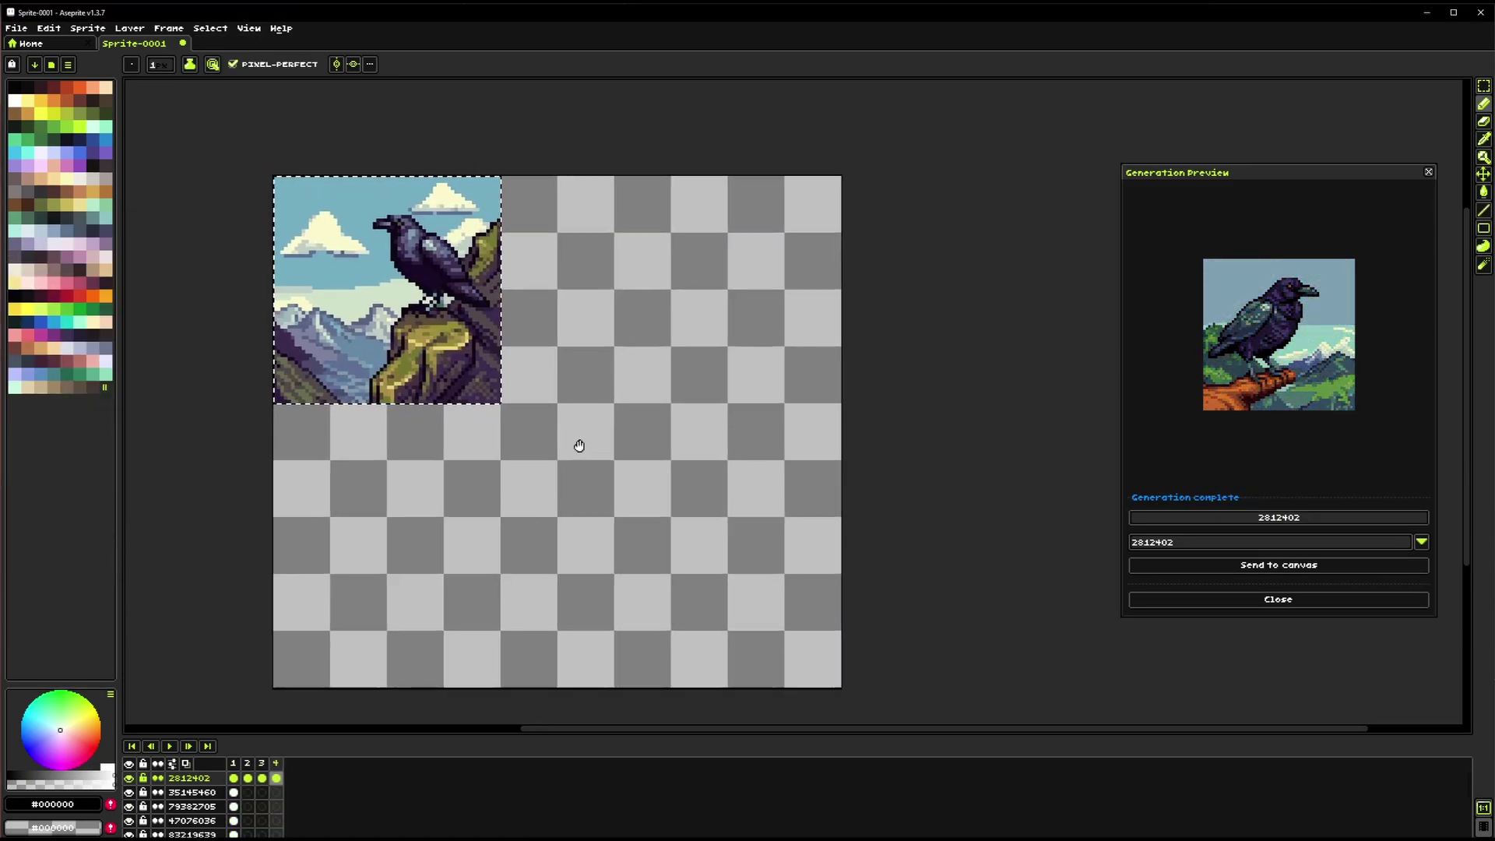
Step through the four generated frames to compare the raven images, and look up the Timeline visibility option
click(262, 763)
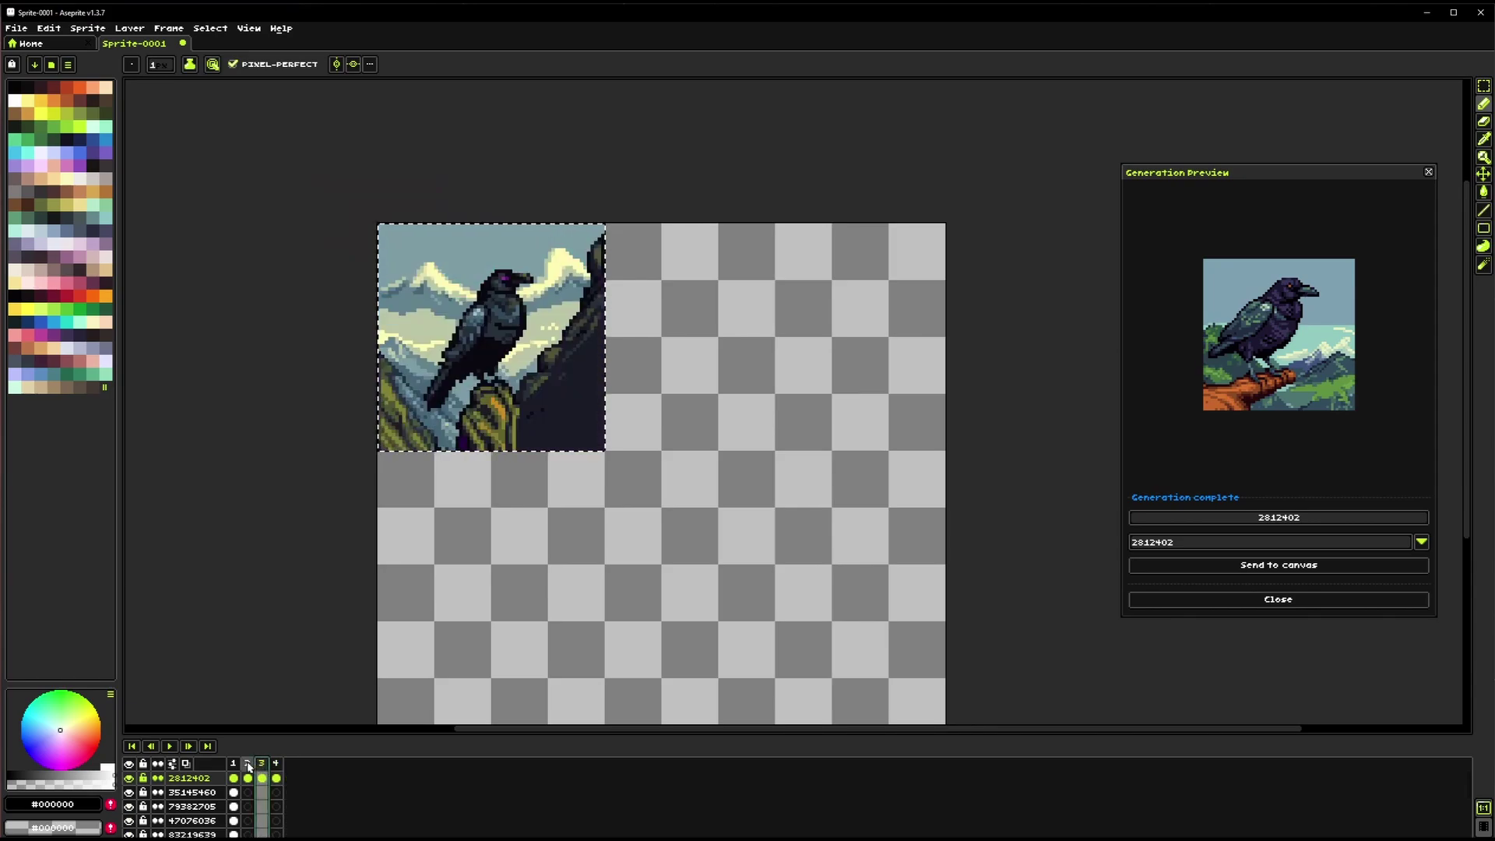
click(248, 765)
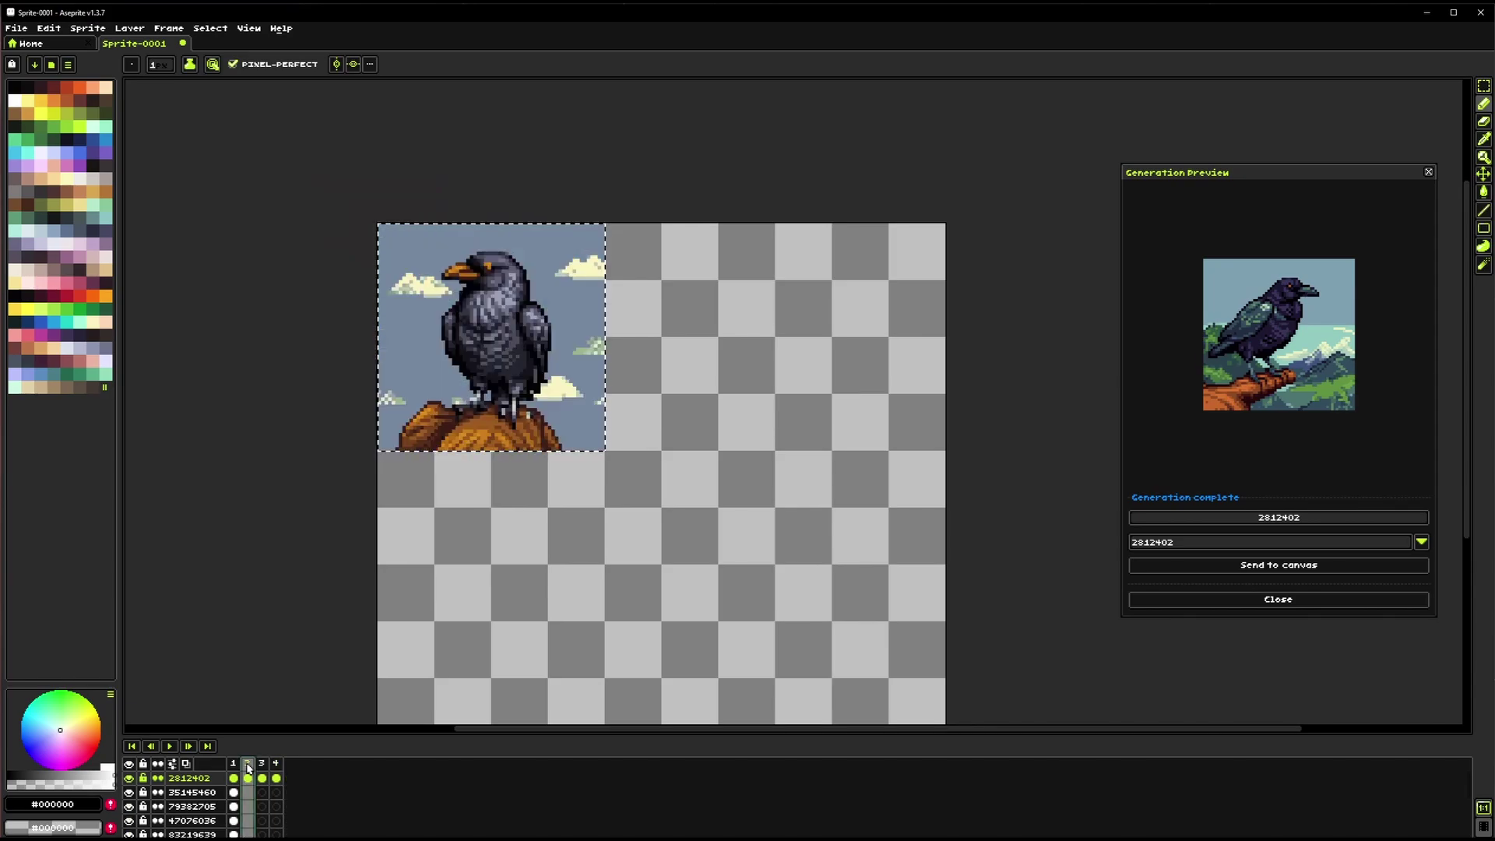
click(247, 770)
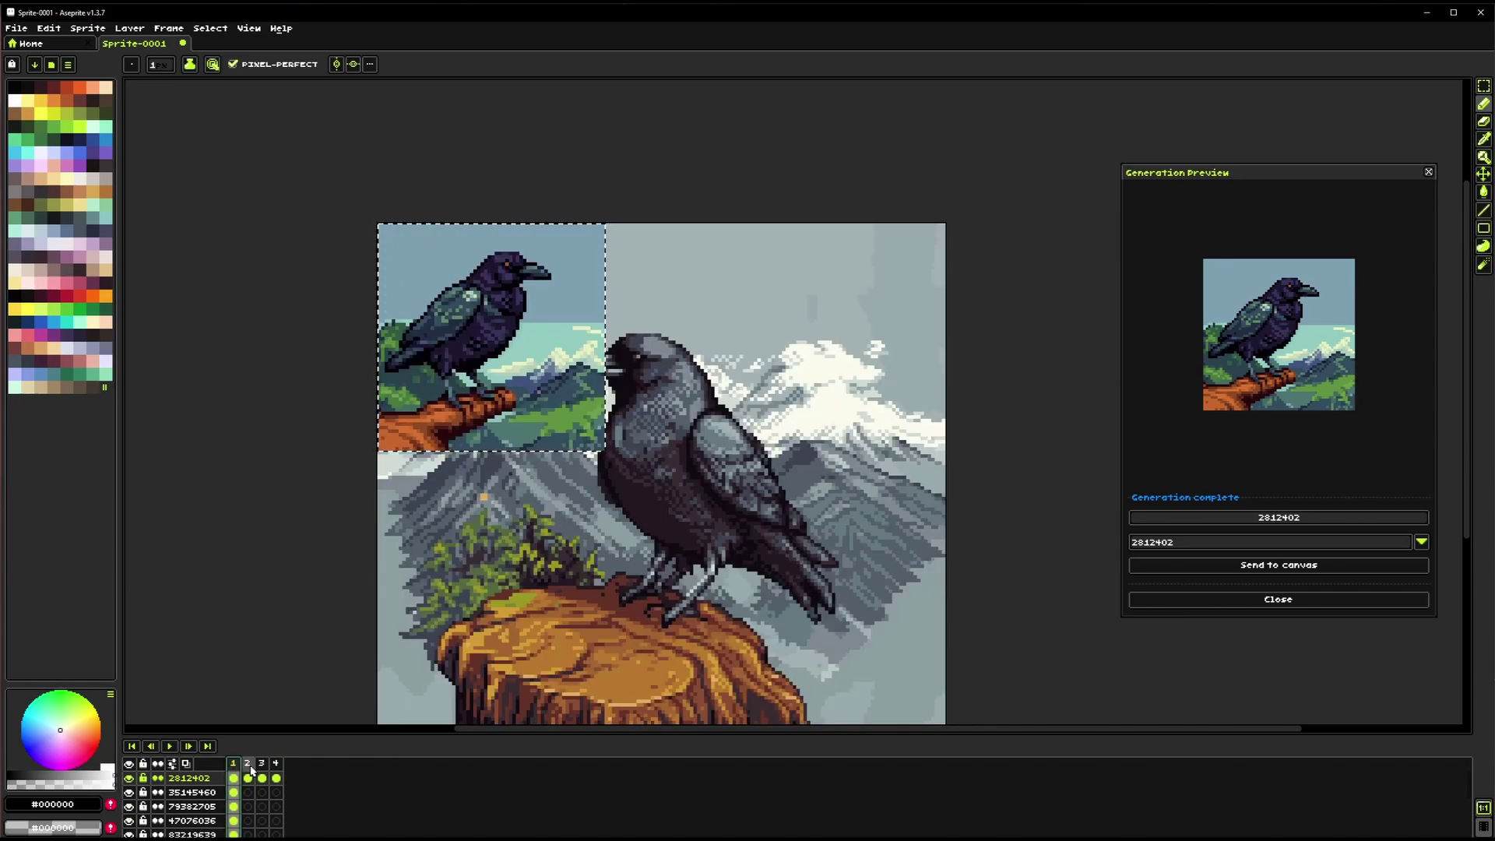
click(251, 769)
click(260, 767)
click(276, 767)
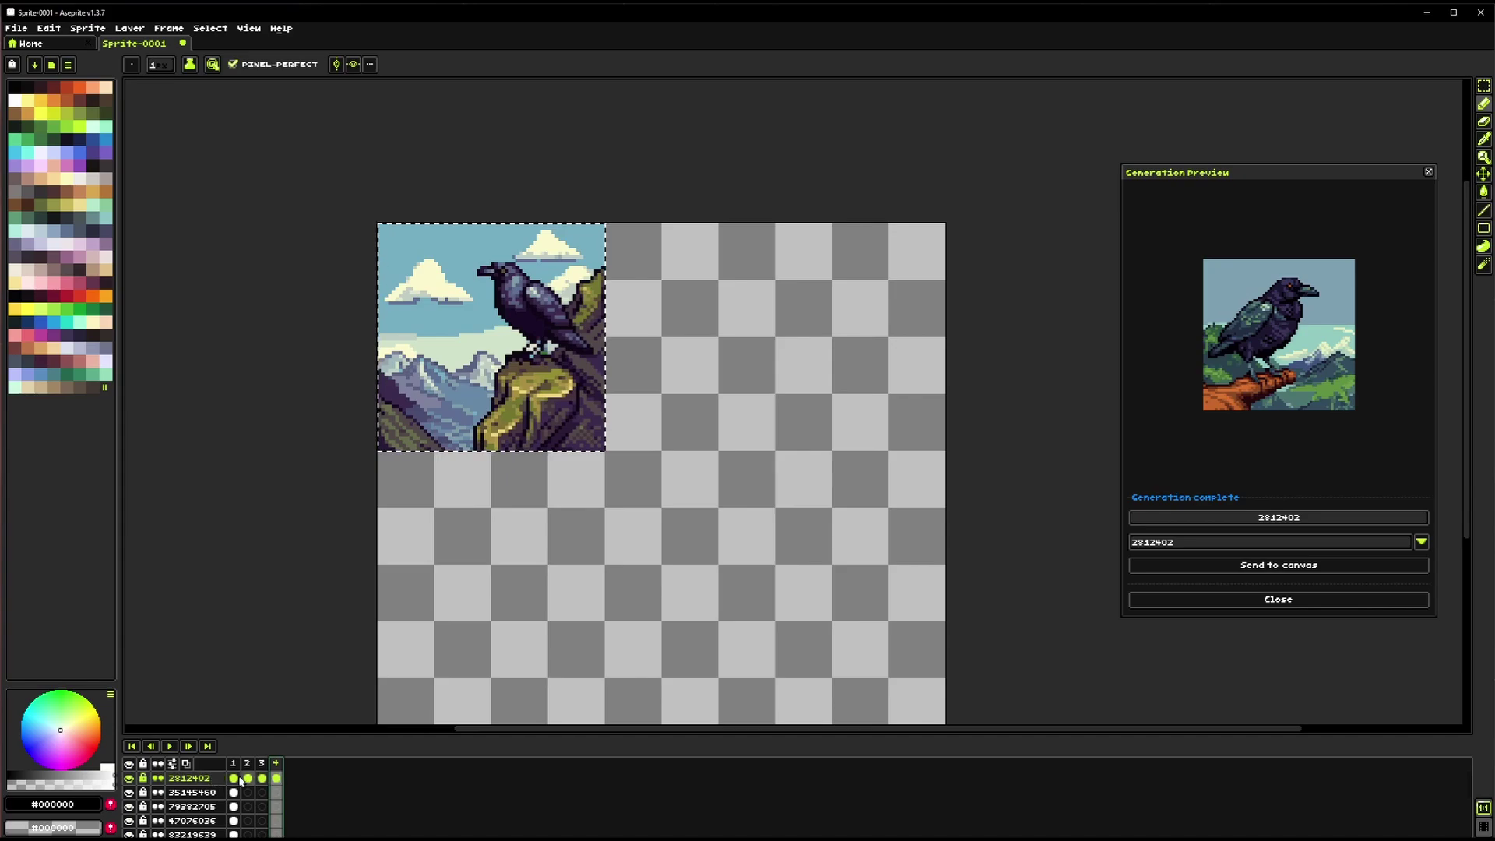
click(251, 28)
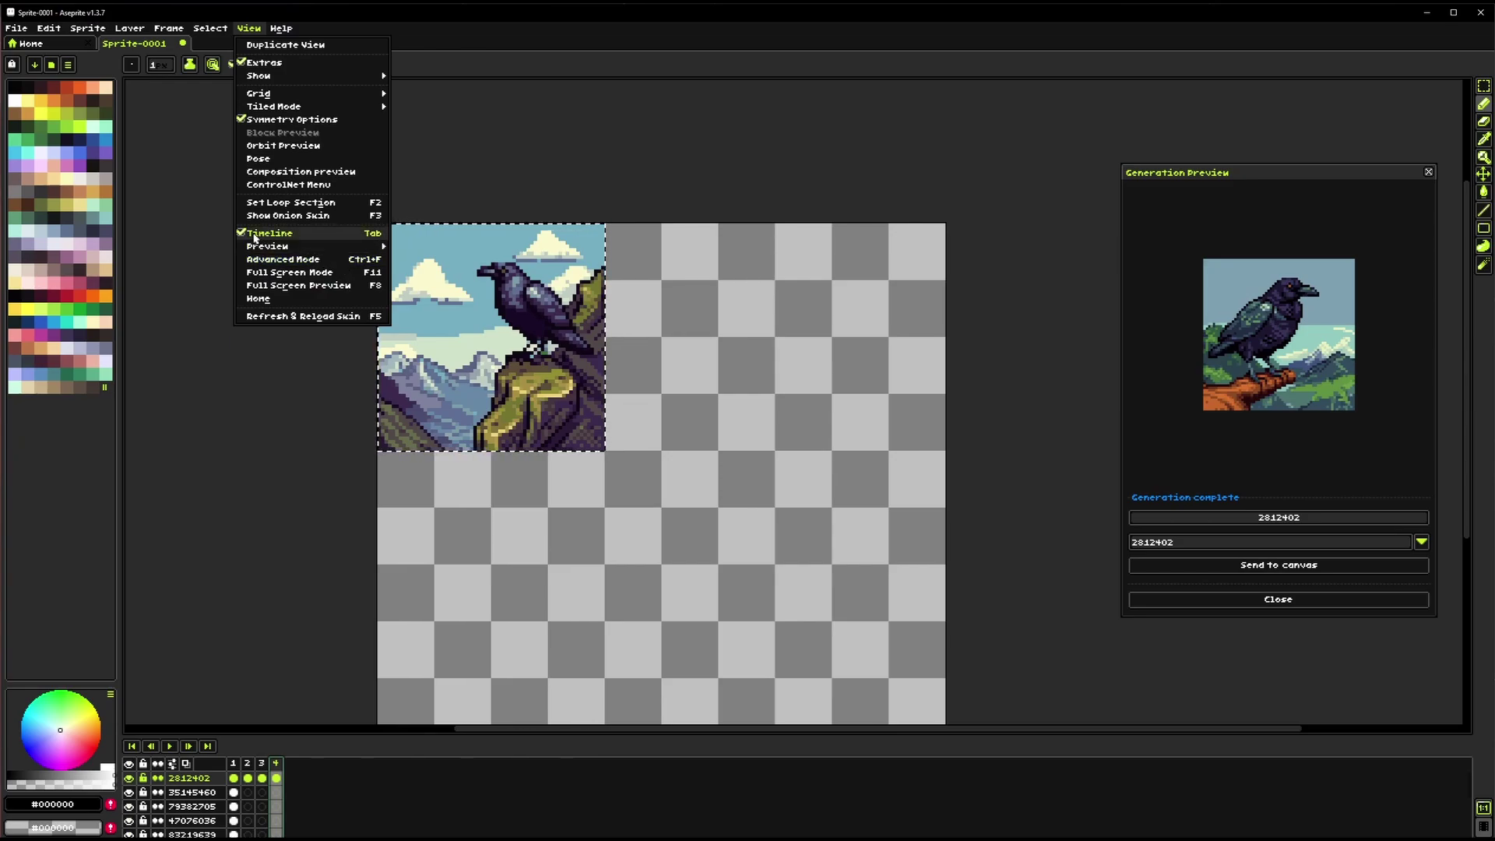
click(339, 784)
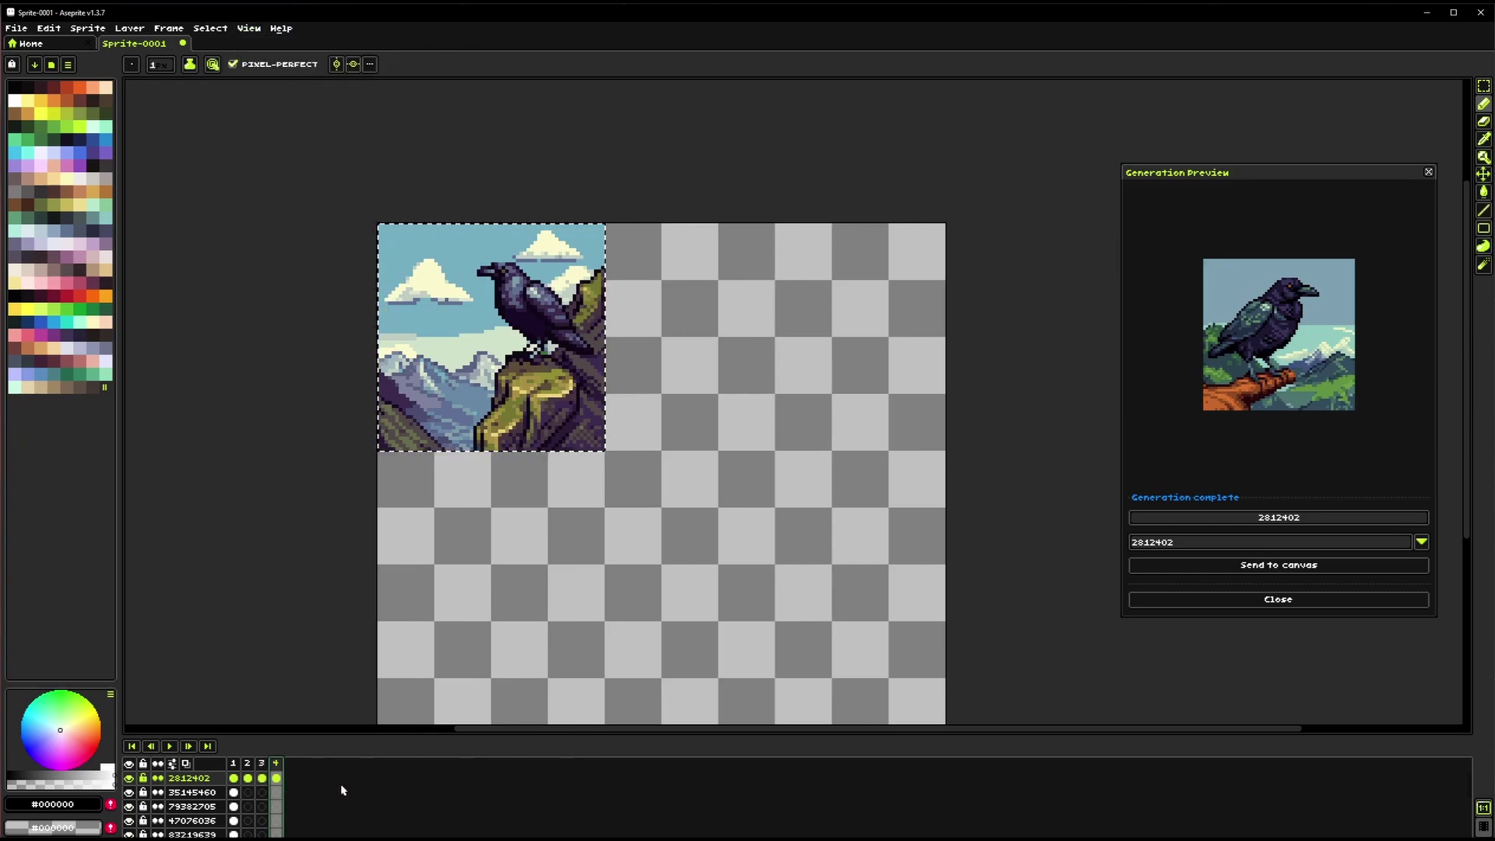
Generate another four 64x64 raven images with the display output set to Save as Layers
click(97, 30)
click(128, 64)
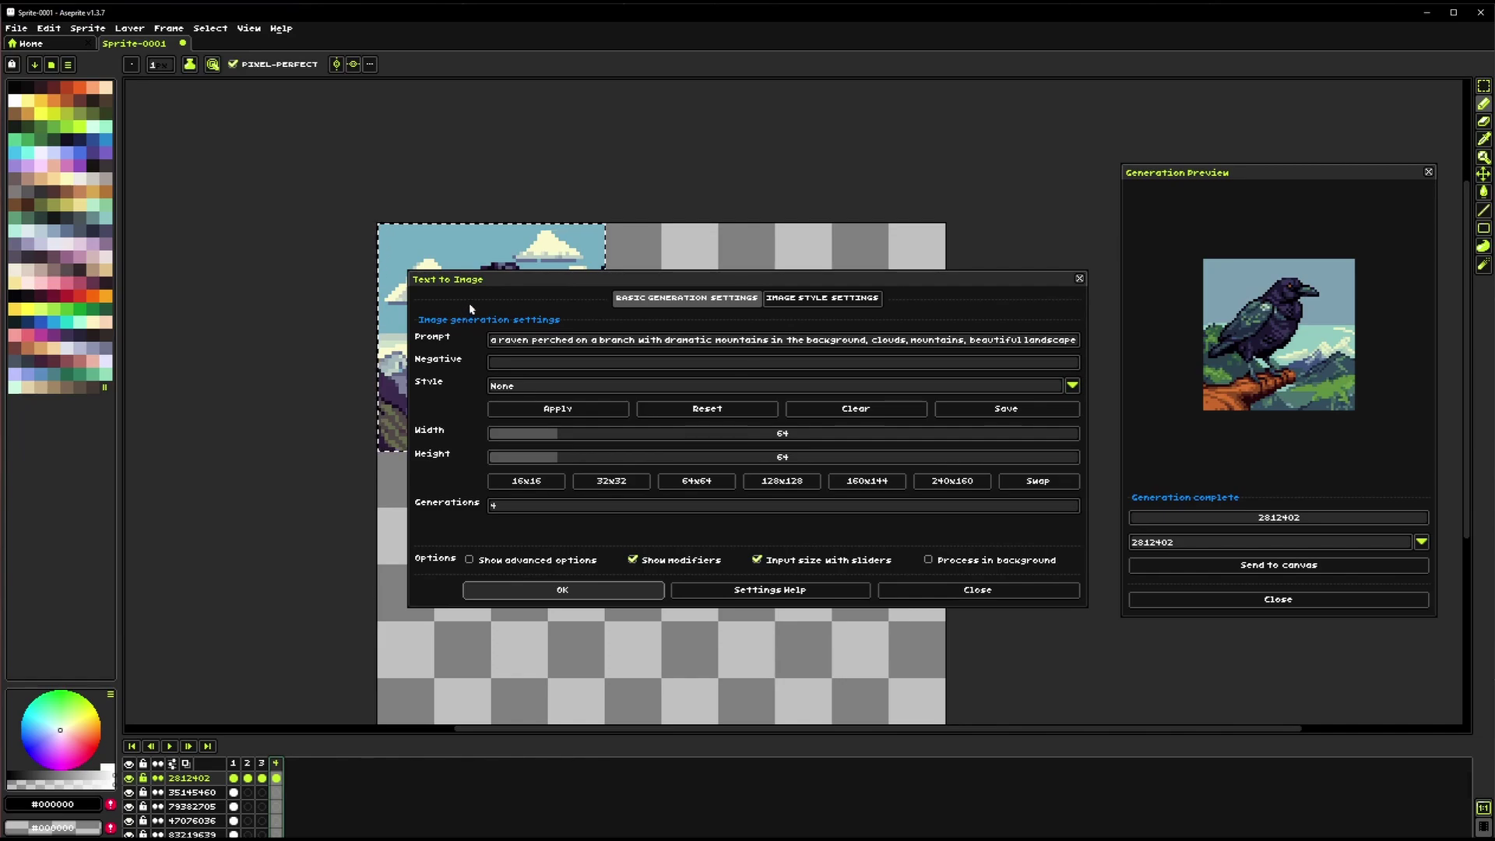
click(807, 304)
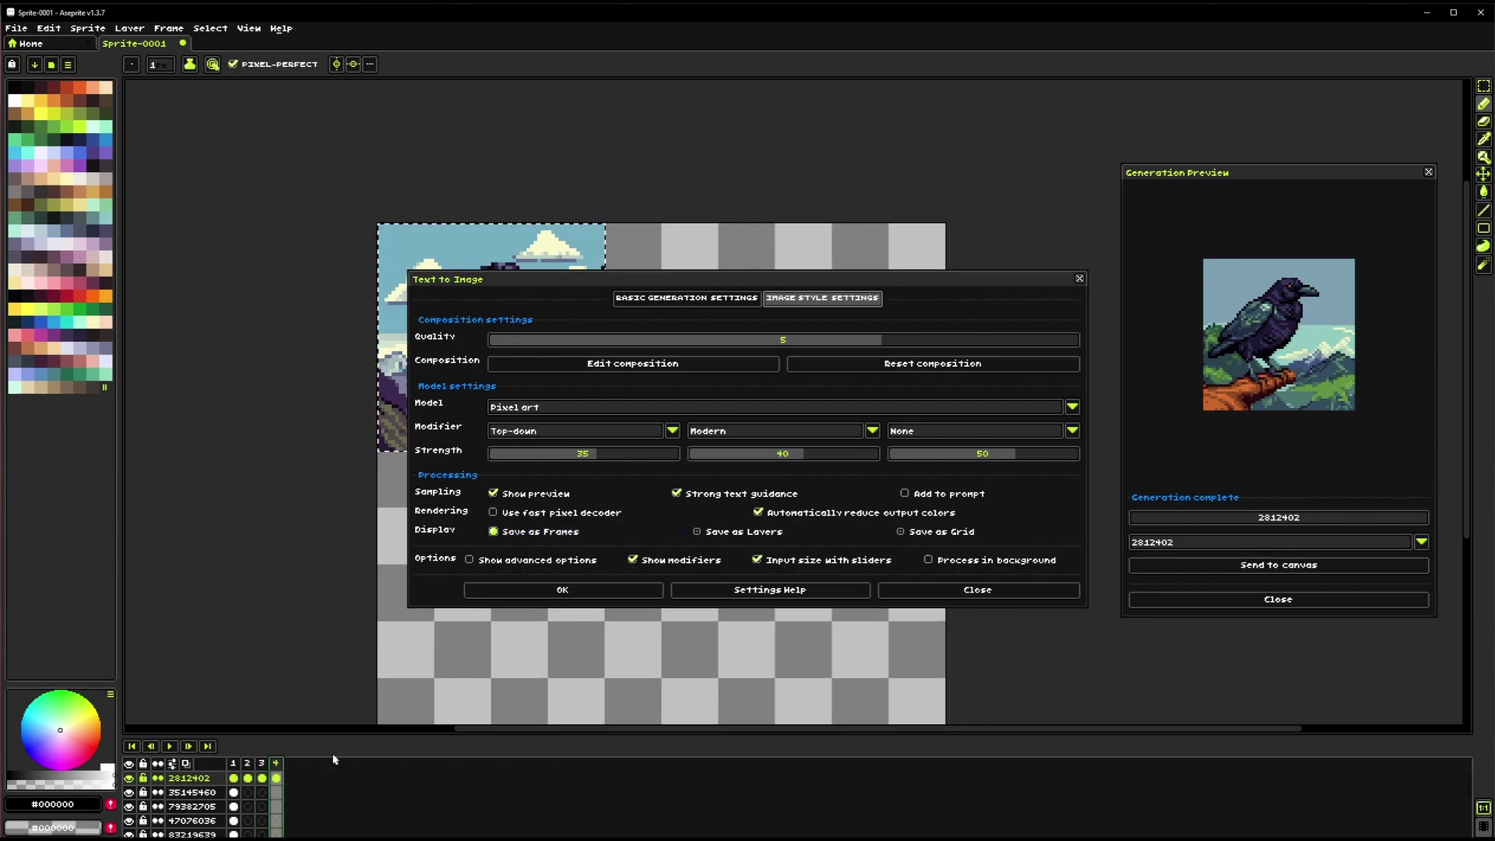
click(752, 532)
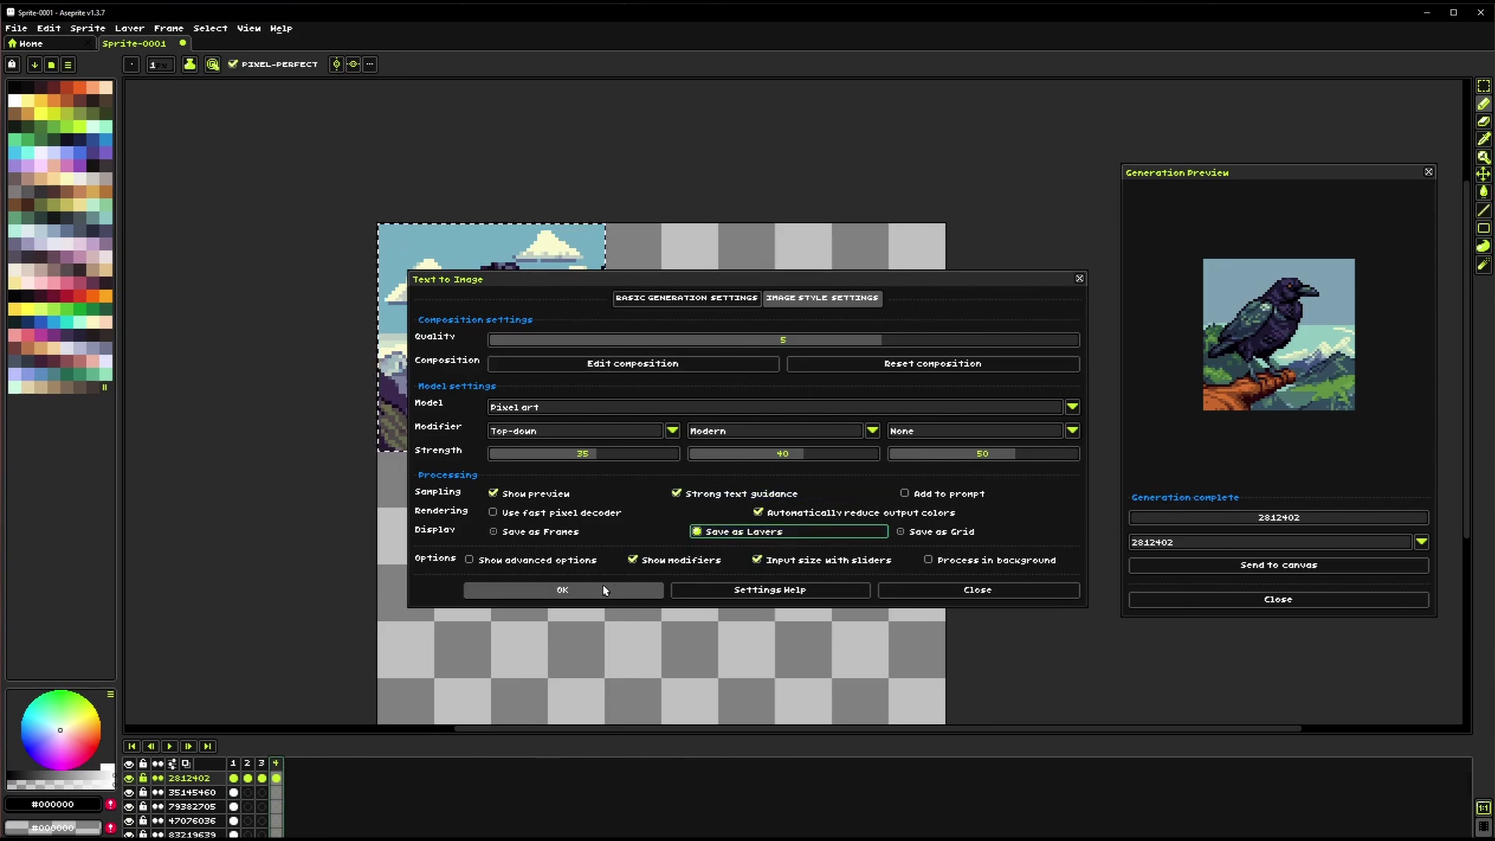
click(562, 590)
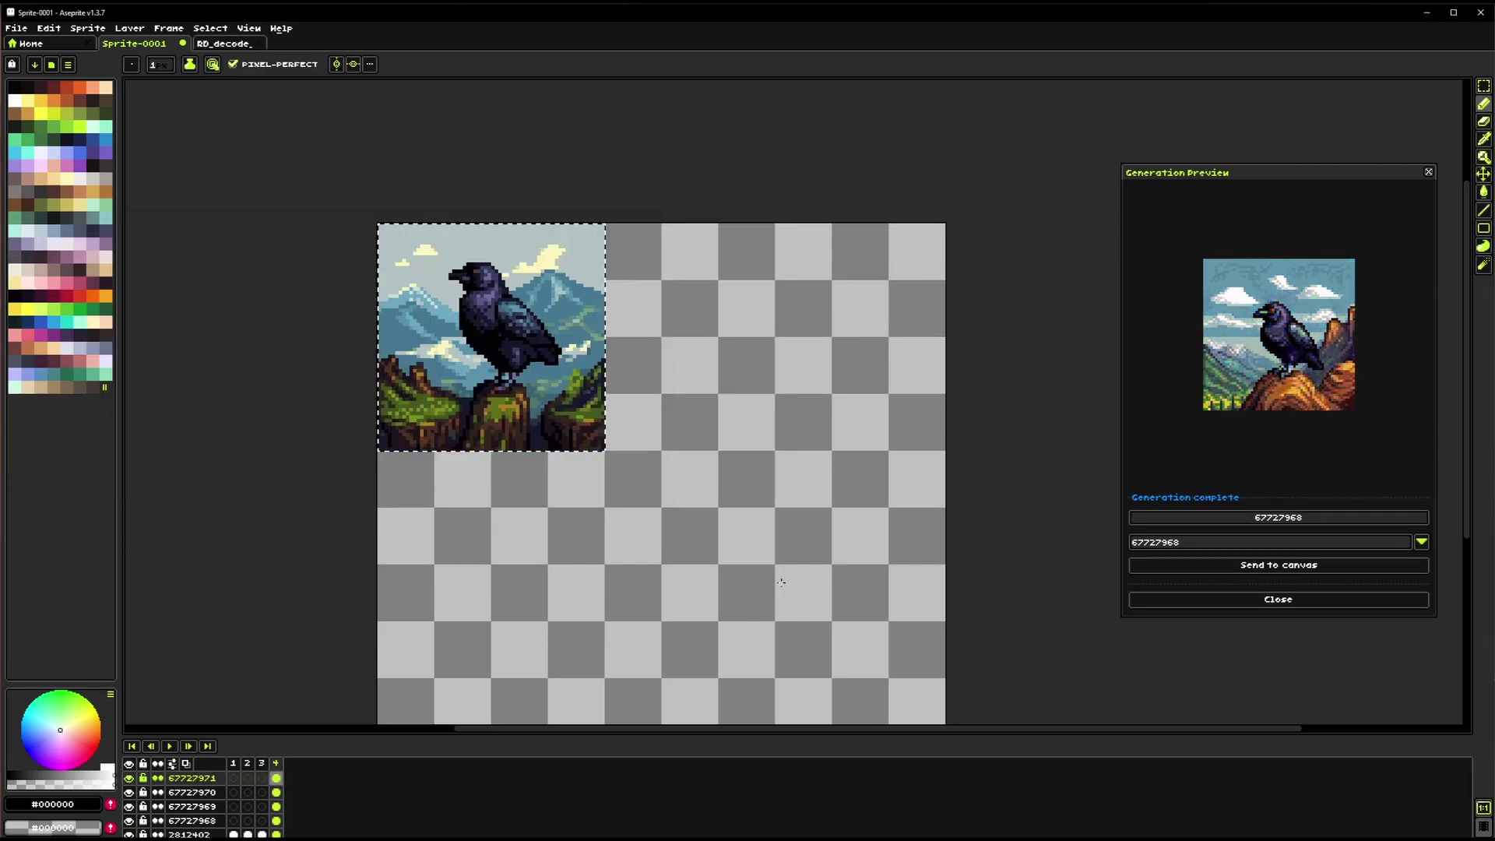
Compare the four generated raven layers by hiding the upper ones one at a time and showing them again
click(192, 821)
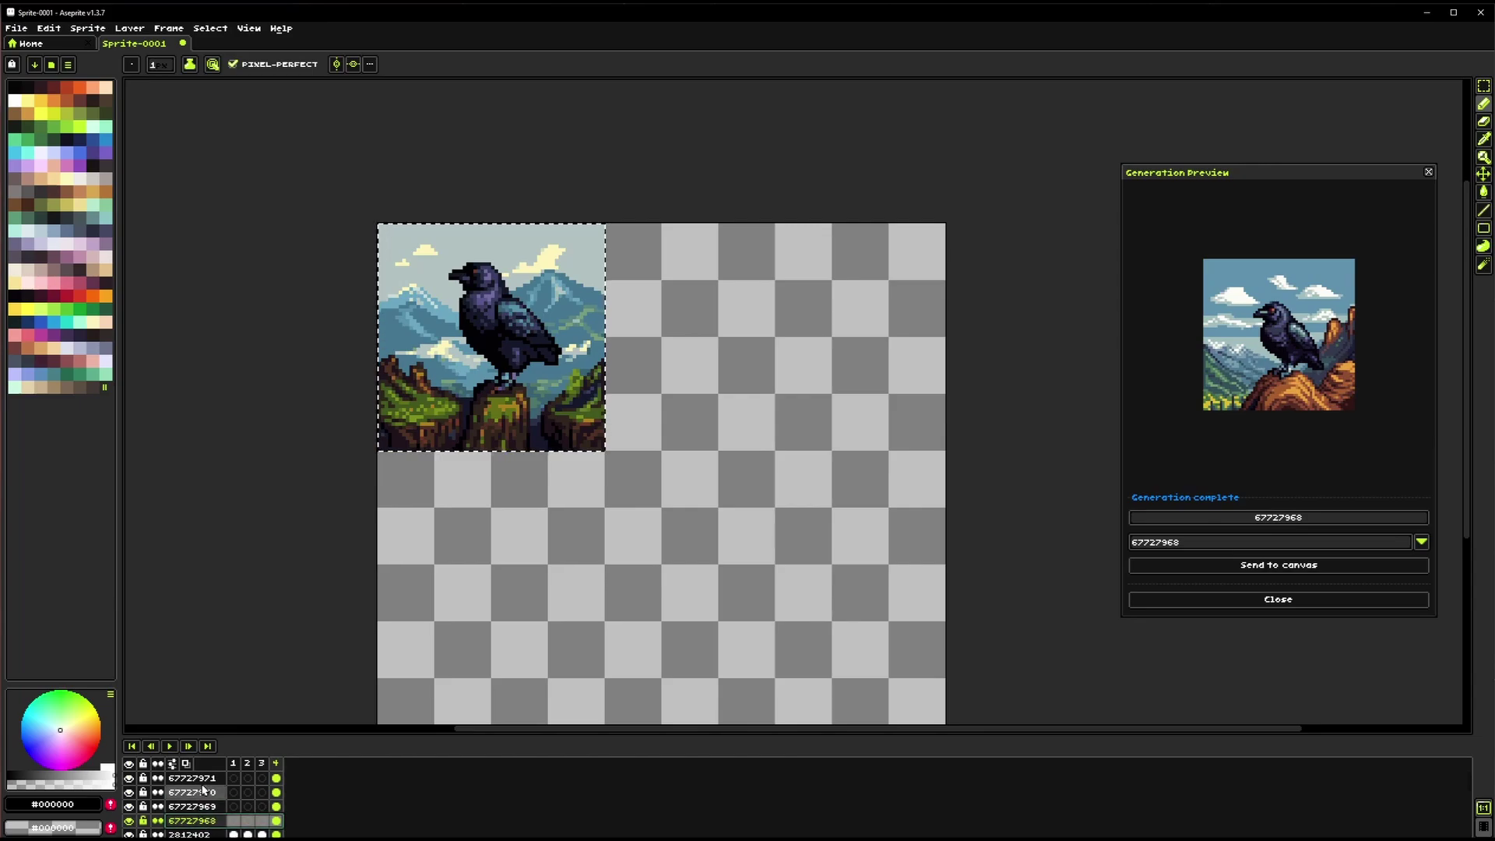
click(130, 778)
click(129, 792)
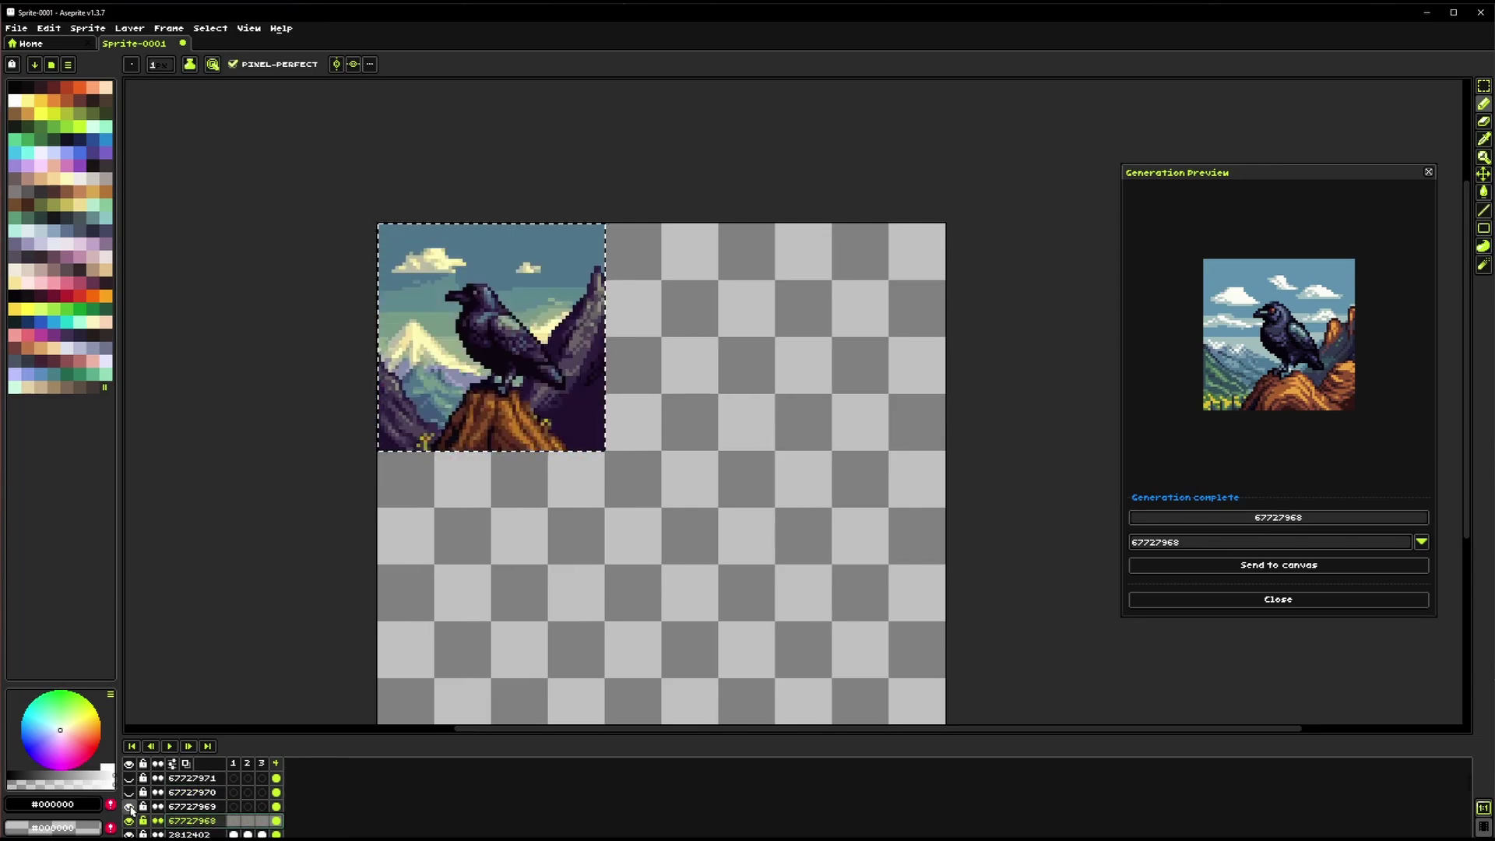
click(129, 807)
click(129, 807)
click(130, 792)
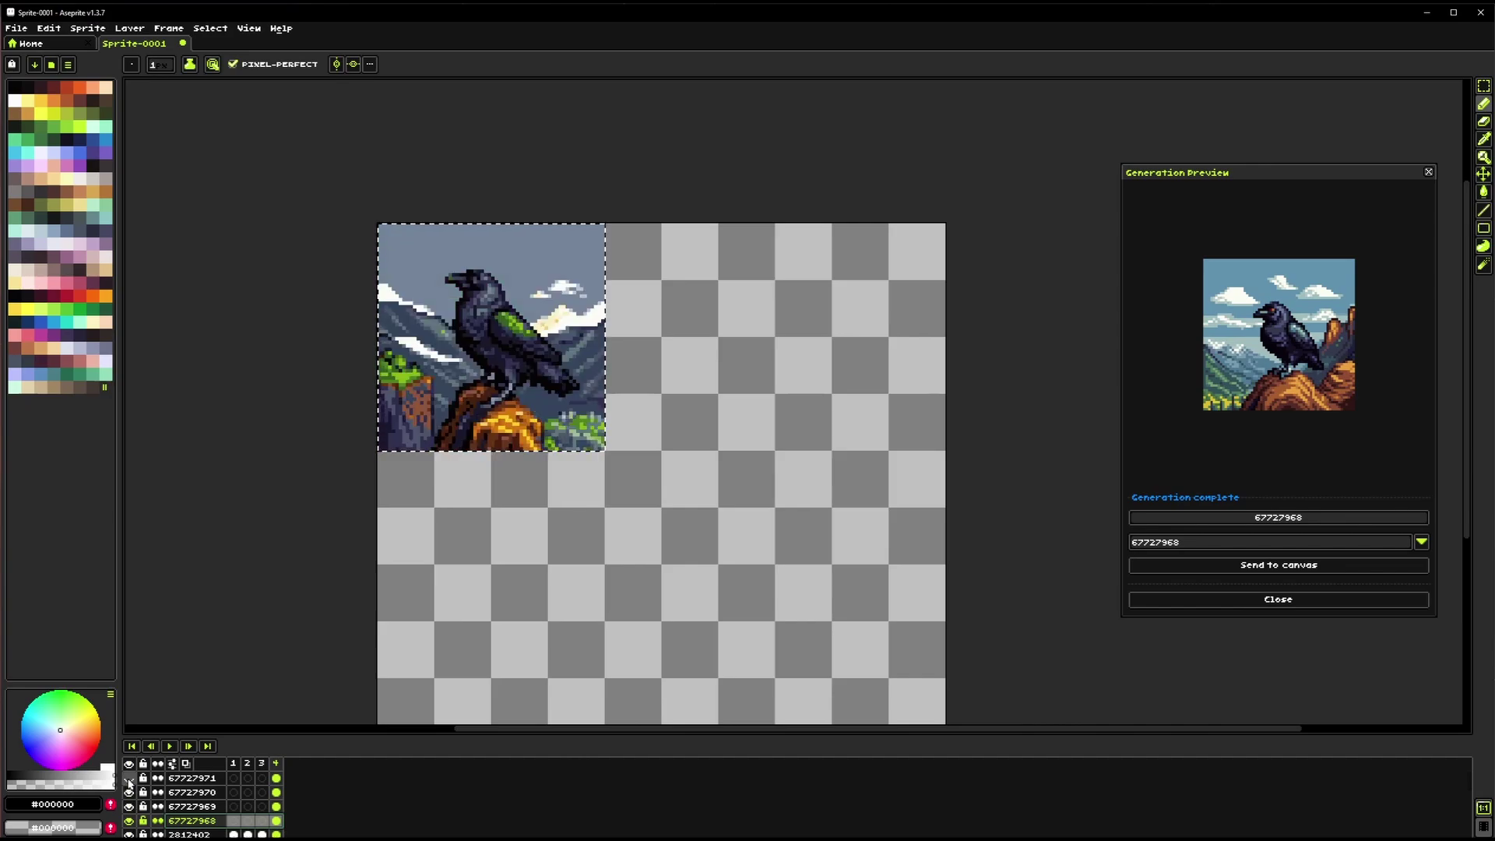
click(129, 779)
Generate four 64x64 raven images with the display output set to Save as Grid and view the result
click(87, 28)
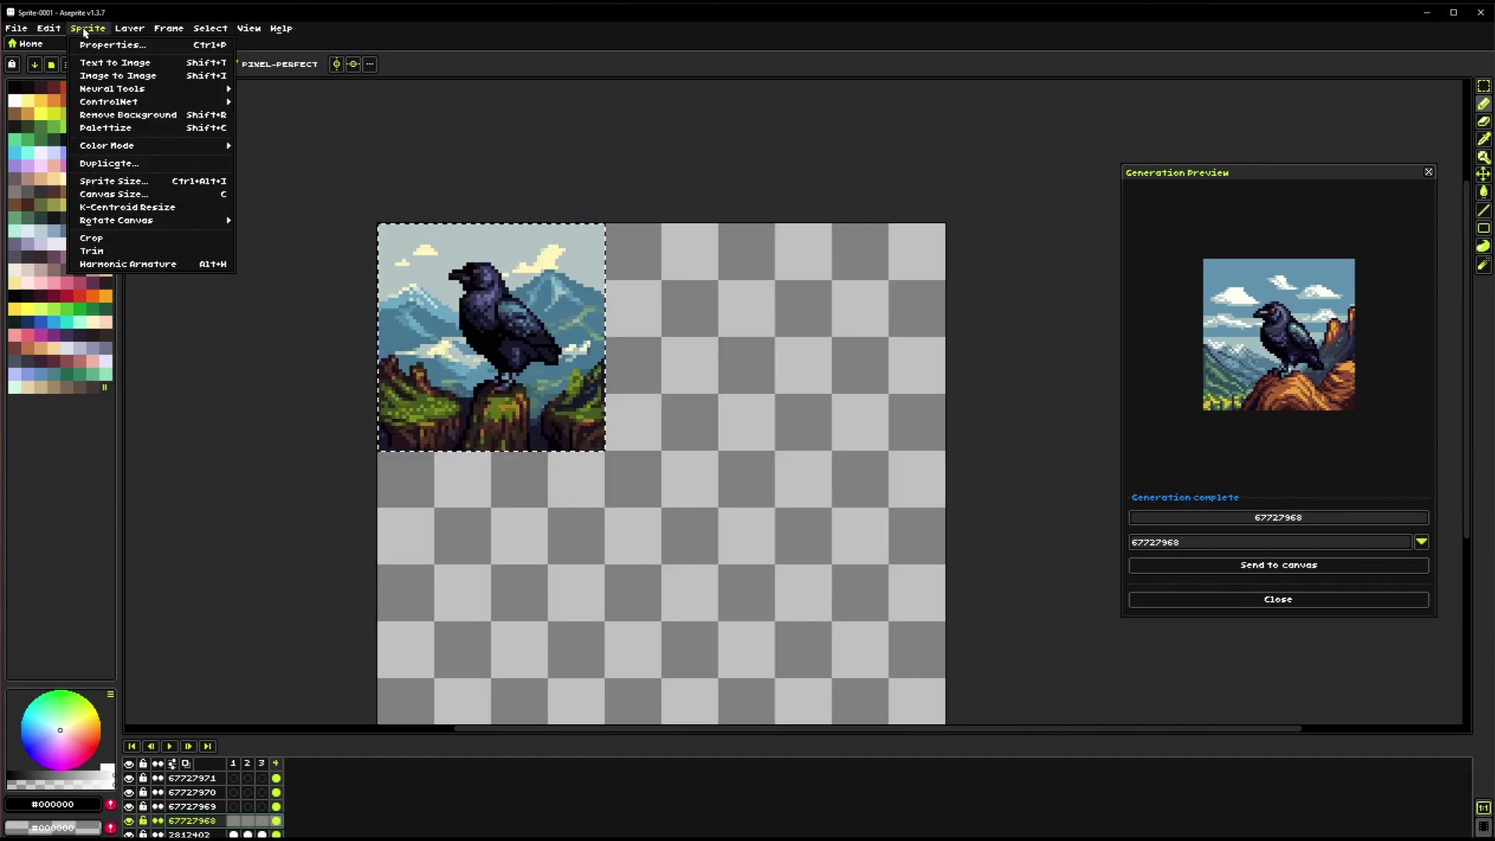
click(111, 62)
click(847, 297)
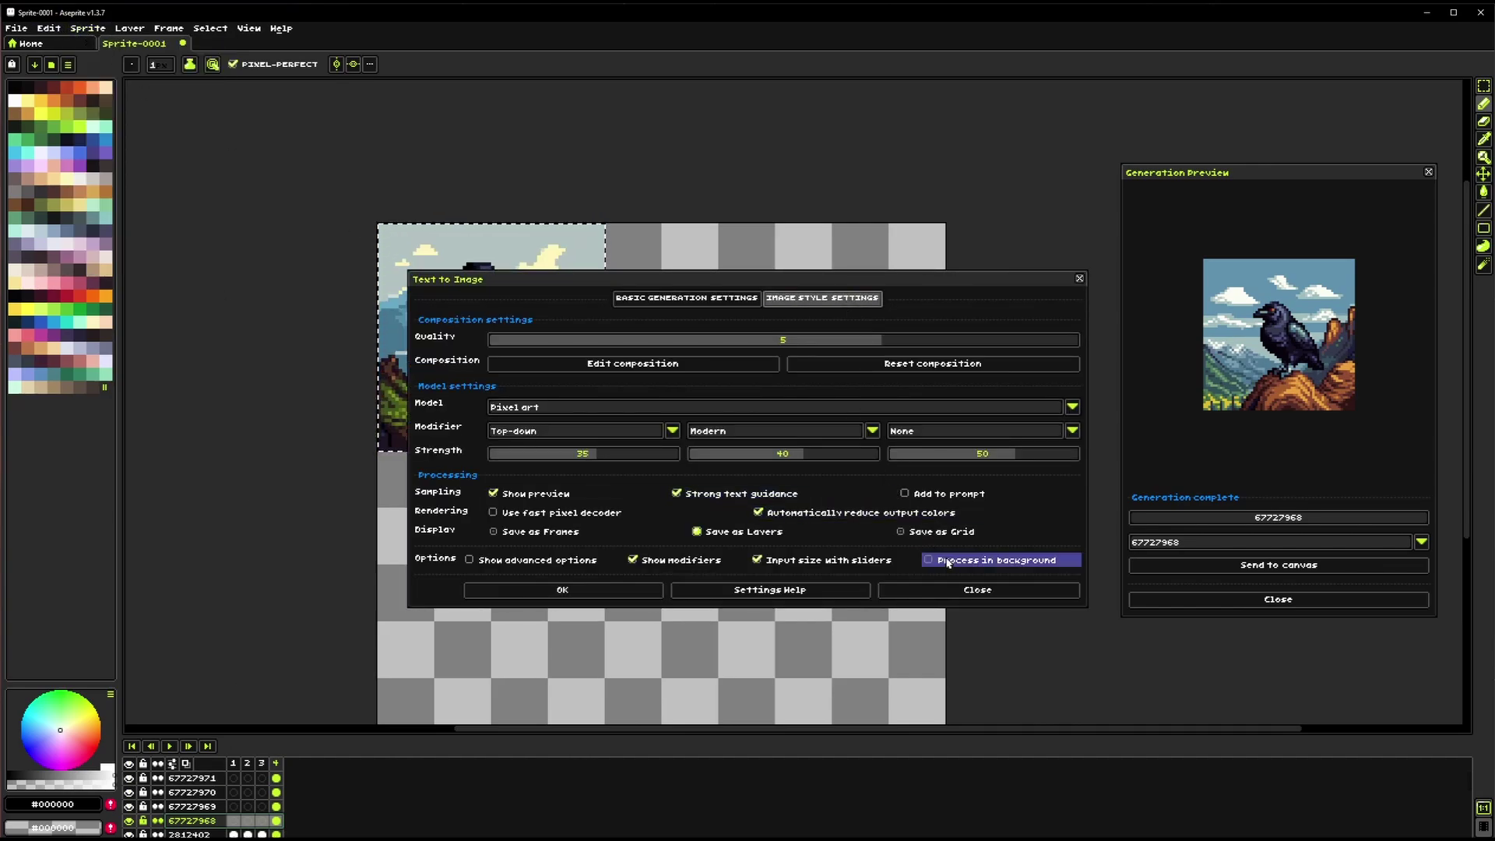
click(936, 534)
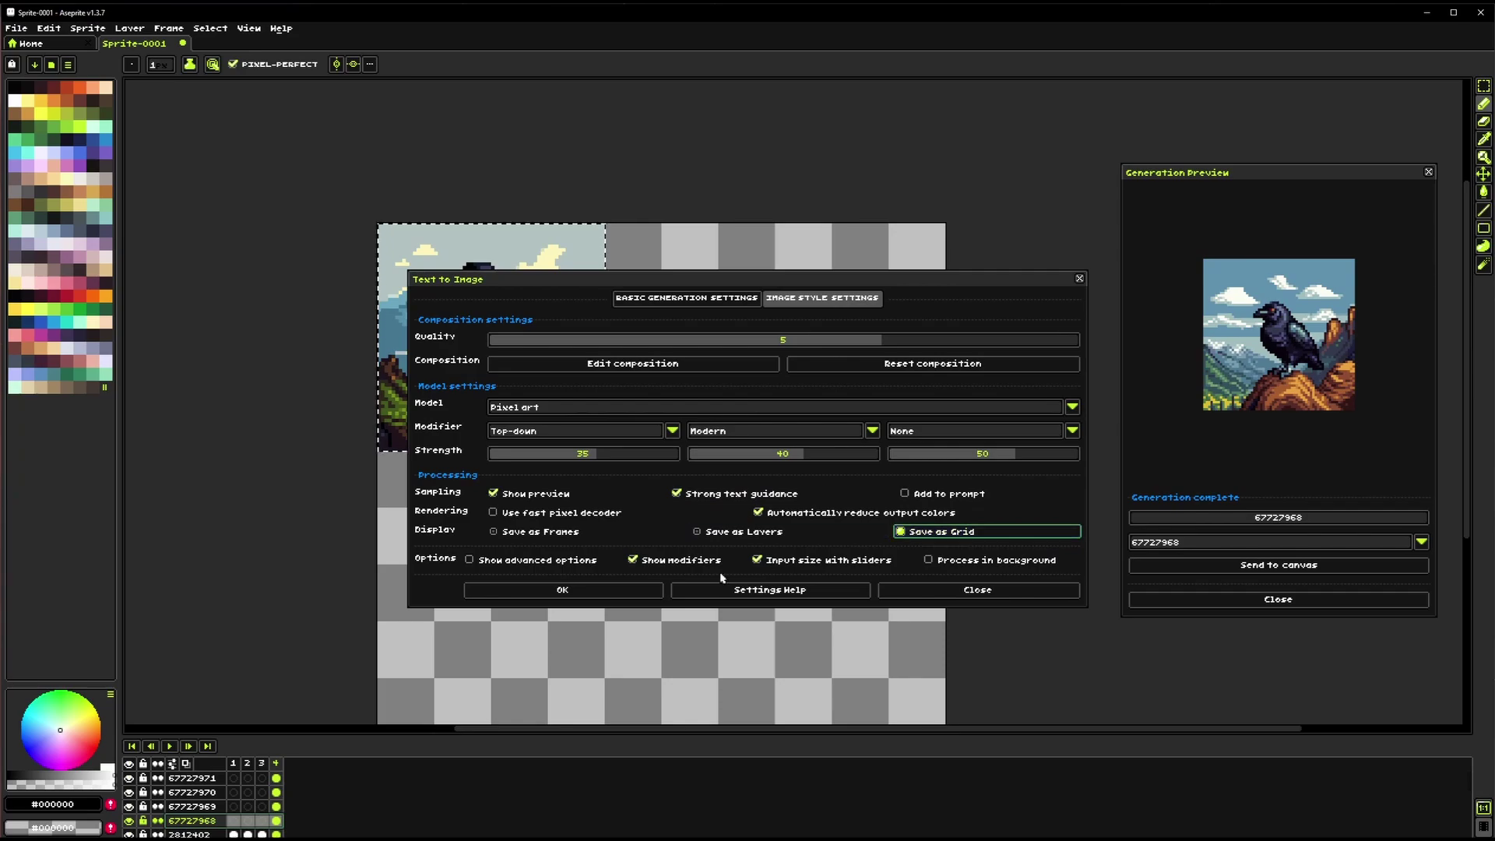
click(577, 589)
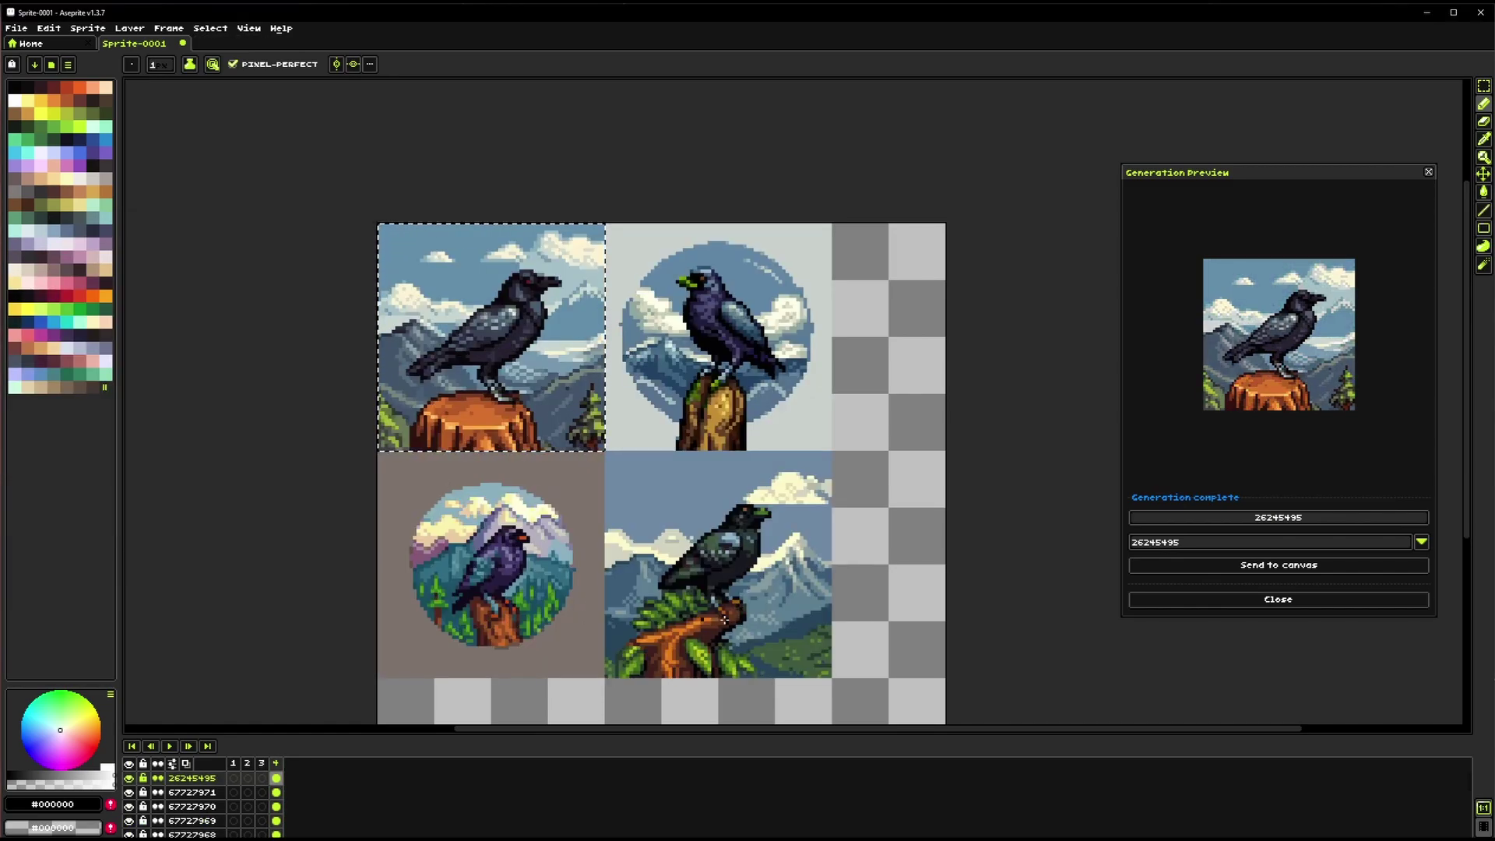
scroll(611, 535, down, 1)
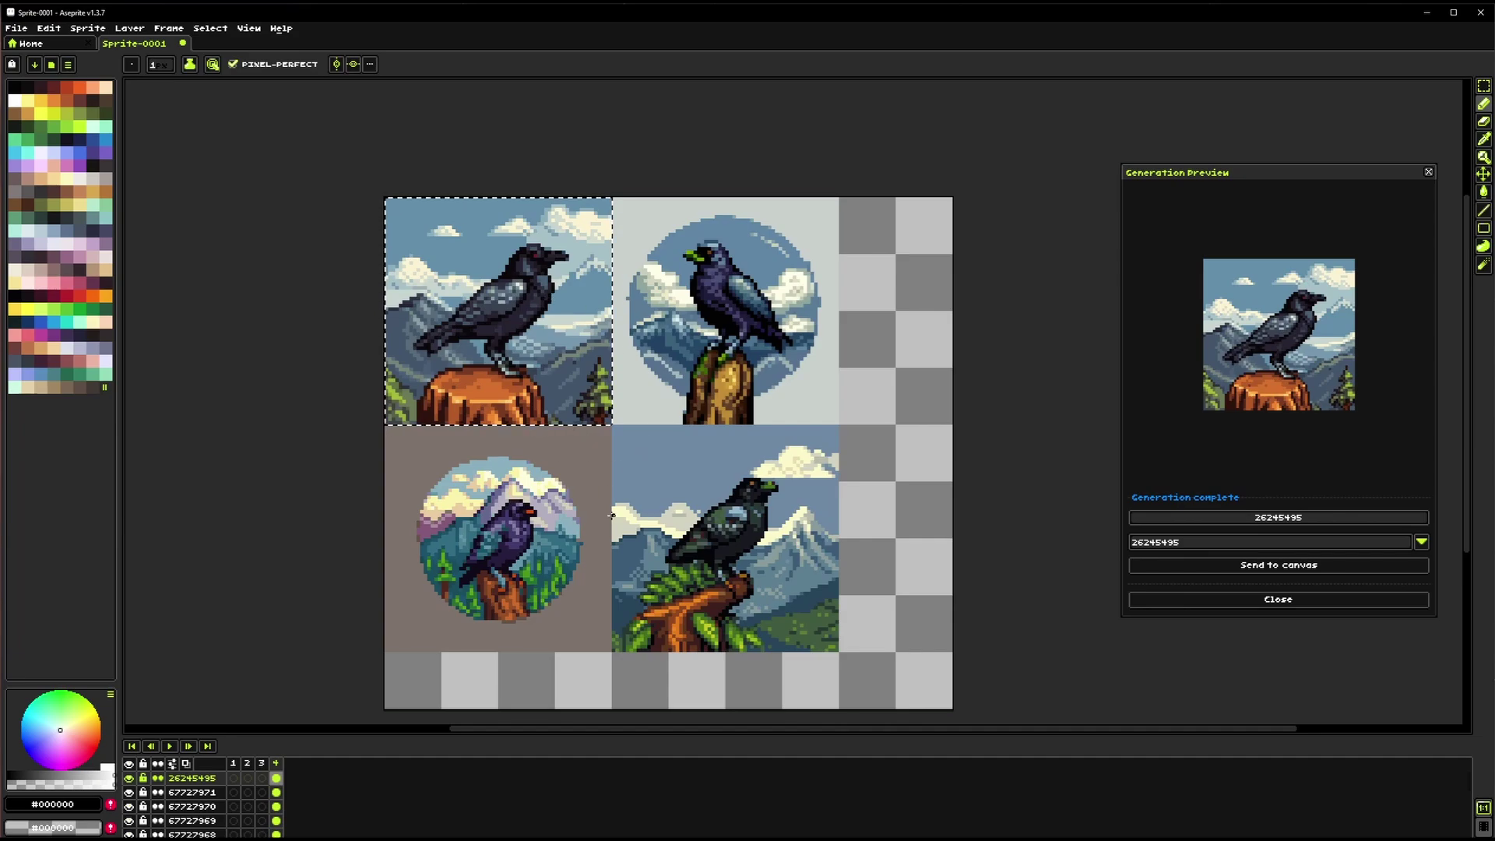
scroll(607, 542, down, 1)
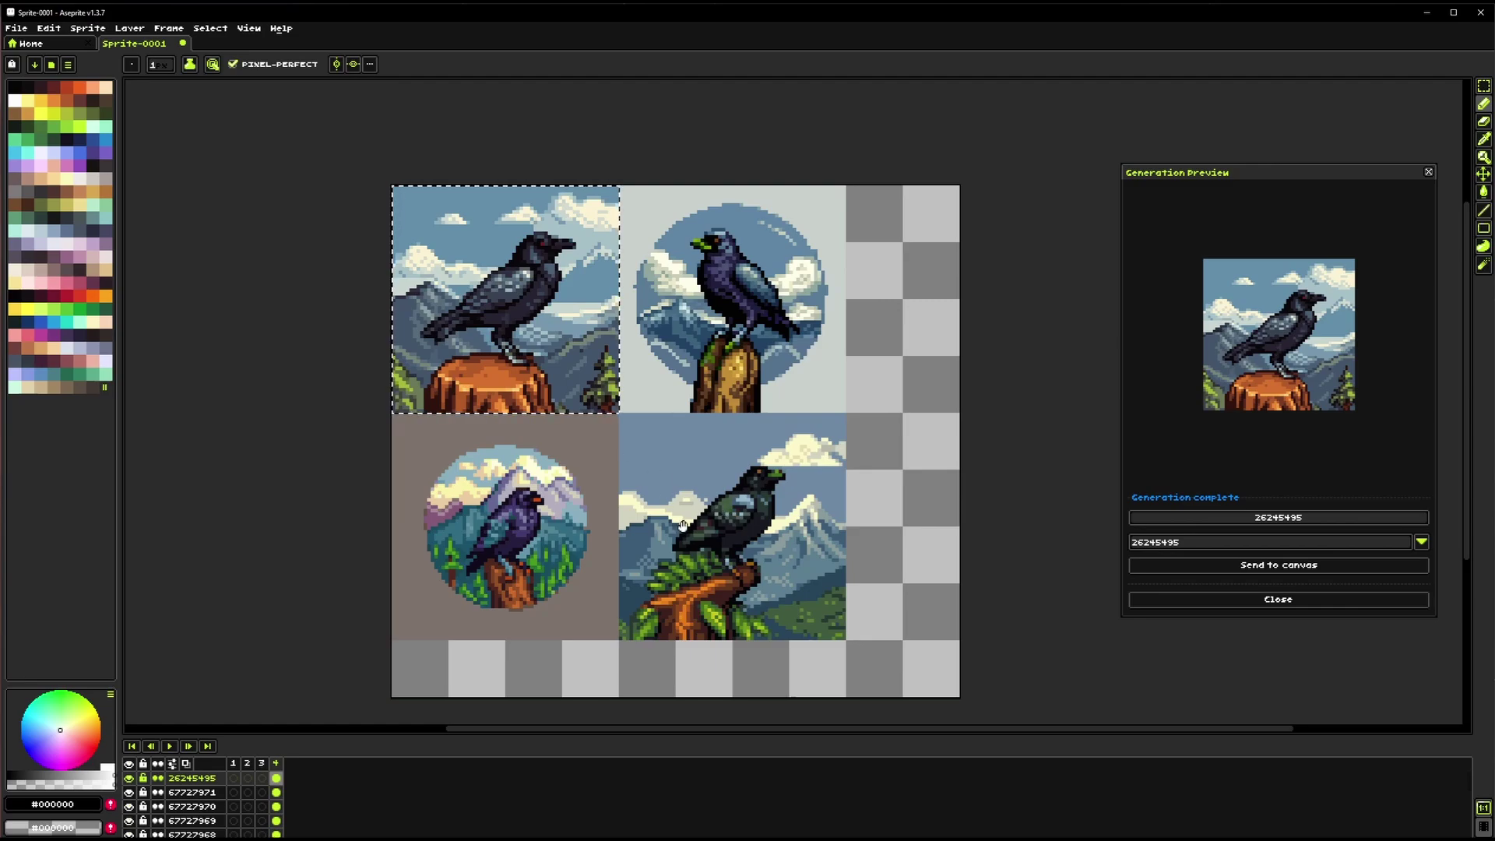
scroll(848, 652, down, 1)
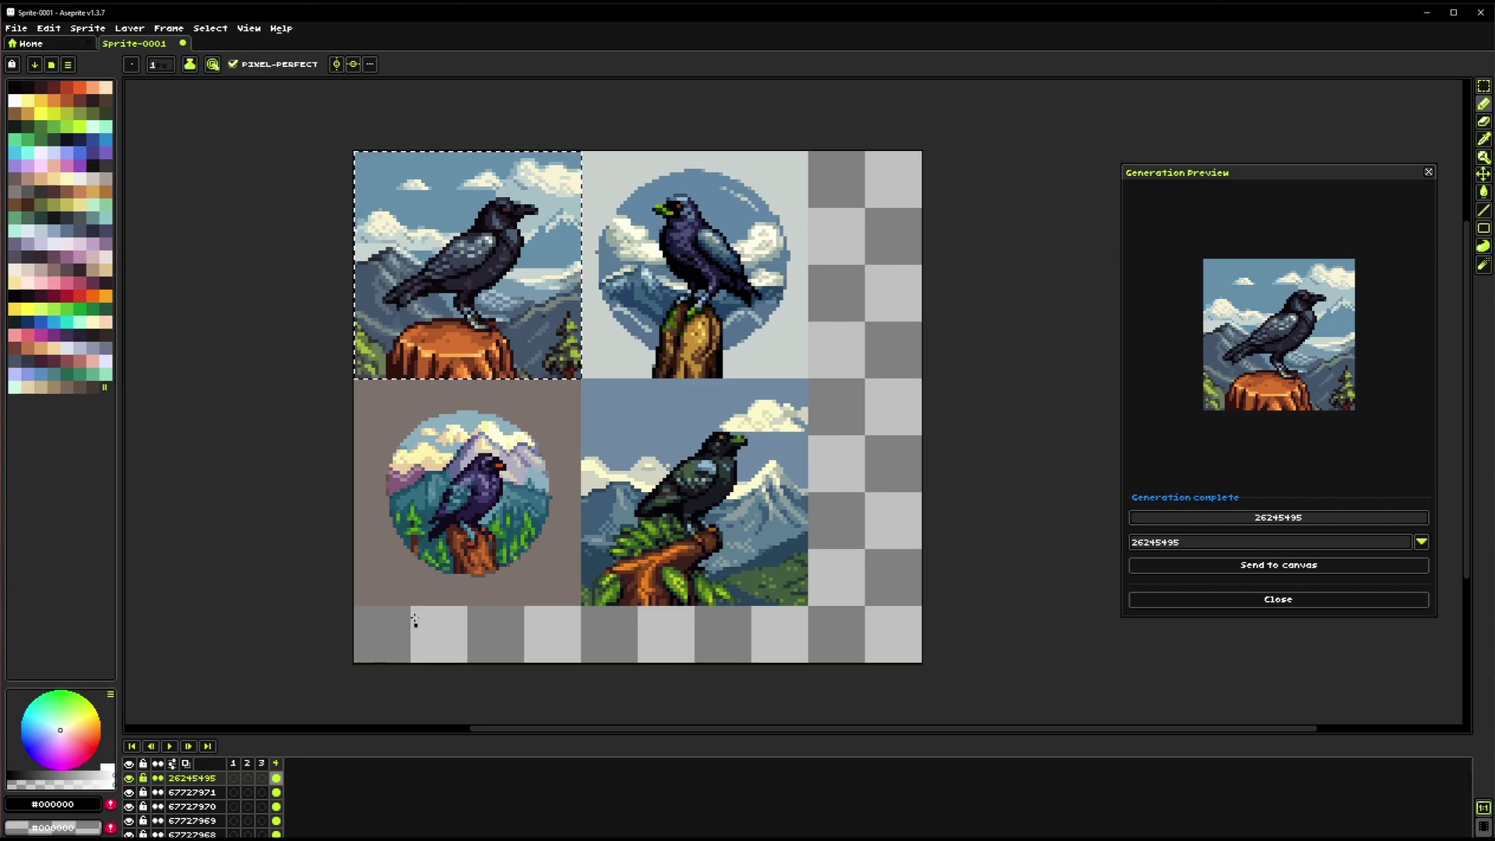
Set the Text to Image generations to 1 and the display output to Save as Frames
click(87, 28)
click(101, 41)
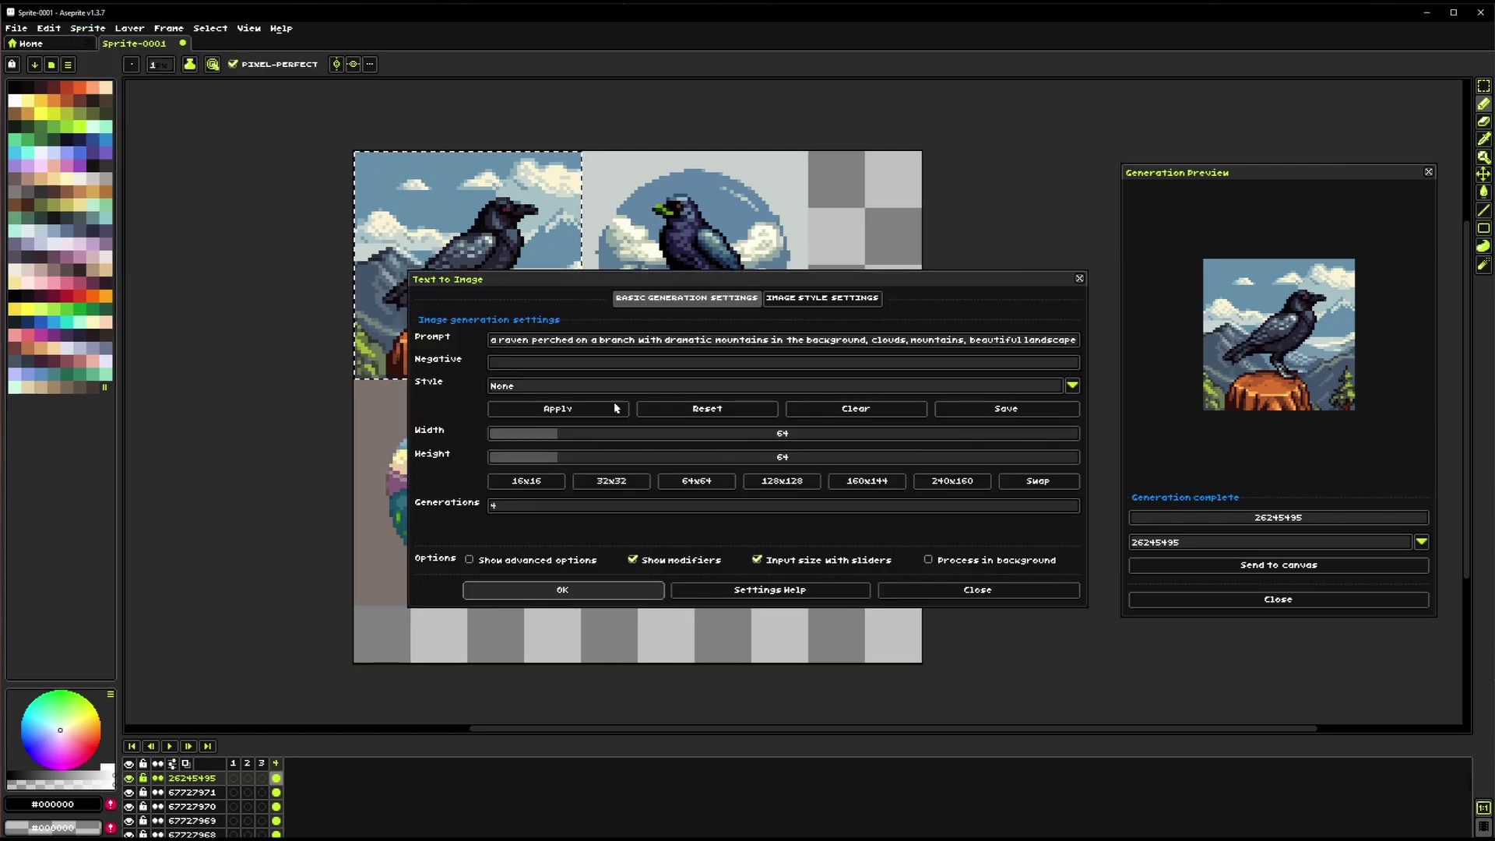
click(521, 507)
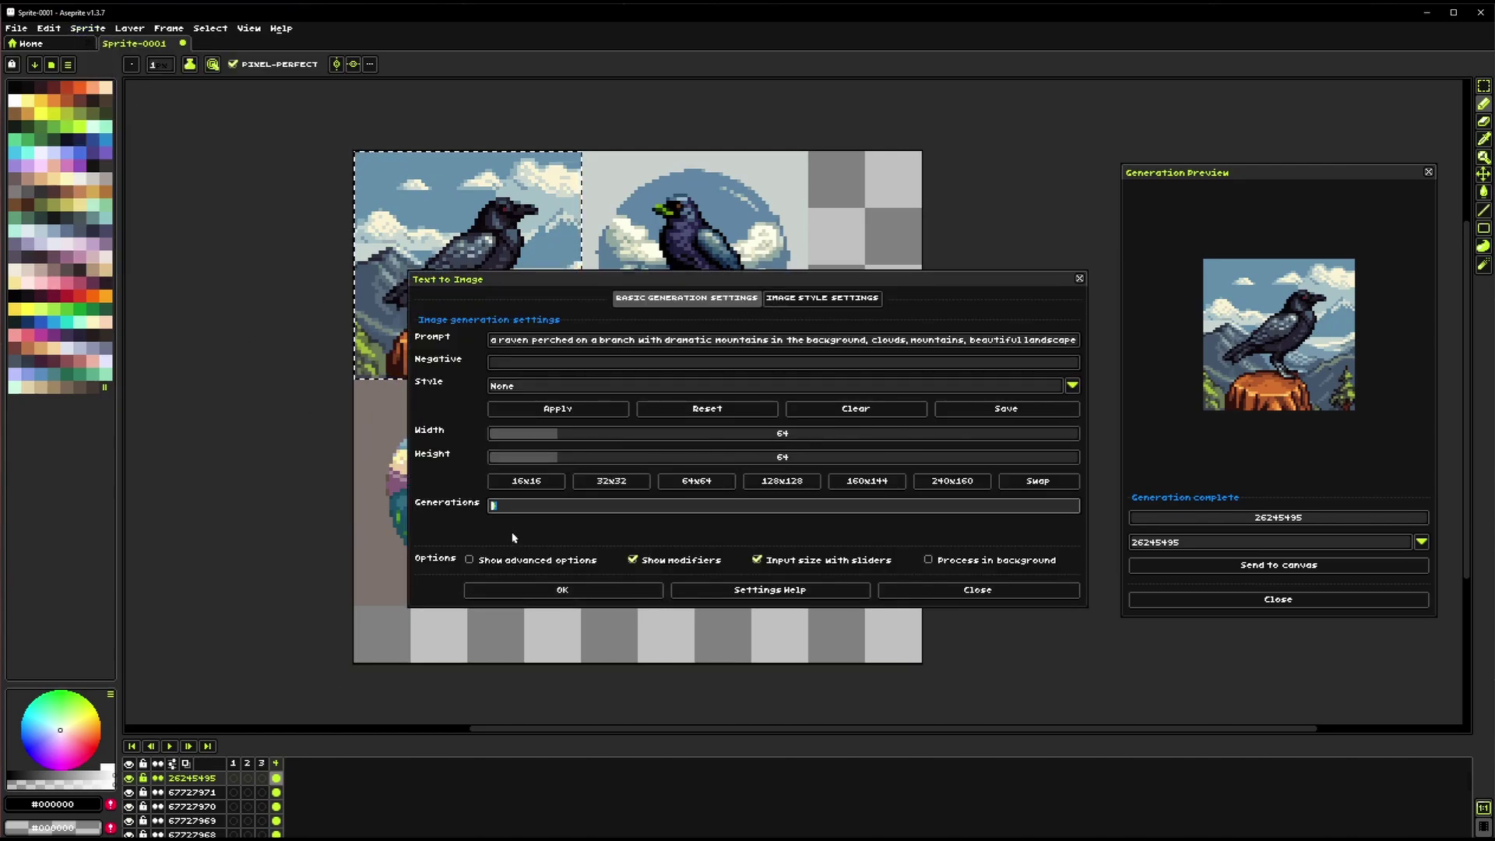
click(822, 297)
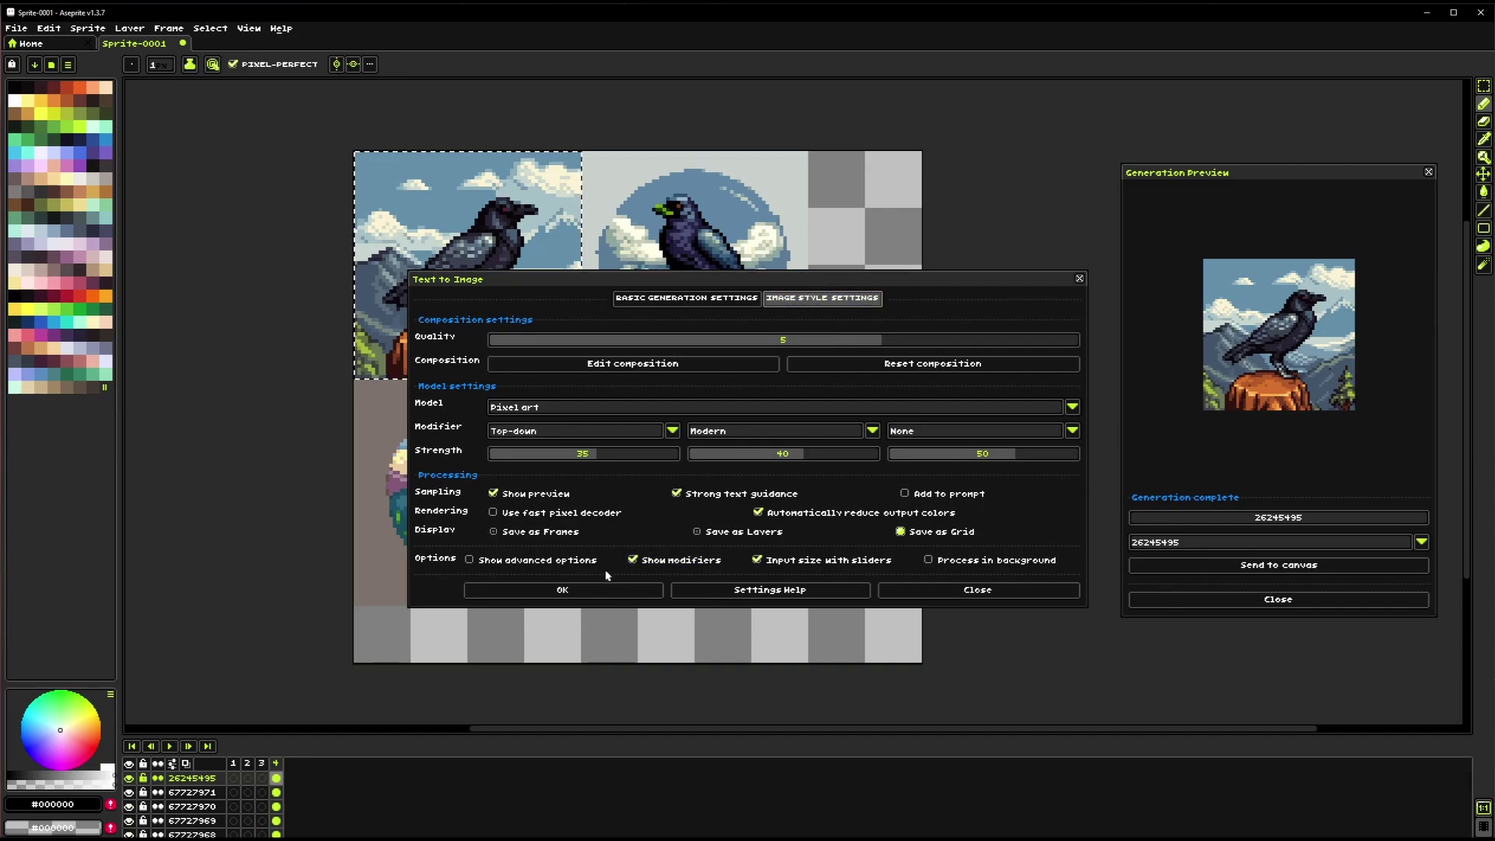
click(513, 531)
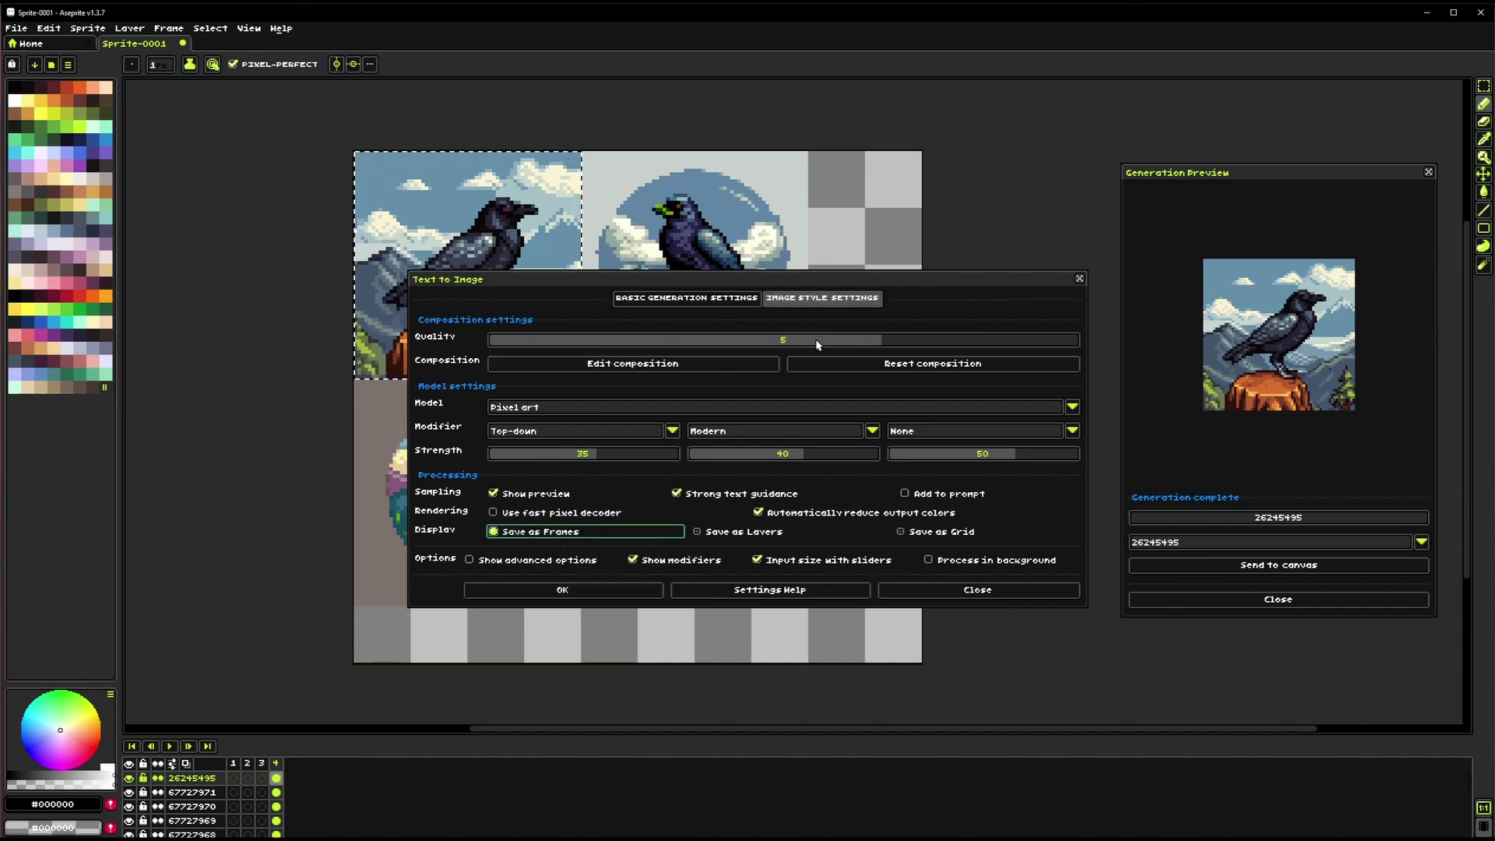
Try different generation quality values and generate one 64x64 raven image at quality 1
drag(854, 344, 512, 332)
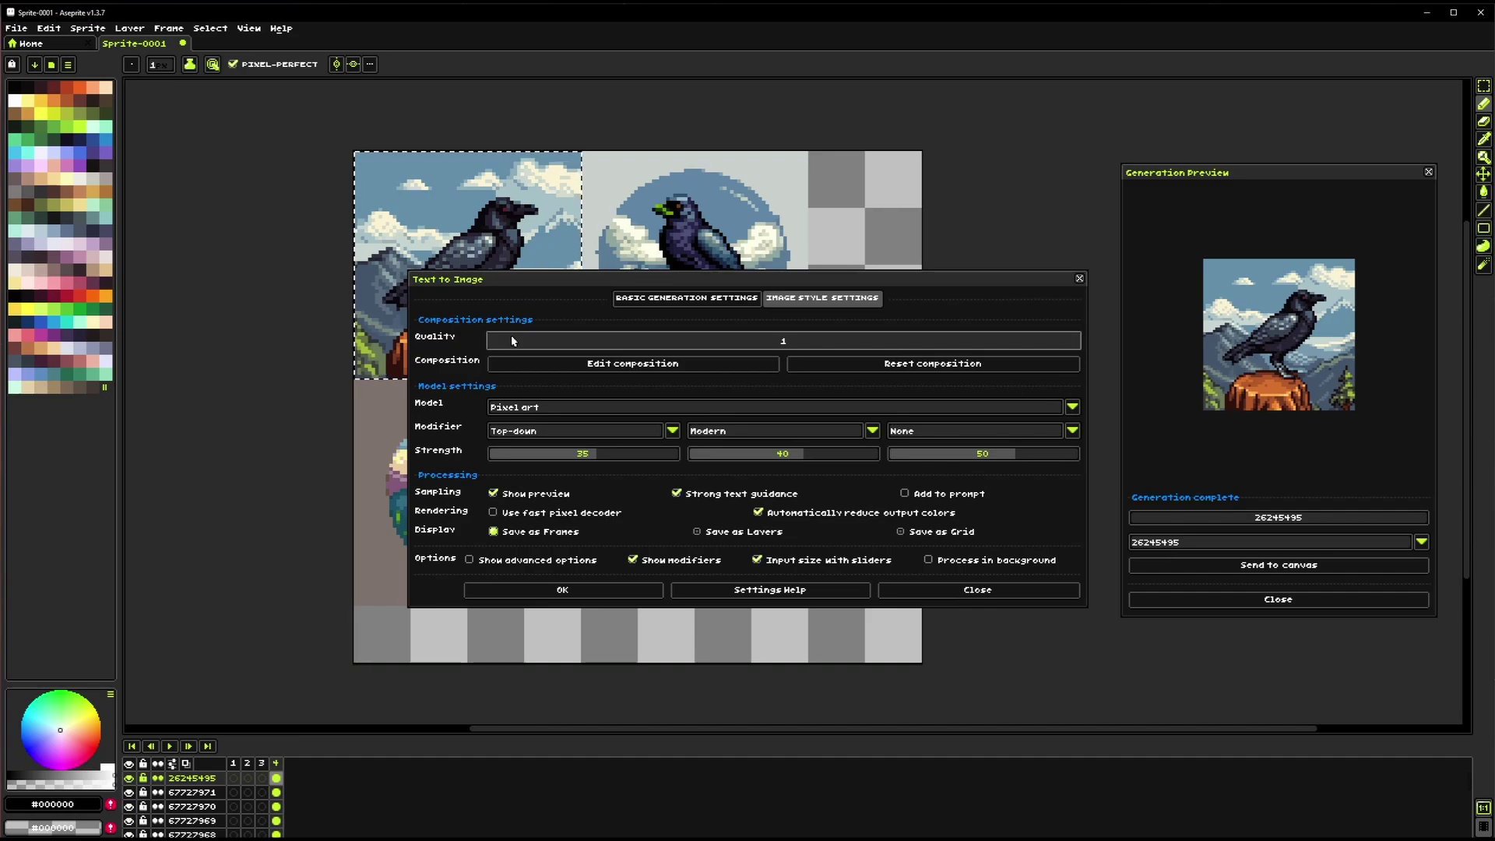
drag(519, 343, 956, 349)
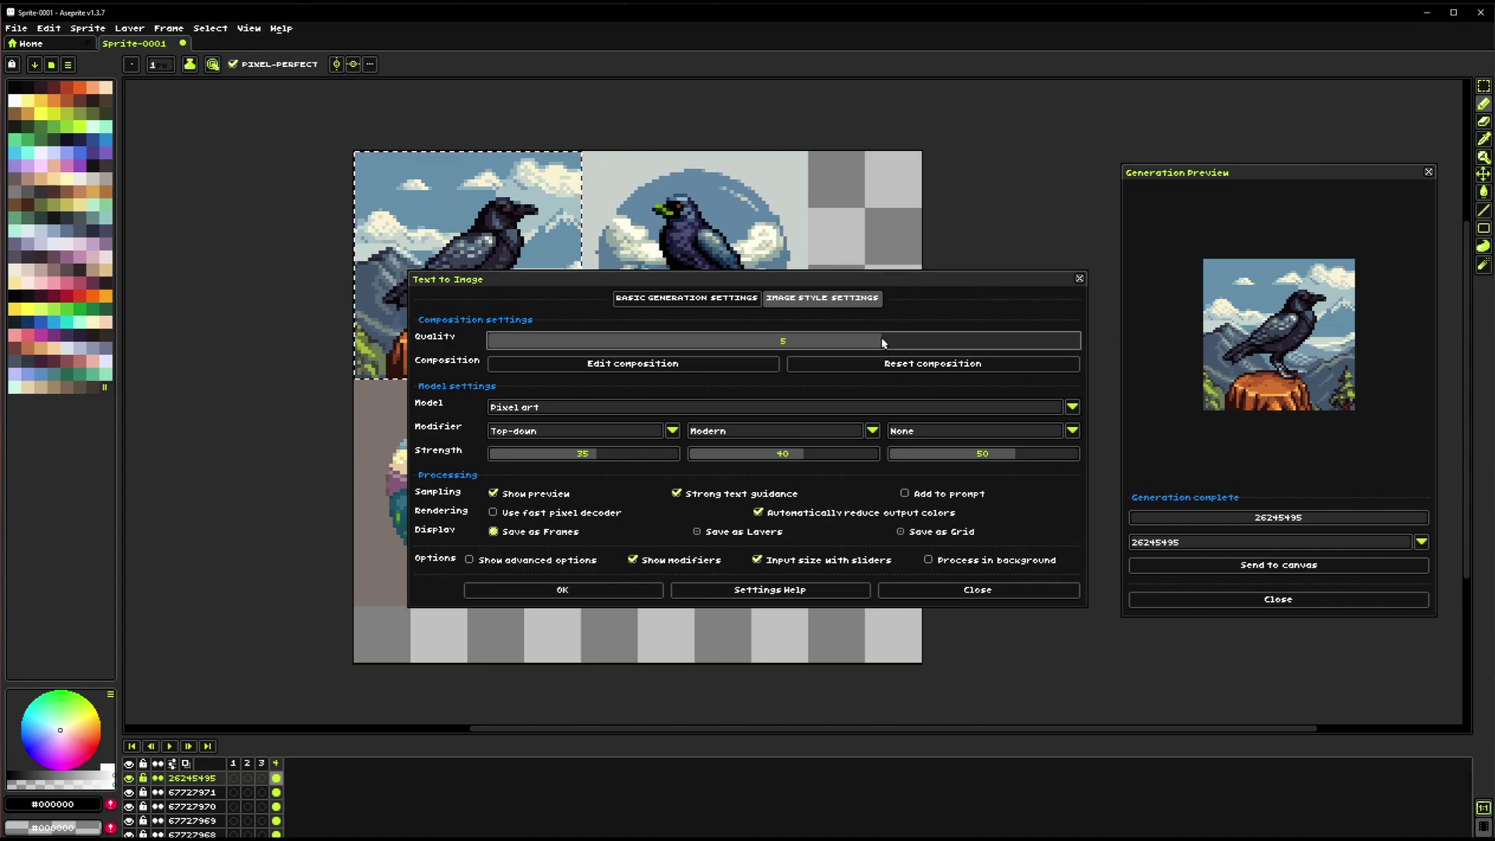
drag(883, 343, 507, 343)
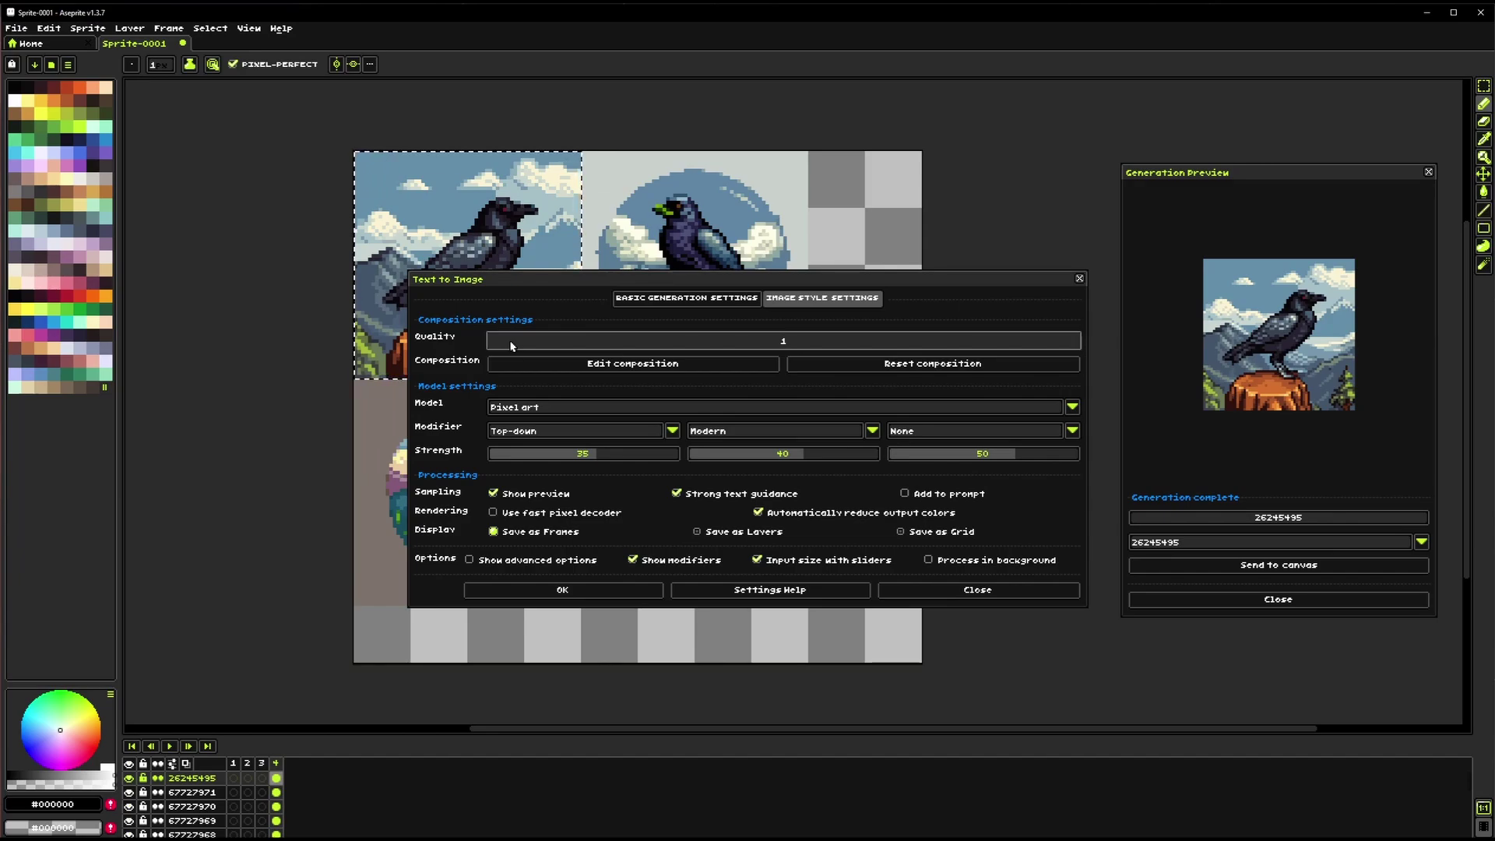
click(562, 589)
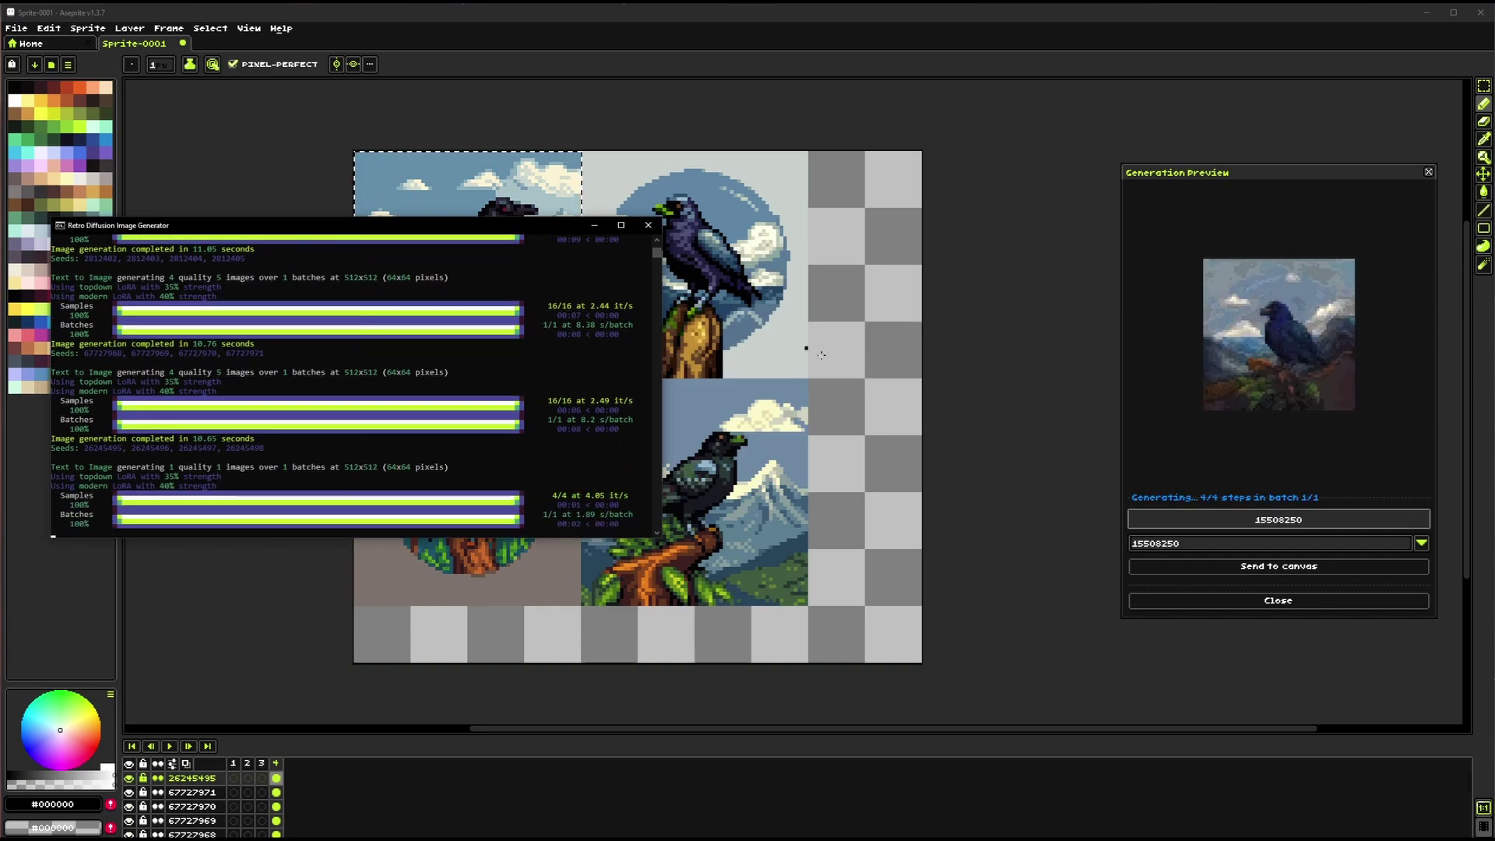
drag(628, 357, 672, 425)
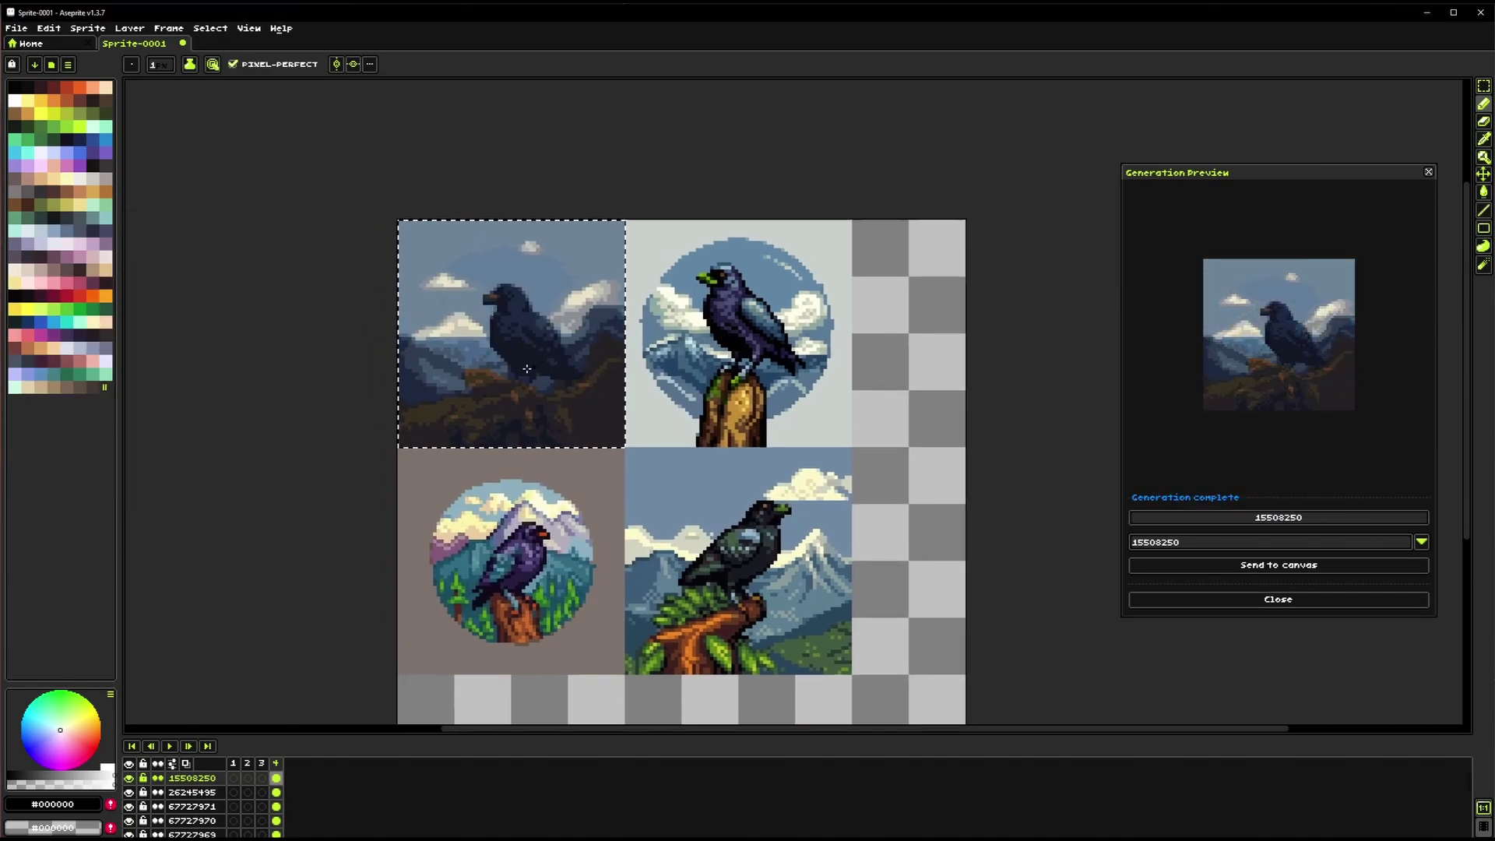
Set the Text to Image quality to 3 and generate one 64x64 raven image
click(91, 29)
click(129, 65)
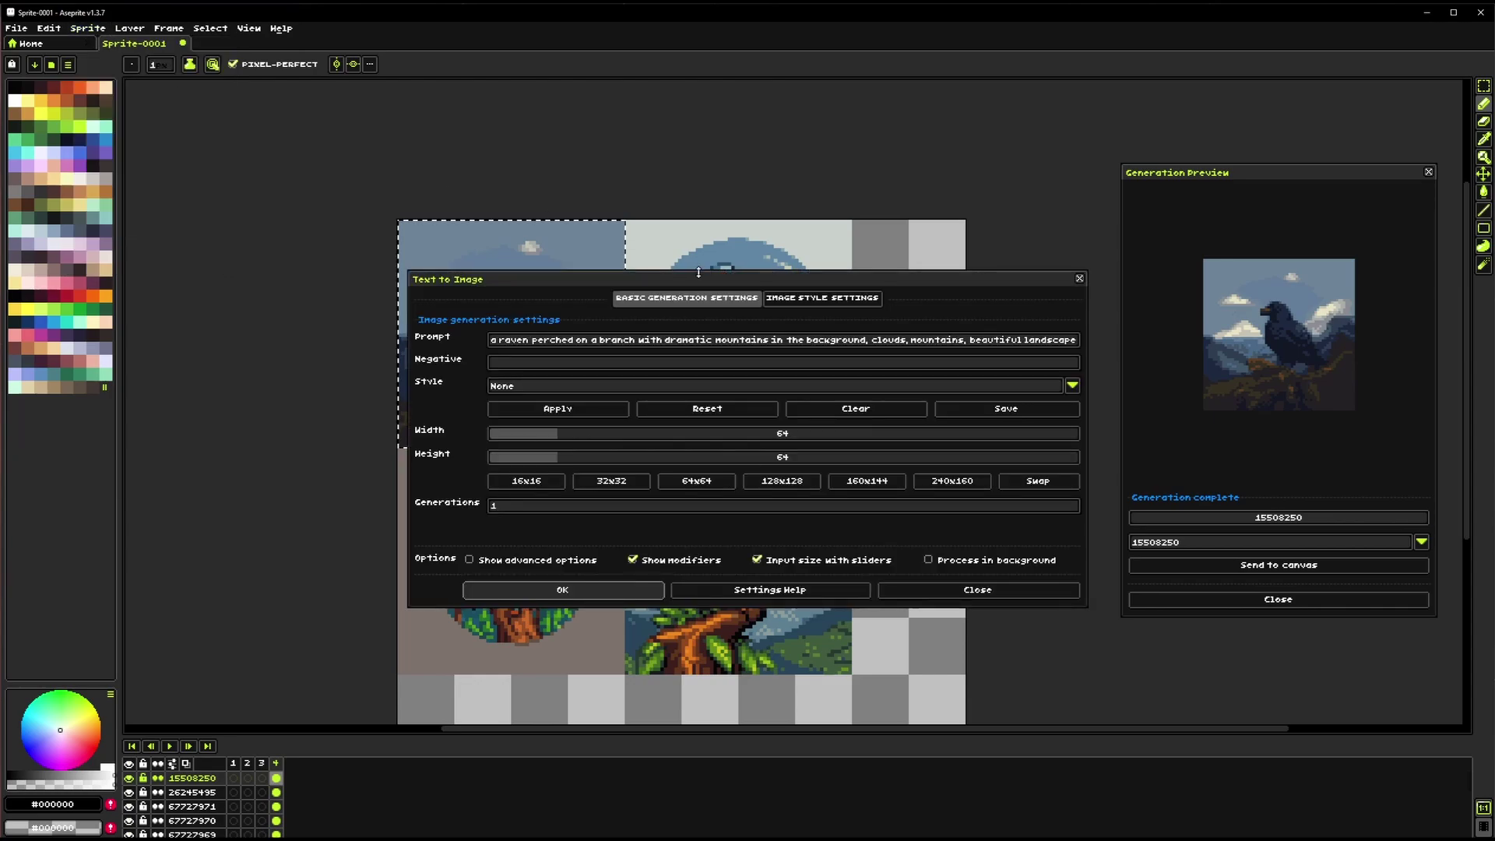
click(791, 304)
drag(508, 345, 674, 349)
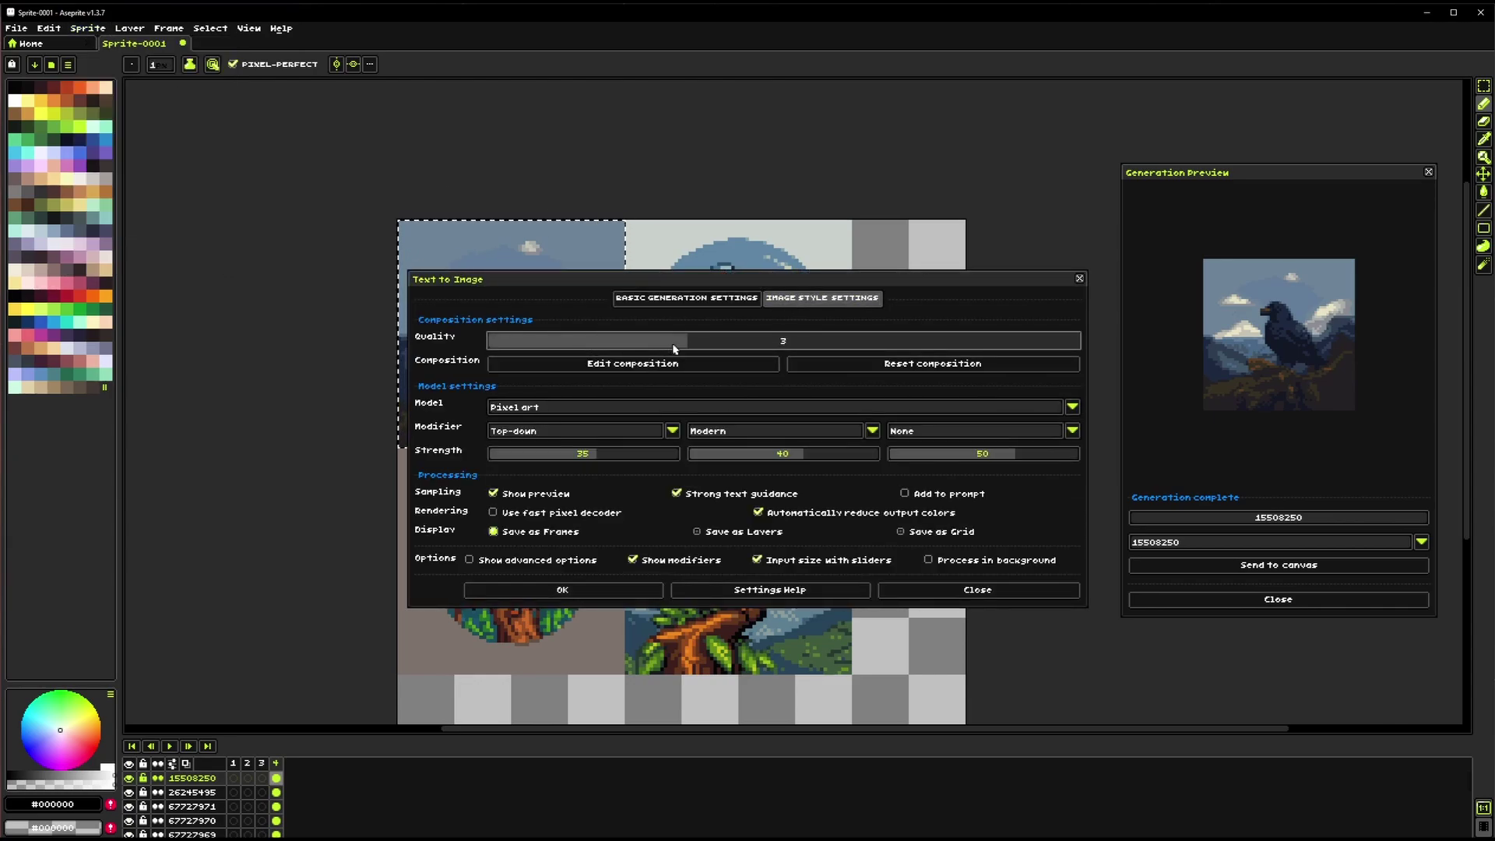
click(598, 591)
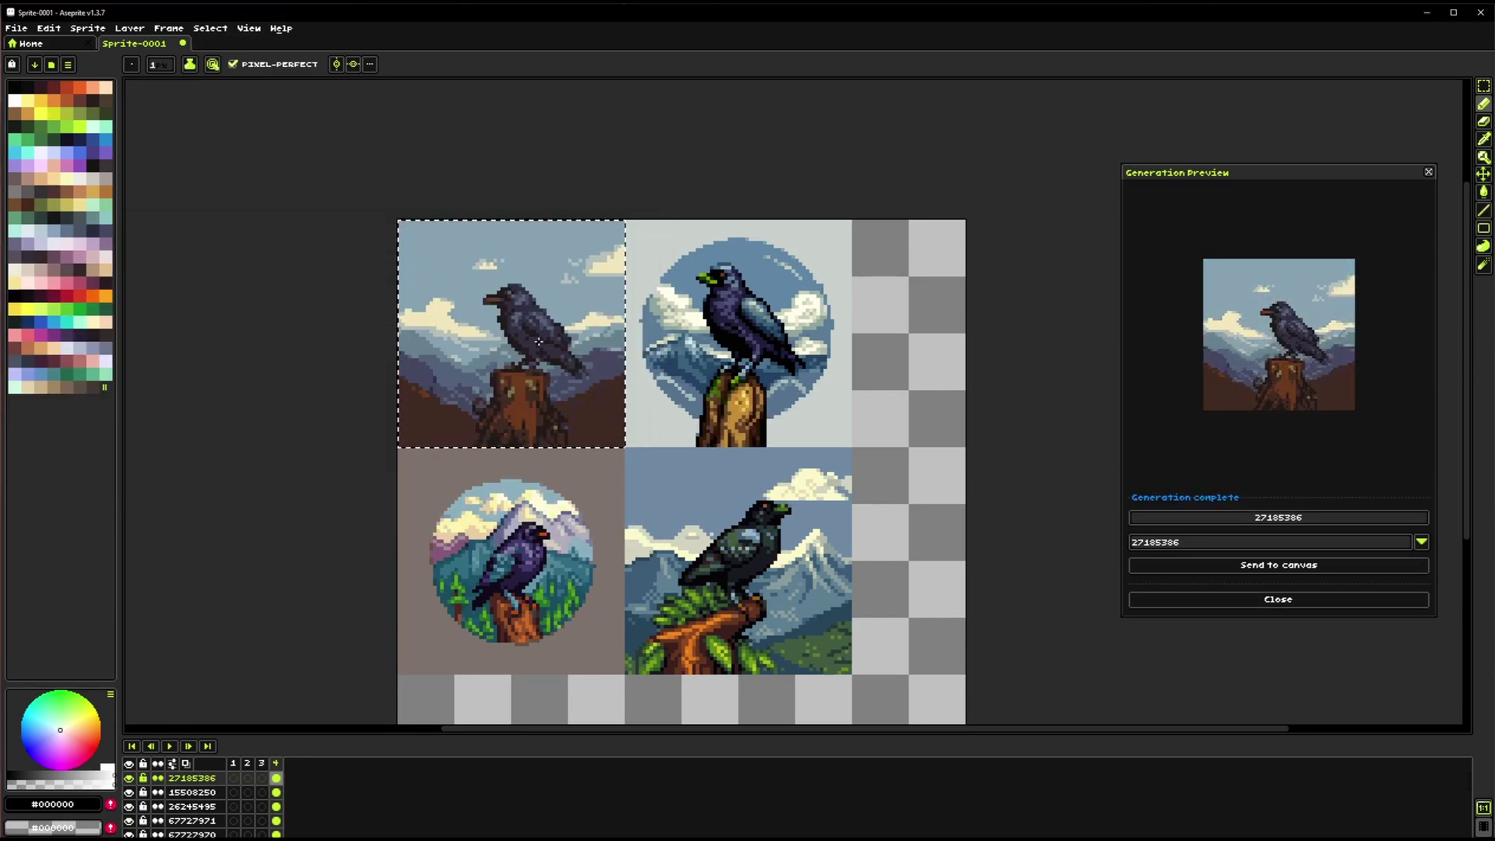
Set the Text to Image quality to 5, open the composition for editing and move its preview window clear of the settings
click(87, 28)
click(109, 69)
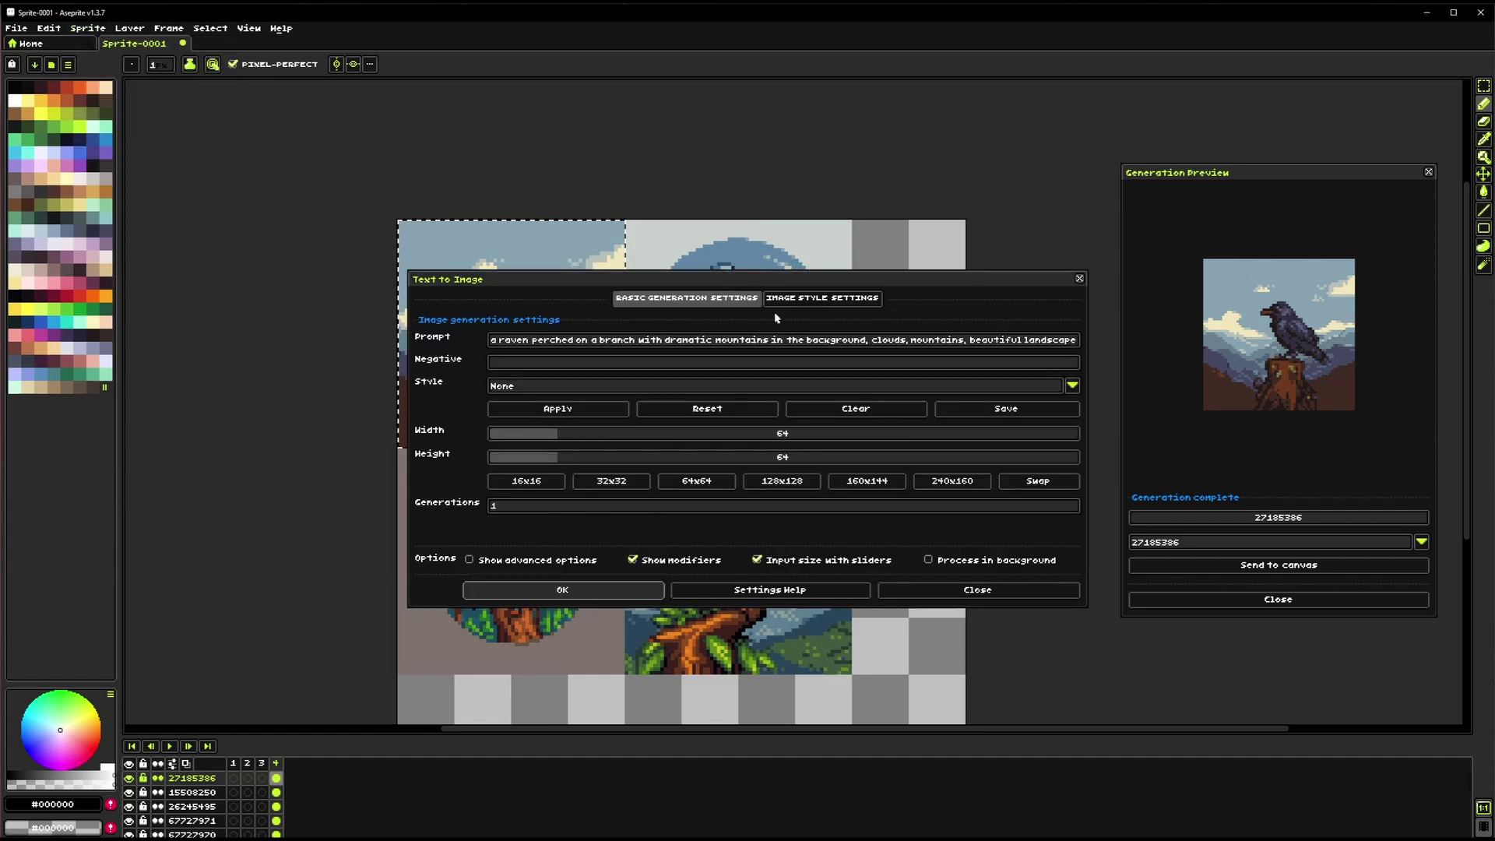
click(783, 300)
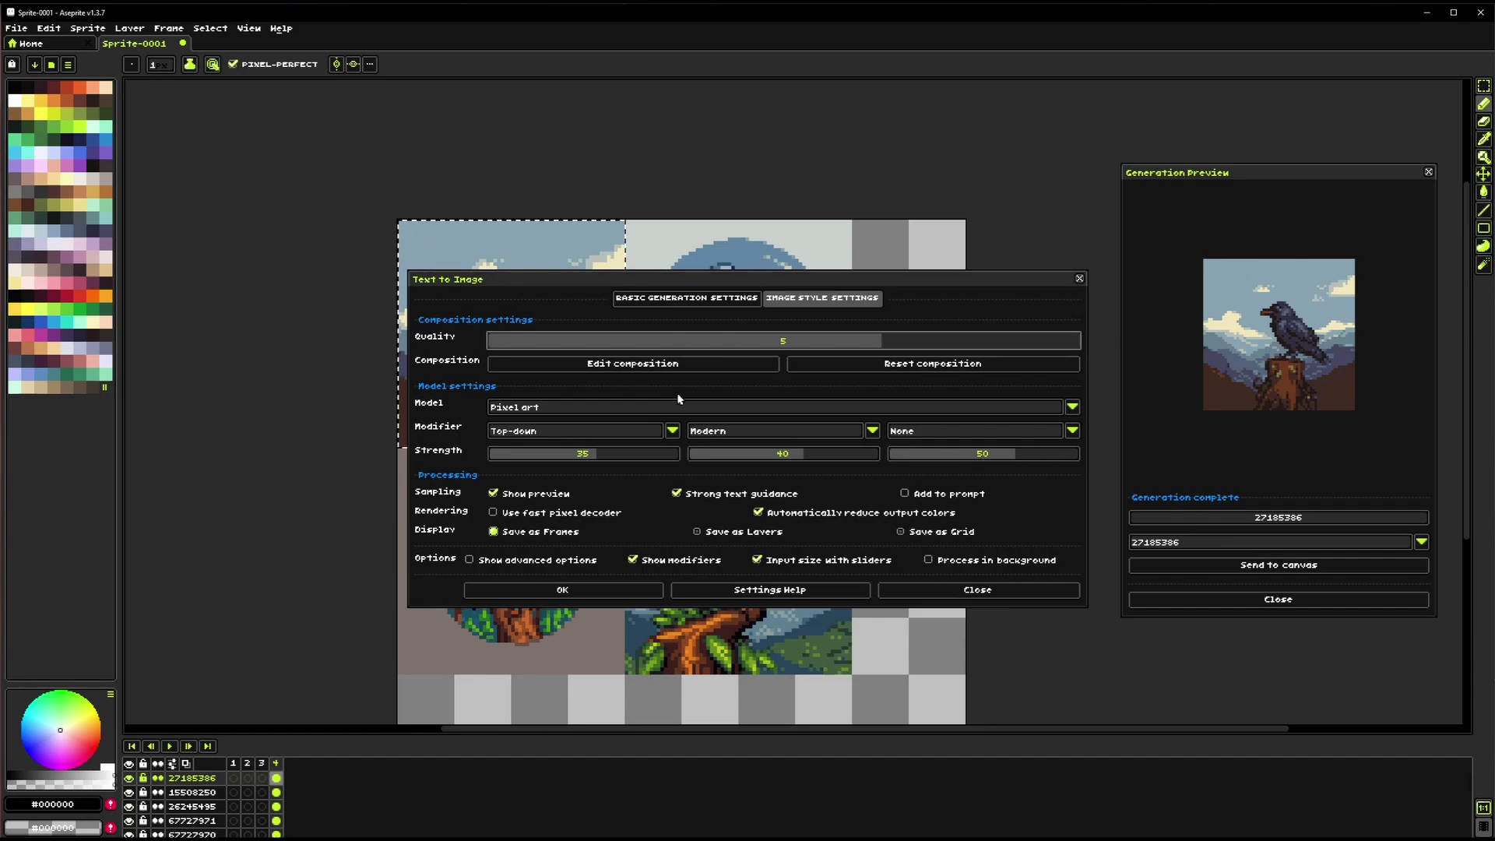
click(624, 368)
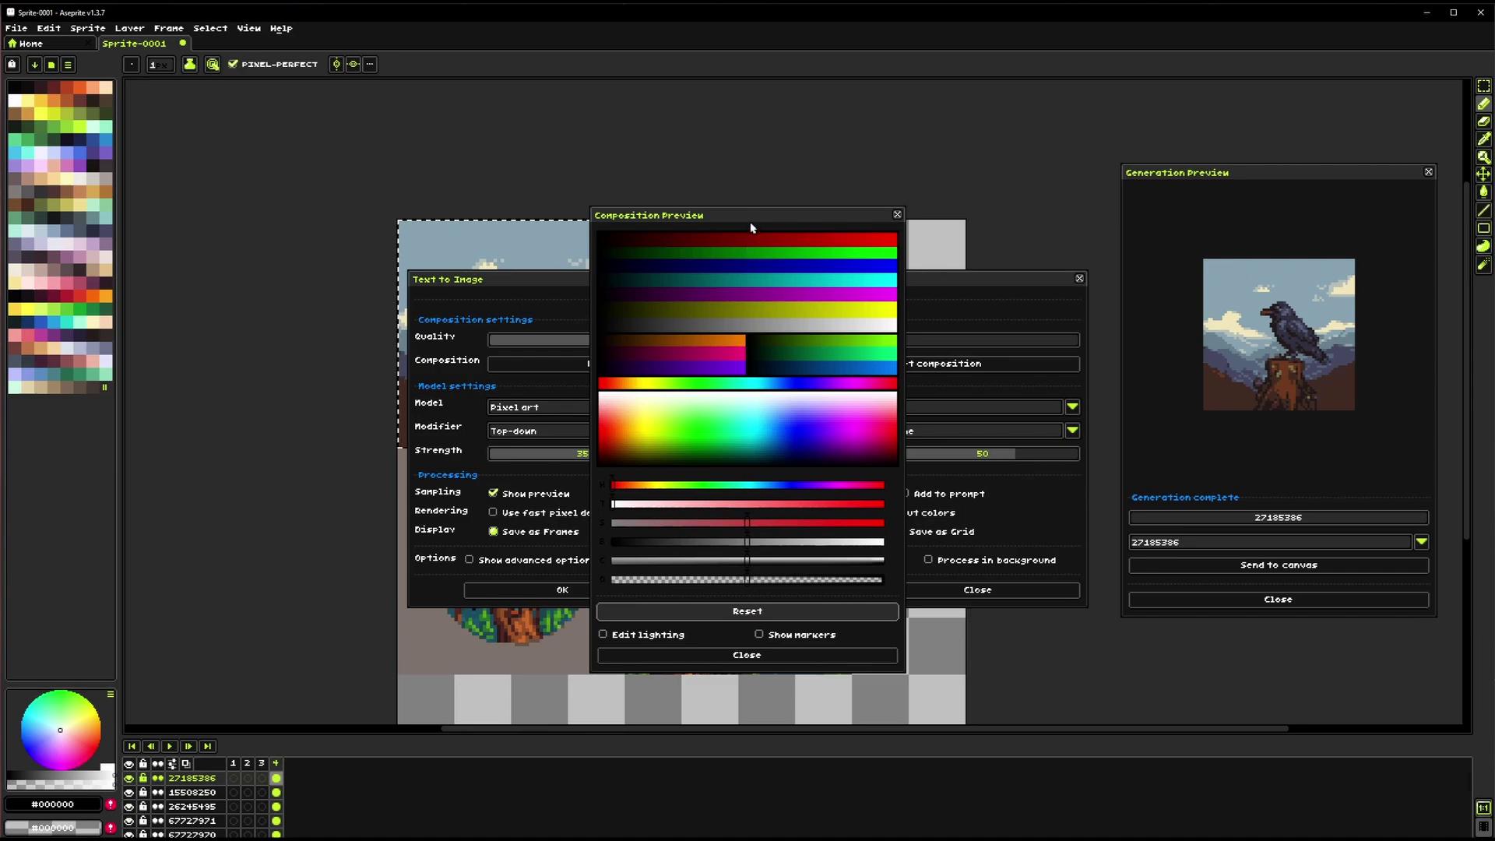
drag(752, 228, 1275, 150)
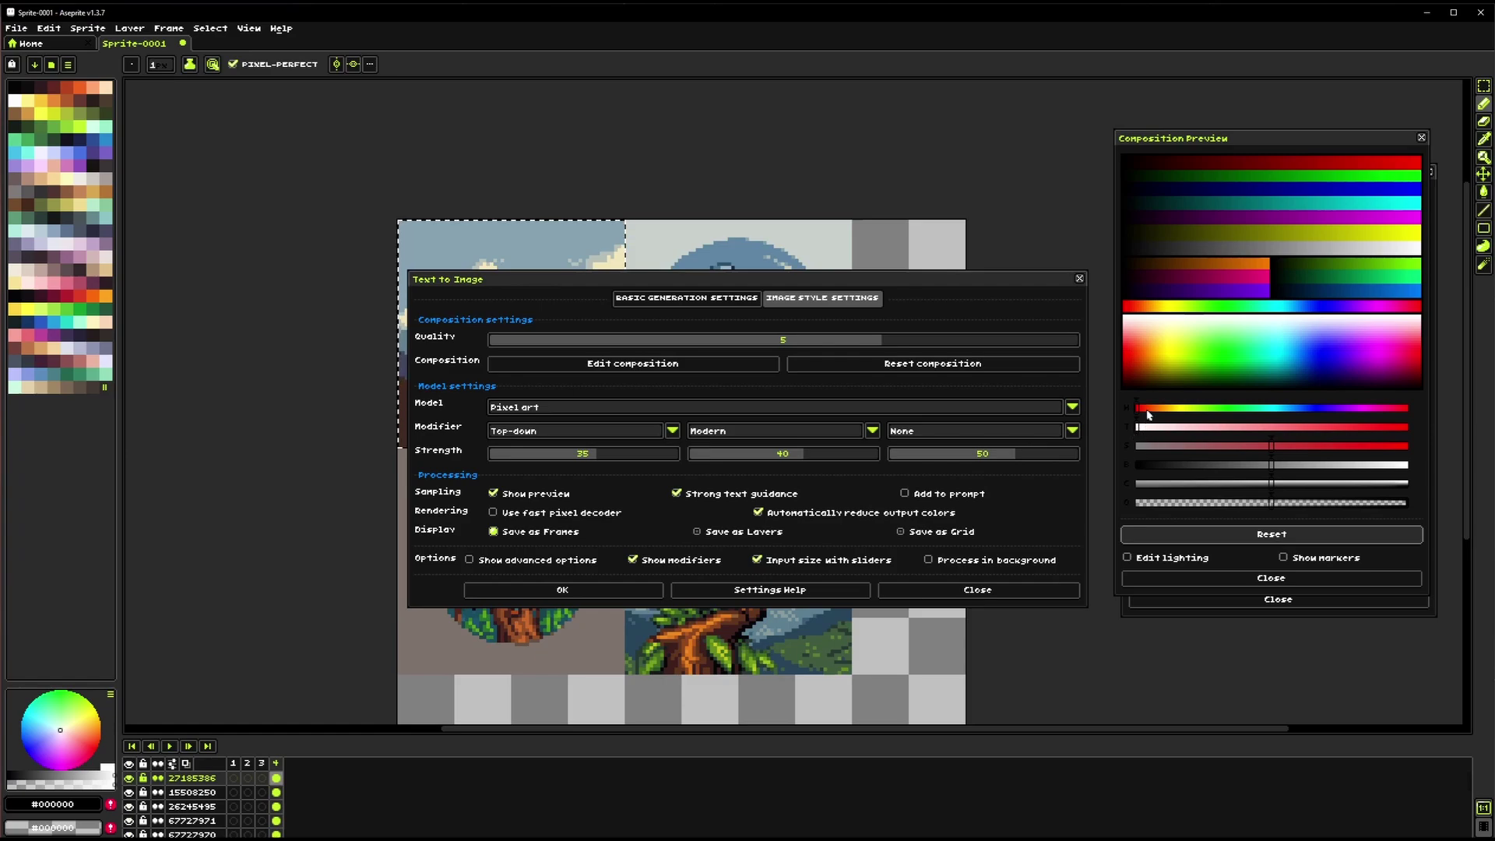
Try tinting the composition yellow and red with the hue and tint strength sliders, restore the neutral colours and try the remaining sliders
mouse_move(1144, 417)
mouse_down()
mouse_move(1362, 418)
mouse_move(1129, 409)
mouse_up()
mouse_move(1142, 412)
mouse_down()
mouse_move(1188, 429)
mouse_move(1370, 432)
mouse_up()
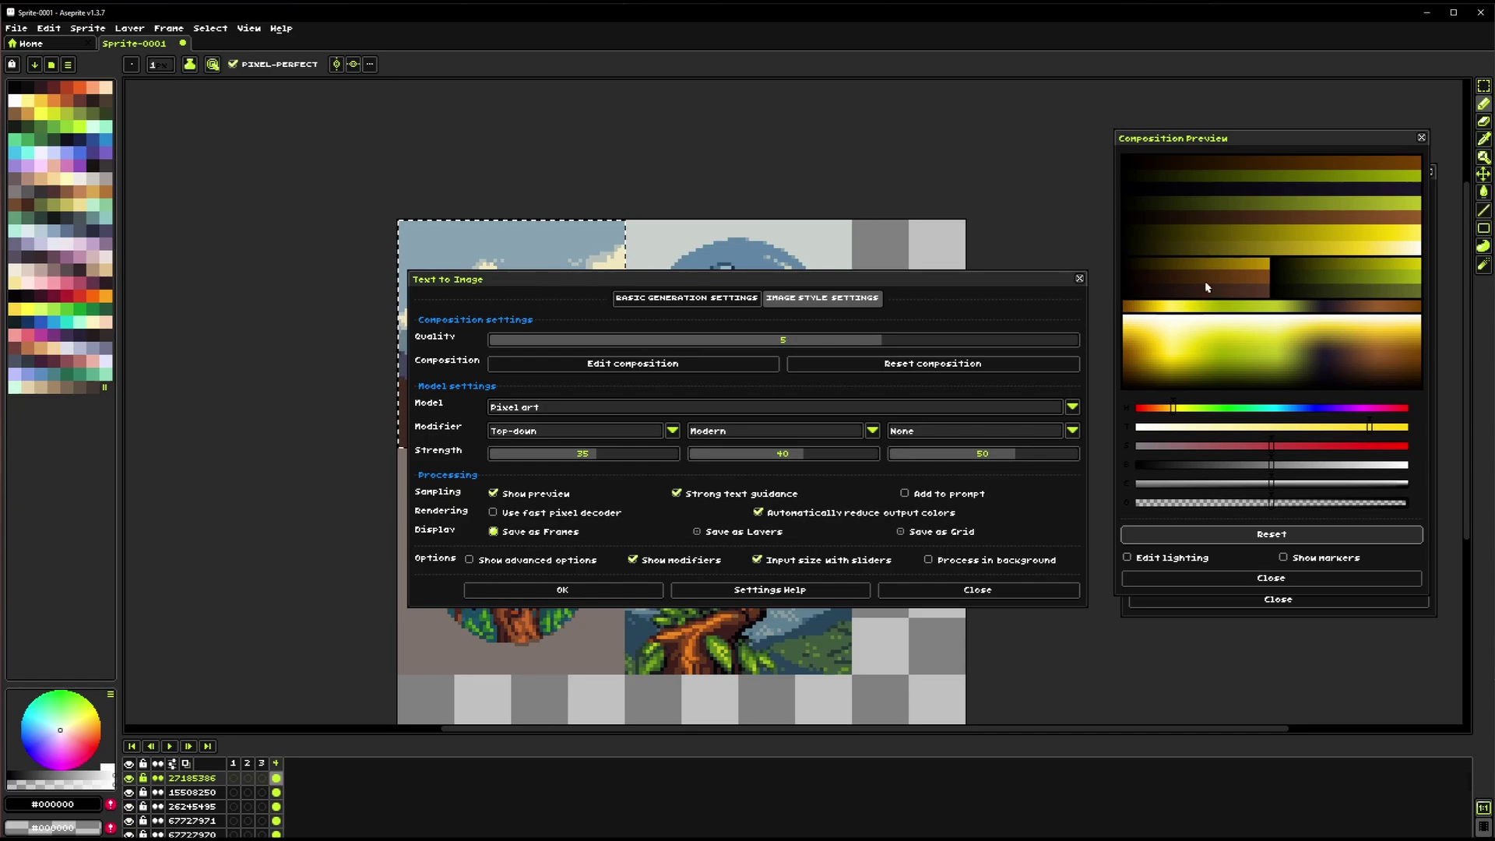
mouse_move(1172, 411)
mouse_down()
mouse_move(1393, 407)
mouse_move(1138, 410)
mouse_up()
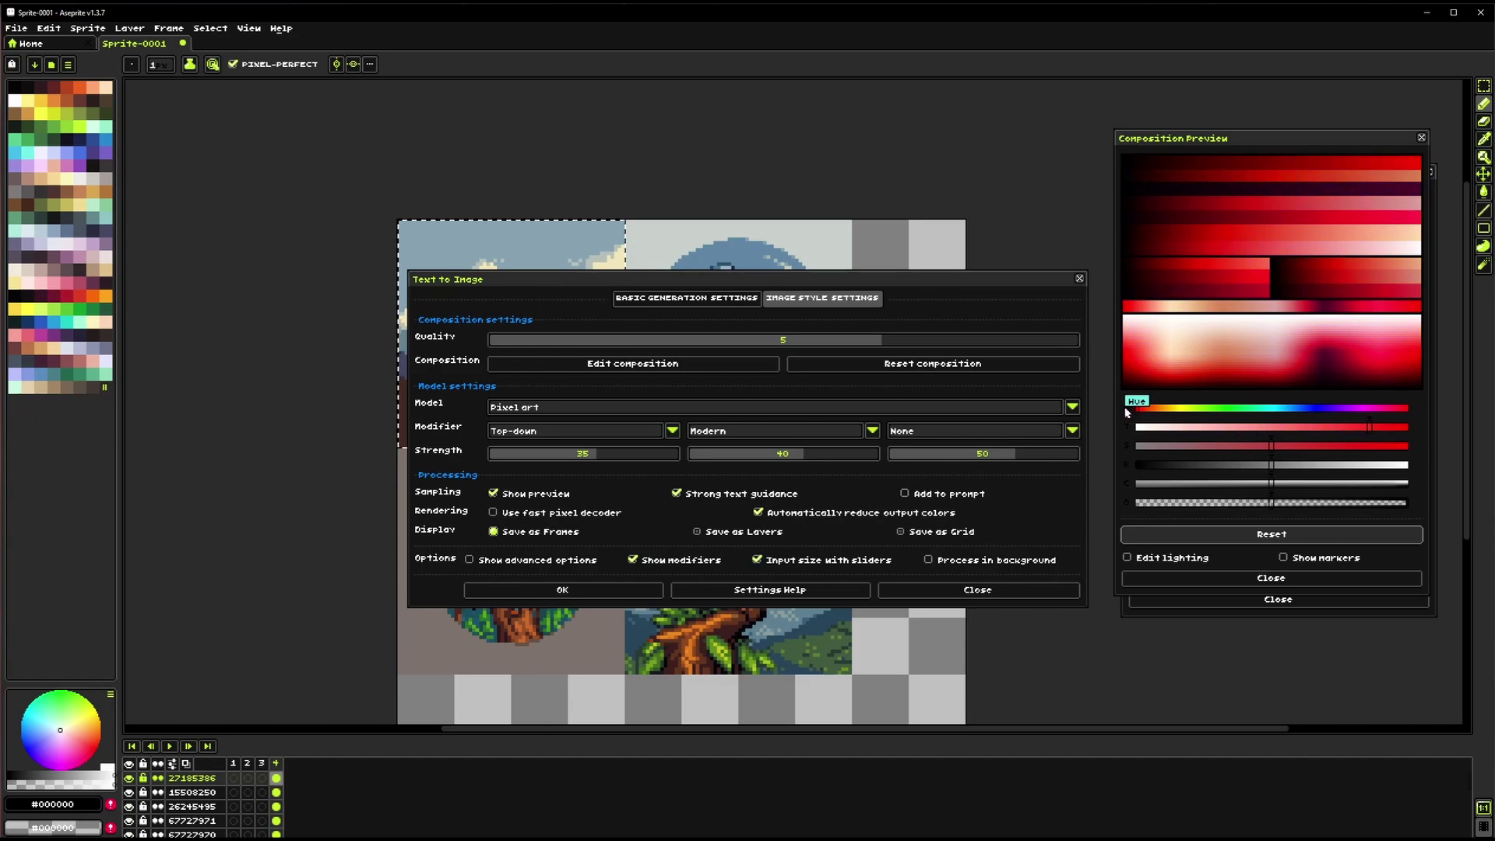
drag(1338, 427, 1133, 436)
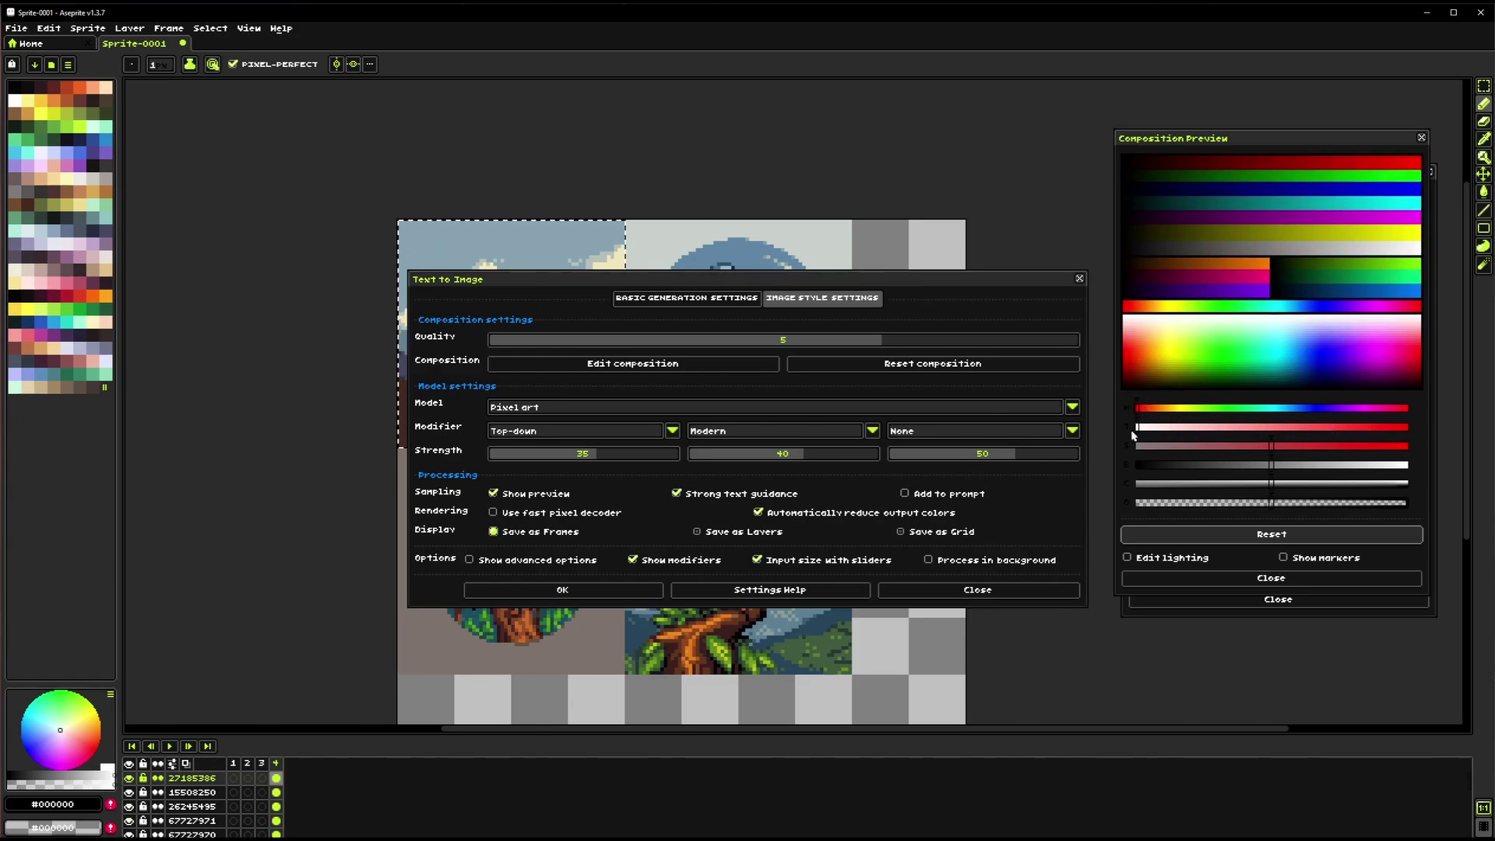
mouse_move(1269, 453)
mouse_down()
mouse_move(1326, 457)
mouse_move(1152, 473)
mouse_move(1401, 472)
mouse_move(1275, 467)
mouse_up()
mouse_move(1149, 472)
mouse_down()
mouse_move(1412, 479)
mouse_move(1115, 477)
mouse_move(1274, 489)
mouse_up()
Try the slider markers and the composition lighting, moving the light source around the preview, and turn lighting editing off
click(1297, 560)
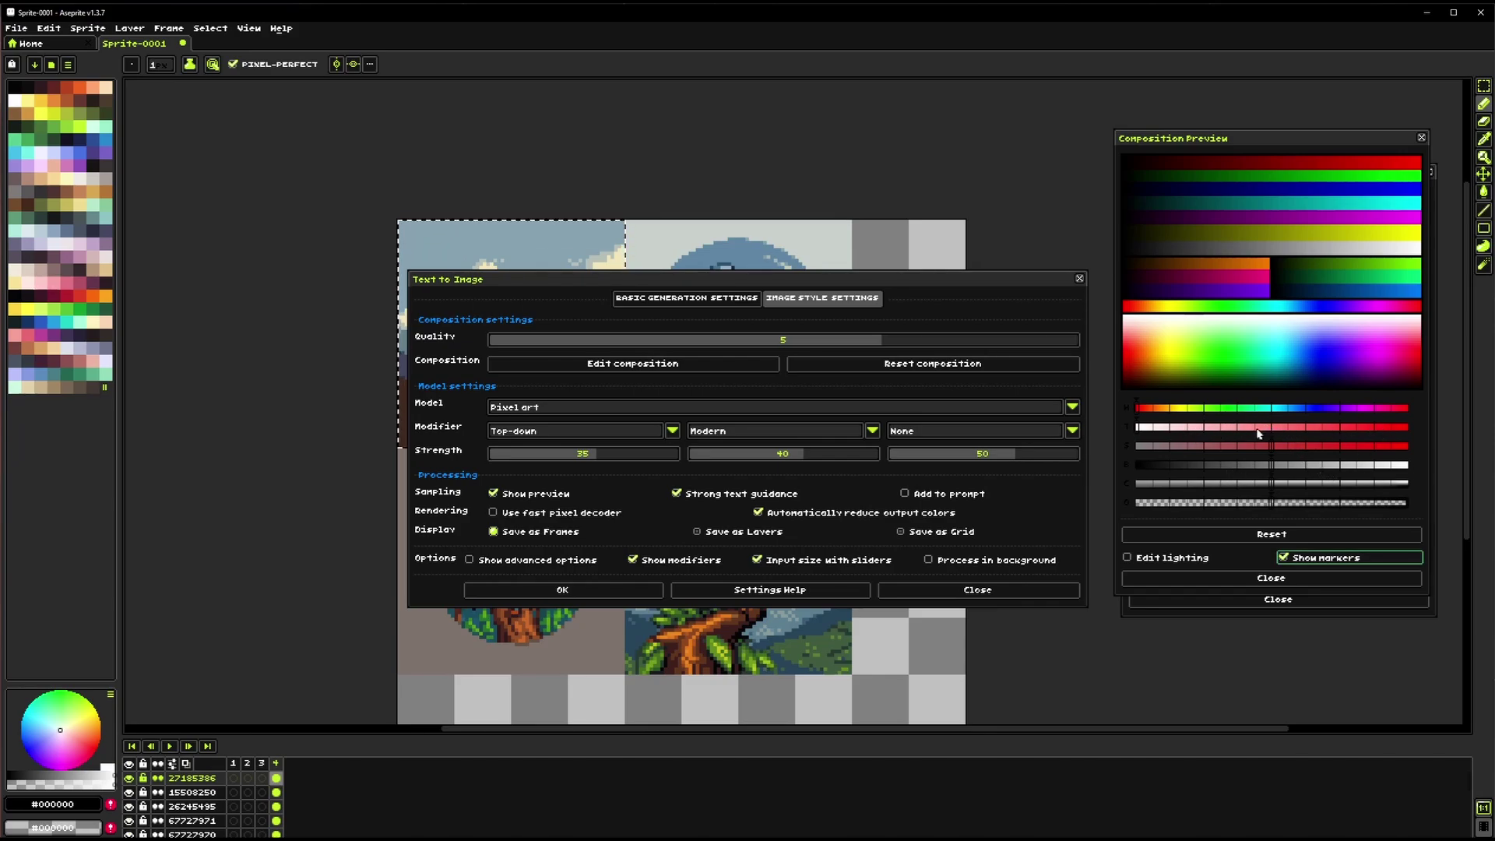
click(1167, 562)
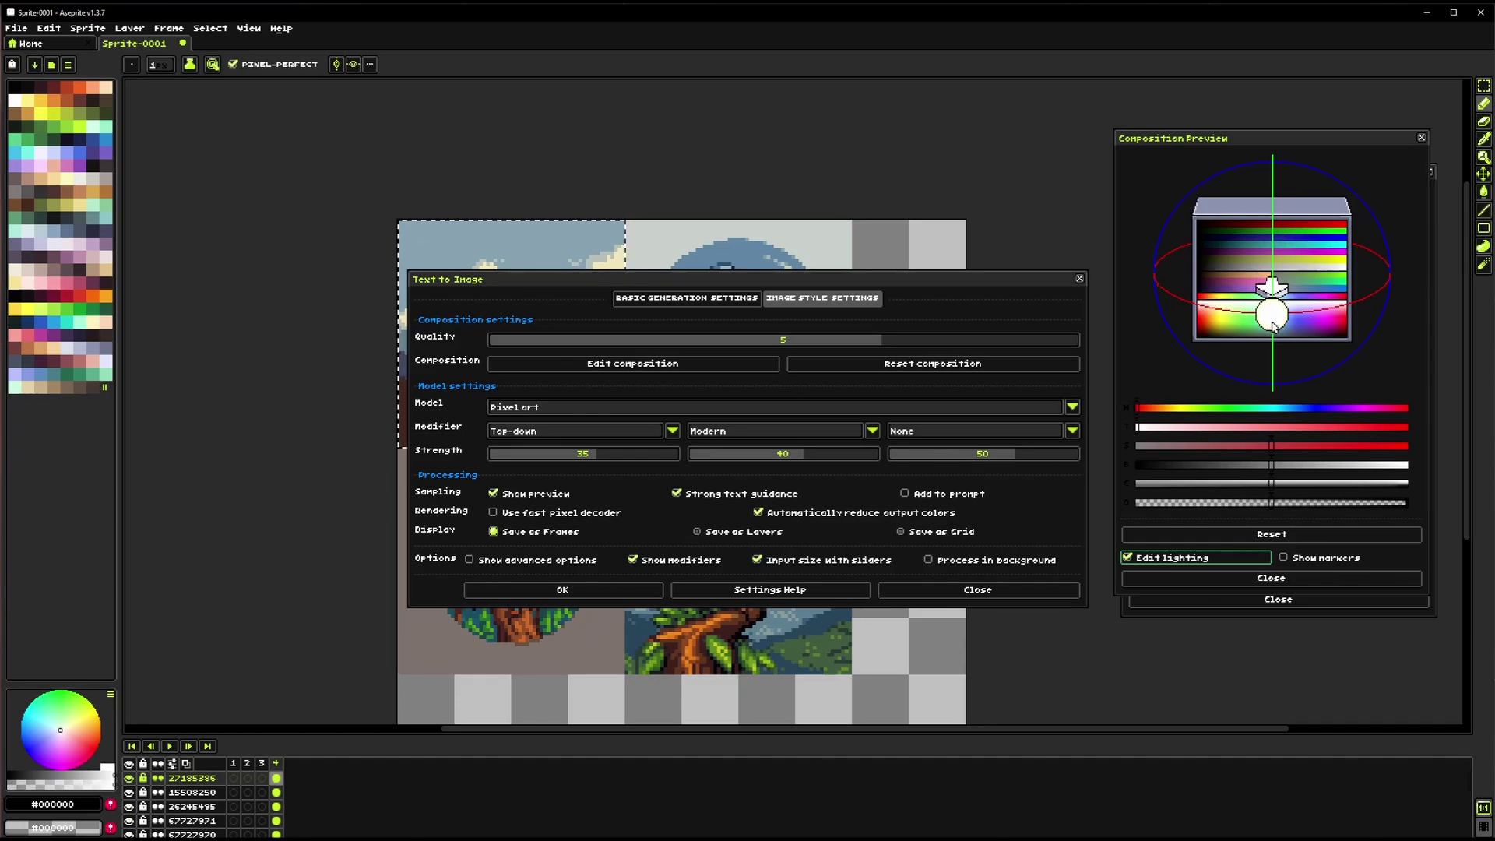
drag(1274, 323, 1353, 258)
drag(1265, 241, 1250, 243)
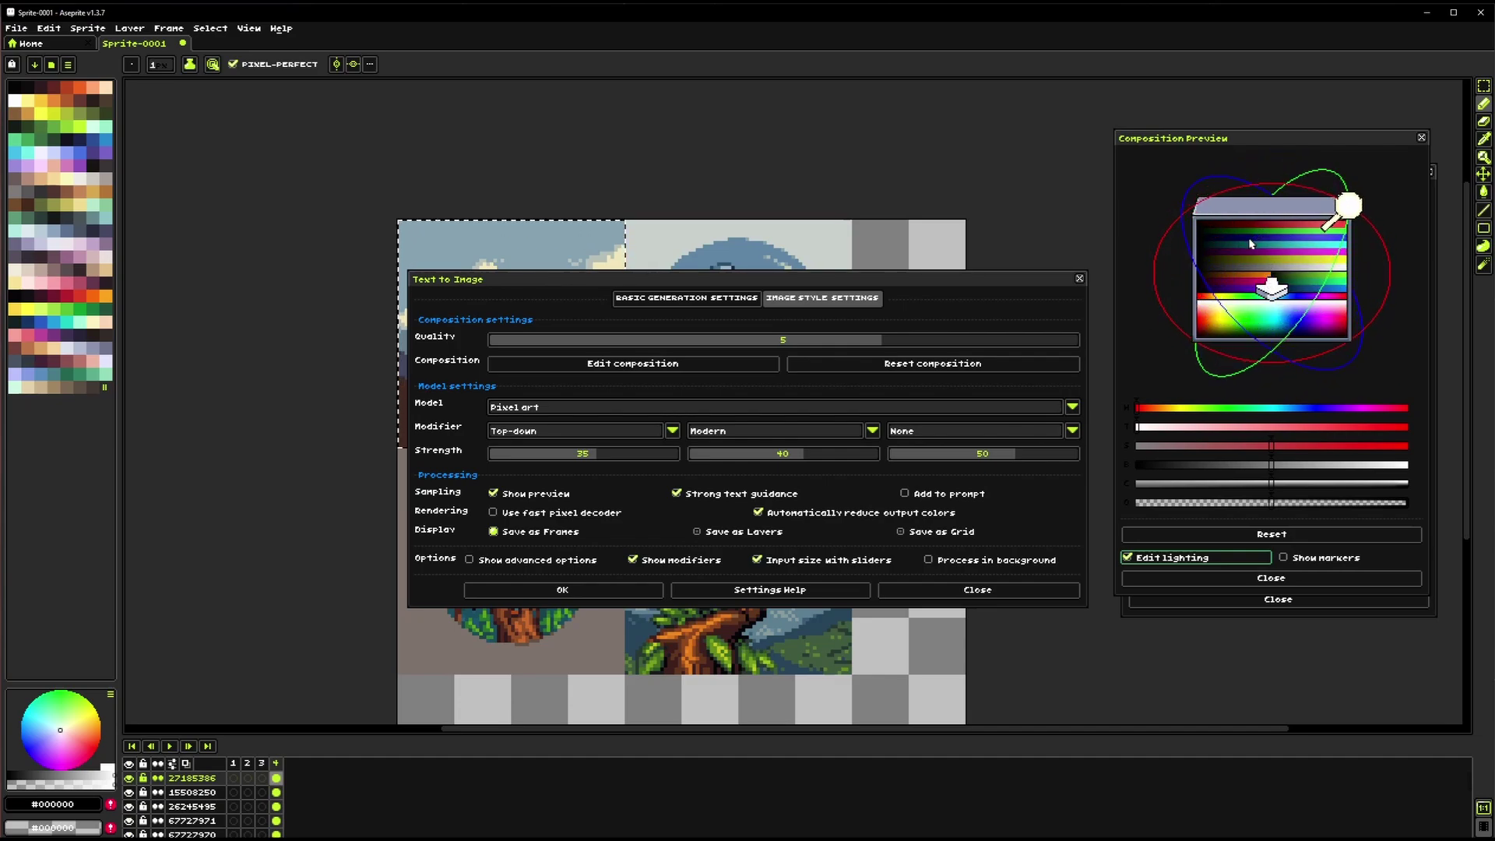
drag(1335, 221, 1306, 212)
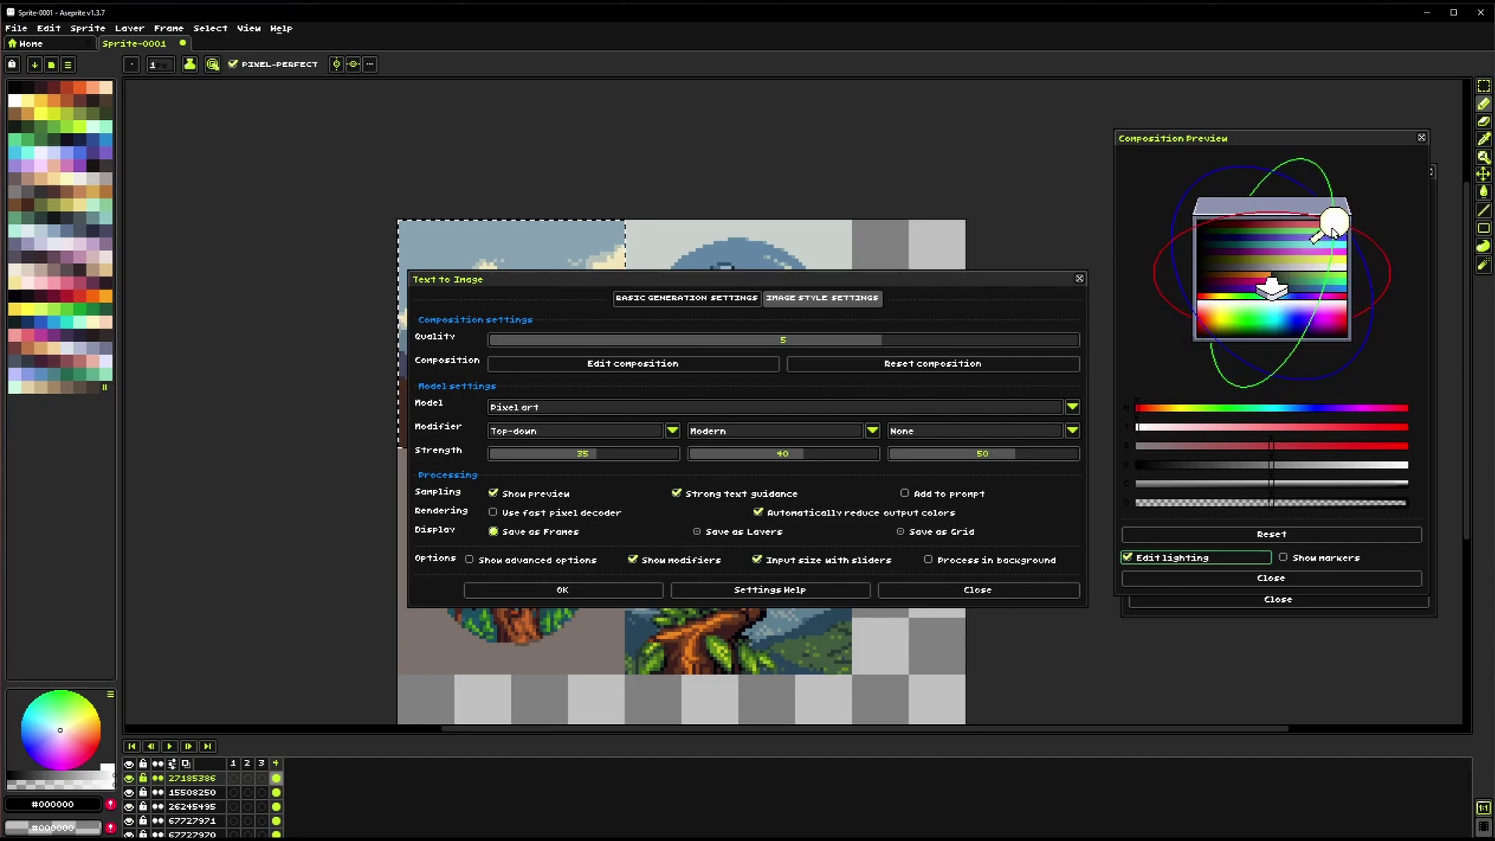
drag(1219, 240, 1164, 274)
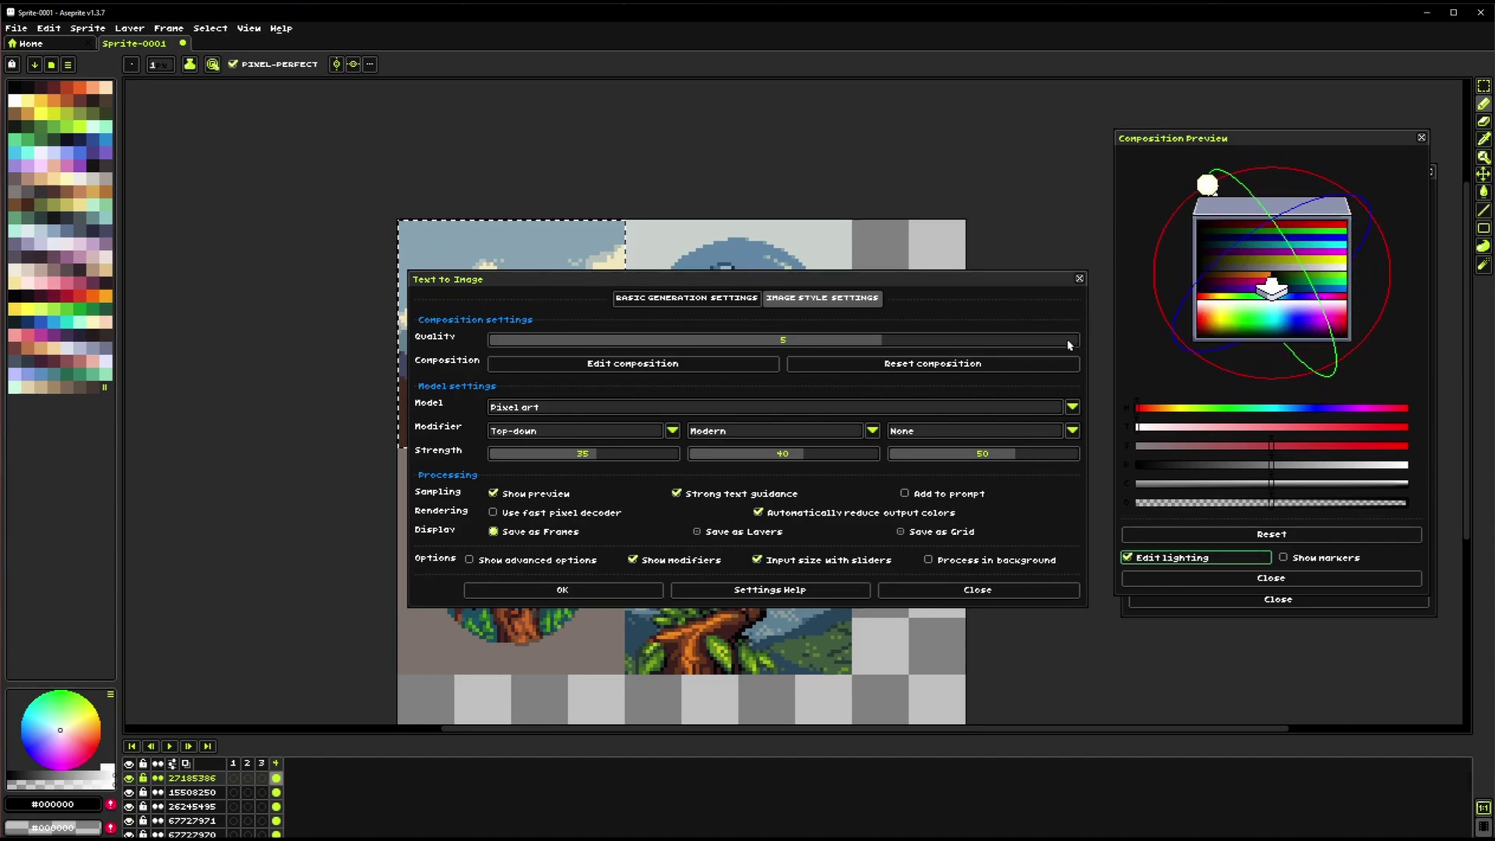
drag(1034, 328, 1283, 259)
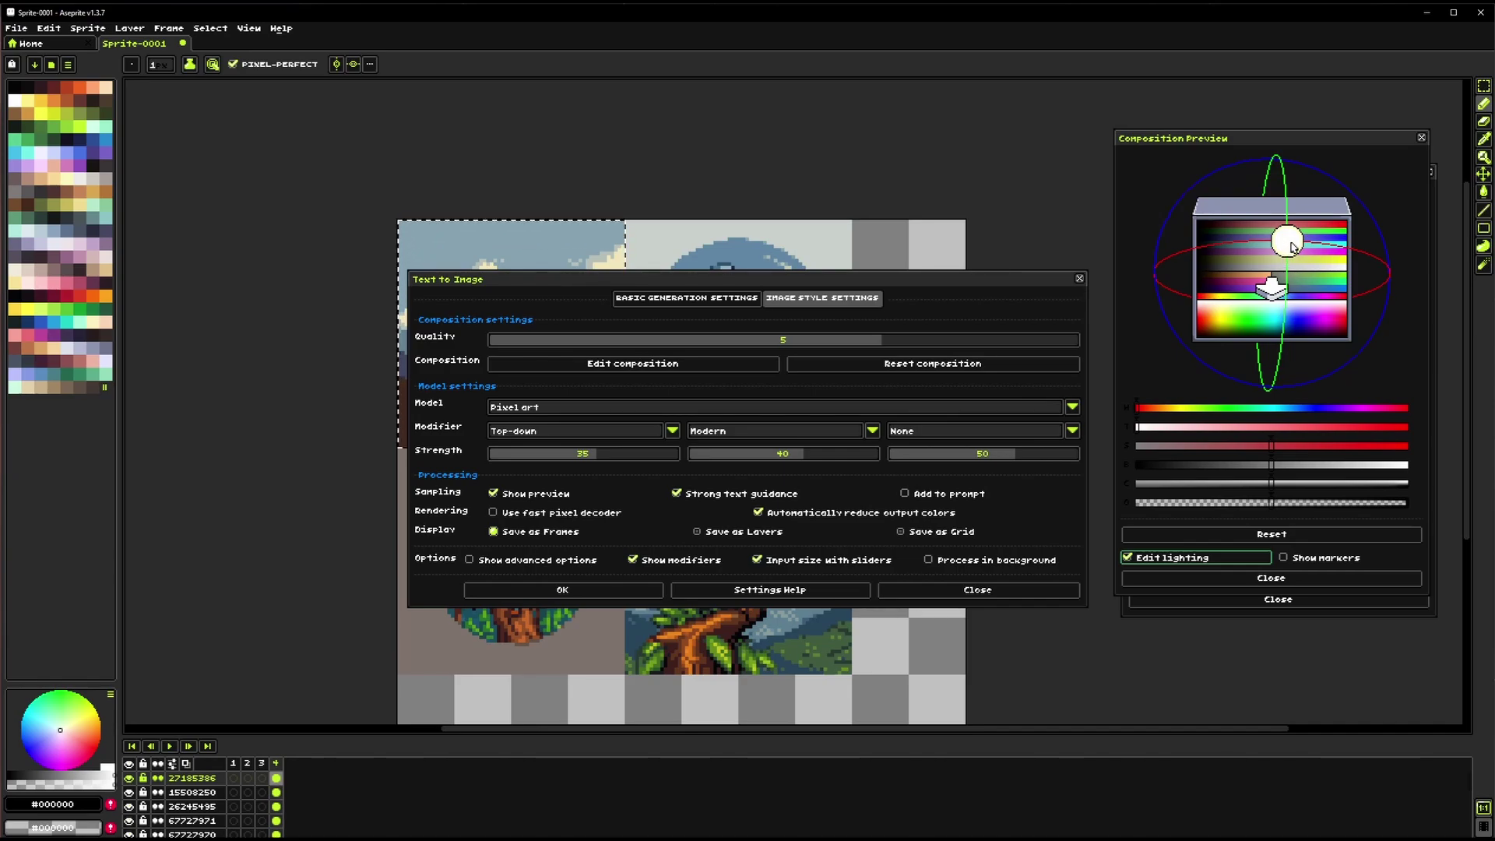
drag(1293, 248, 1276, 282)
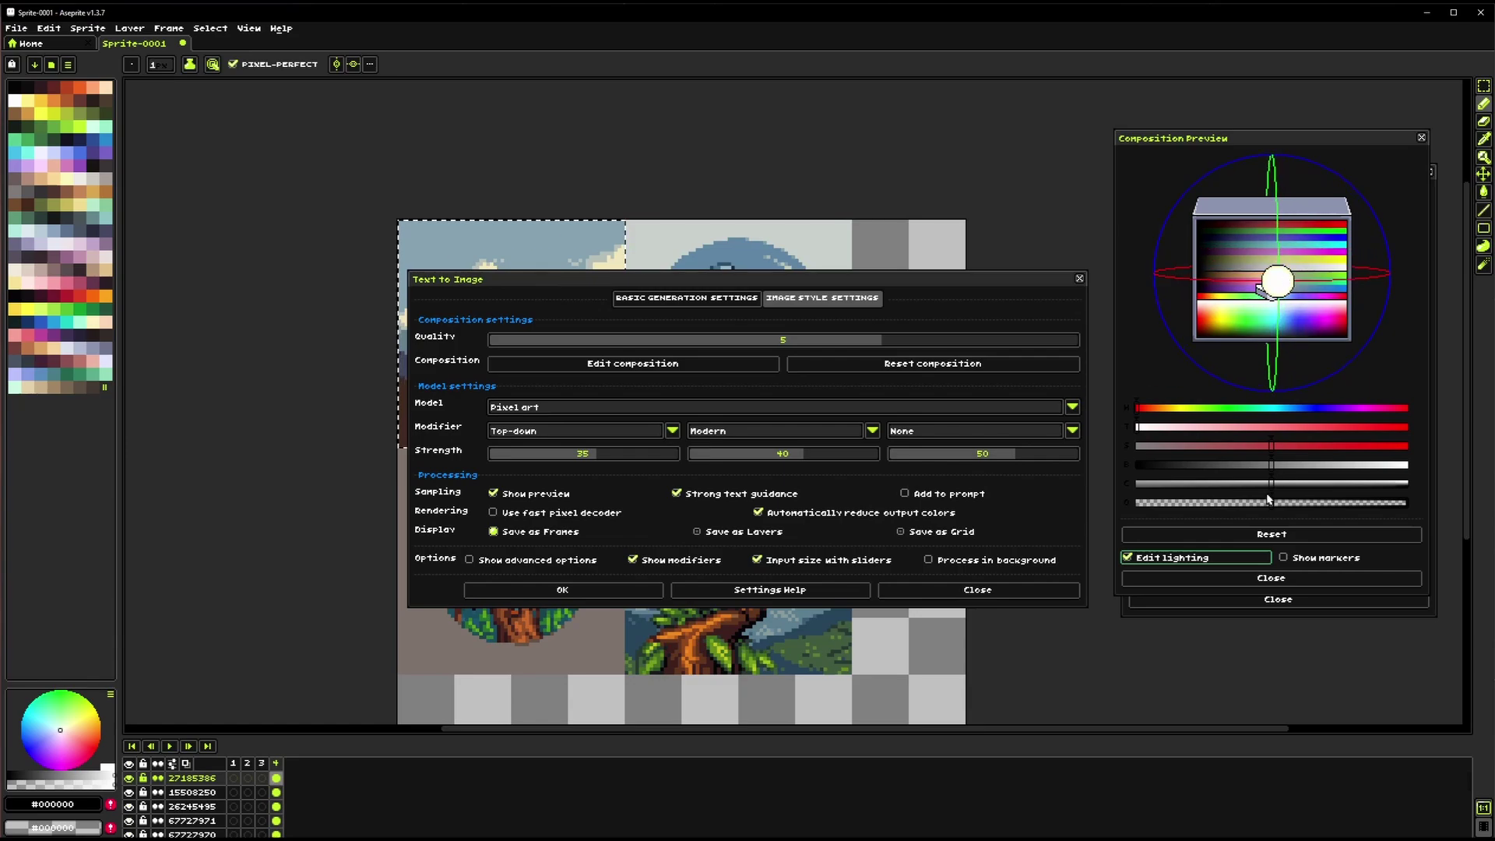
click(1129, 557)
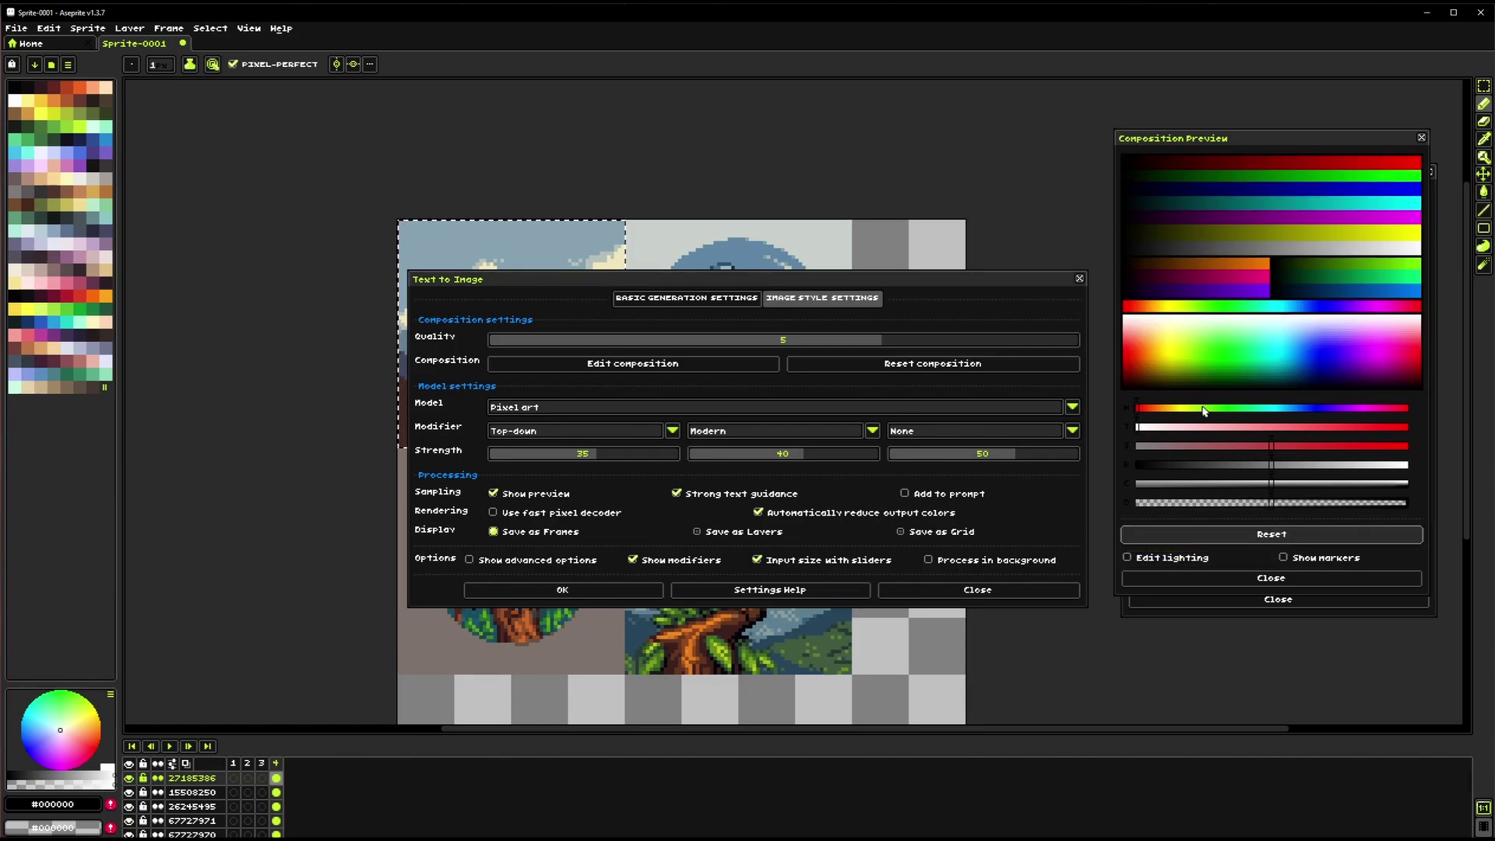
Tint the composition strongly green and generate one 64x64 raven image
mouse_move(1215, 410)
mouse_down()
mouse_move(1345, 435)
mouse_move(1289, 452)
mouse_move(1305, 453)
mouse_up()
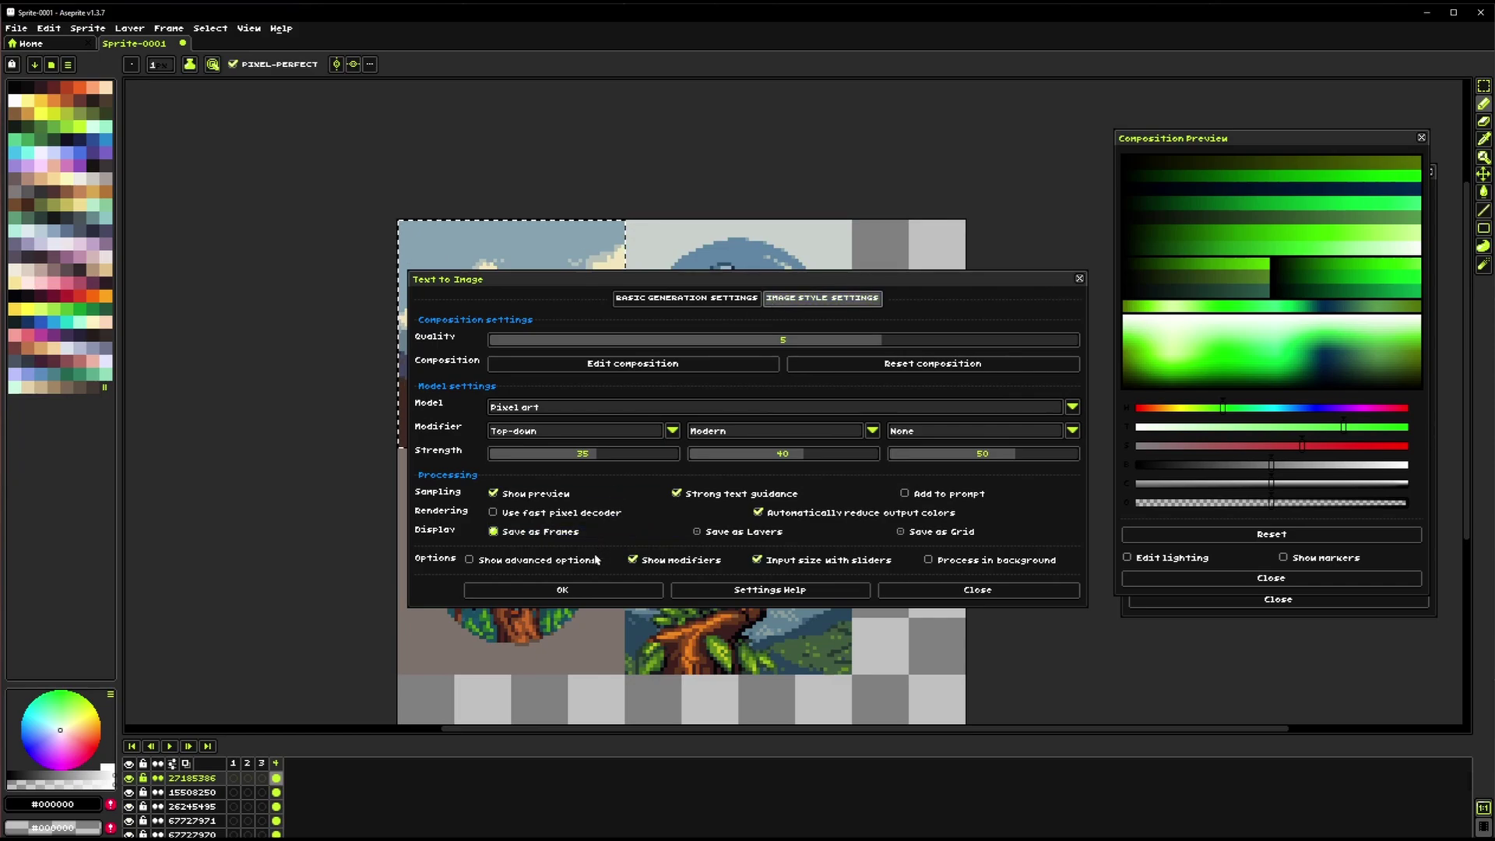
click(597, 584)
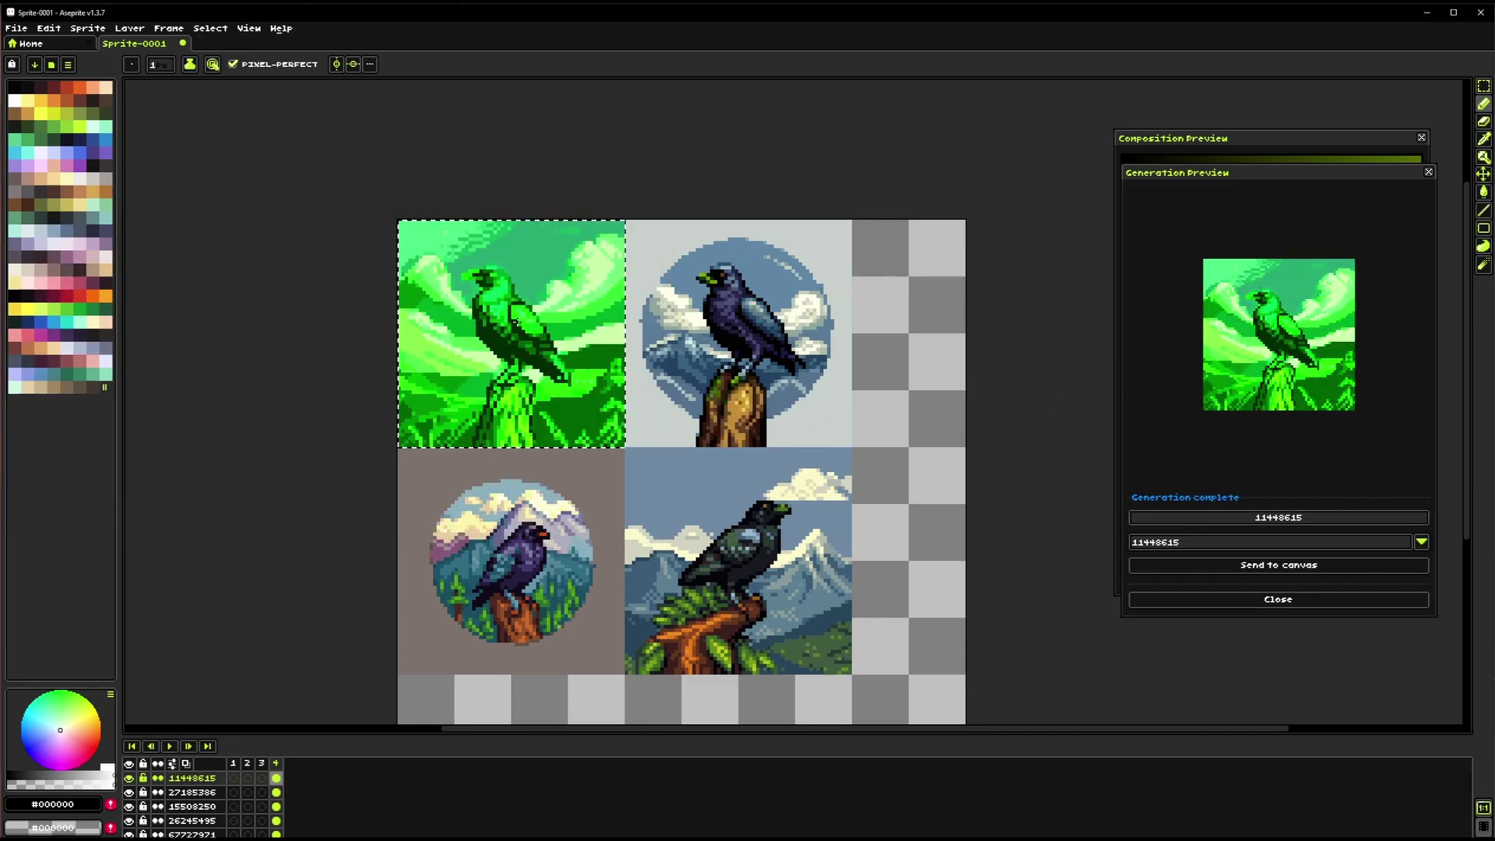
Change the composition to a moderate purple tint, generate another 64x64 raven image and view it up close
click(1262, 145)
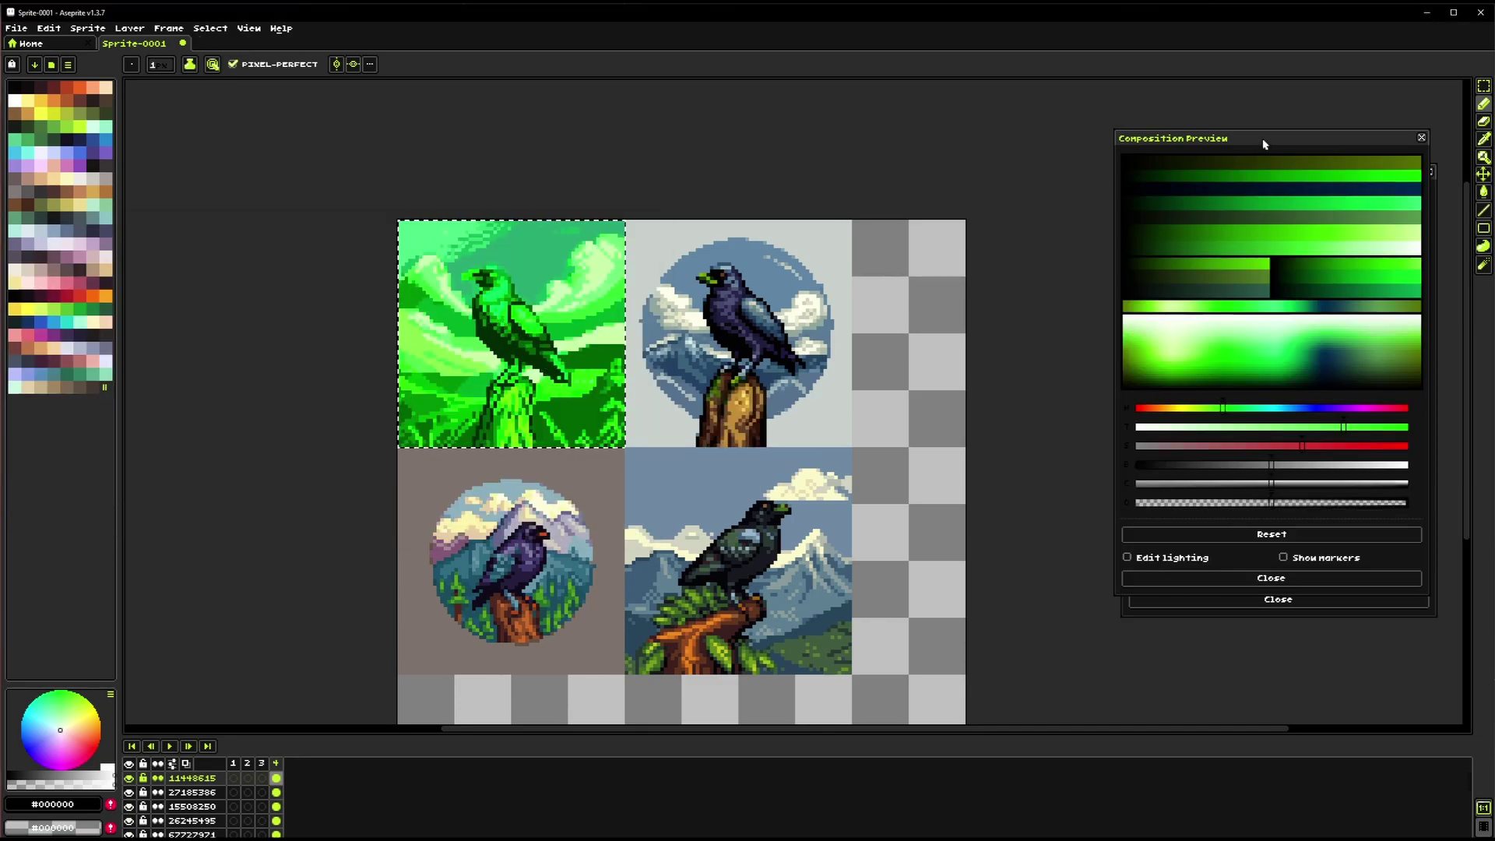
drag(1301, 445, 1273, 454)
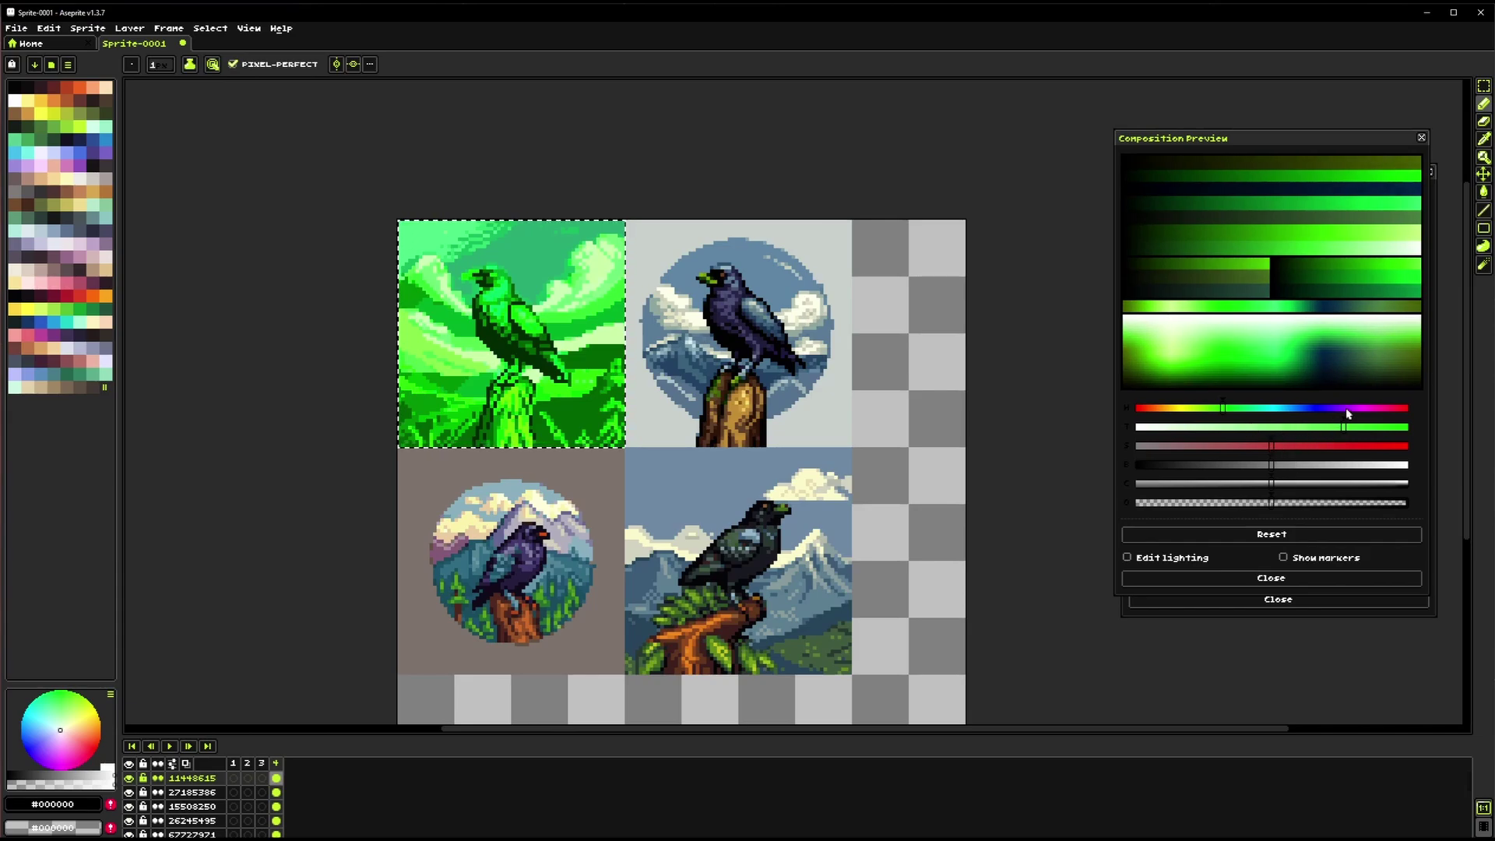
drag(1346, 407, 1242, 432)
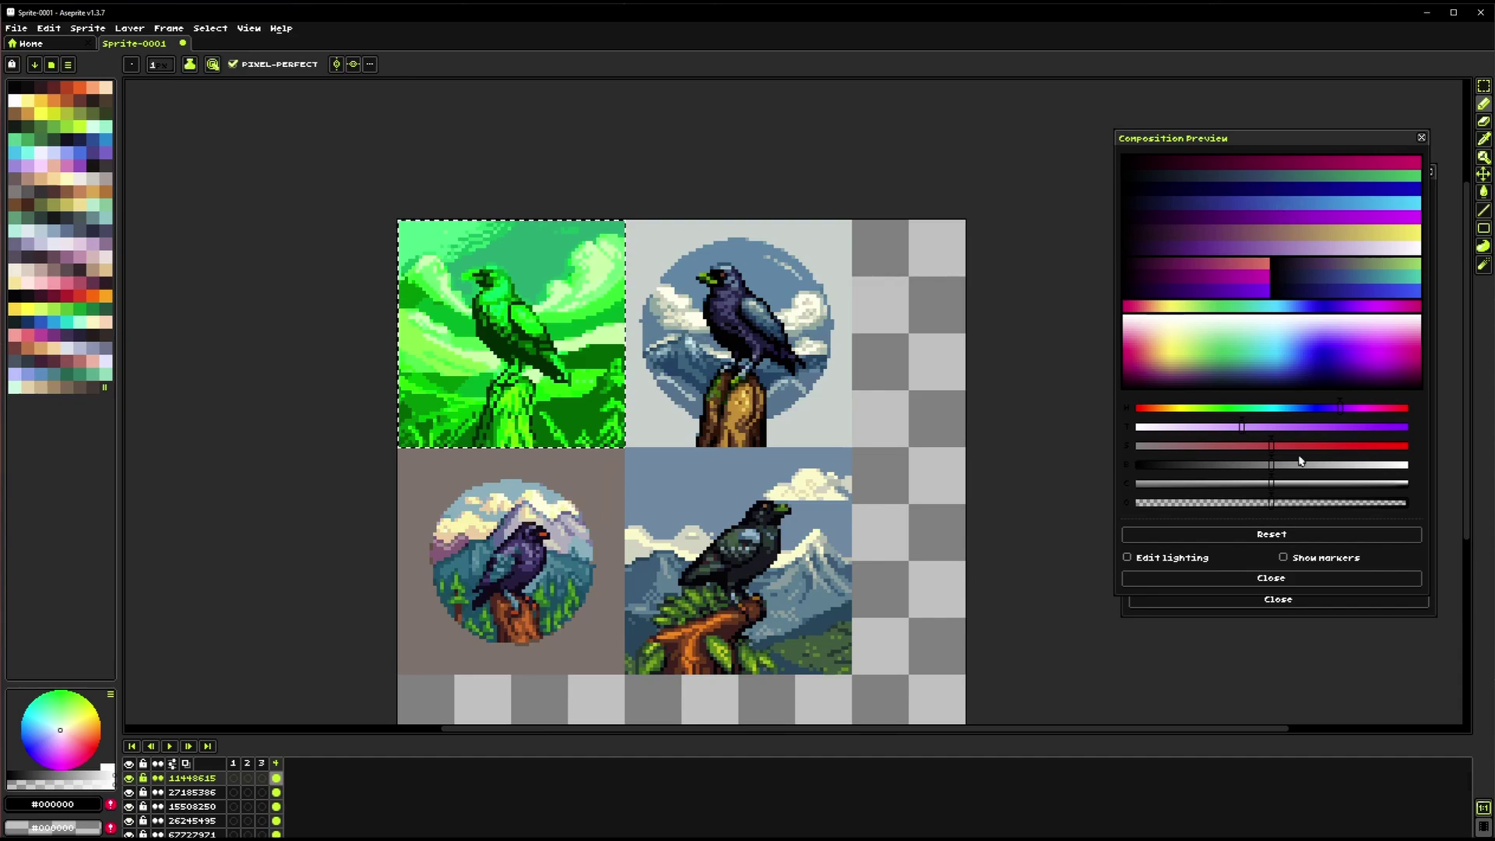
click(87, 28)
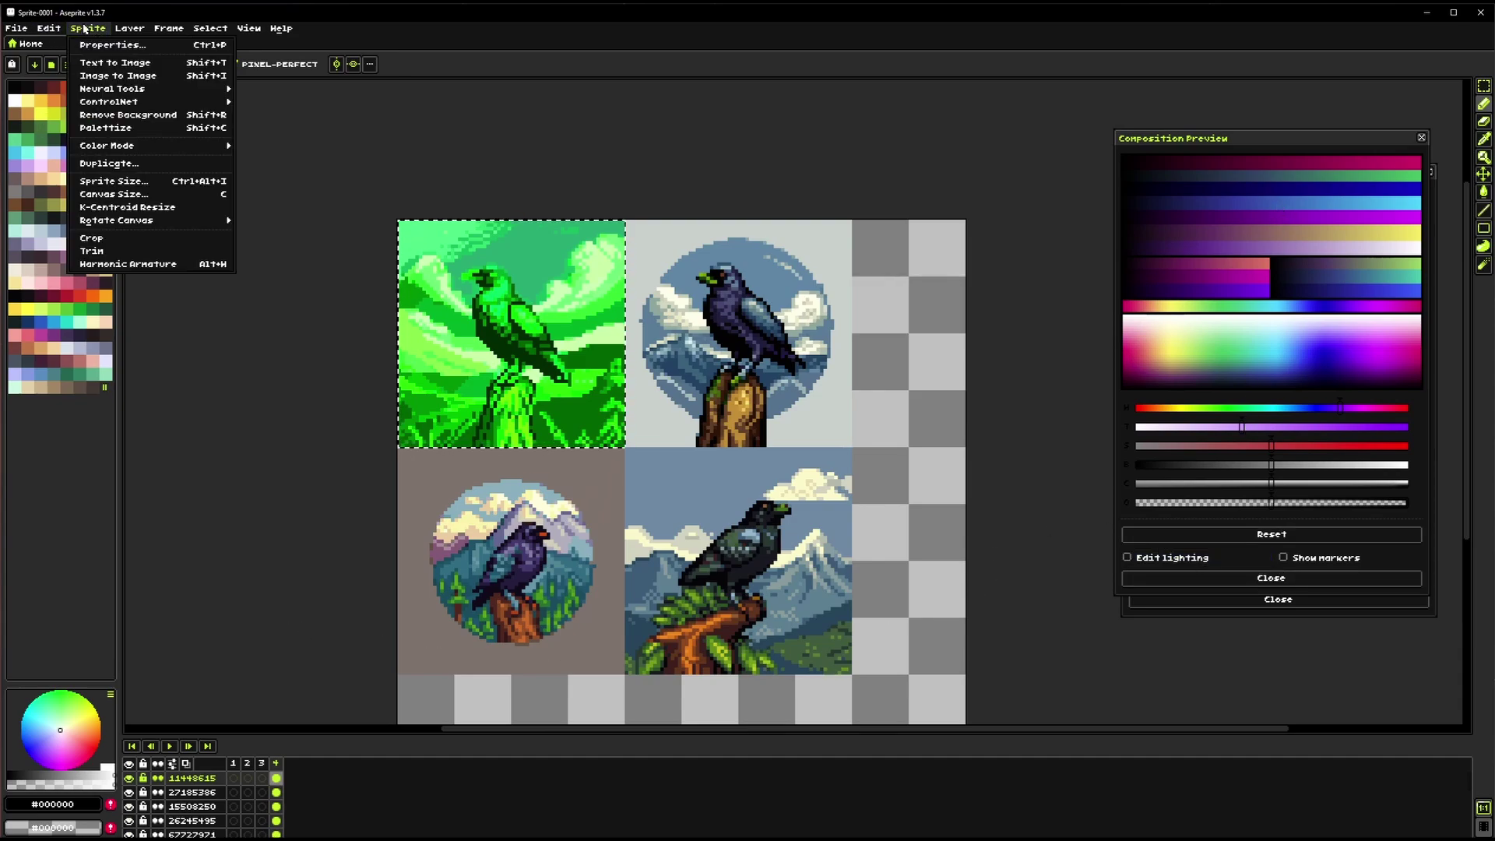
click(109, 53)
click(591, 591)
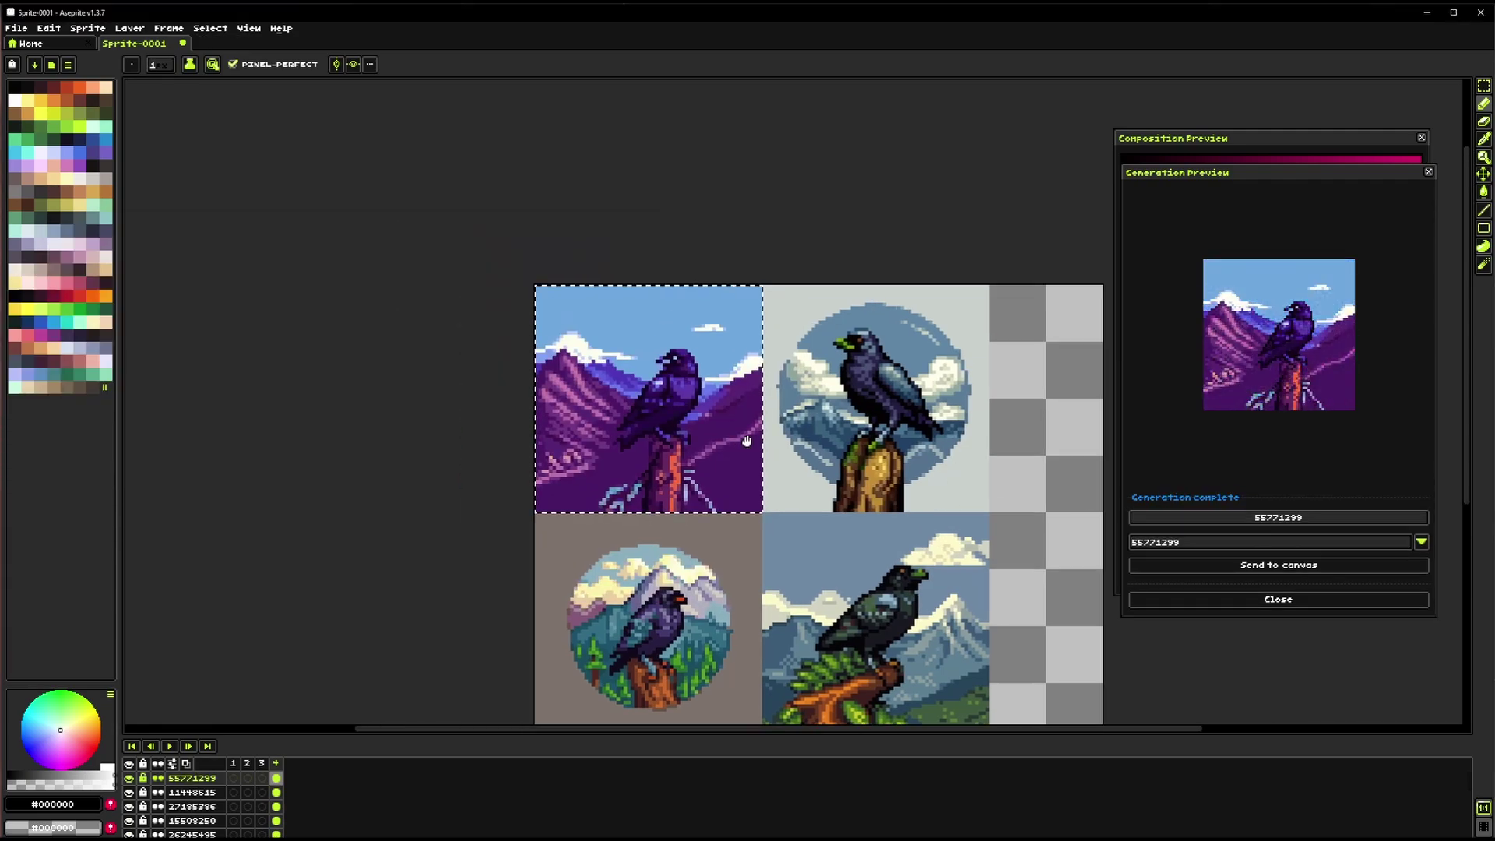
scroll(684, 410, up, 1)
scroll(722, 474, right, 1)
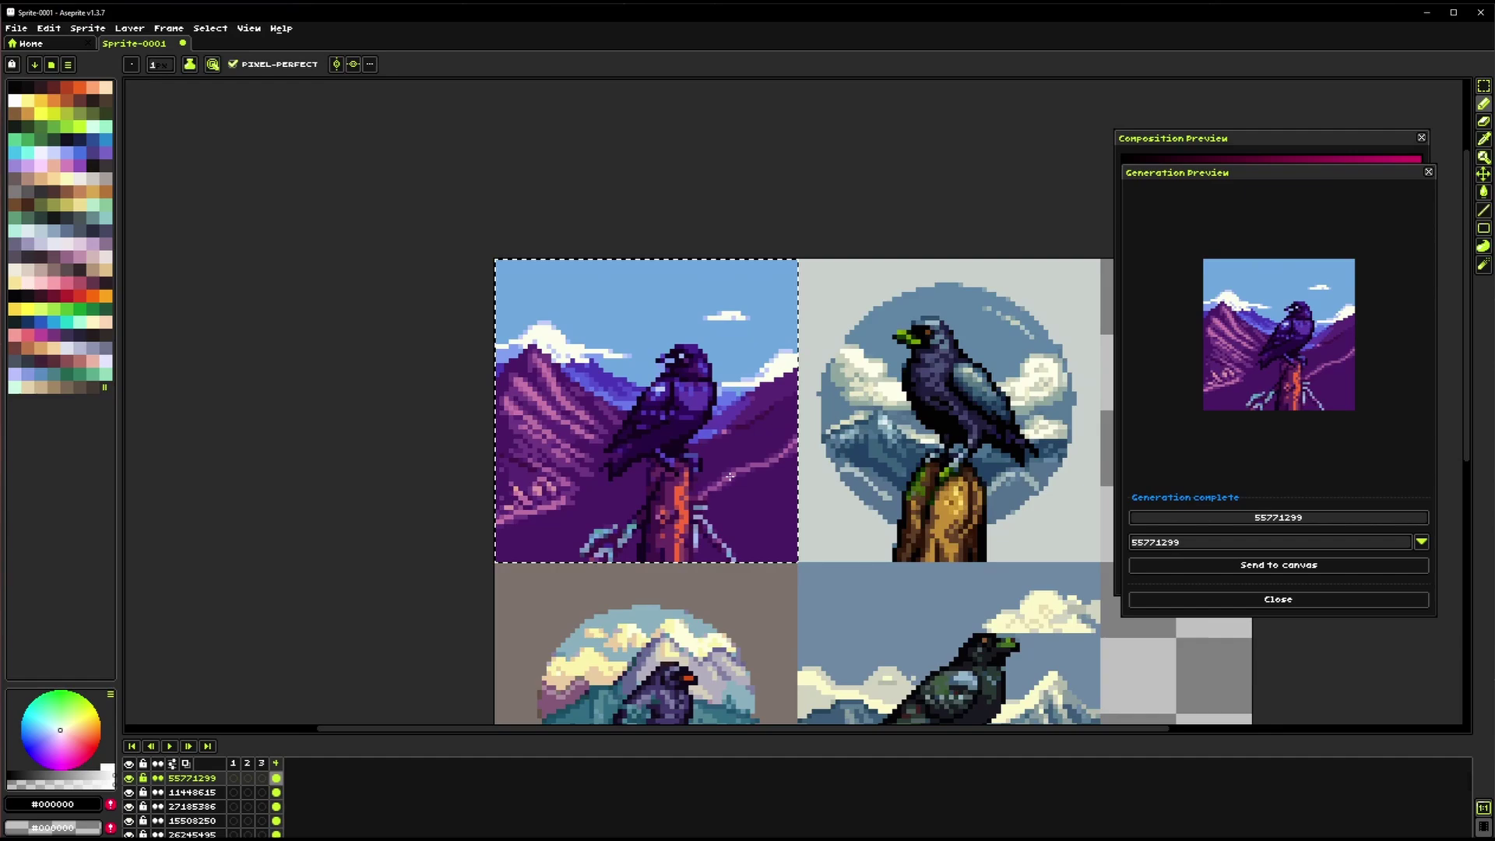
Restore the composition's neutral colours and close the Composition Preview
click(1277, 139)
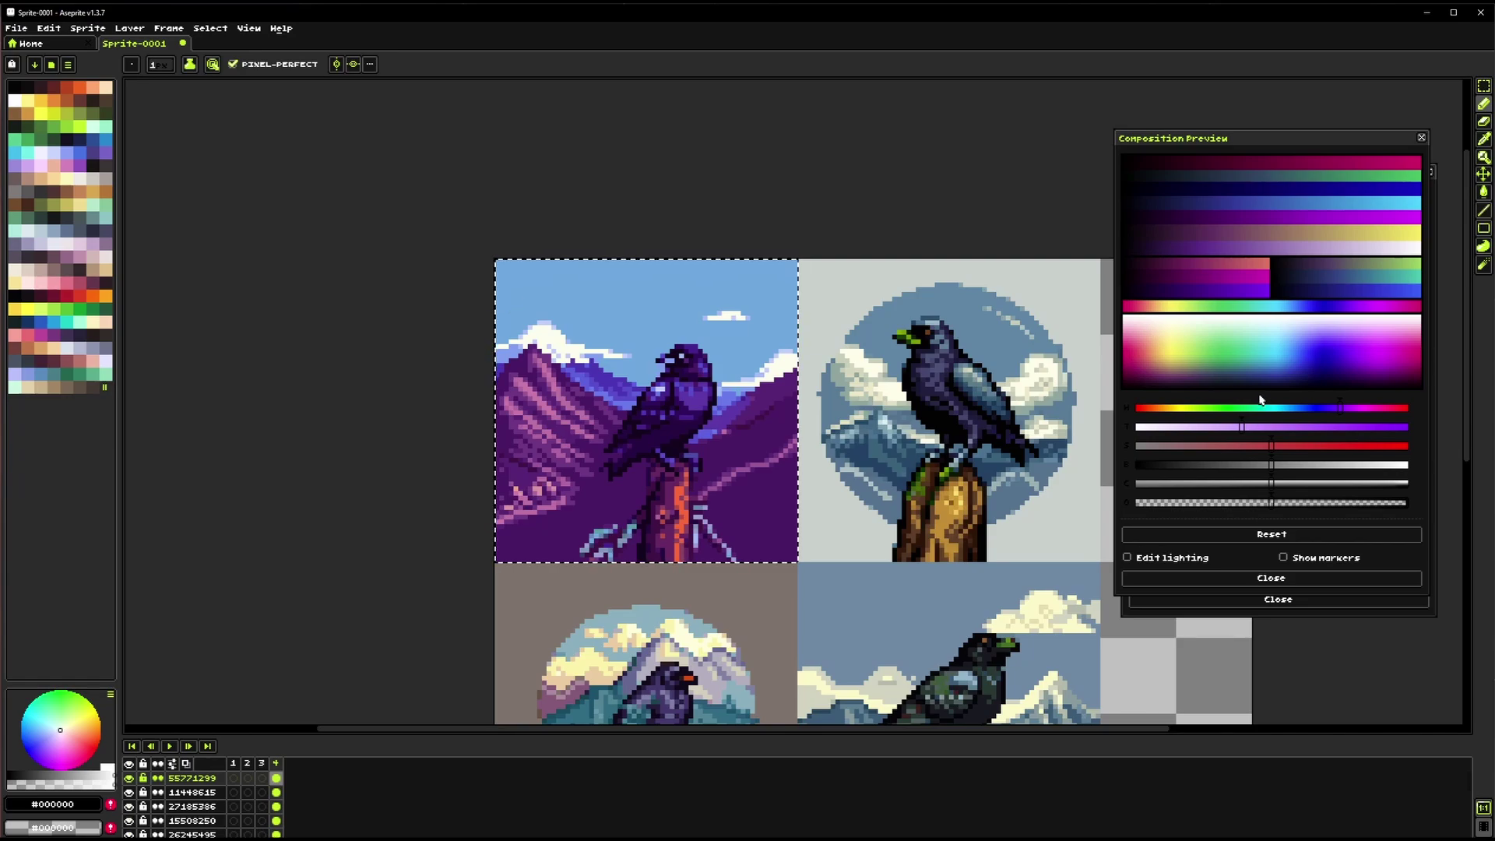
mouse_move(1243, 427)
mouse_down()
mouse_move(1136, 429)
mouse_move(1135, 409)
mouse_up()
click(1150, 409)
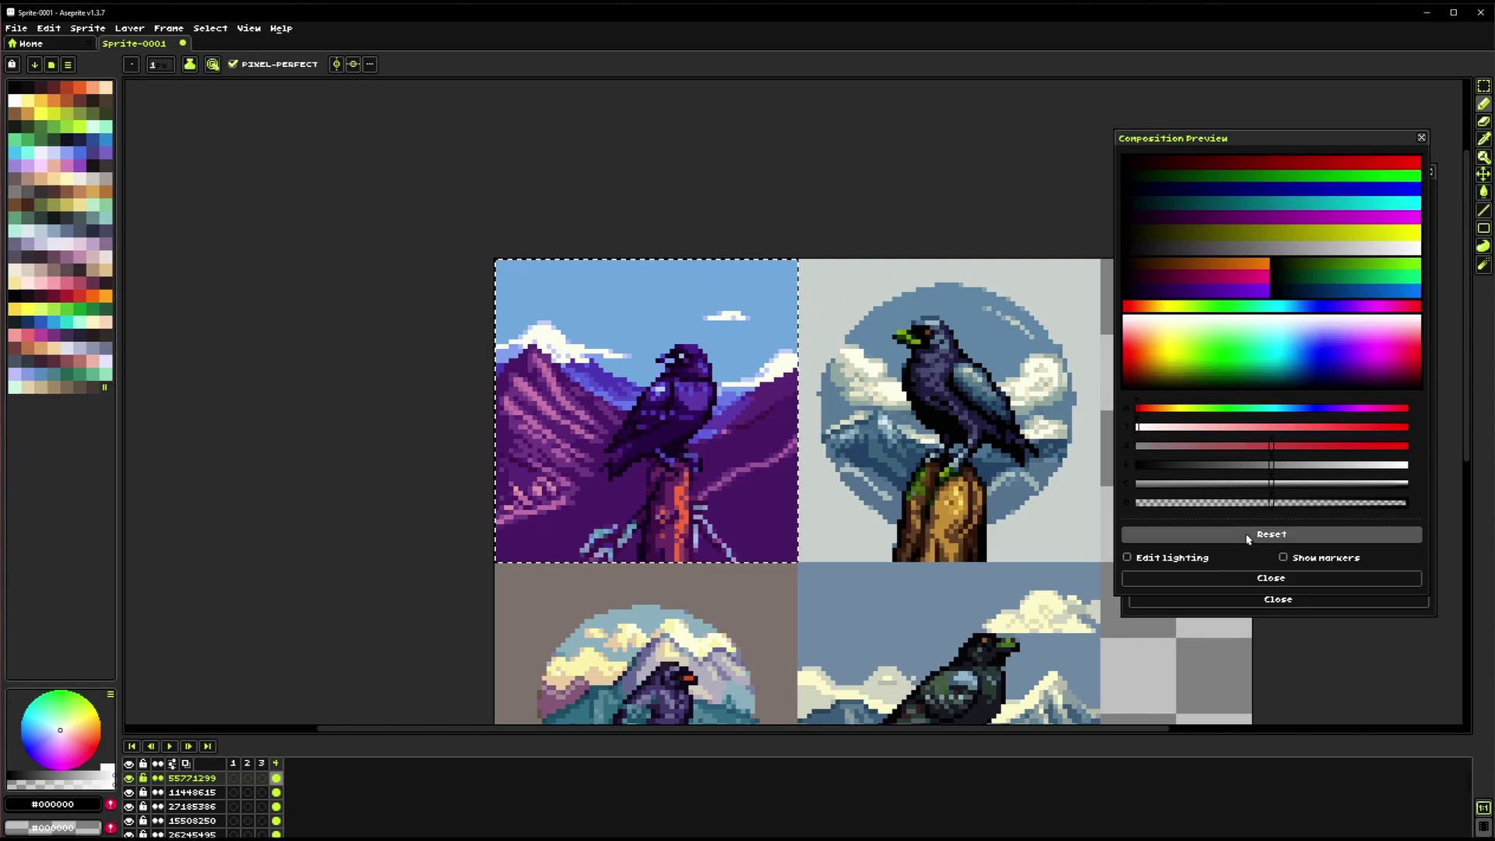
click(1270, 577)
Review the available models in the Text to Image style settings and keep Pixel art selected
click(87, 28)
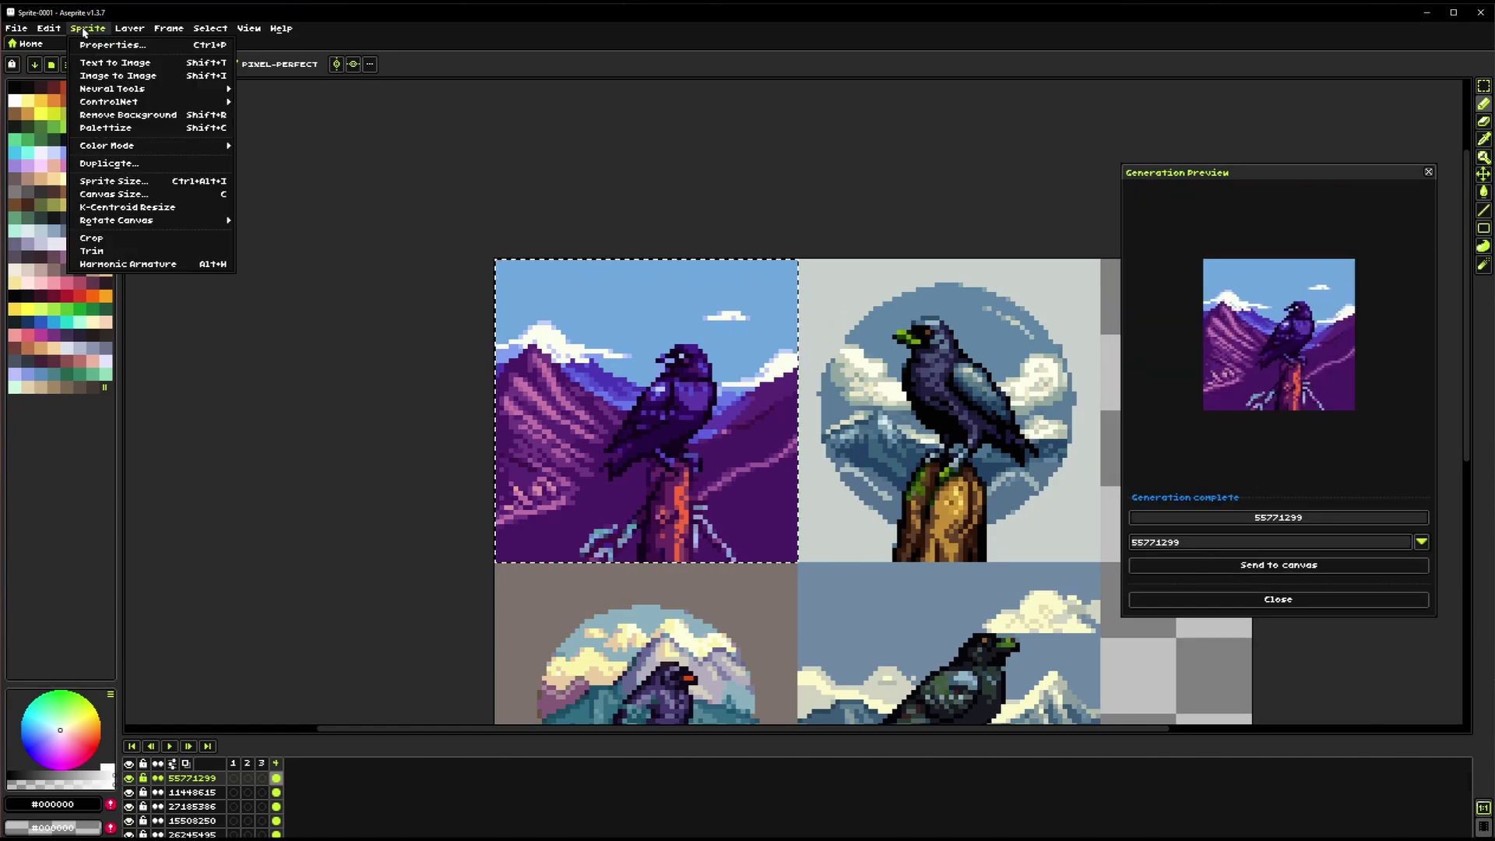
click(115, 62)
click(801, 299)
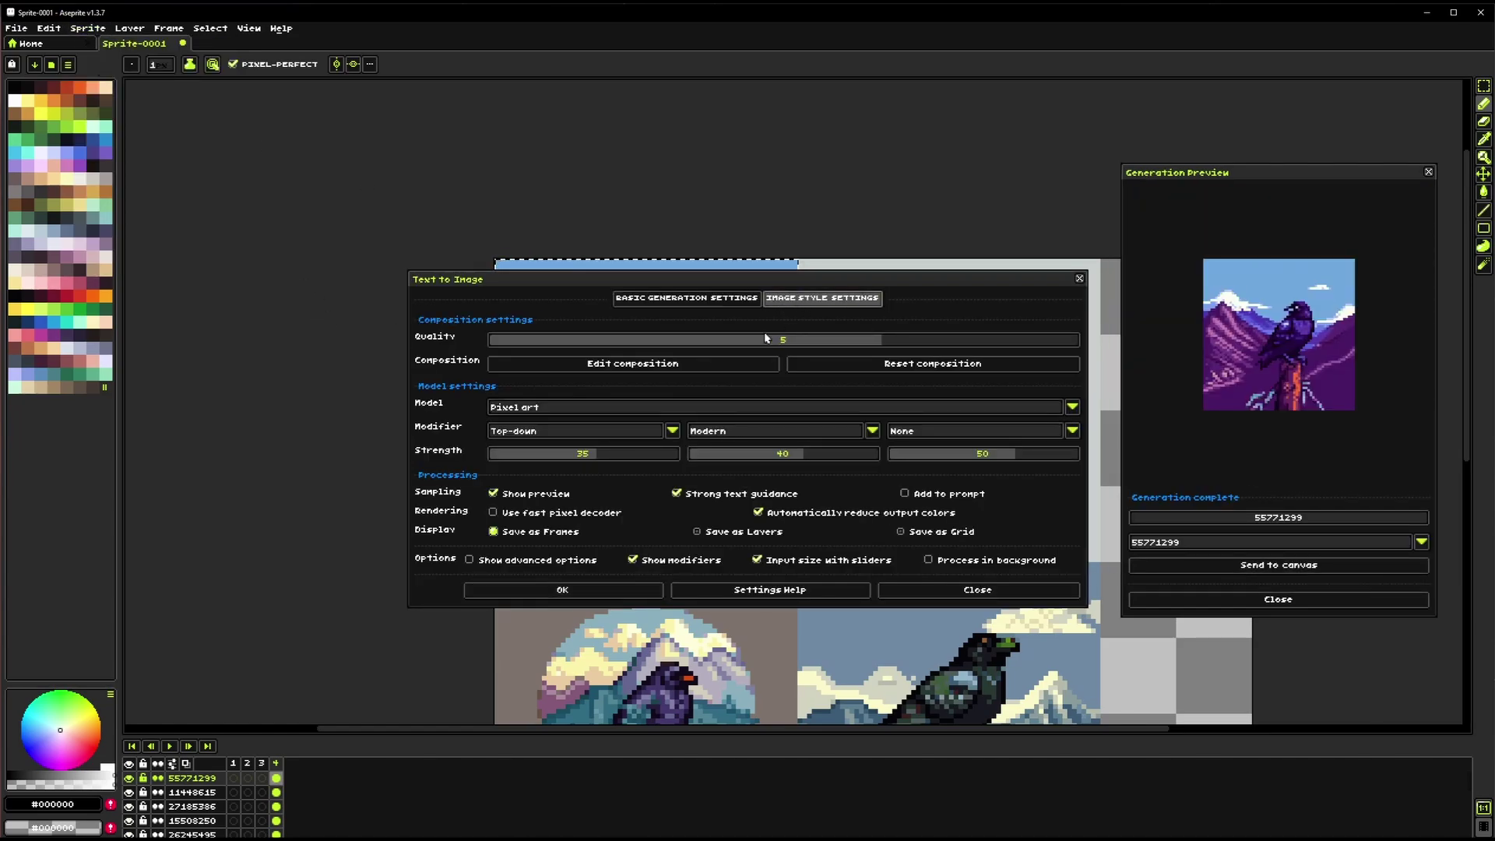
click(539, 408)
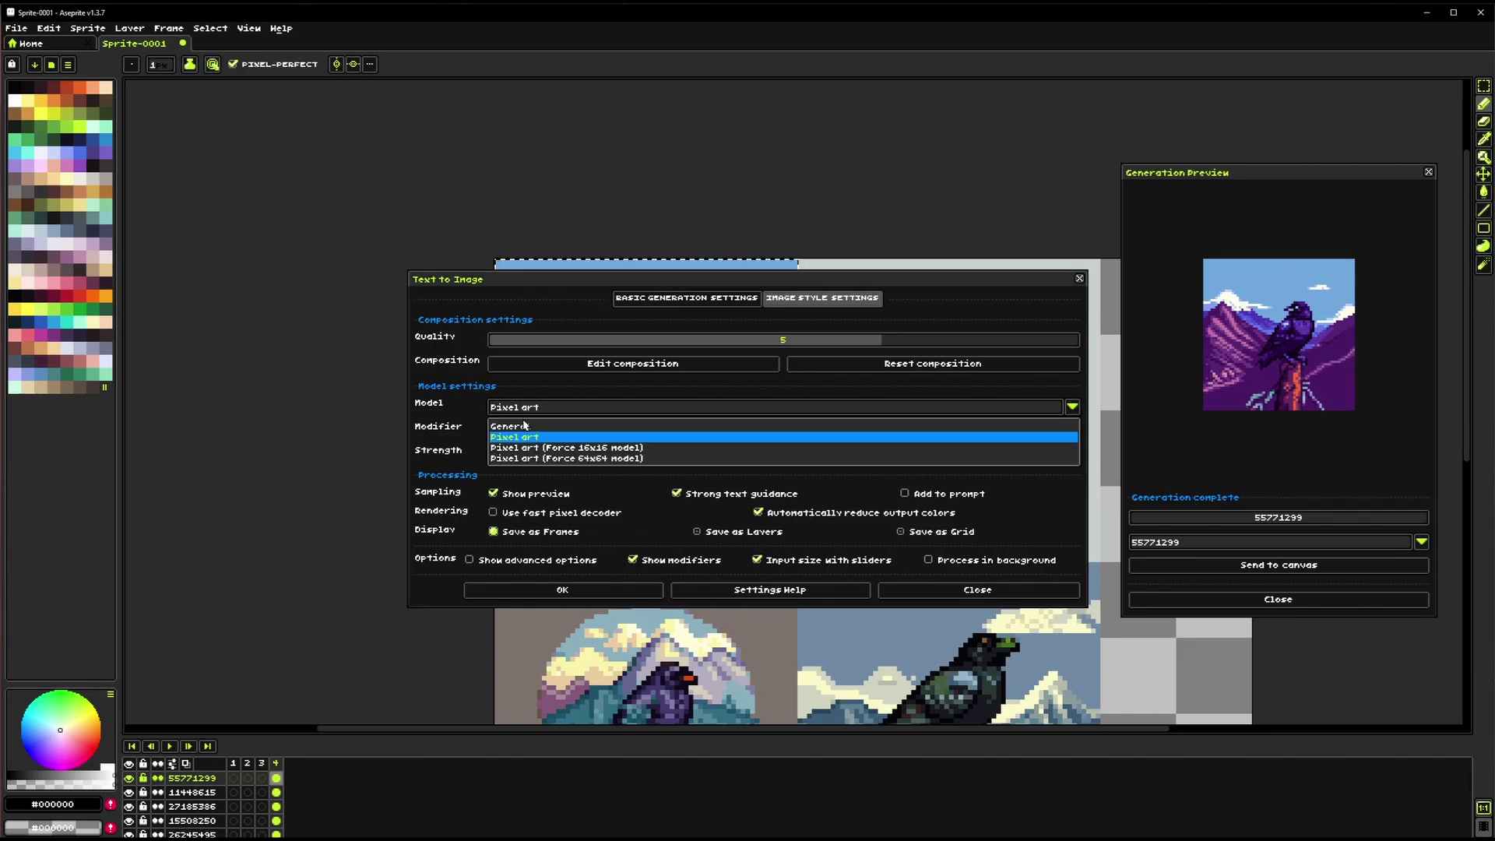
click(567, 407)
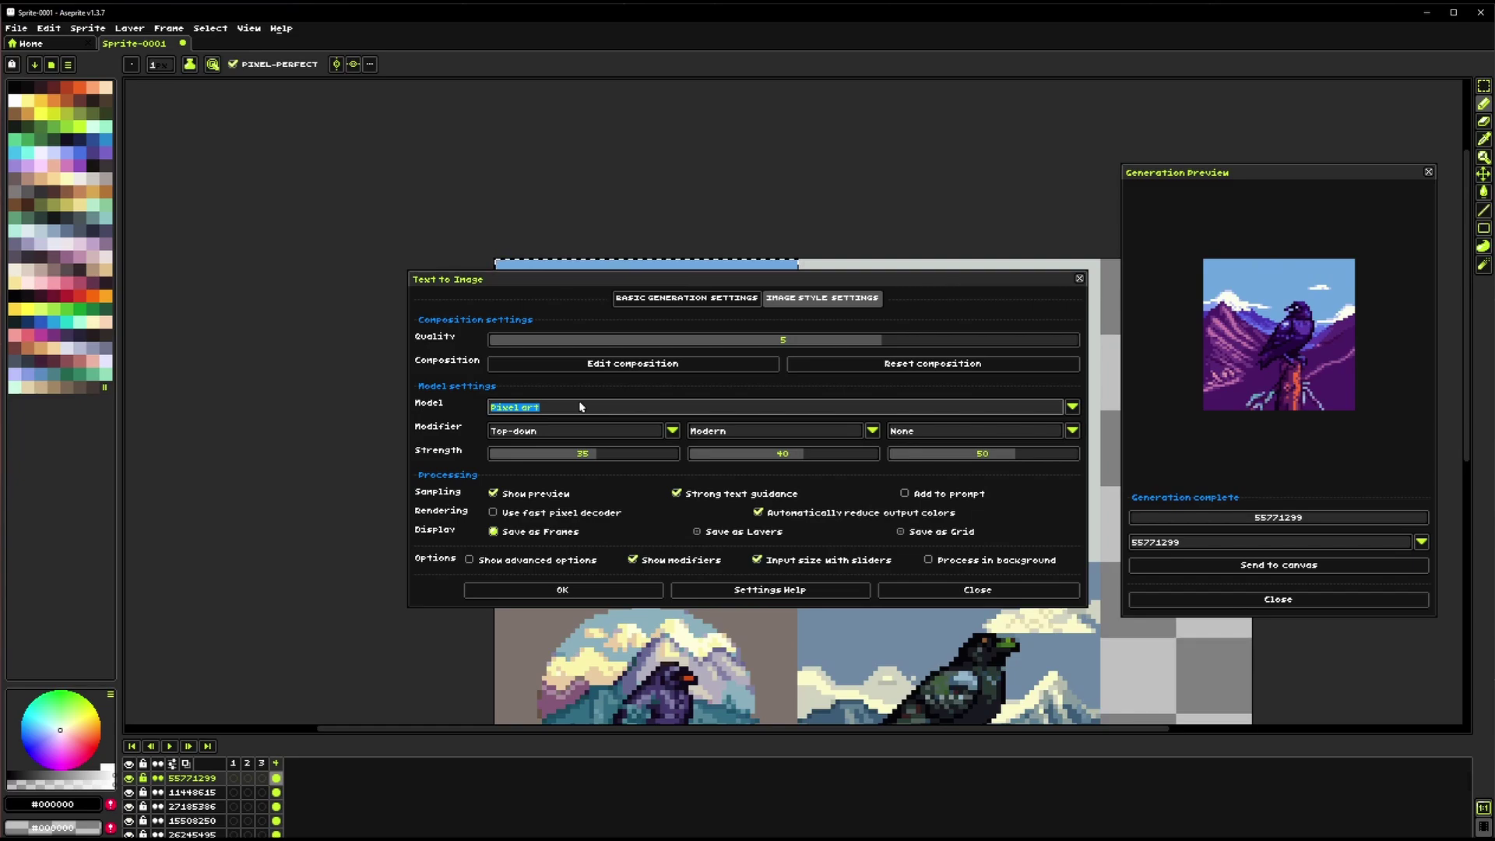
Set the Text to Image size to 16x16 and return to the image style settings
click(686, 298)
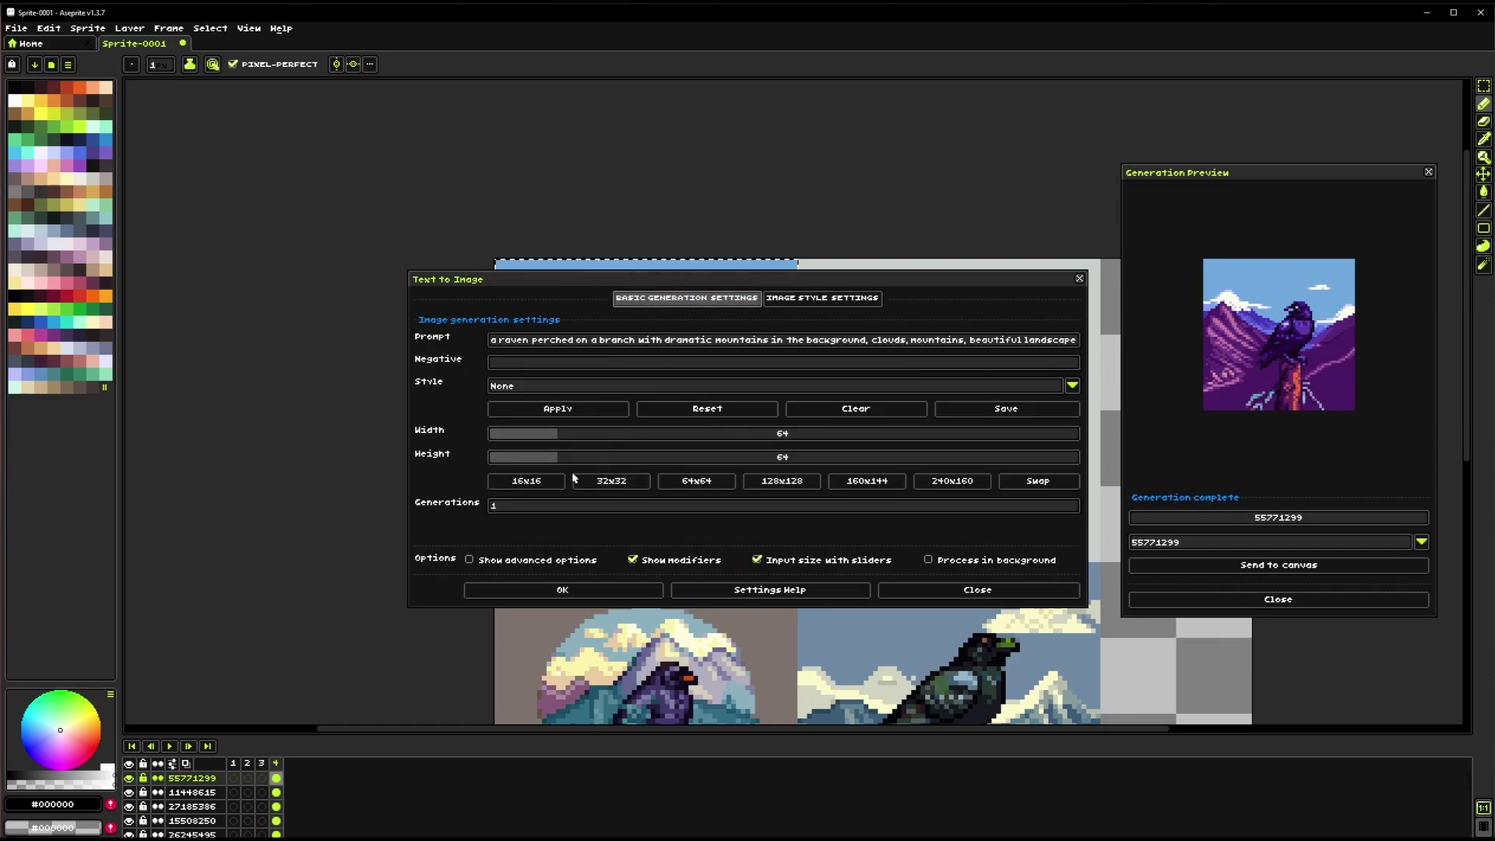
click(517, 487)
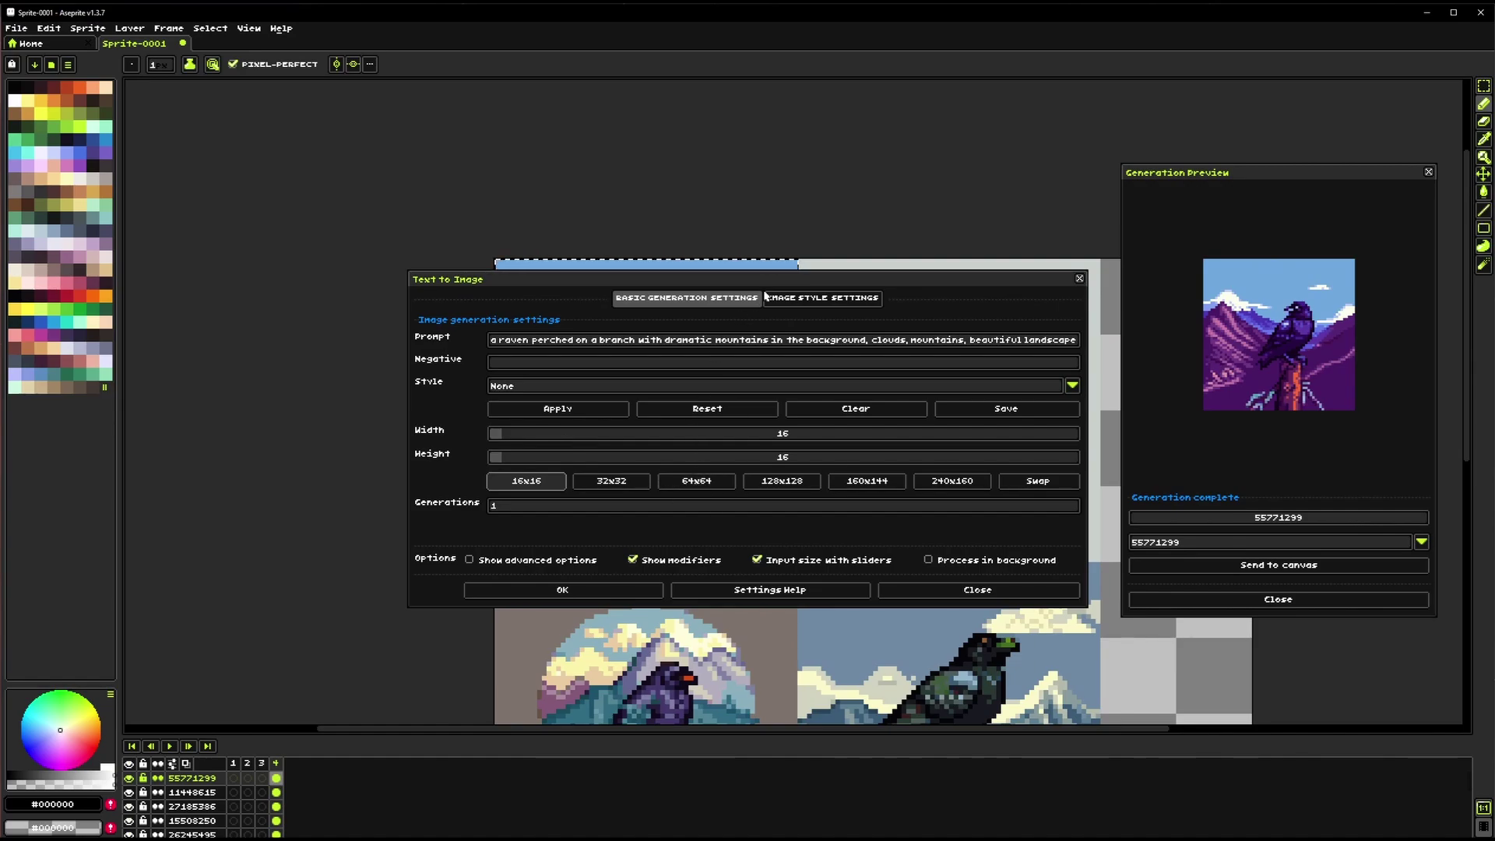
click(799, 300)
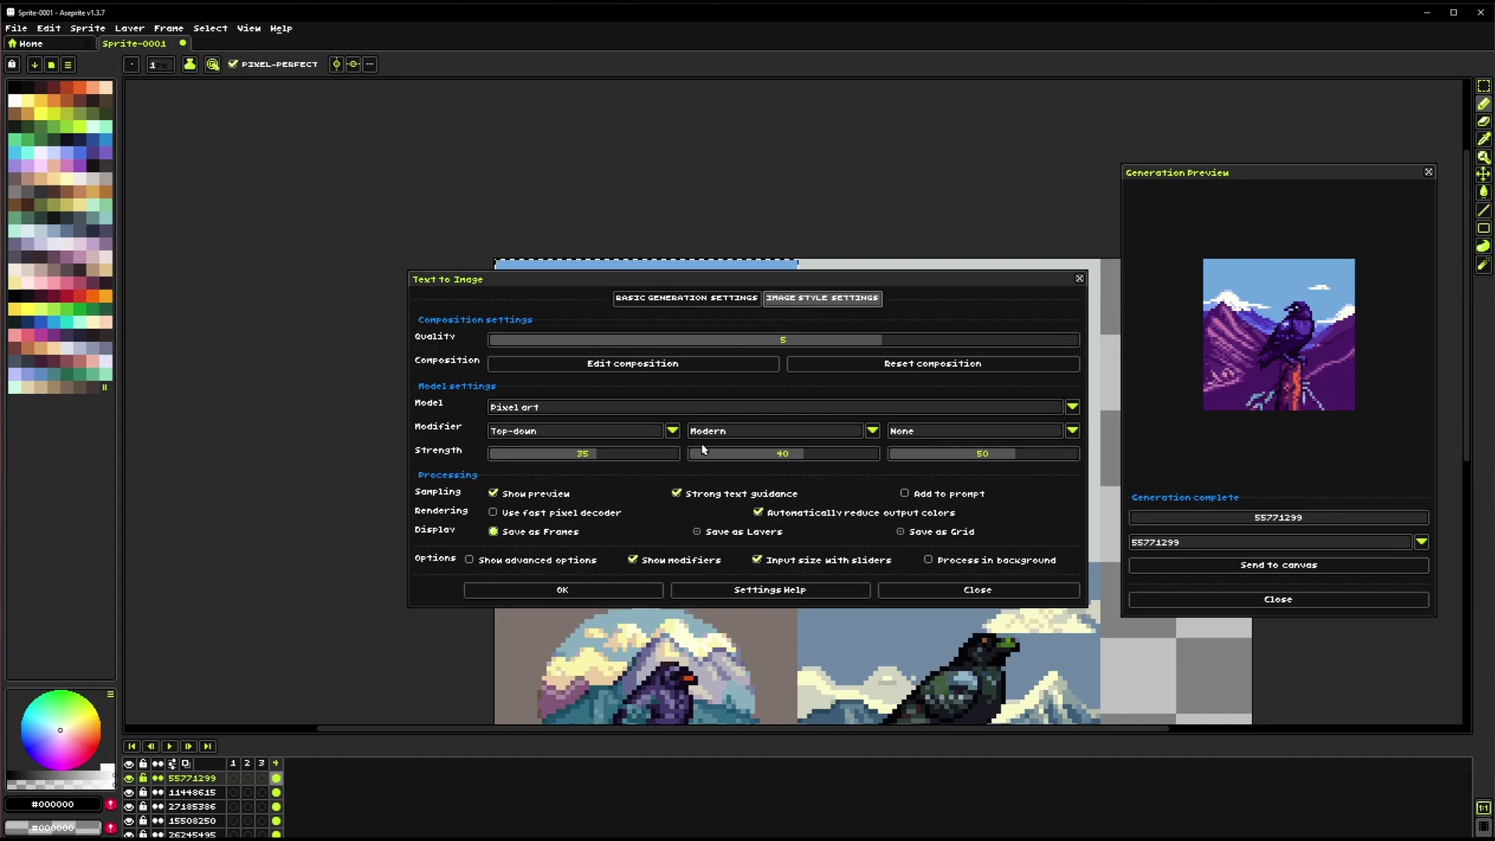
Review the model and first modifier options in the image style settings, keeping Pixel art and Top-down selected
click(584, 408)
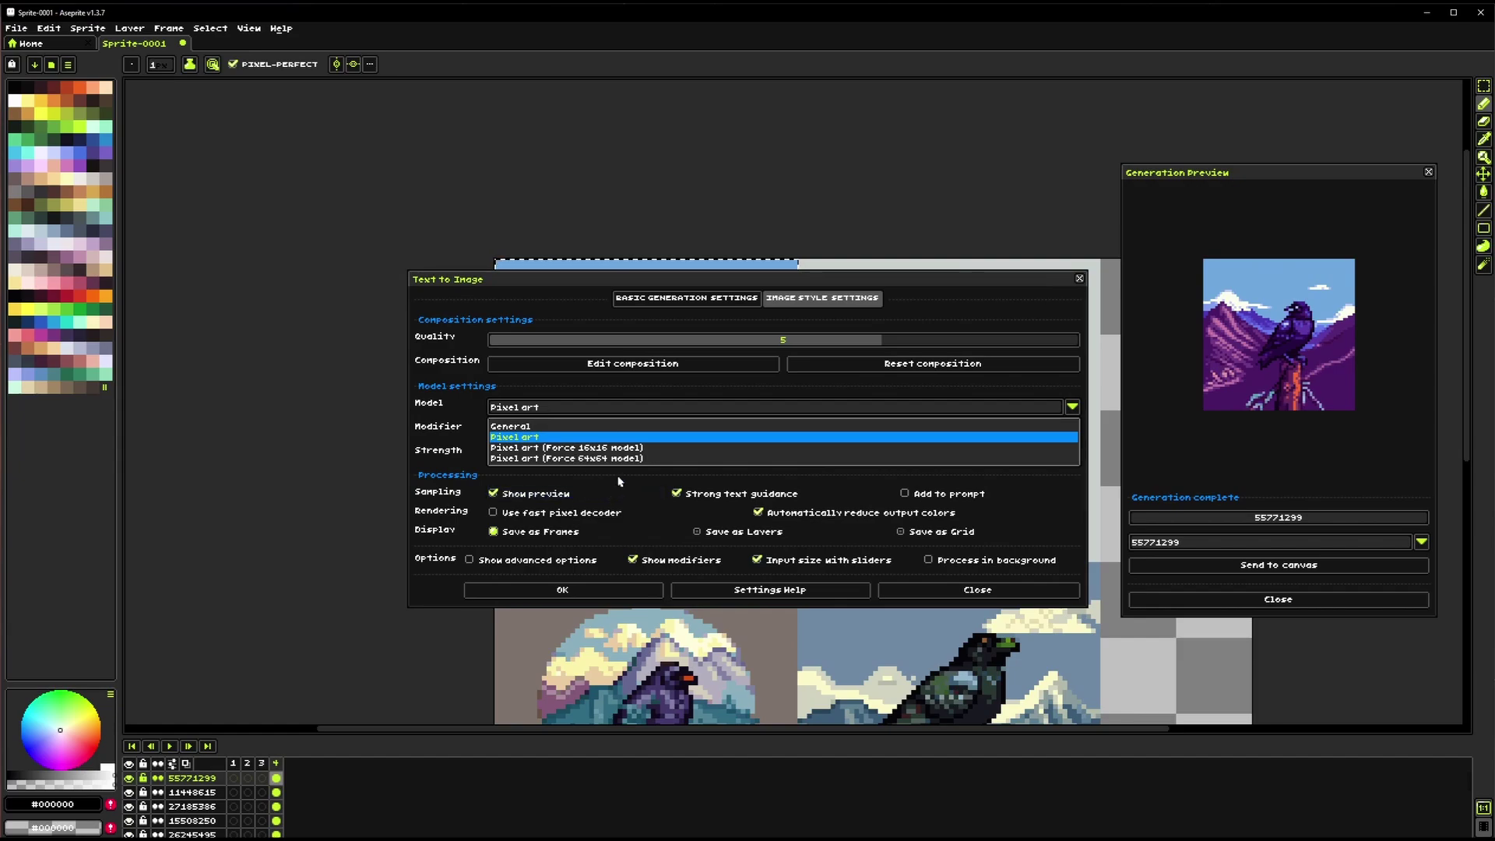
click(615, 471)
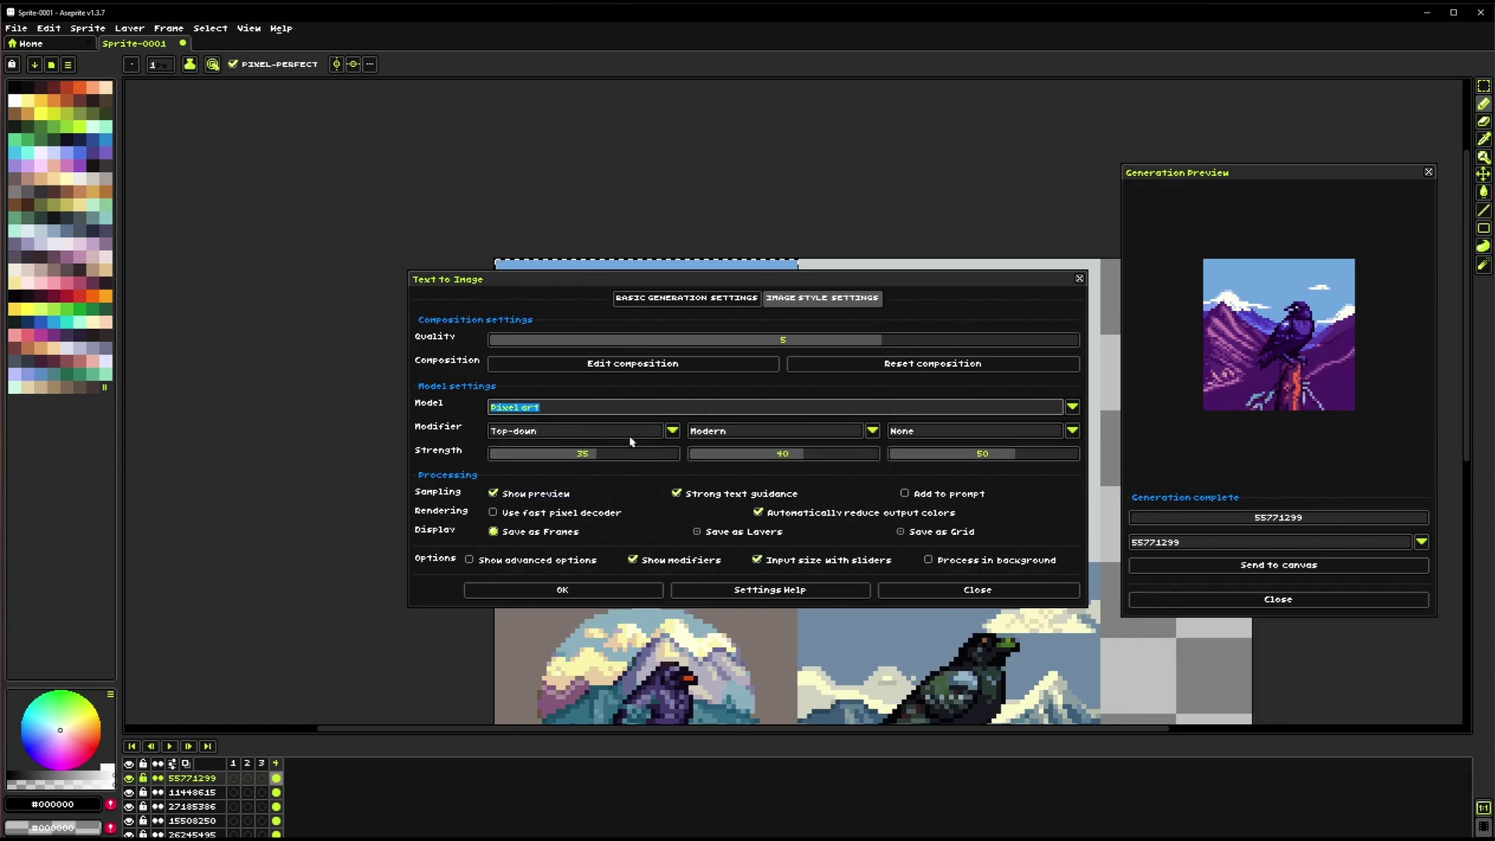
click(685, 297)
click(778, 299)
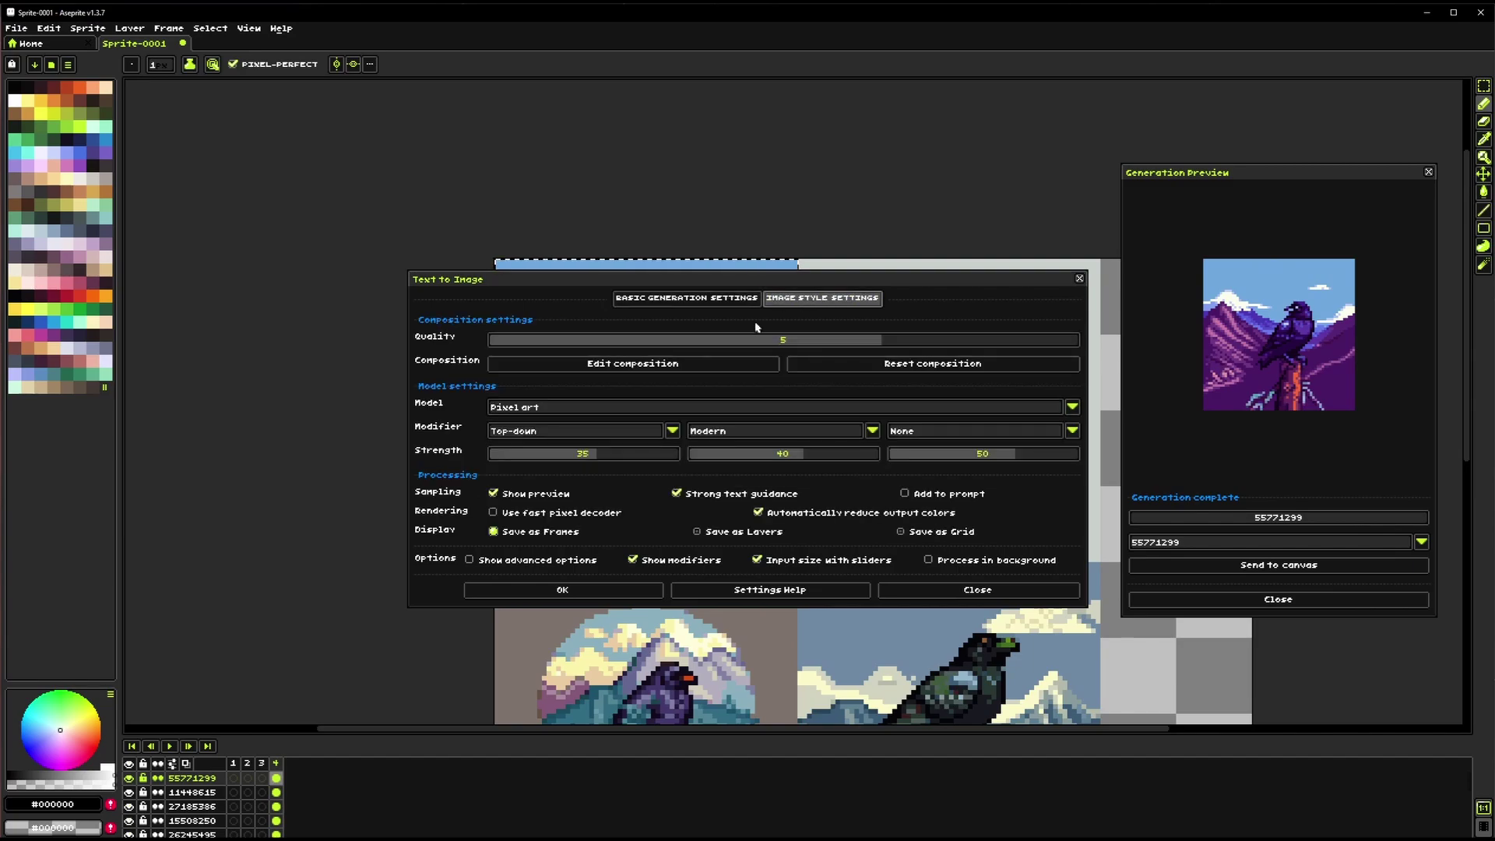
click(562, 431)
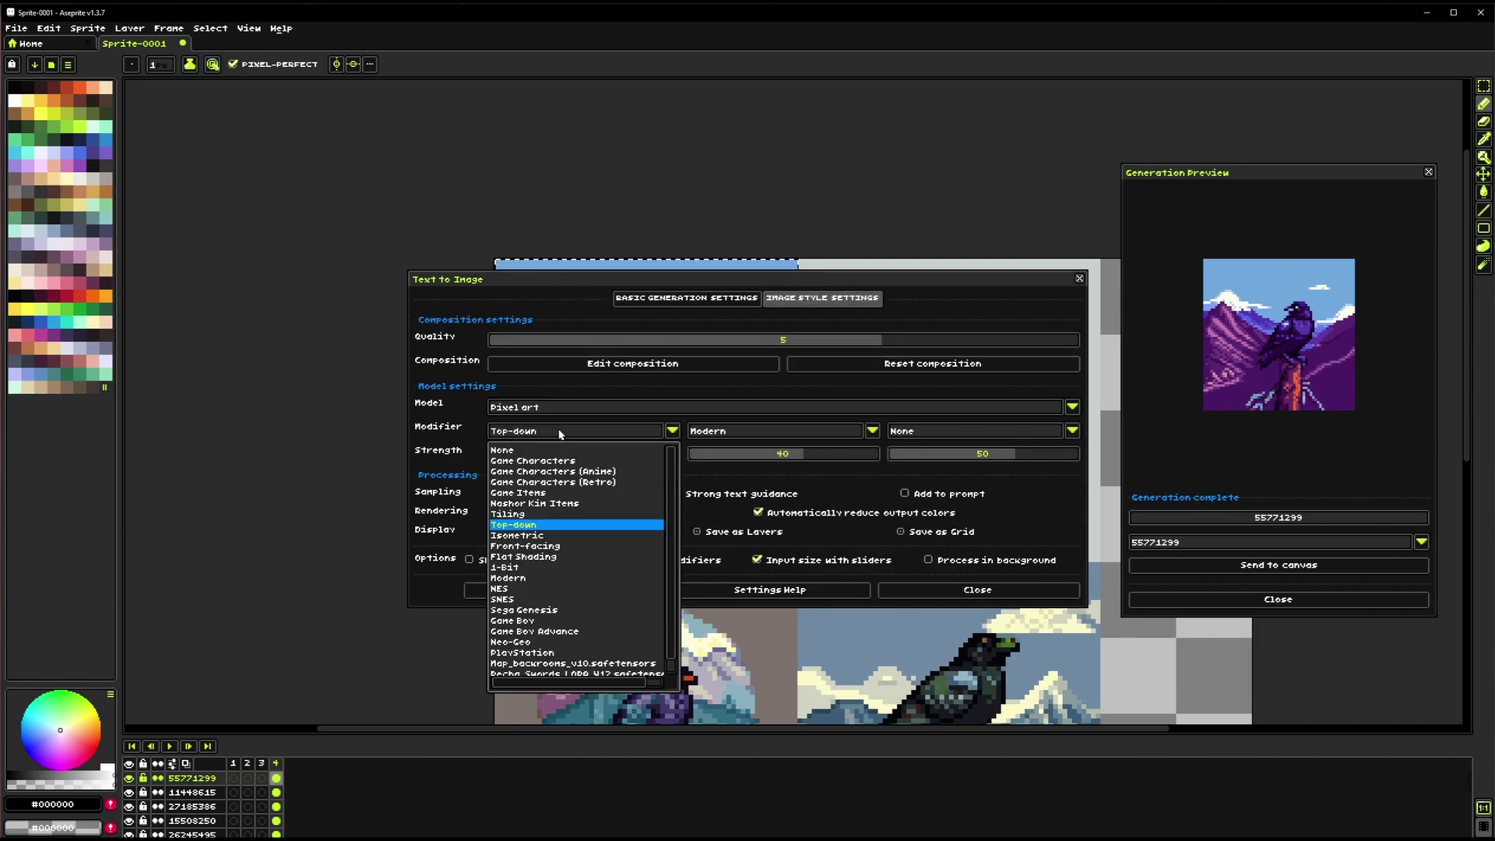
click(560, 431)
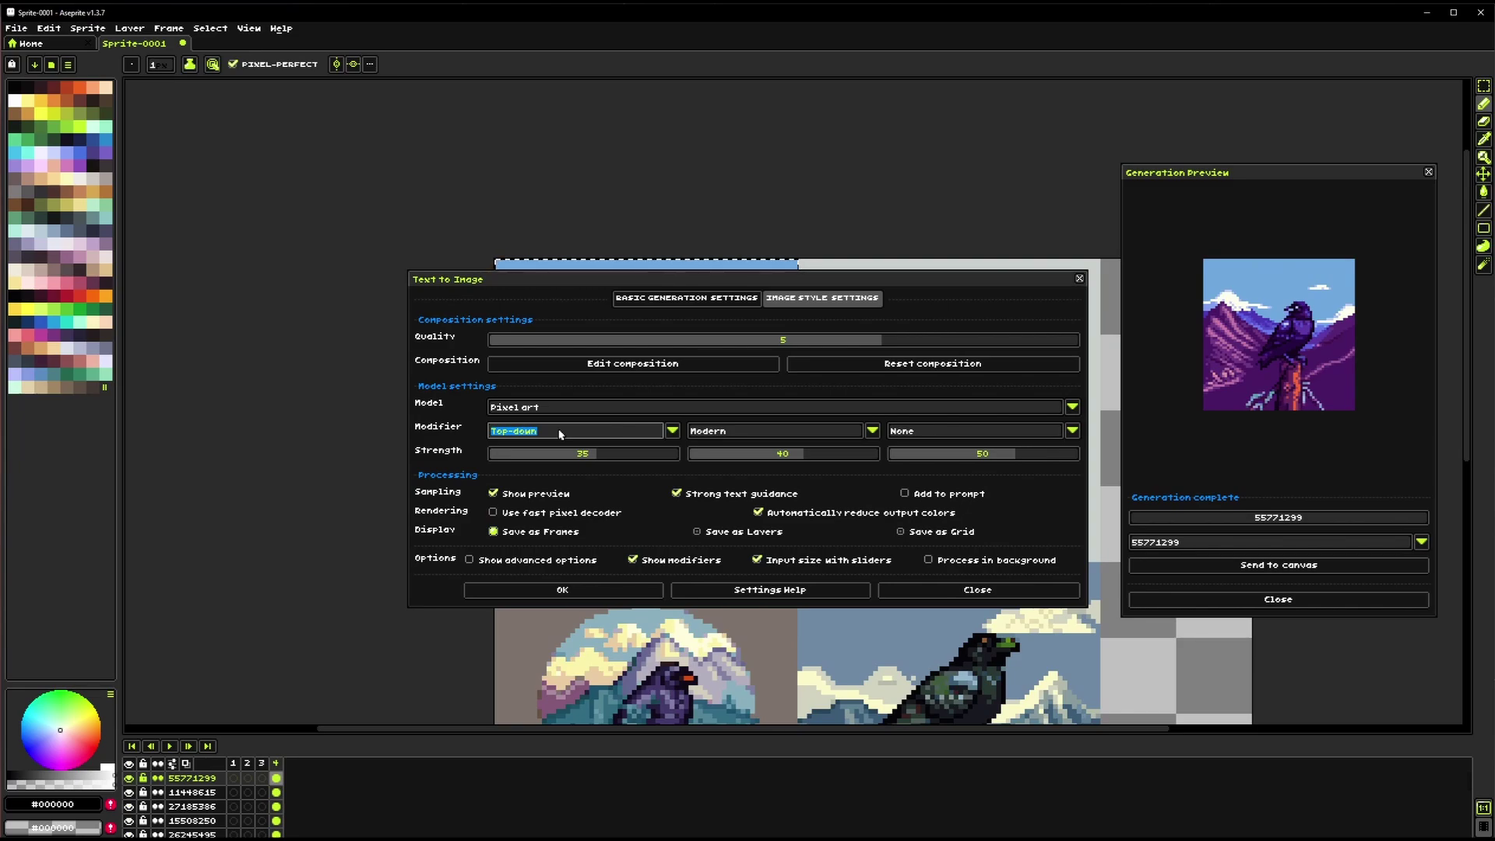
click(520, 409)
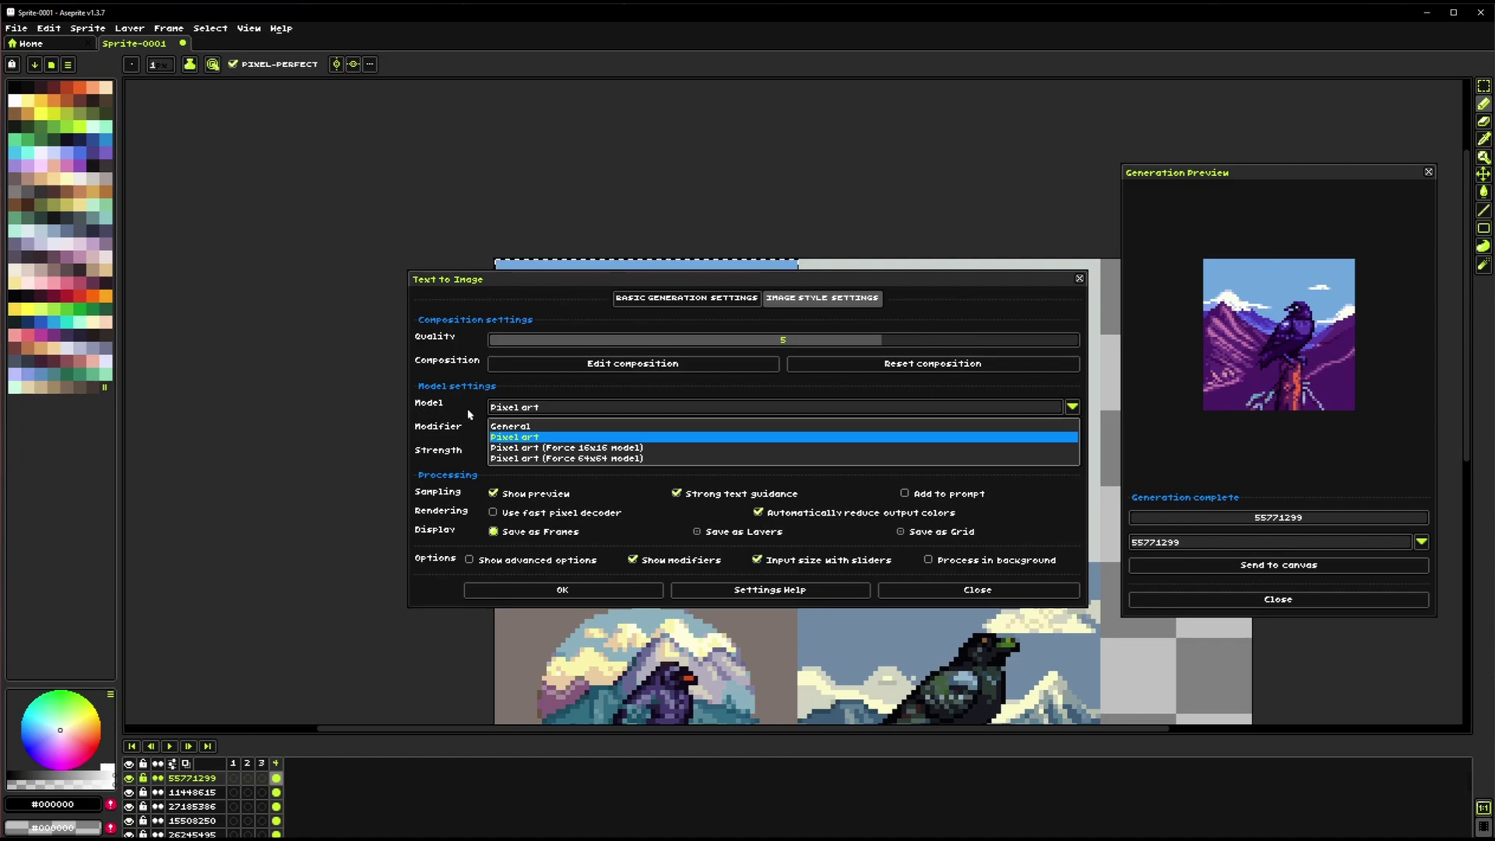
click(524, 411)
Browse the first modifier's options, try Isometric and switch back to Top-down
click(545, 432)
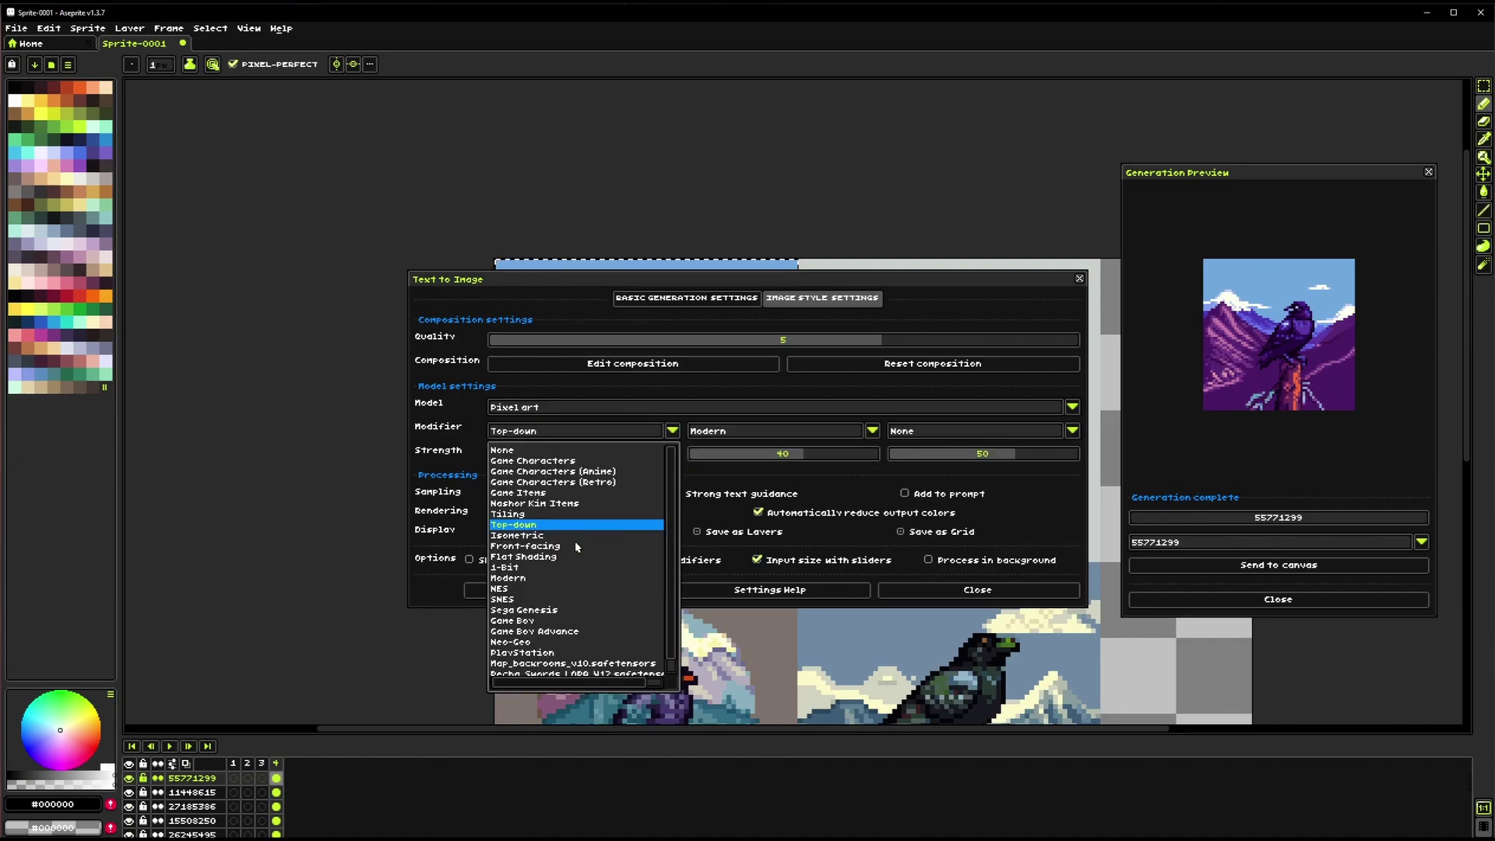
scroll(576, 545, down, 1)
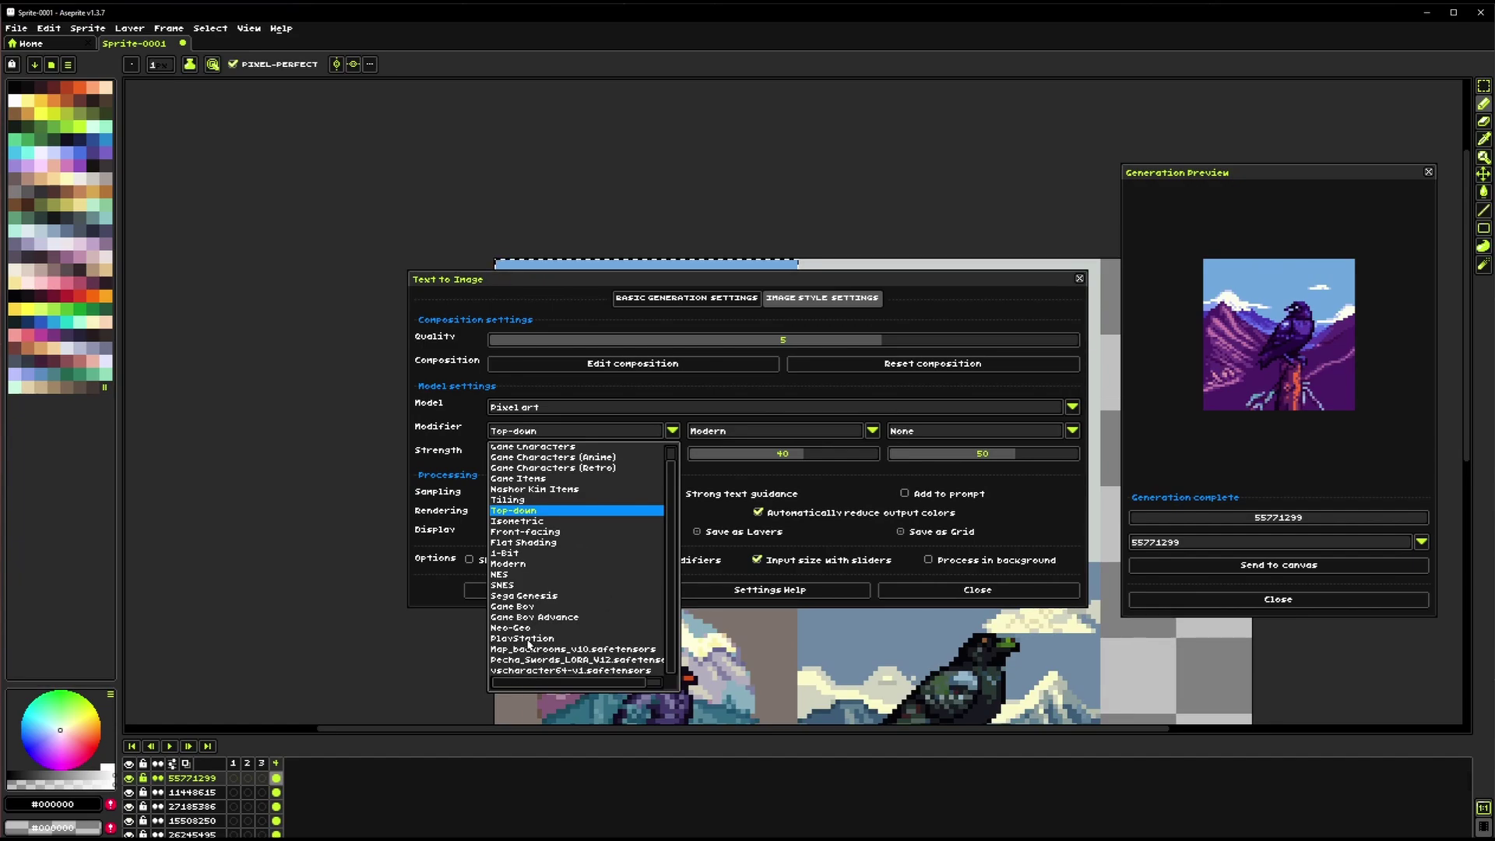
scroll(531, 650, up, 1)
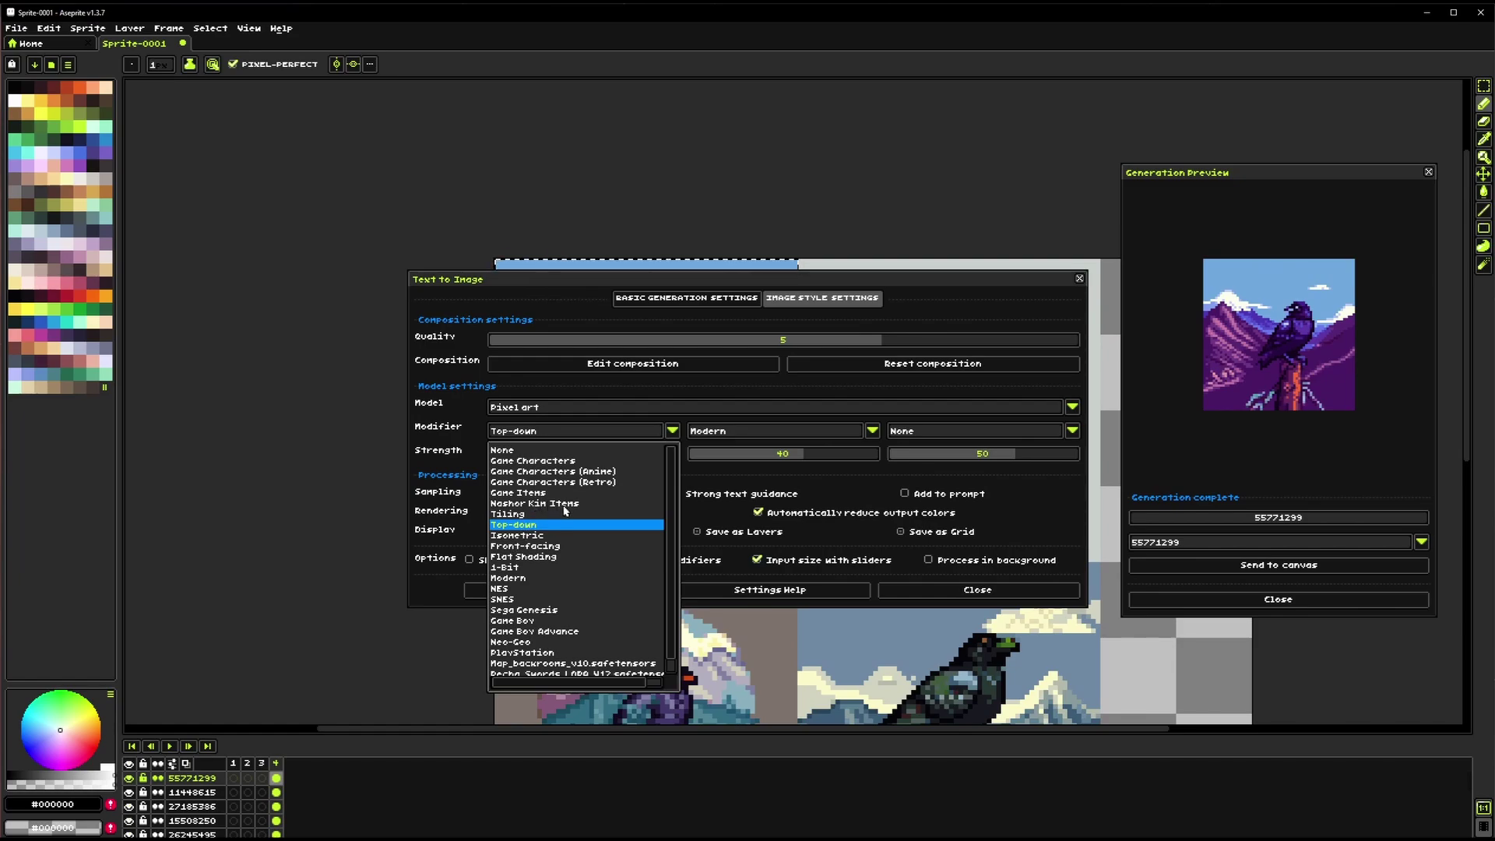
scroll(561, 510, down, 1)
scroll(565, 514, up, 1)
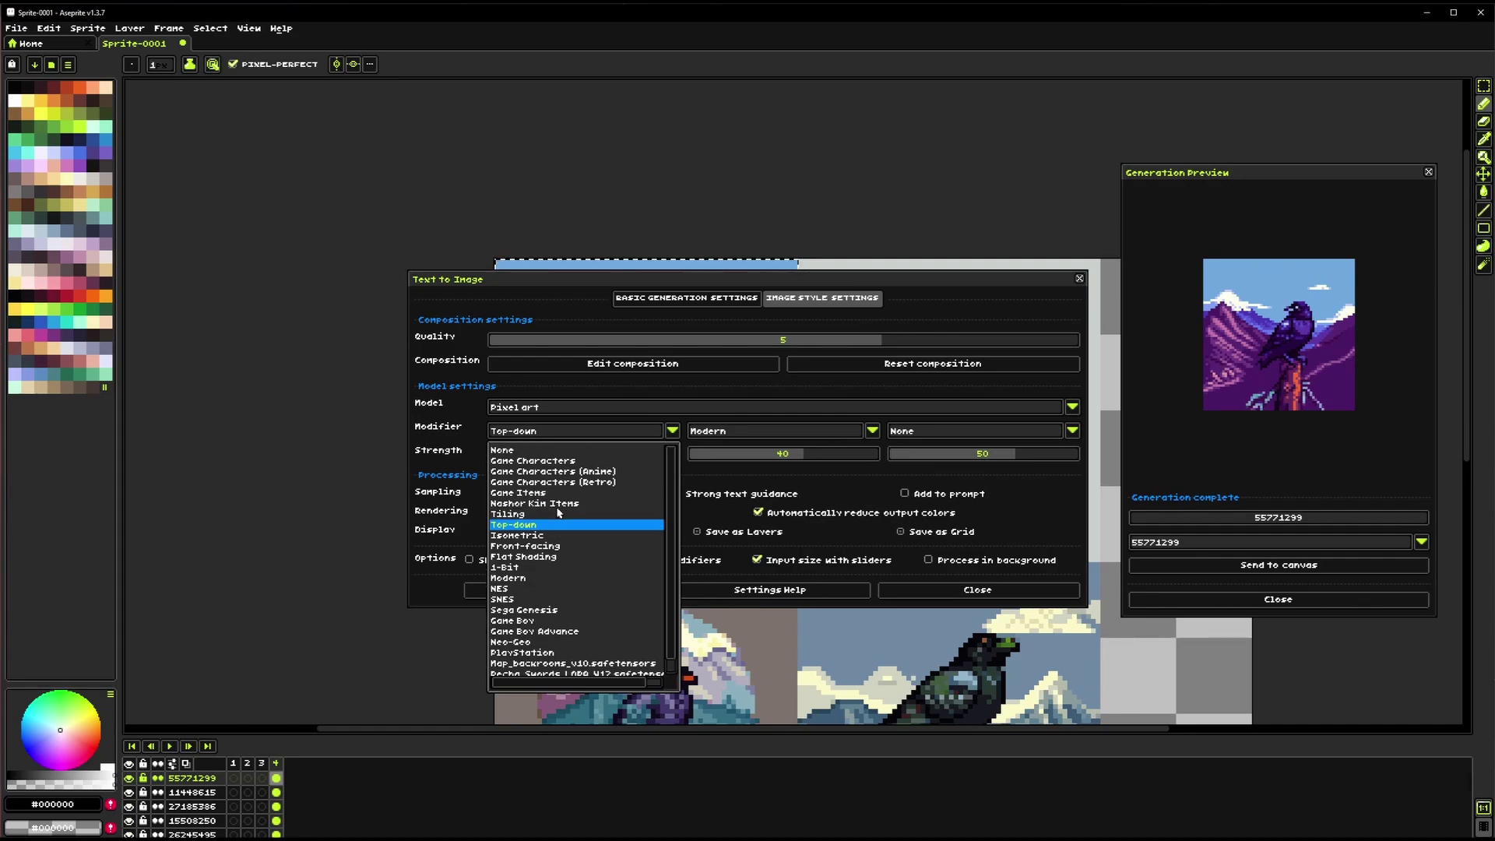
click(522, 538)
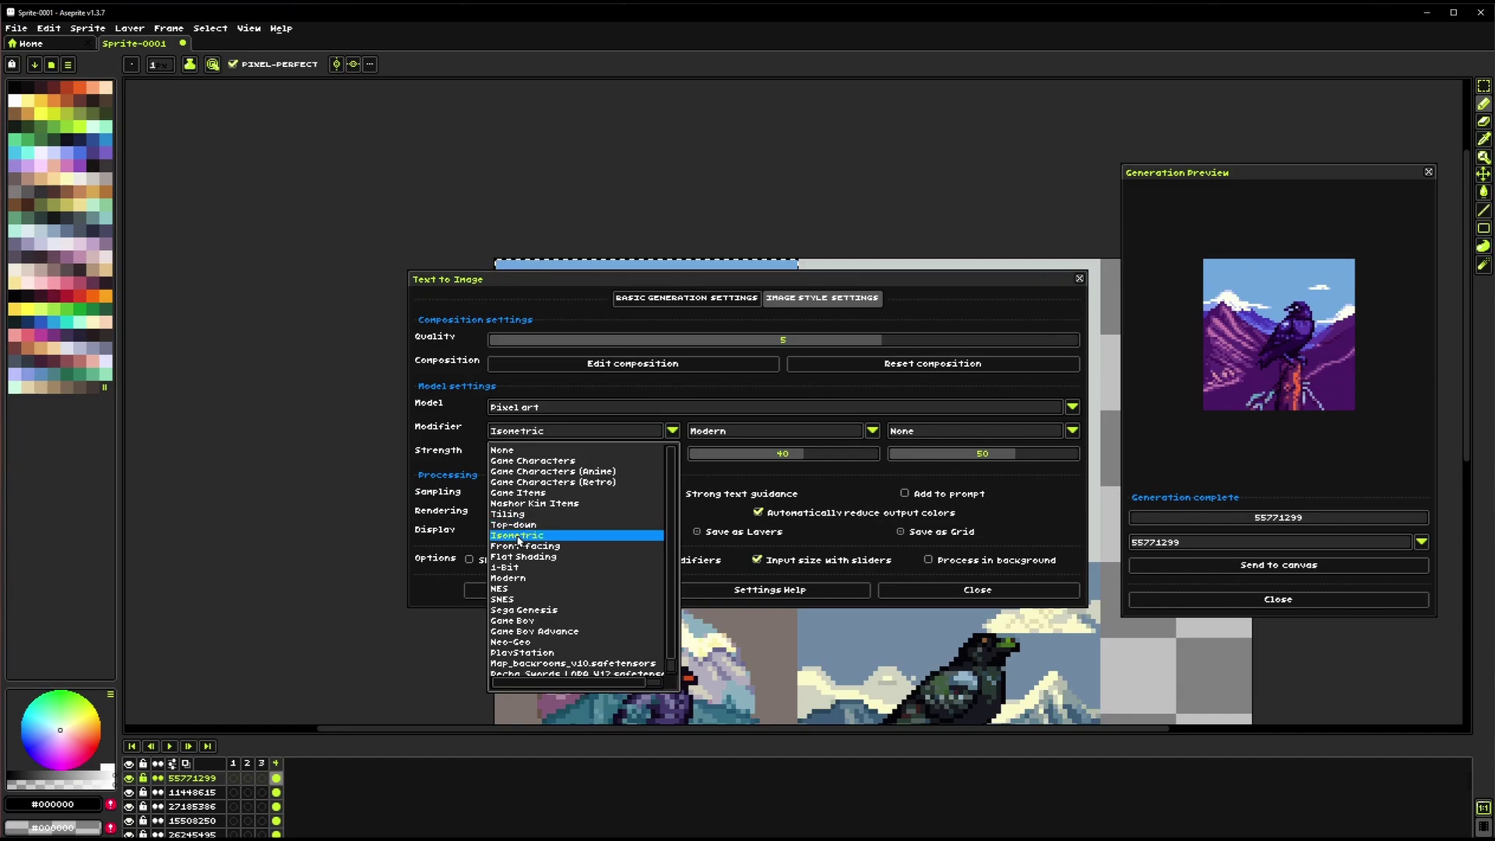
click(570, 436)
click(526, 535)
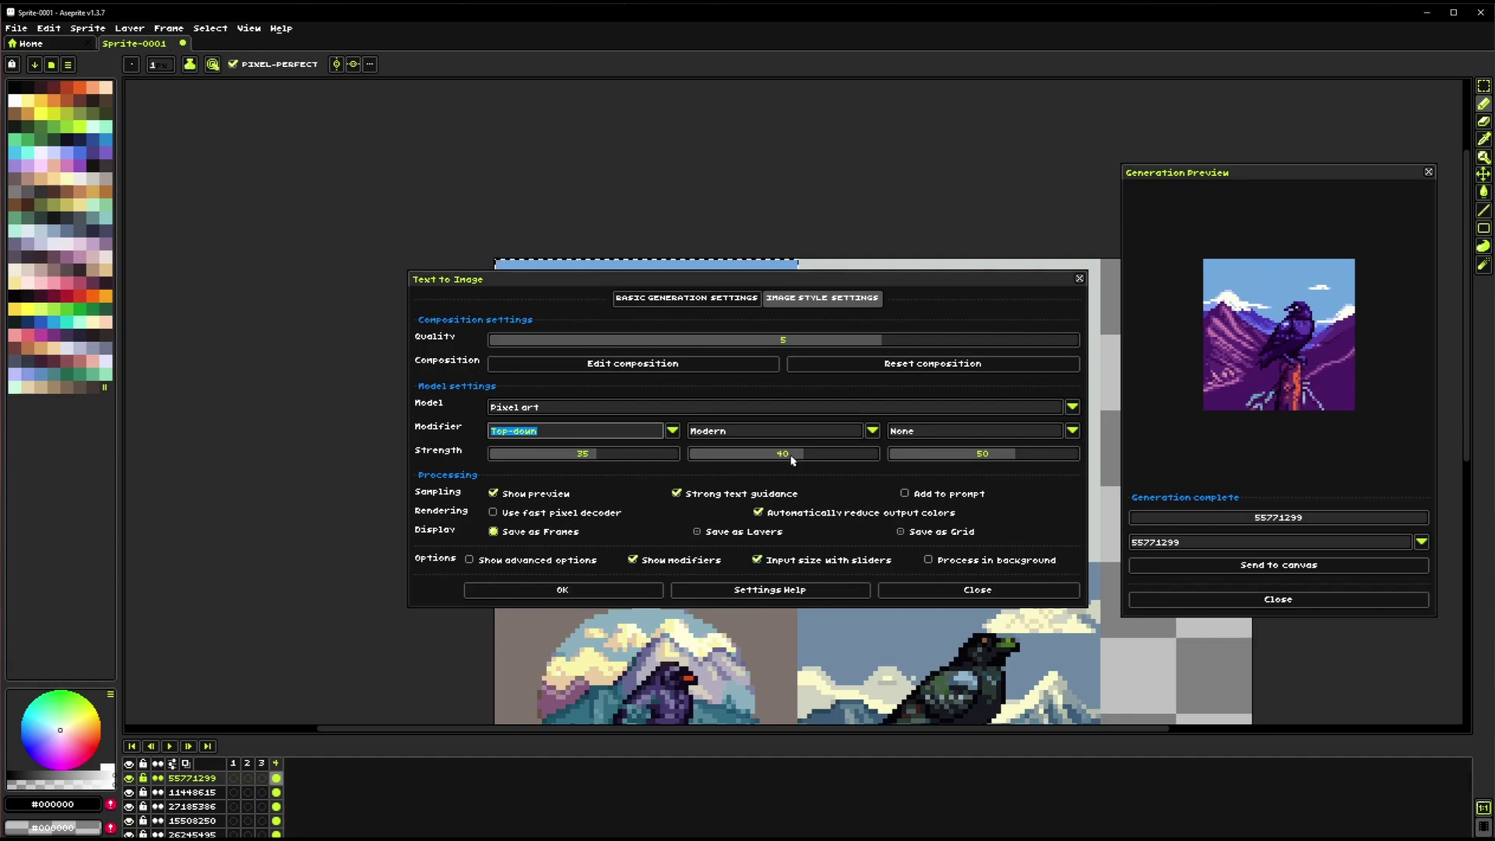
Try a strength of -50 for the Modern modifier and return it to 40
drag(793, 460, 690, 460)
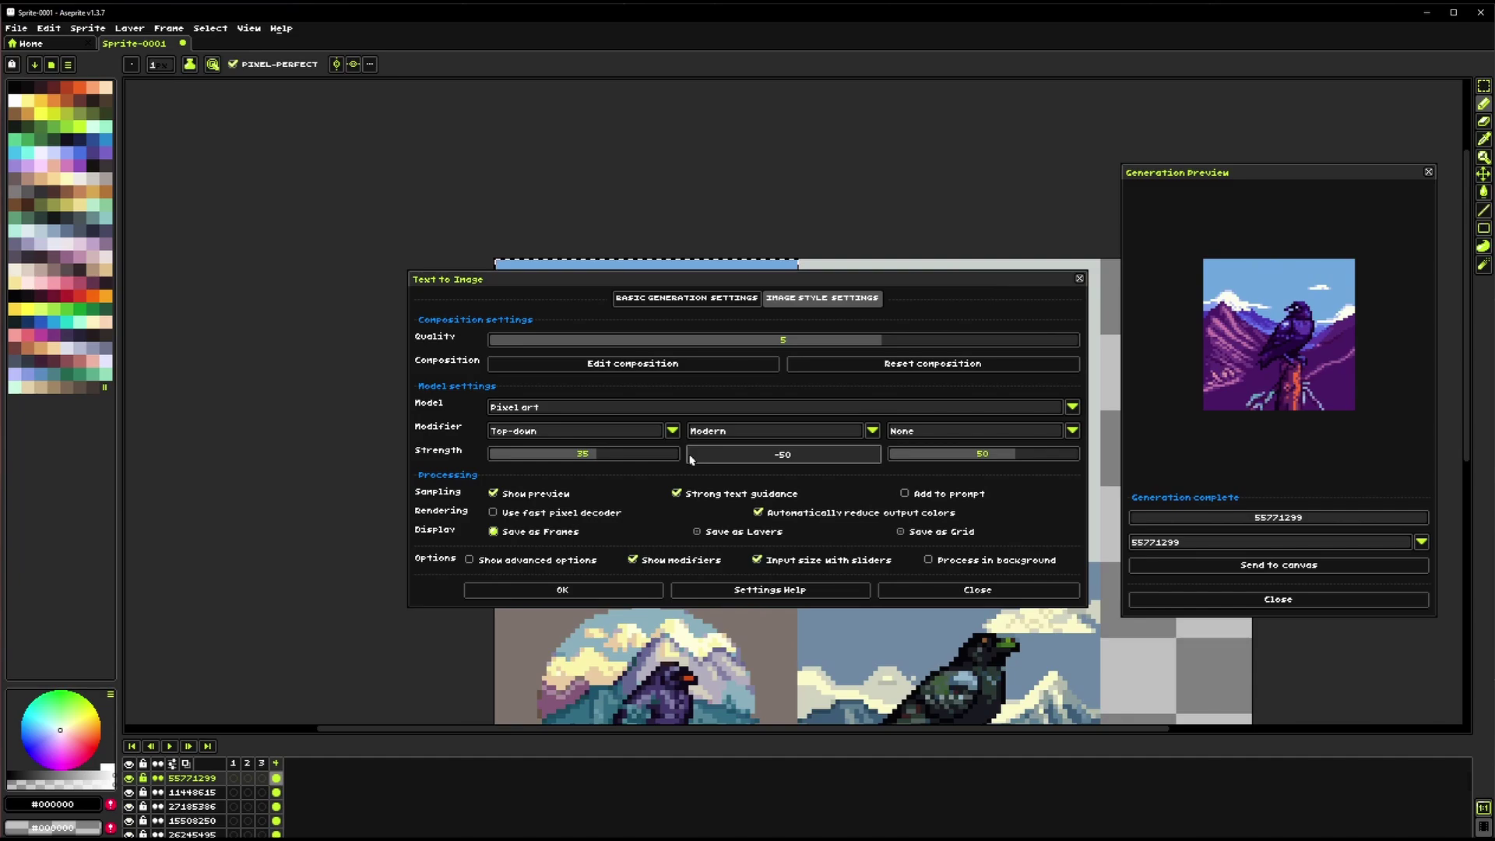
drag(689, 459, 802, 467)
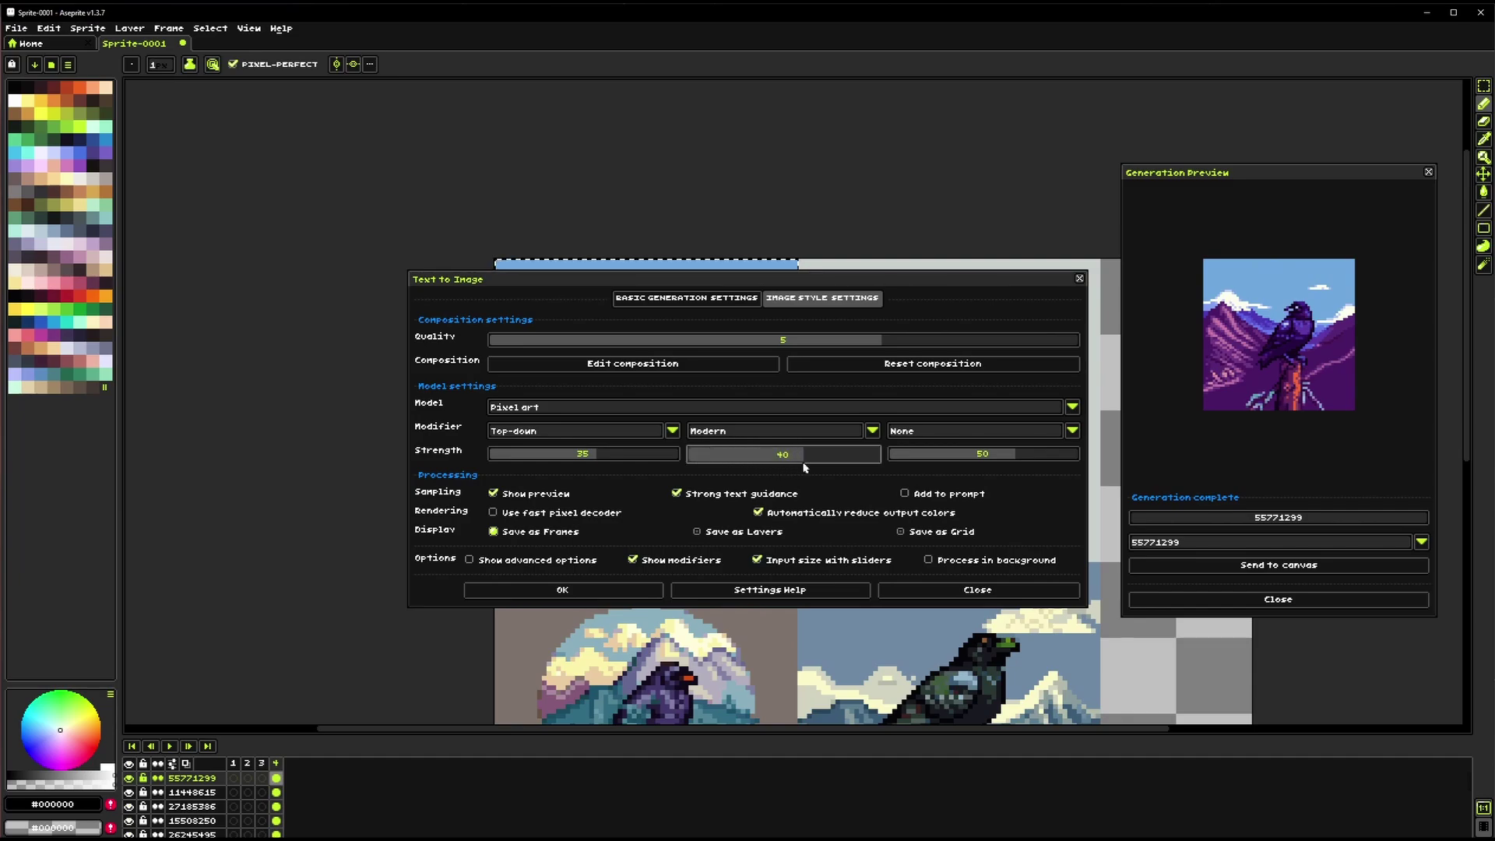
Try Tiling as the first modifier and look through its option list down to the custom safetensors entries
click(618, 432)
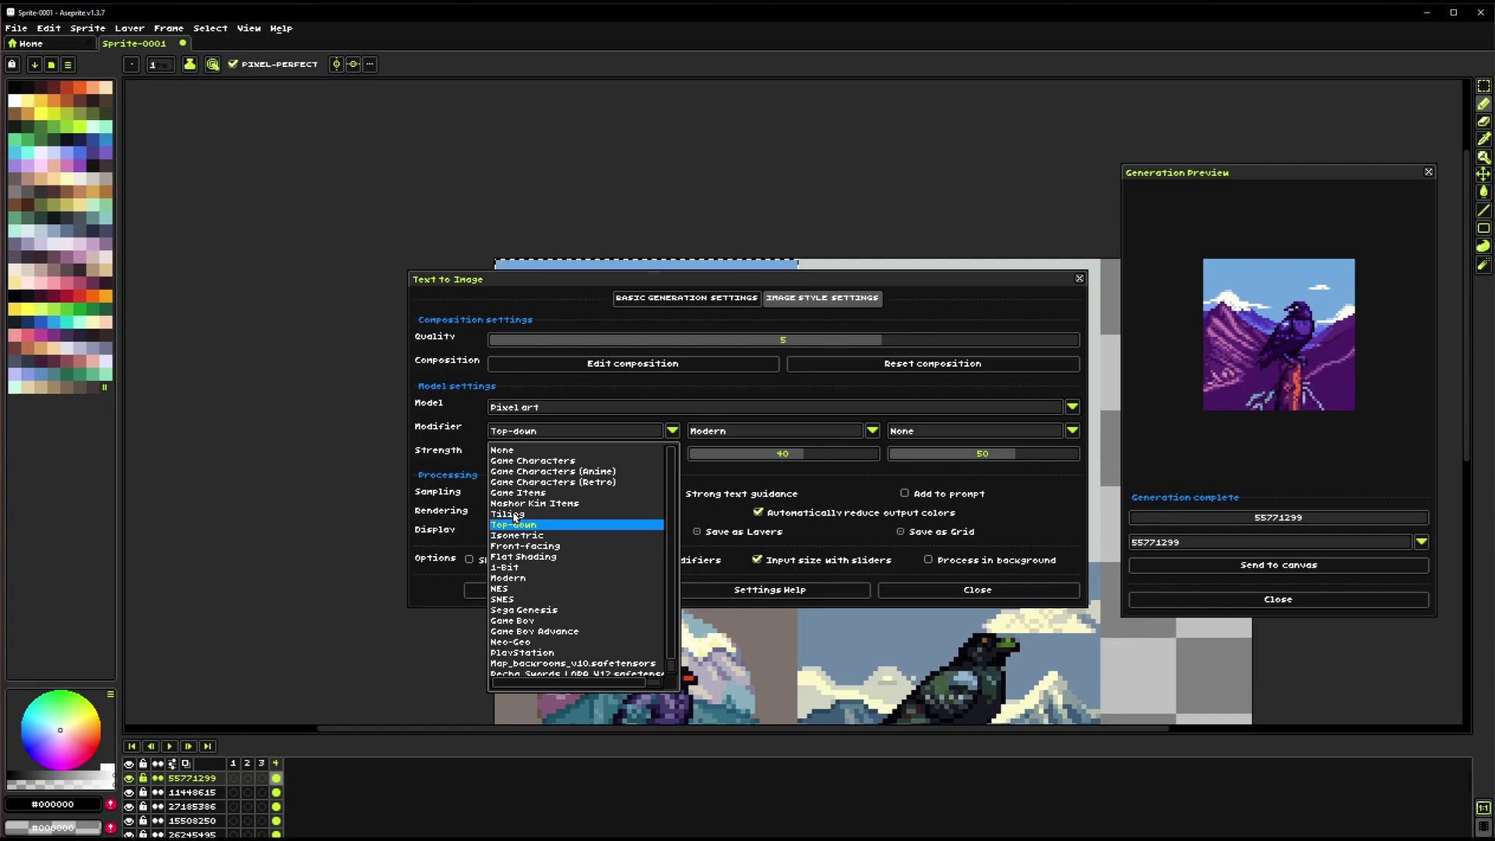
click(518, 514)
click(541, 433)
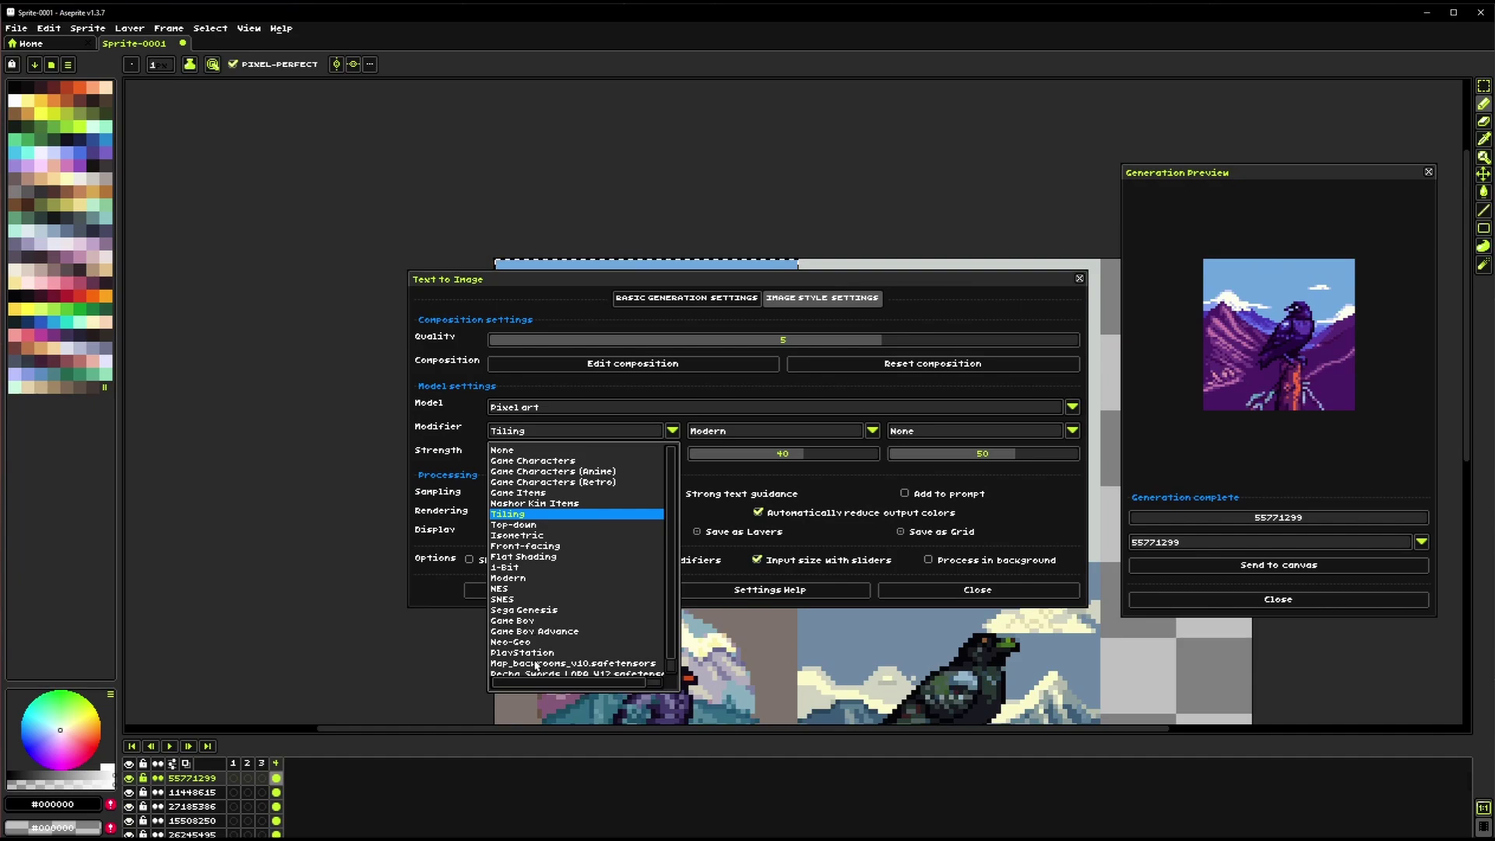
scroll(562, 625, down, 1)
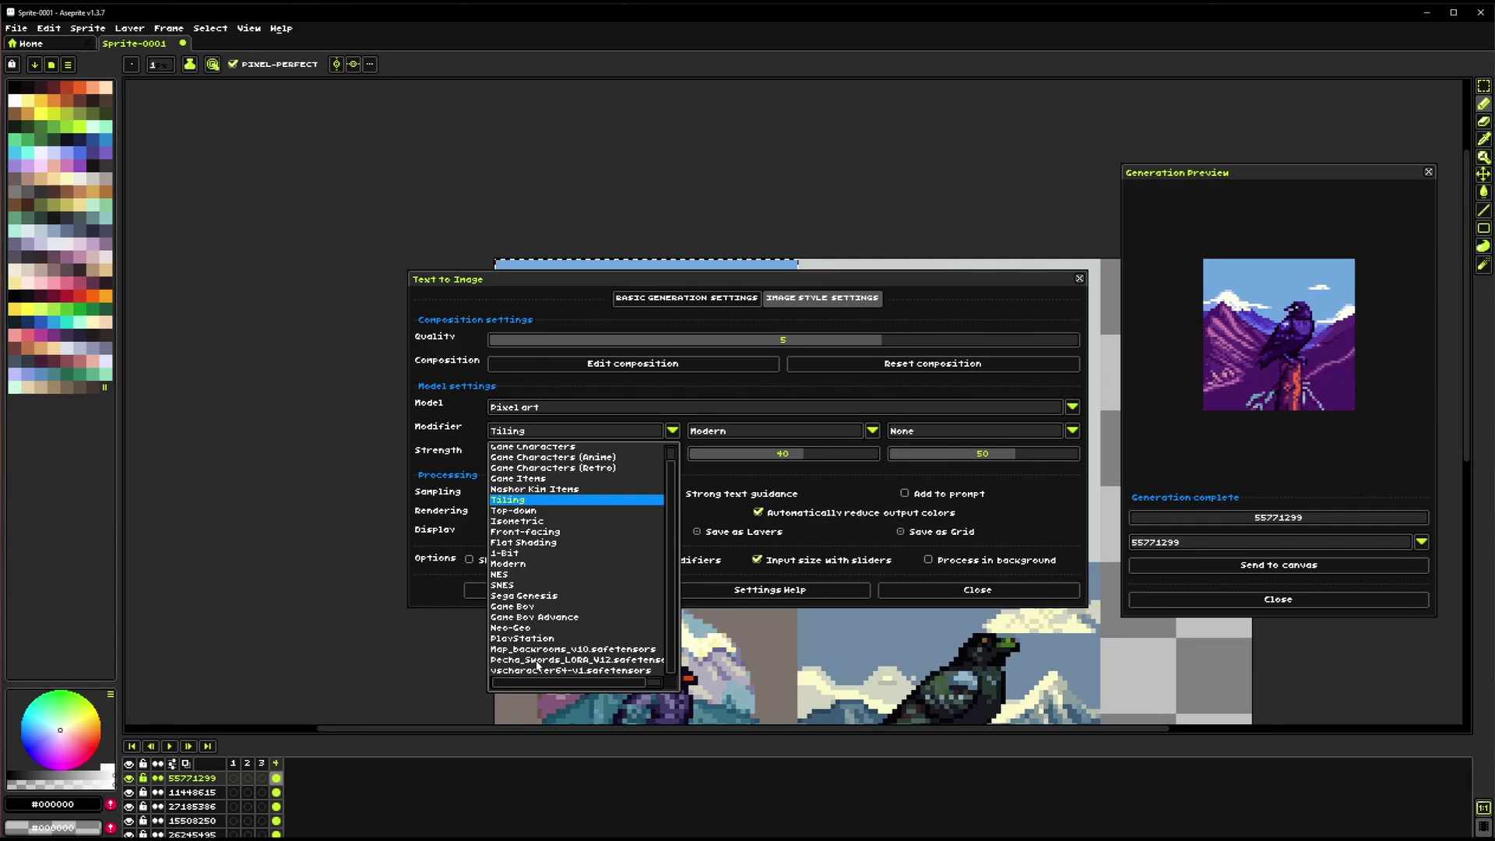
click(670, 431)
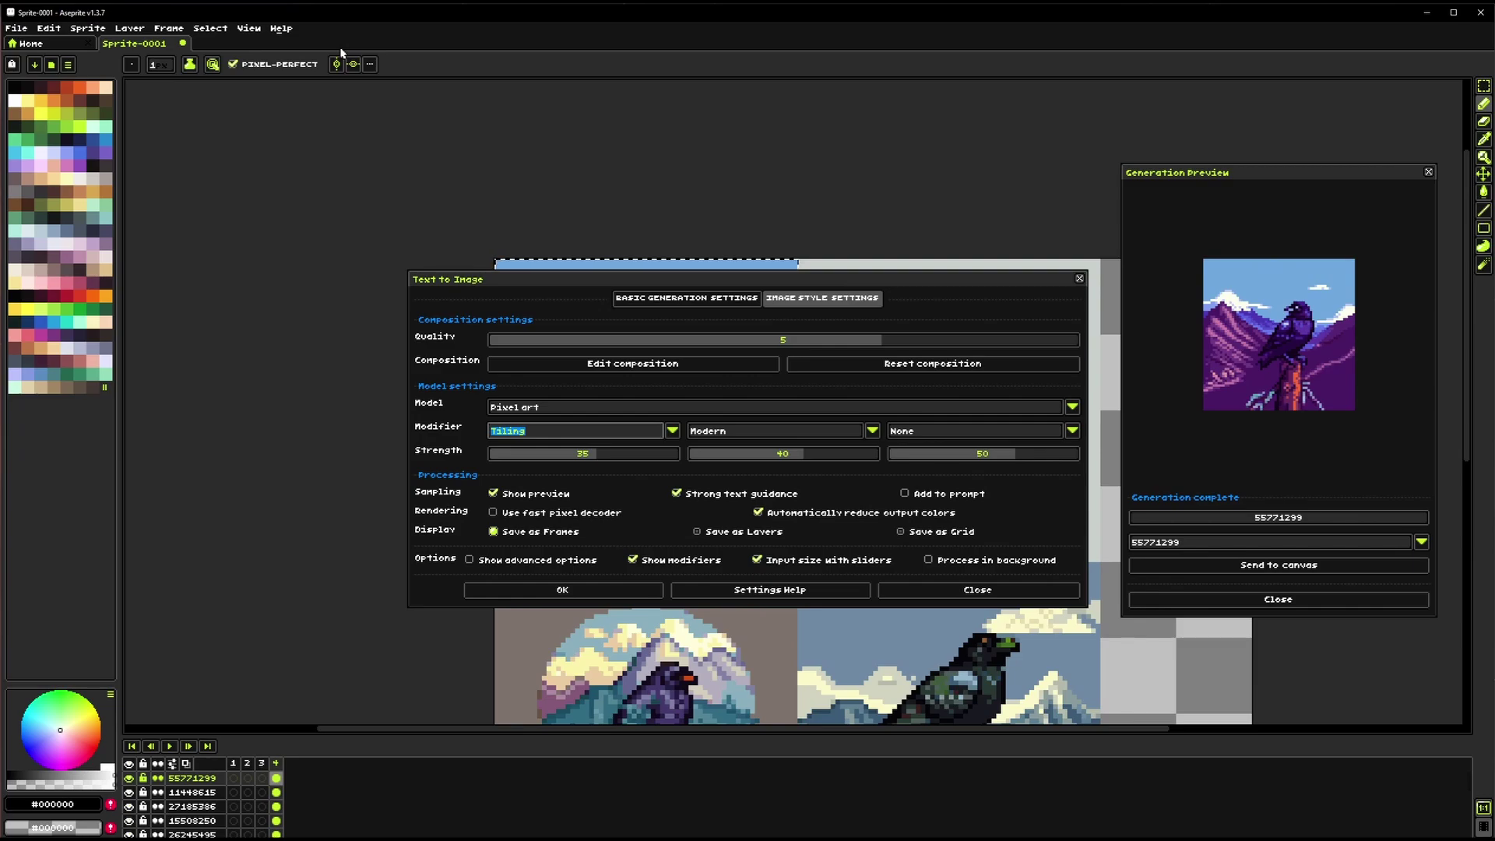
Open Retro Diffusion's Lora folder, examine the modifier files in it and close the folder window
click(287, 29)
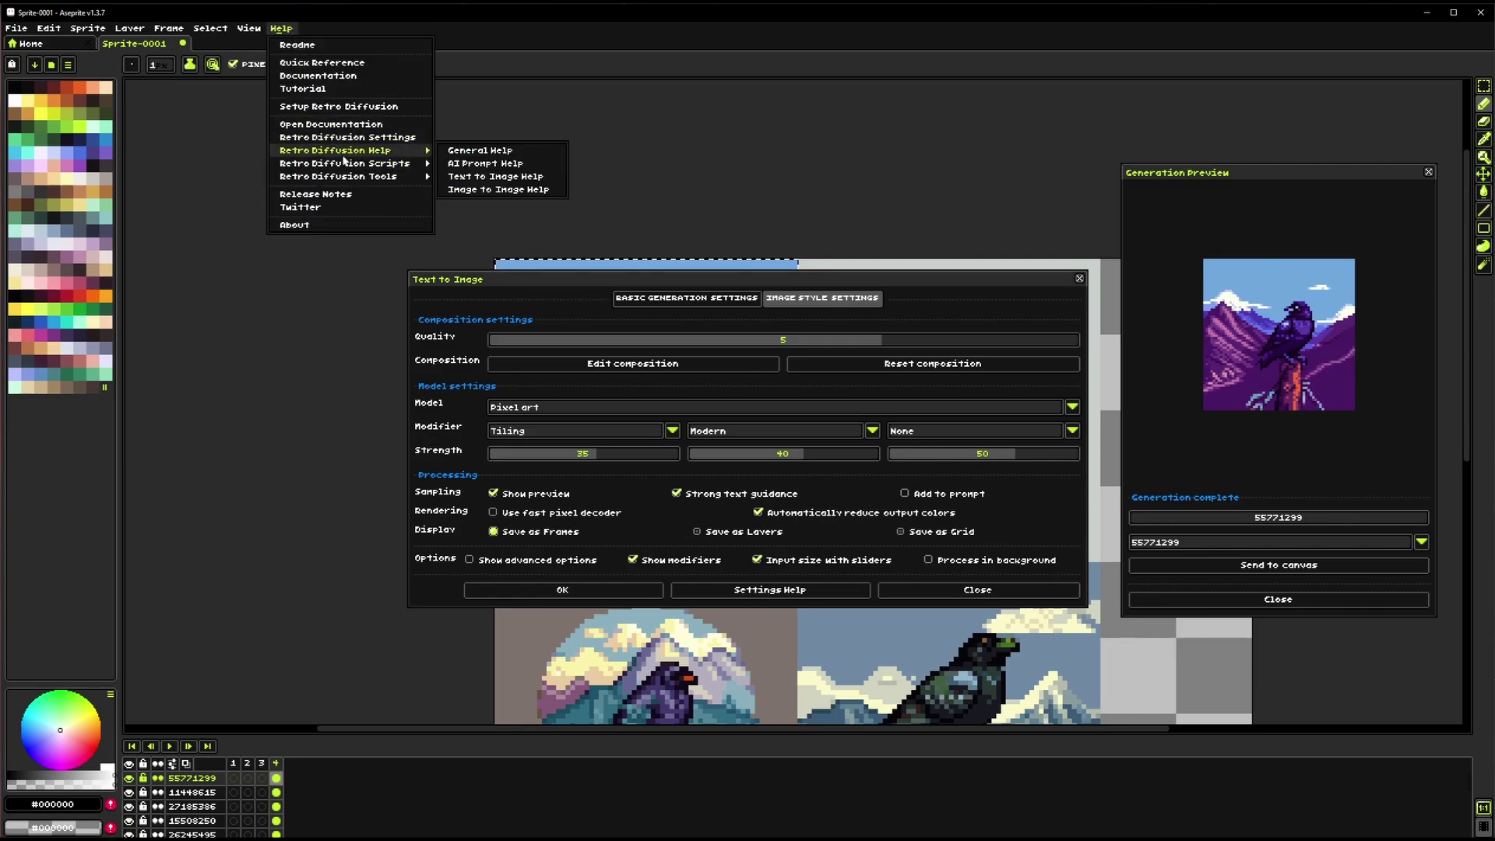
mouse_move(370, 177)
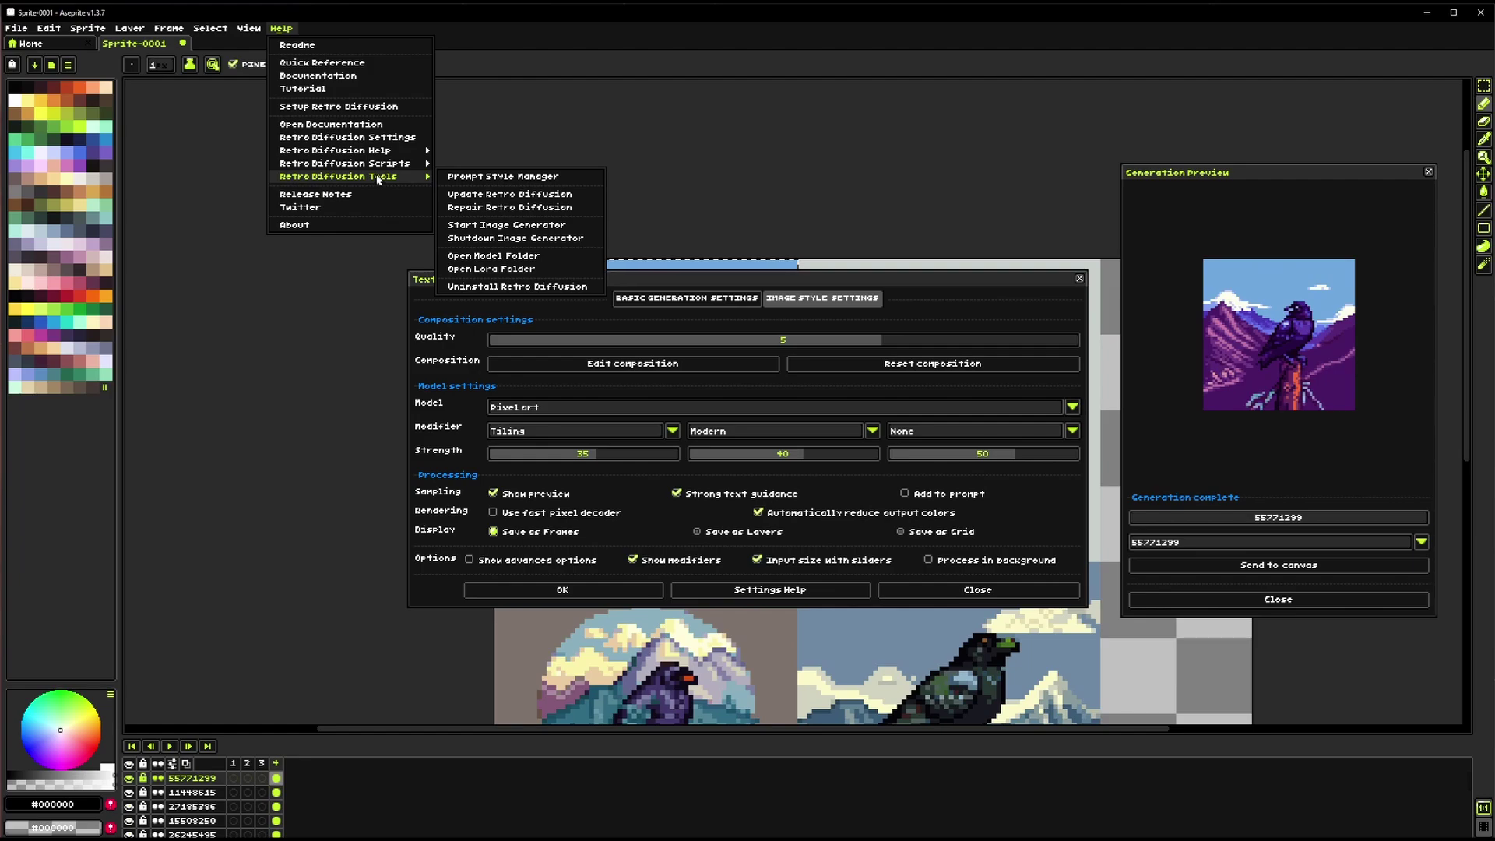
click(490, 271)
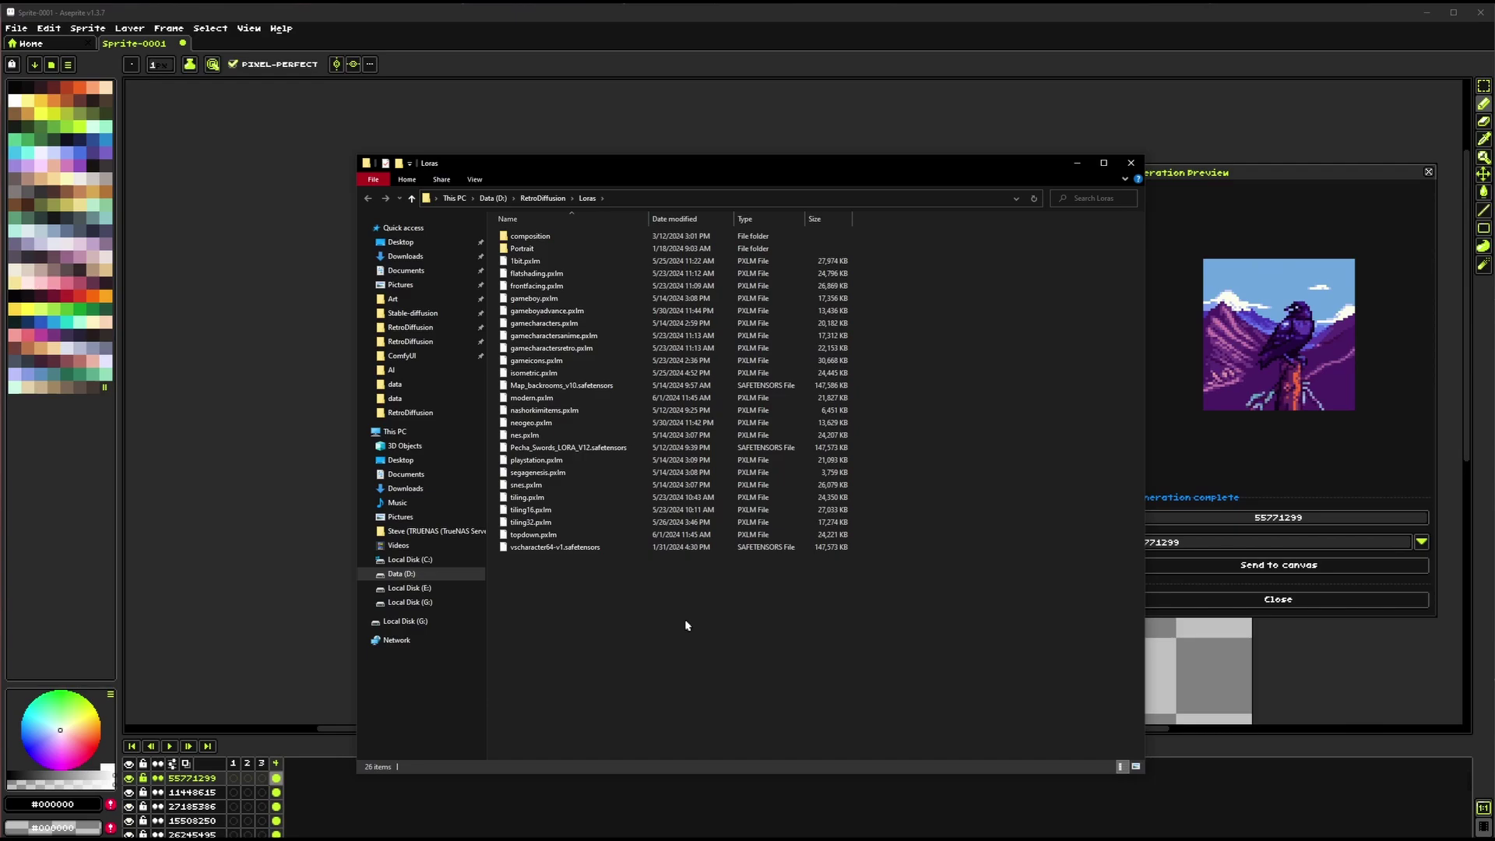
click(1131, 163)
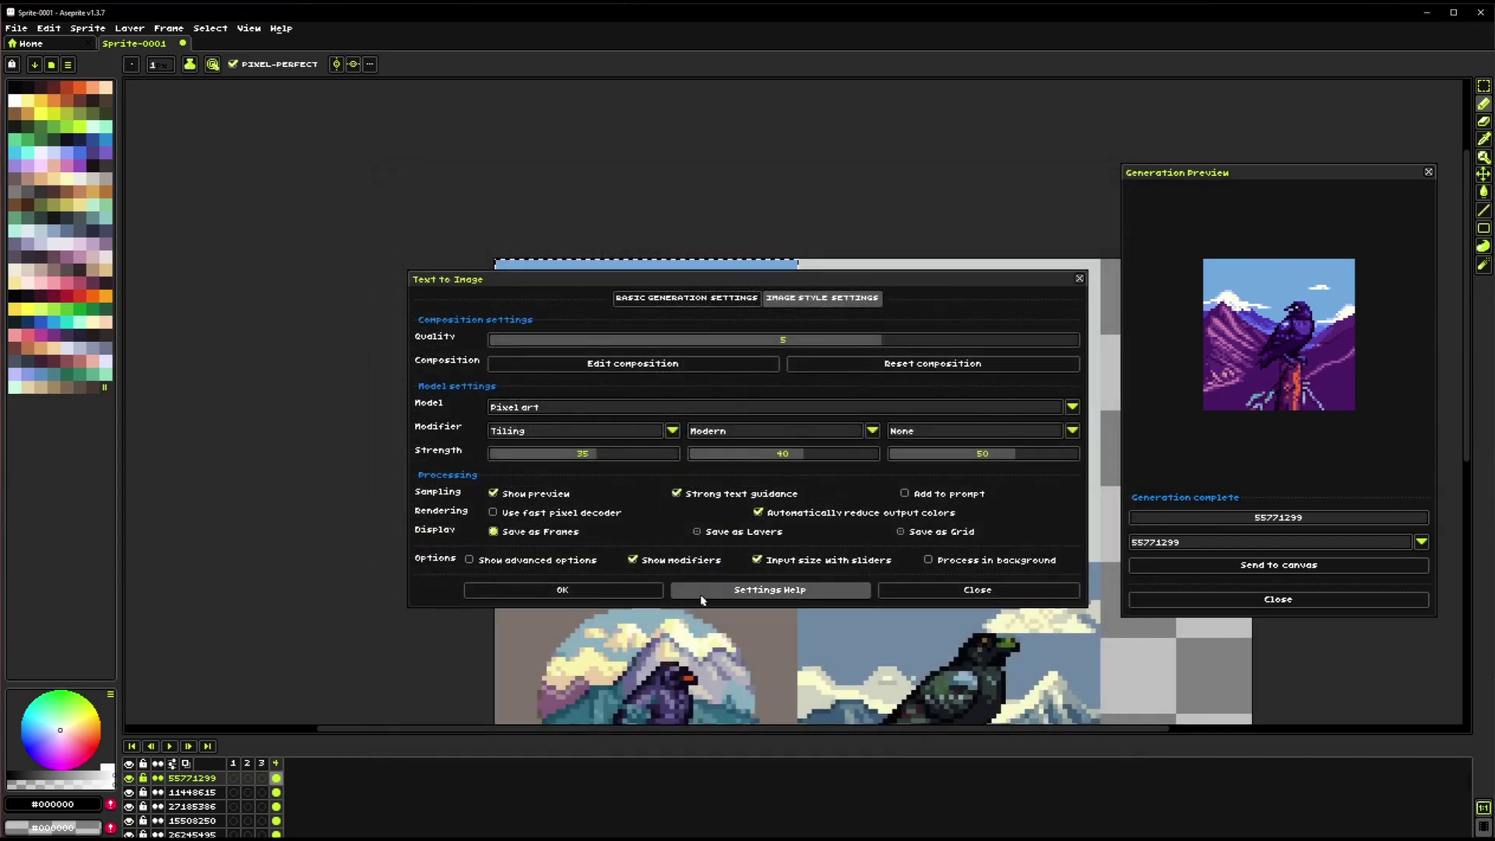
Set the first modifier to Top-down, keep Modern as the second and generate a new raven image
click(672, 431)
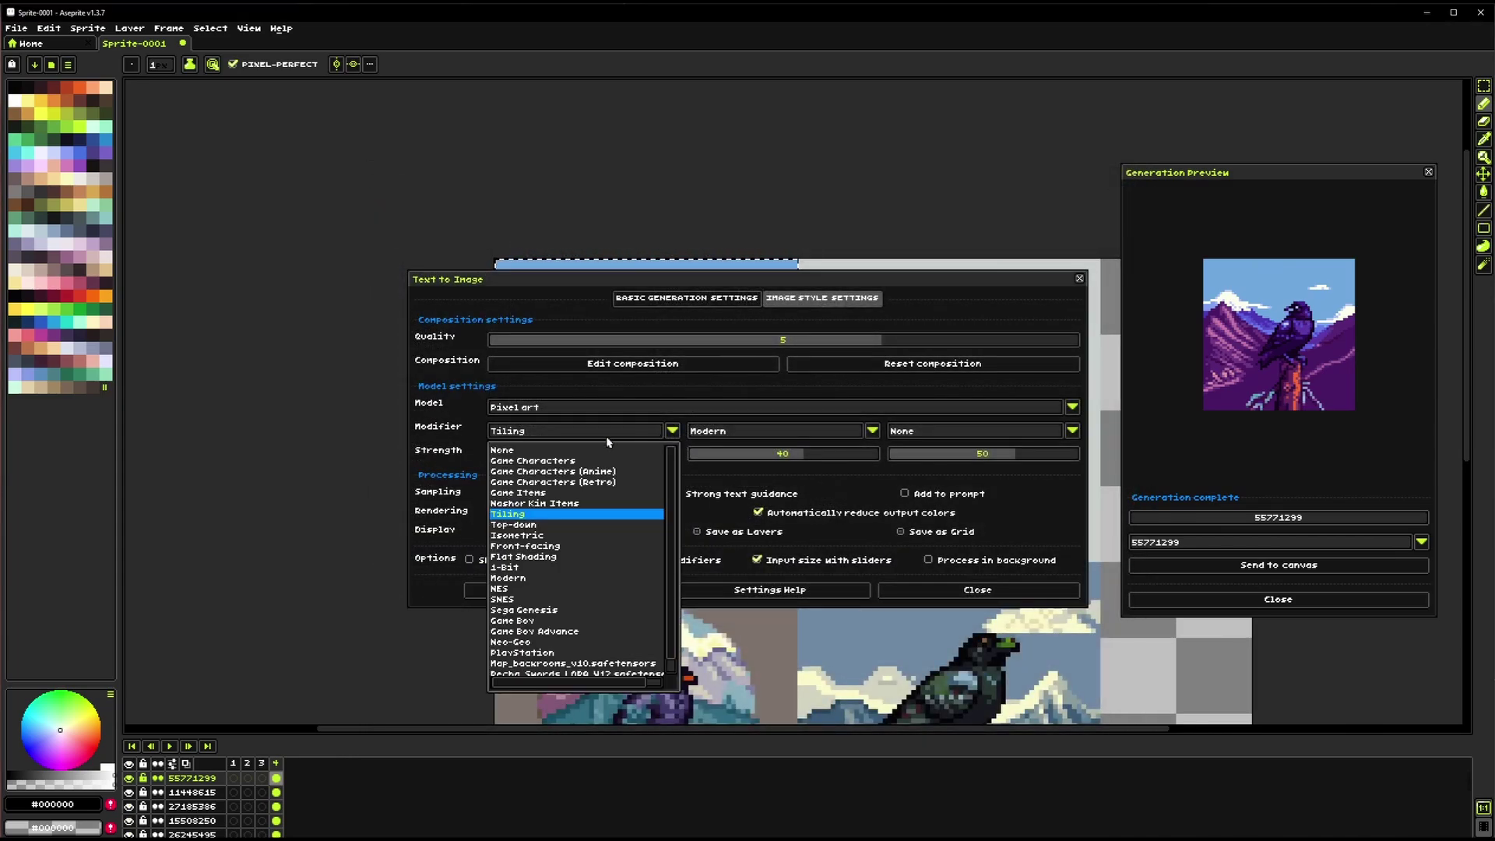
click(525, 524)
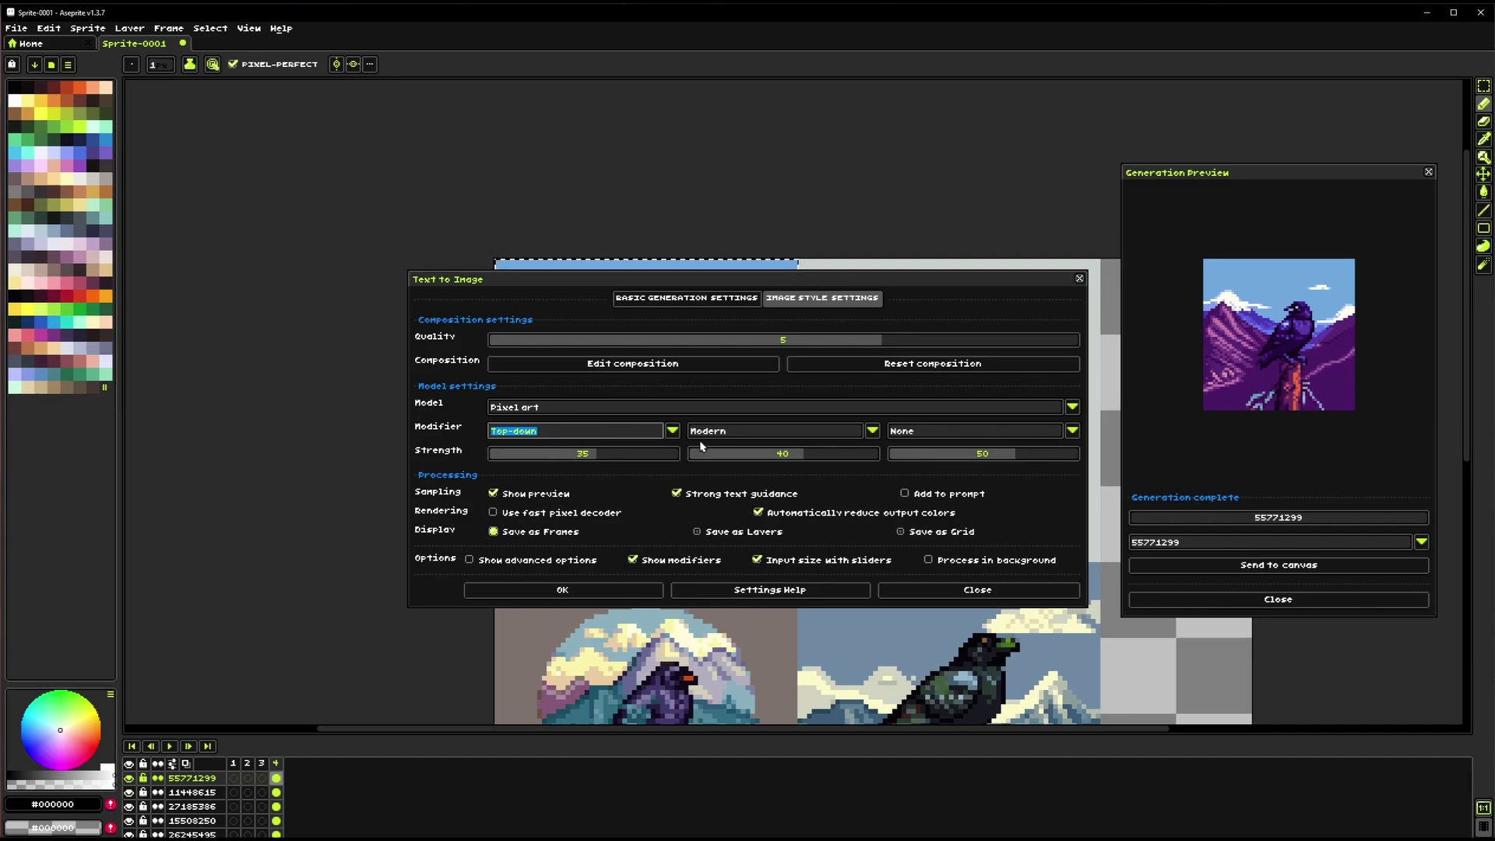
click(746, 433)
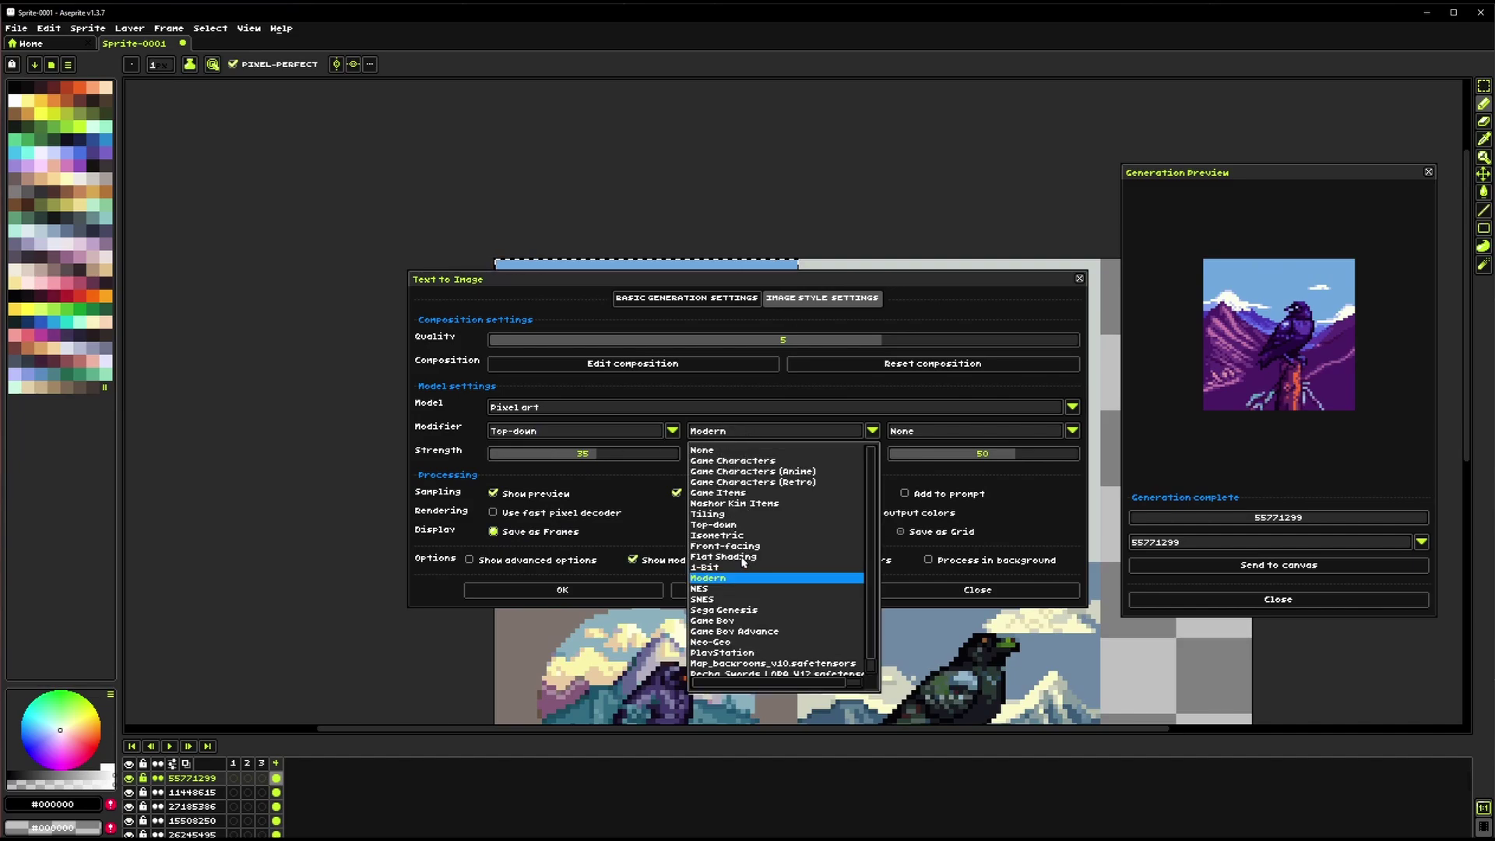
click(640, 473)
click(593, 591)
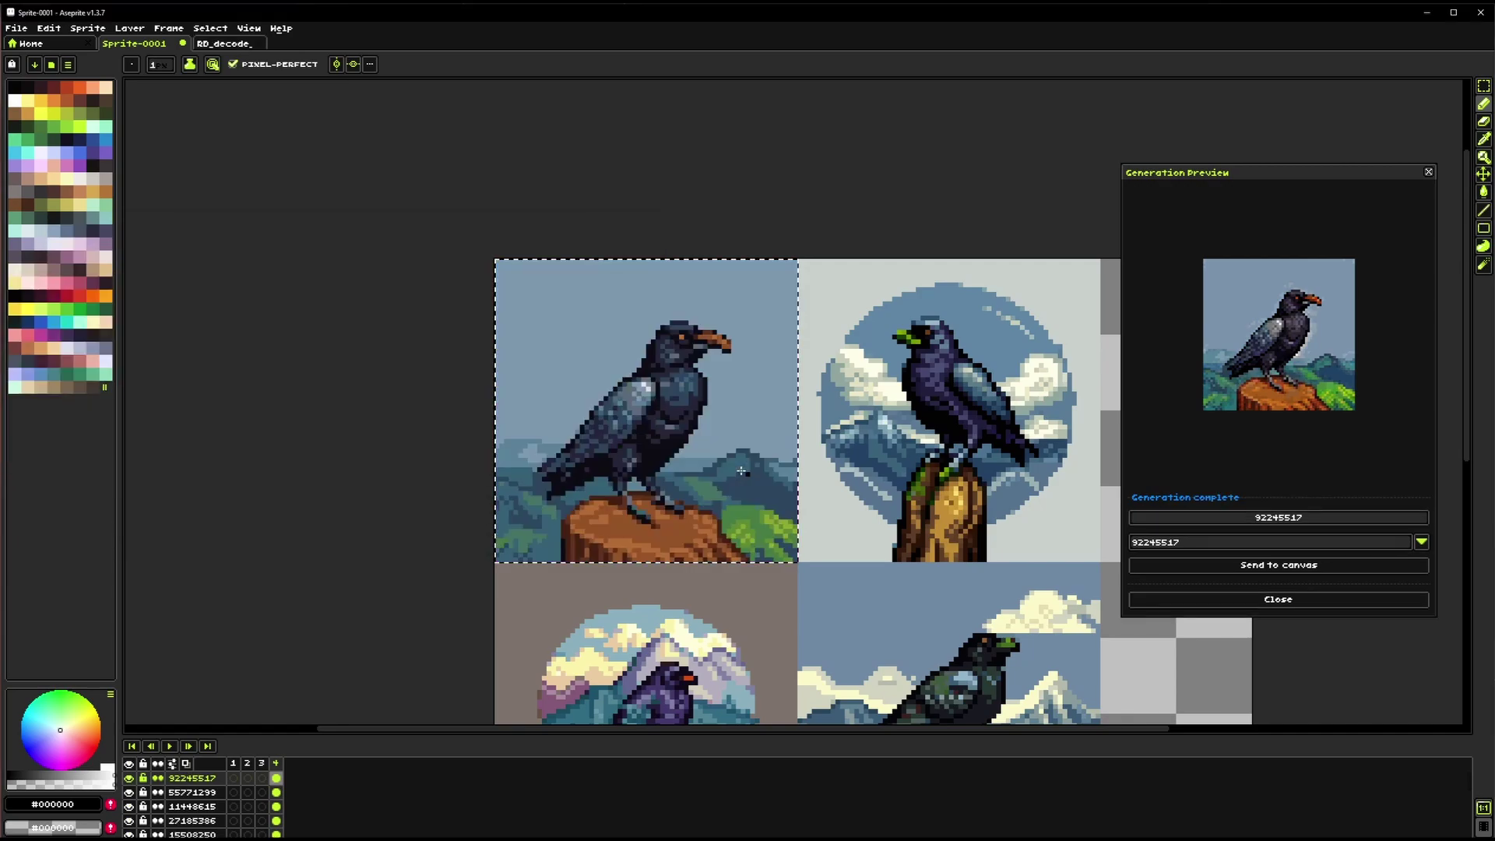
Reopen Text to Image's style settings and enable automatic use of the last seed in the Retro Diffusion settings
click(88, 28)
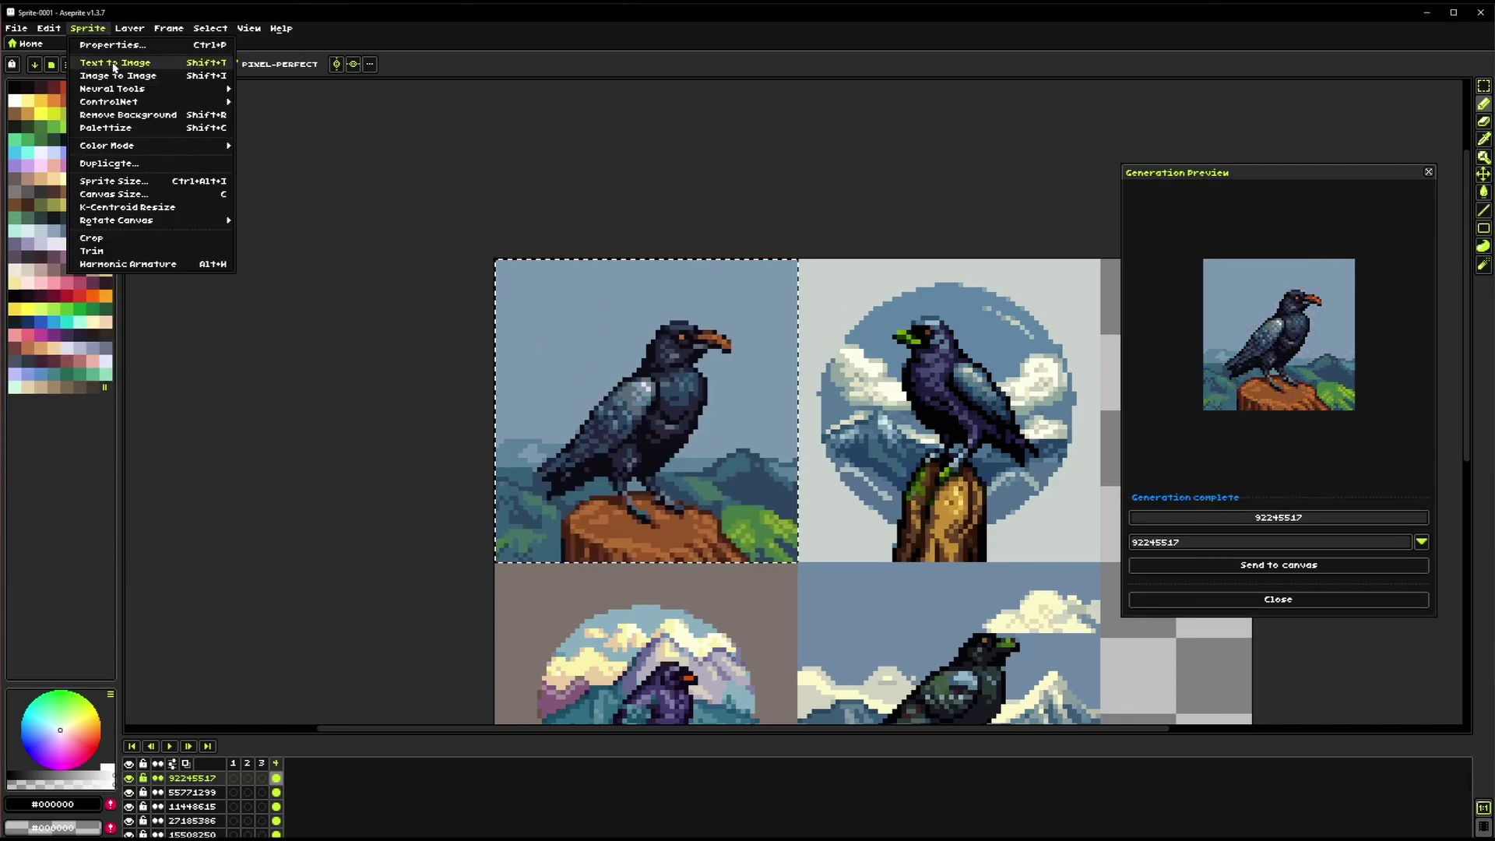
click(116, 66)
click(856, 299)
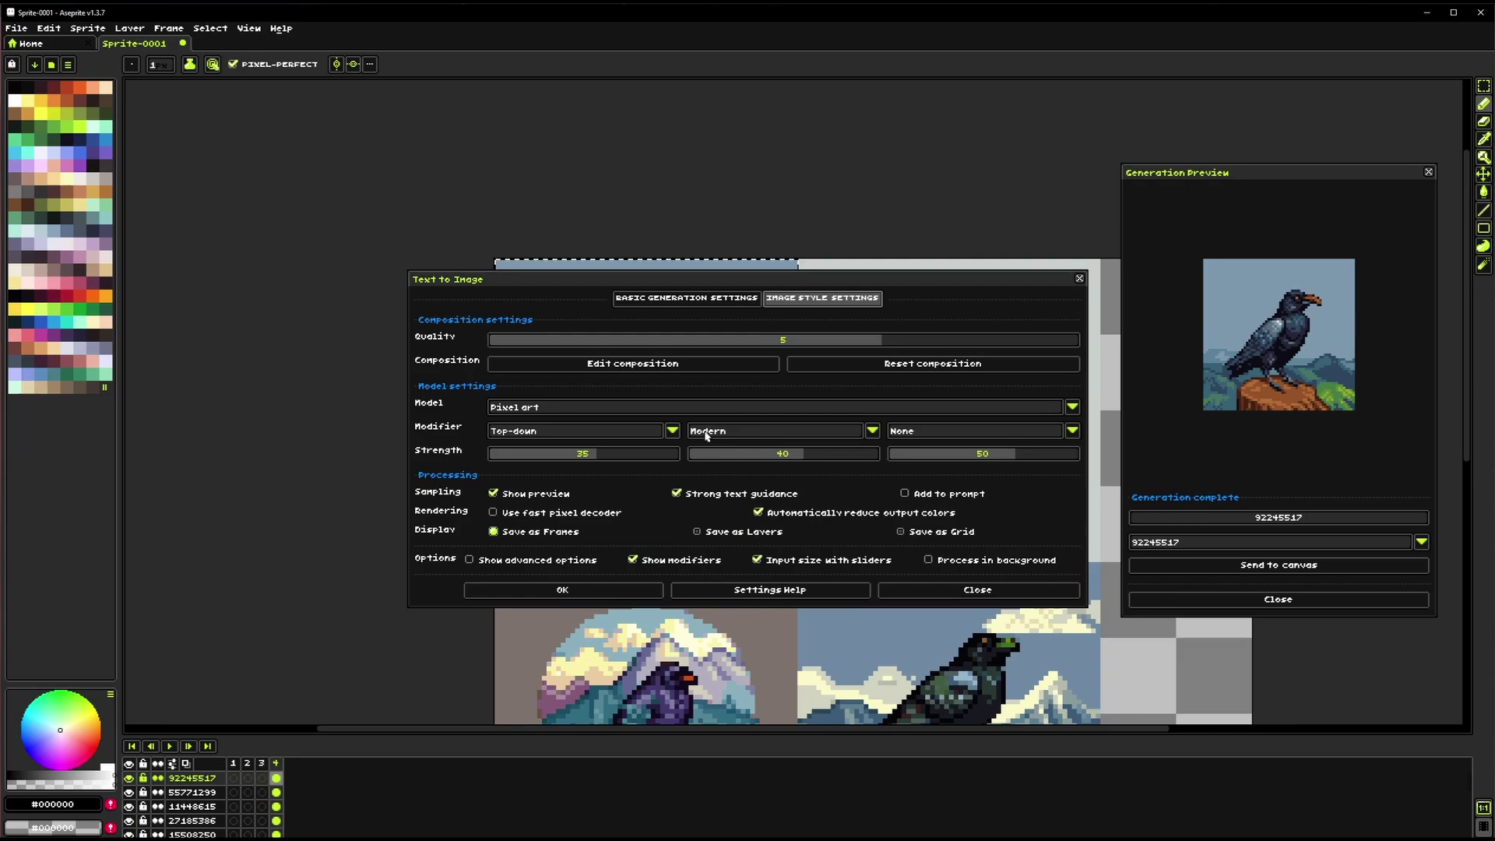
click(280, 29)
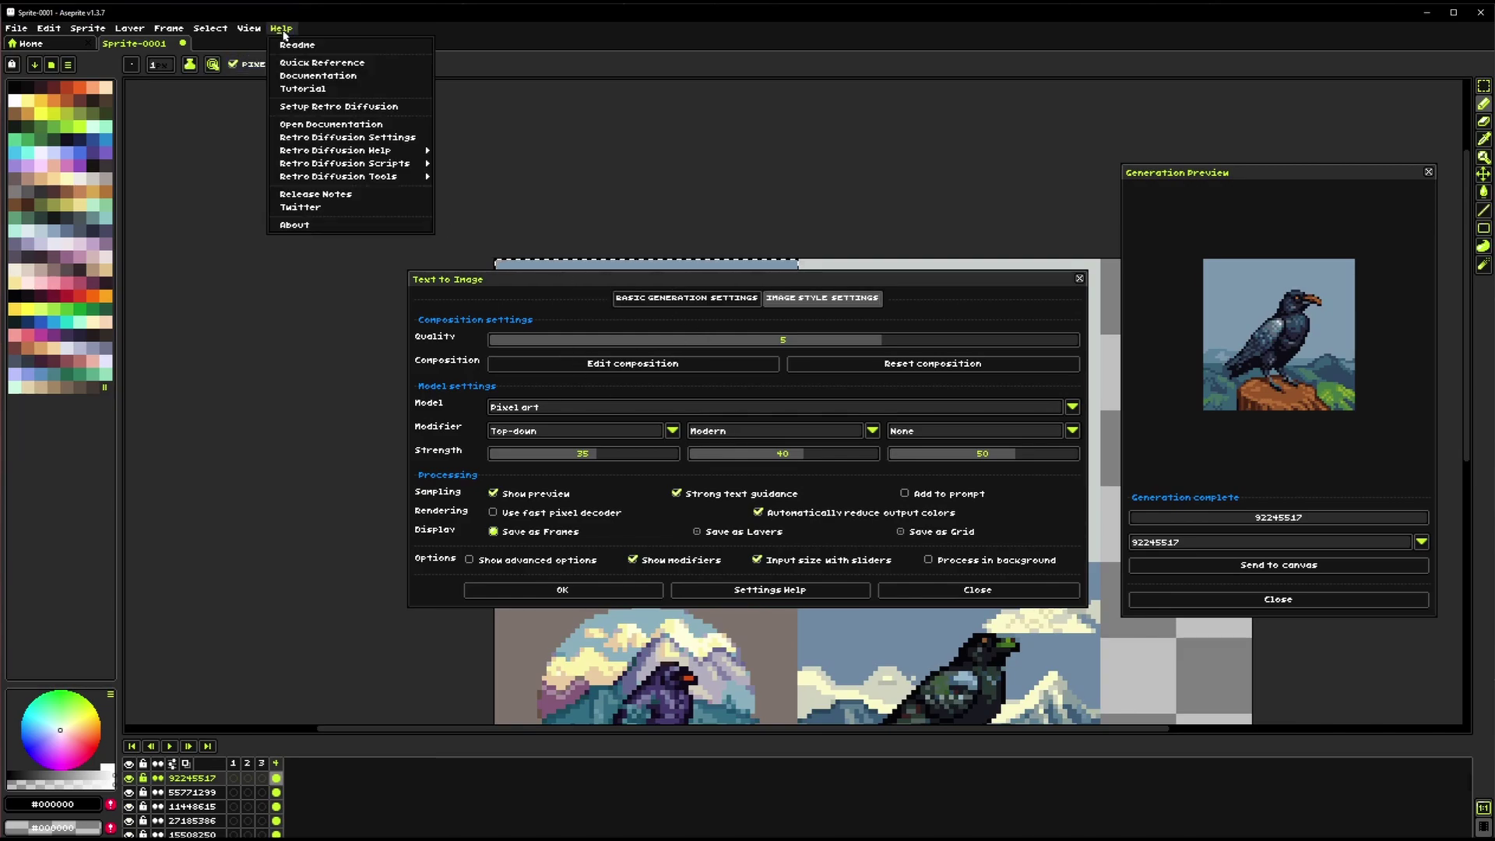
click(359, 138)
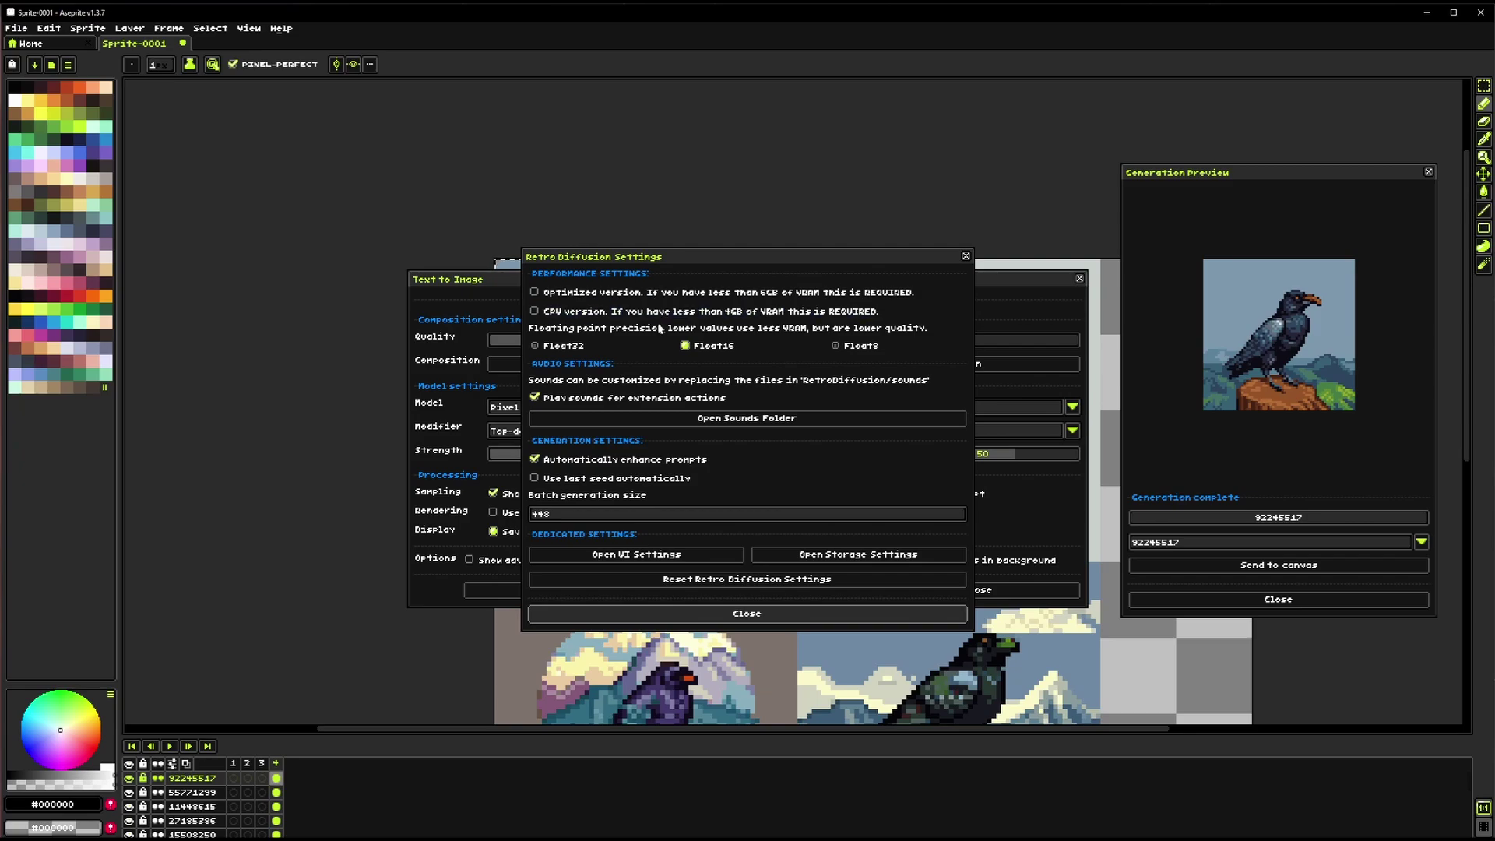
click(584, 481)
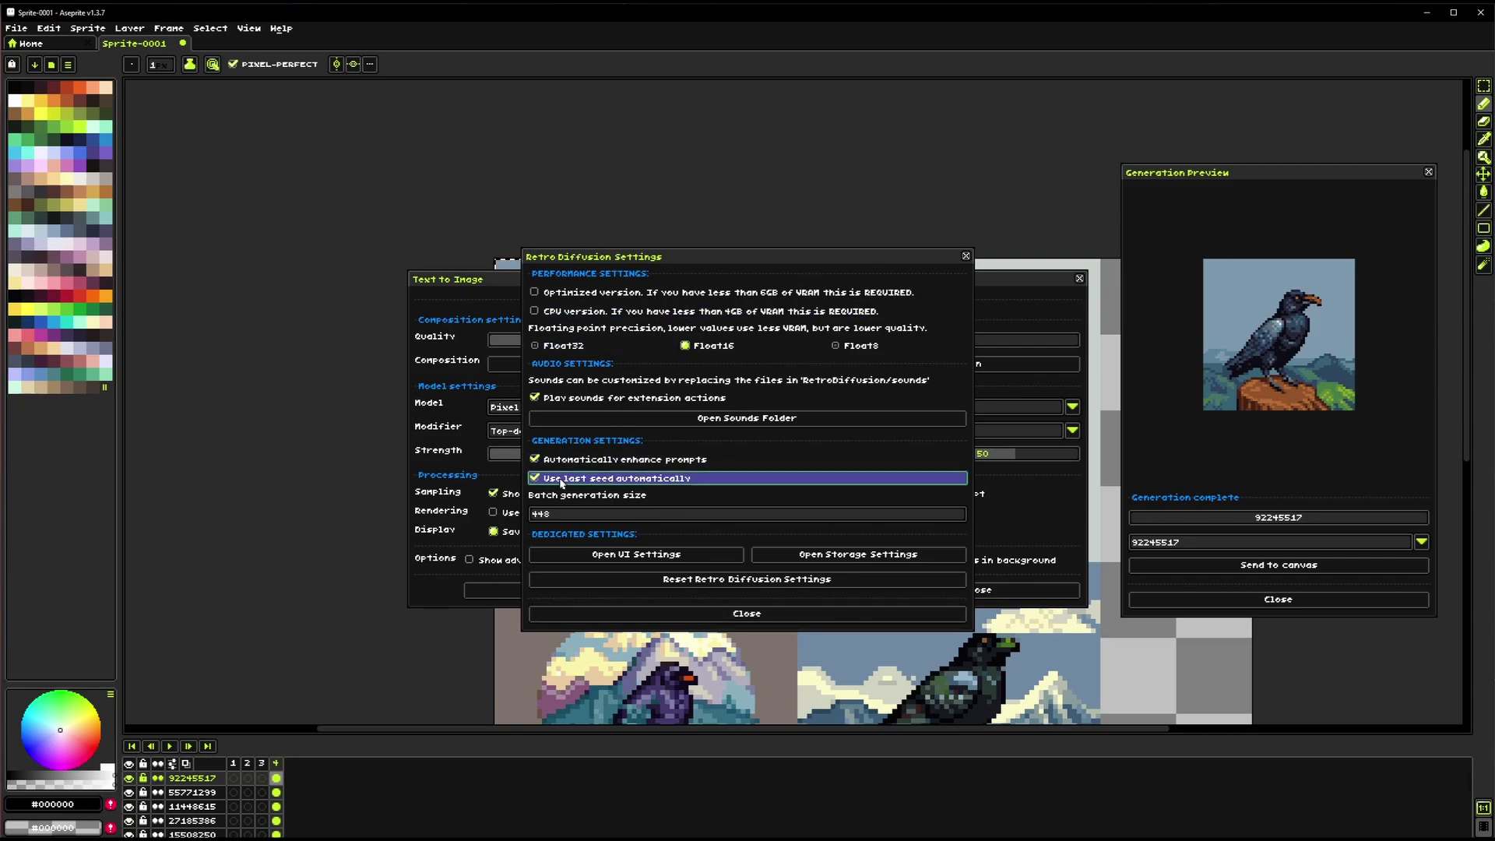
click(747, 613)
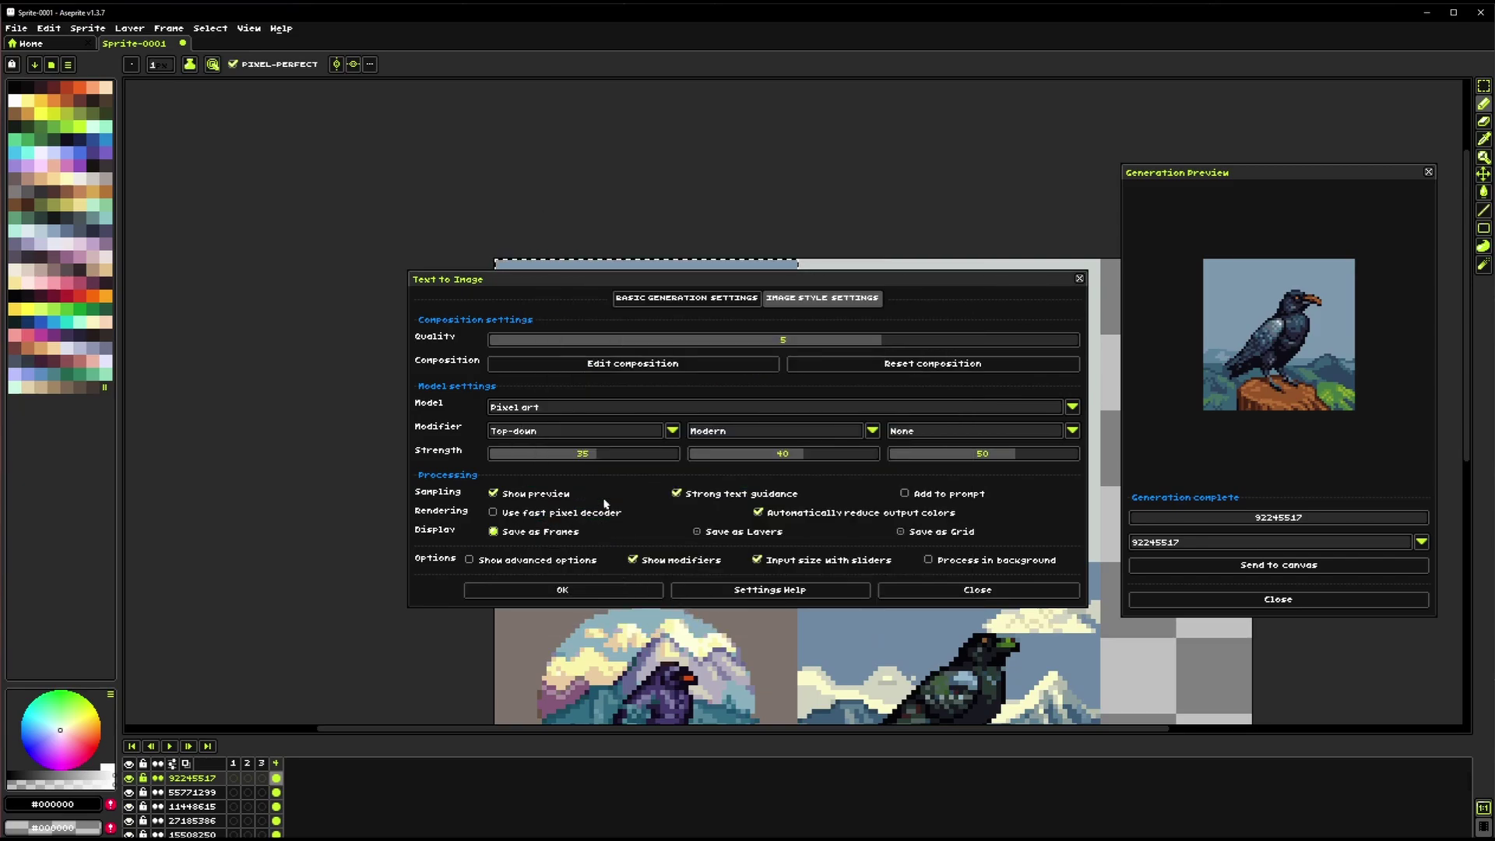
Show the advanced options in the basic generation settings, then close and reopen Text to Image
click(683, 303)
click(520, 562)
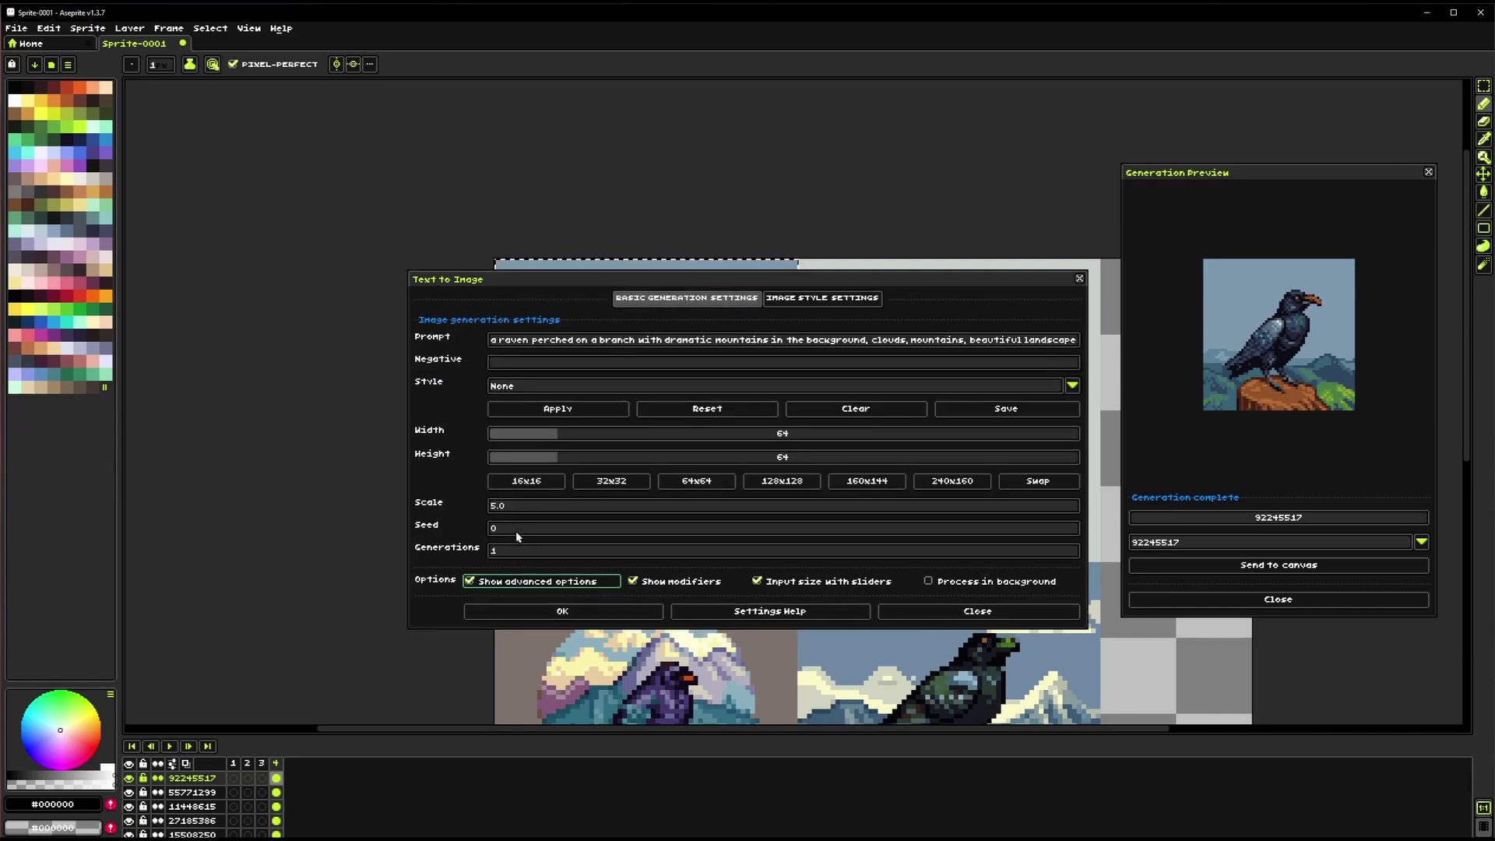
click(966, 611)
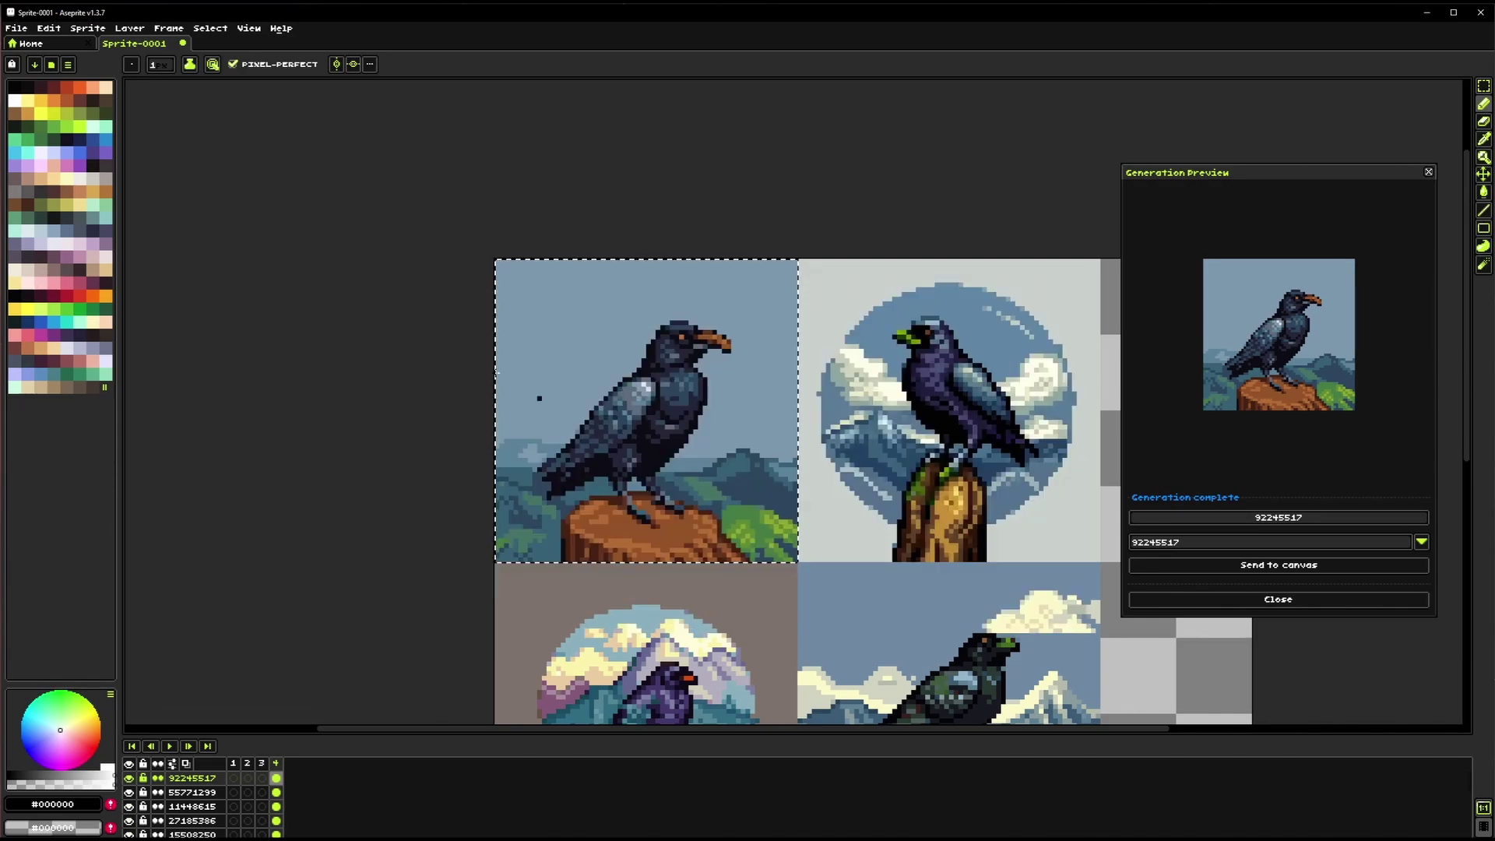
click(88, 28)
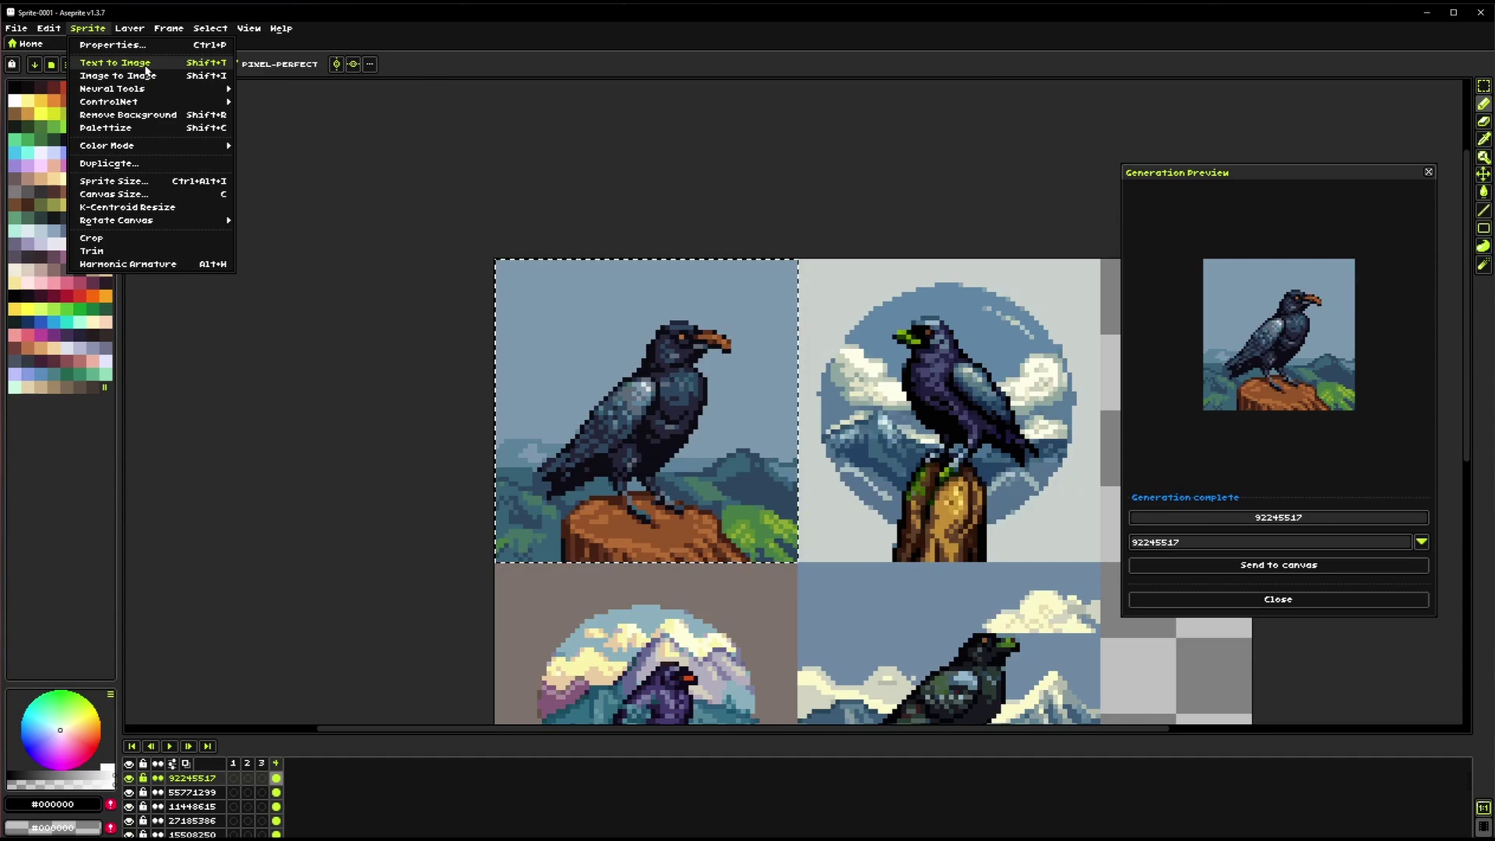
click(137, 67)
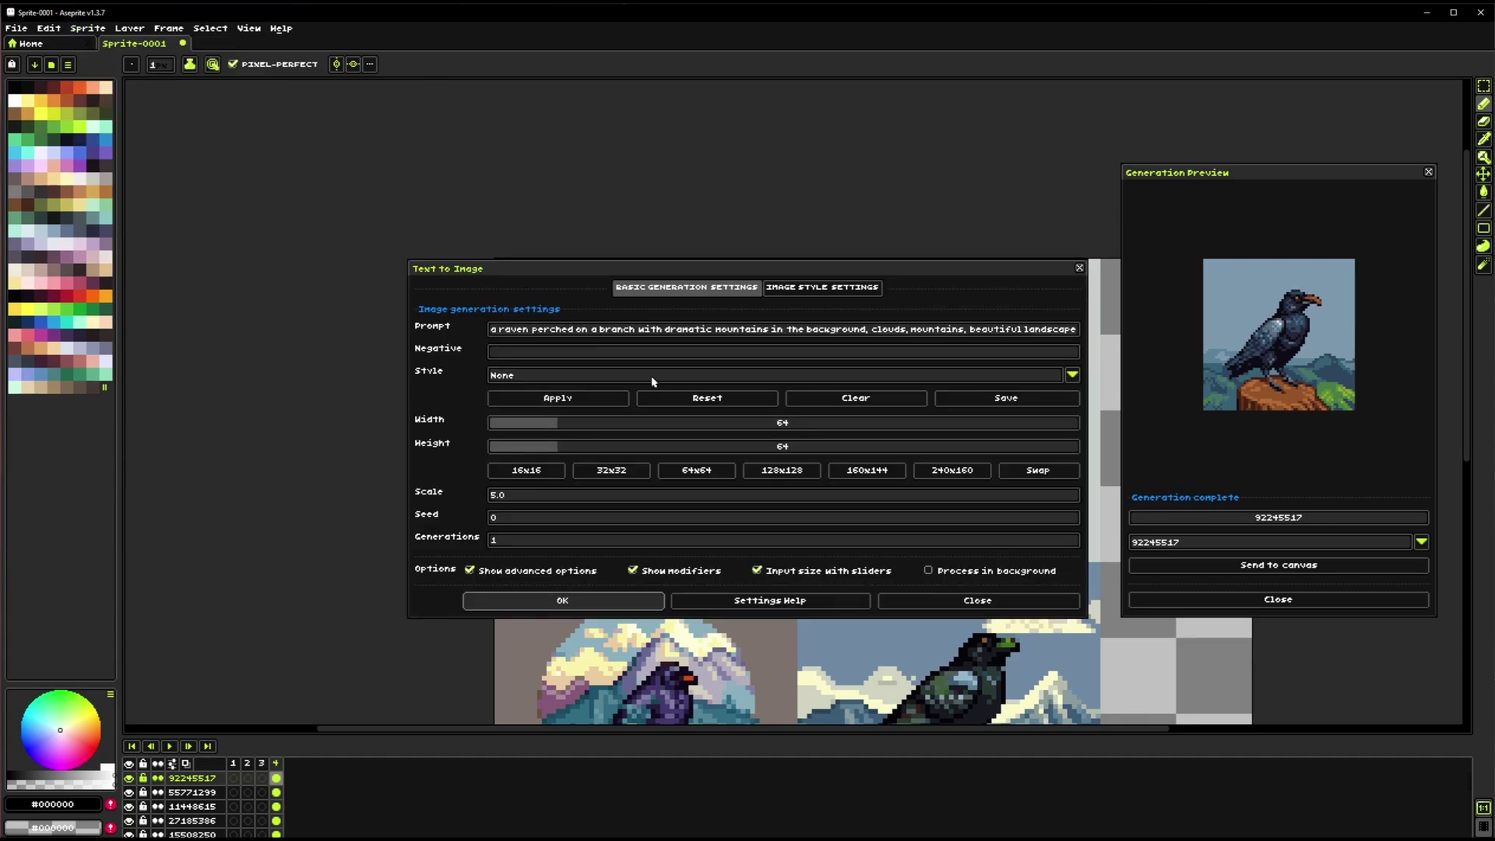
Copy the newest layer's name into the seed as 92245517 and hide the advanced options
double_click(193, 778)
key(ctrl+c)
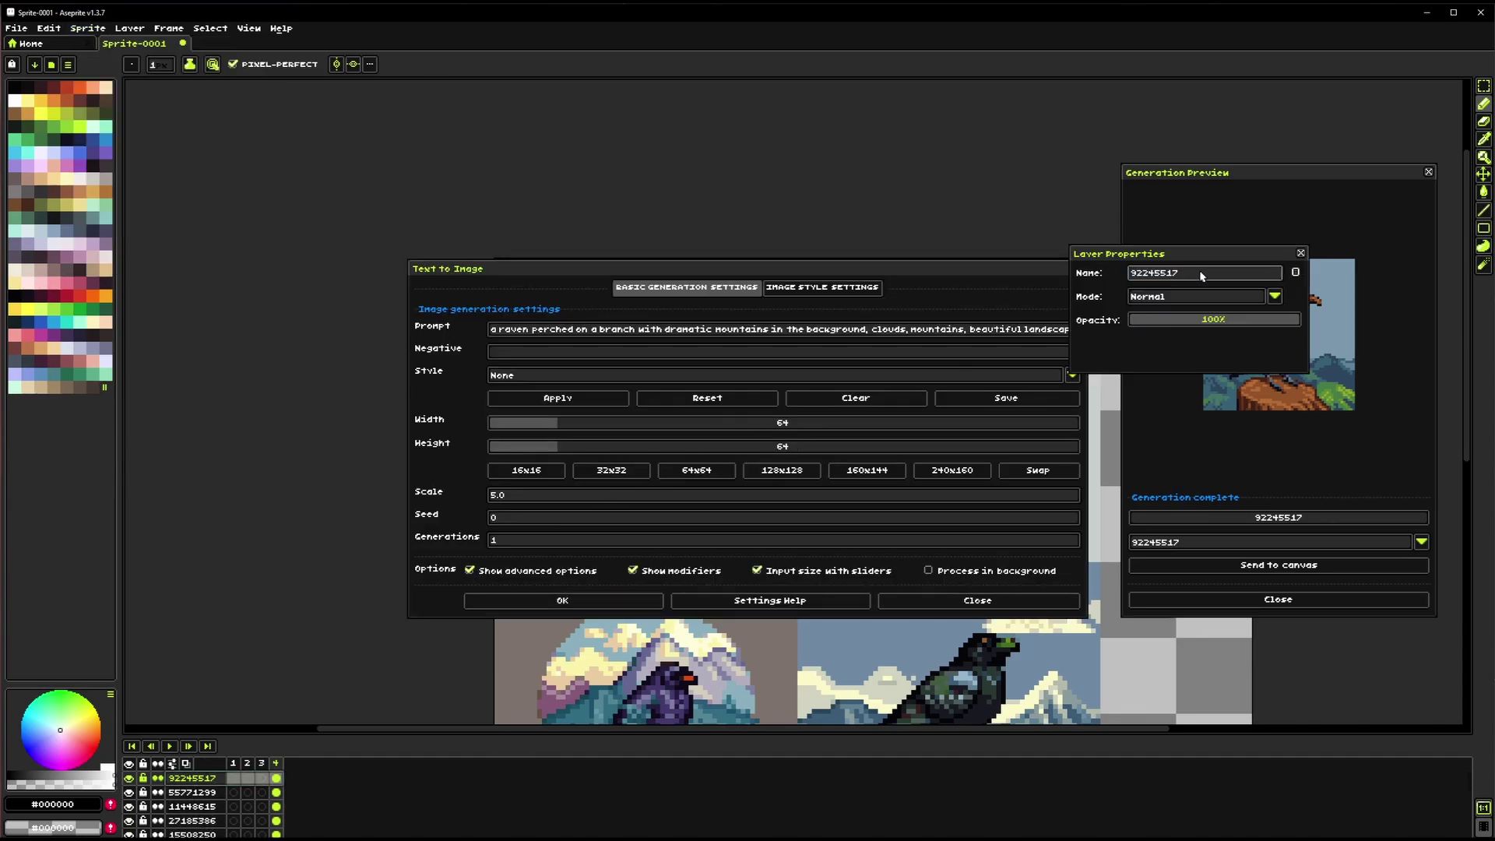
click(1300, 255)
click(512, 516)
key(BackSpace)
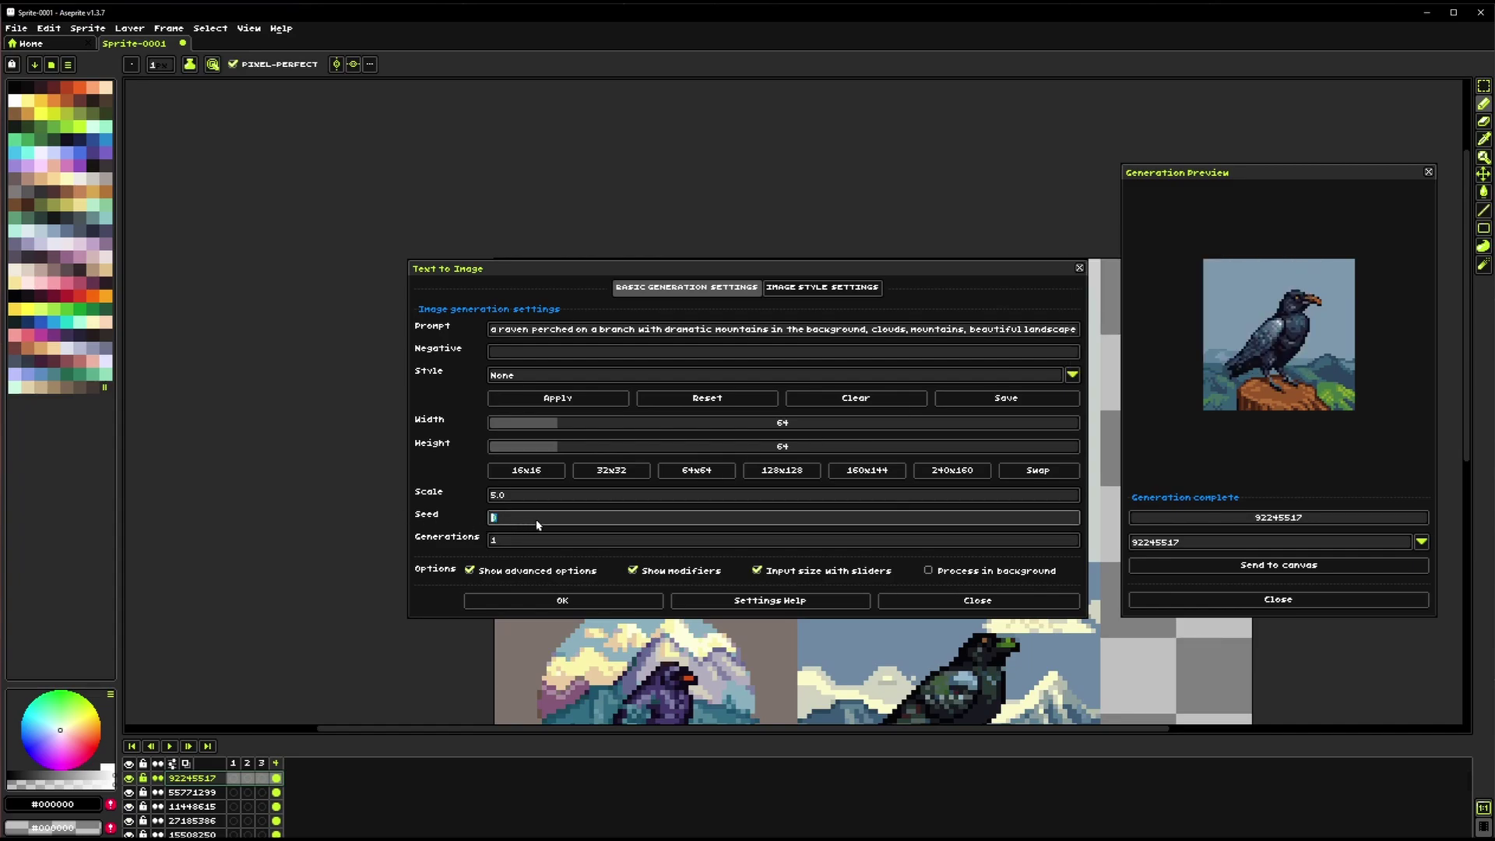
key(ctrl+v)
click(495, 572)
Set the second modifier to Front-facing, keep Top-down as the first and generate the raven image
click(796, 291)
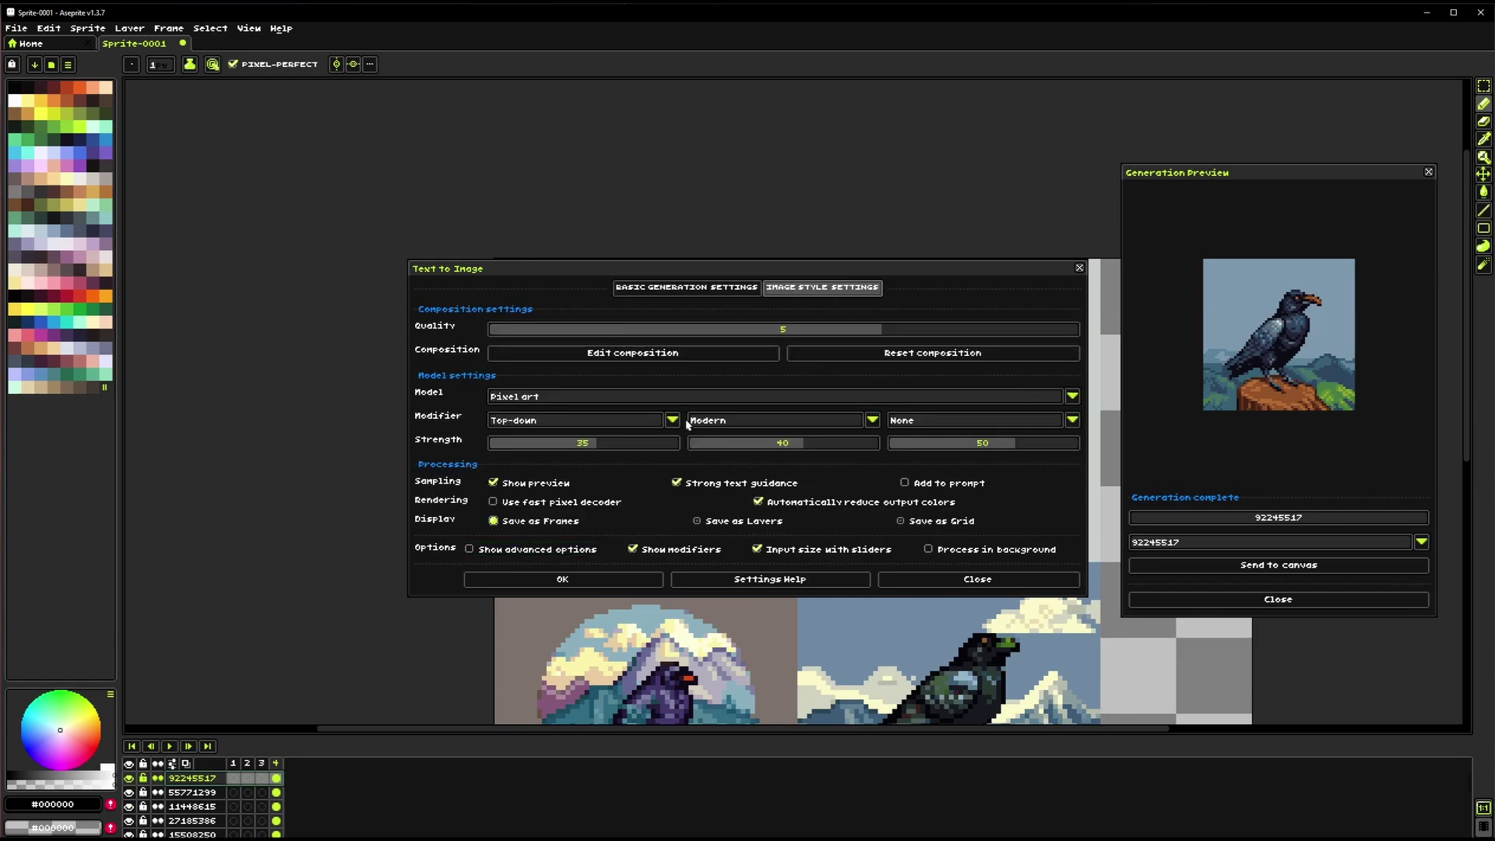
drag(604, 274, 571, 438)
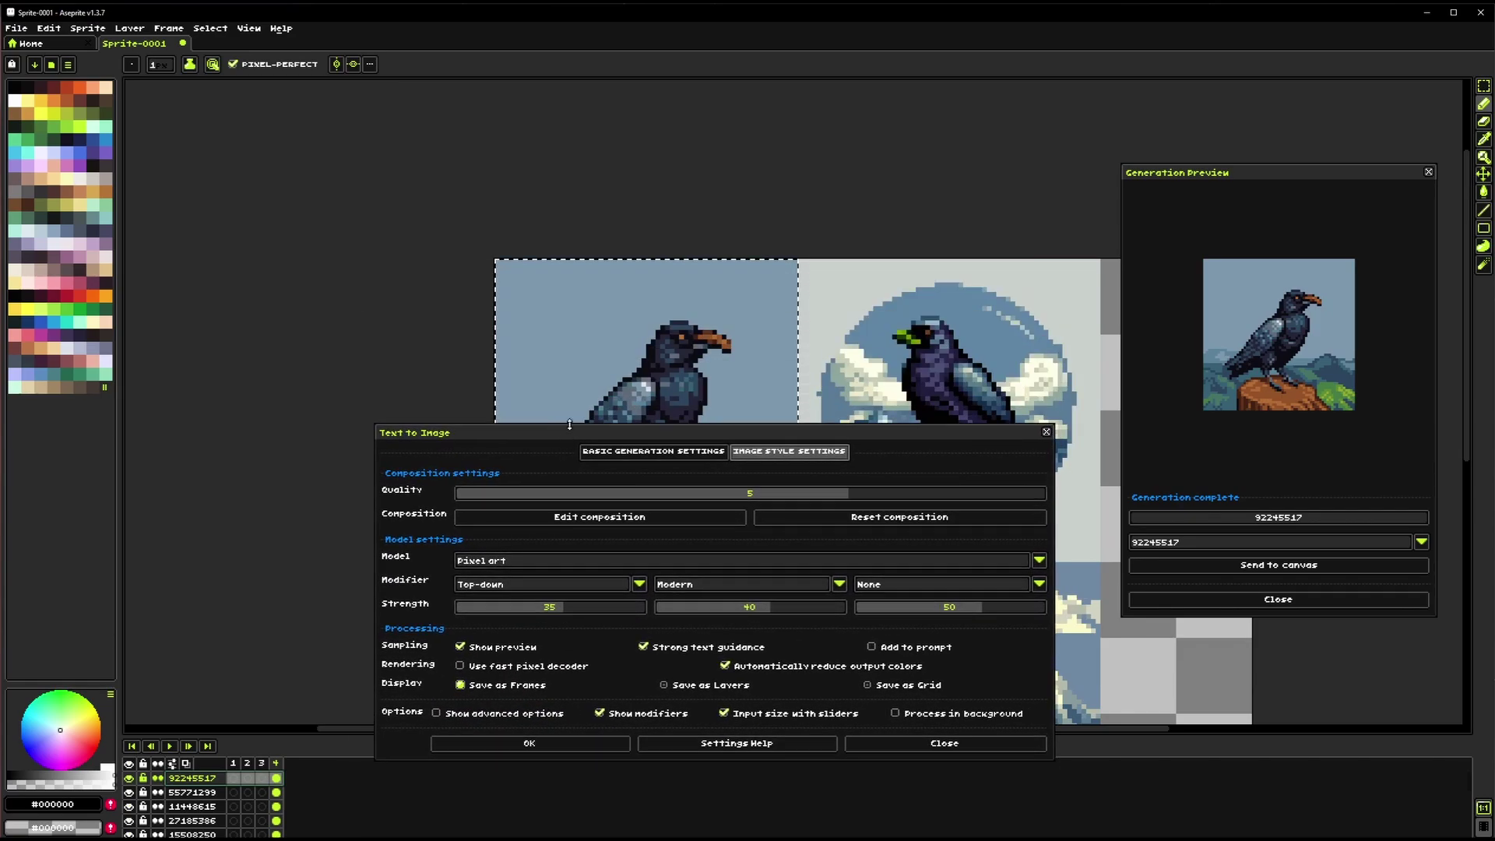
drag(677, 432, 532, 199)
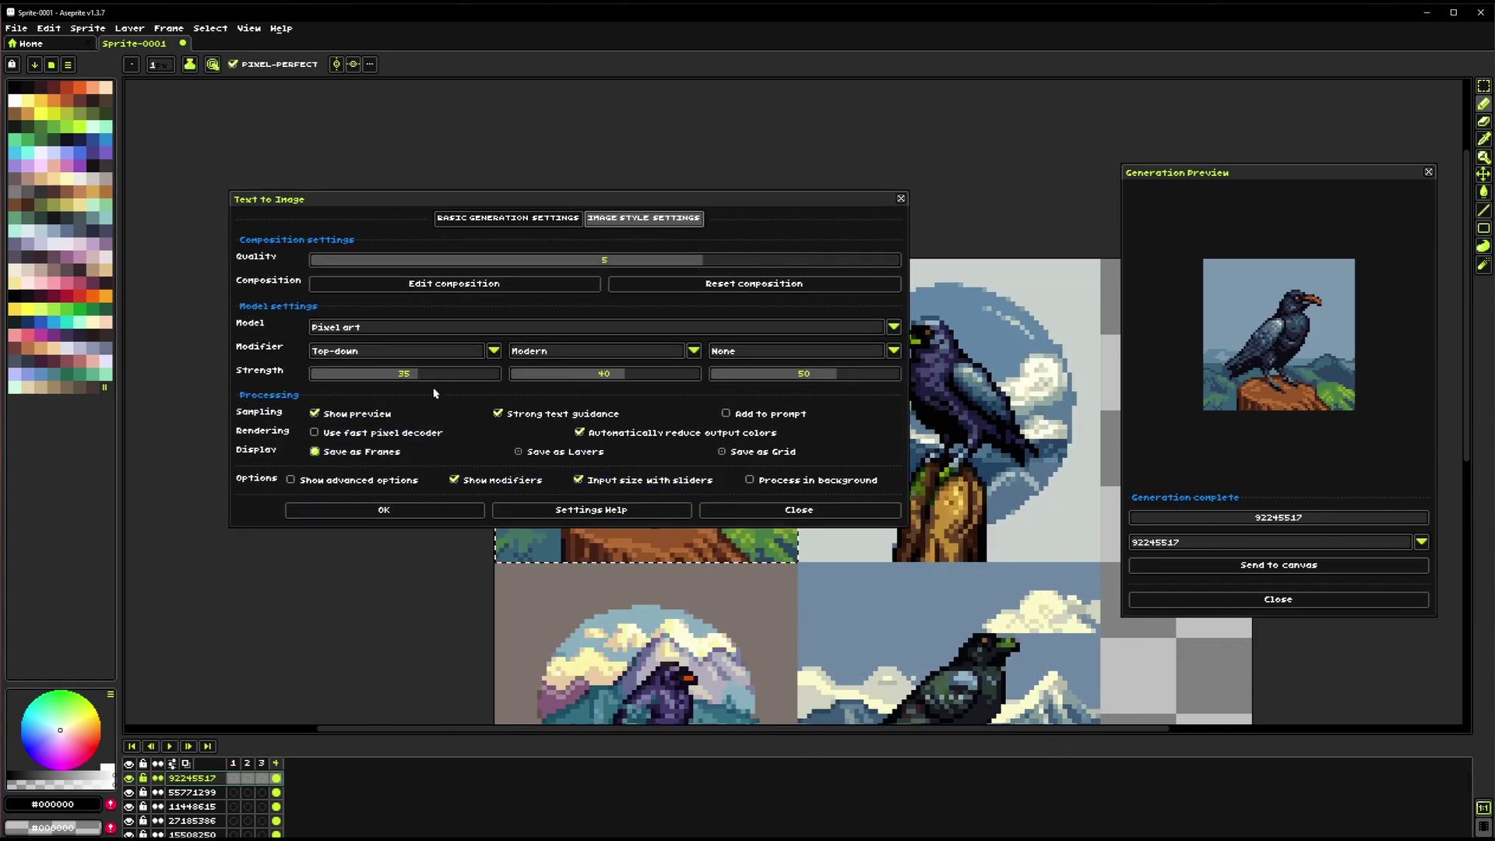
click(576, 351)
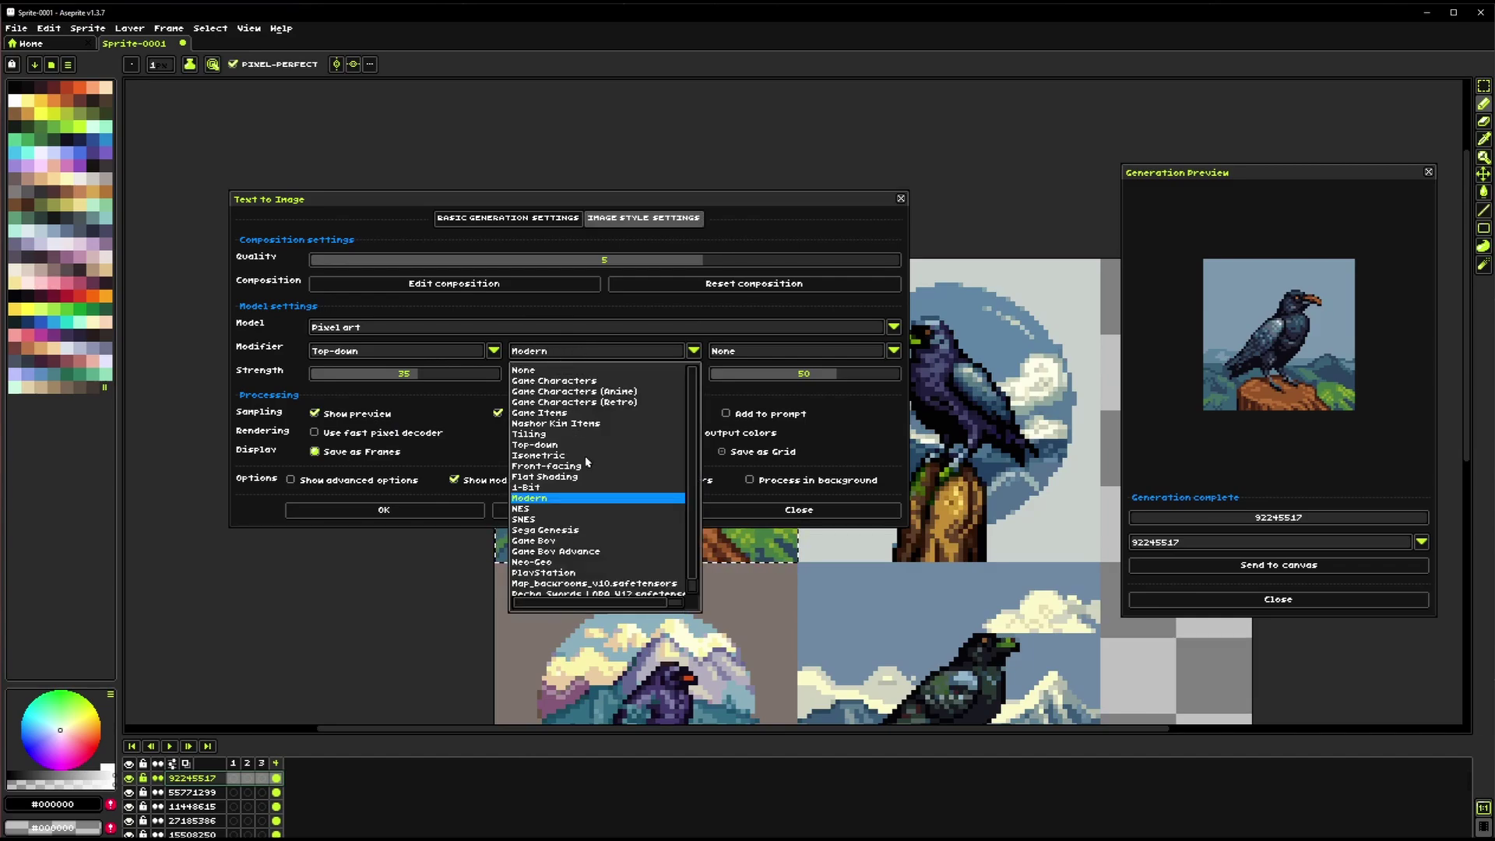
click(566, 466)
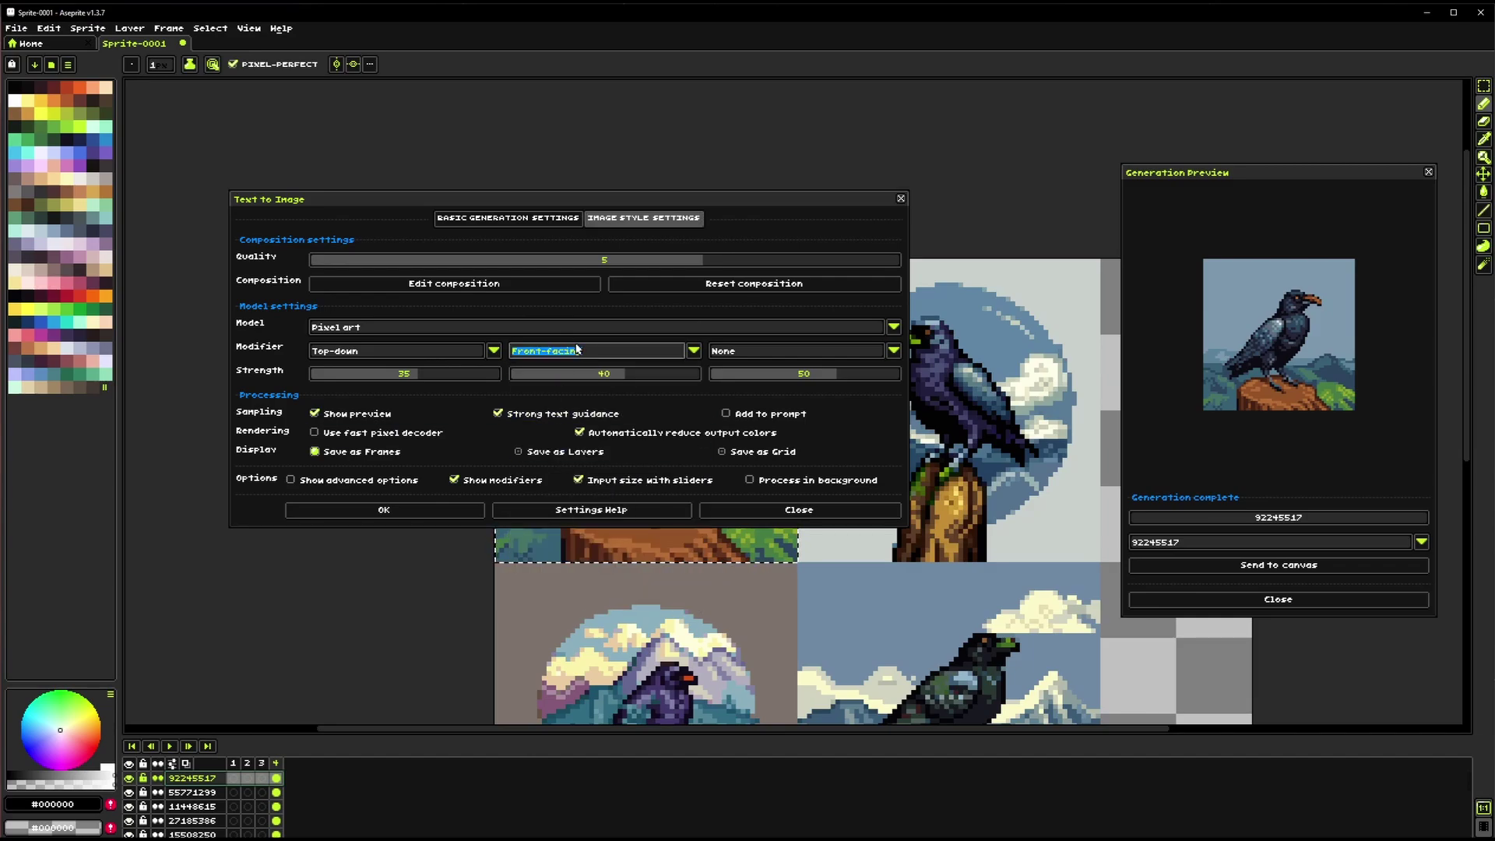
click(372, 511)
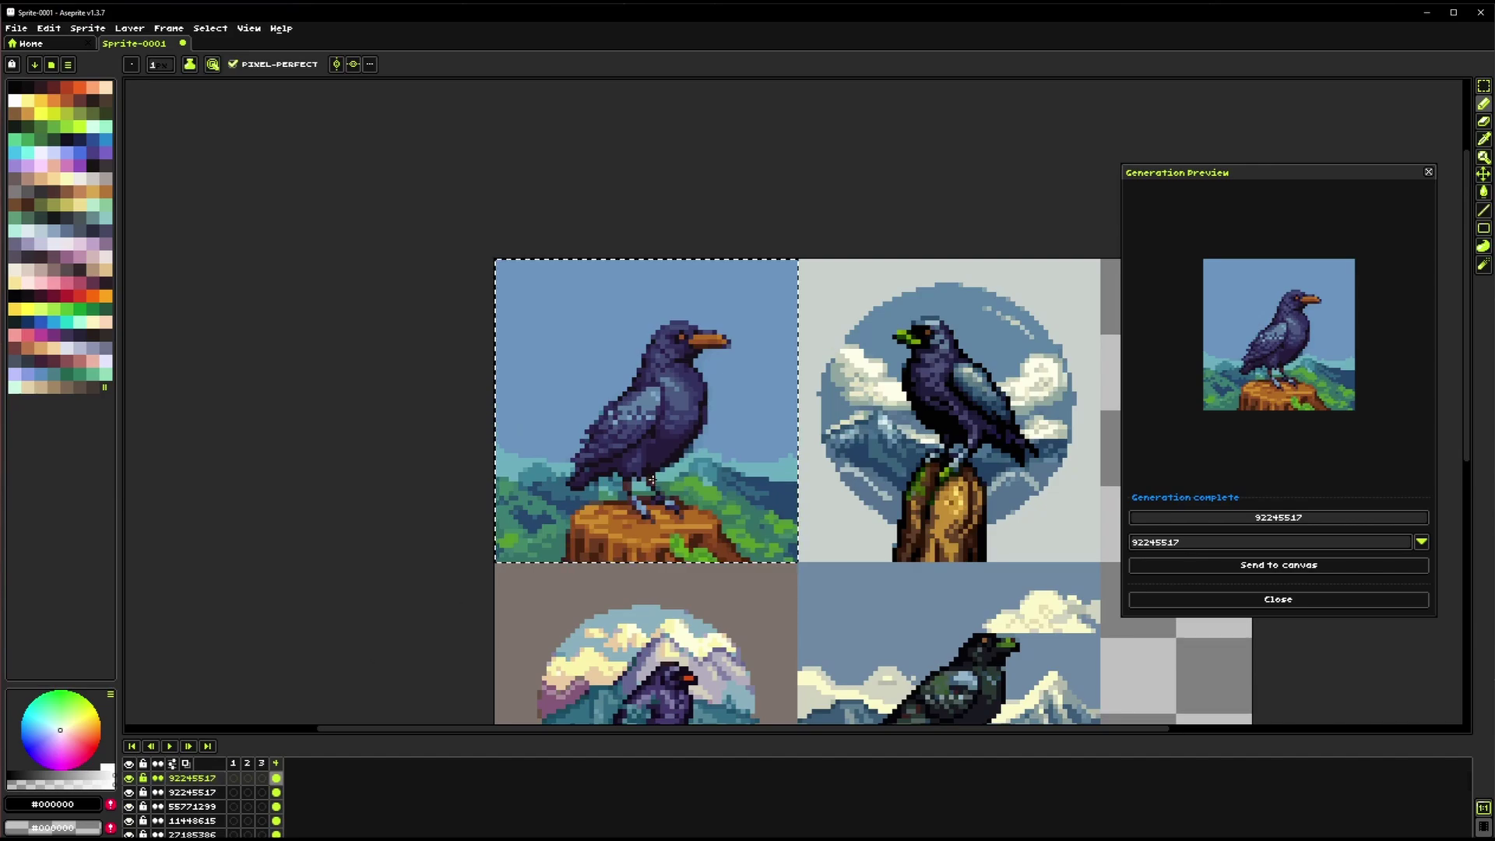
Compare the Front-facing raven with the previous result by hiding and showing the newest layer
click(130, 778)
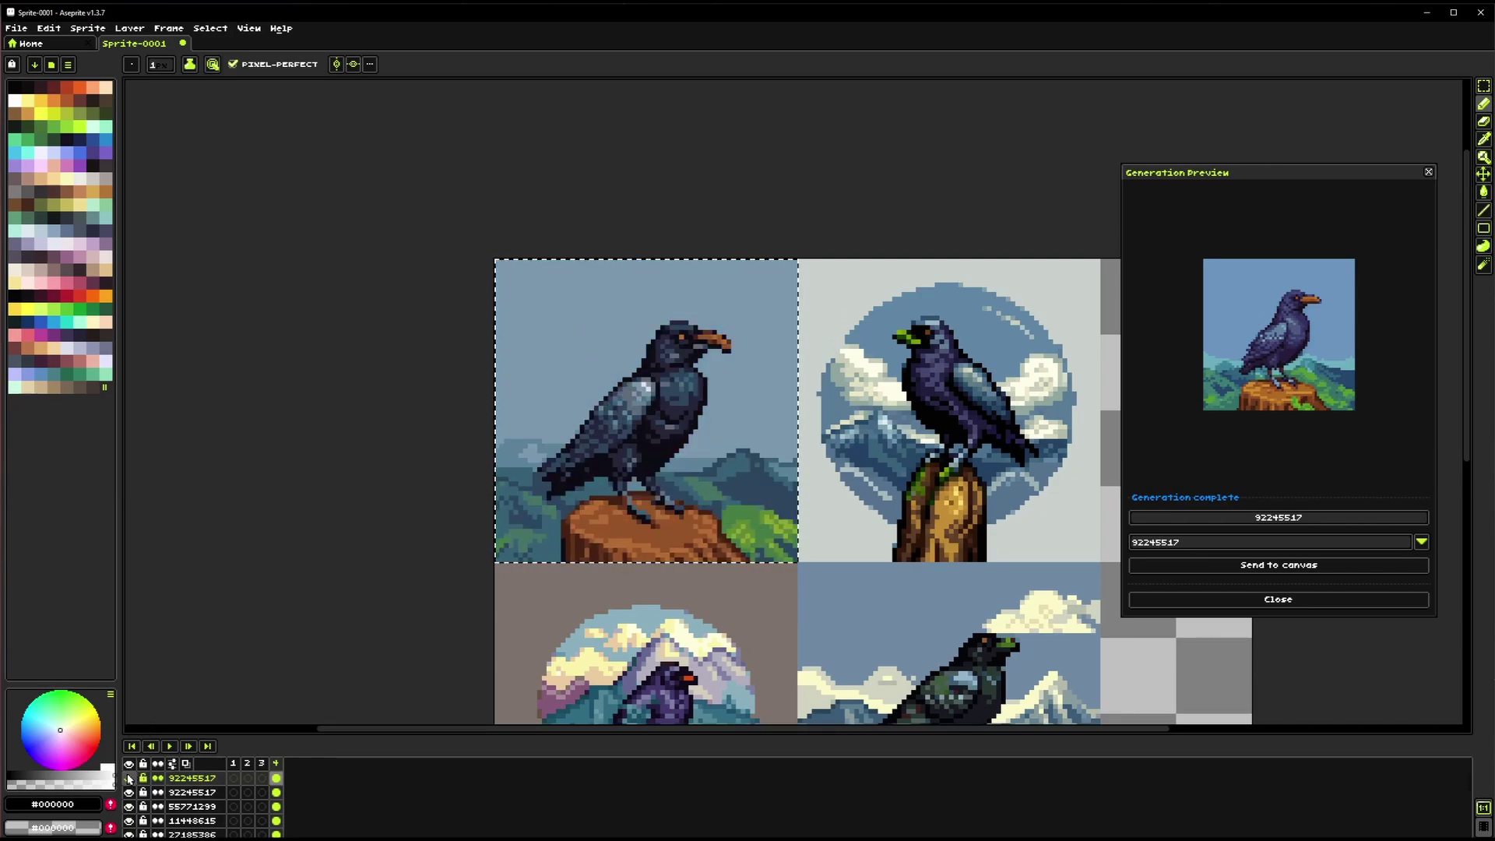
click(130, 777)
click(131, 779)
Reopen Text to Image, set the second modifier to Flat Shading and generate another raven
click(87, 28)
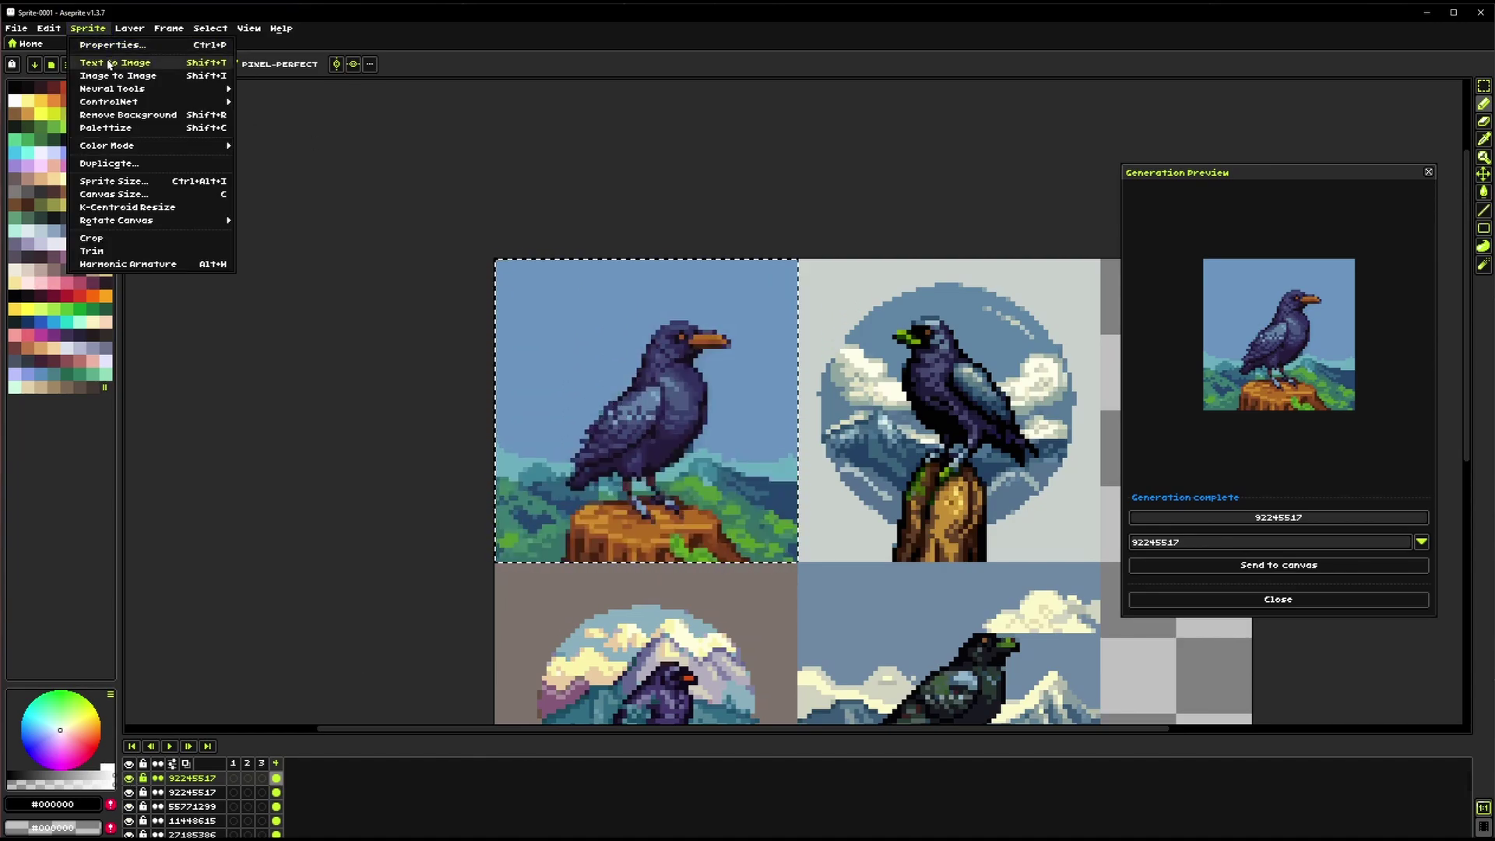
click(109, 63)
click(857, 298)
click(761, 431)
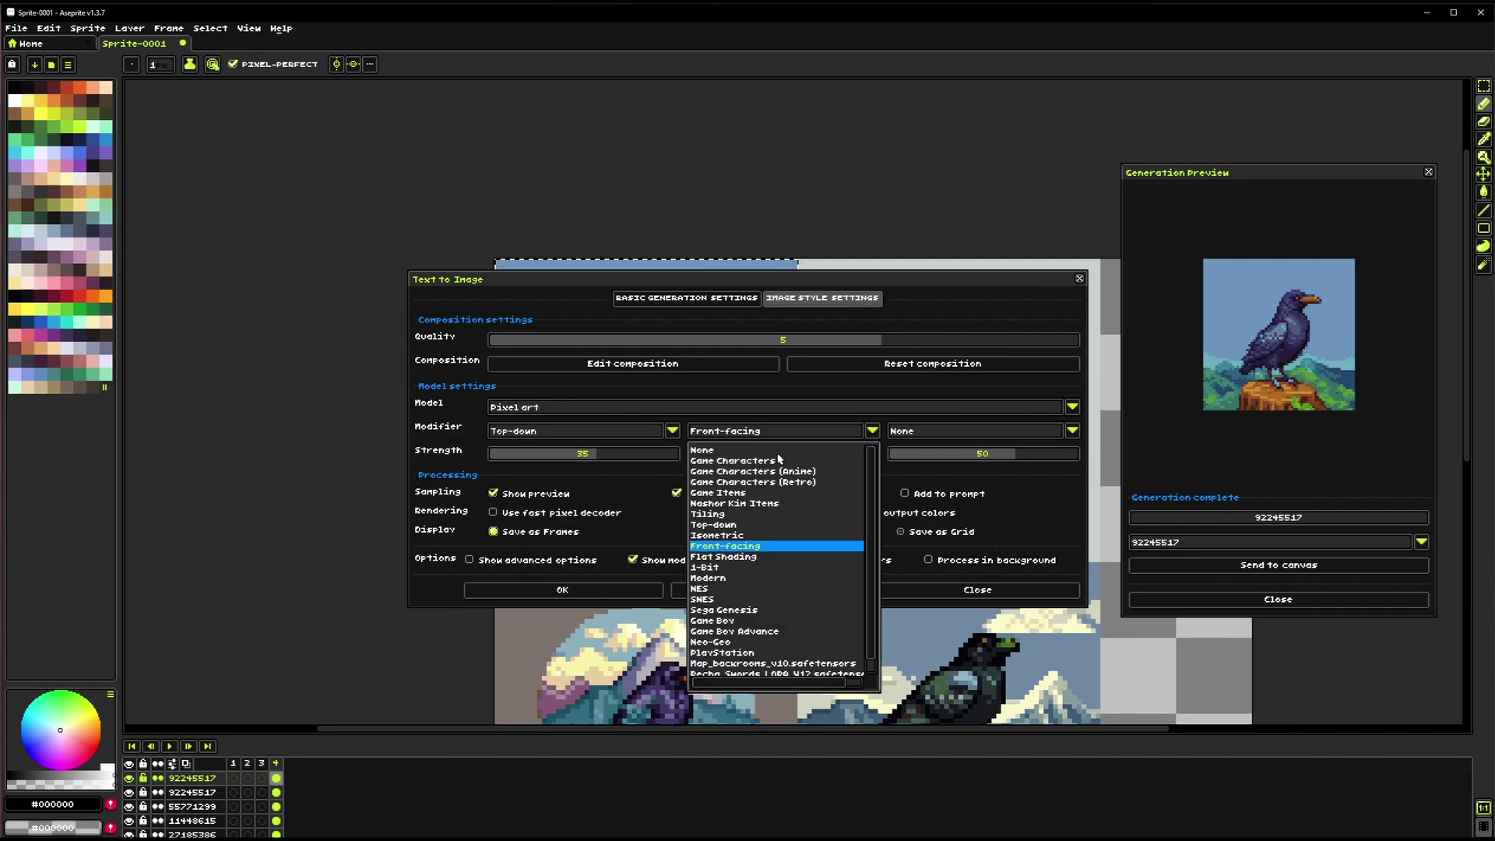
click(719, 556)
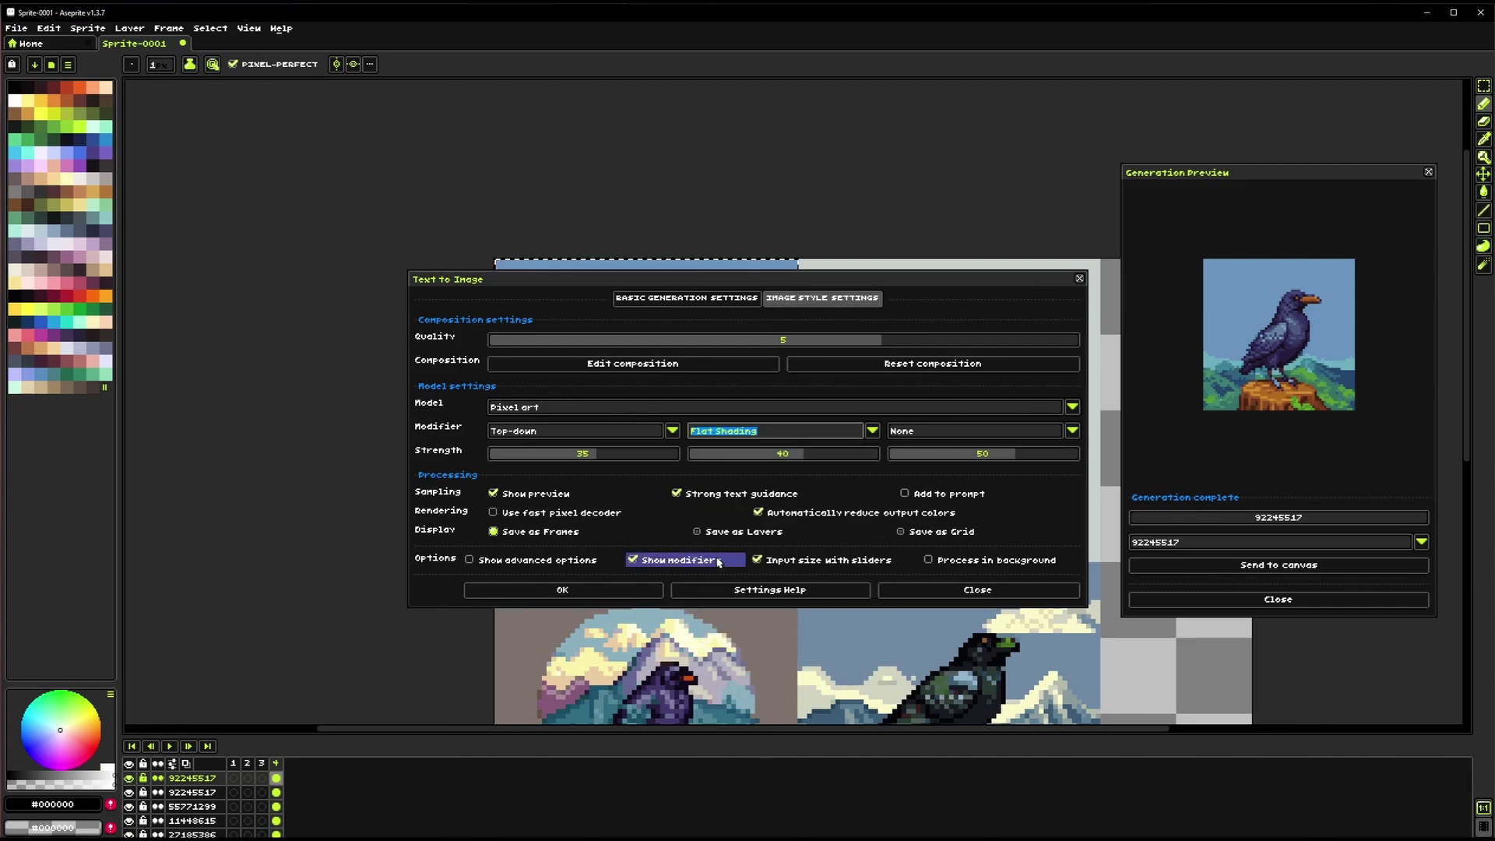
click(625, 593)
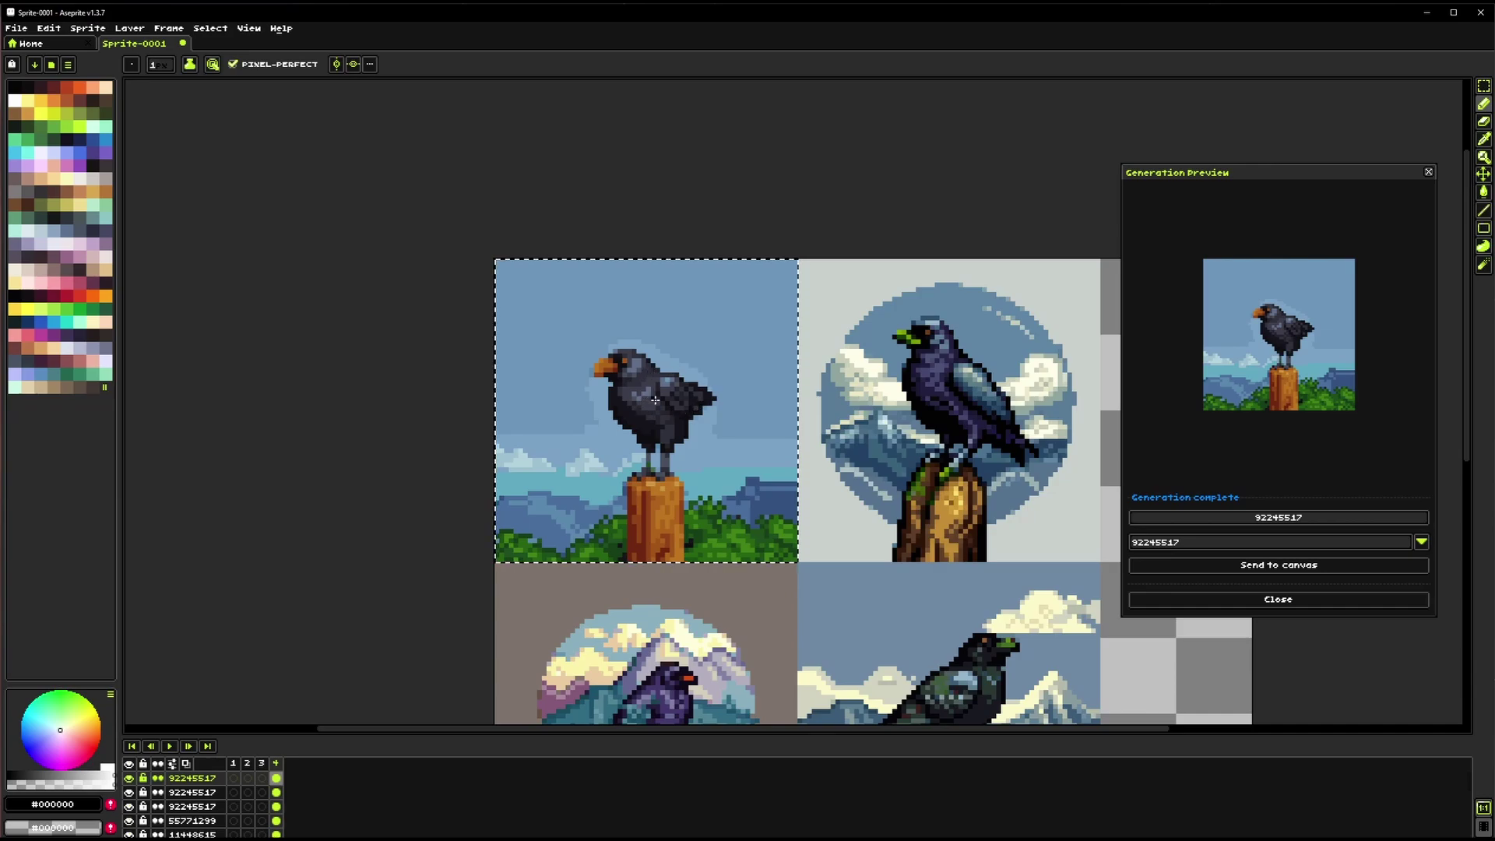
Generate another raven from Text to Image with the second modifier set to Neo-Geo
click(88, 28)
click(93, 63)
click(853, 299)
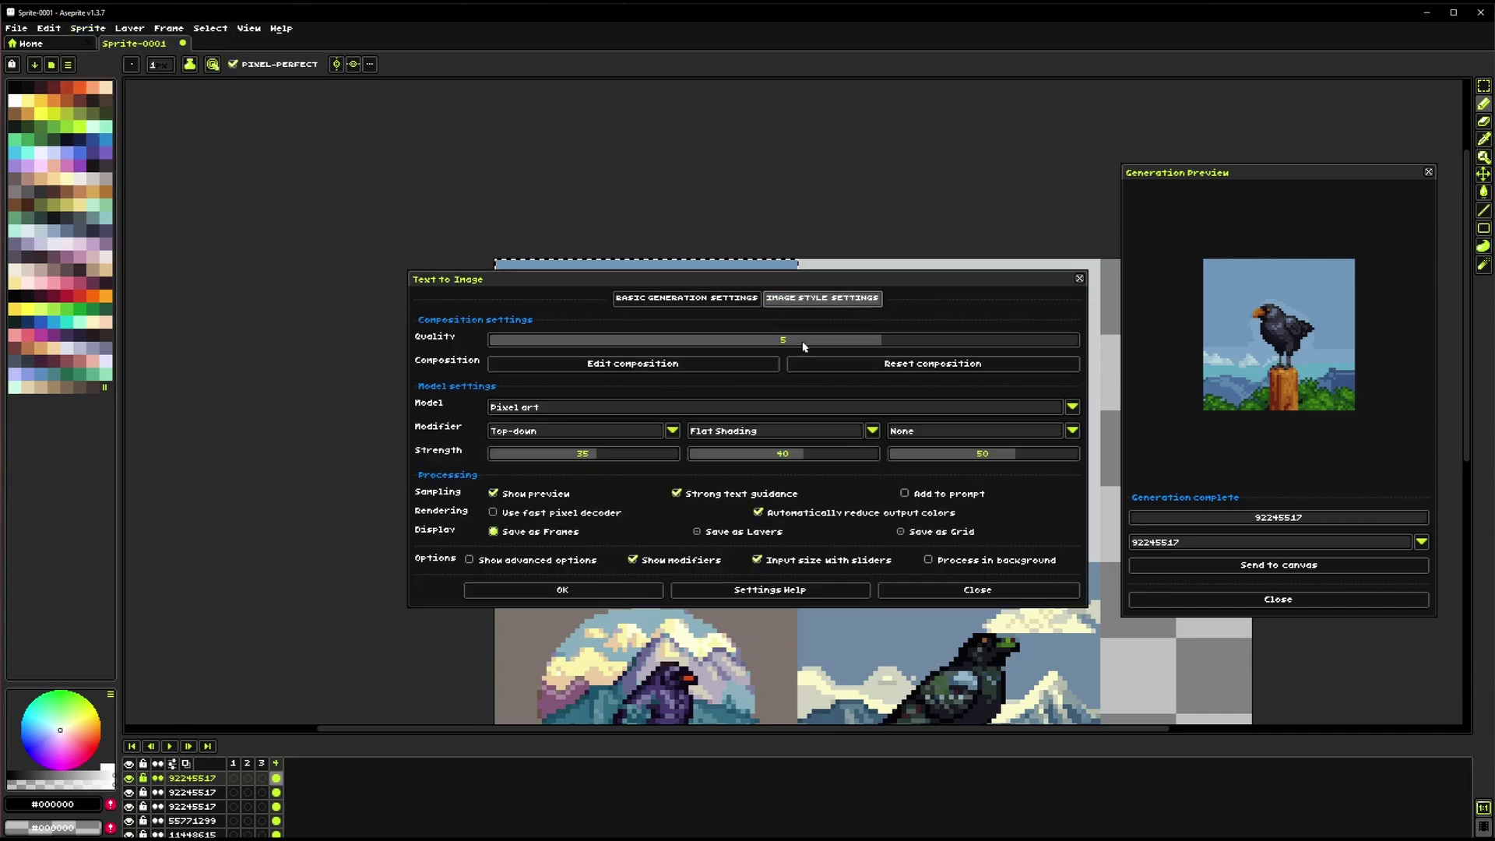
click(766, 435)
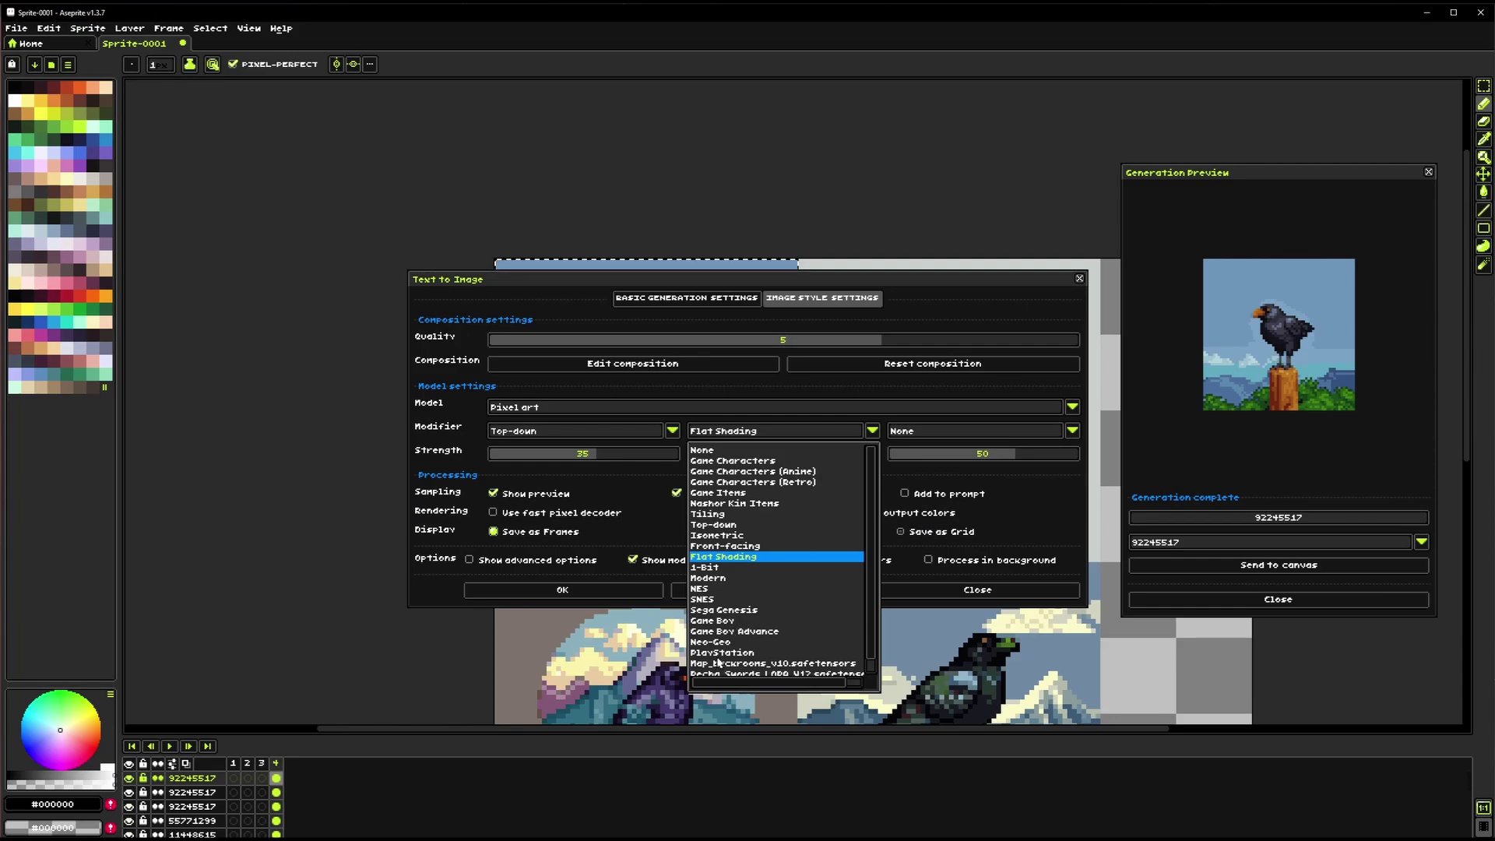
click(710, 642)
key(Return)
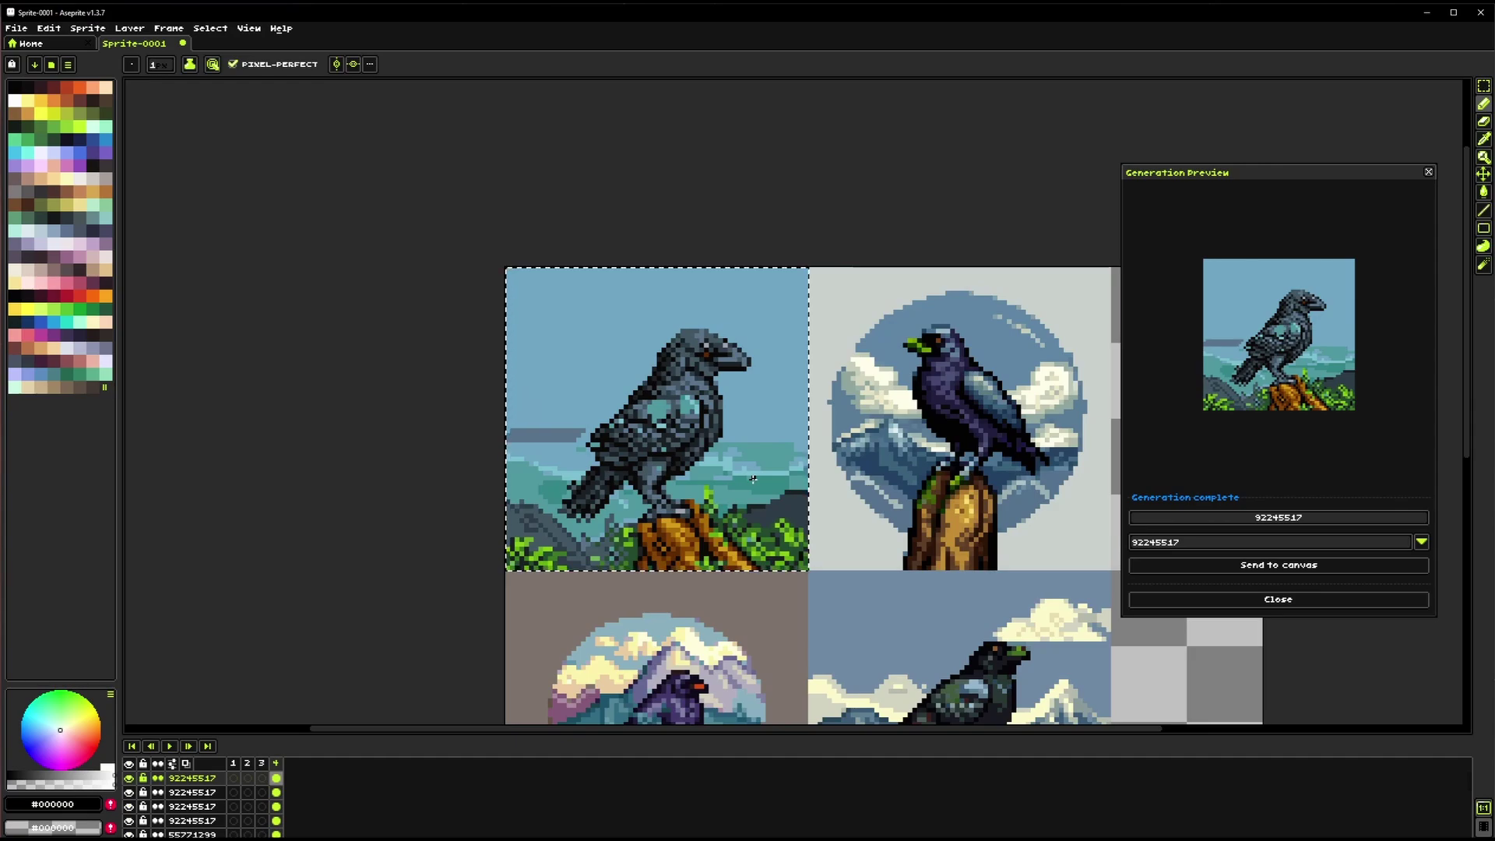
Generate another raven from Text to Image with the second modifier set to Isometric
click(87, 28)
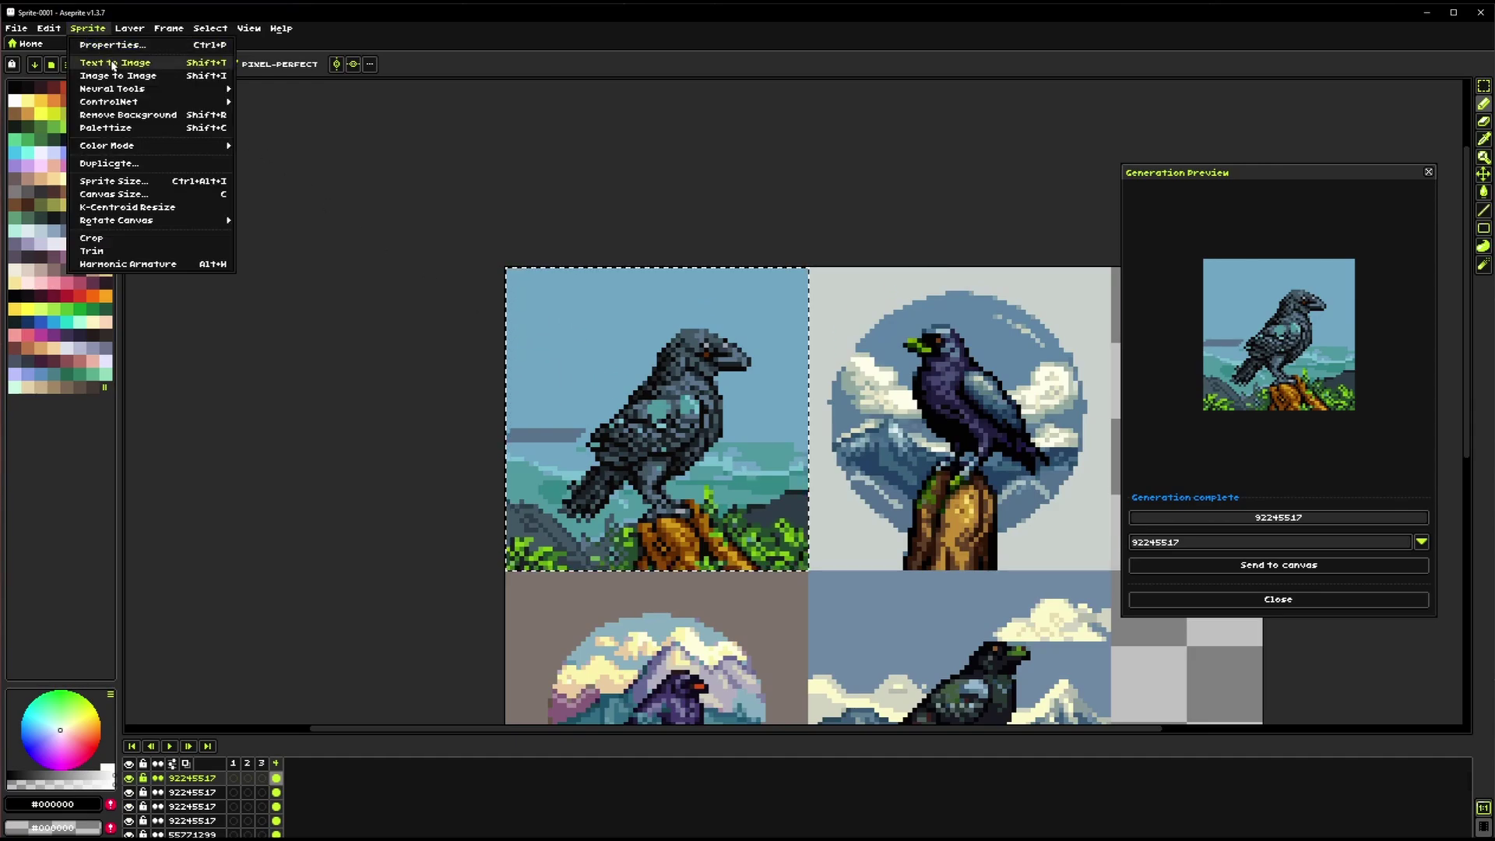
click(116, 59)
click(822, 298)
click(767, 431)
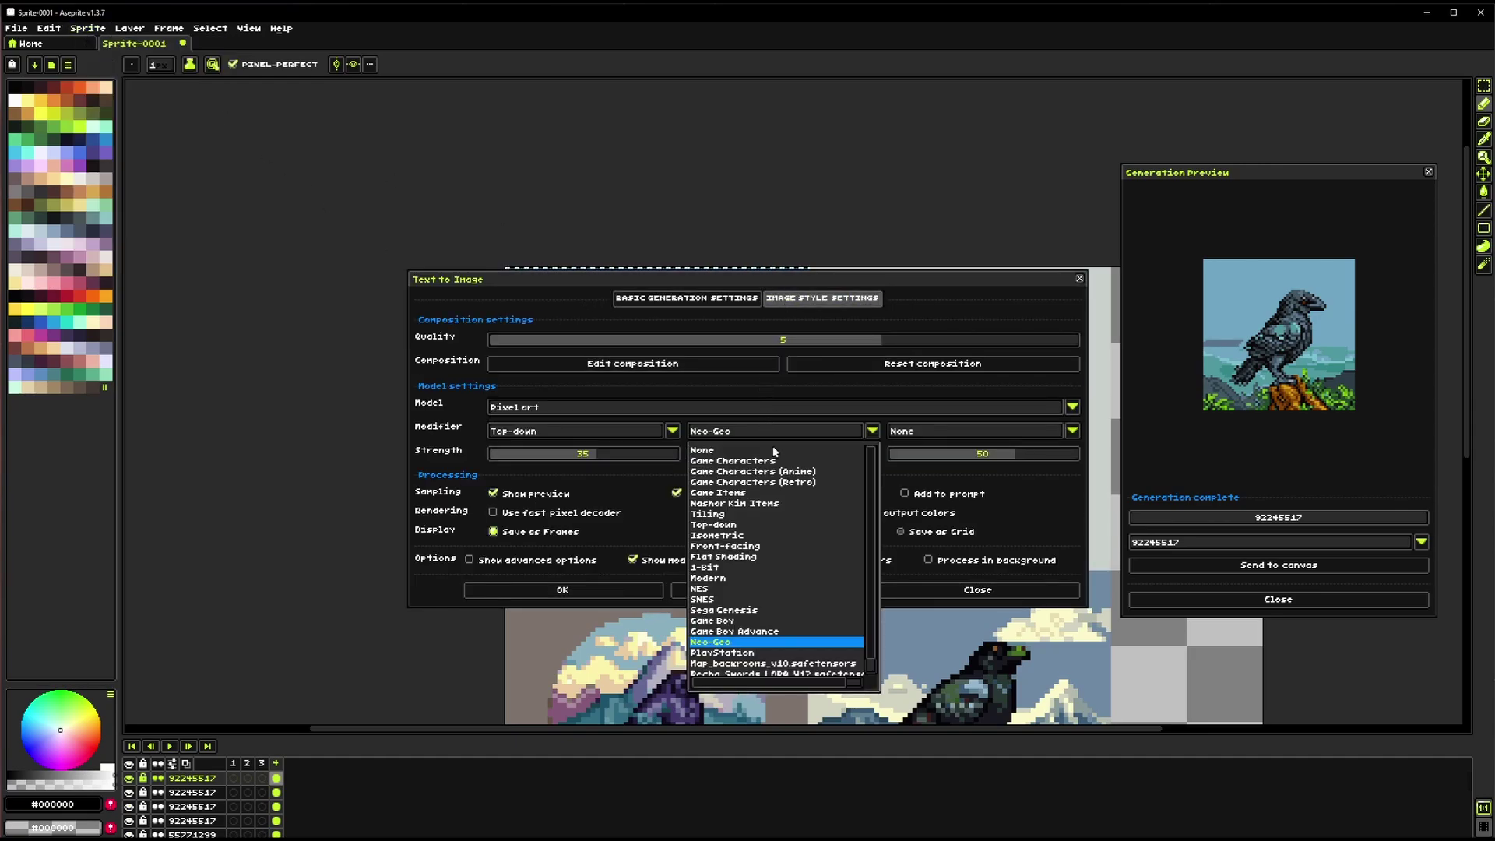
click(708, 514)
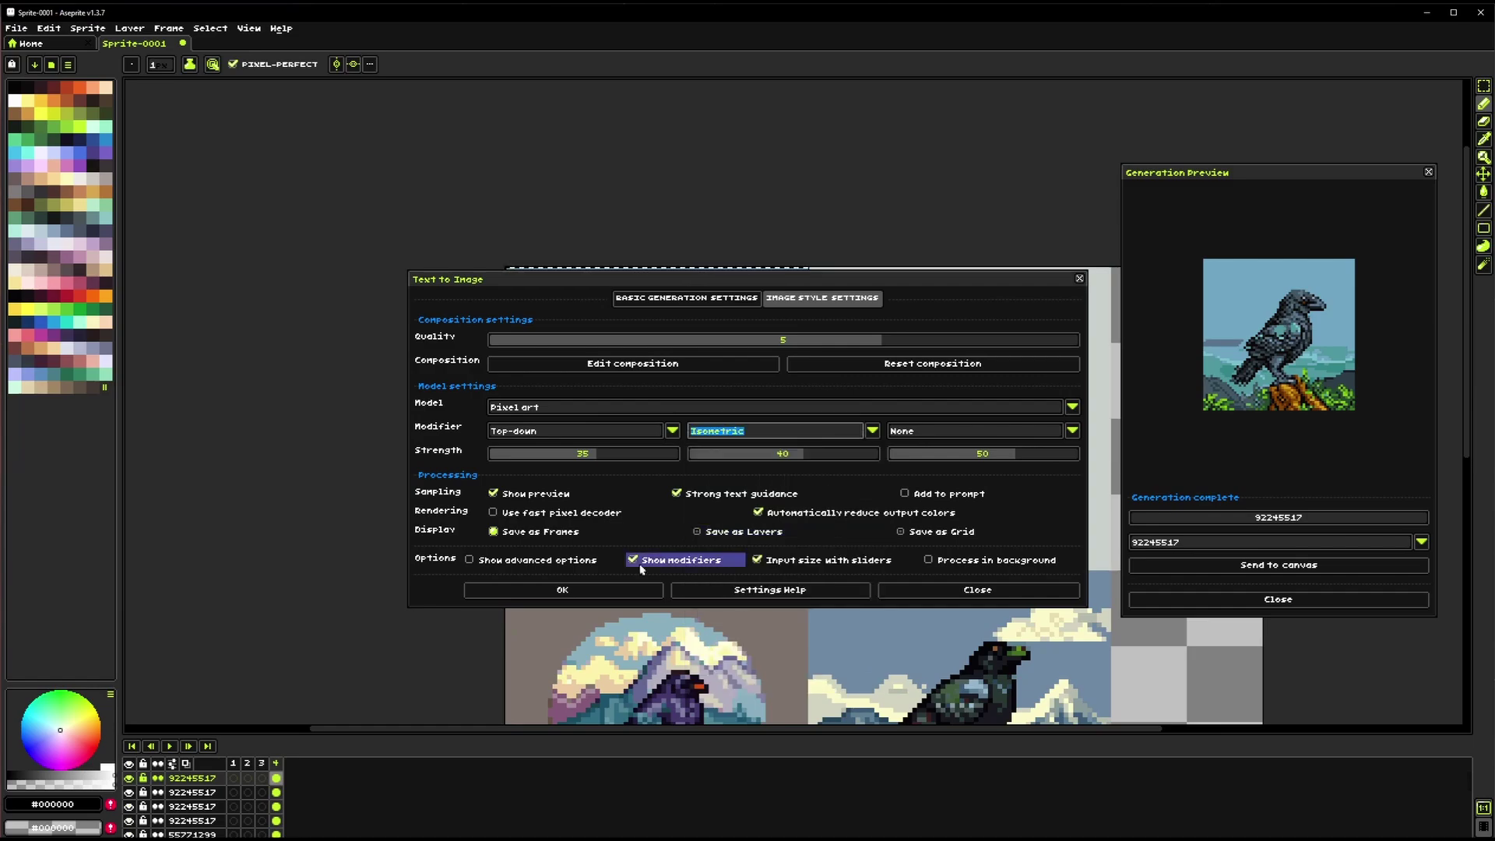
click(587, 592)
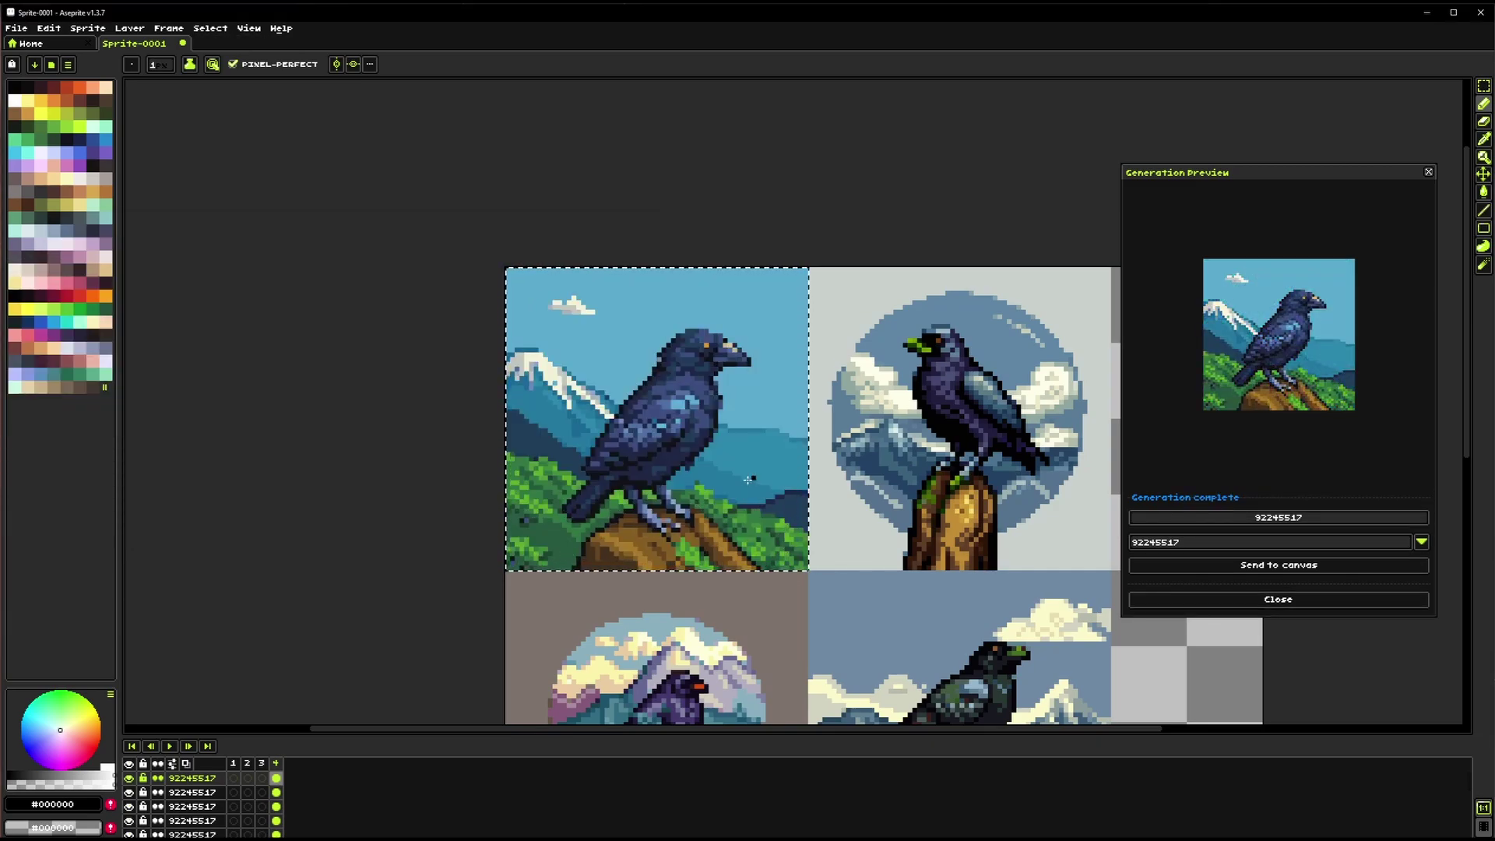
Reopen Text to Image's style settings, set the second modifier to Modern and keep the third at None
click(87, 28)
click(110, 76)
click(822, 298)
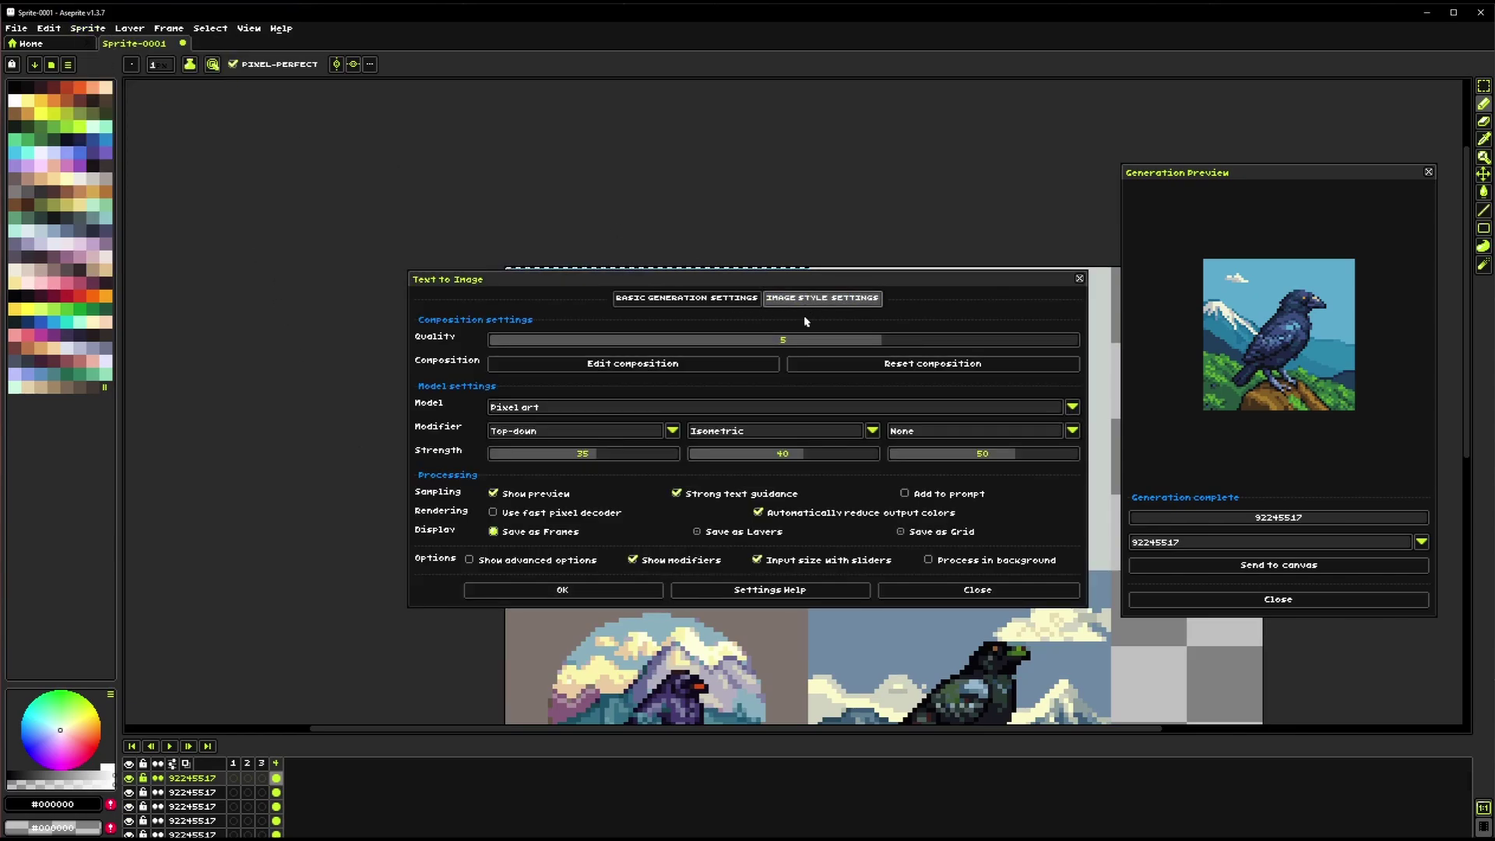
click(759, 433)
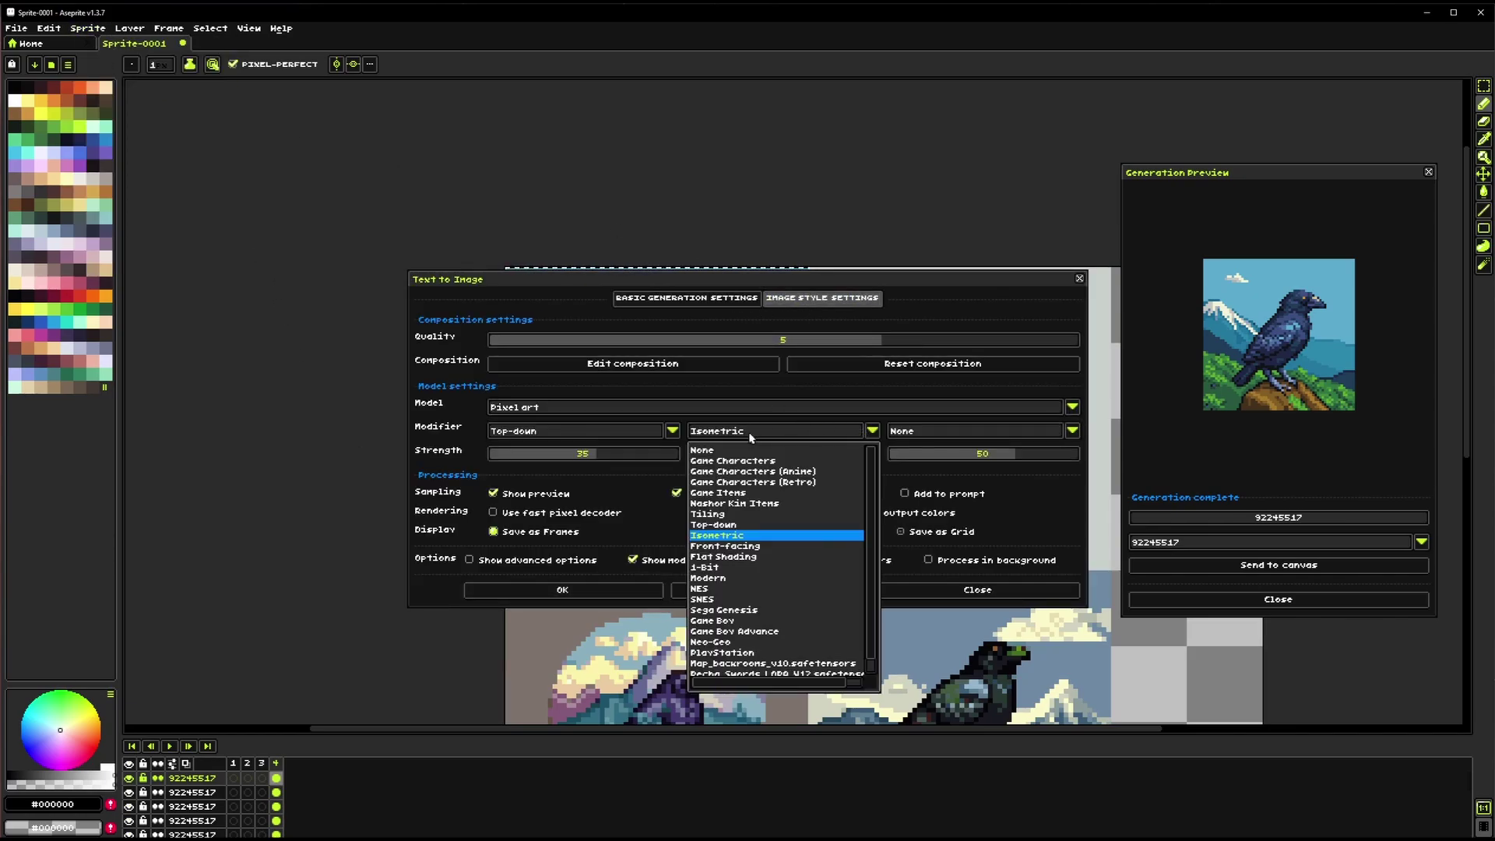
click(731, 580)
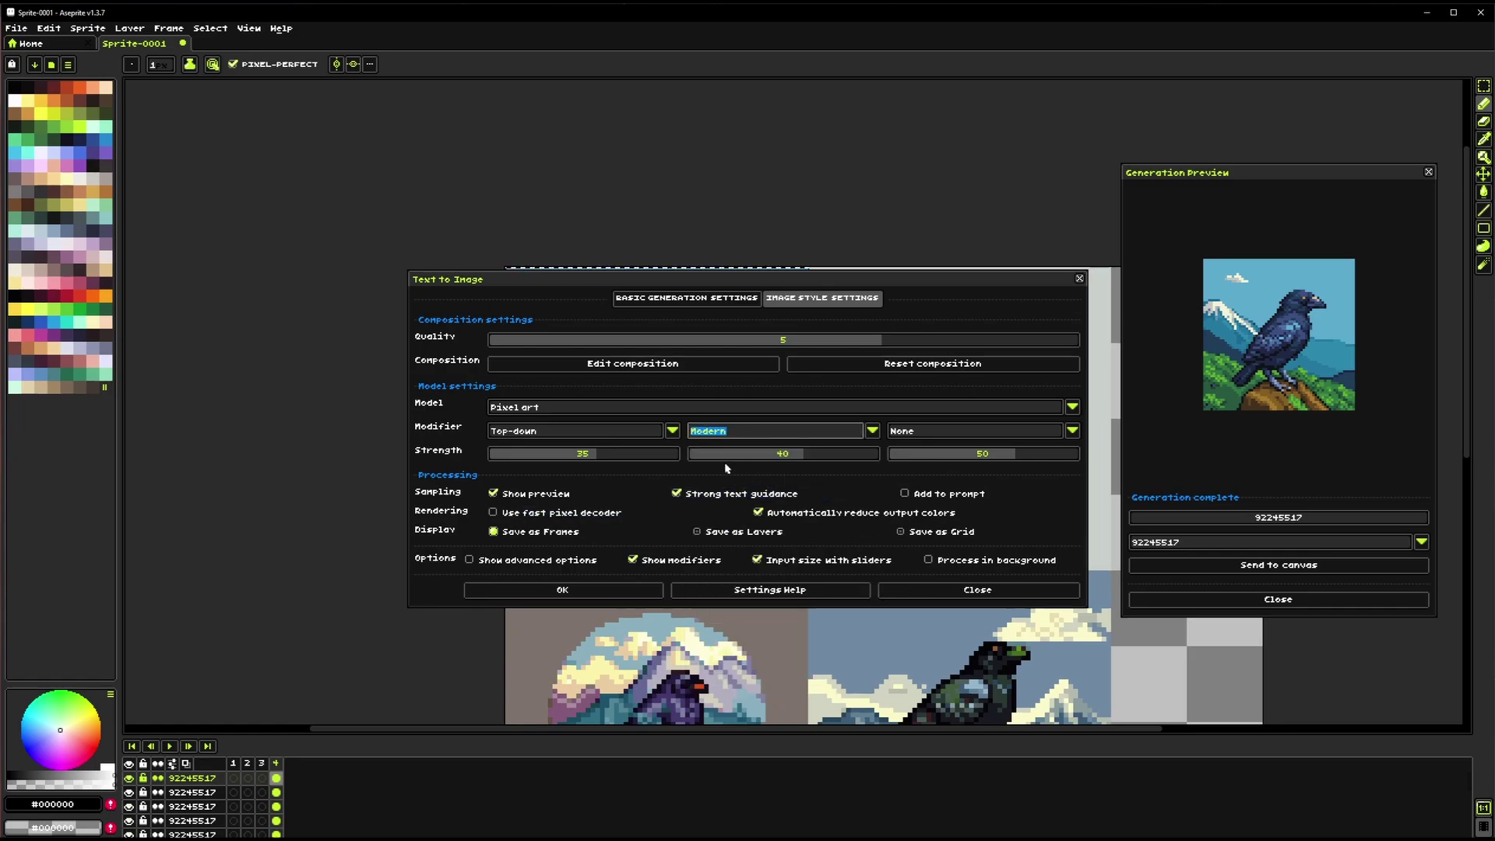
click(935, 432)
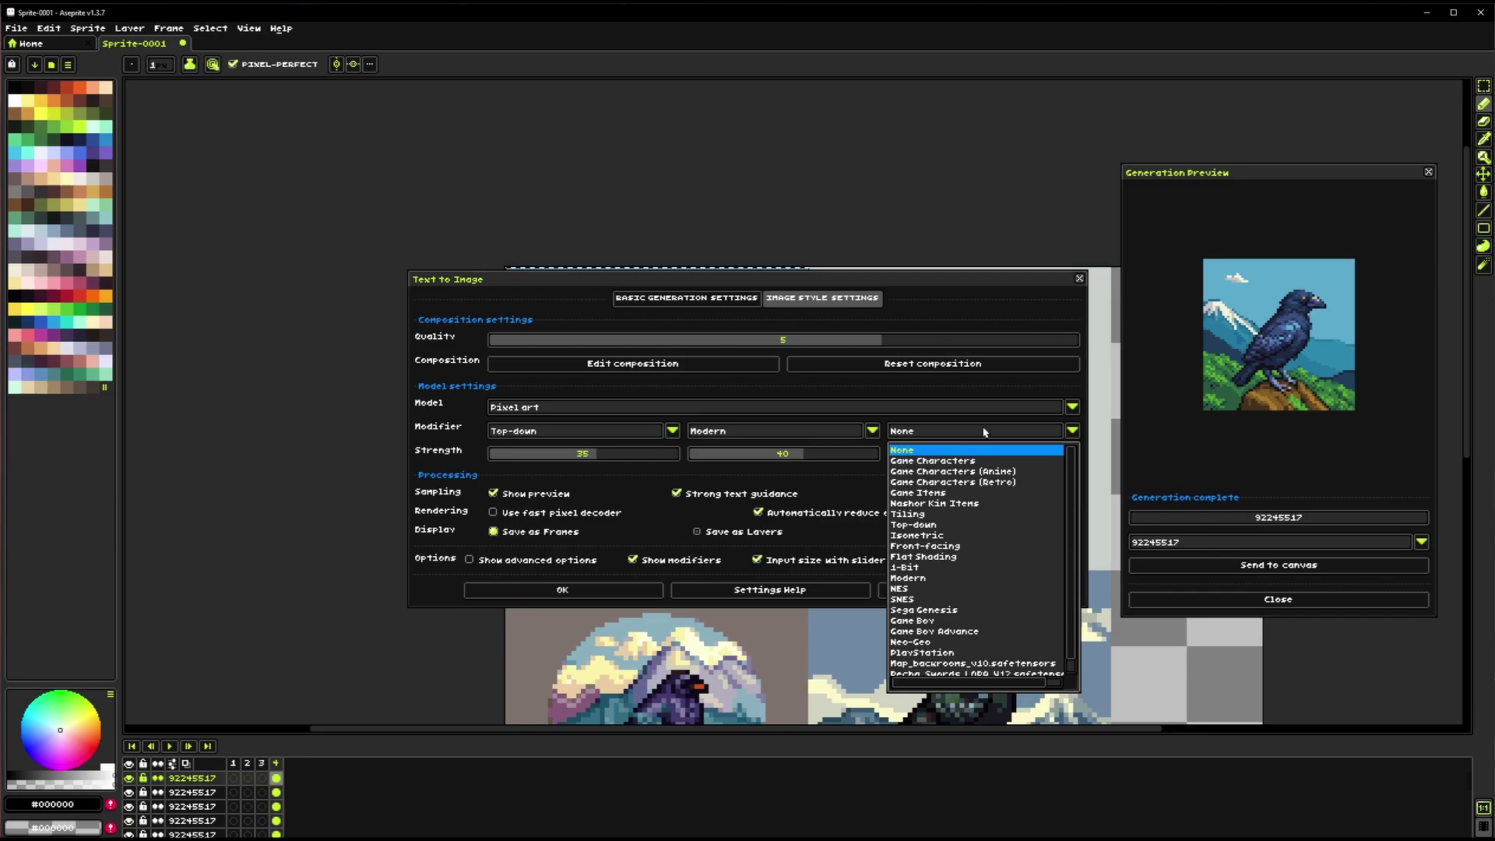
click(904, 450)
Examine the LoRA strength limits and LoRA count in the Retro Diffusion UI settings, then close both settings dialogs
click(281, 28)
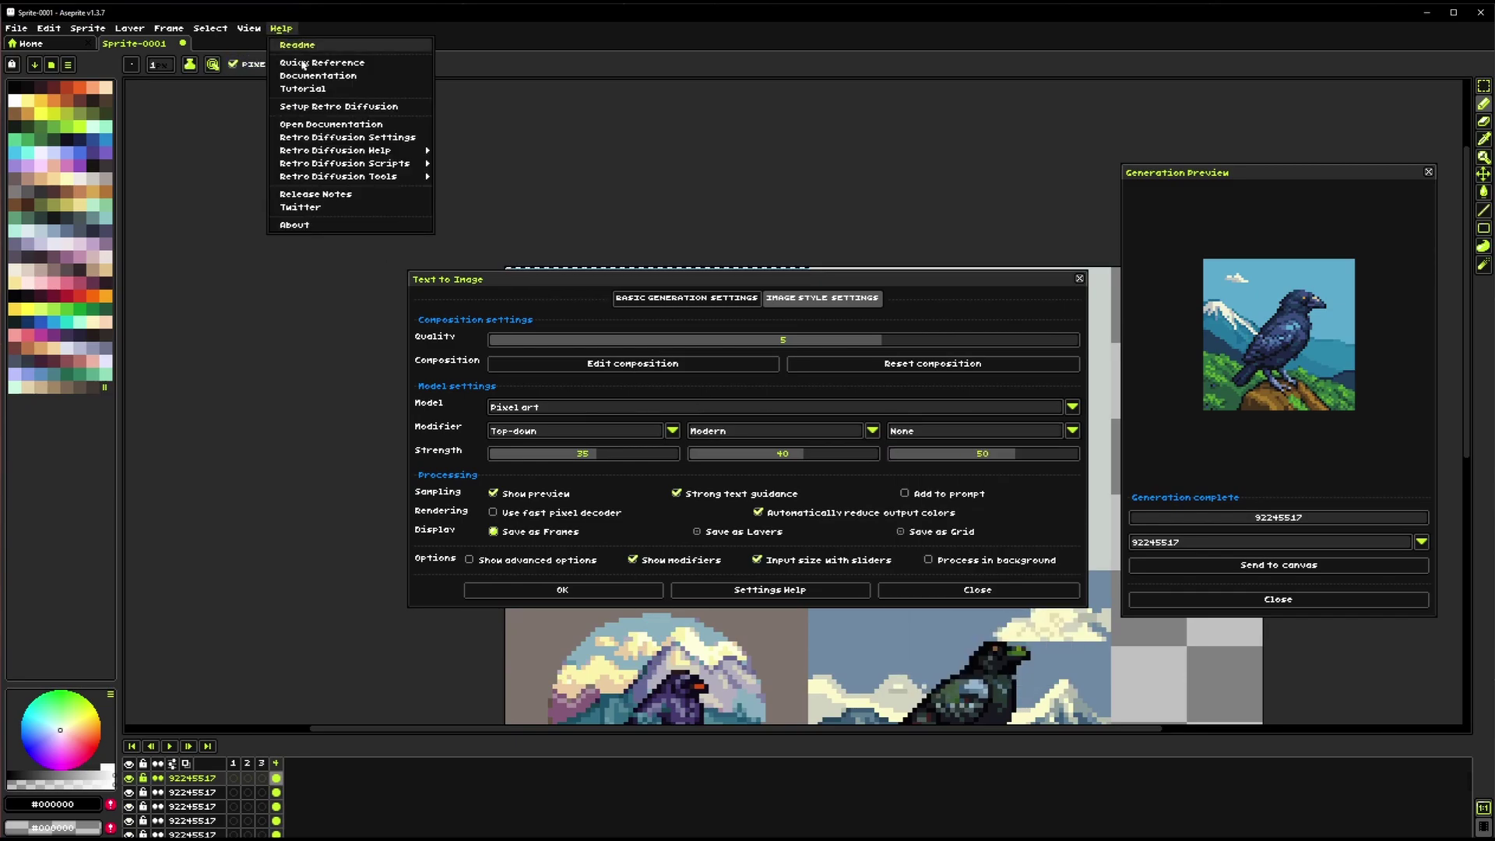
click(377, 140)
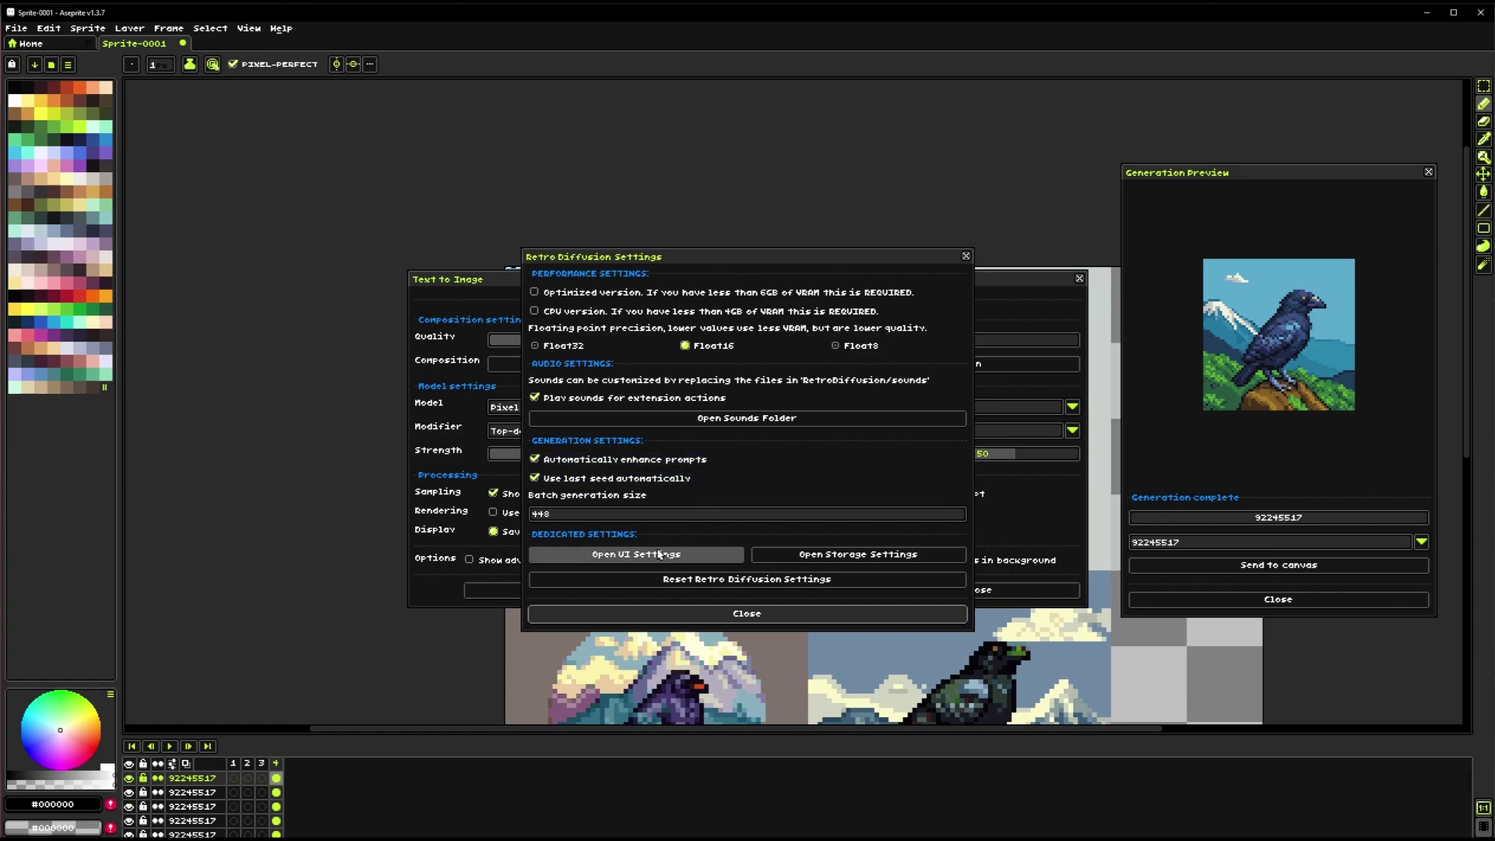
click(619, 555)
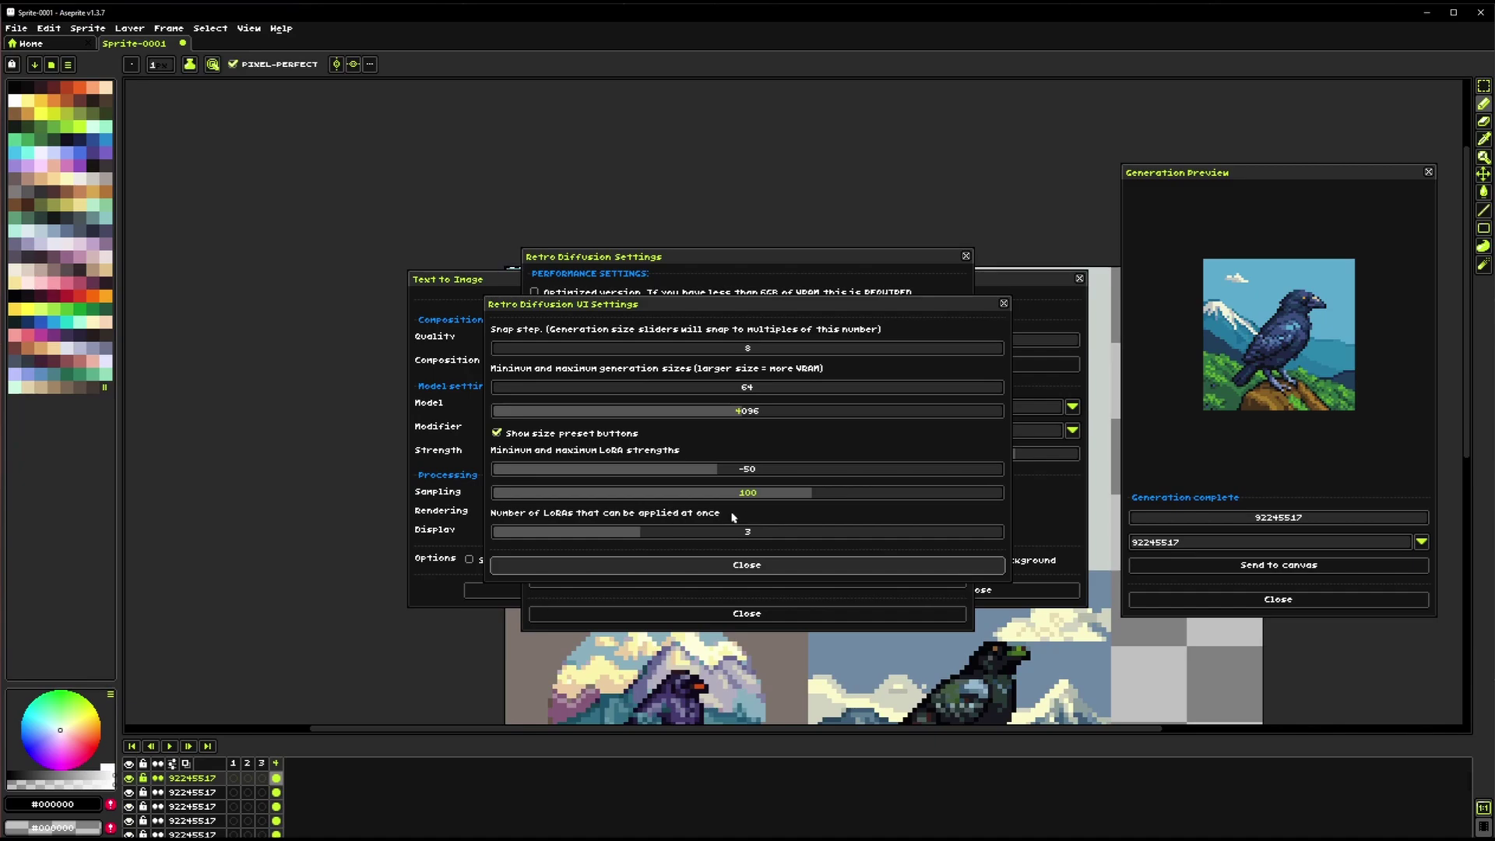
click(747, 565)
click(748, 615)
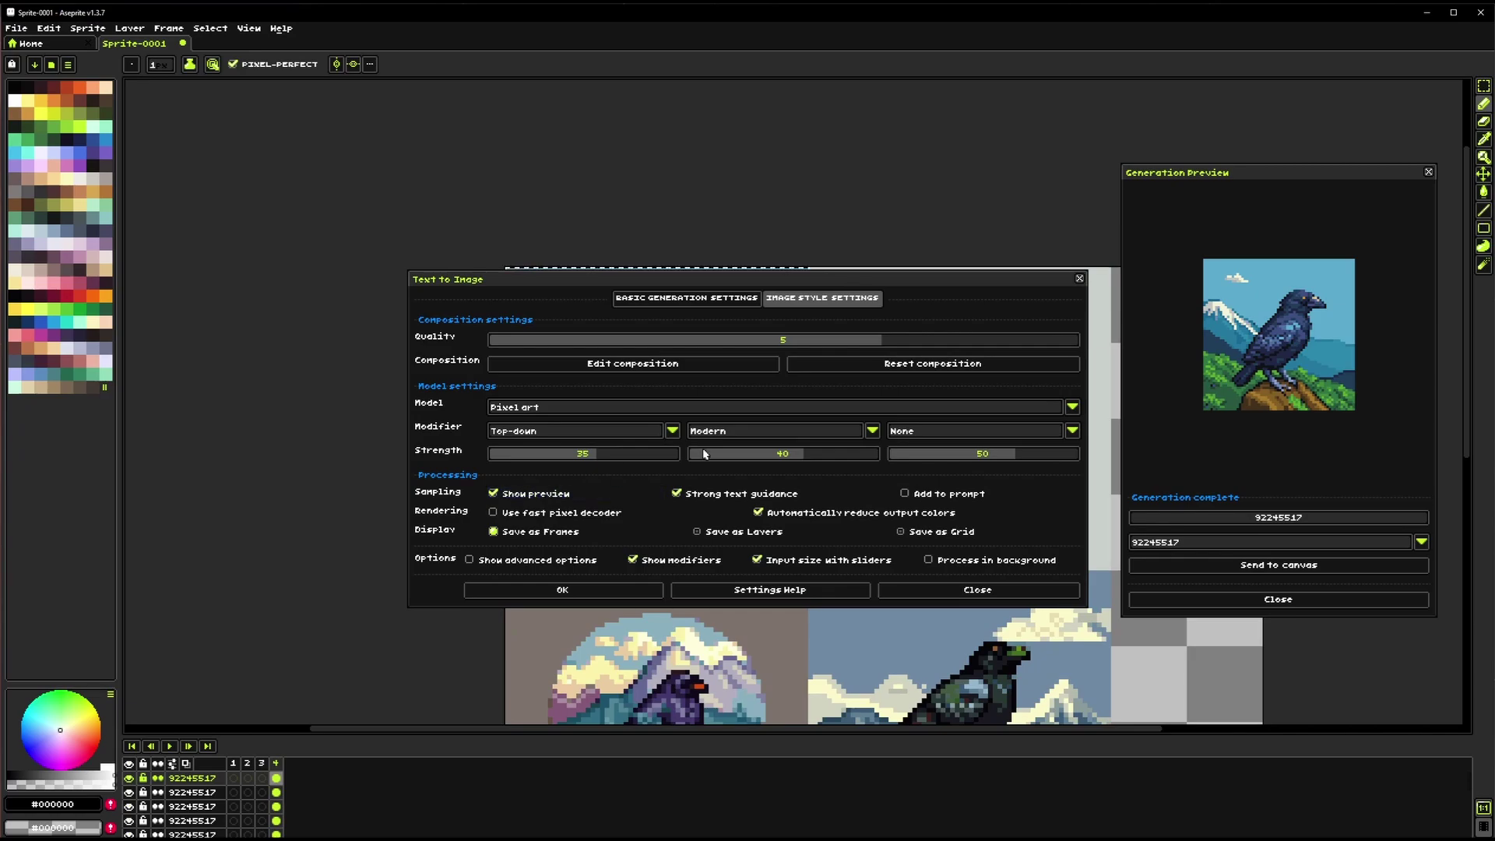
Nudge the generation preview window aside and switch the Show preview option off and back on
drag(1290, 180, 1293, 181)
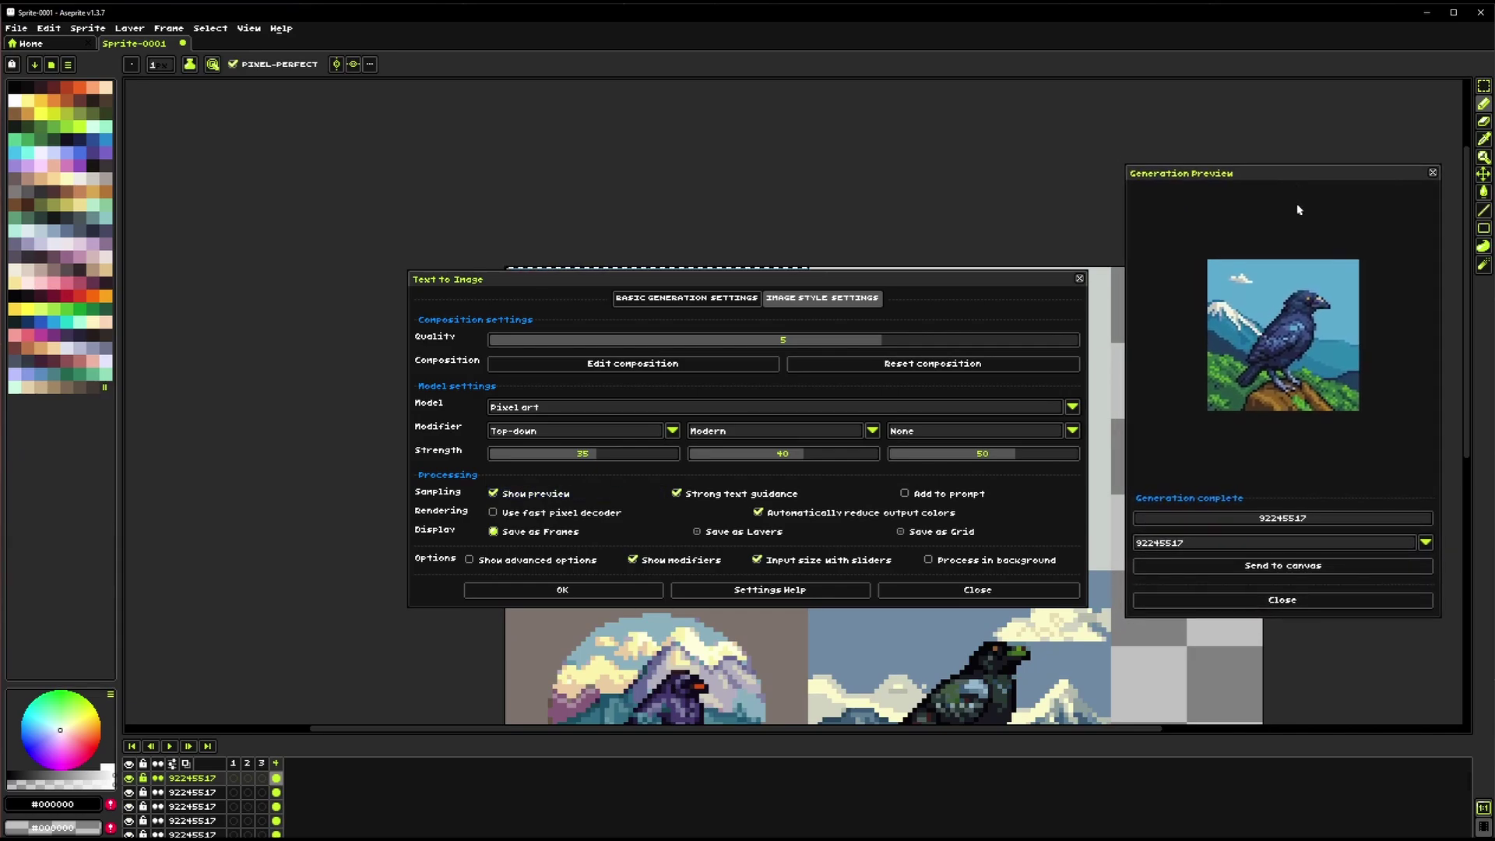
click(533, 497)
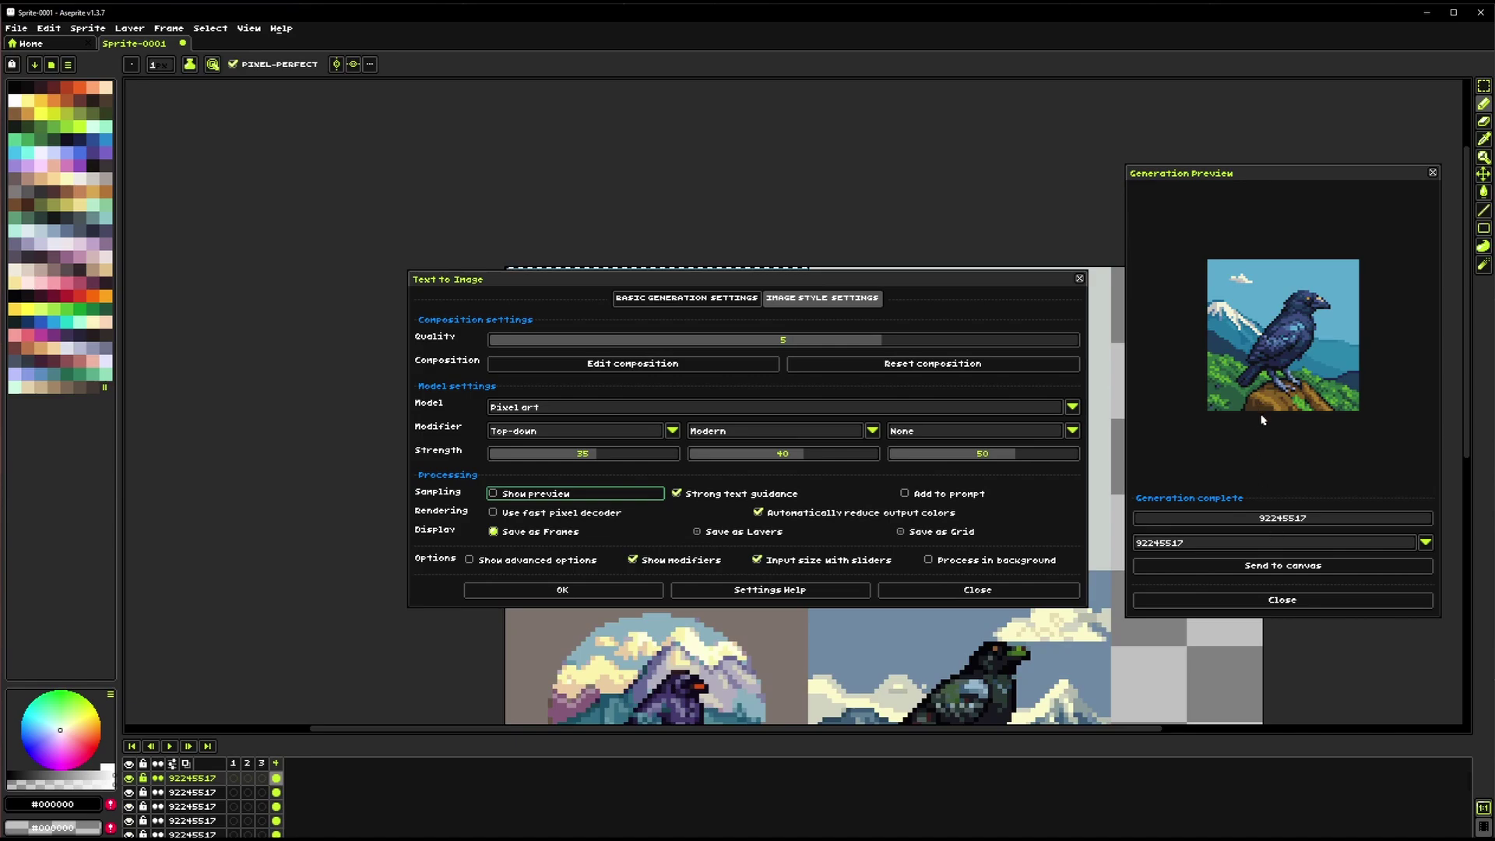
click(537, 495)
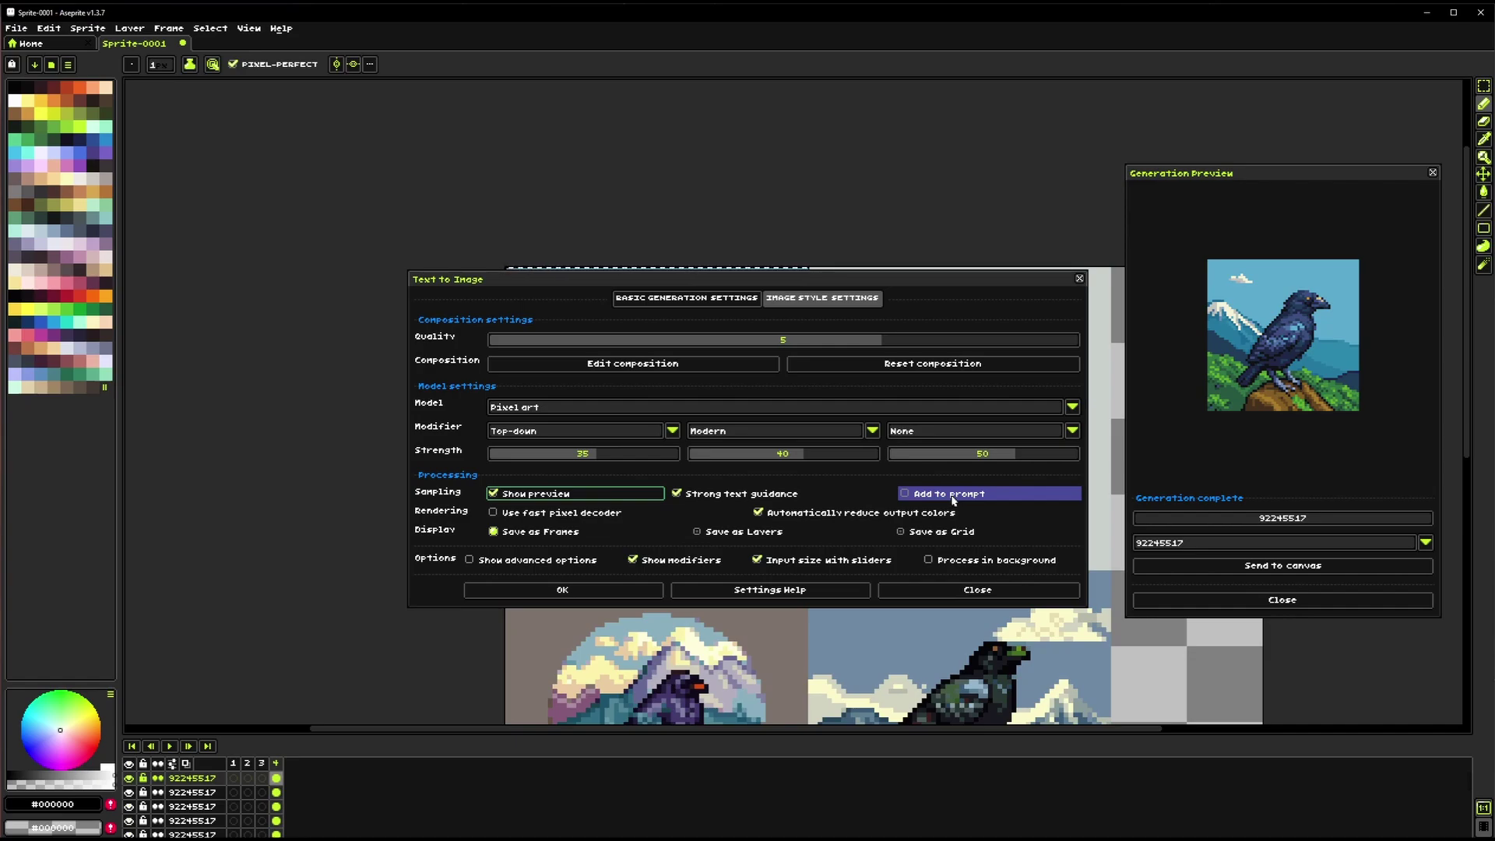
Clear the Text to Image prompt, enter "a cat" instead and generate the 64x64 image with Add to prompt off
click(685, 298)
click(855, 408)
click(798, 342)
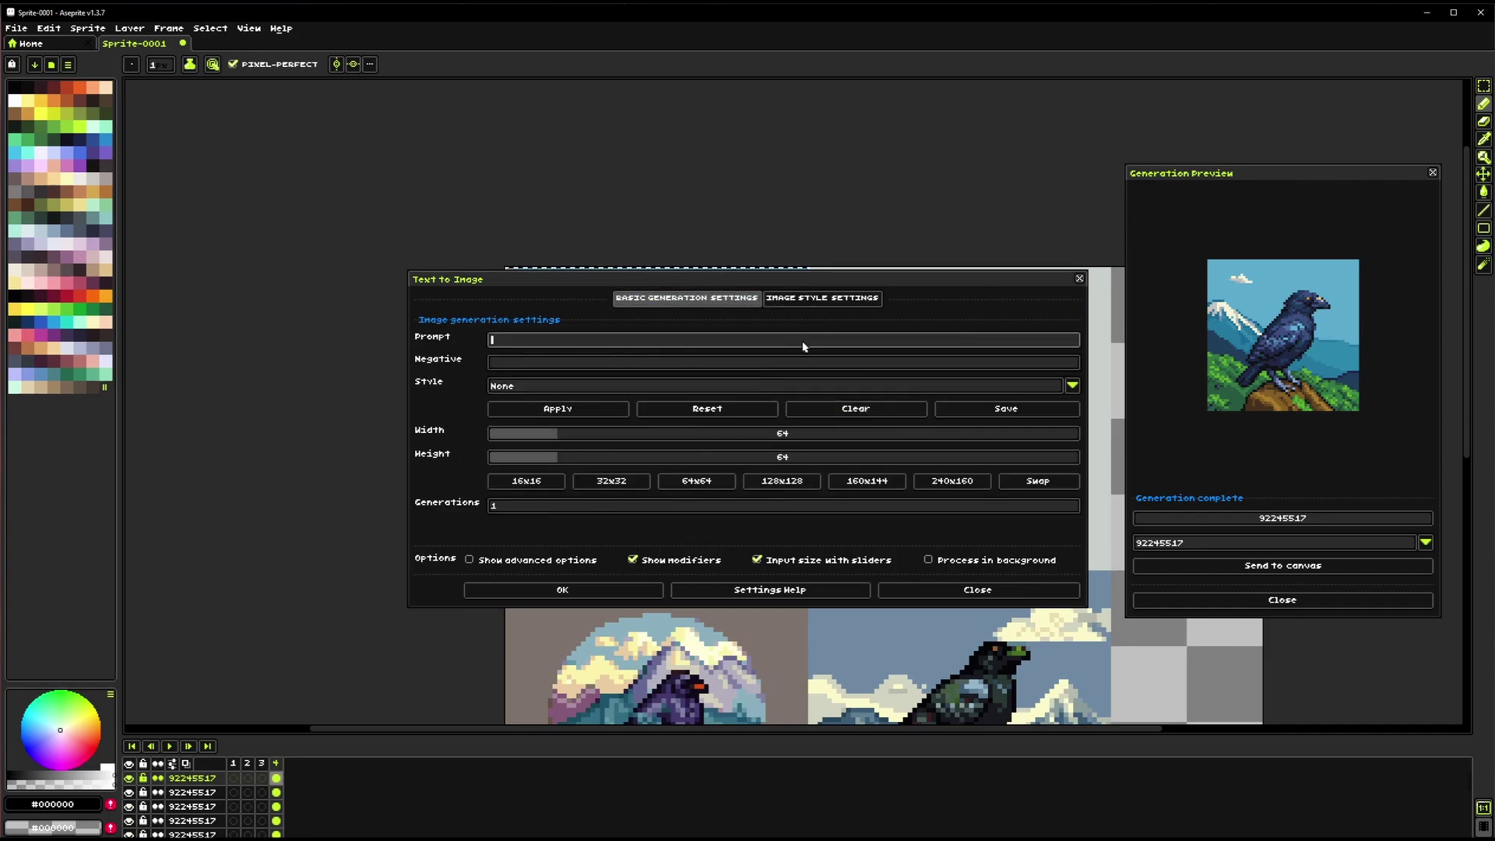
text(a cat)
click(833, 302)
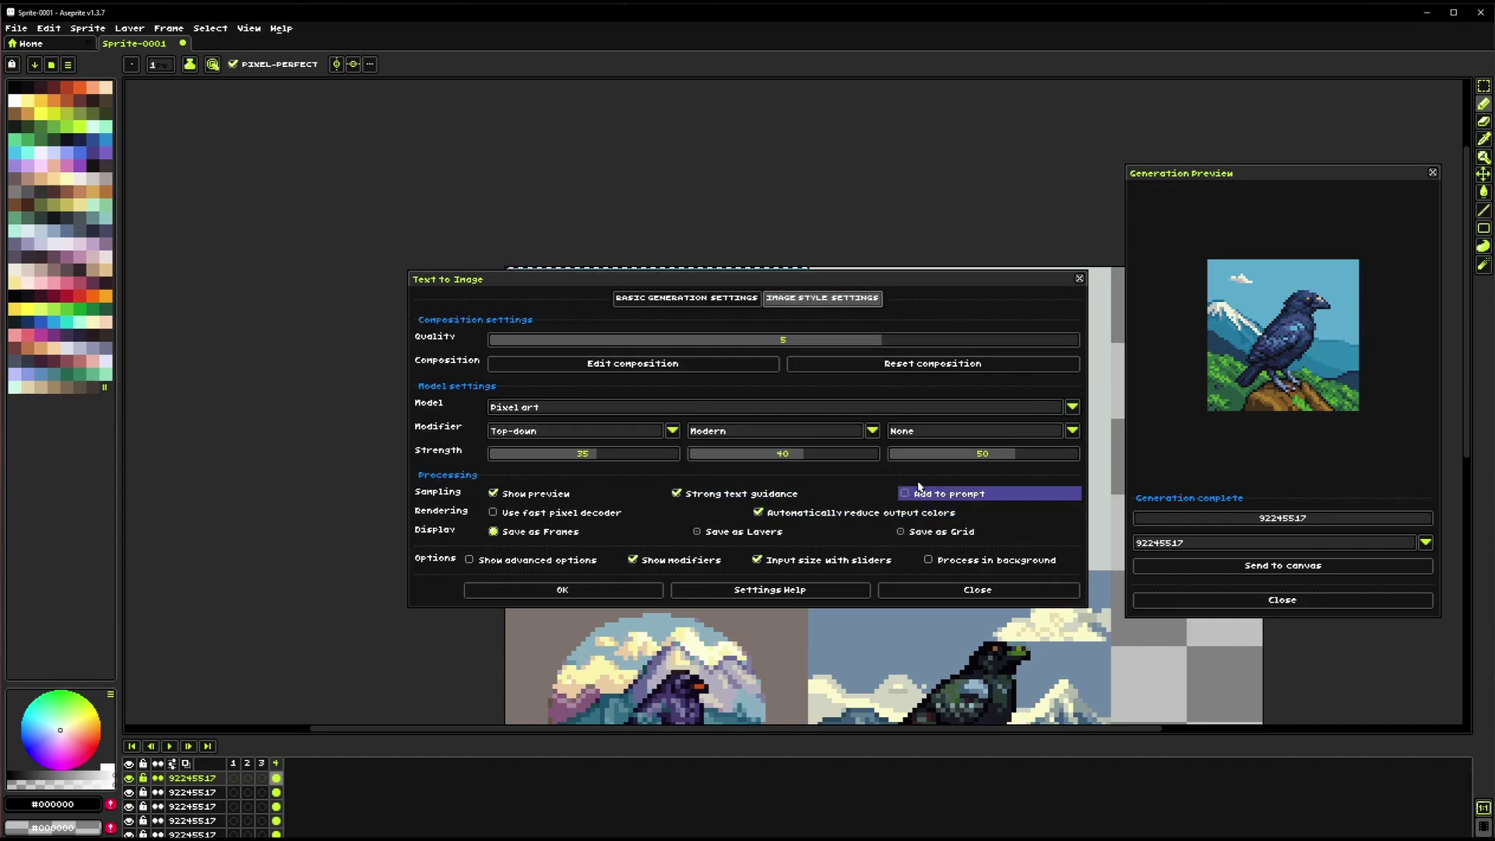
click(685, 297)
click(586, 595)
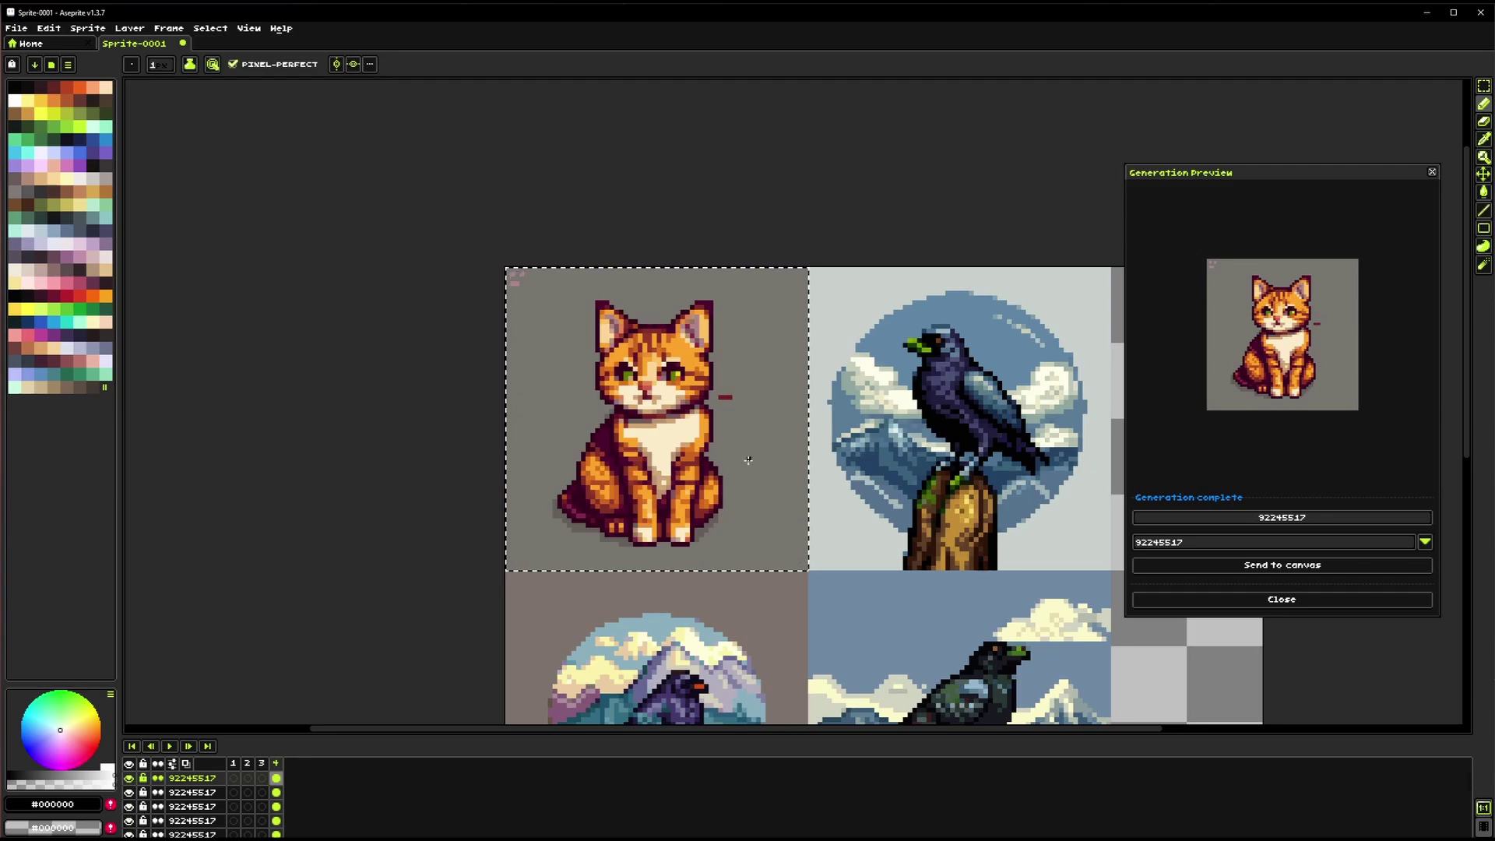
Reopen Text to Image, turn on Add to prompt in the image style settings and generate the cat
click(88, 28)
click(101, 63)
click(864, 304)
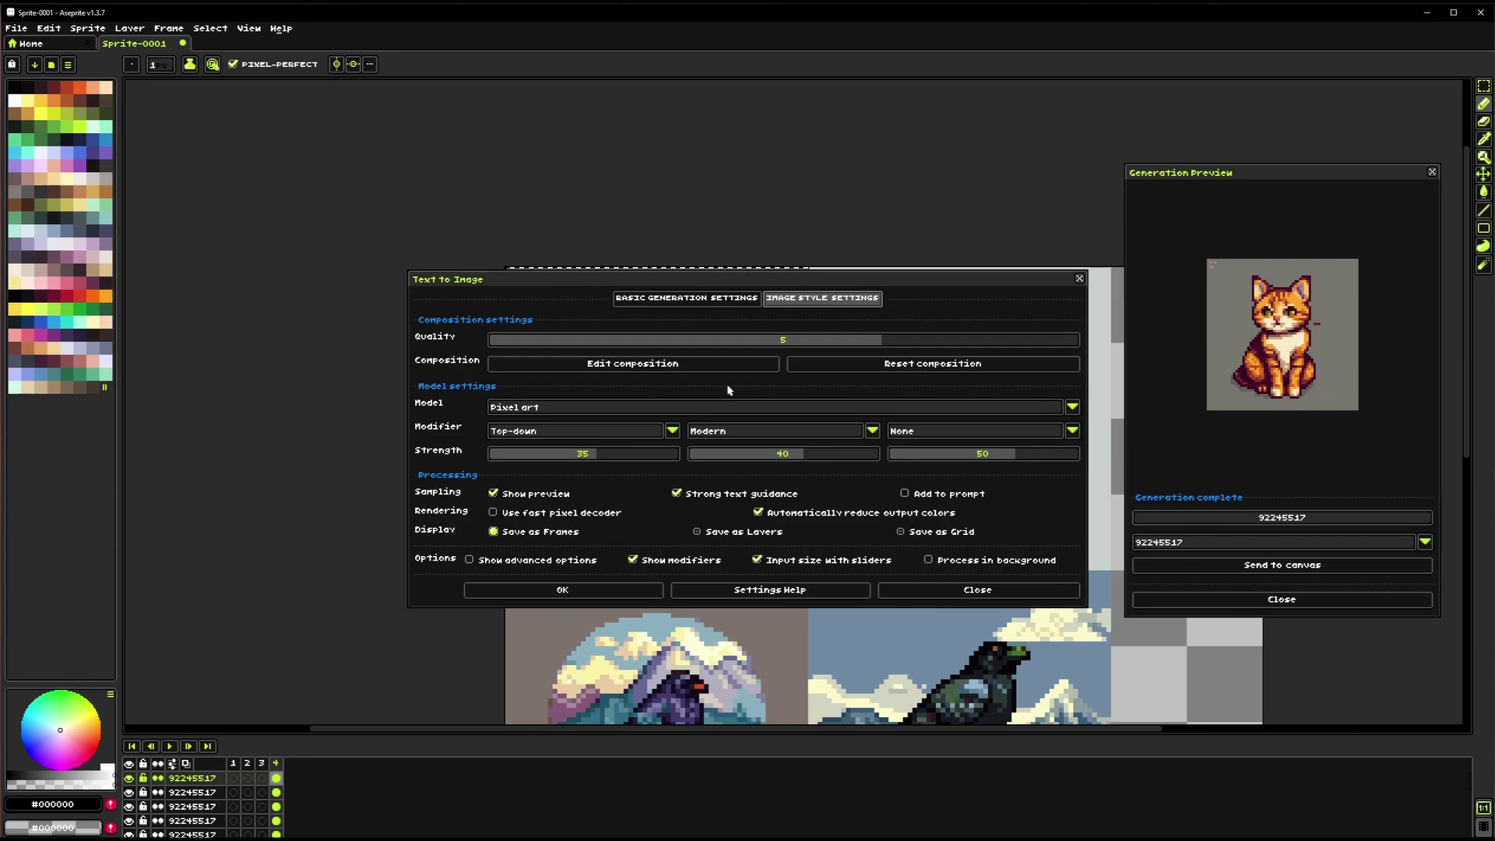
click(939, 495)
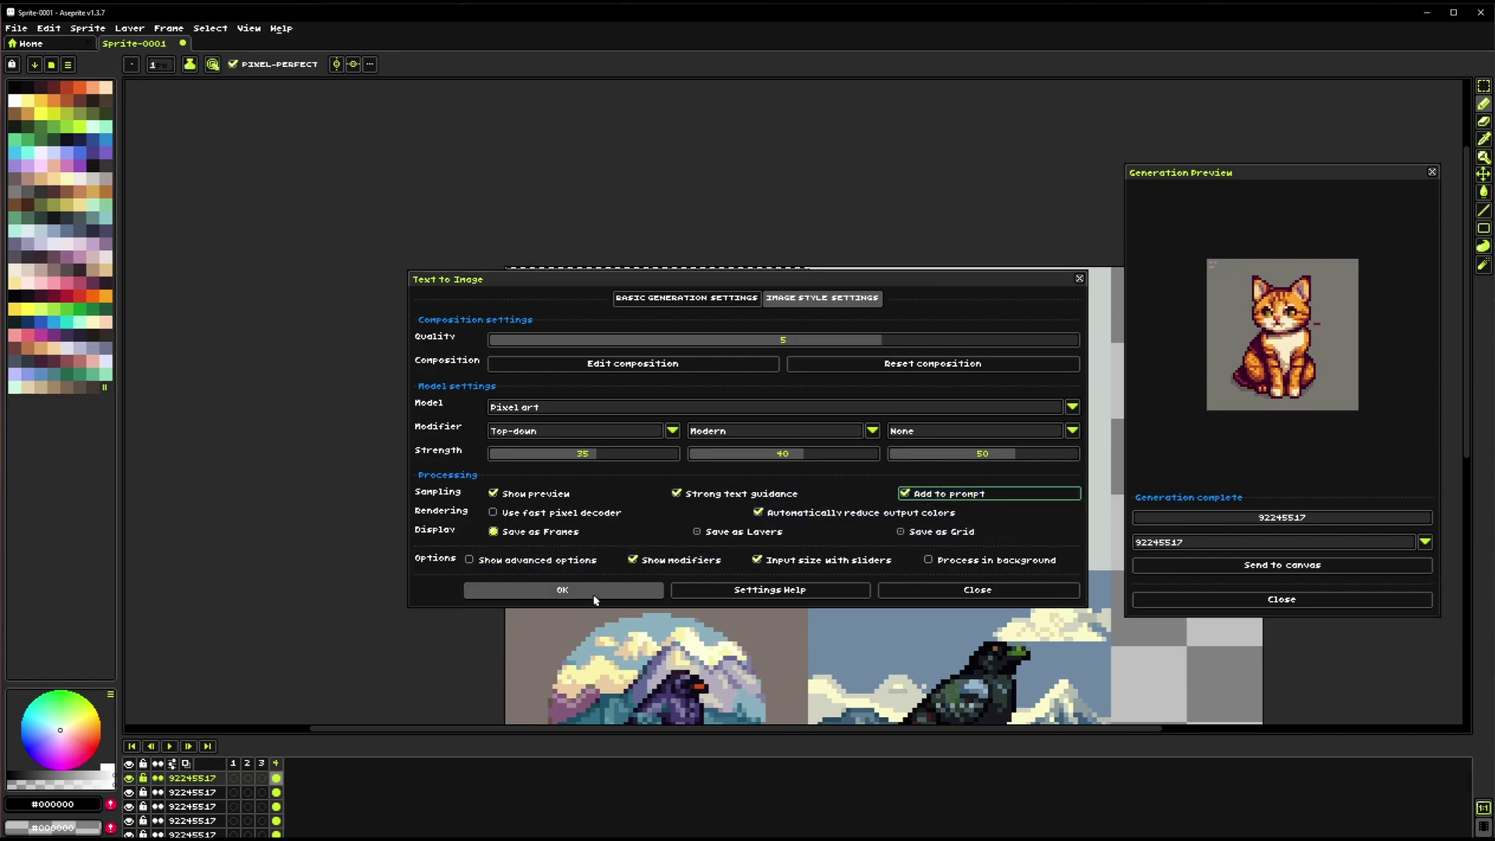
click(562, 590)
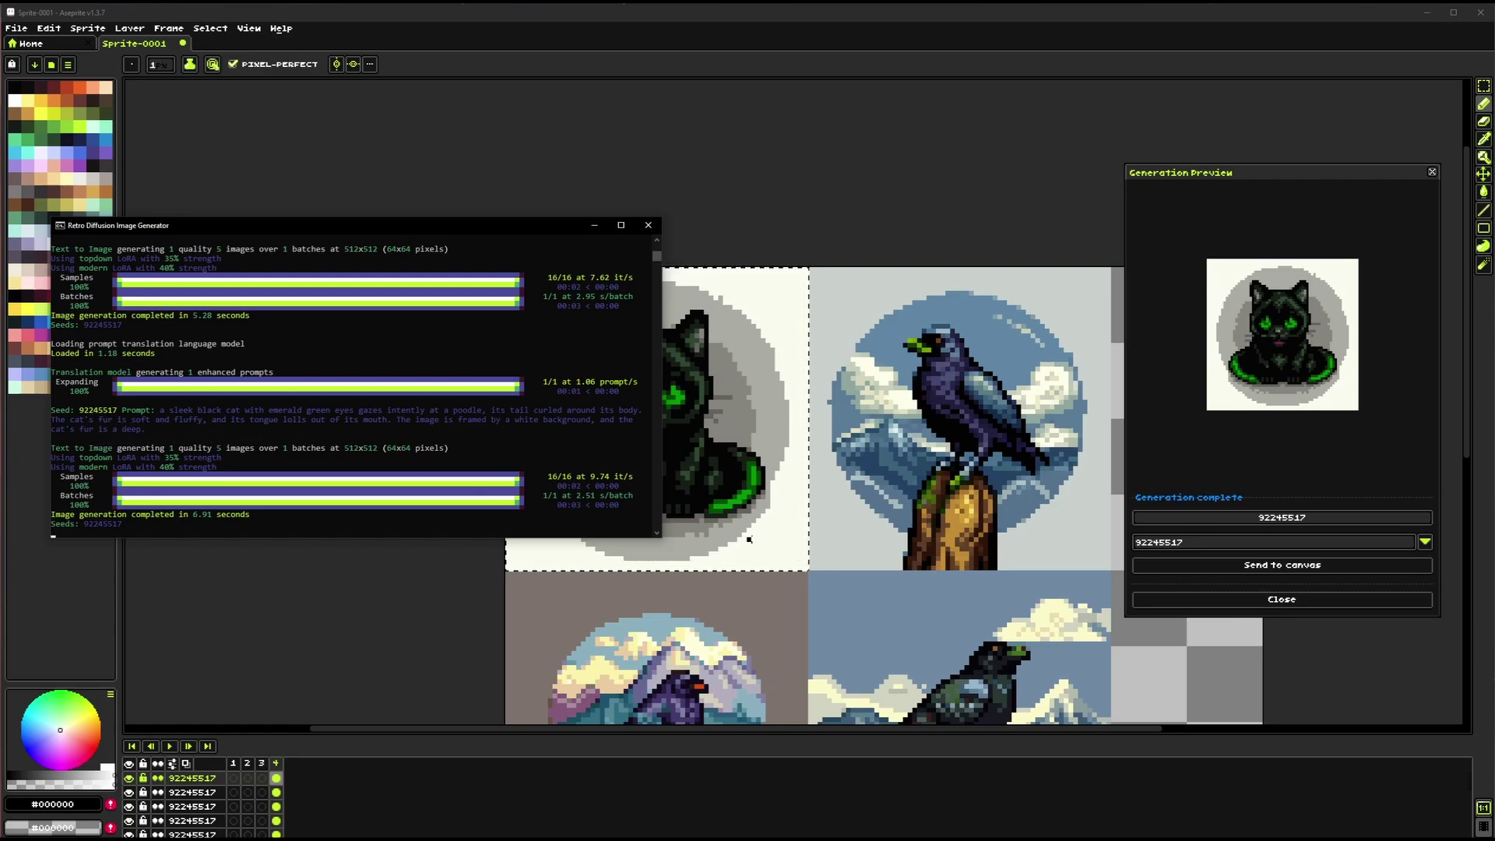
Generate the cat once more from Text to Image with the same prompt, settings and seed
click(87, 28)
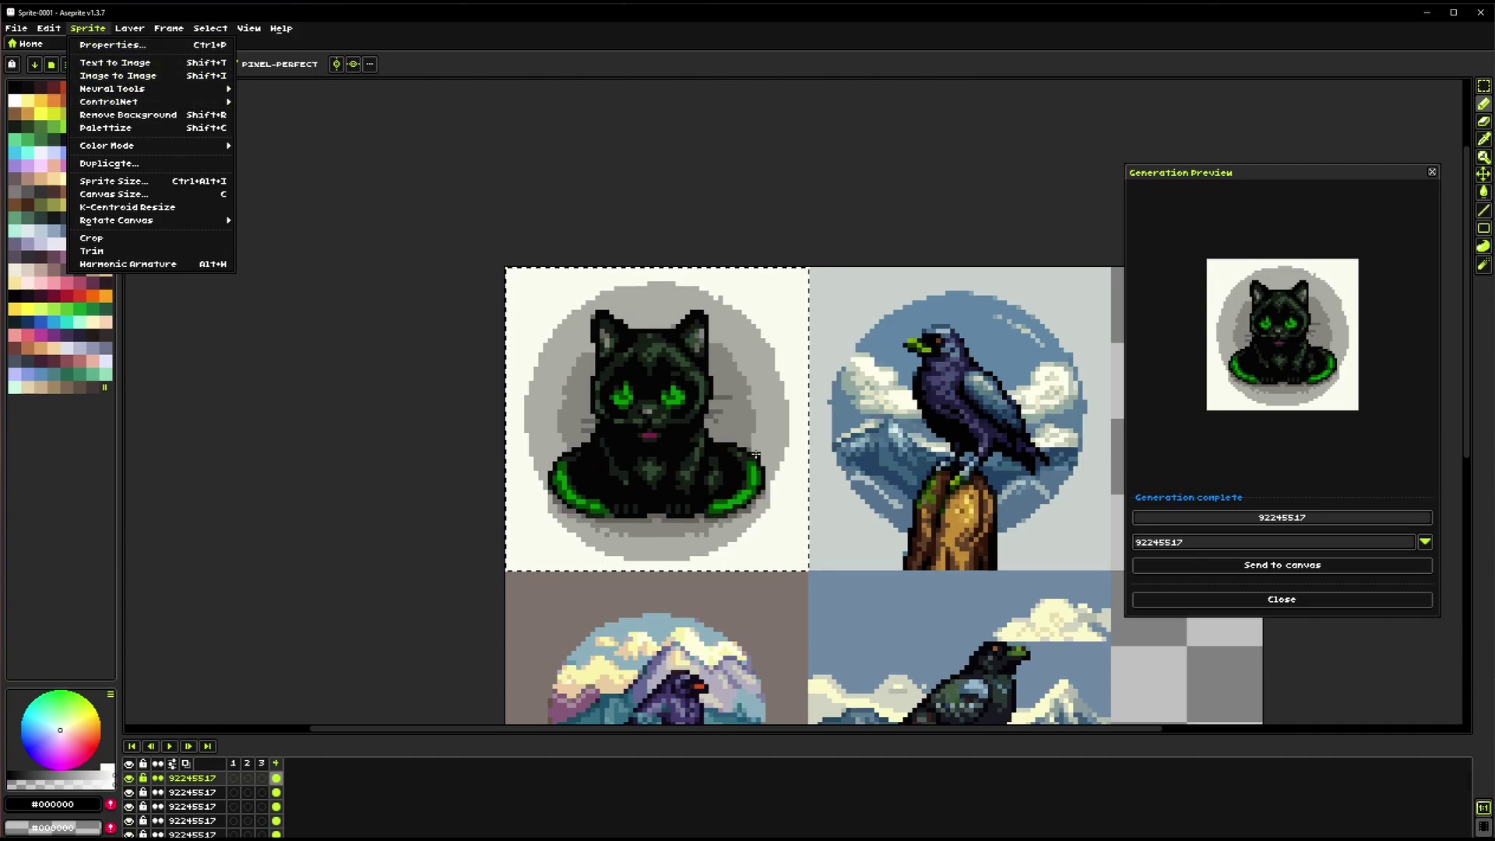
click(115, 62)
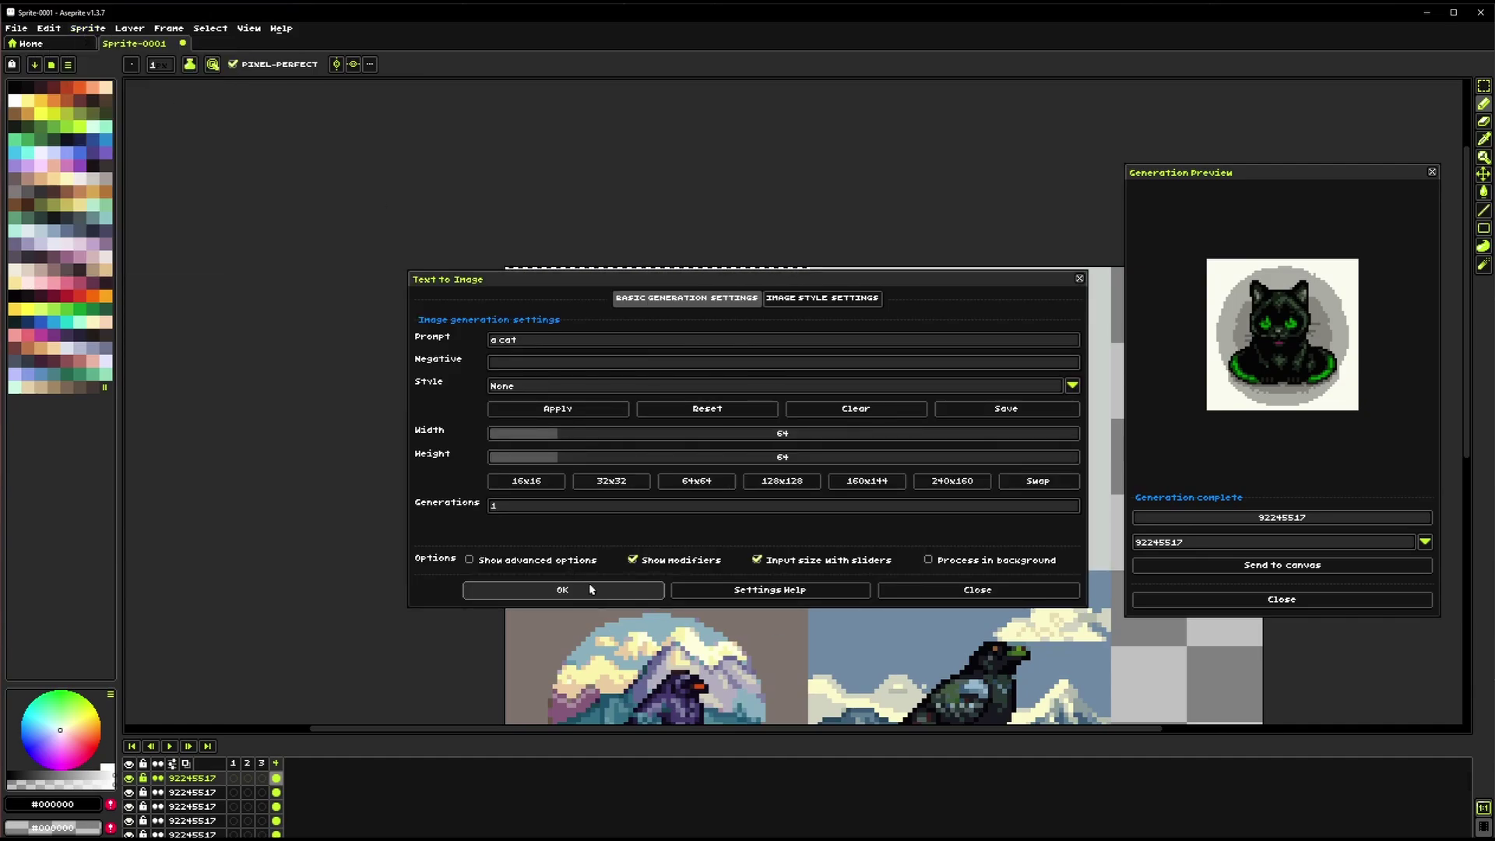
click(588, 589)
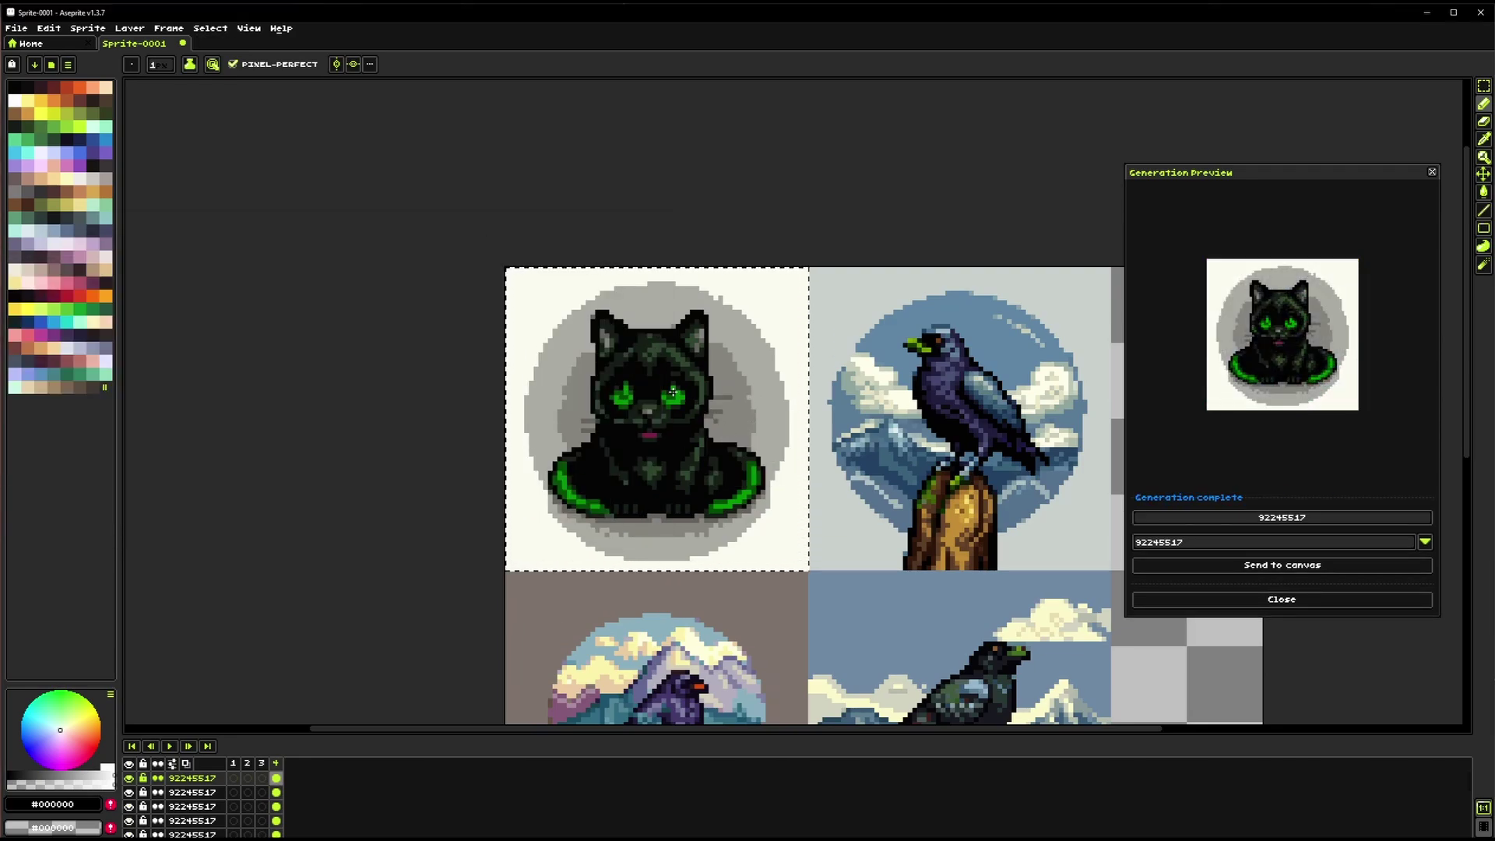
Show the advanced options in Text to Image, empty the Seed value and generate another cat
click(88, 29)
click(101, 64)
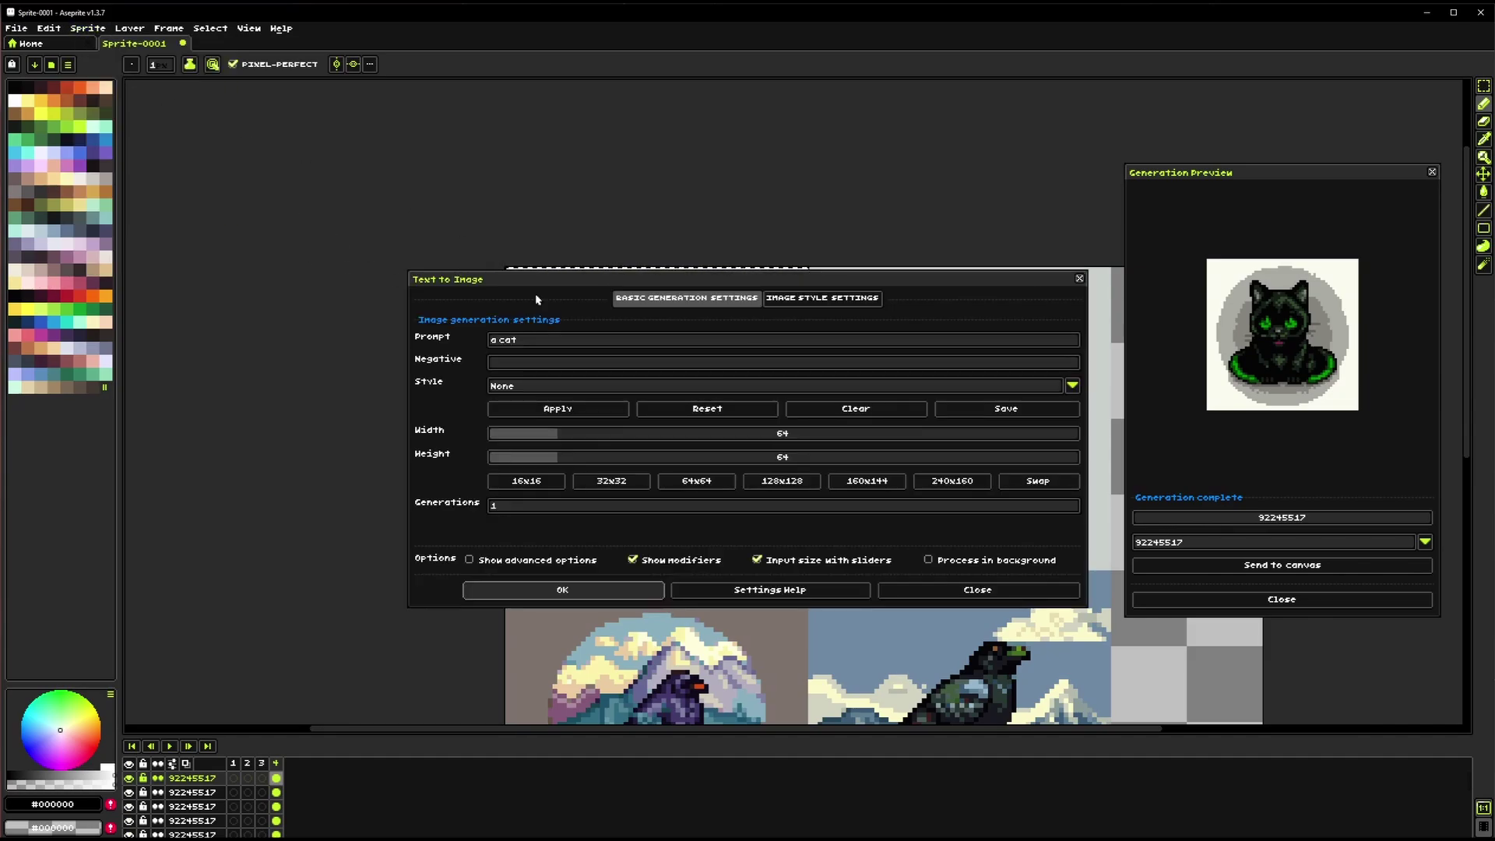
click(545, 560)
click(551, 528)
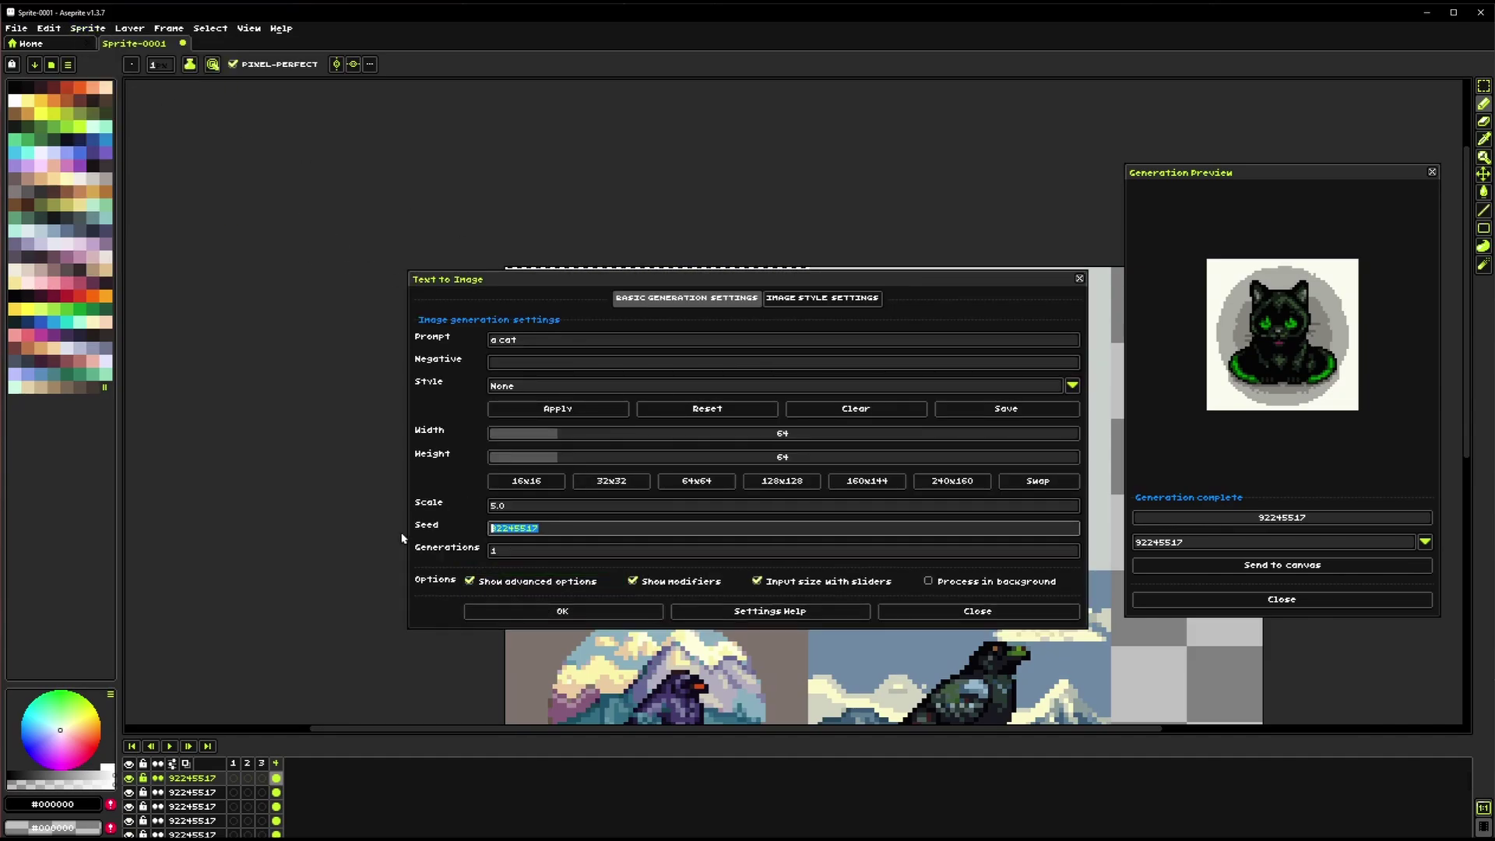
key(BackSpace)
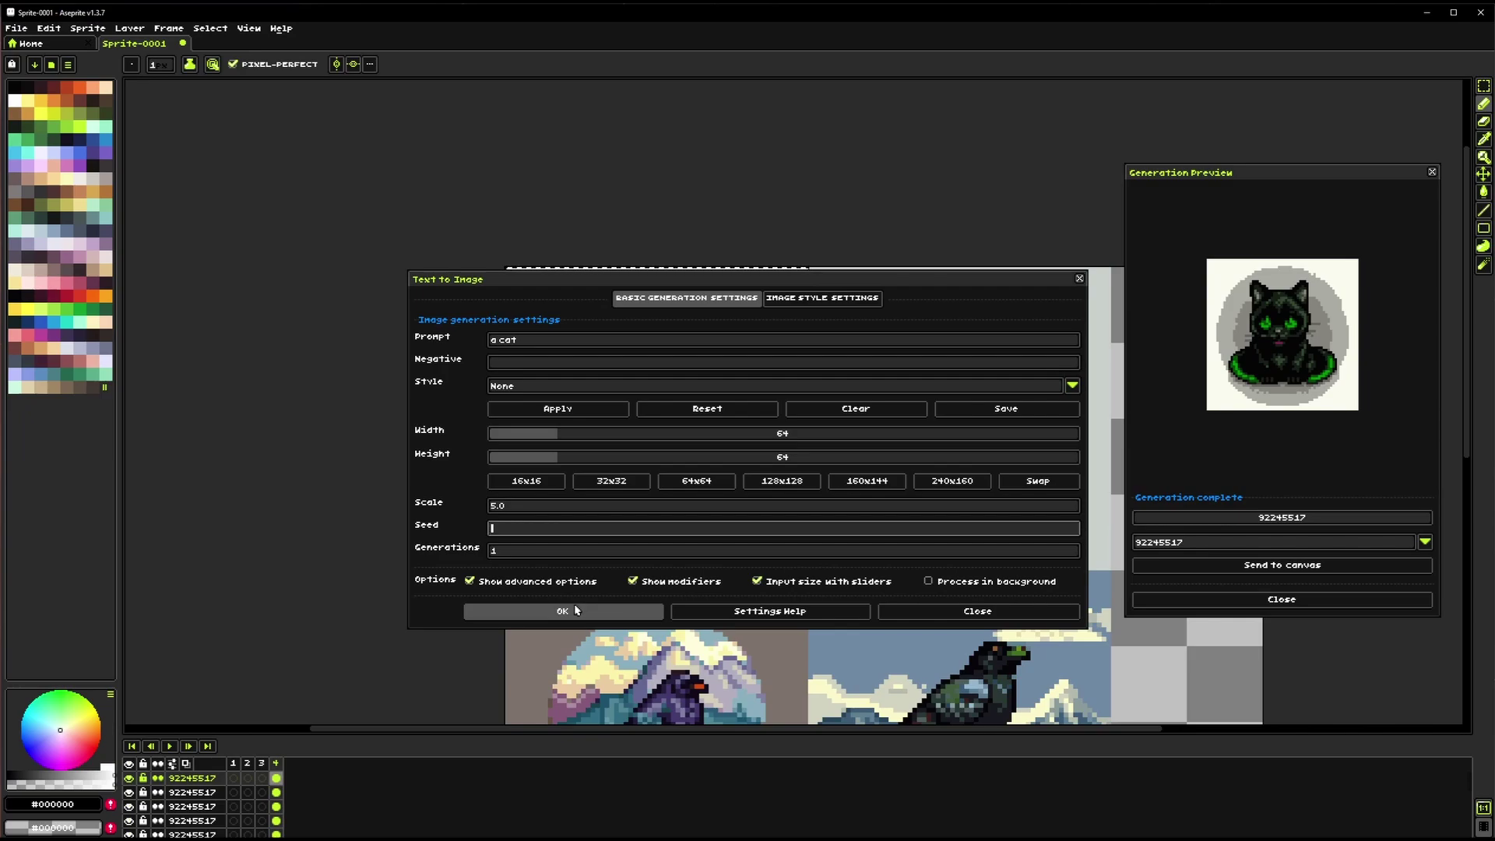
click(576, 610)
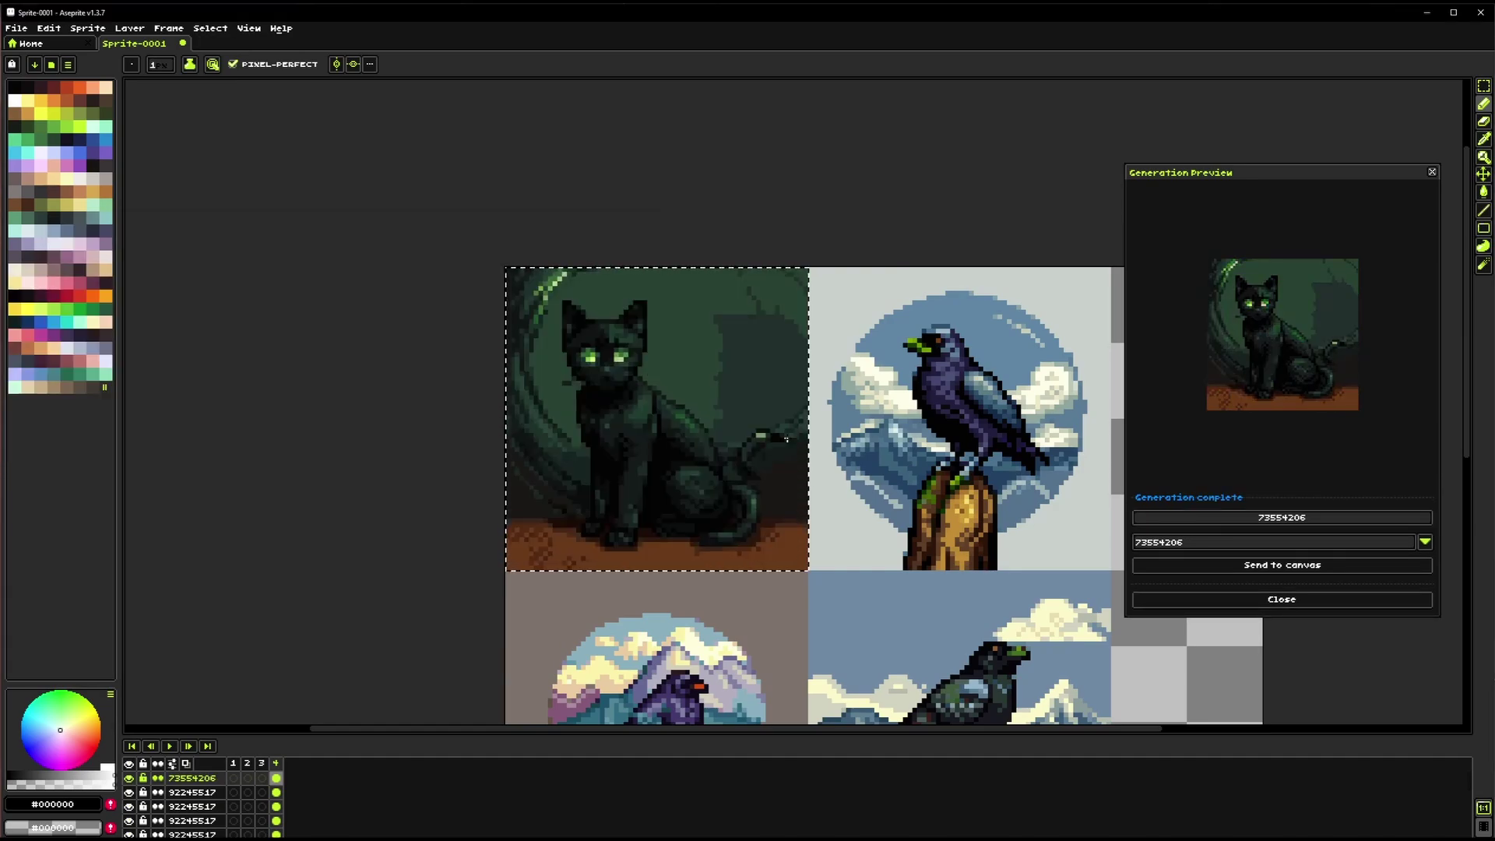
Reopen Text to Image's image style settings and turn off Add to prompt
click(87, 28)
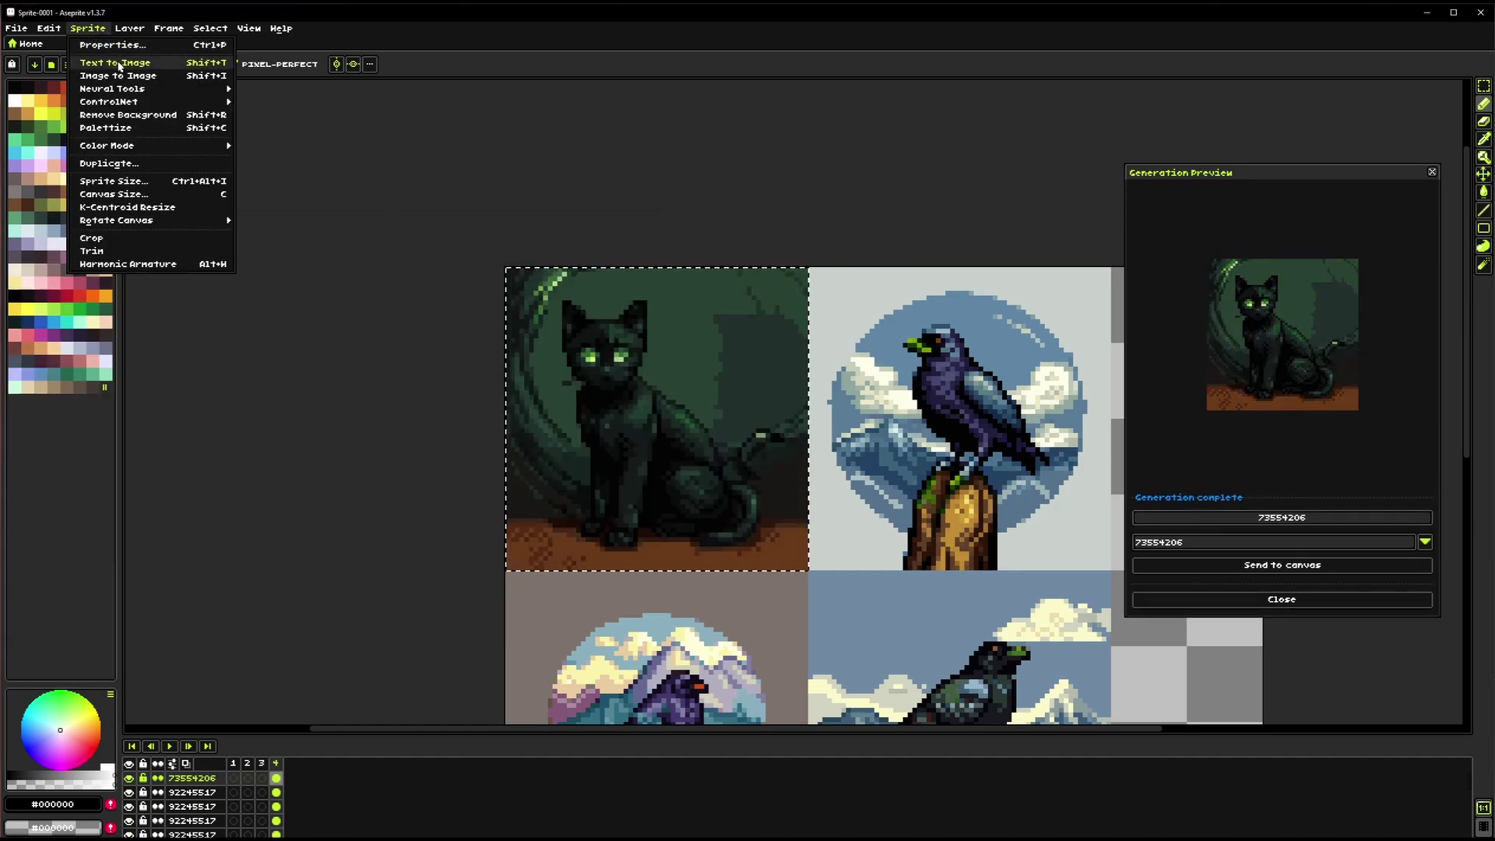
click(119, 66)
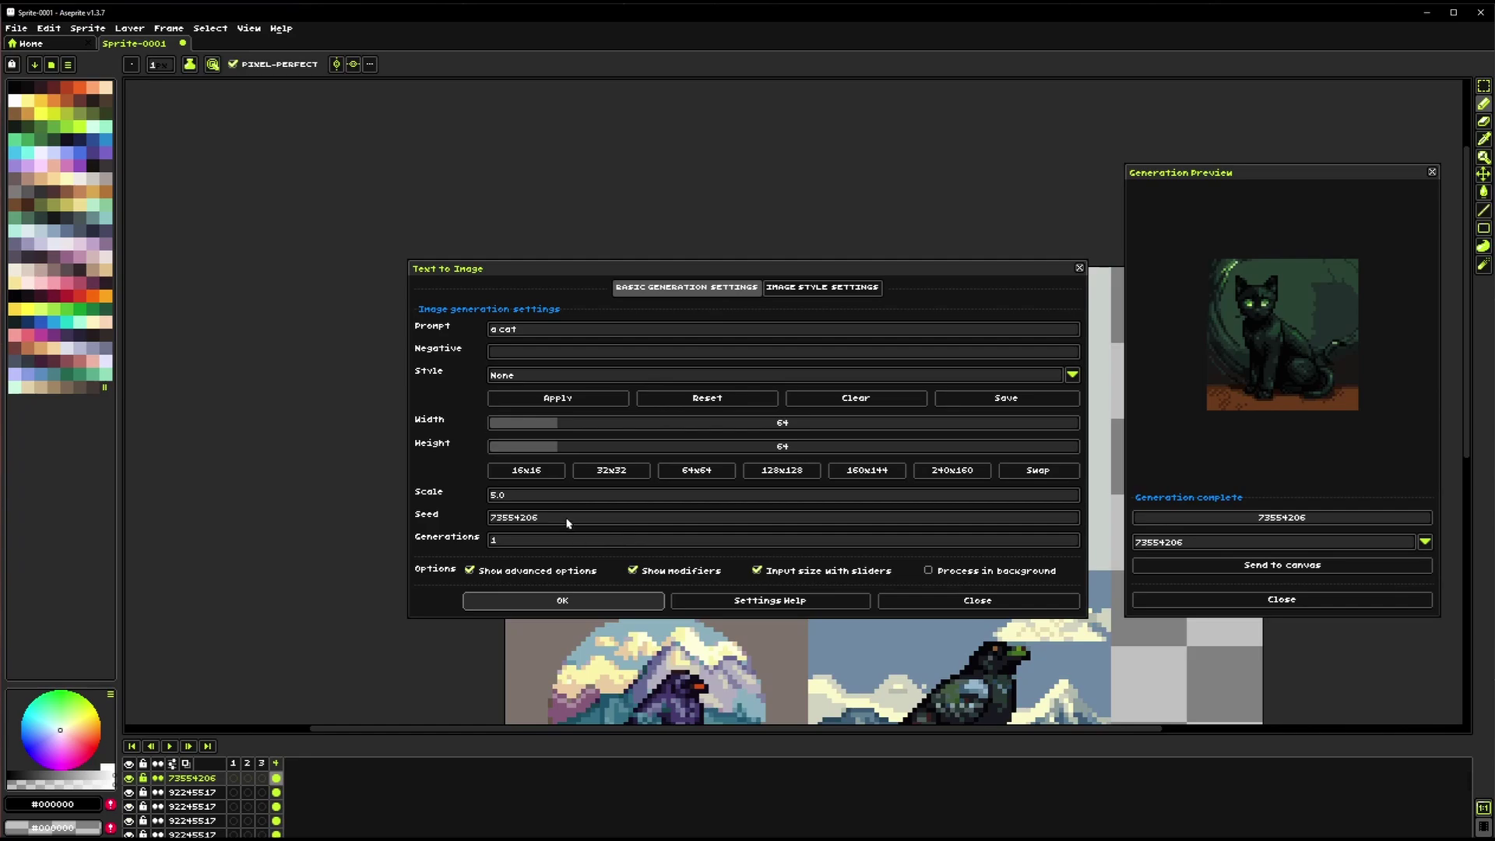
click(833, 287)
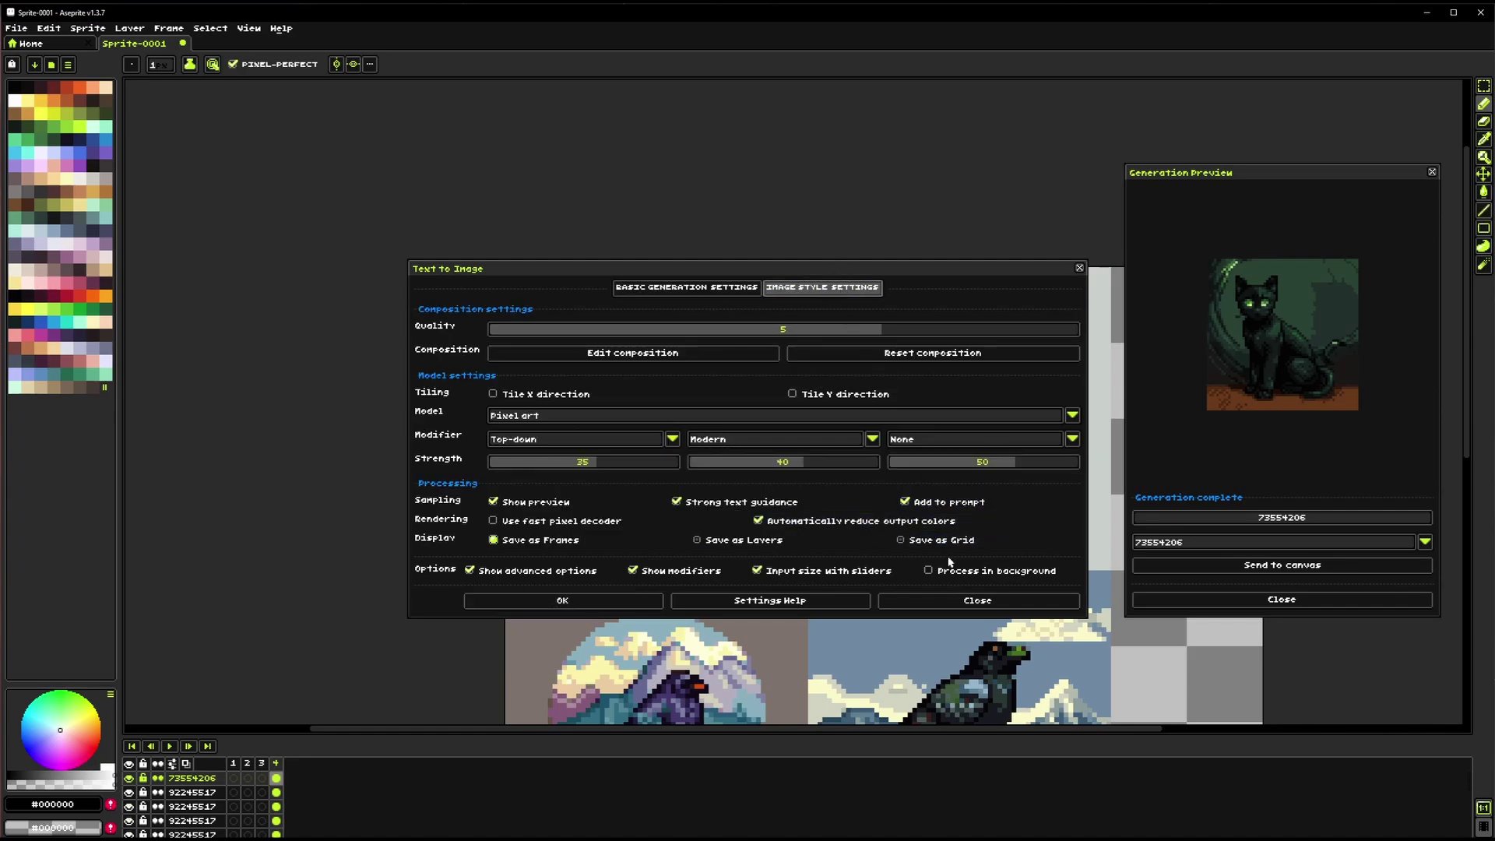
click(941, 506)
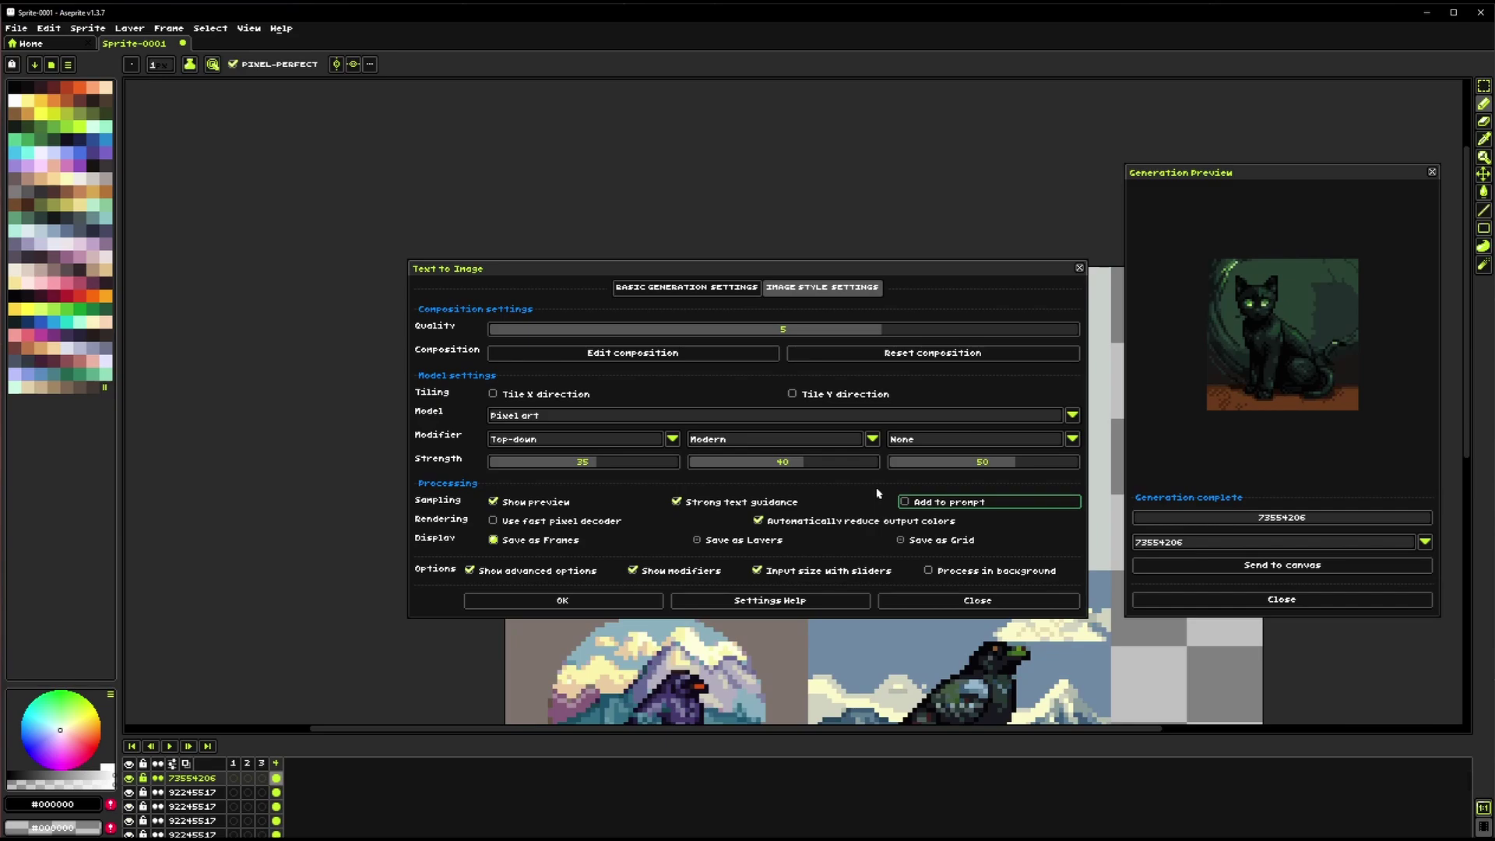
Turn off Use last seed automatically in the Retro Diffusion settings and close that dialog
click(281, 28)
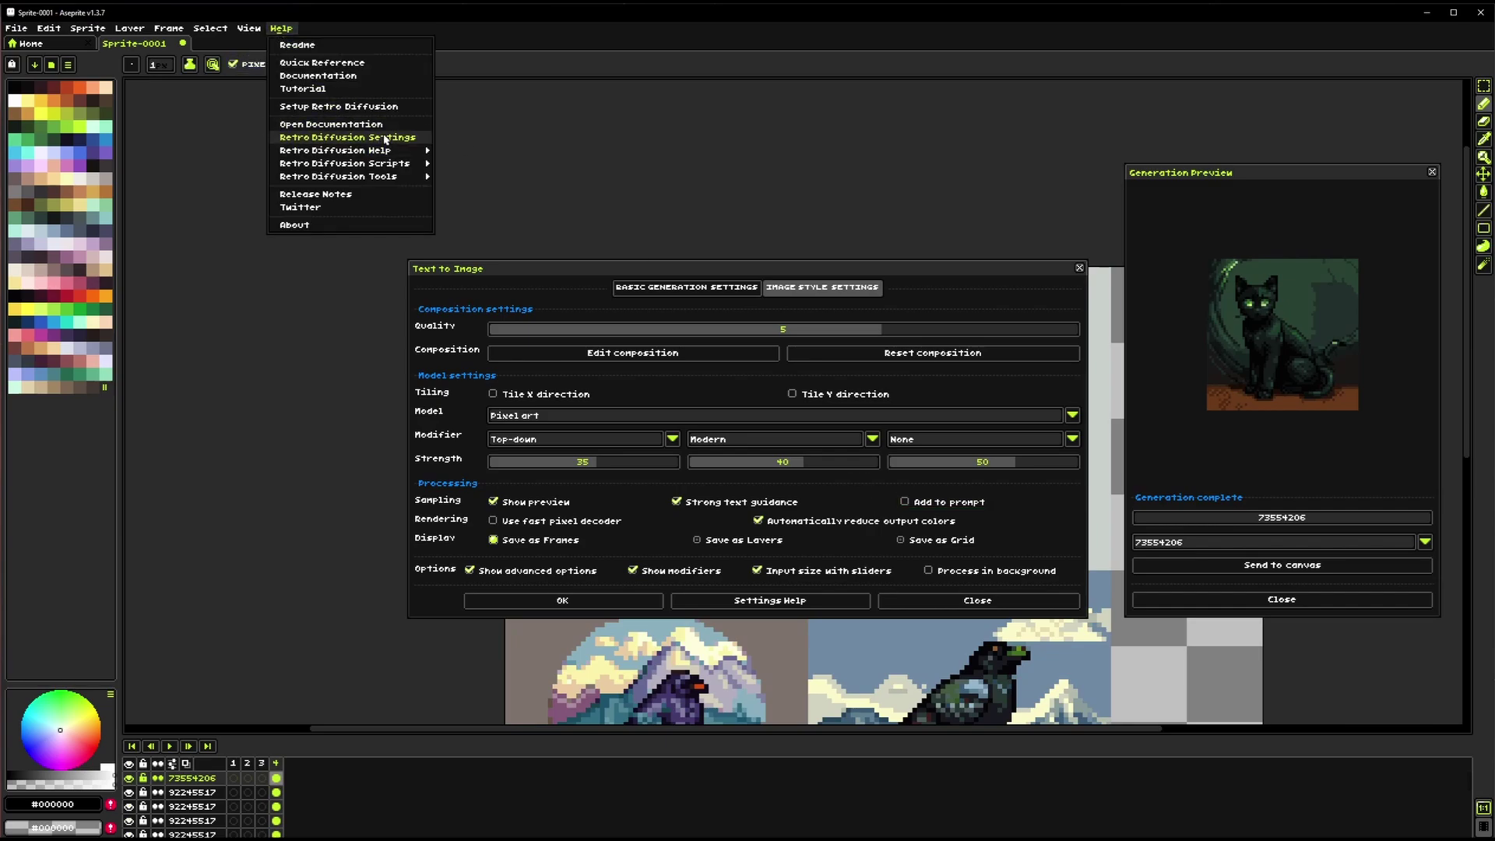
click(343, 150)
click(578, 477)
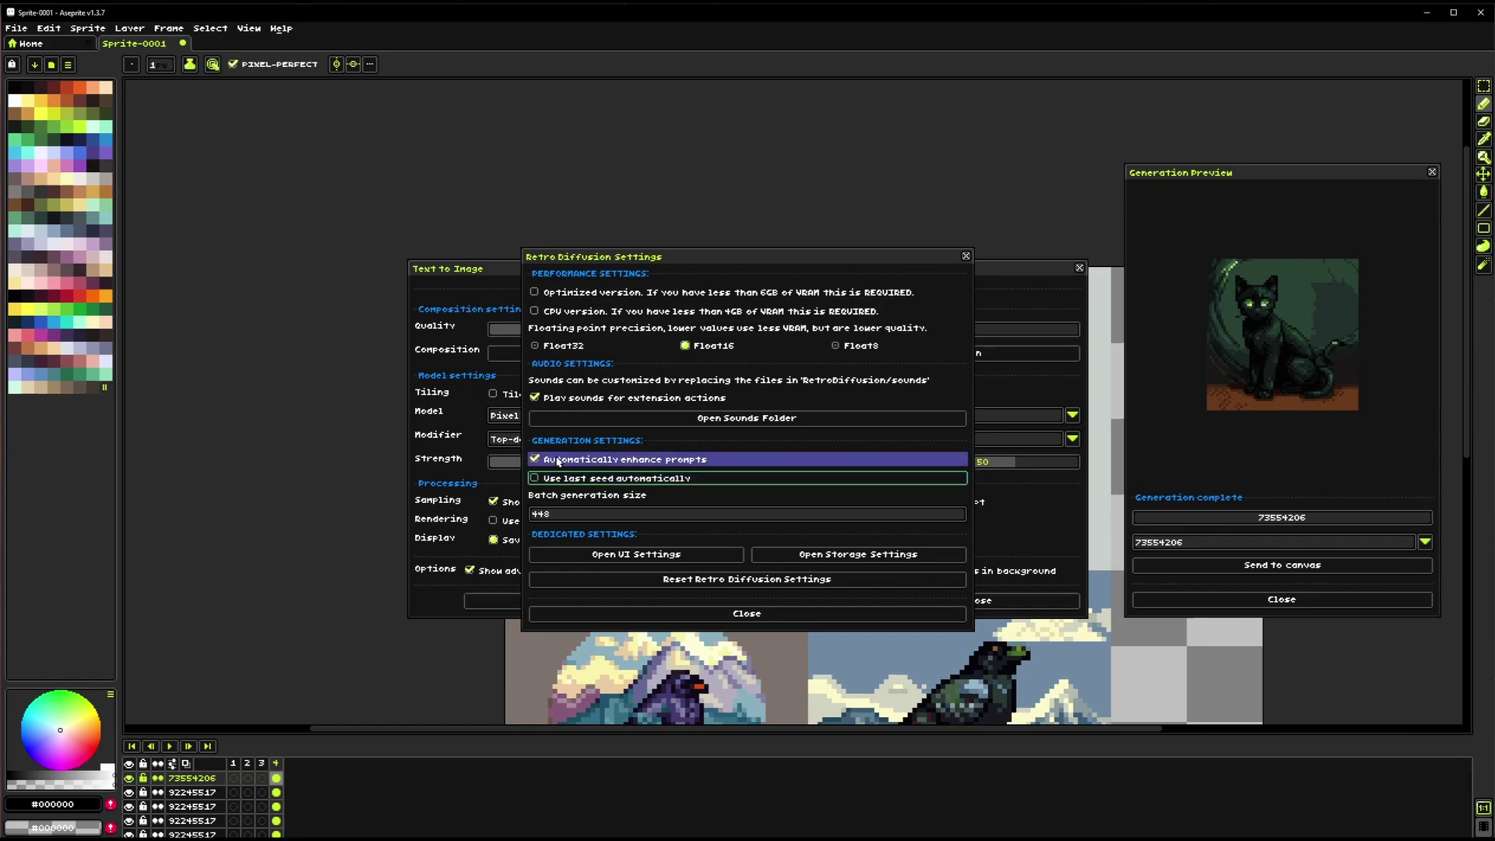
click(710, 612)
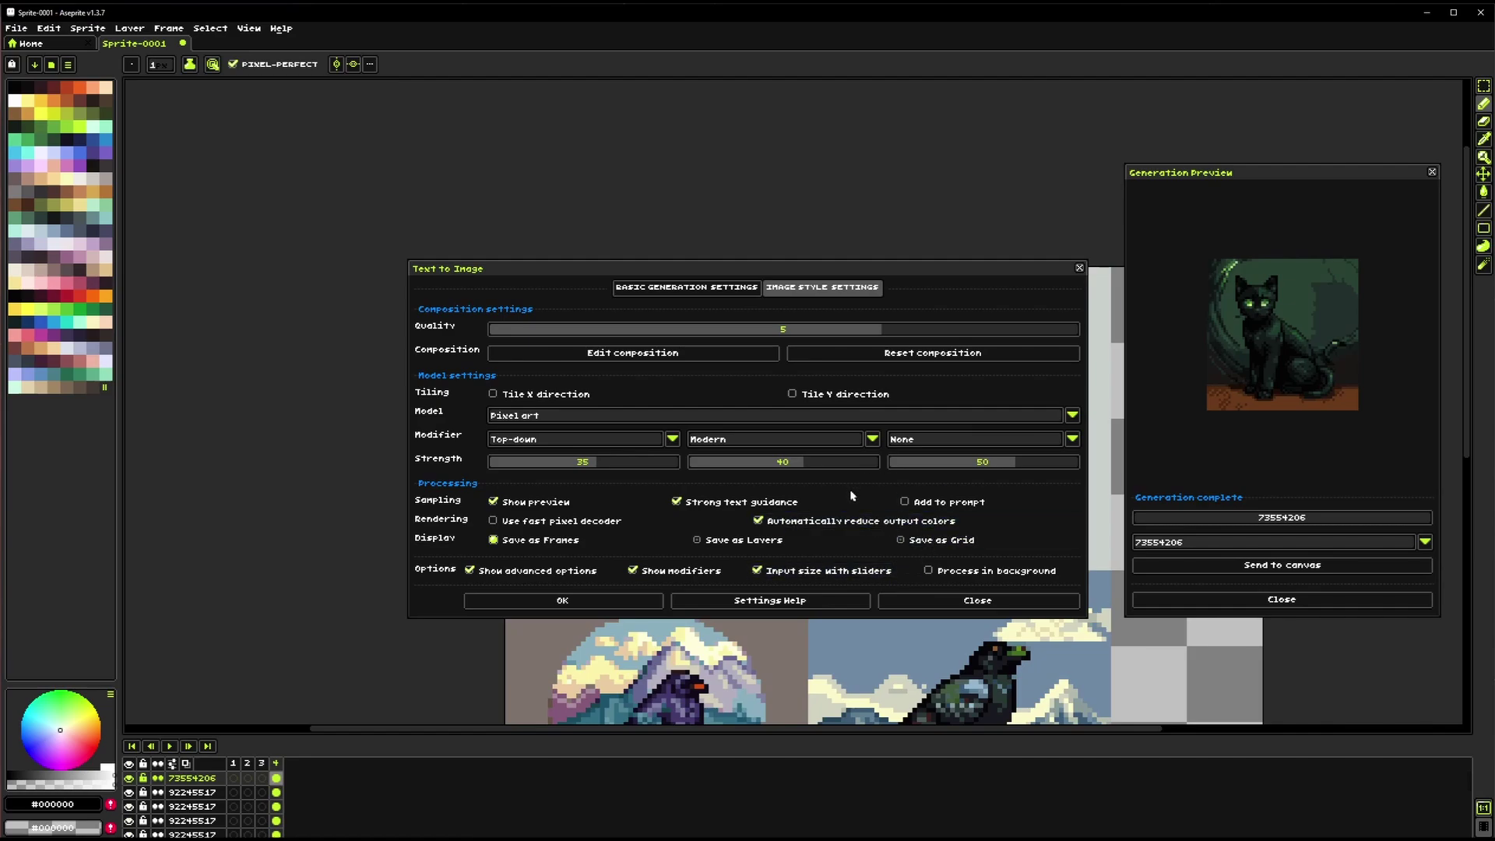
Turn on Use fast pixel decoder and move the Text to Image and Generation Preview windows apart
click(545, 528)
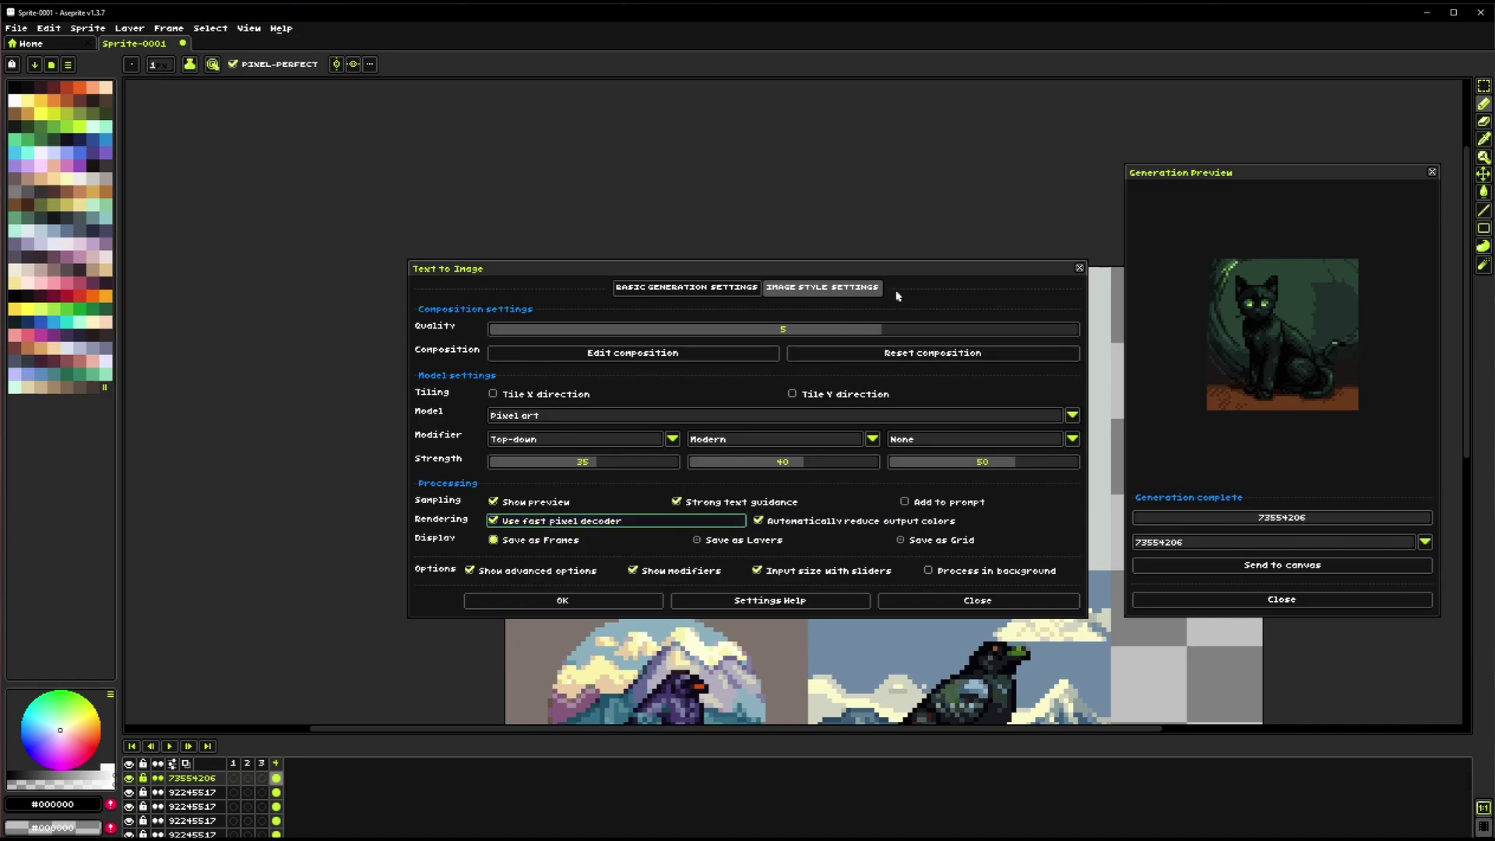
drag(913, 278, 706, 249)
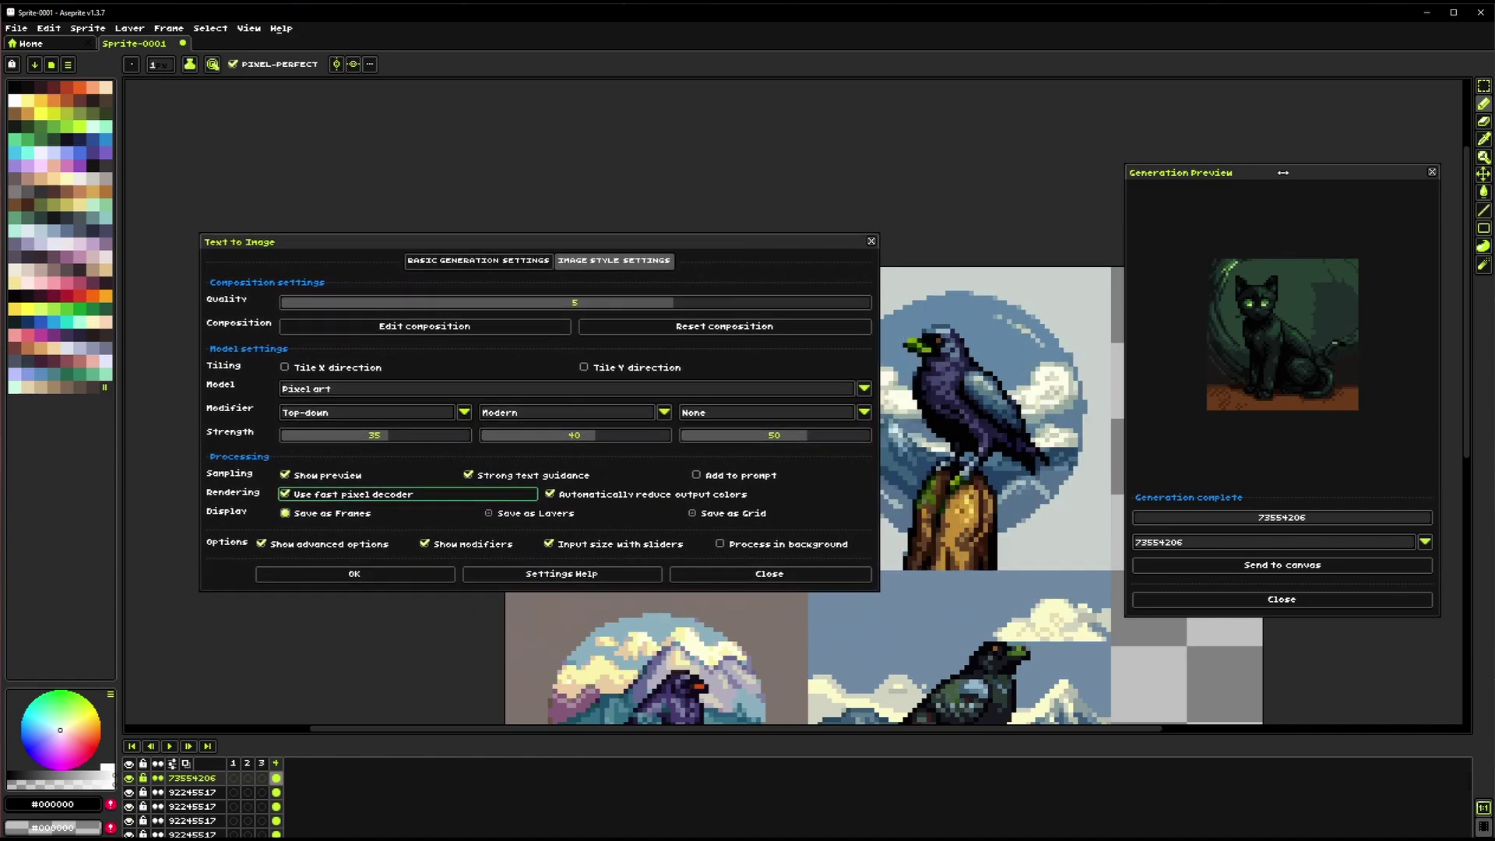
drag(1283, 173, 1278, 179)
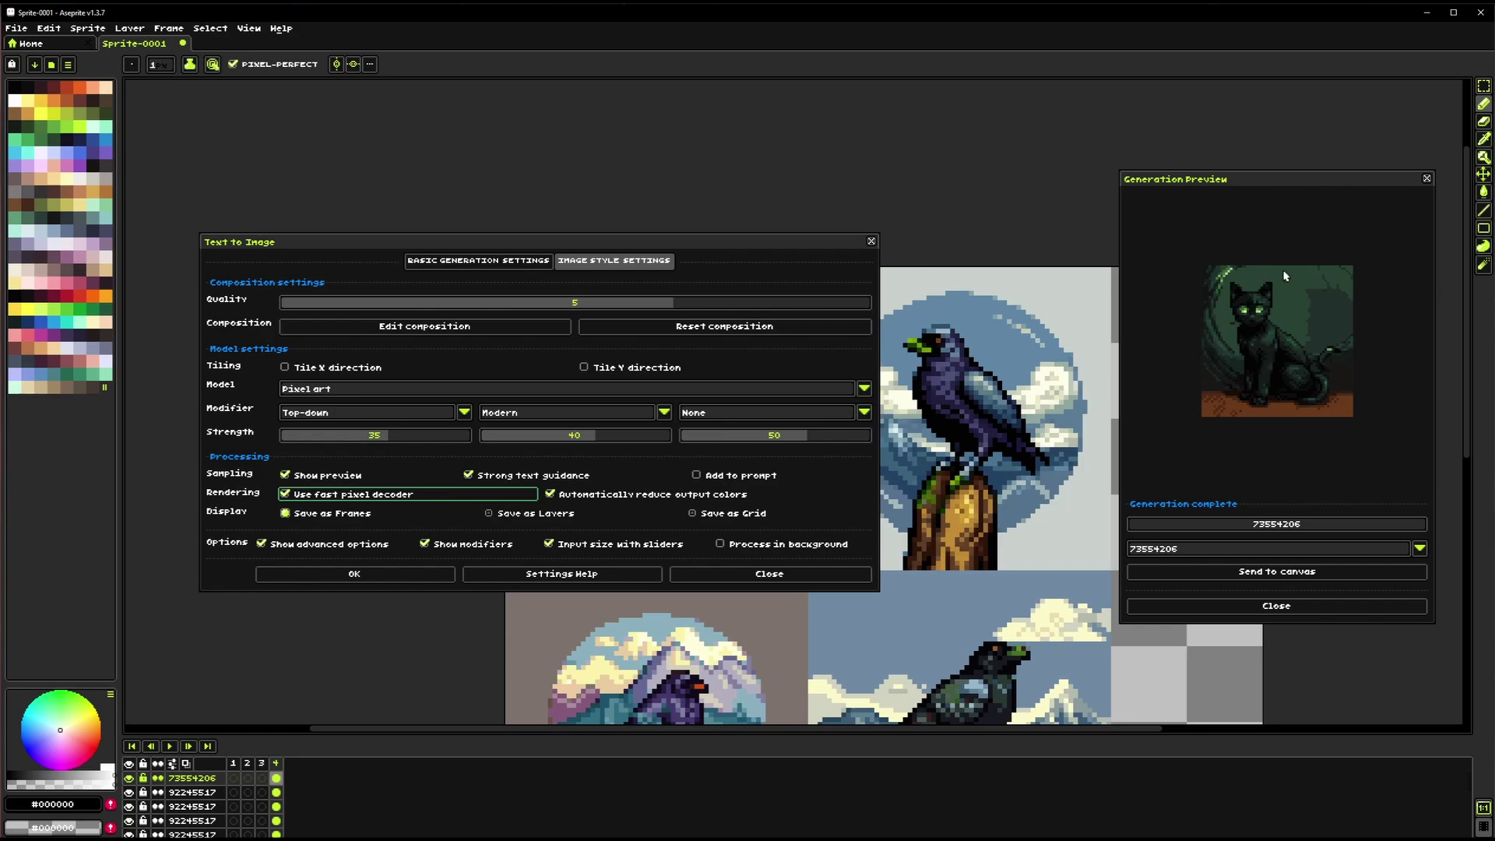
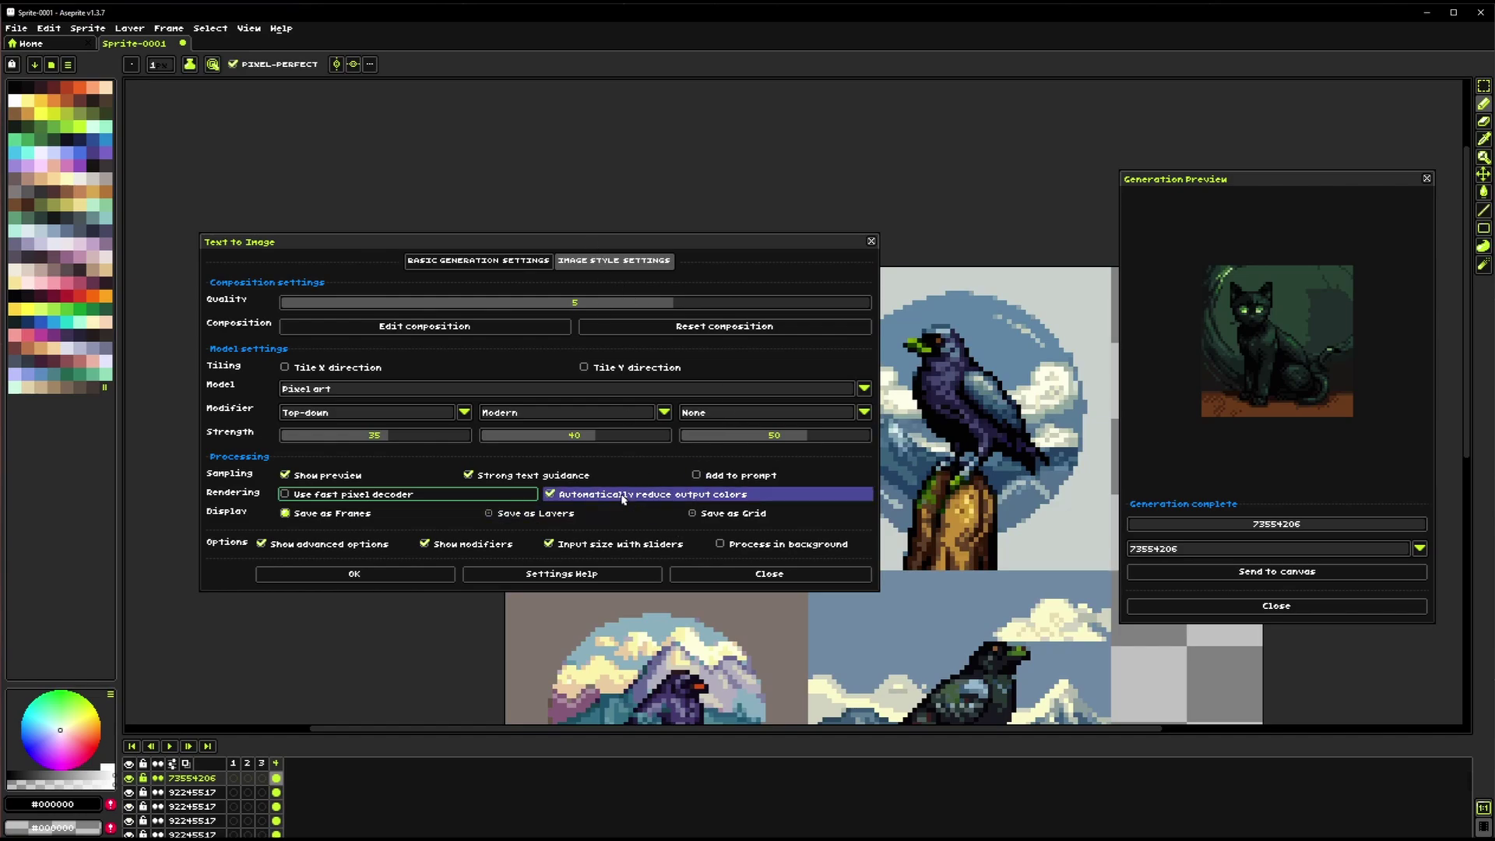
Turn off Automatically reduce output colors and generate the "a cat" image with the current seed
click(622, 499)
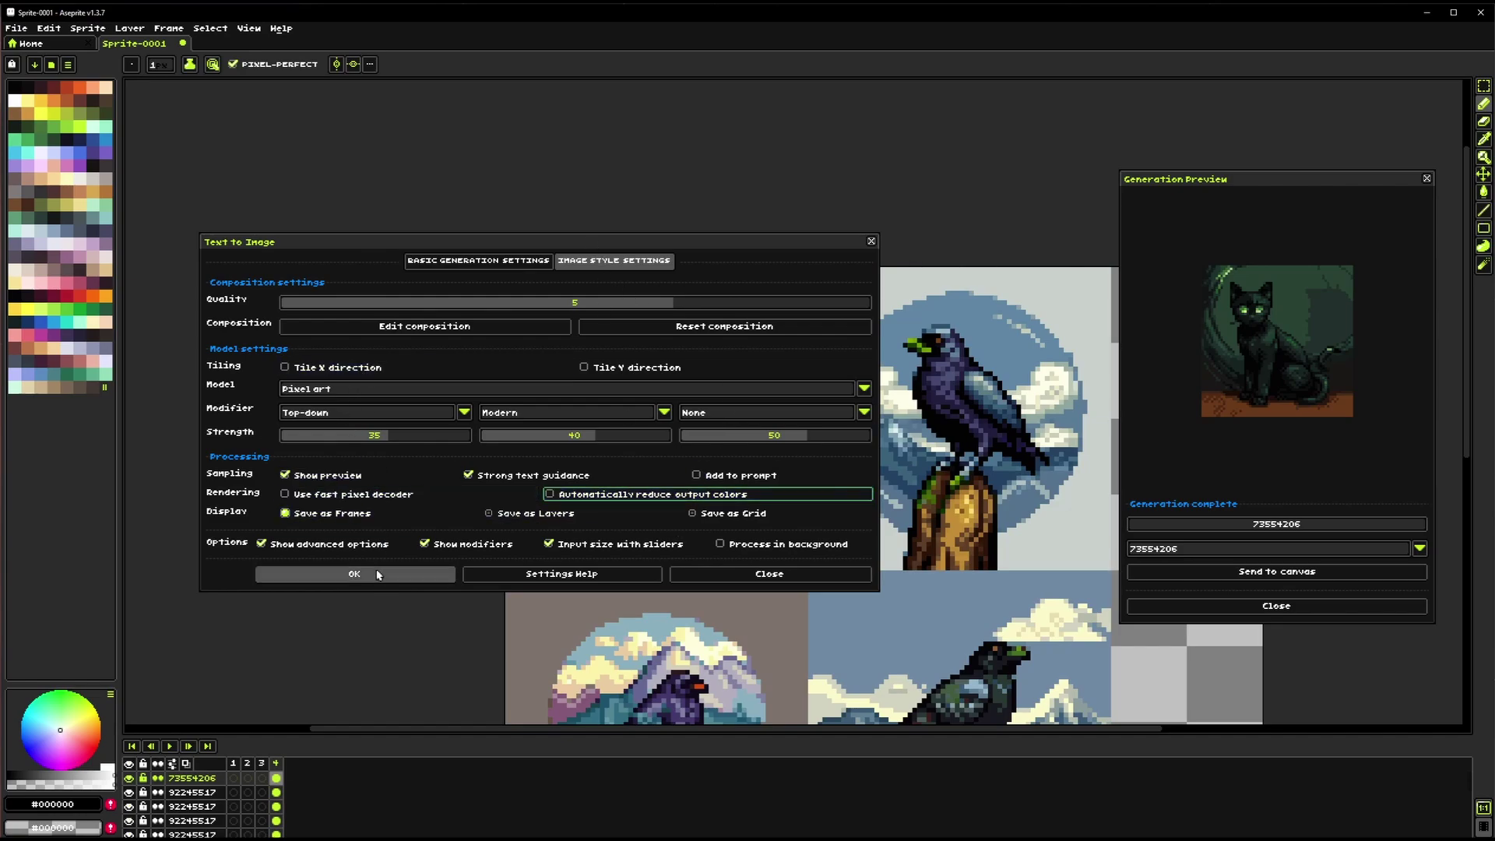
click(477, 262)
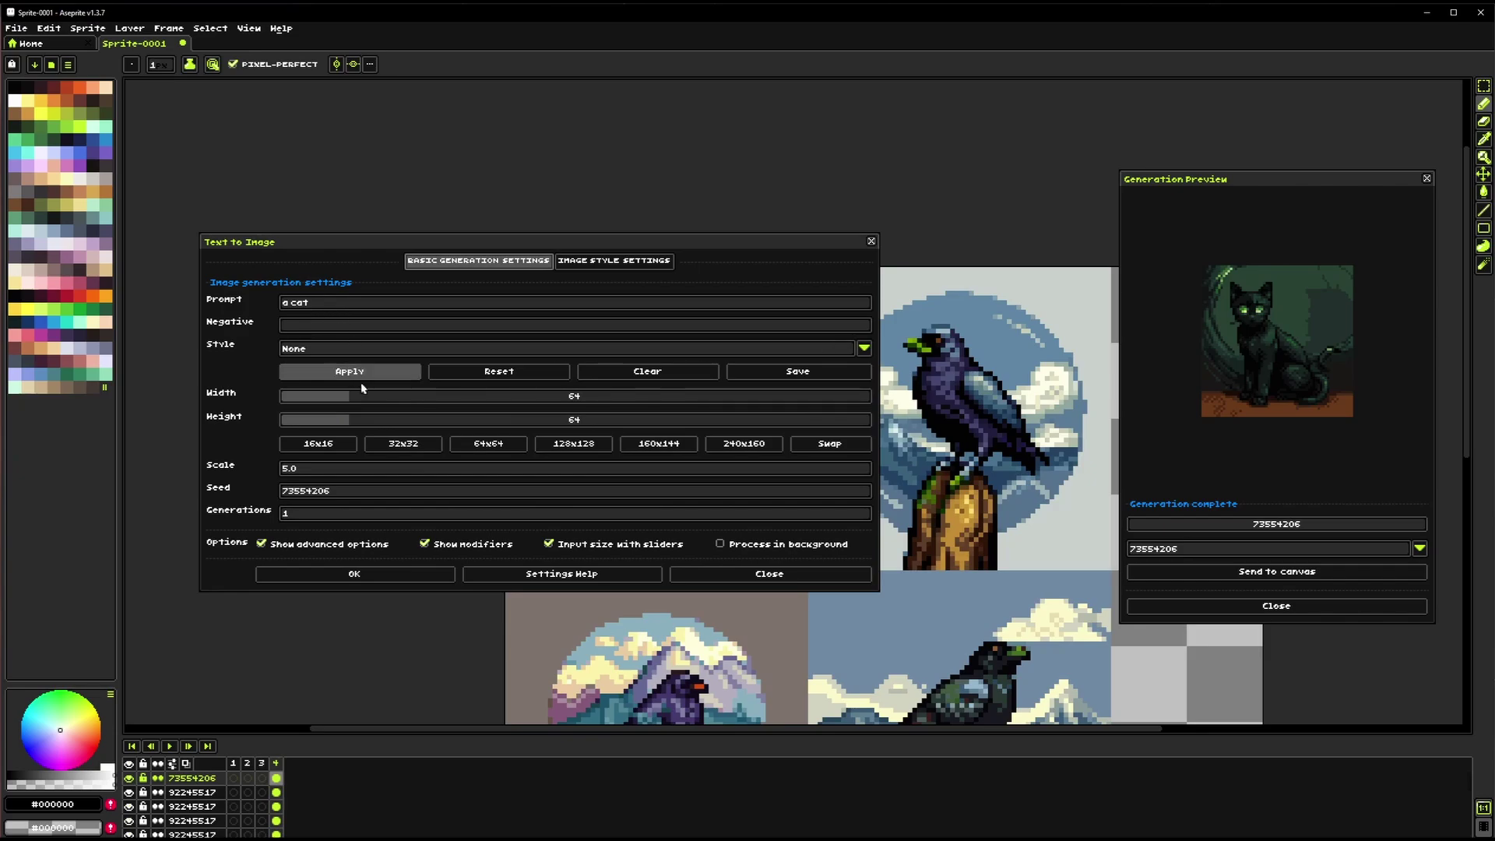
click(355, 574)
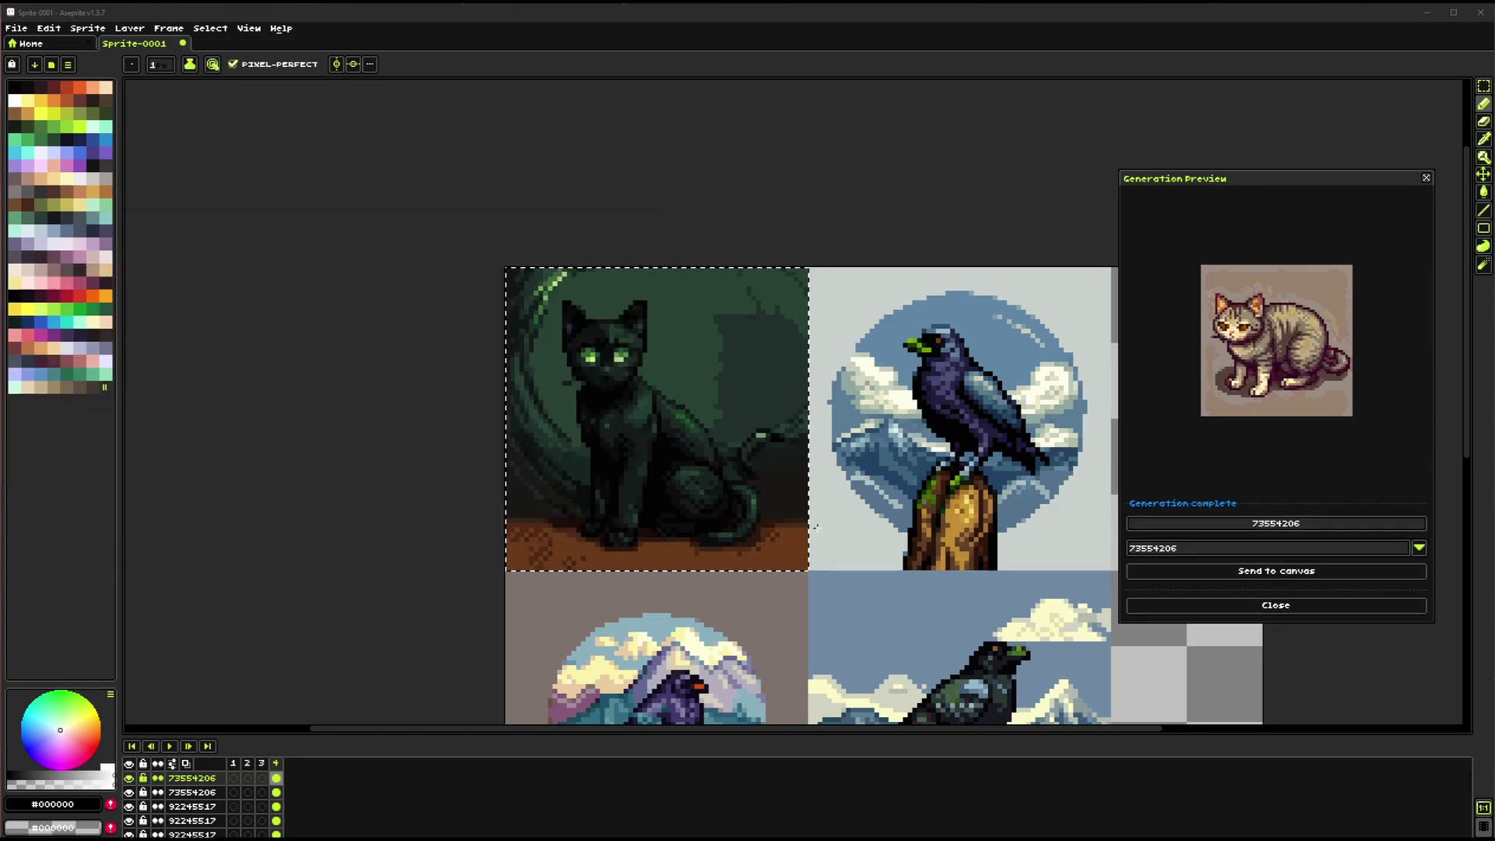
Examine the individual pixel colors of the newly generated cat's face, legs and fur up close
scroll(618, 489, up, 2)
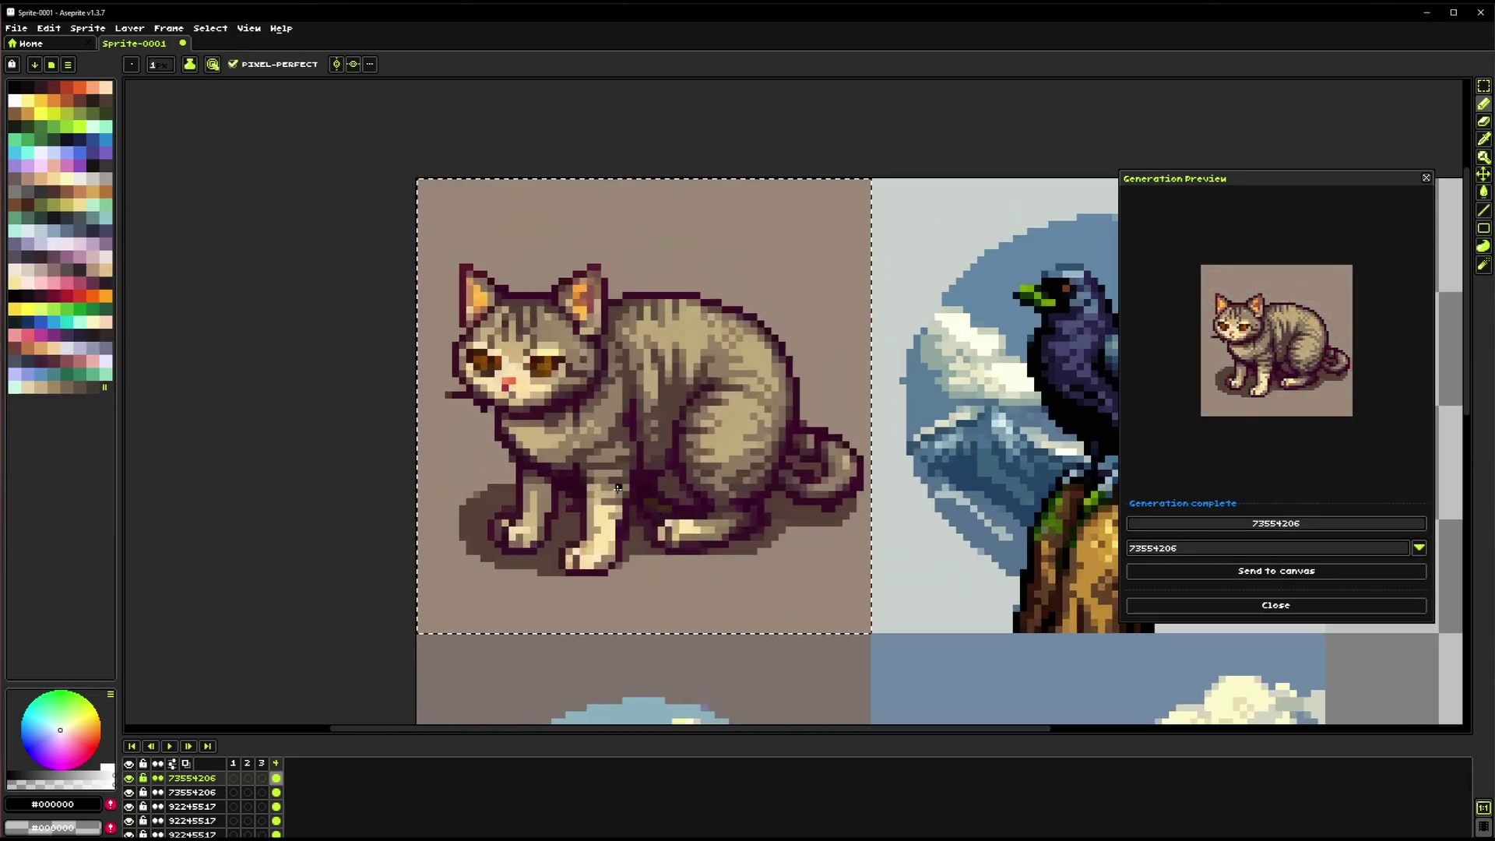
scroll(617, 488, up, 2)
scroll(614, 504, down, 2)
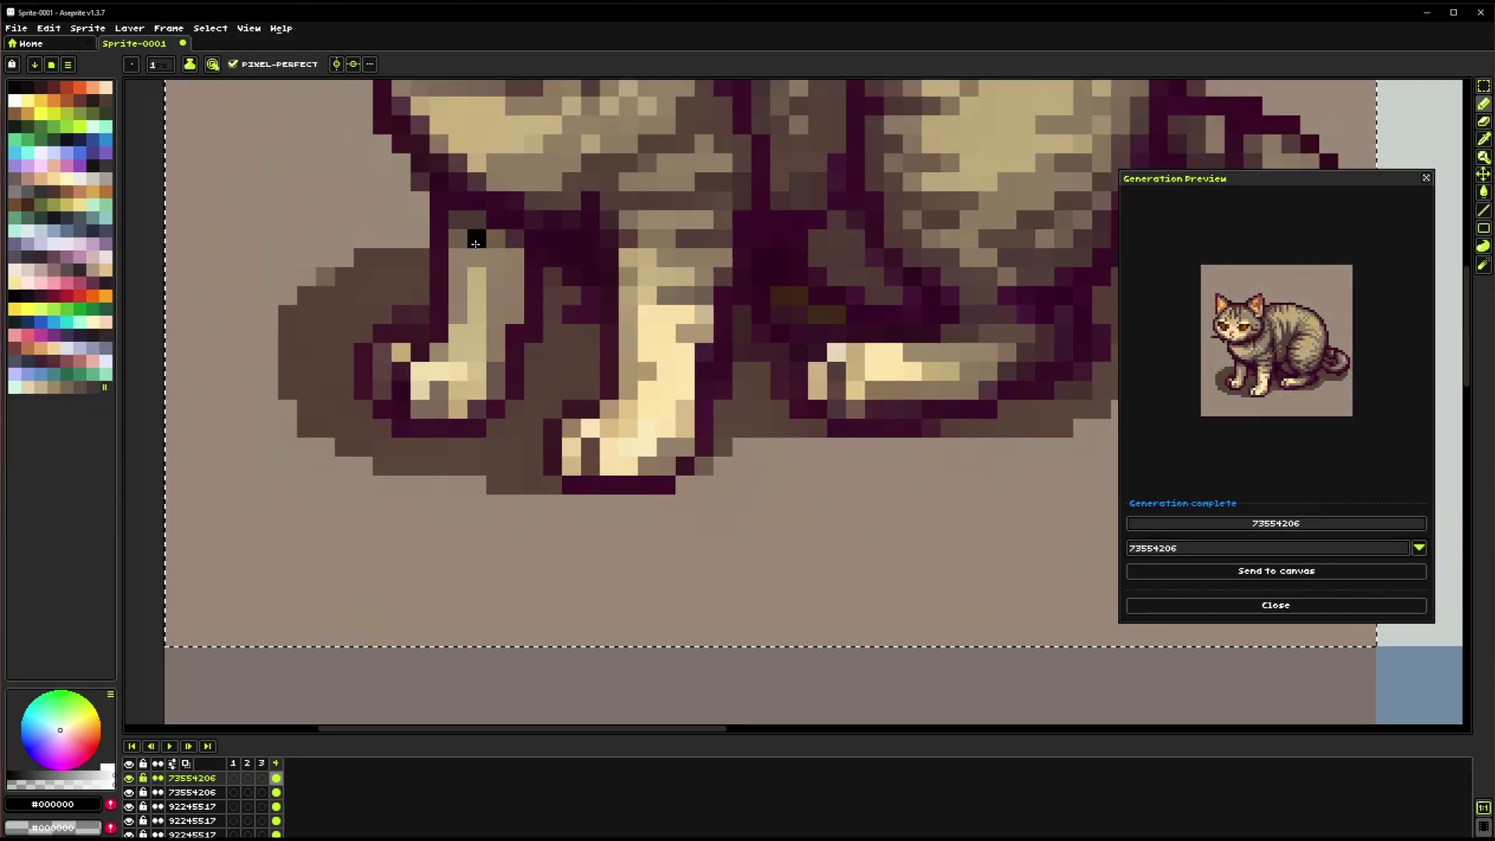
scroll(475, 244, up, 3)
scroll(394, 259, up, 1)
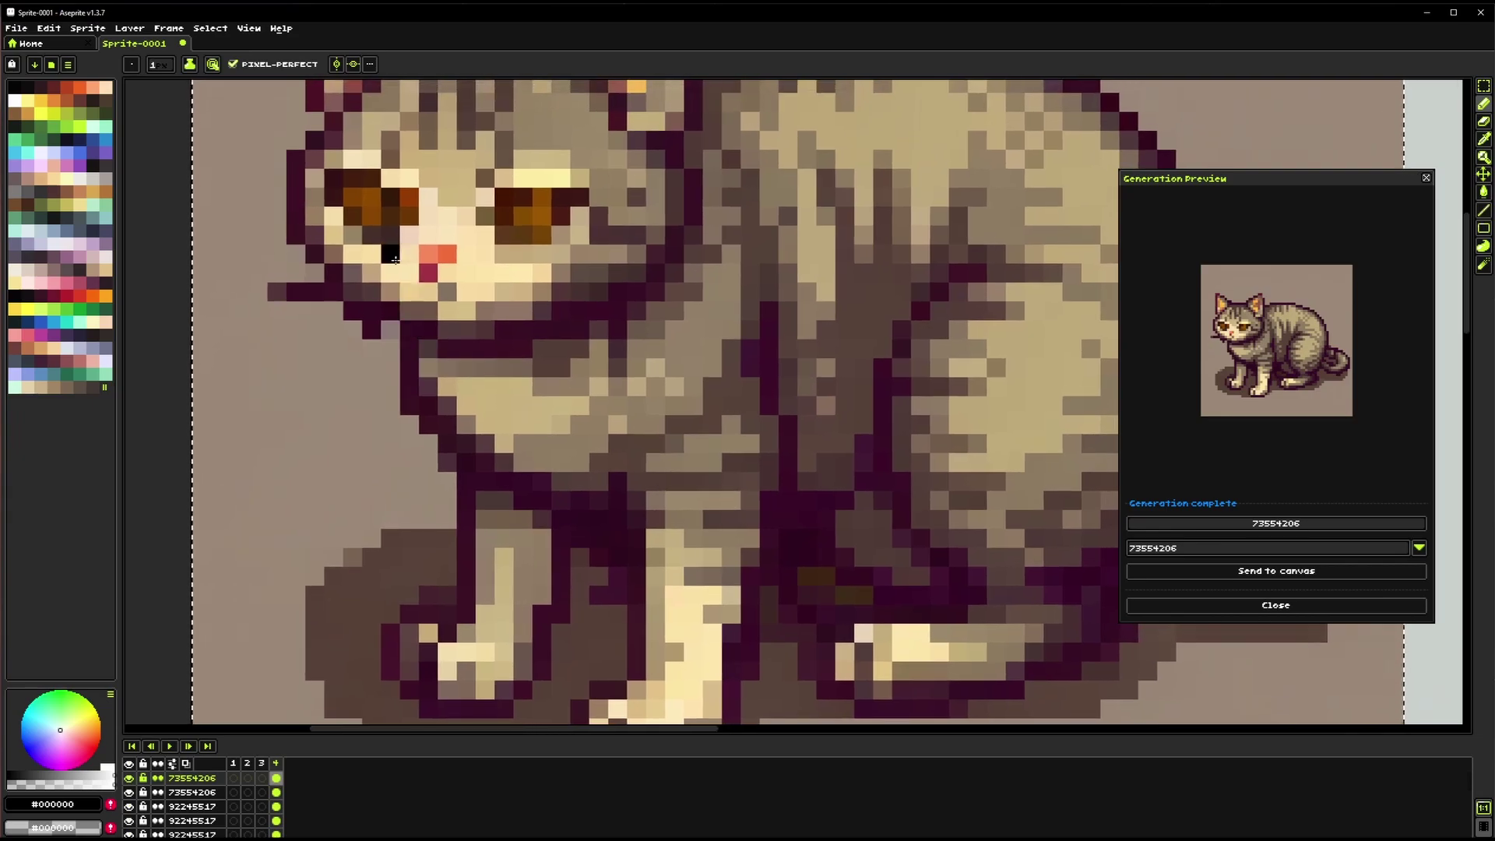
scroll(395, 259, up, 4)
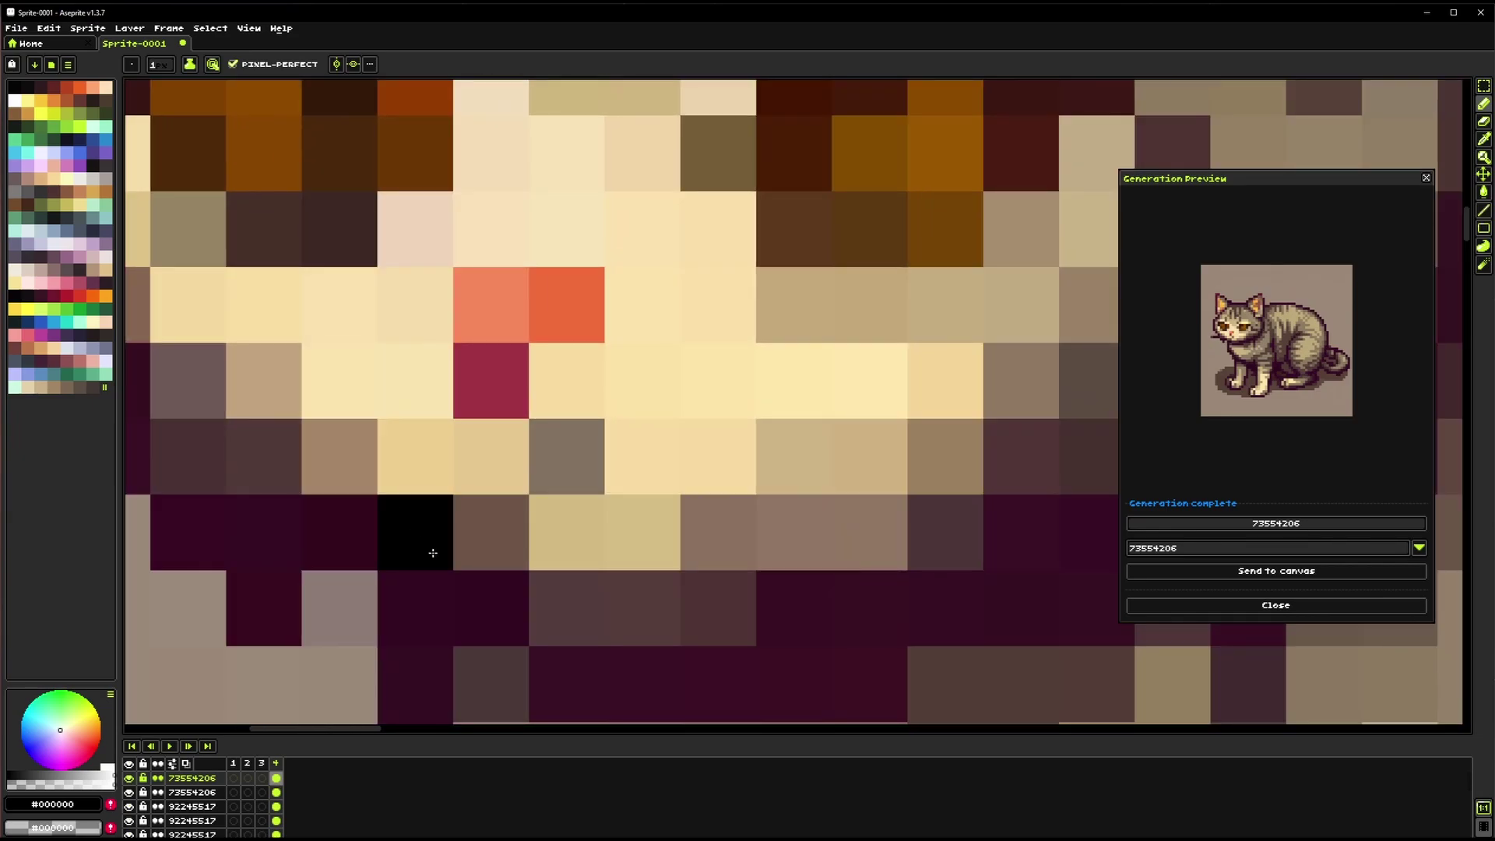
scroll(670, 354, up, 3)
scroll(671, 355, right, 2)
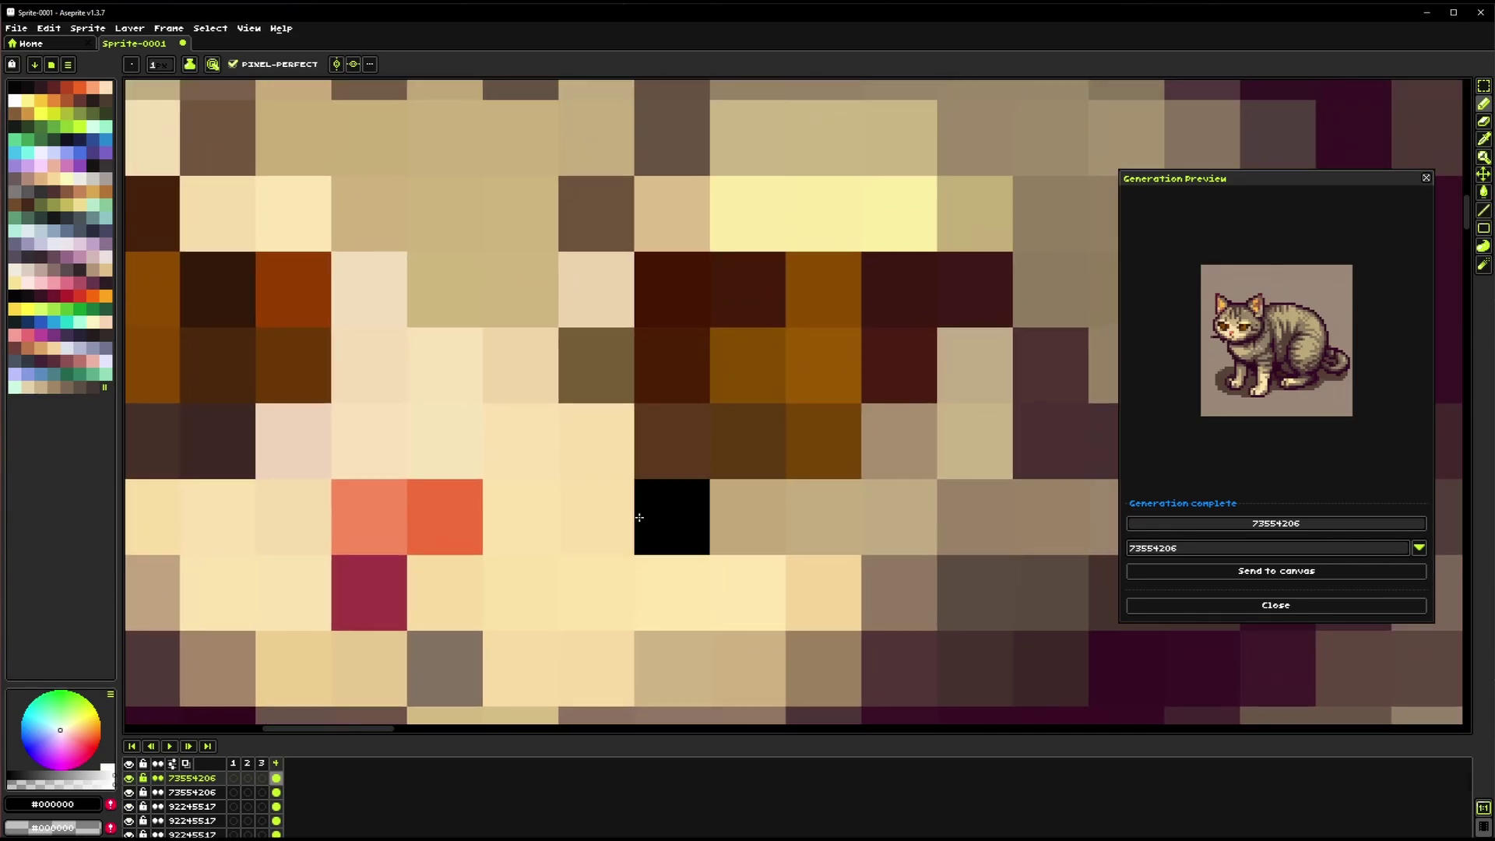
scroll(599, 288, up, 3)
scroll(611, 284, up, 2)
scroll(611, 284, right, 3)
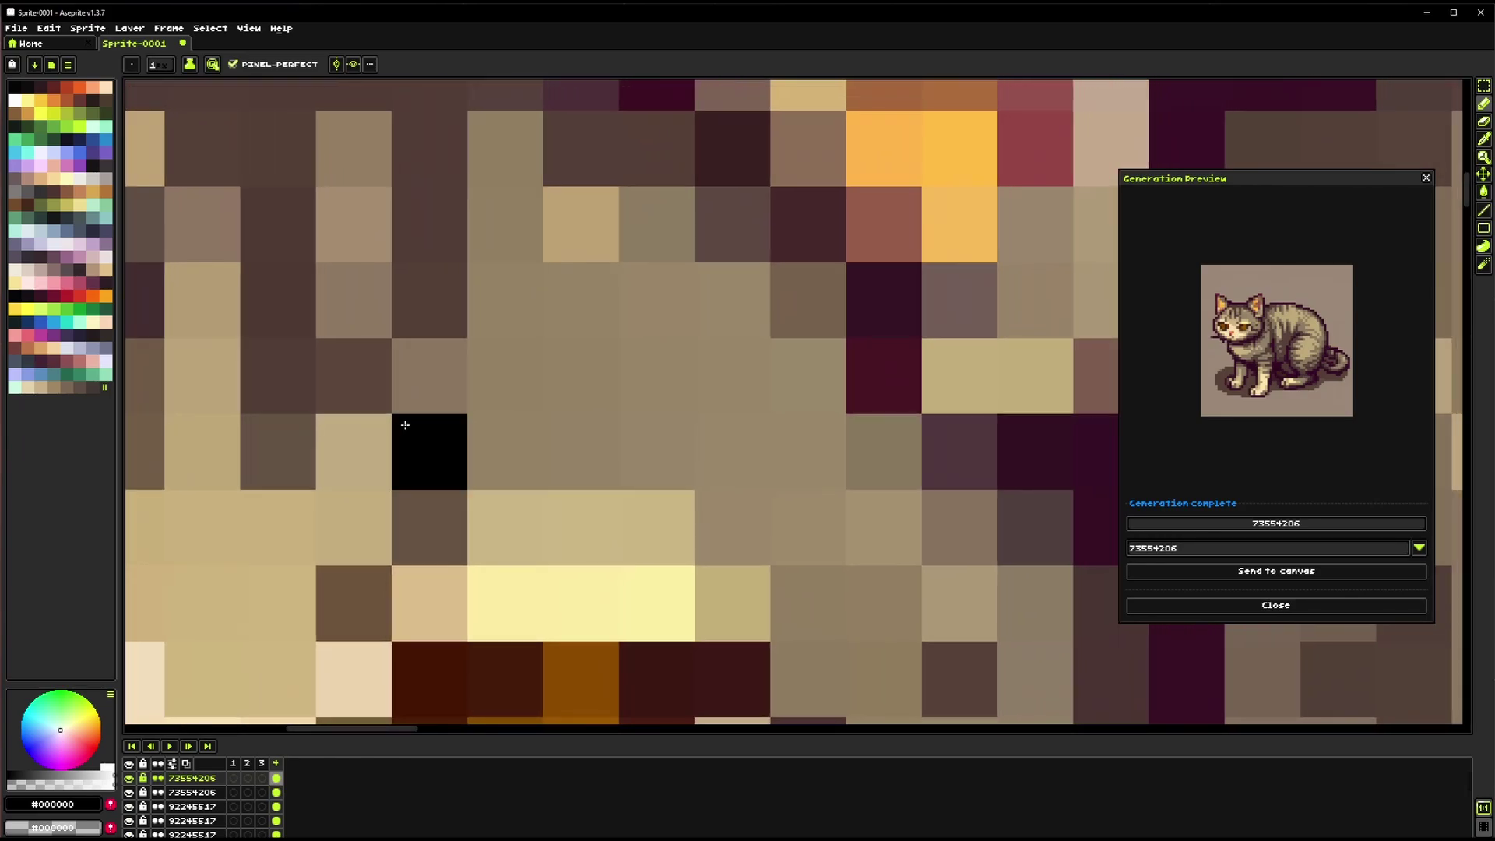
scroll(740, 502, down, 4)
scroll(632, 341, right, 3)
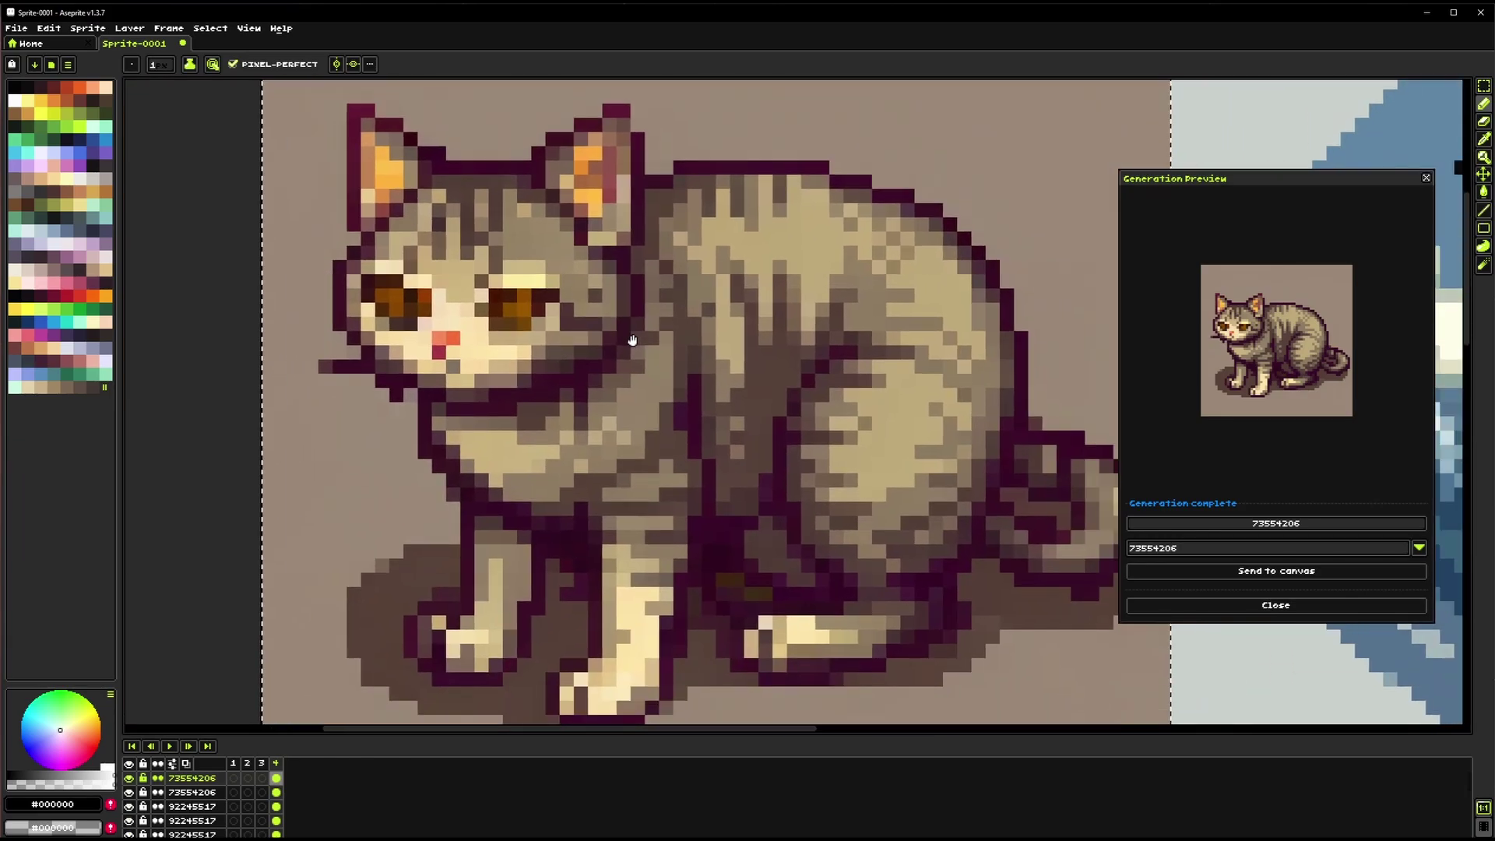
scroll(632, 340, down, 2)
scroll(629, 374, right, 2)
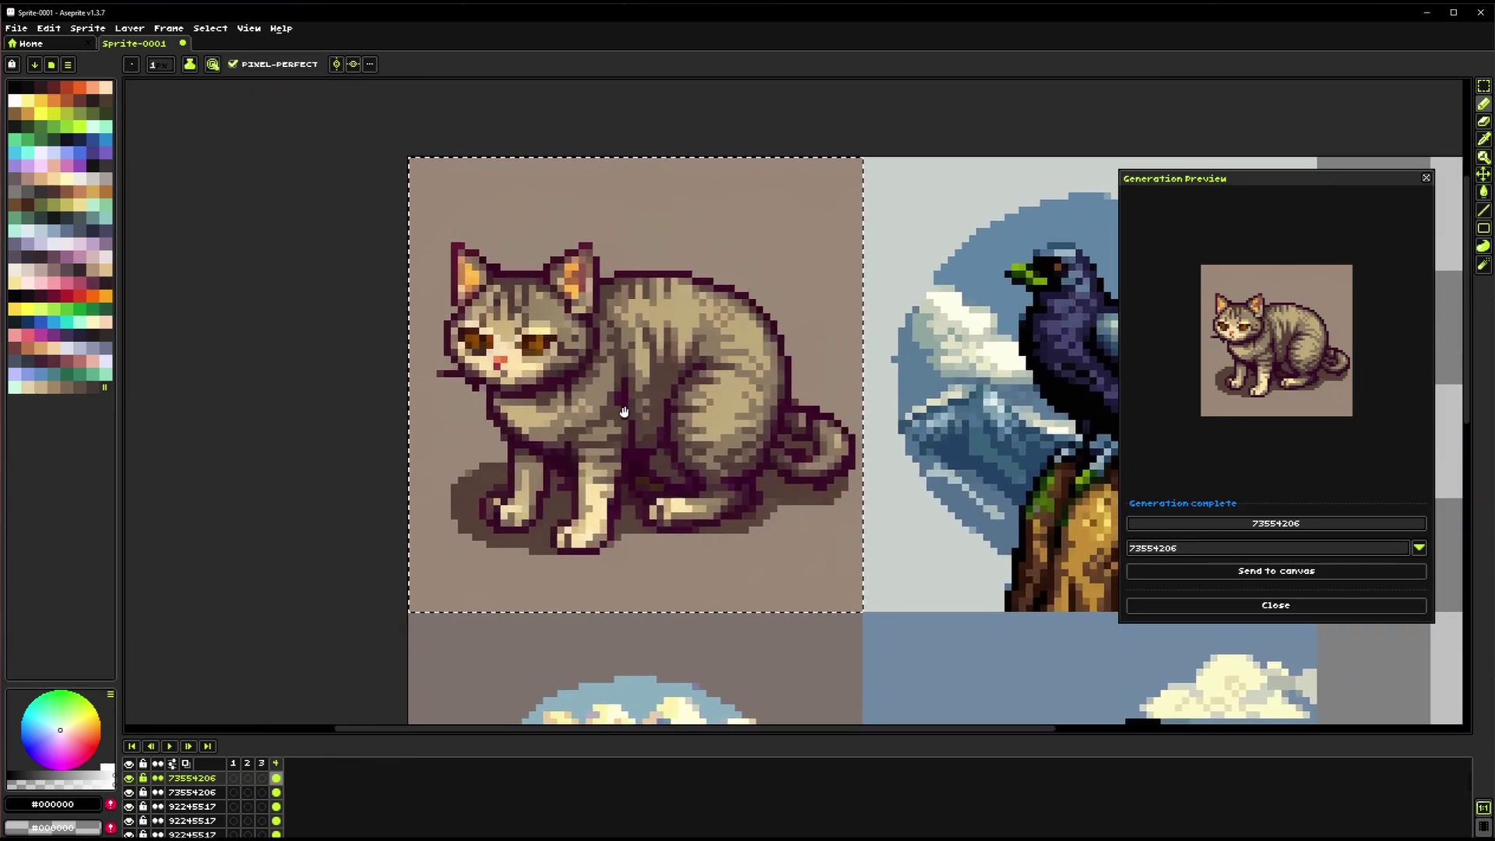
Set the seed to 73554206, turn on Automatically reduce output colors, and generate the "a cat" image
scroll(624, 412, up, 1)
scroll(467, 350, right, 1)
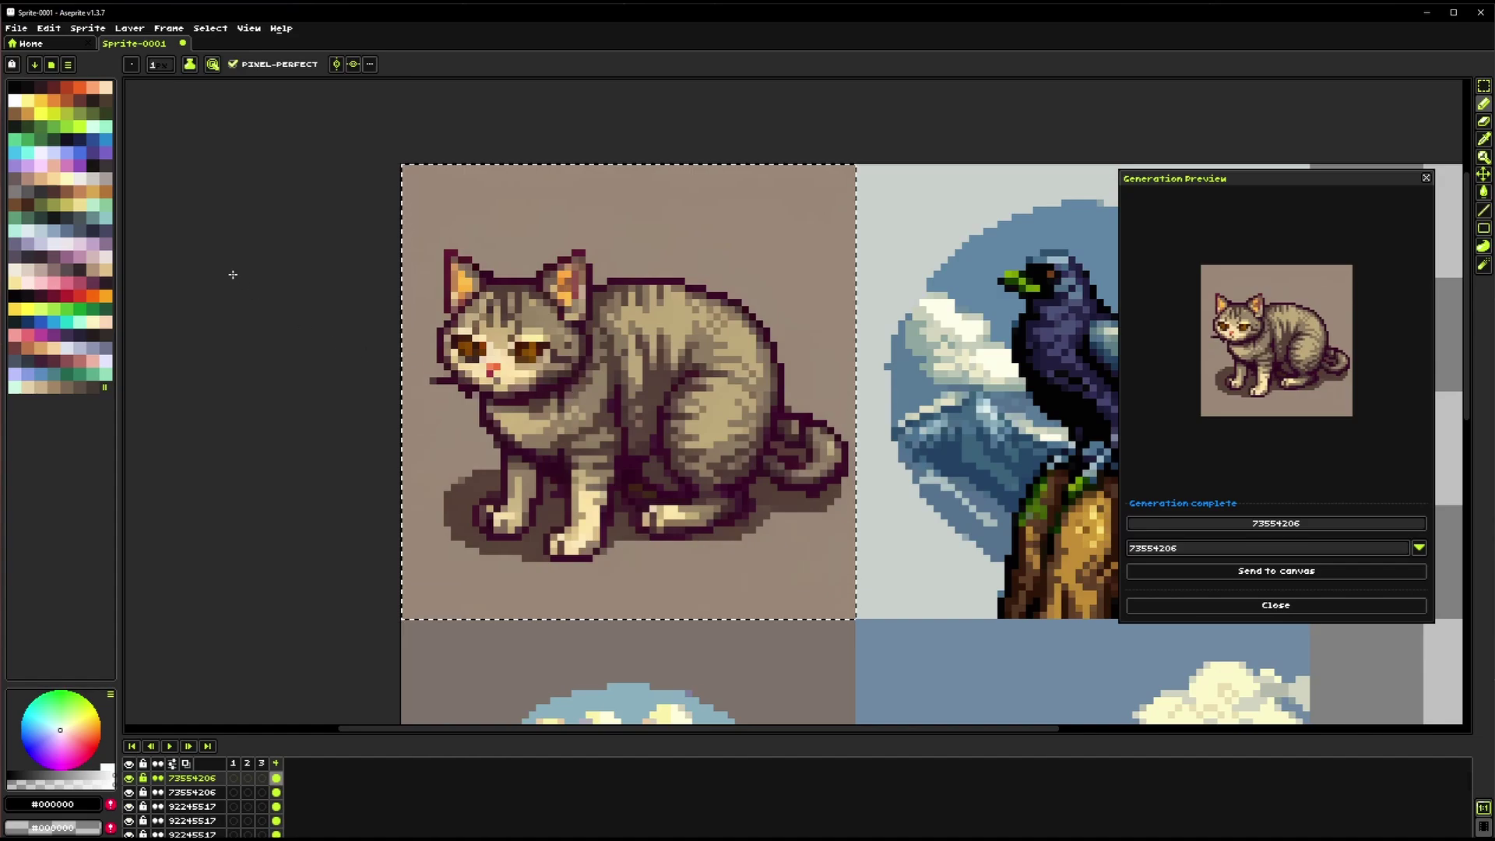
click(200, 778)
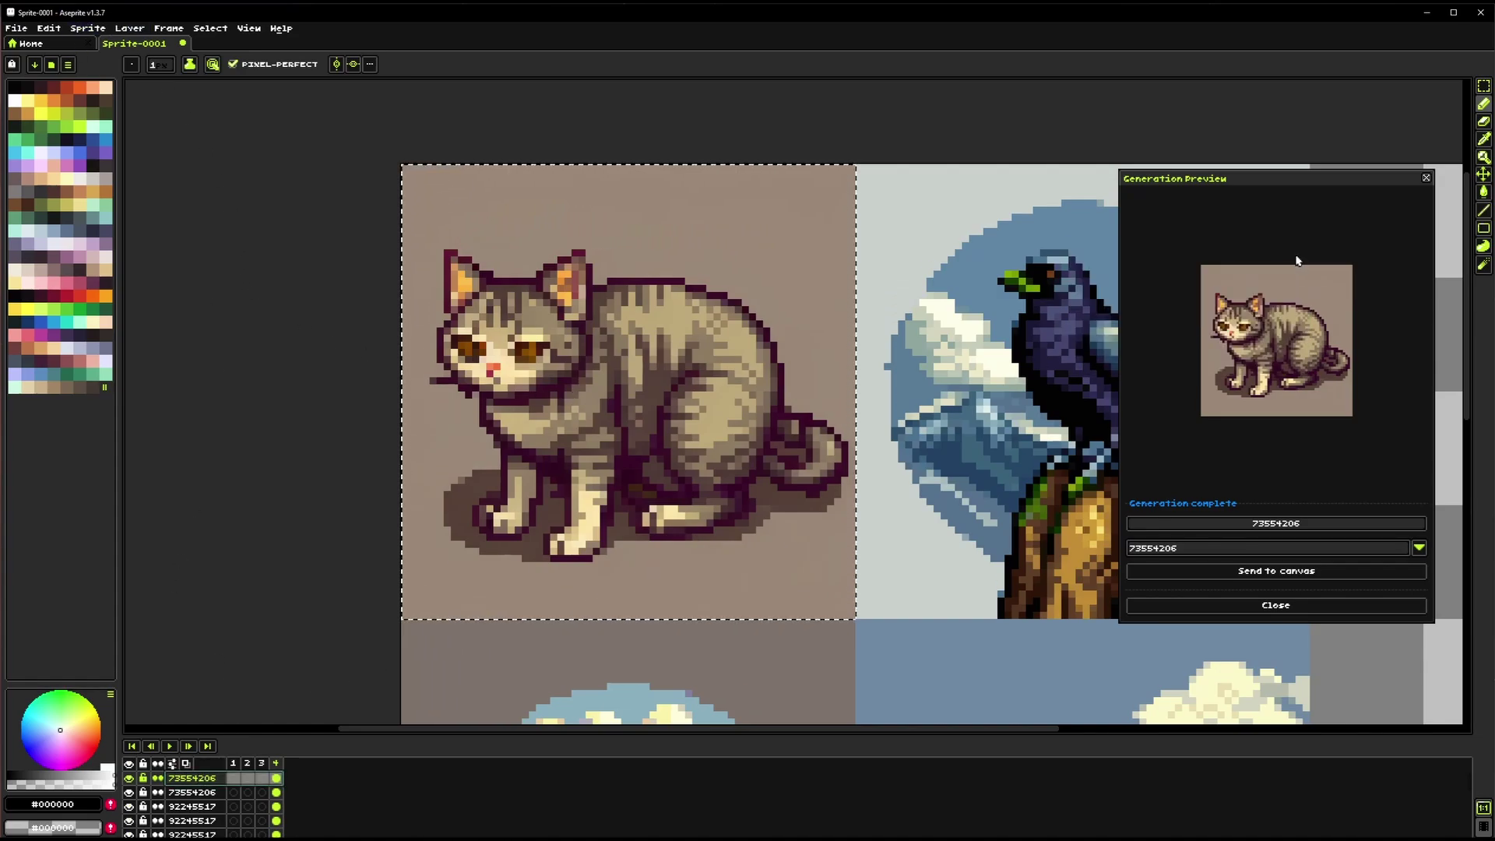
click(87, 28)
click(117, 64)
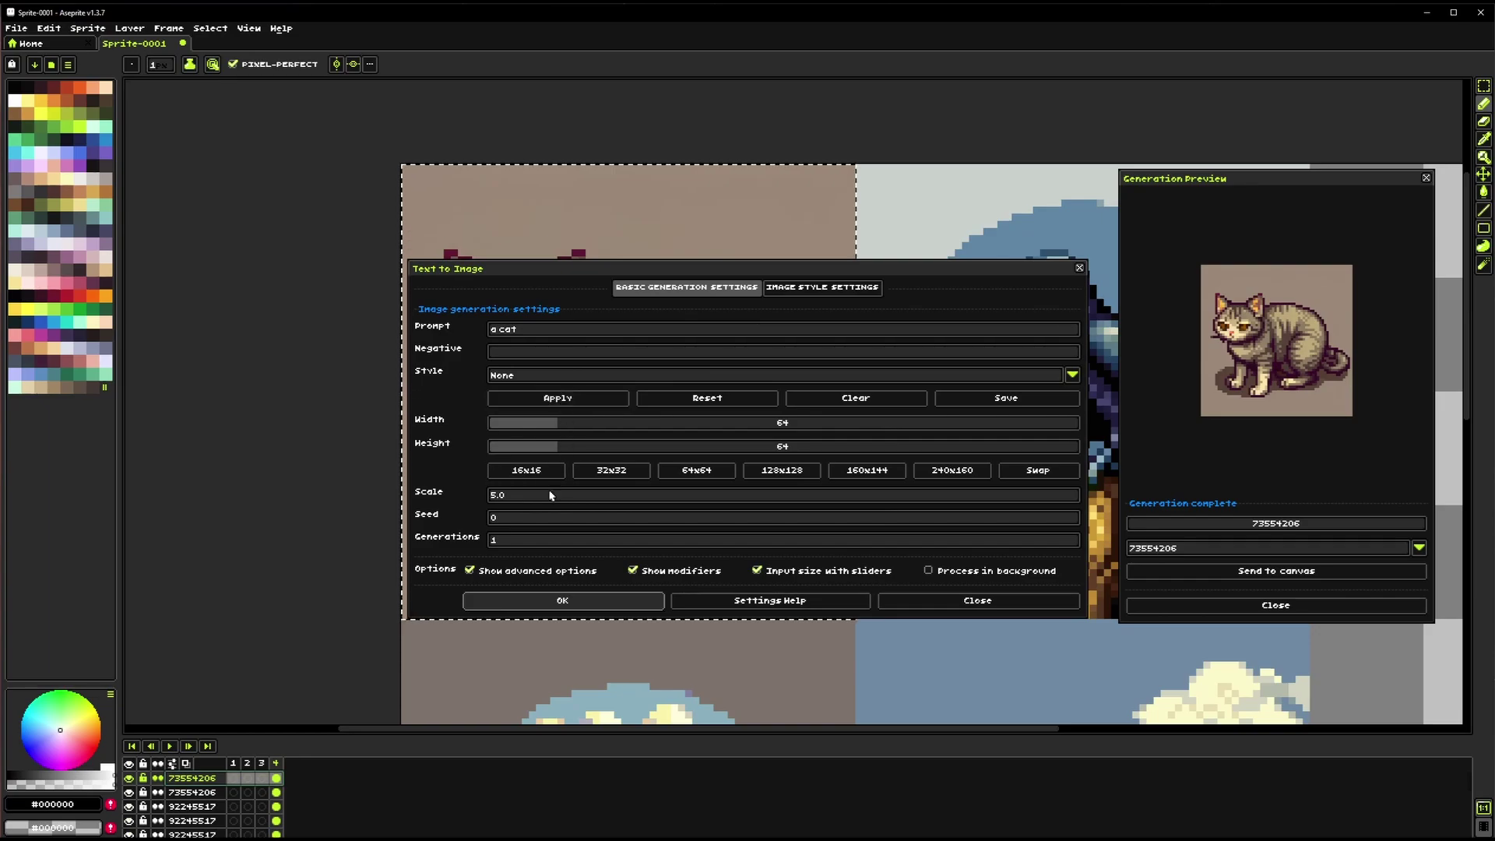
click(594, 517)
text(73554206)
click(823, 288)
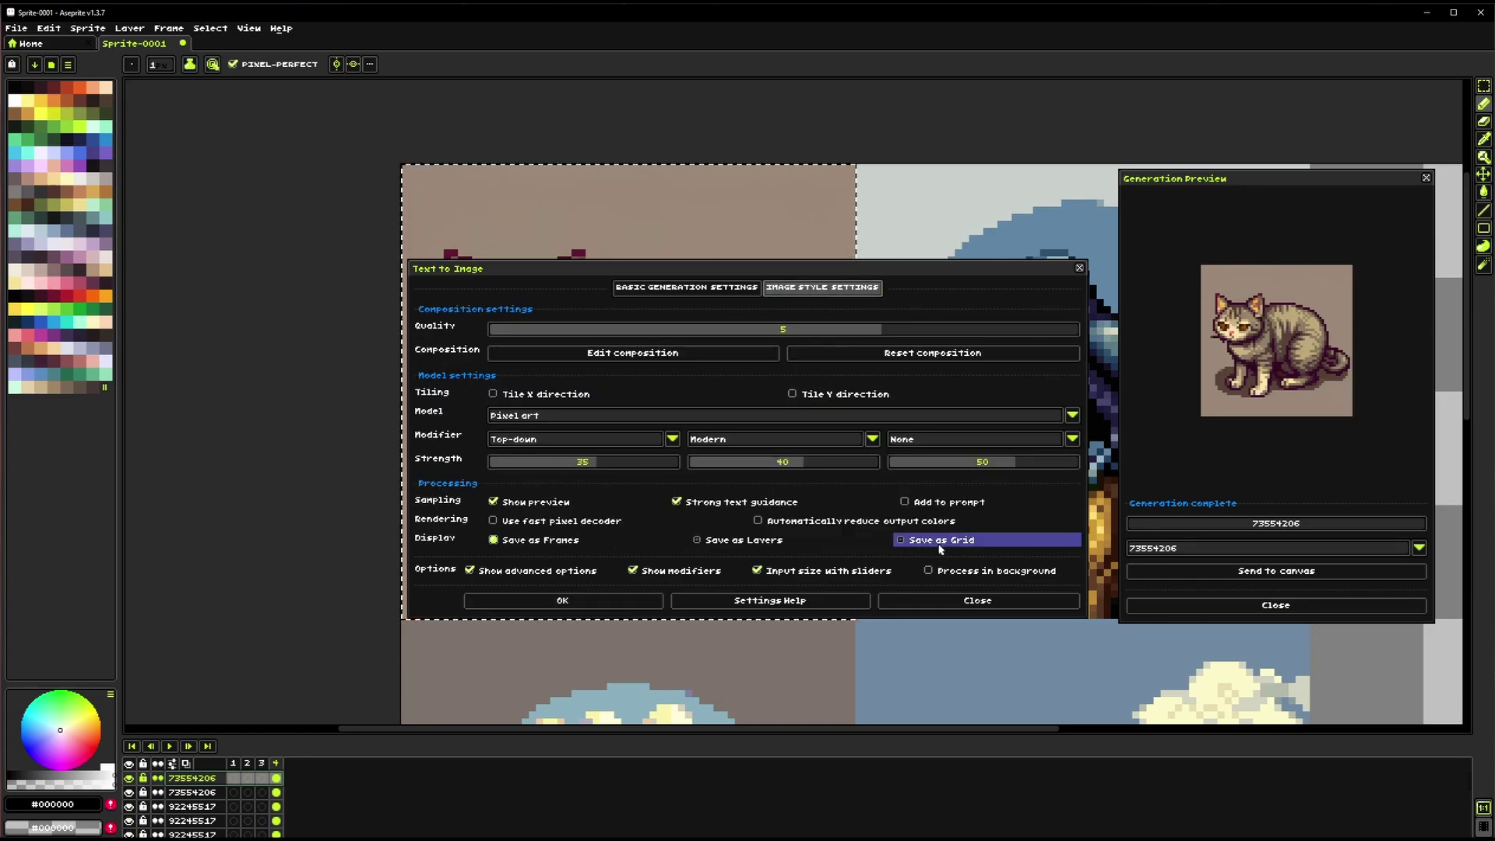
click(880, 525)
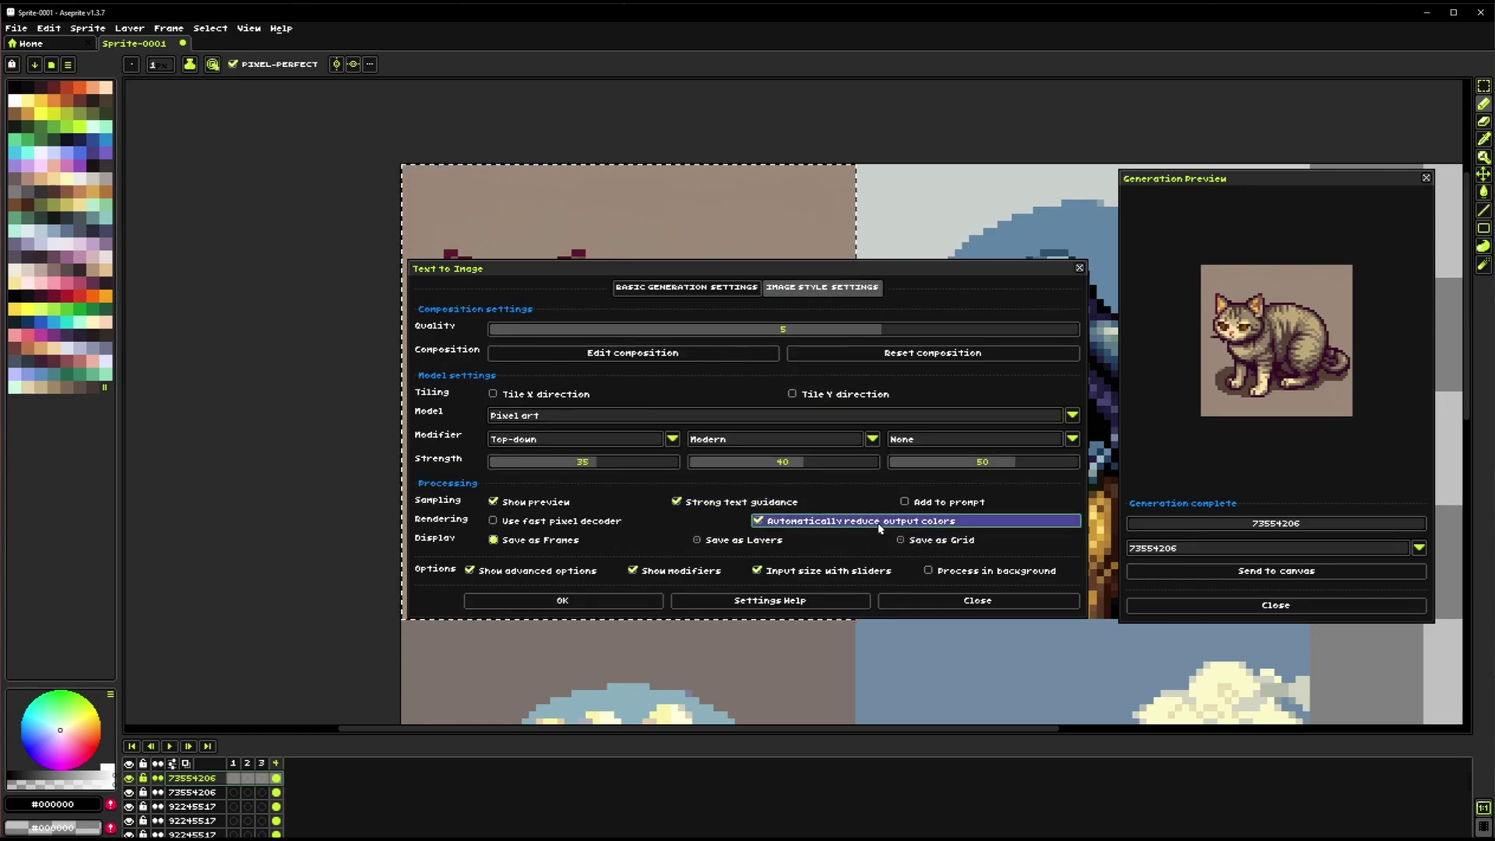
click(599, 595)
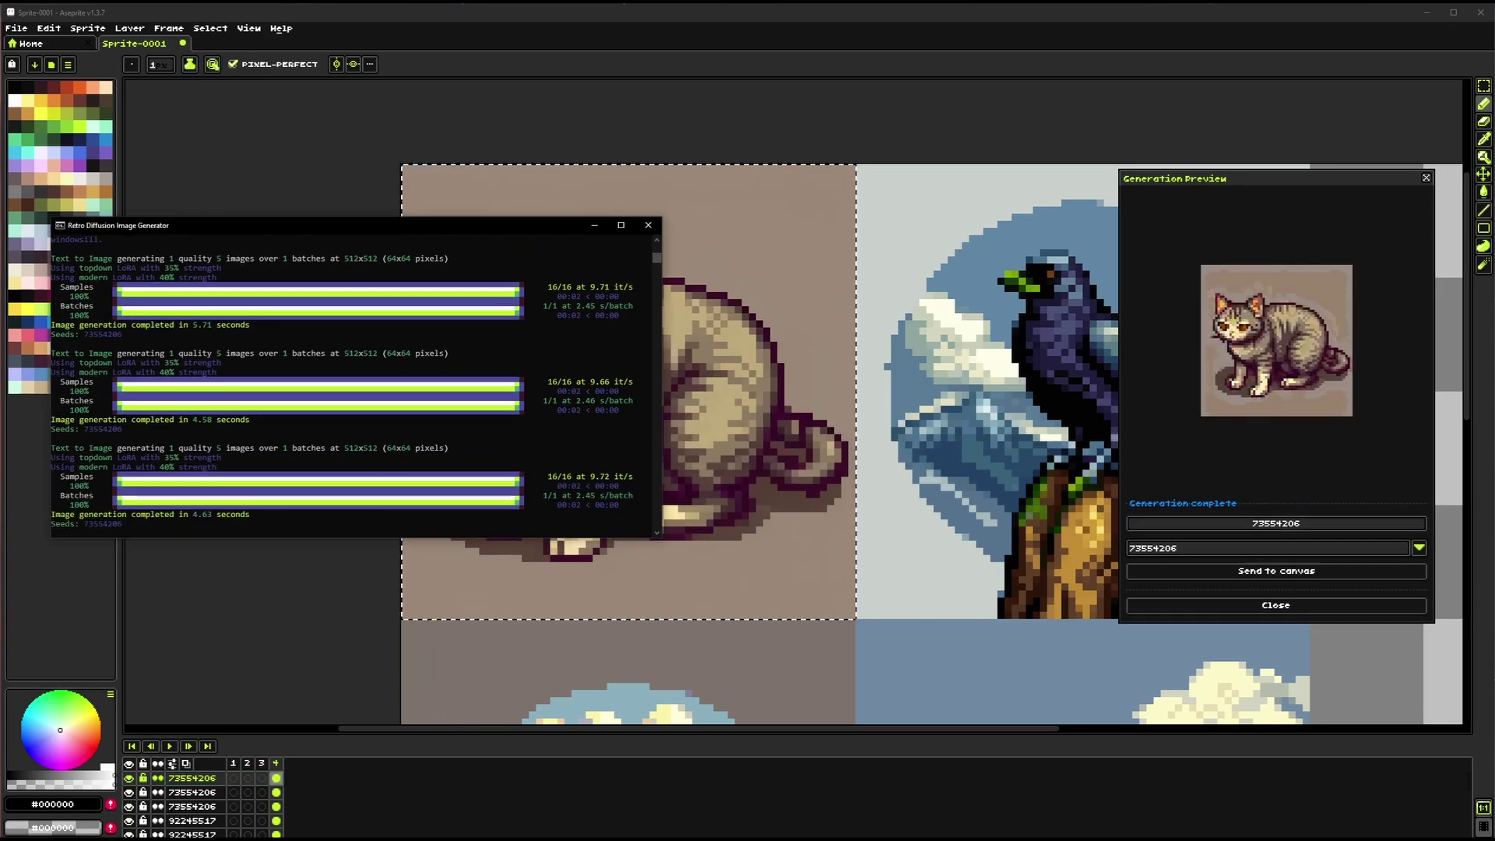
Compare the color-reduced cat with the unreduced version up close by toggling the topmost layer's visibility
click(417, 428)
scroll(417, 427, up, 3)
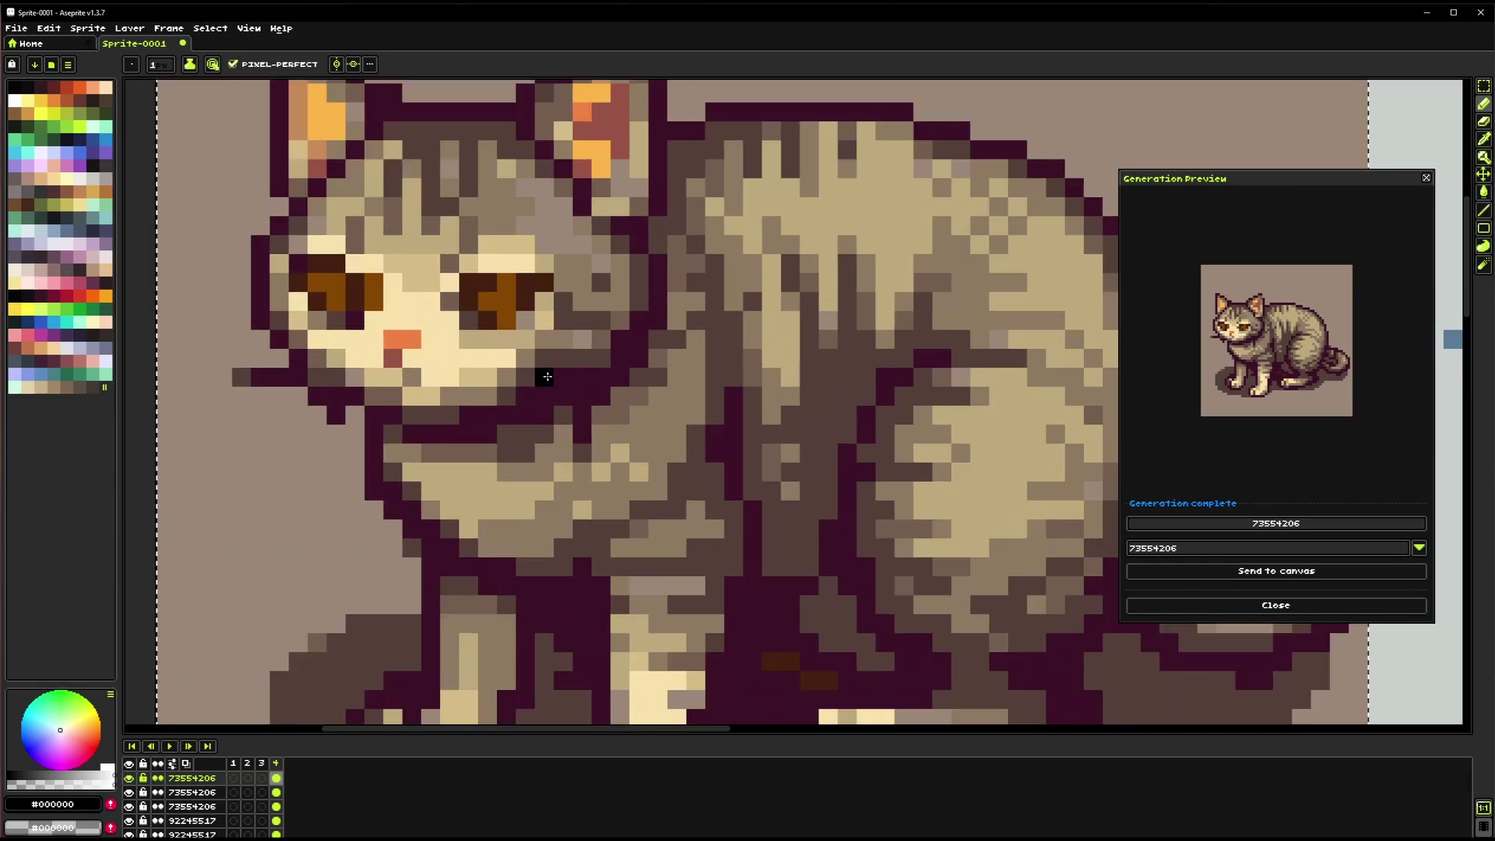
click(130, 778)
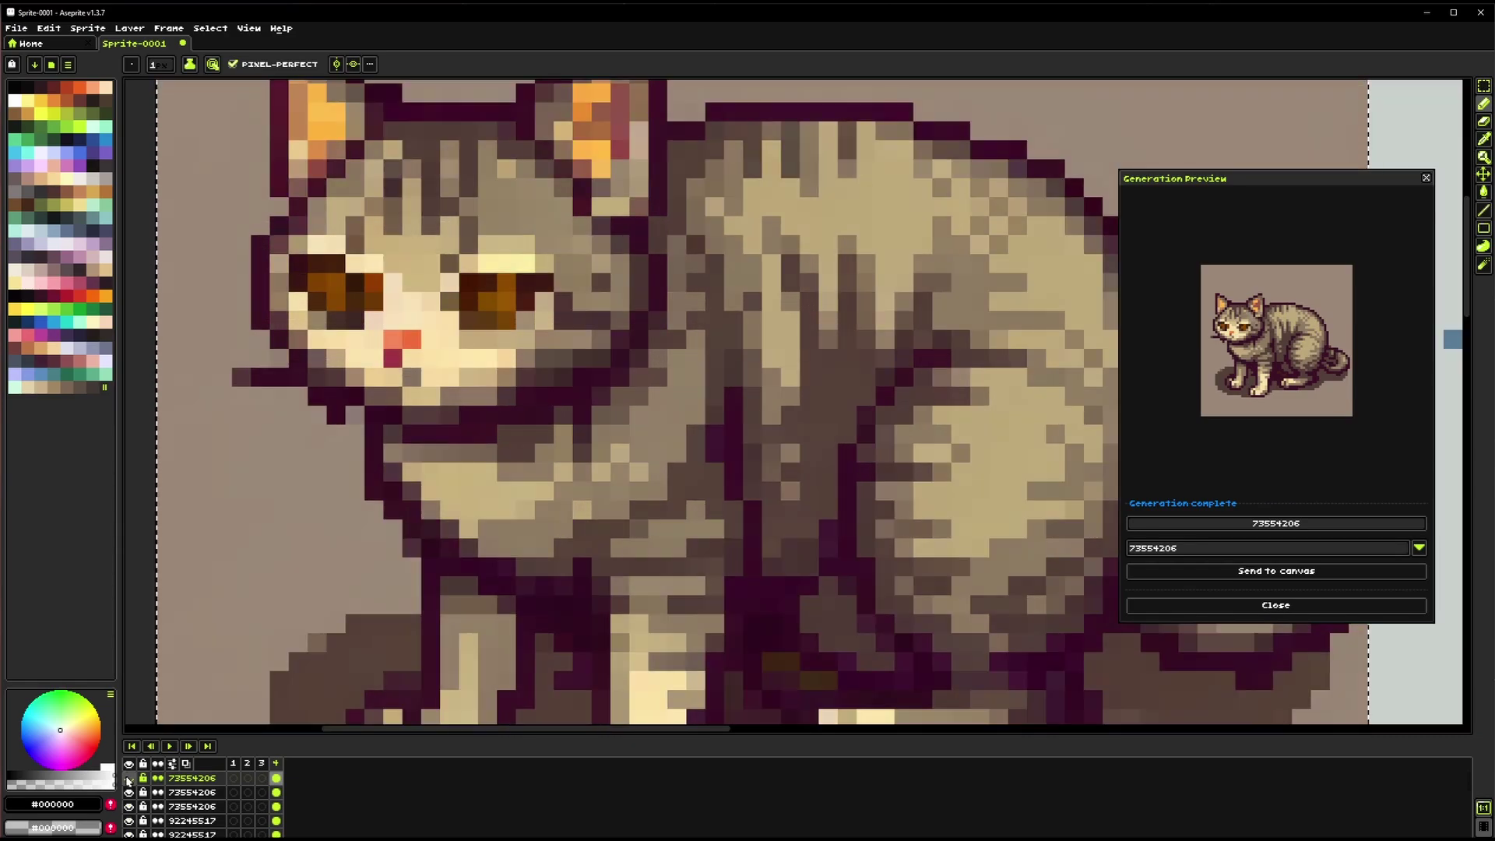
click(130, 778)
click(129, 778)
click(129, 778)
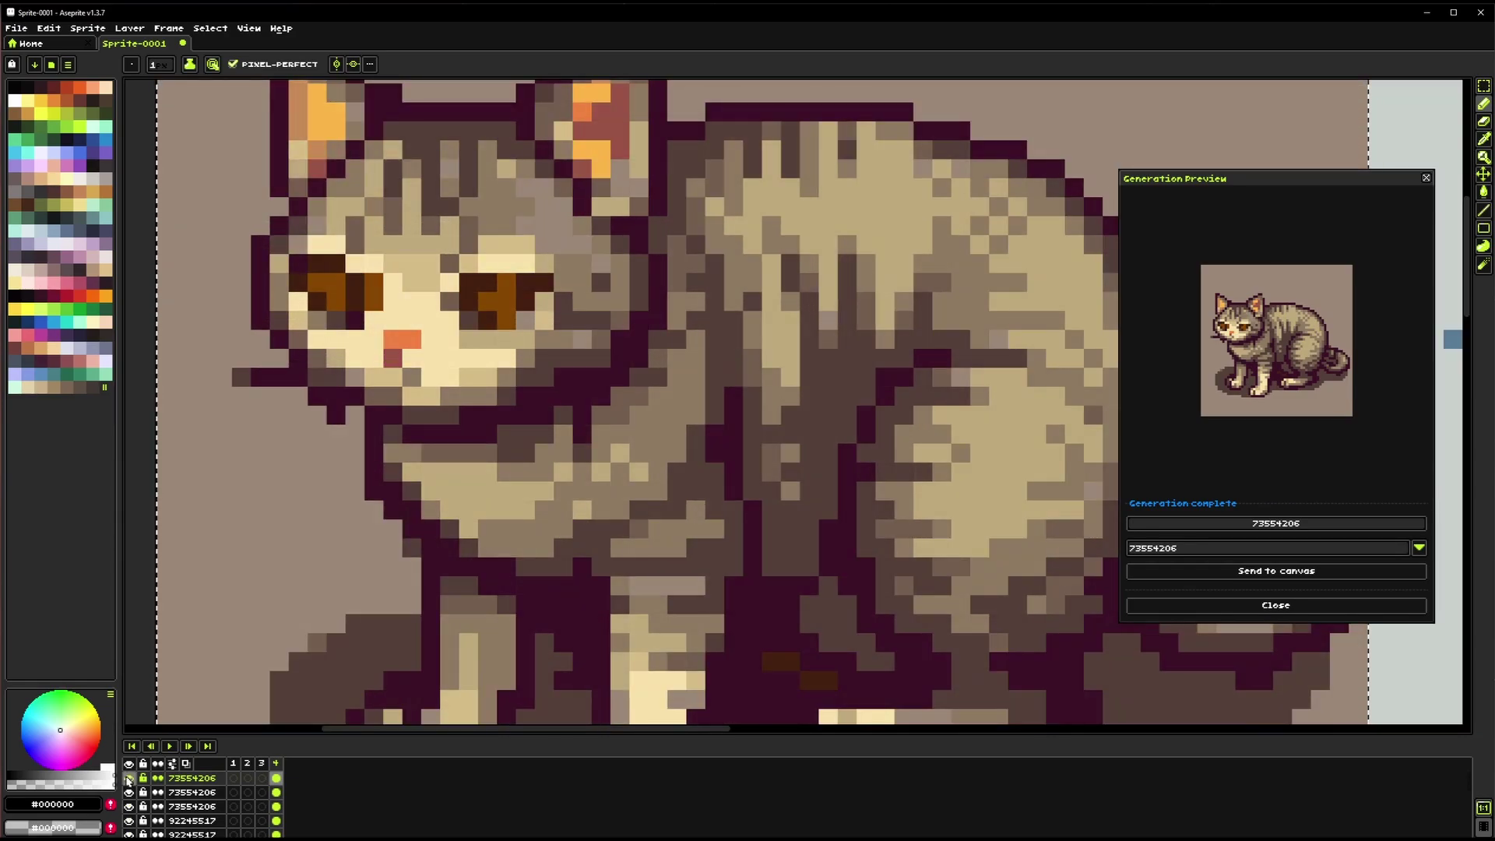
click(129, 777)
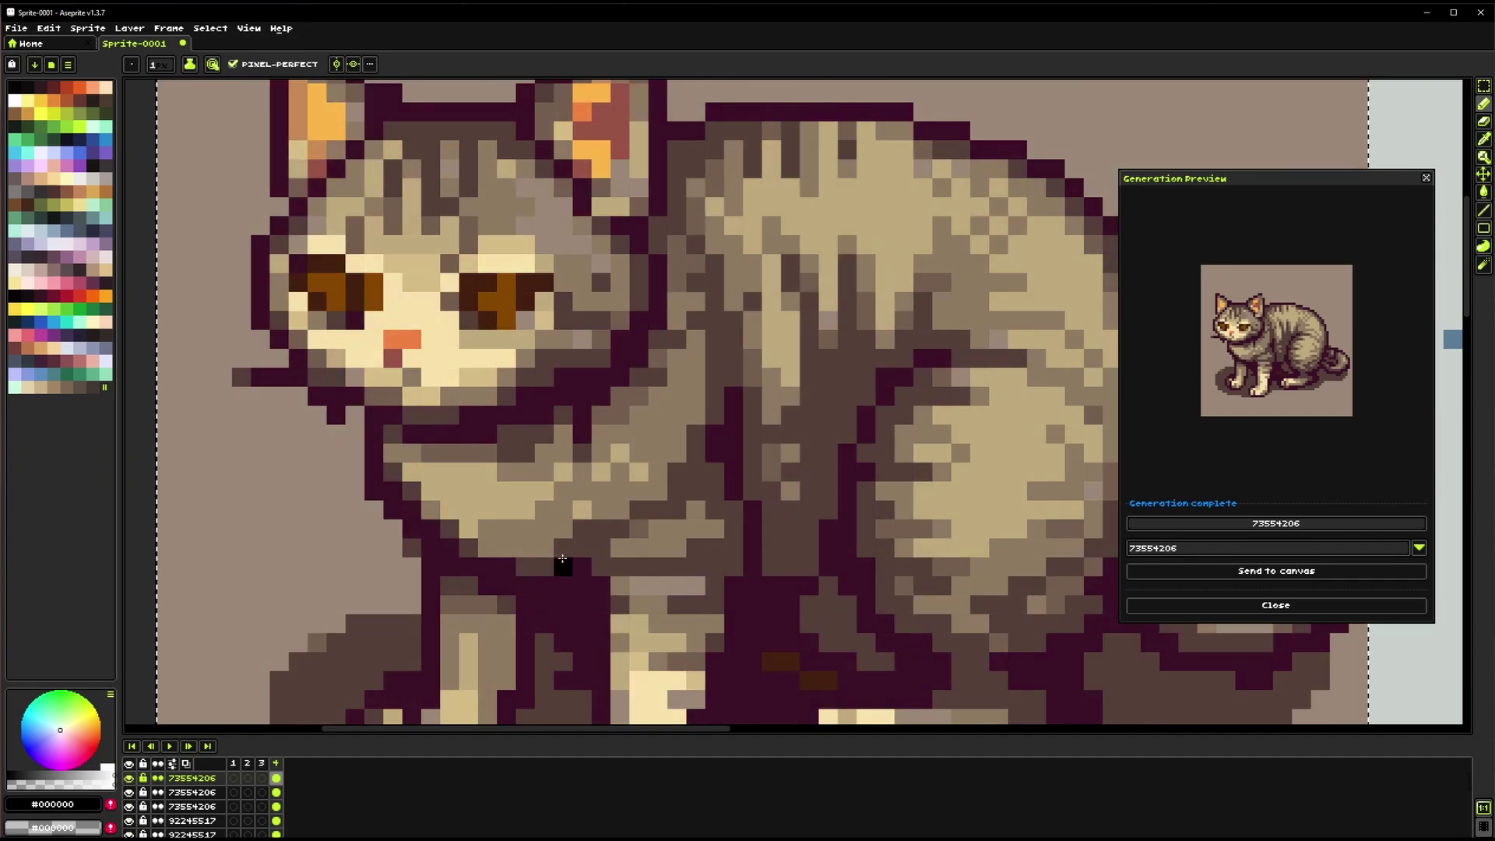
scroll(562, 558, down, 4)
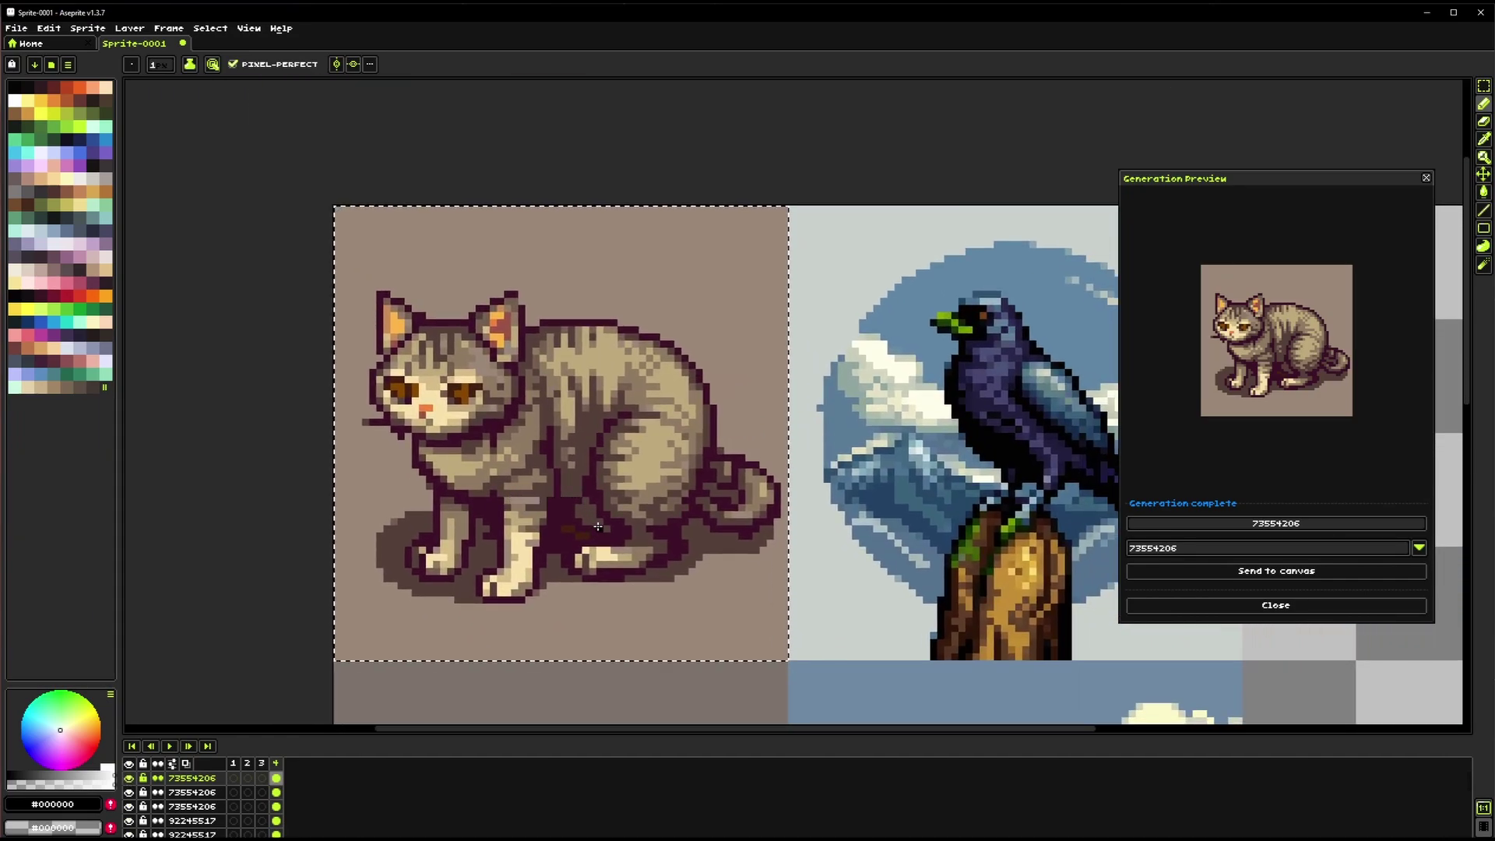
Hide the topmost cat layer and palettize the cat layer below it using the Automatic palette source
click(128, 778)
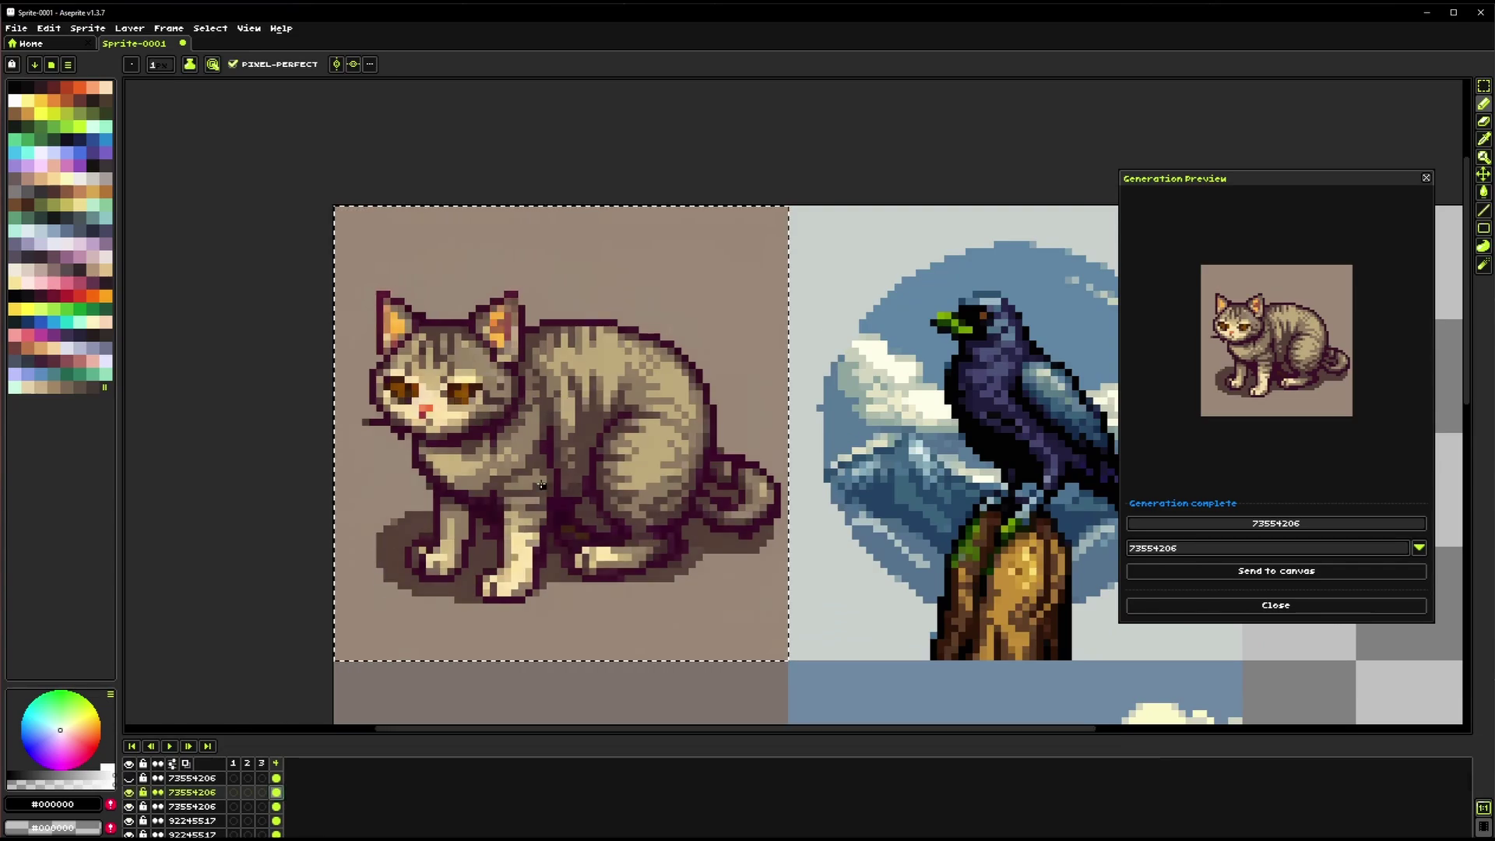
drag(541, 485, 596, 464)
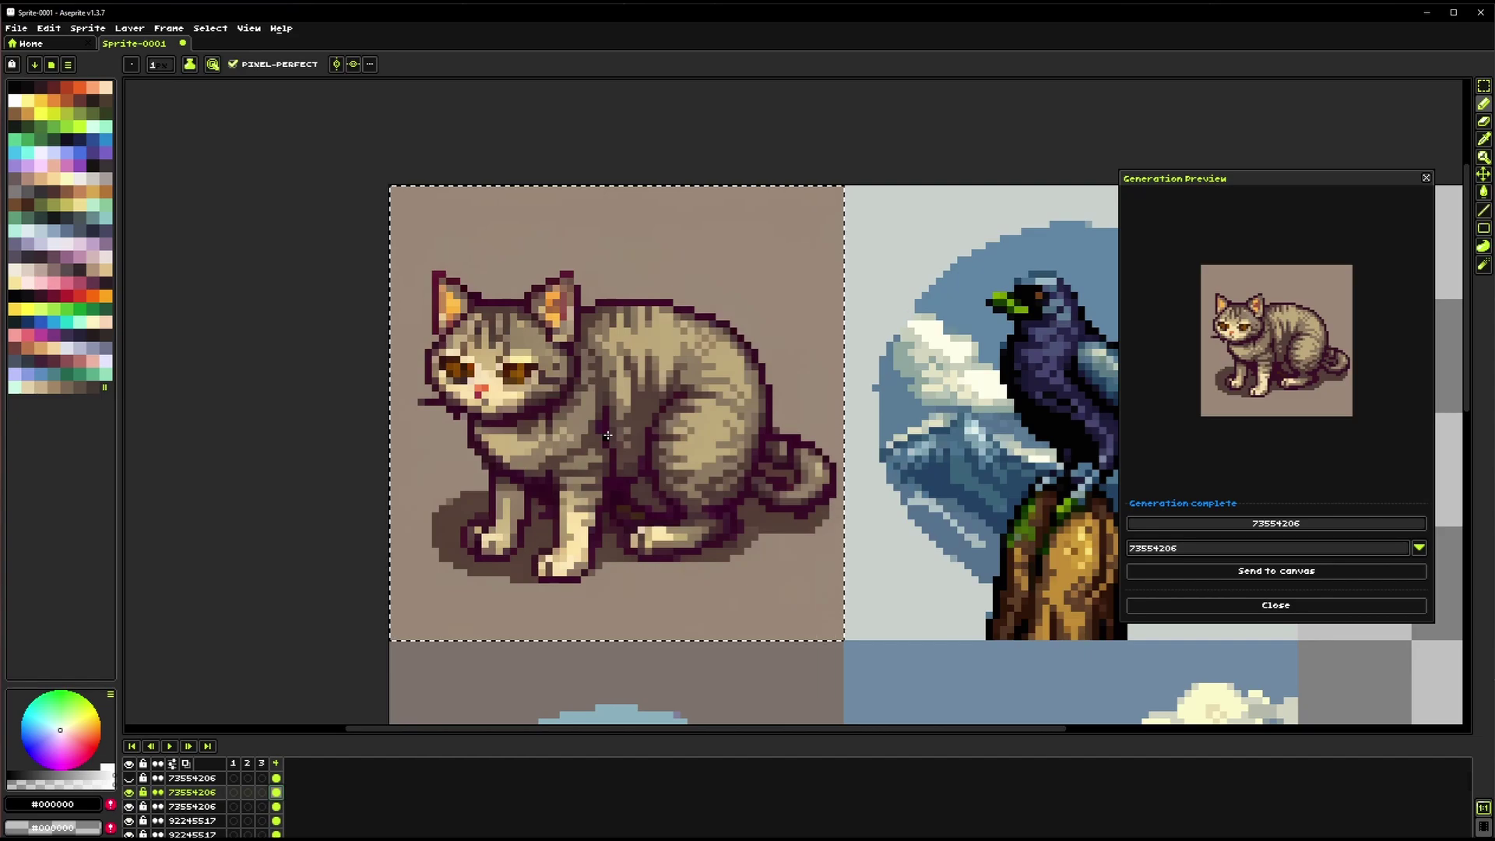
click(87, 30)
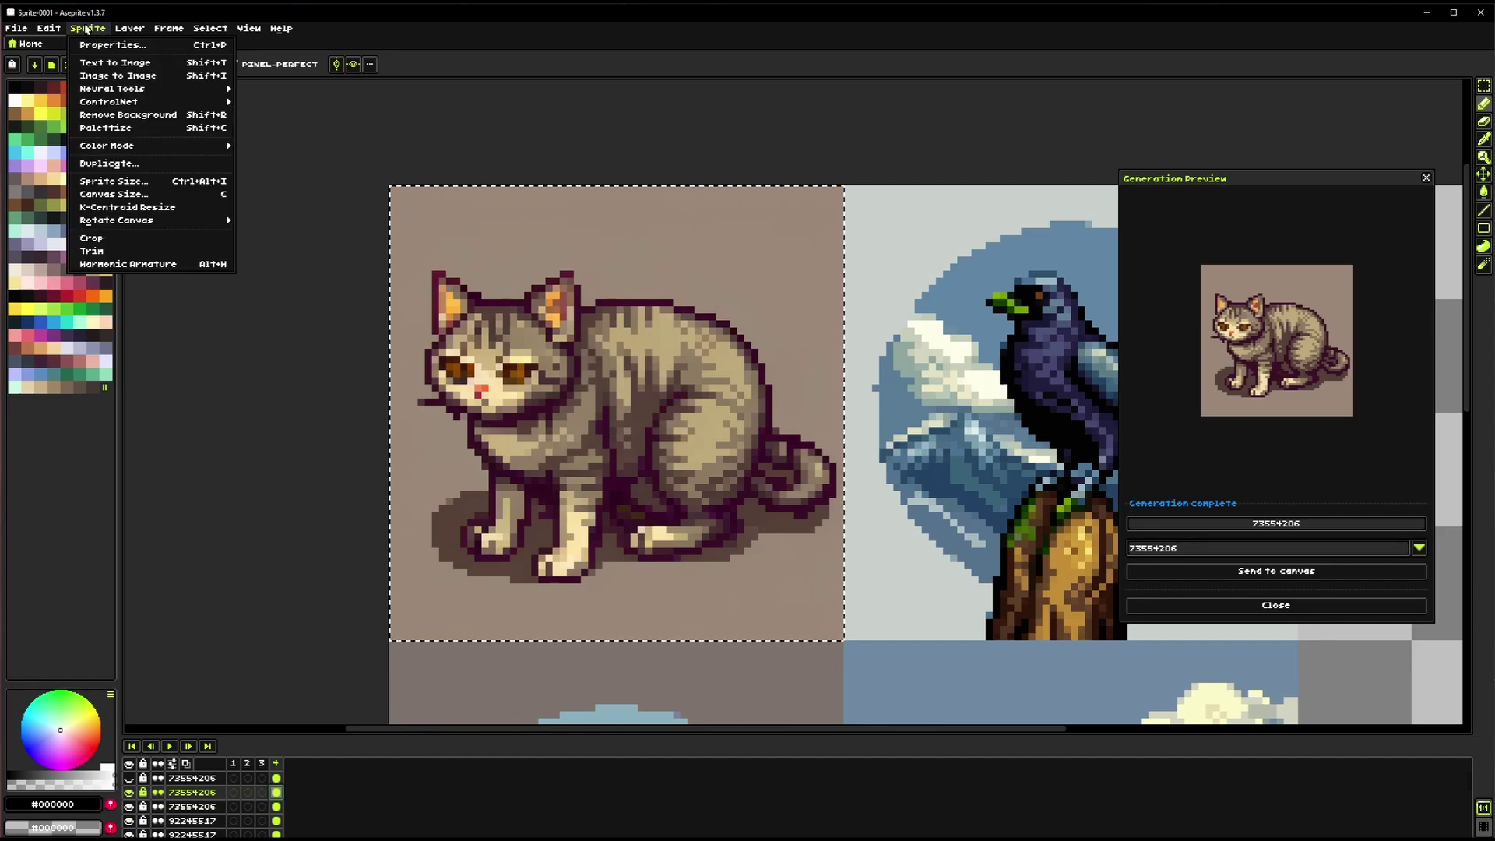
click(105, 128)
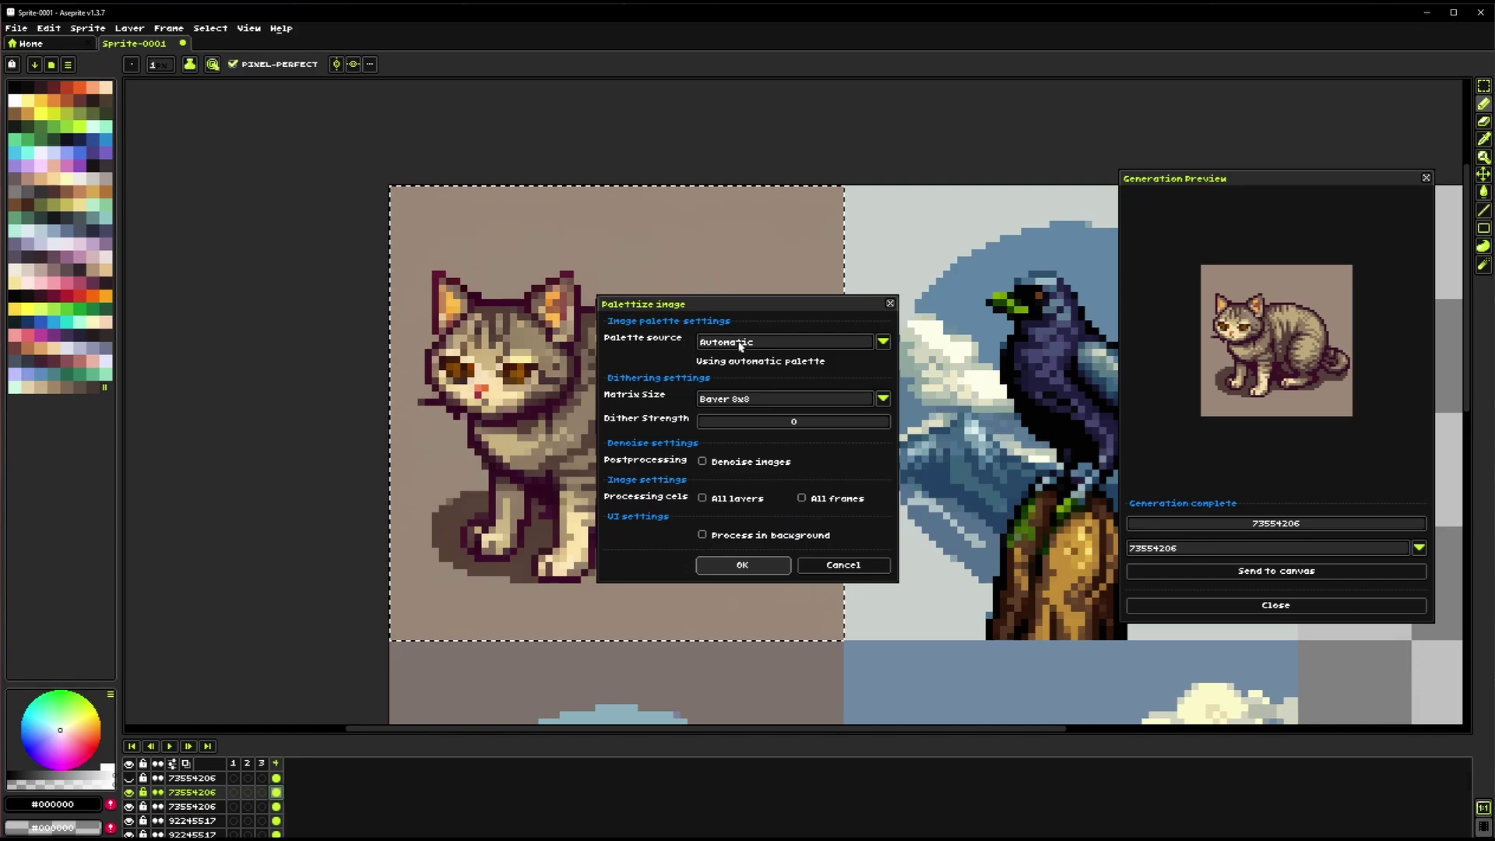
click(734, 562)
scroll(547, 400, up, 1)
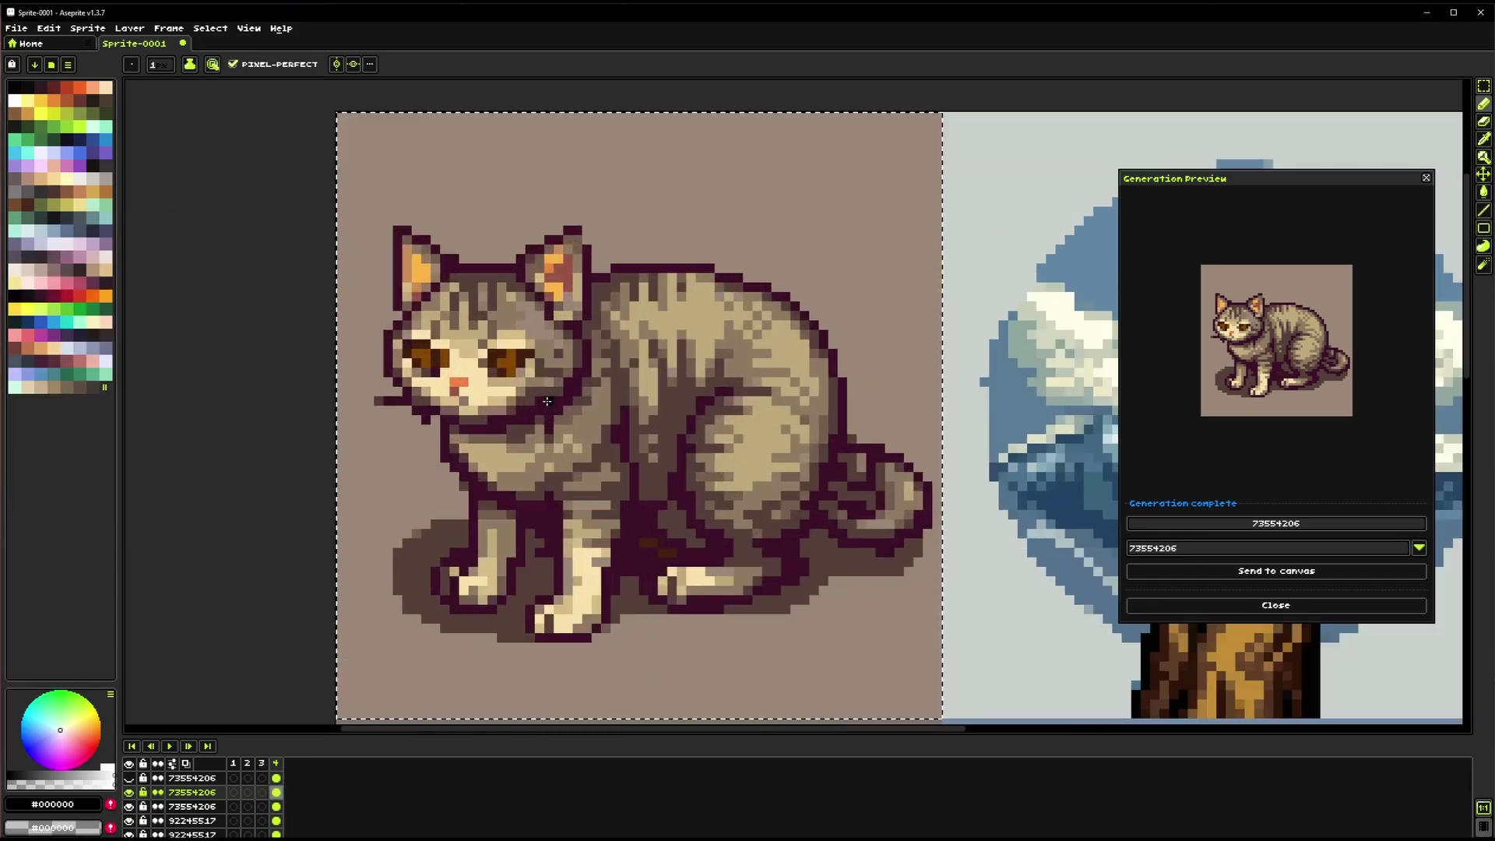
Show the topmost cat layer again to compare it with the palettized cat beneath
click(129, 780)
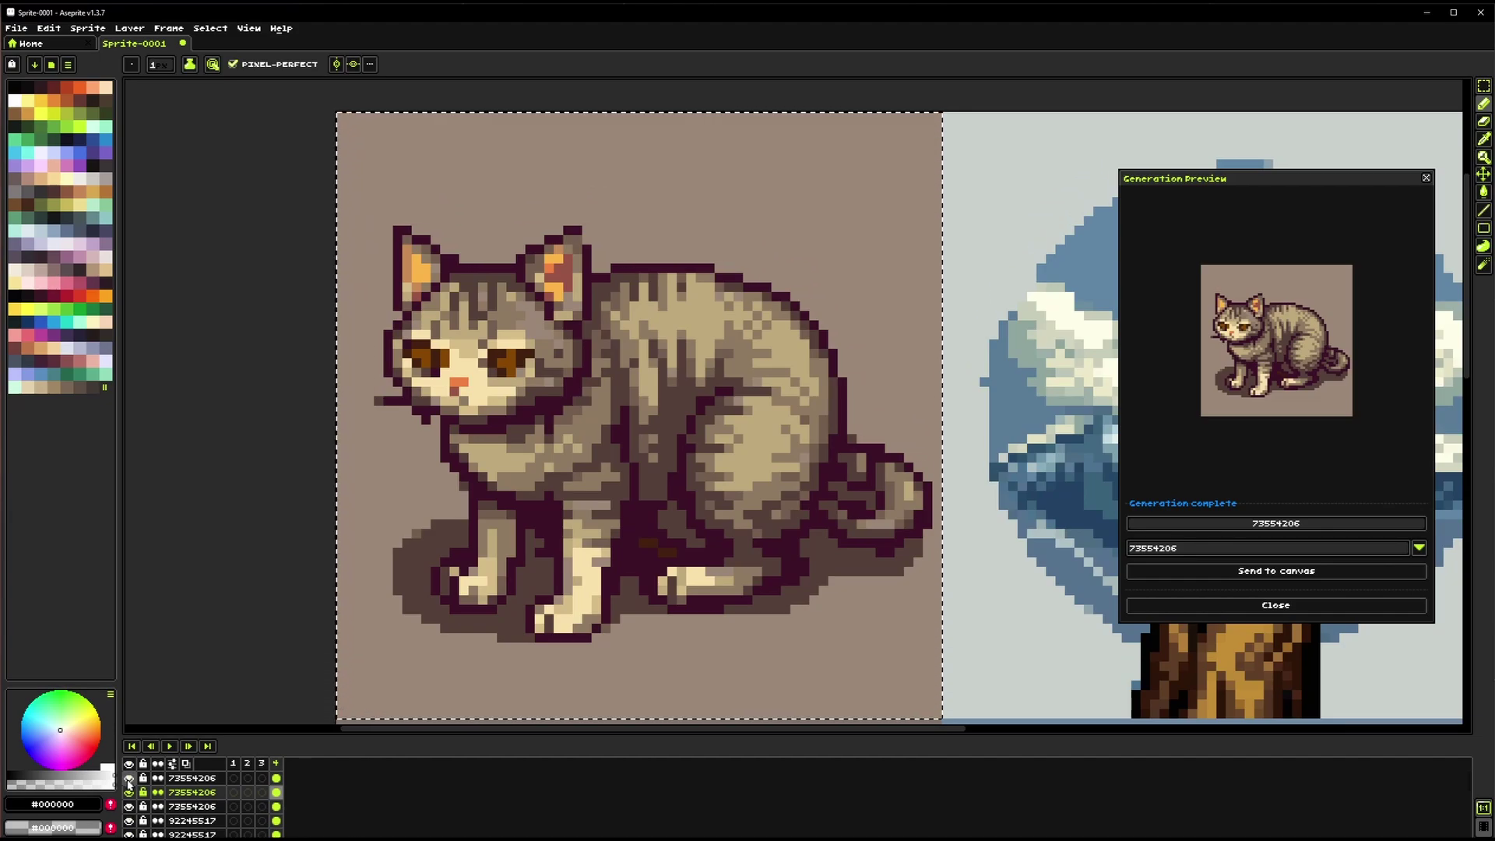
scroll(685, 459, down, 2)
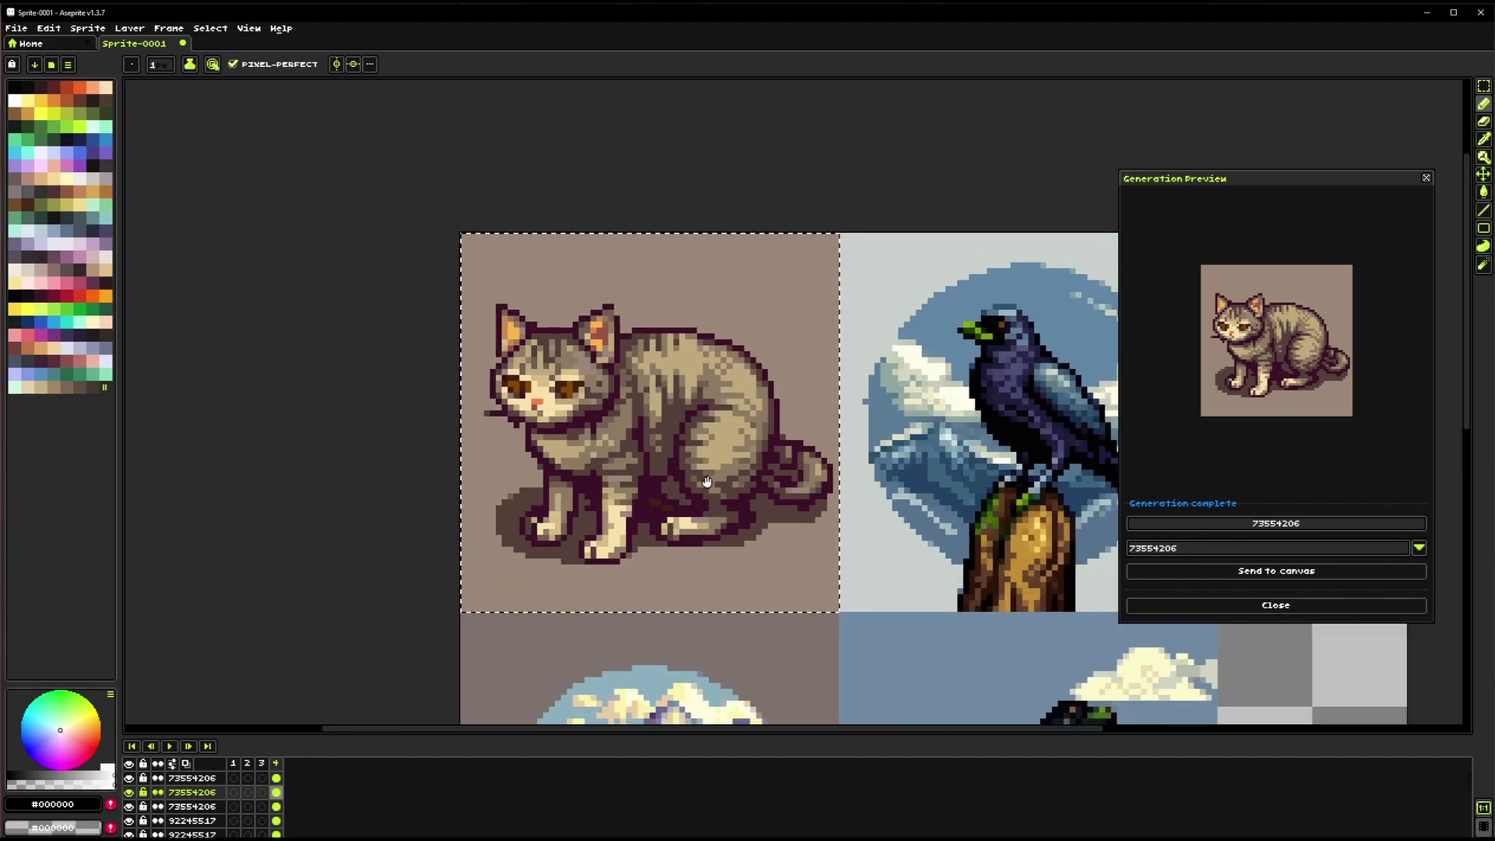
drag(707, 482, 586, 425)
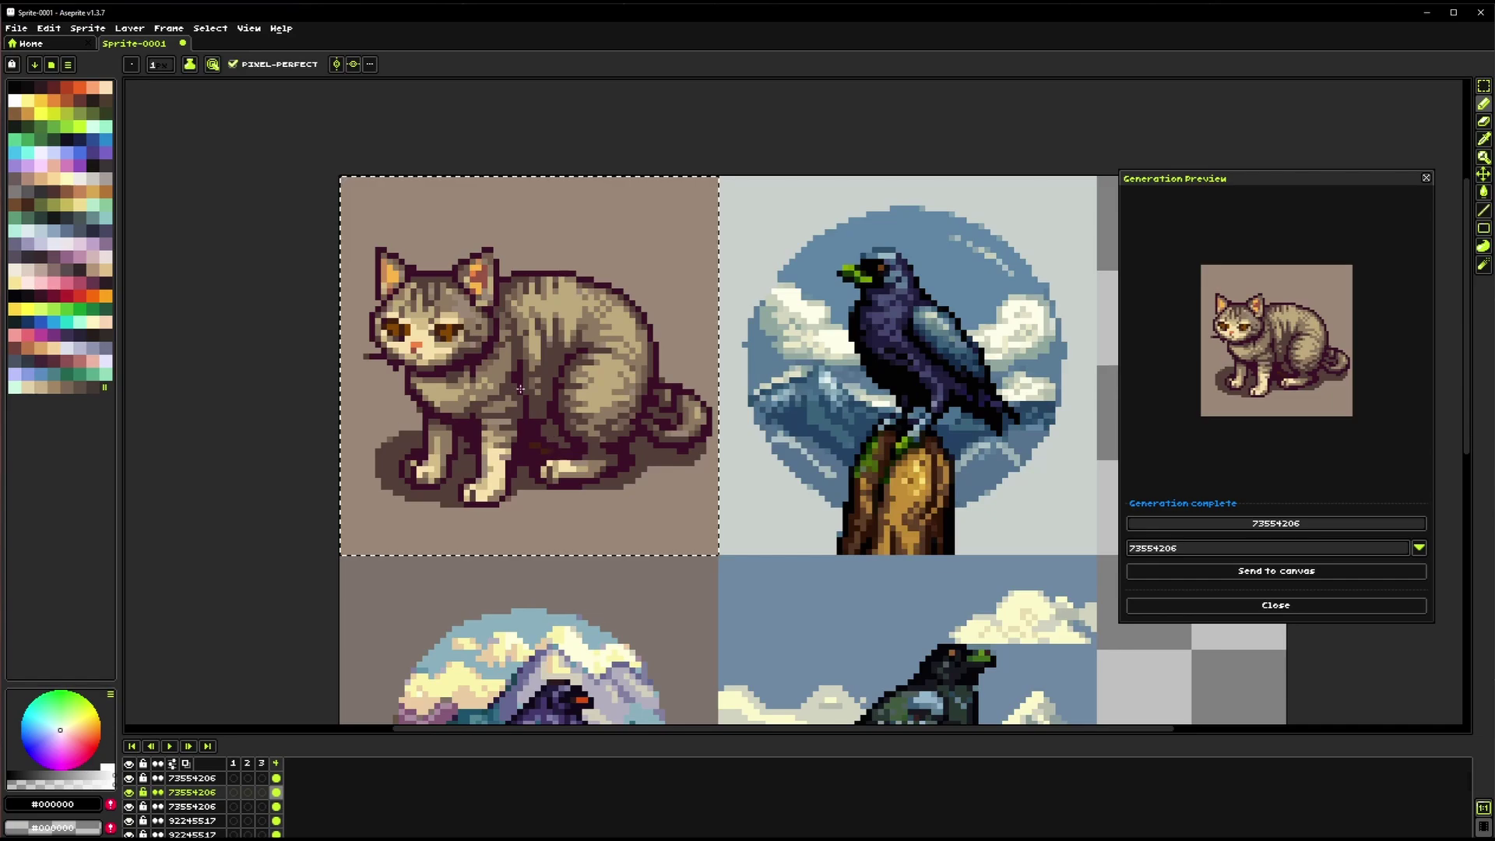
Toggle Show advanced options off and back on in Text to Image to compare the basic and style settings it controls
click(88, 28)
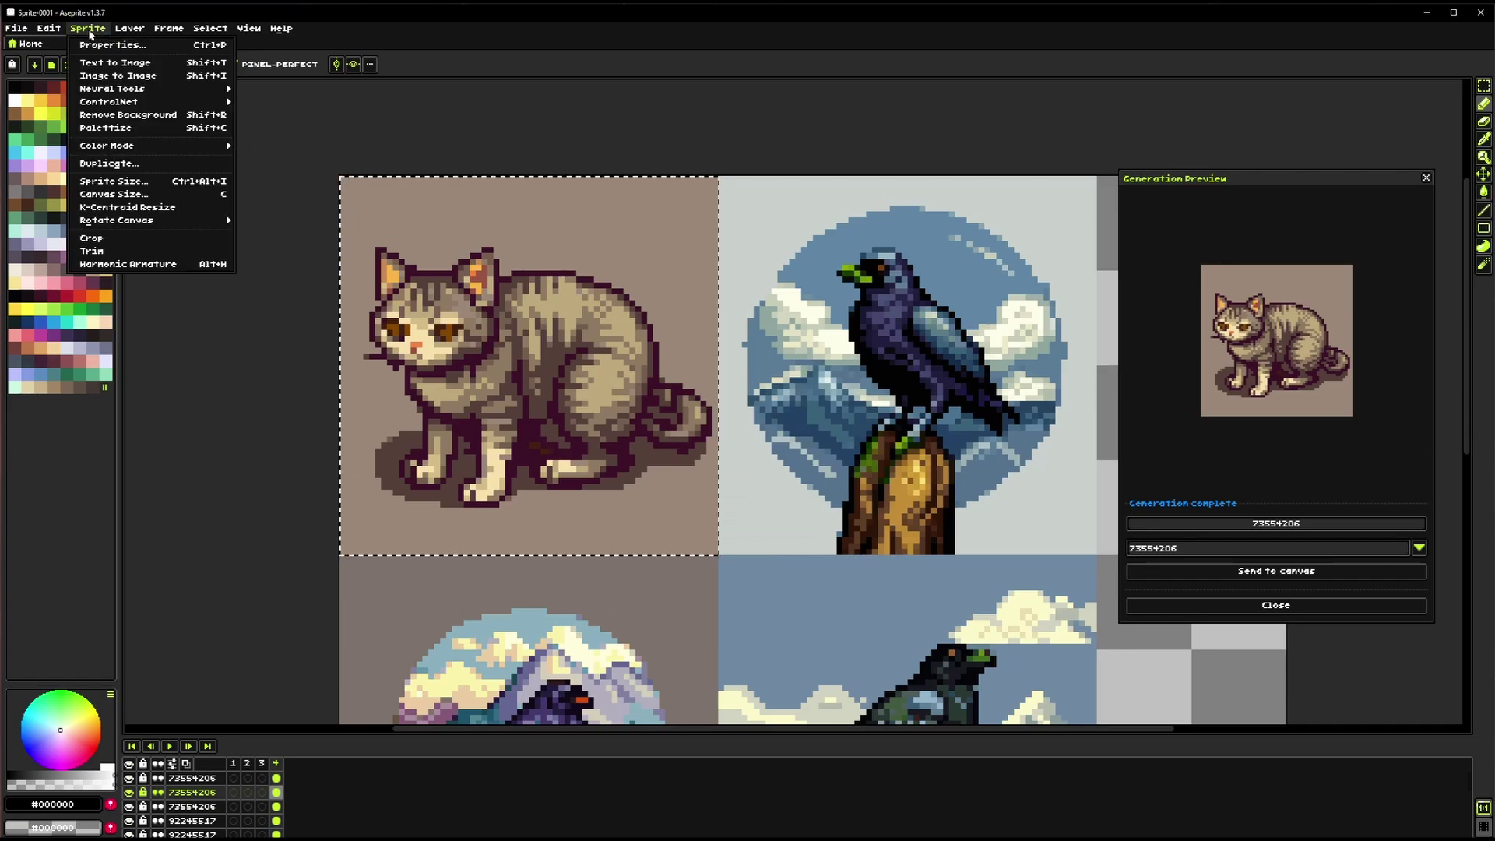
click(117, 62)
click(794, 287)
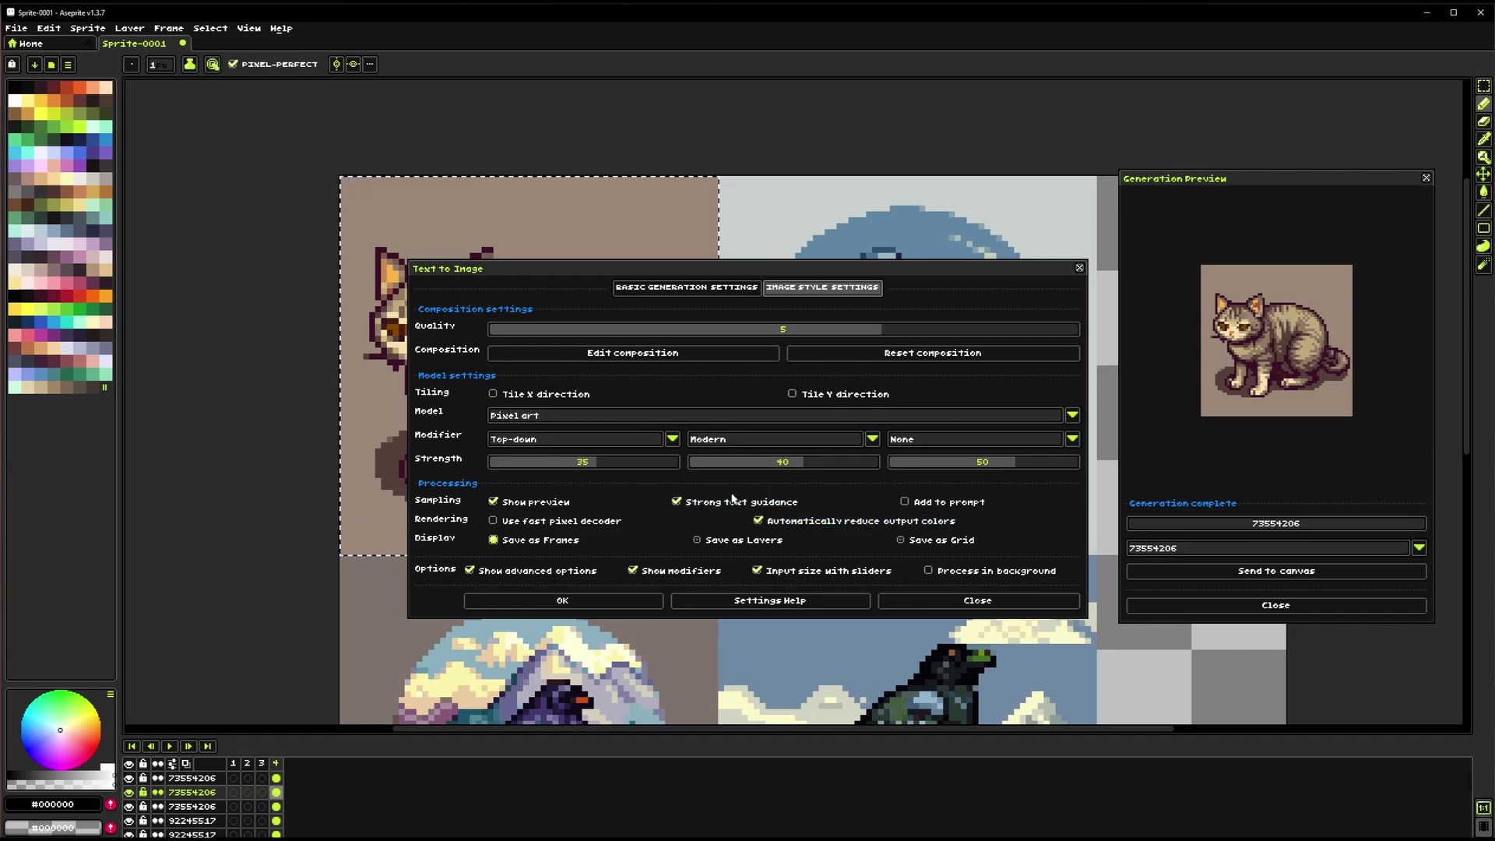
click(558, 573)
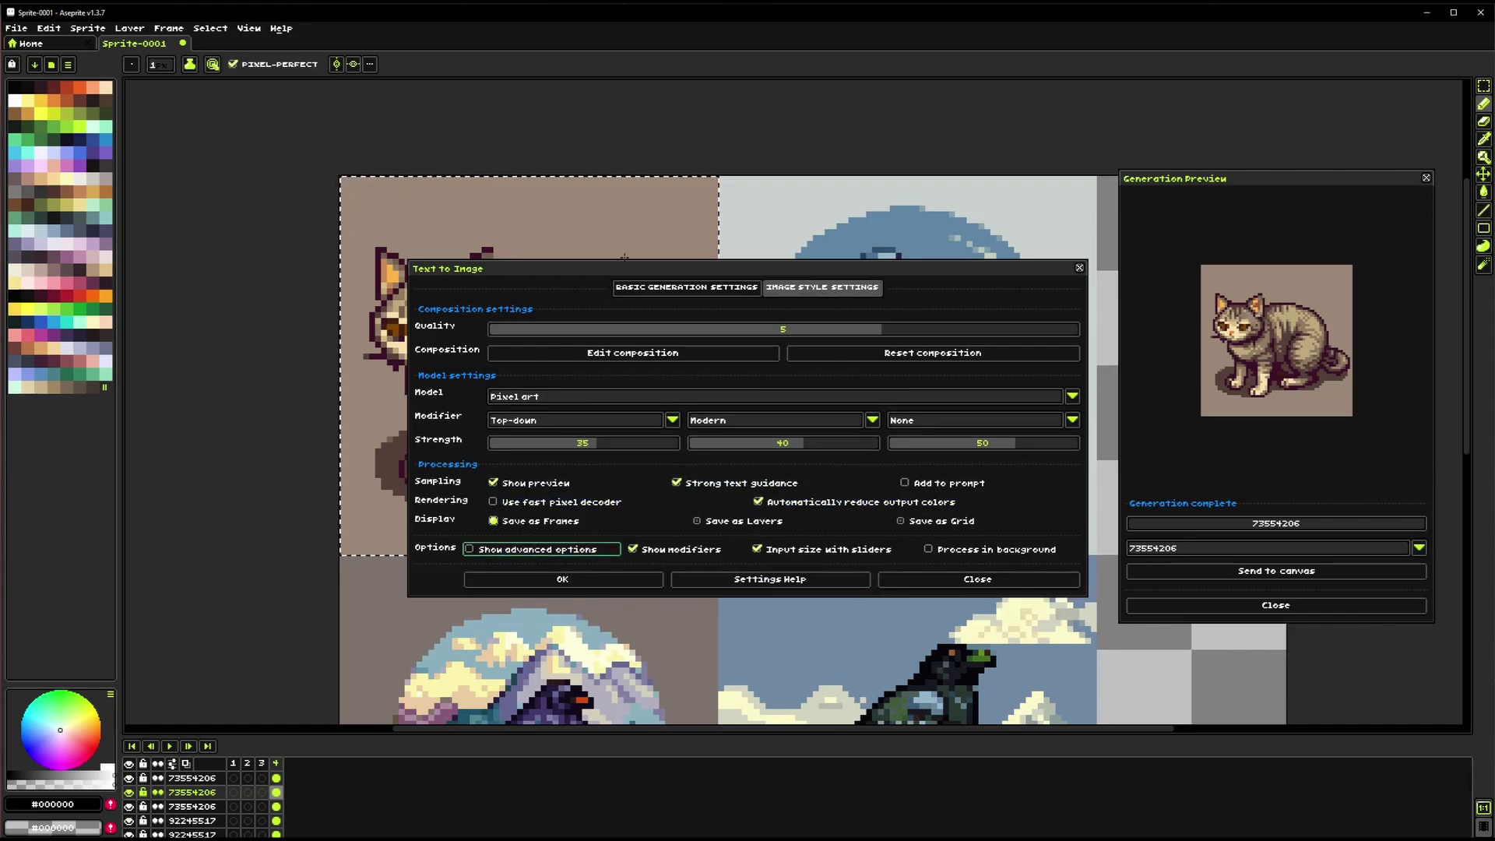
click(671, 286)
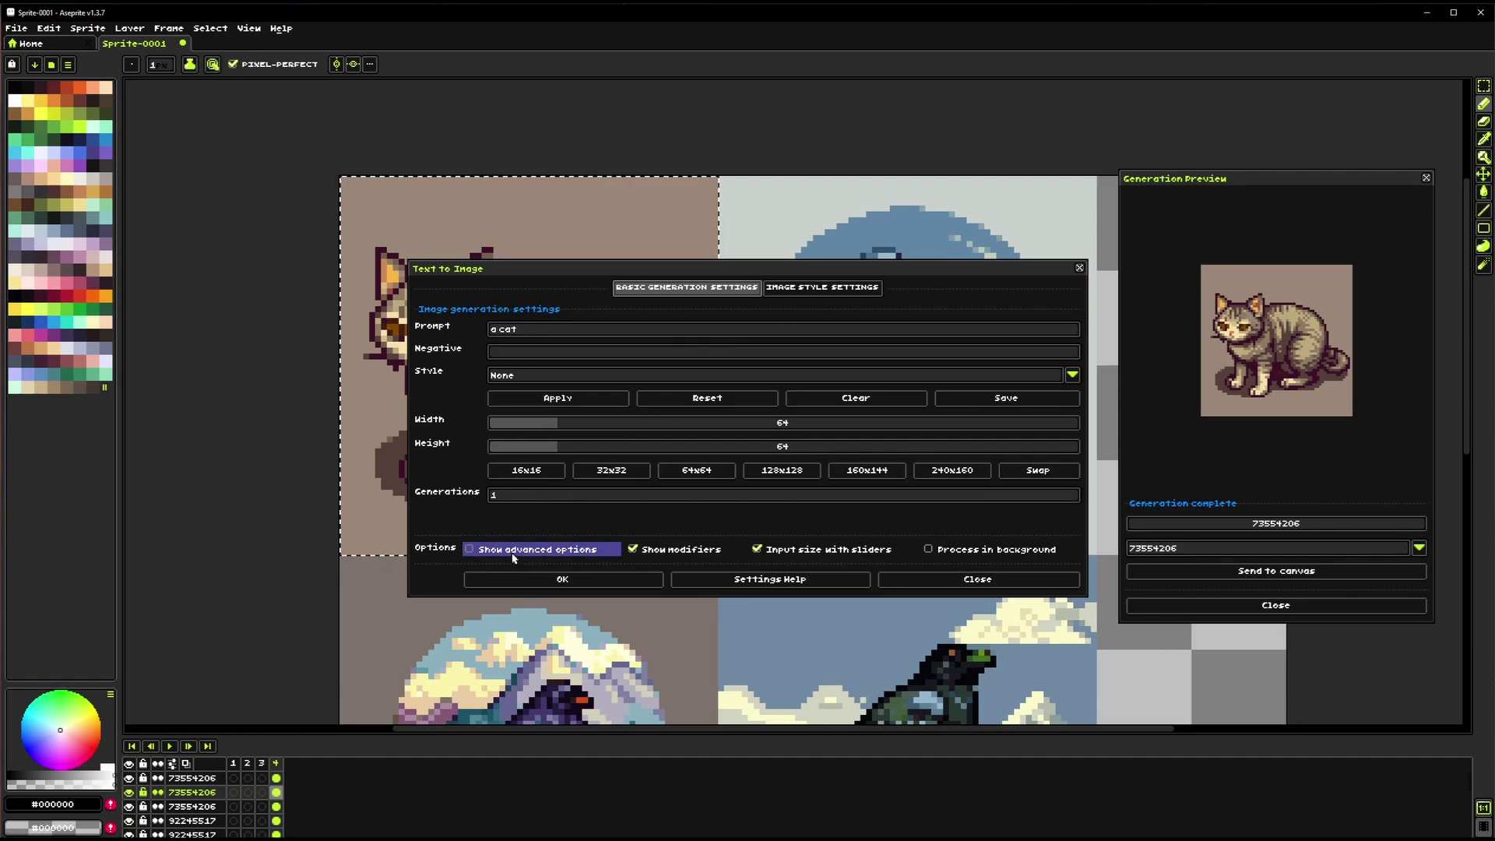
click(830, 288)
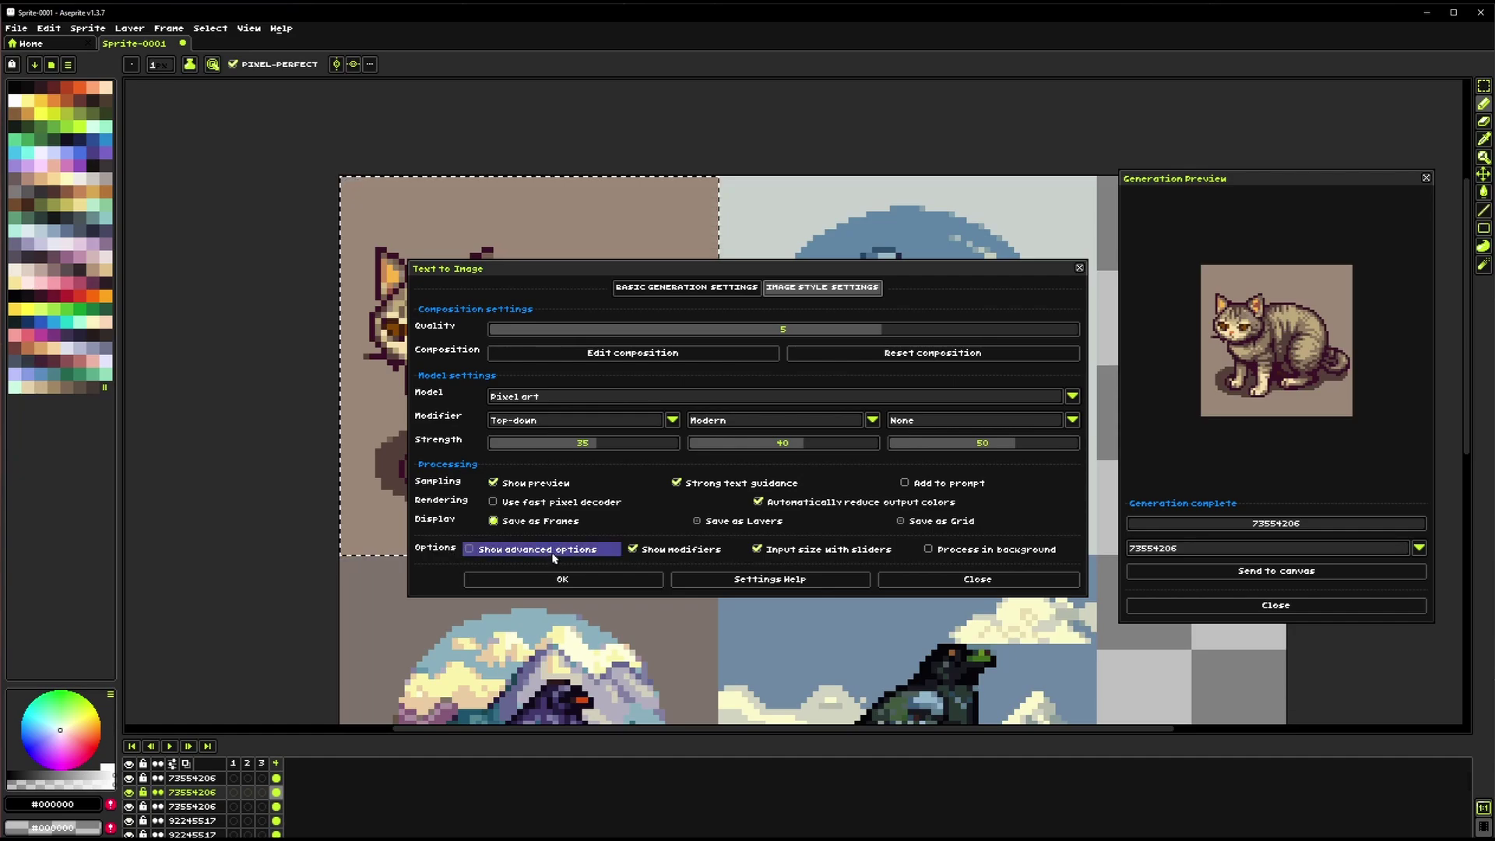
click(520, 552)
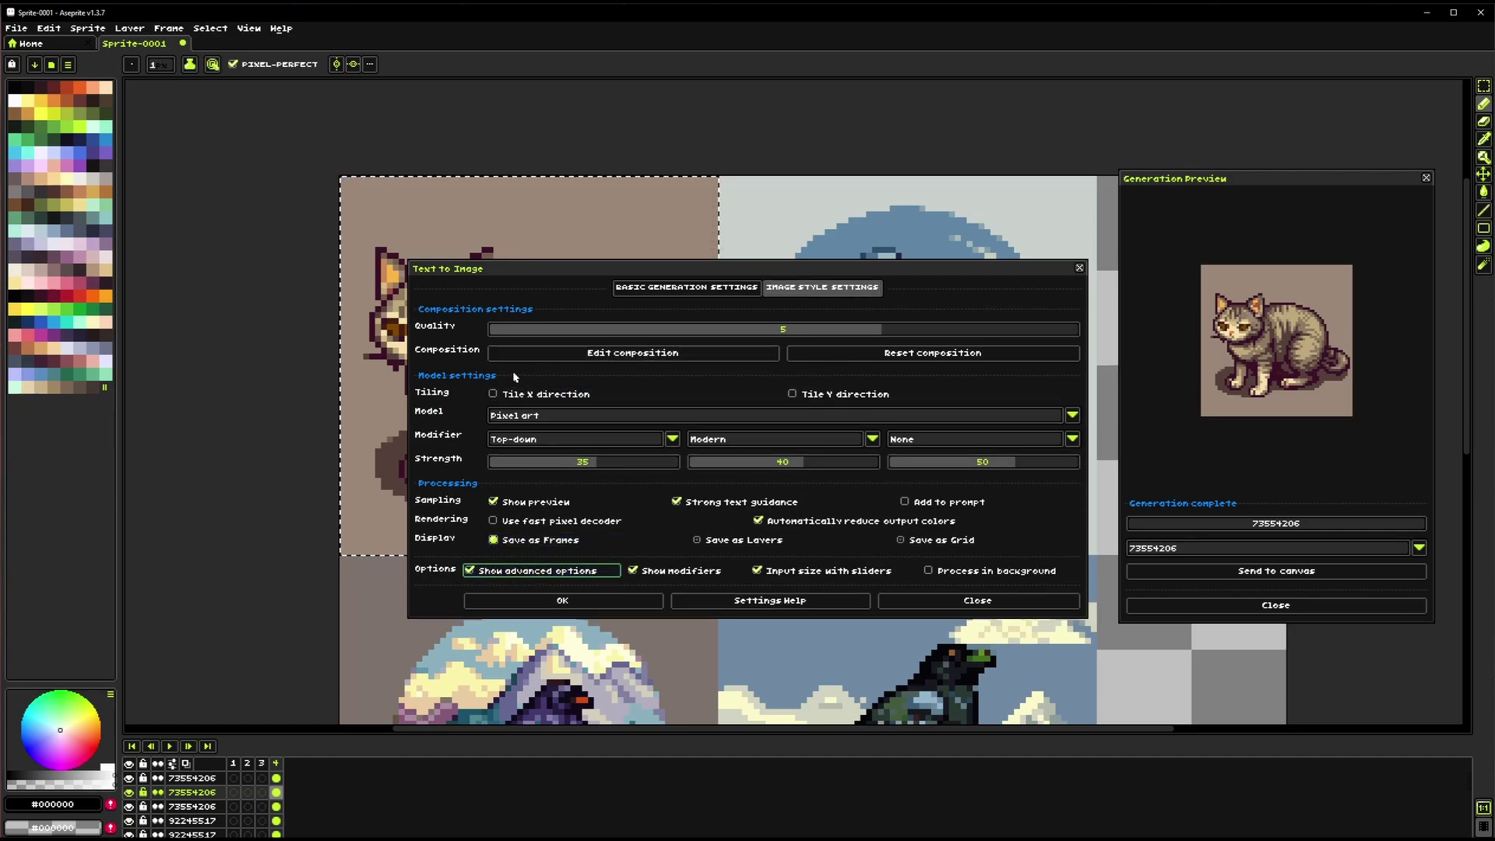
click(686, 287)
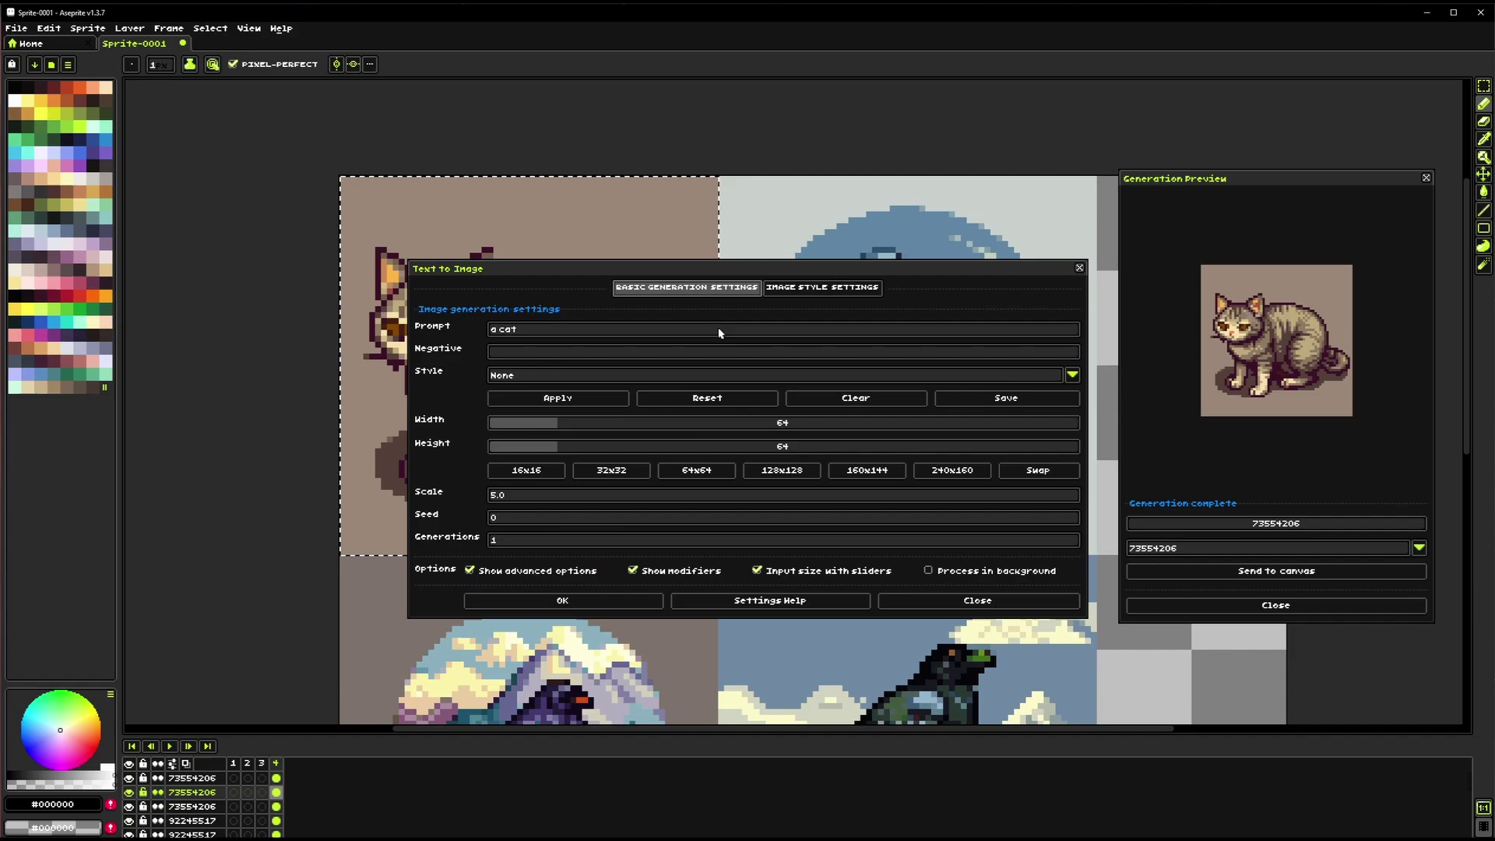
Review the Scale and Seed settings of the cat generation
click(498, 498)
click(521, 499)
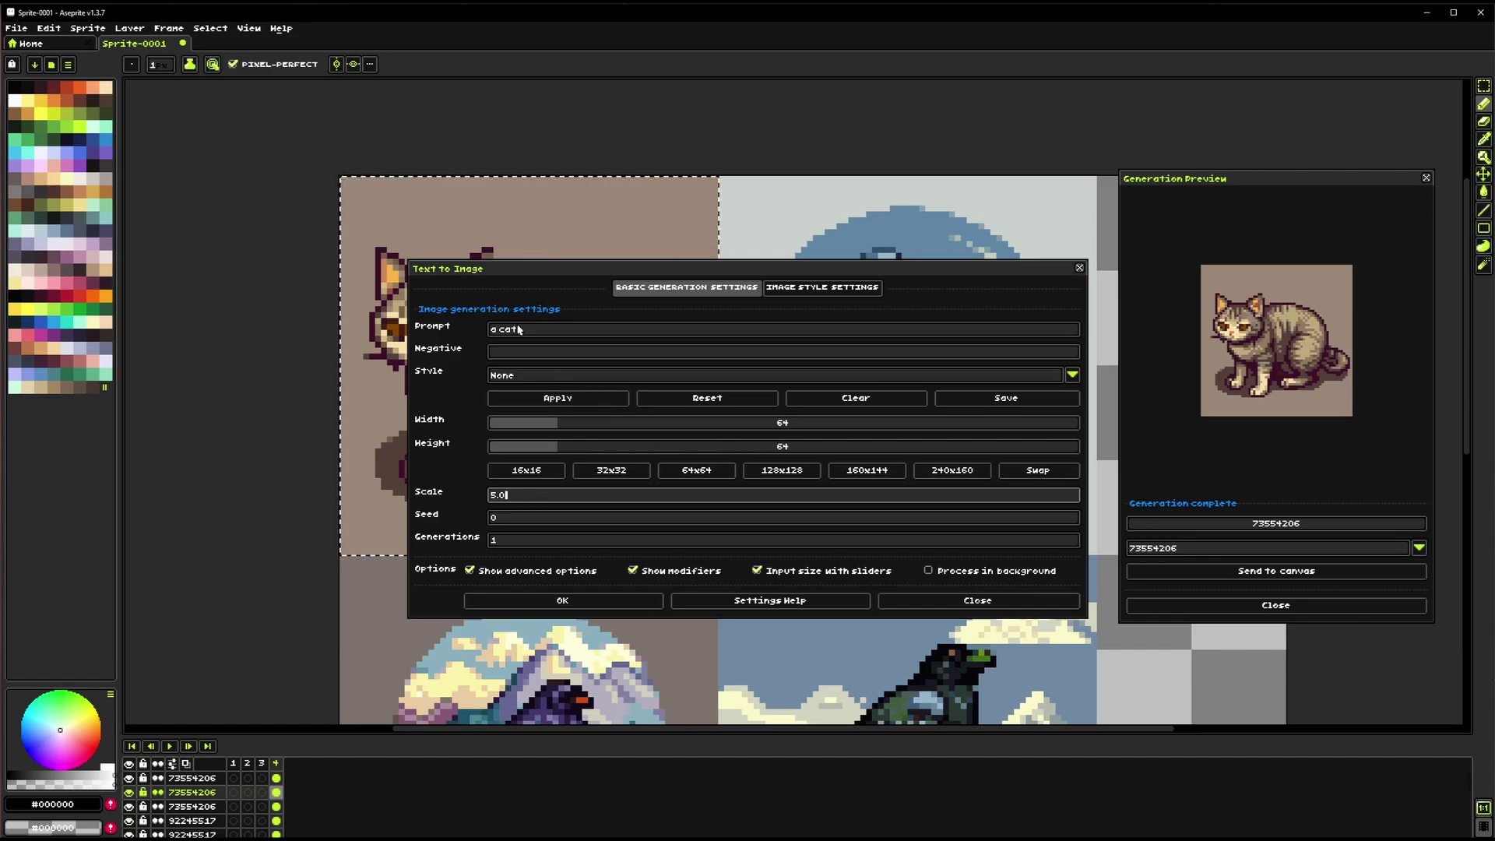
click(519, 495)
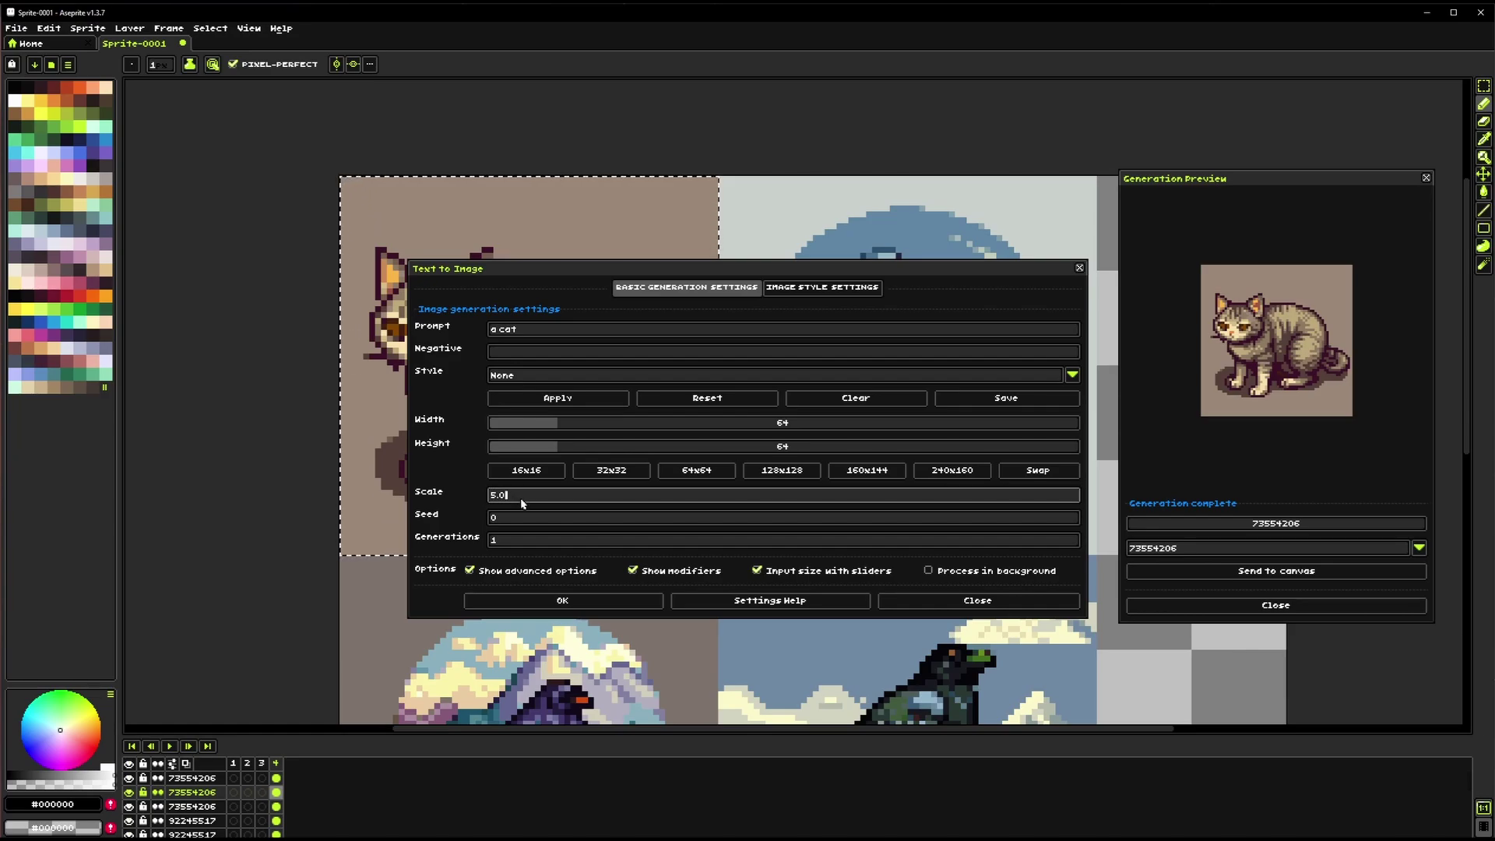
click(511, 519)
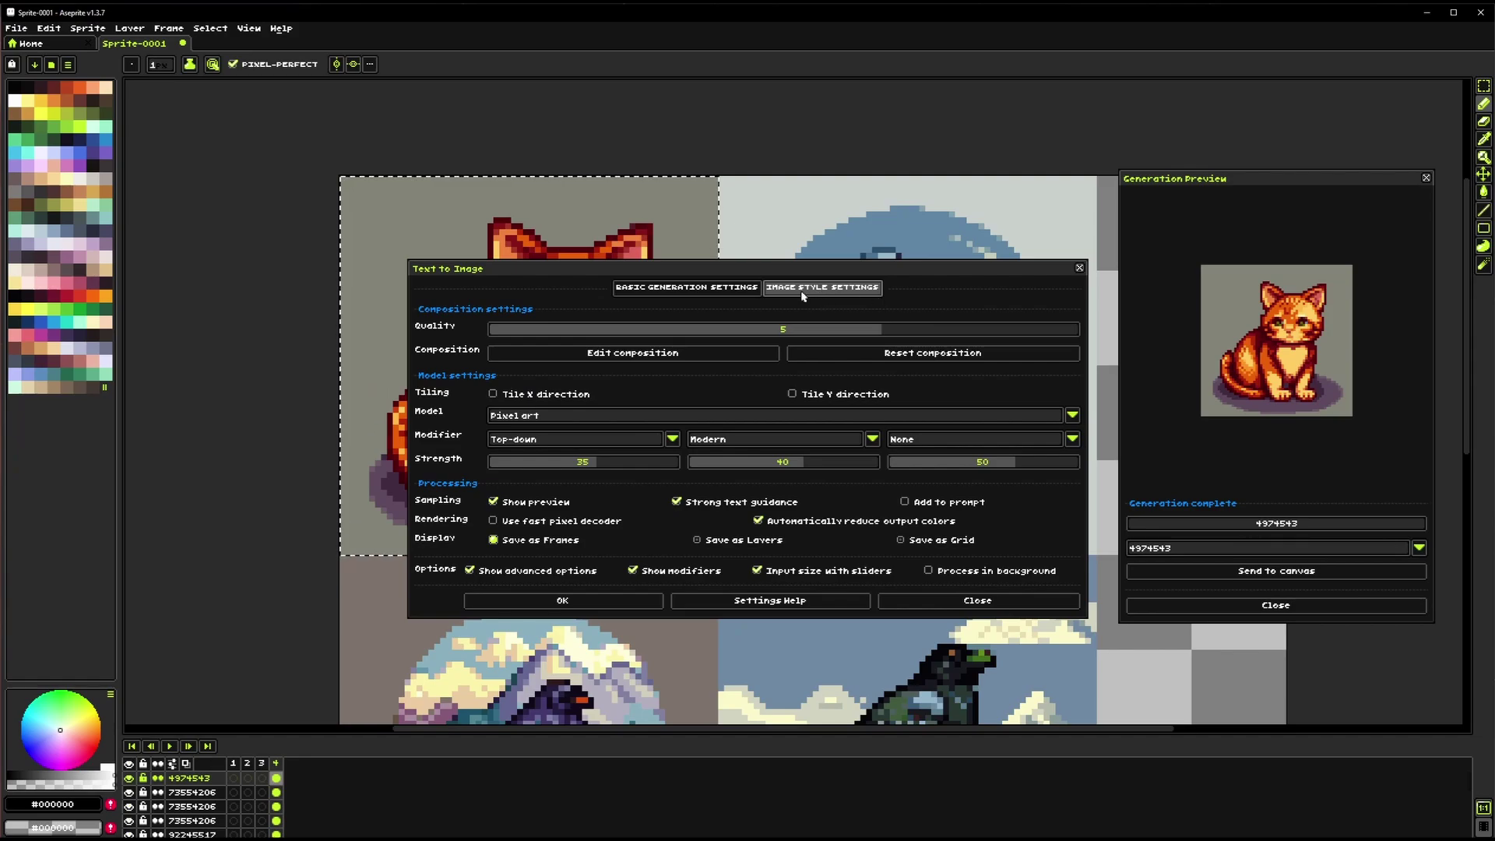
Toggle Show advanced options off and back on to examine how the Tiling options depend on it
key(Tab)
key(Tab)
key(Tab)
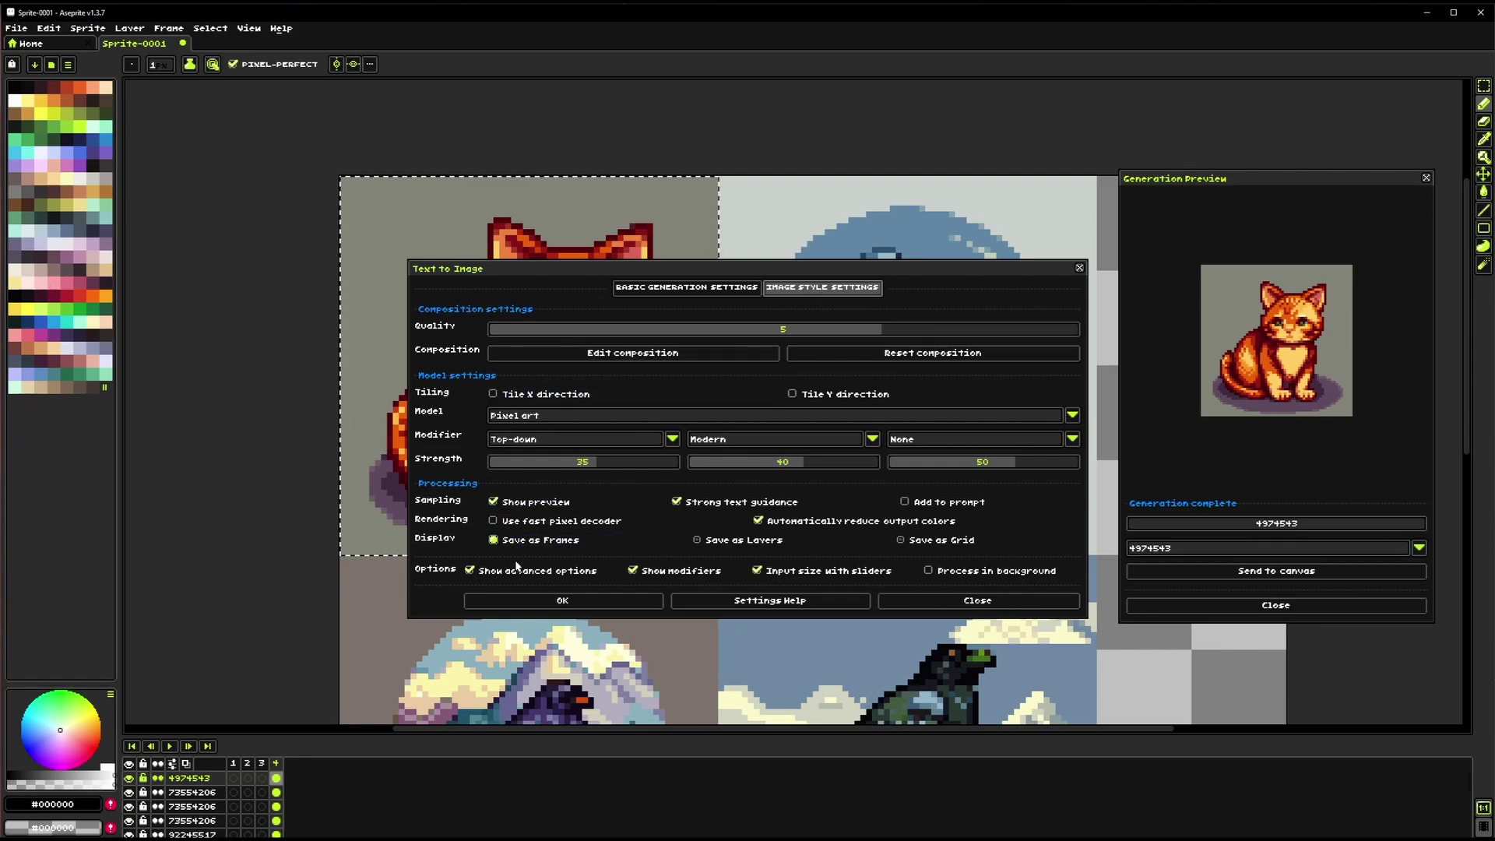
key(space)
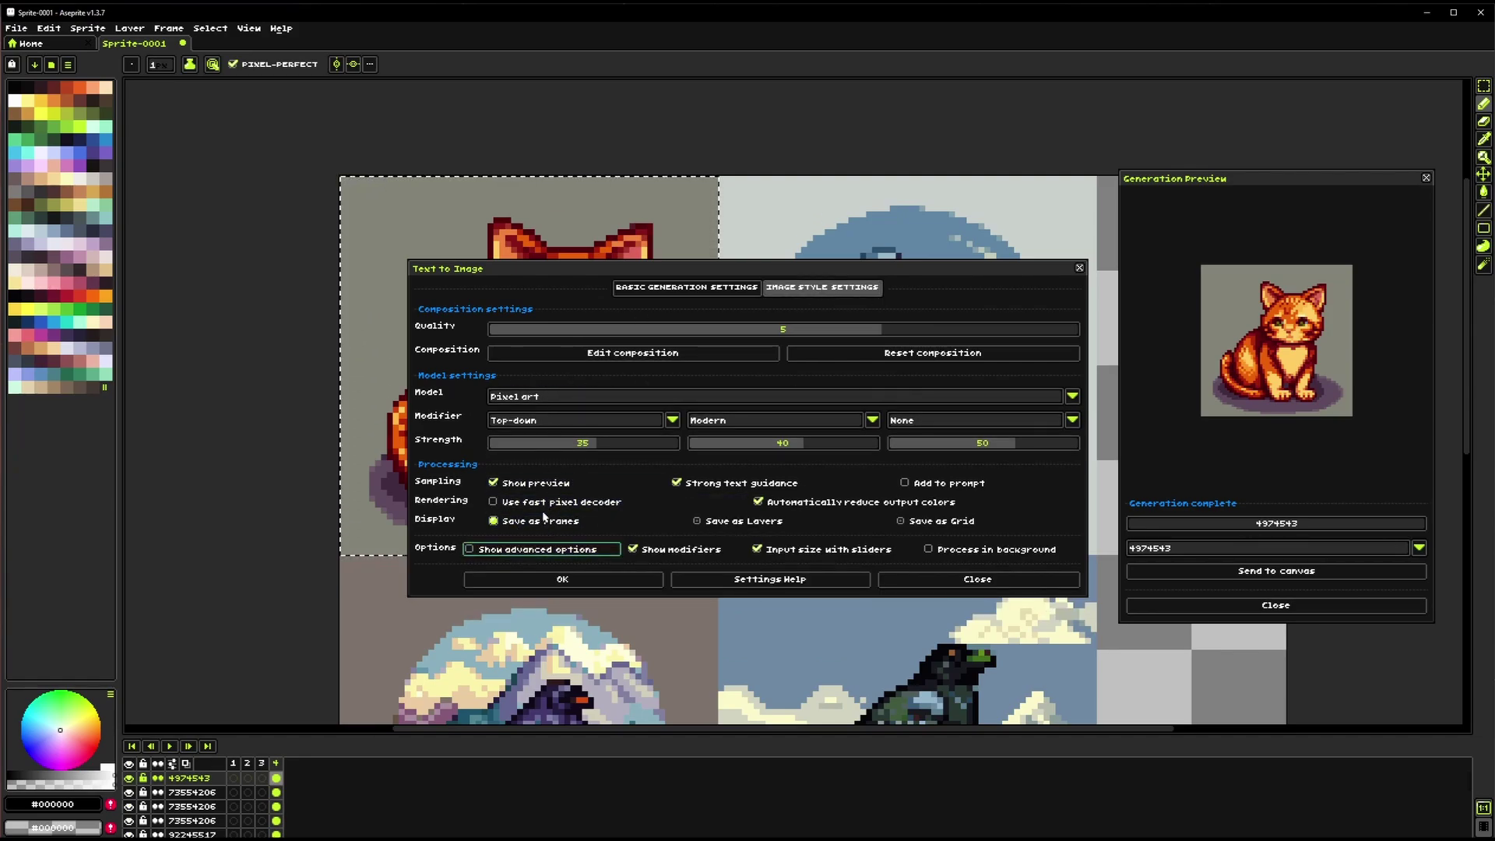
key(space)
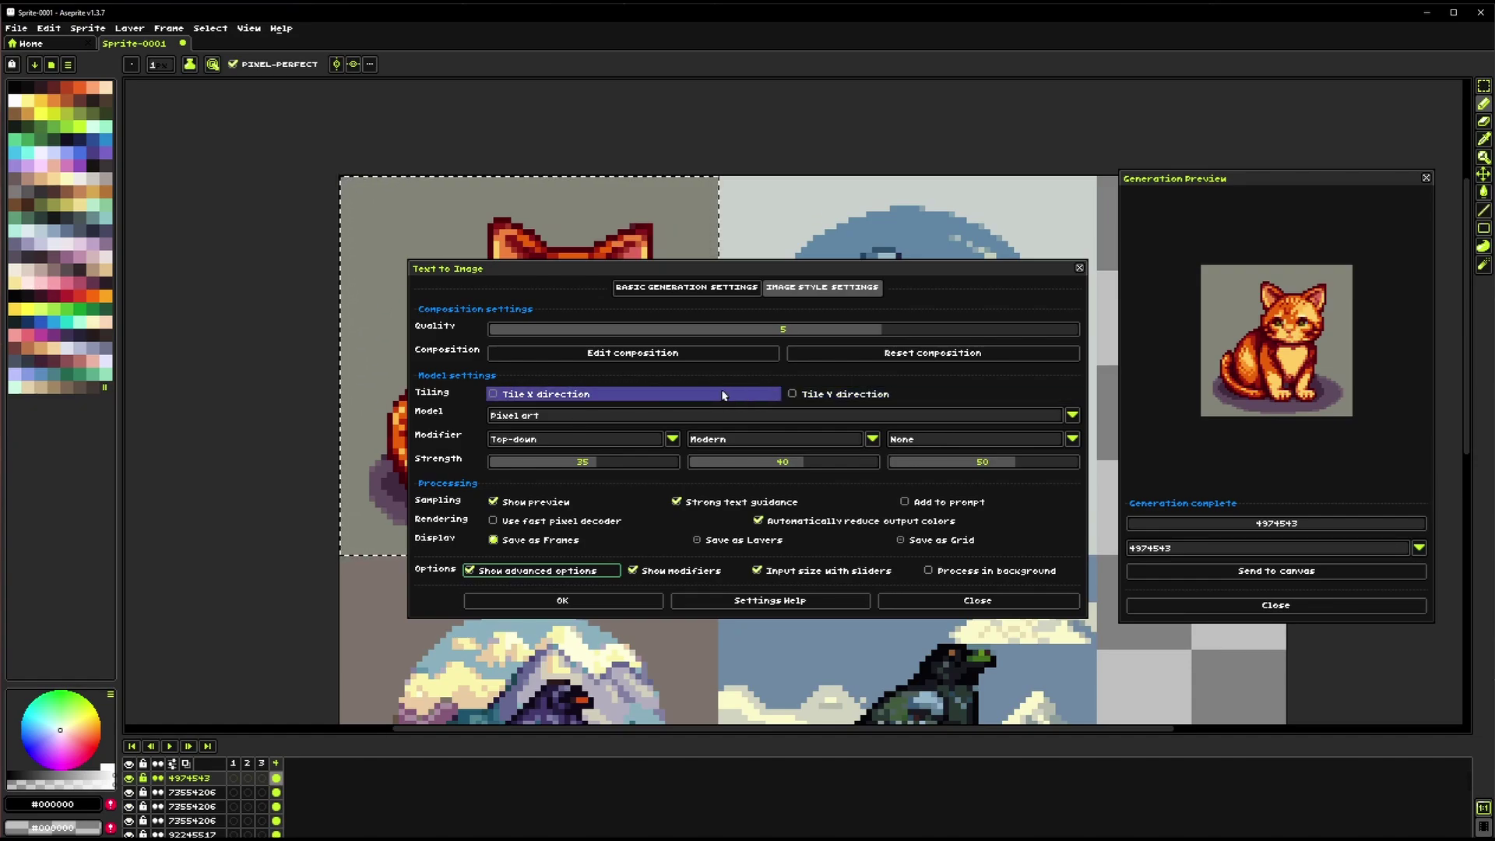
Look through the choices for the first modifier, then turn off Show advanced options
click(588, 440)
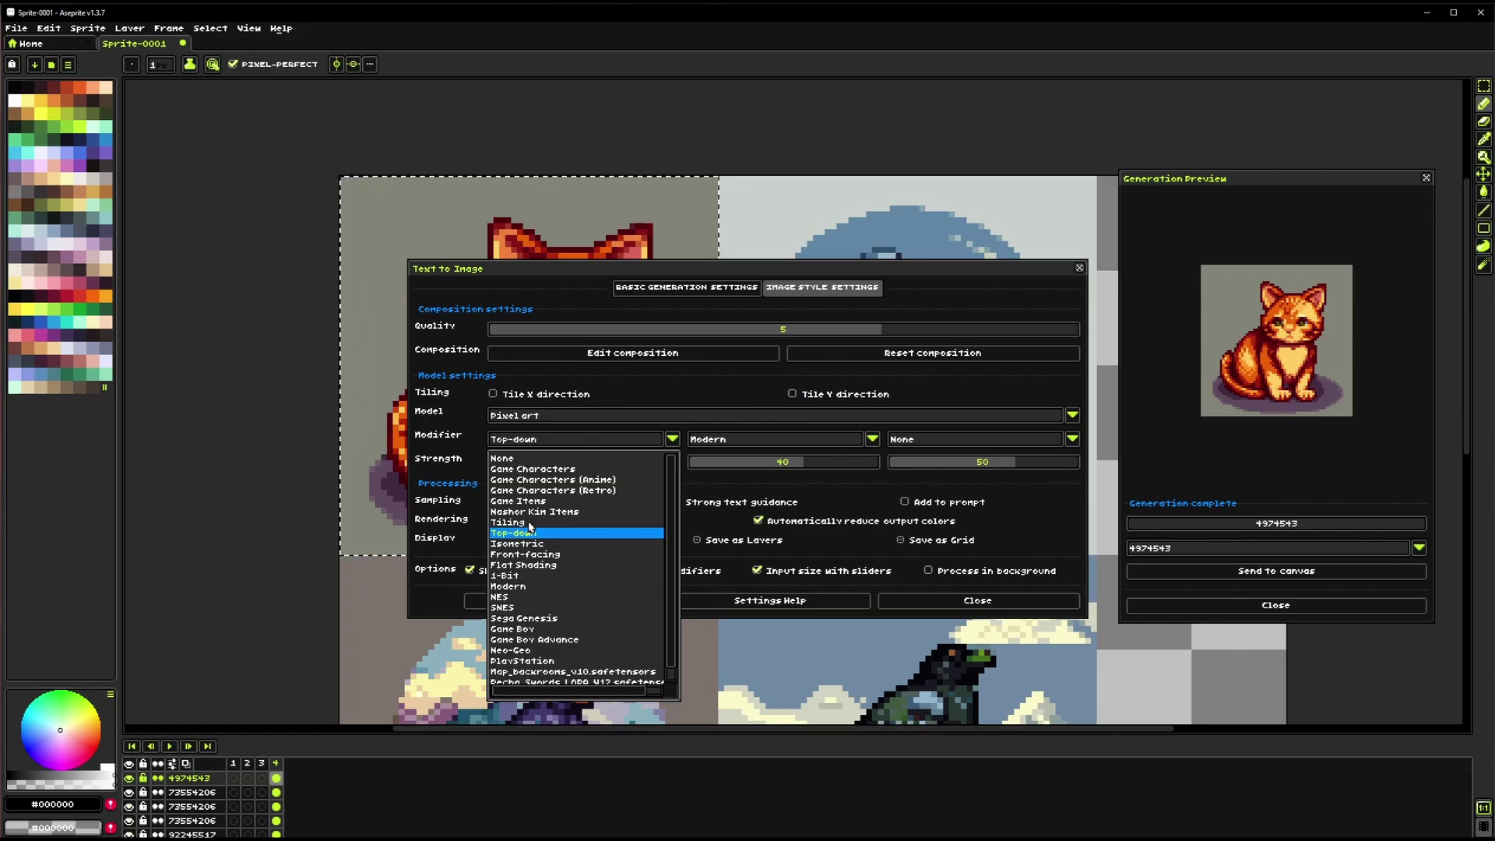
click(457, 419)
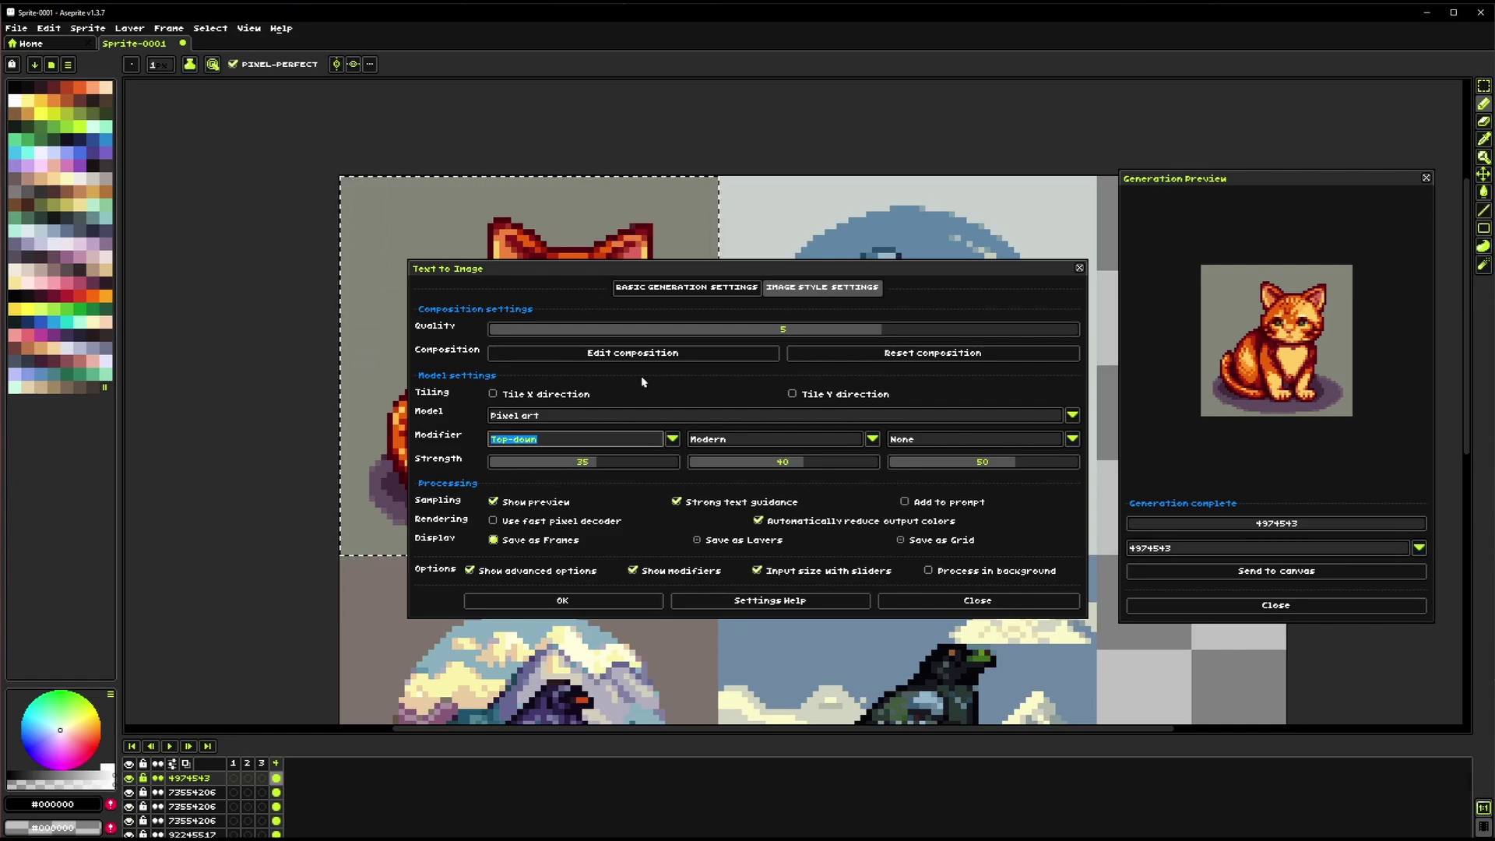
click(567, 576)
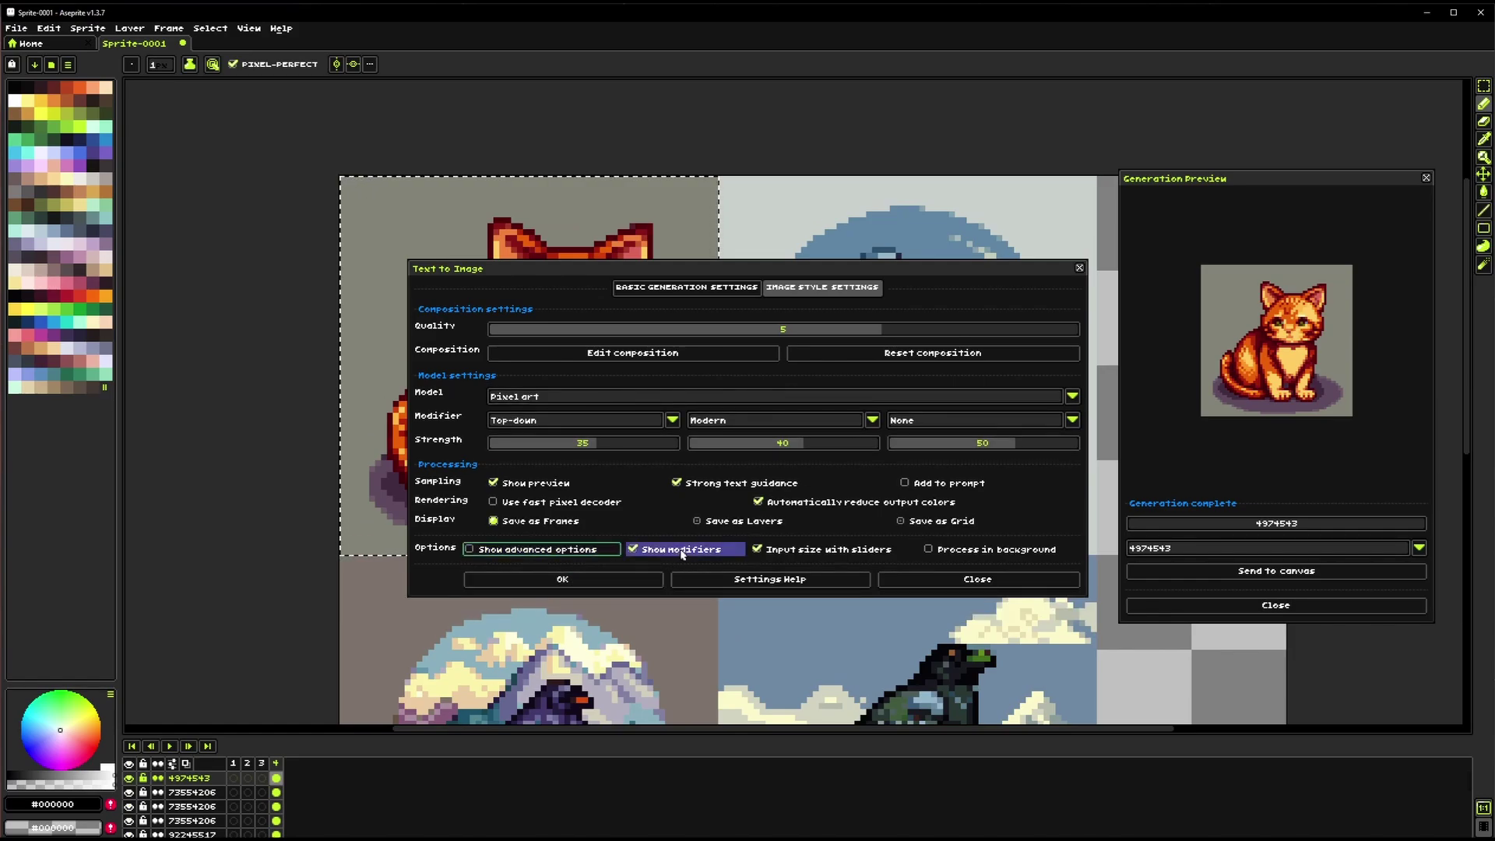
Toggle Show modifiers off and back on twice to compare which model settings it hides
click(668, 551)
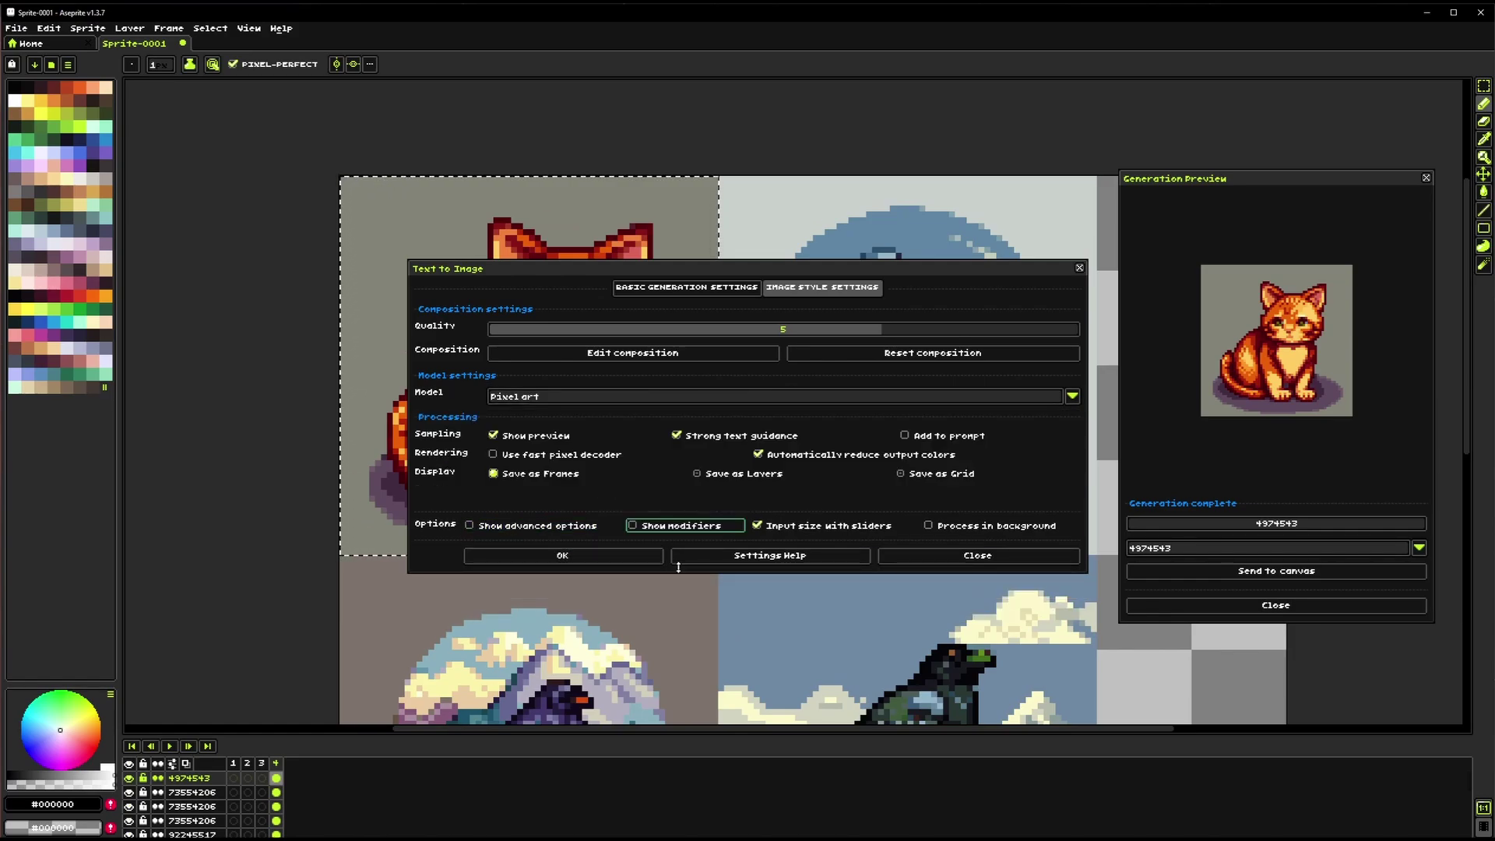
key(space)
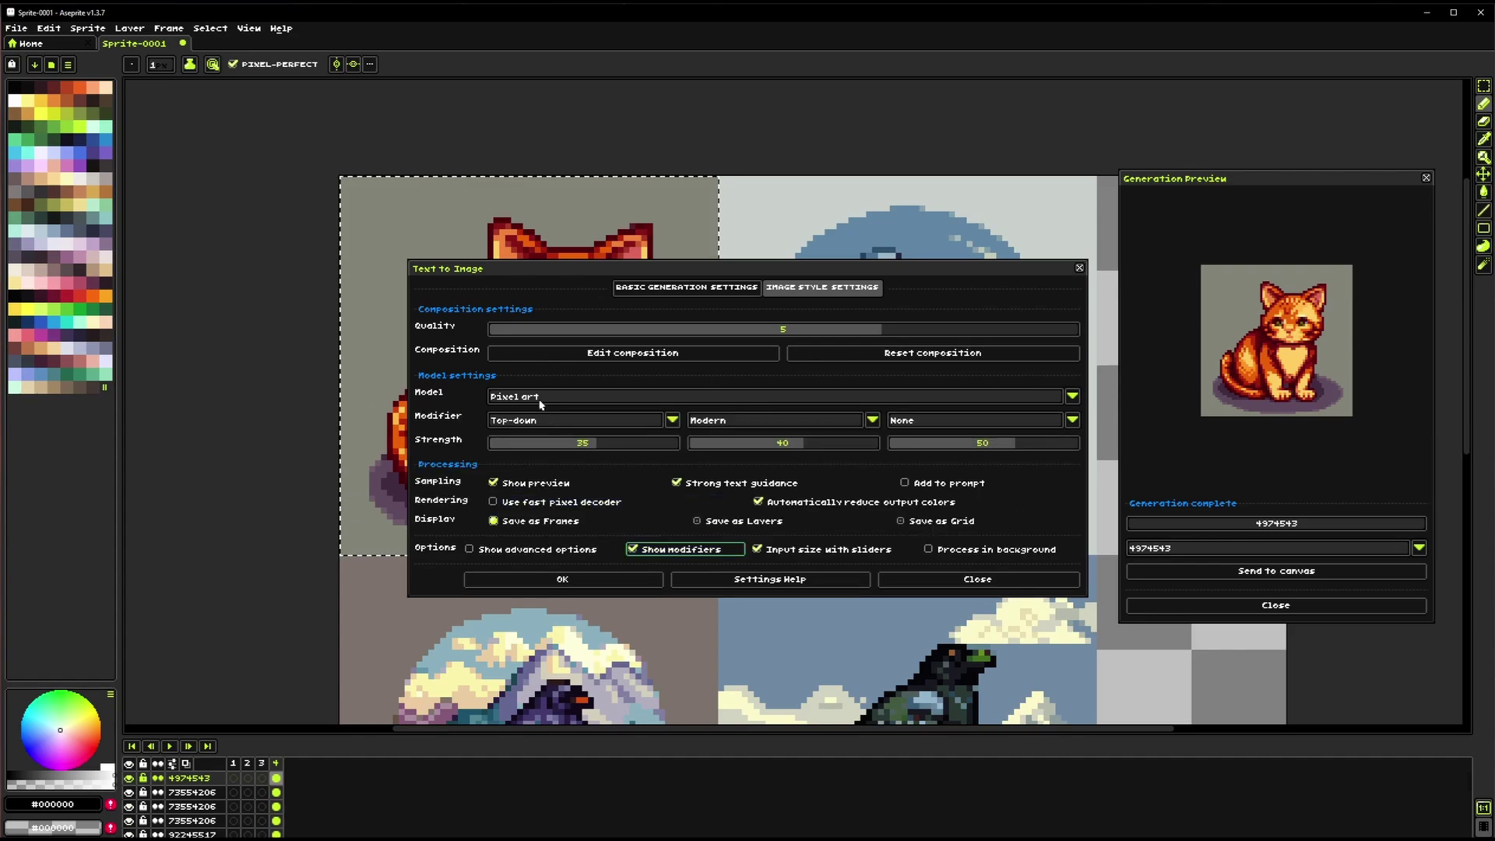
click(663, 549)
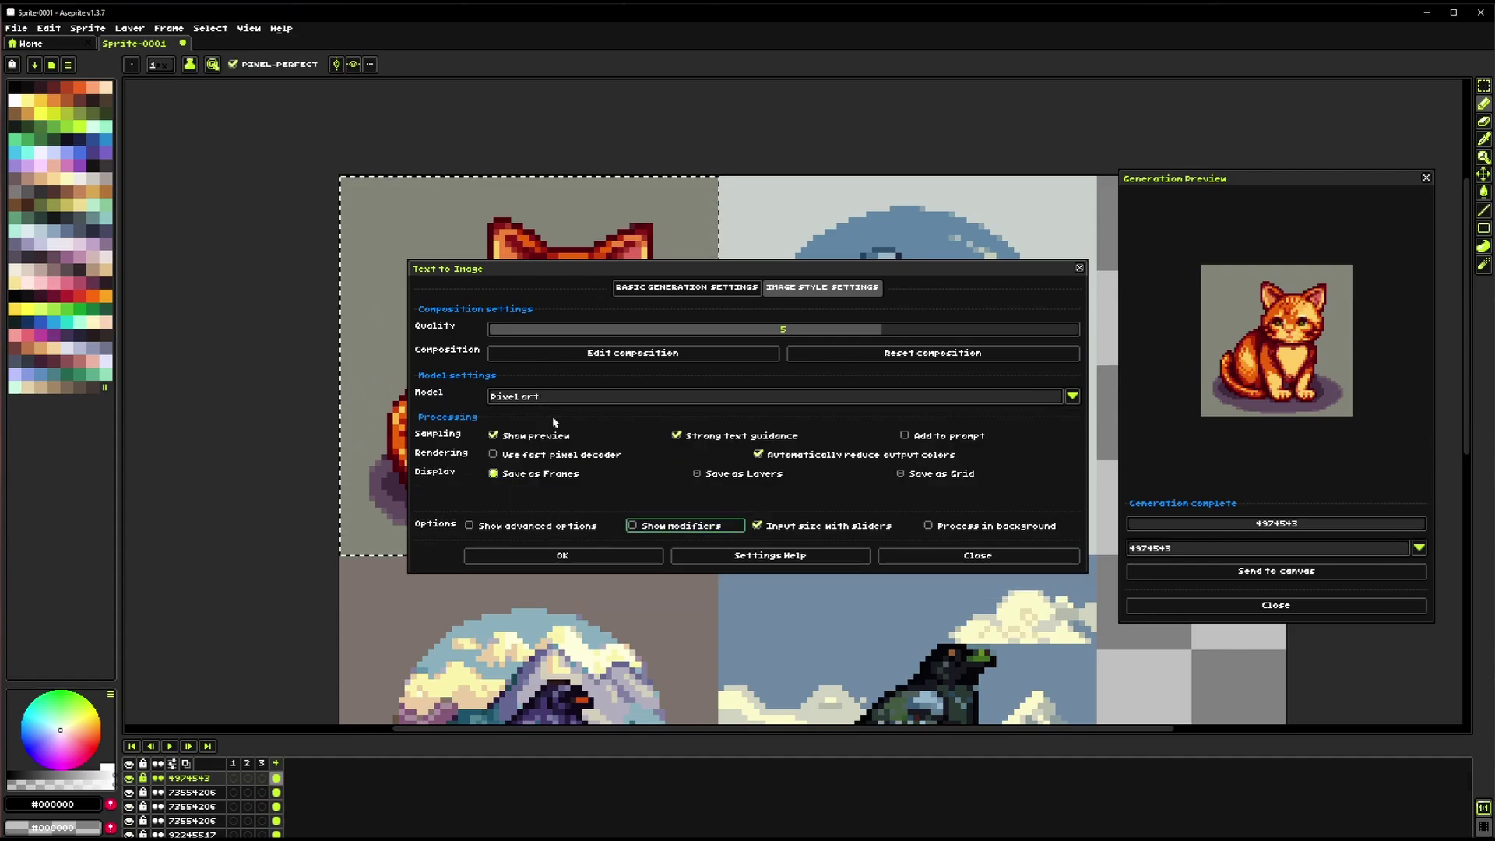
click(656, 529)
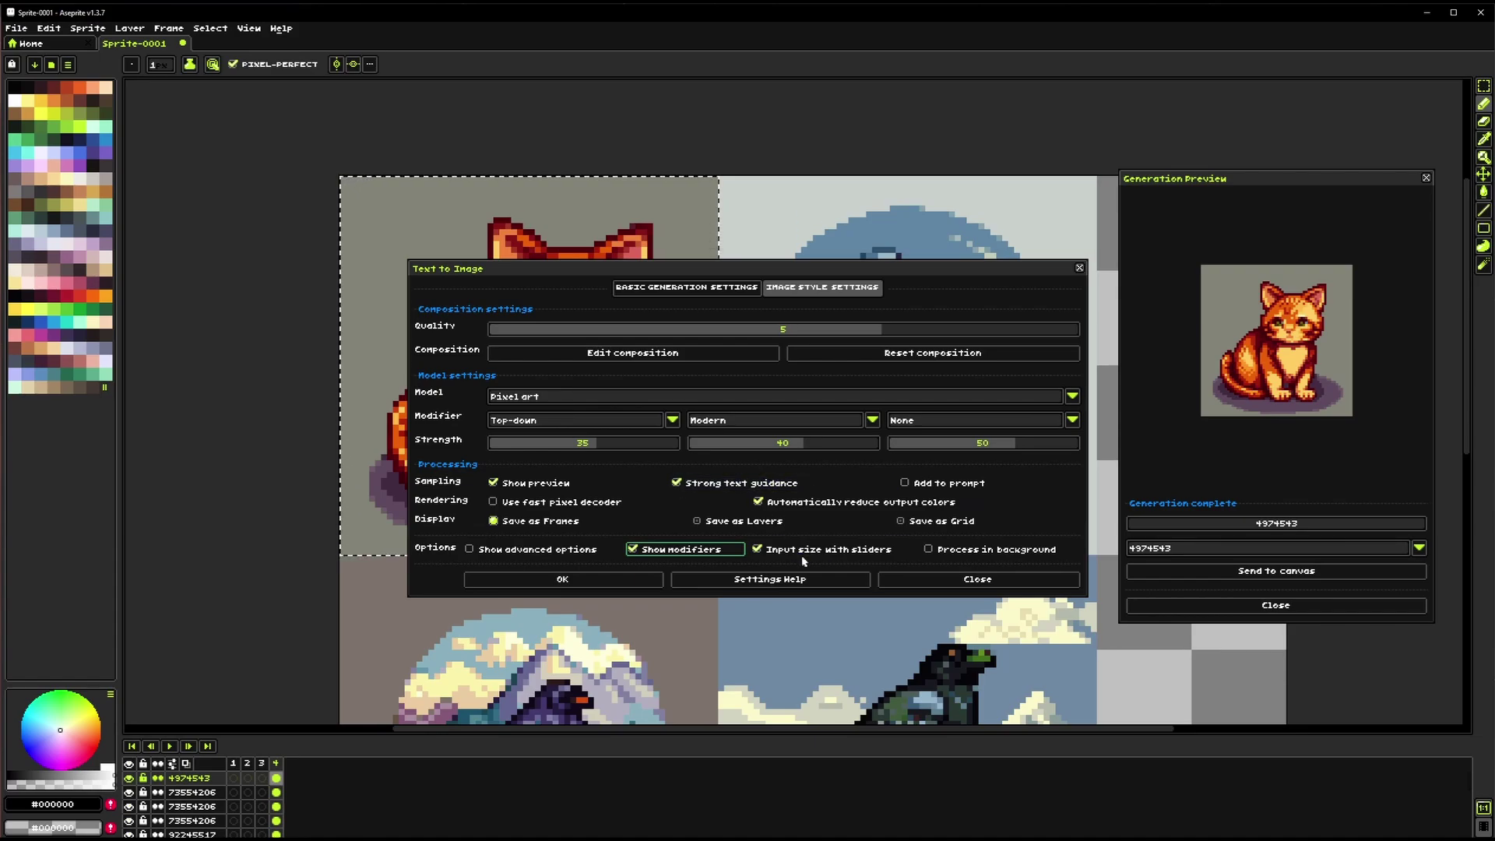
In the basic generation settings, toggle Input size with sliders off and back on to compare slider and text entry for width and height
click(683, 288)
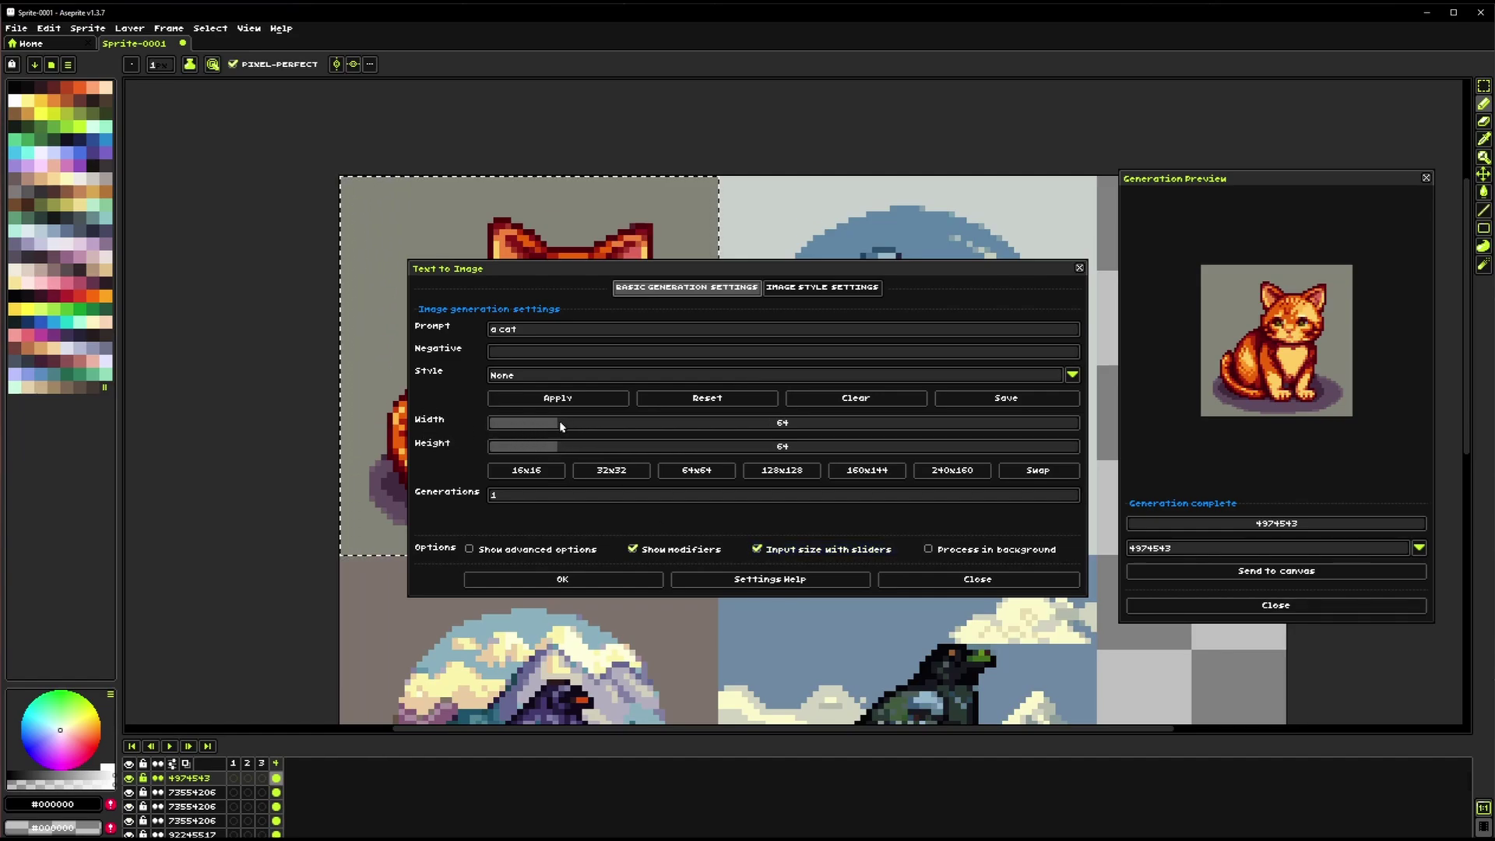
mouse_move(559, 424)
mouse_down()
mouse_move(899, 429)
mouse_move(563, 434)
mouse_up()
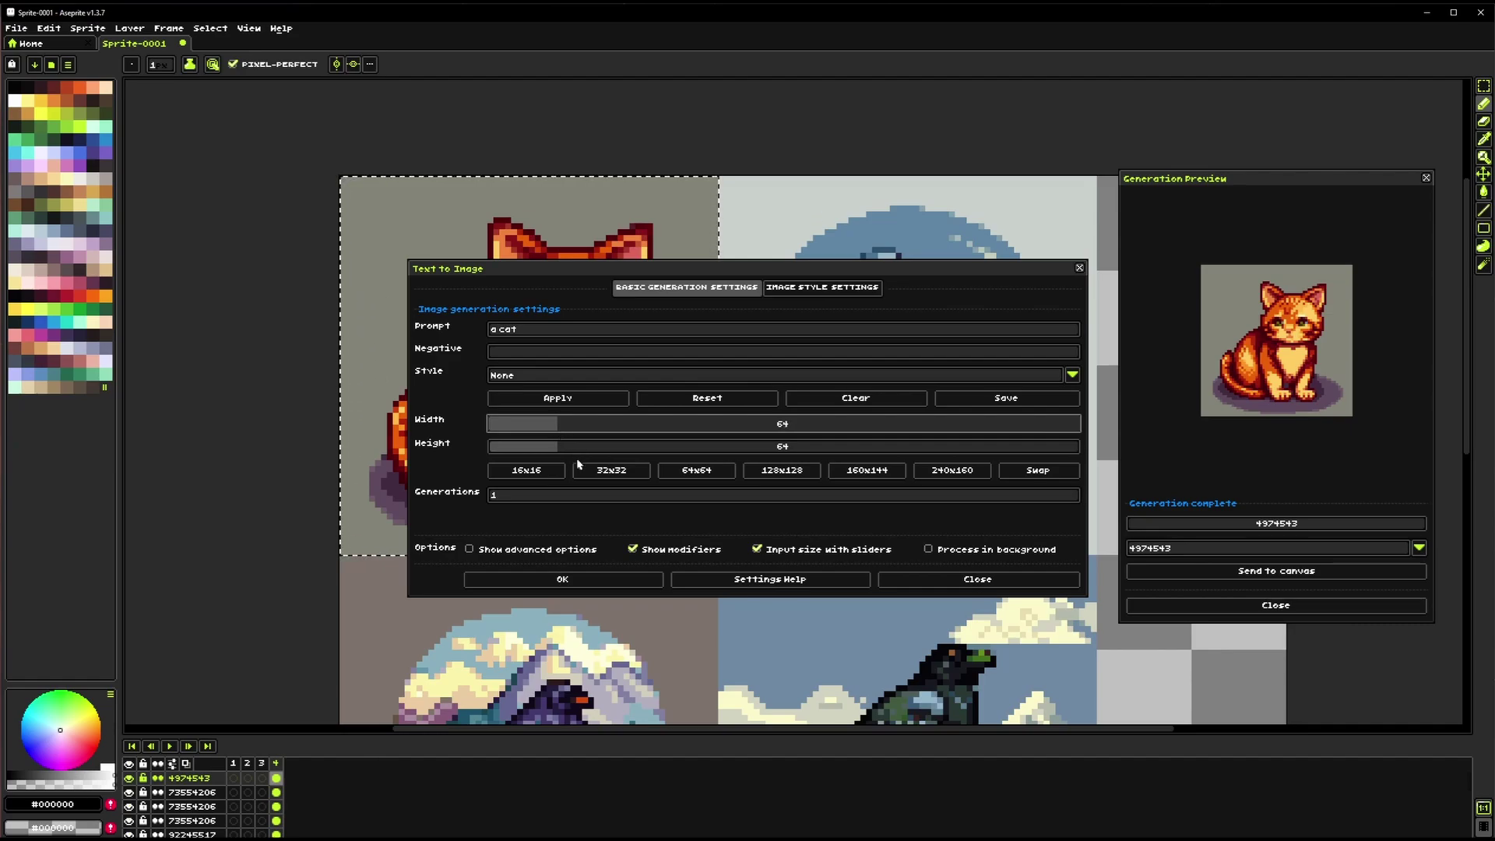
click(790, 551)
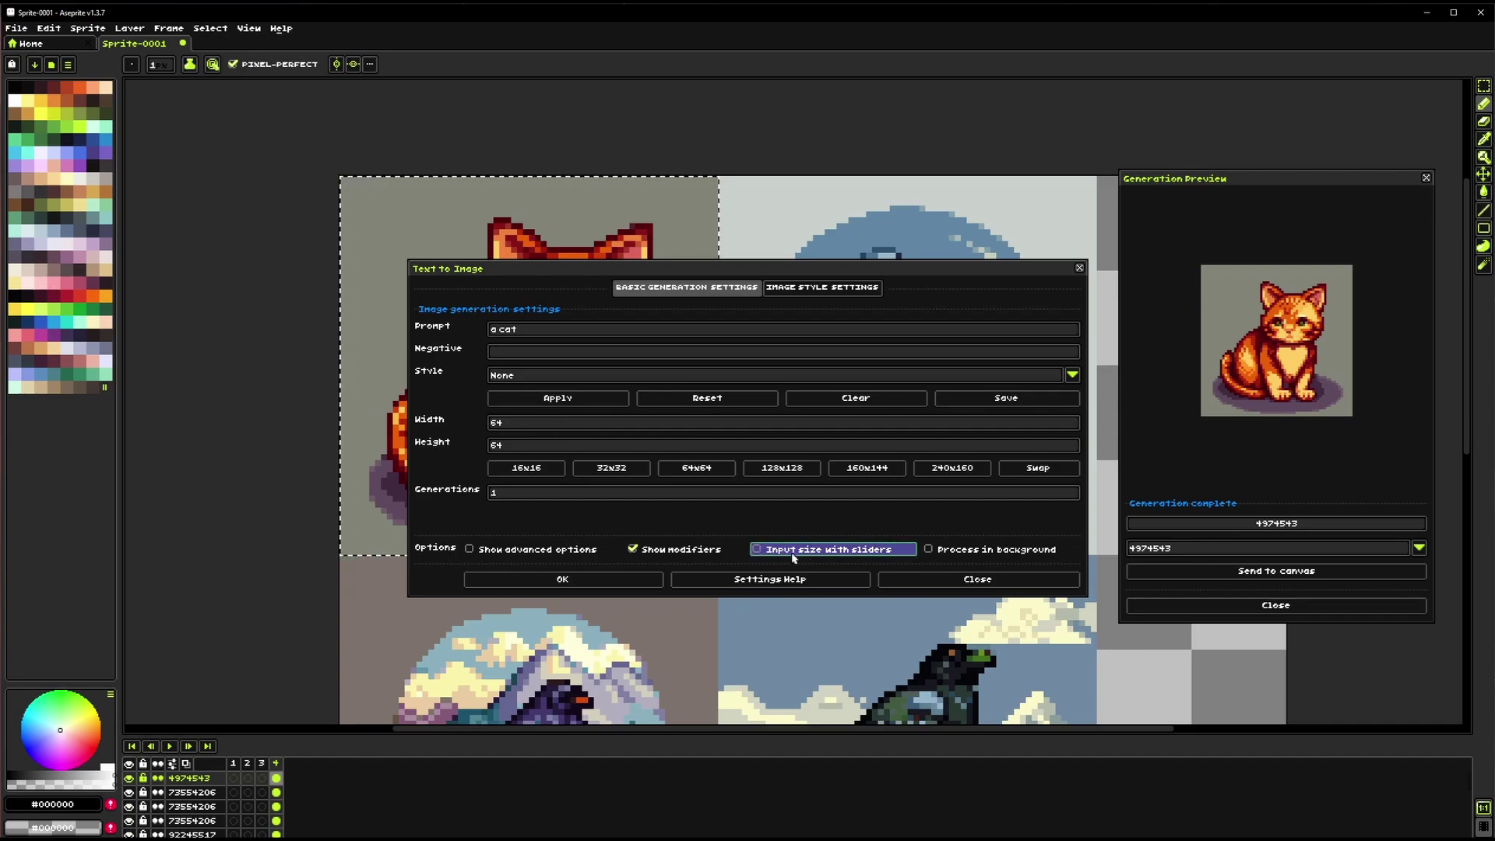
click(533, 428)
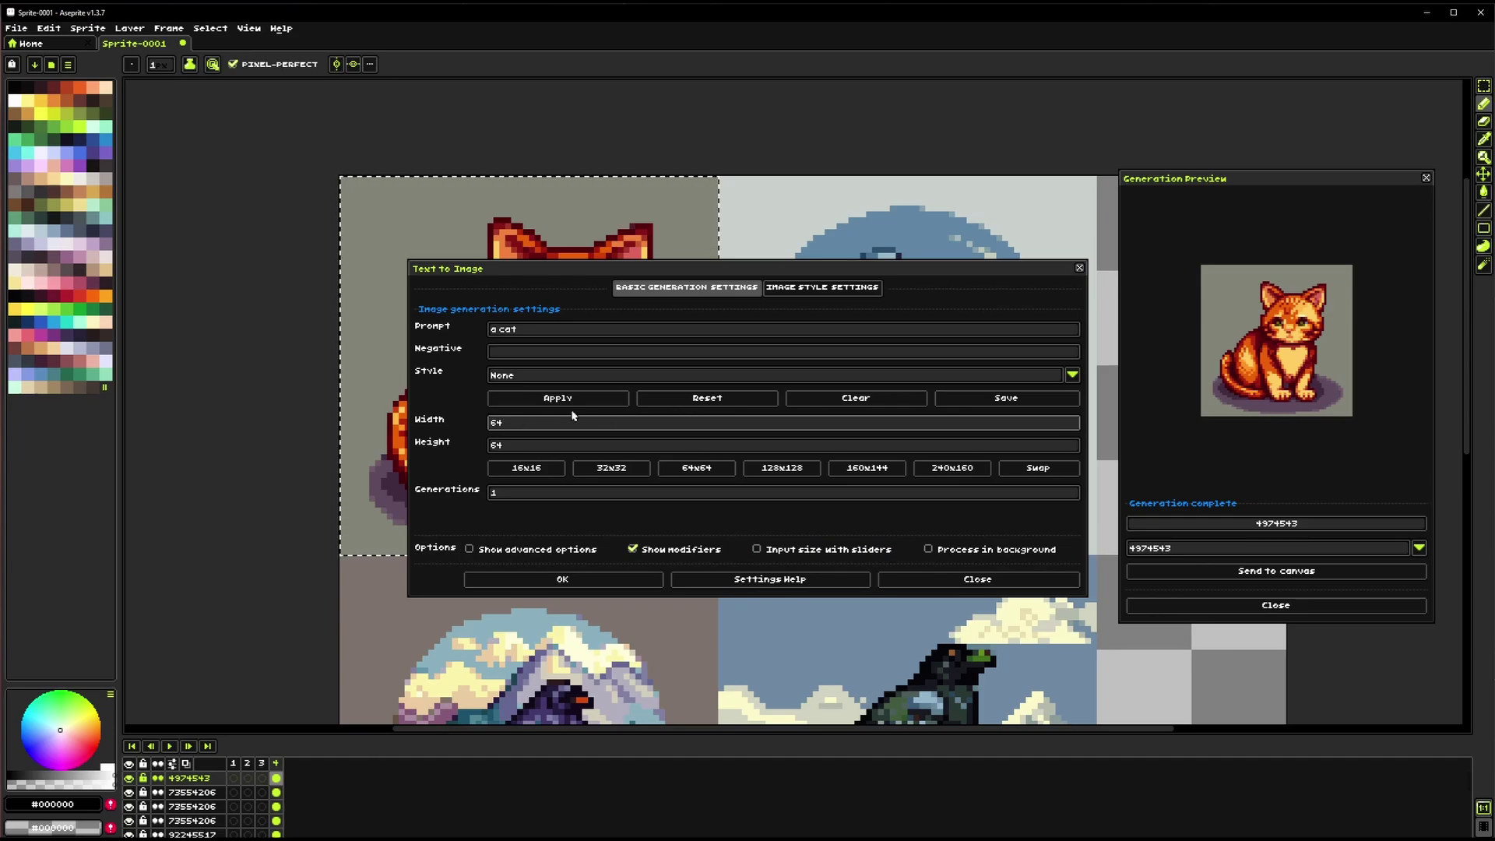
click(802, 550)
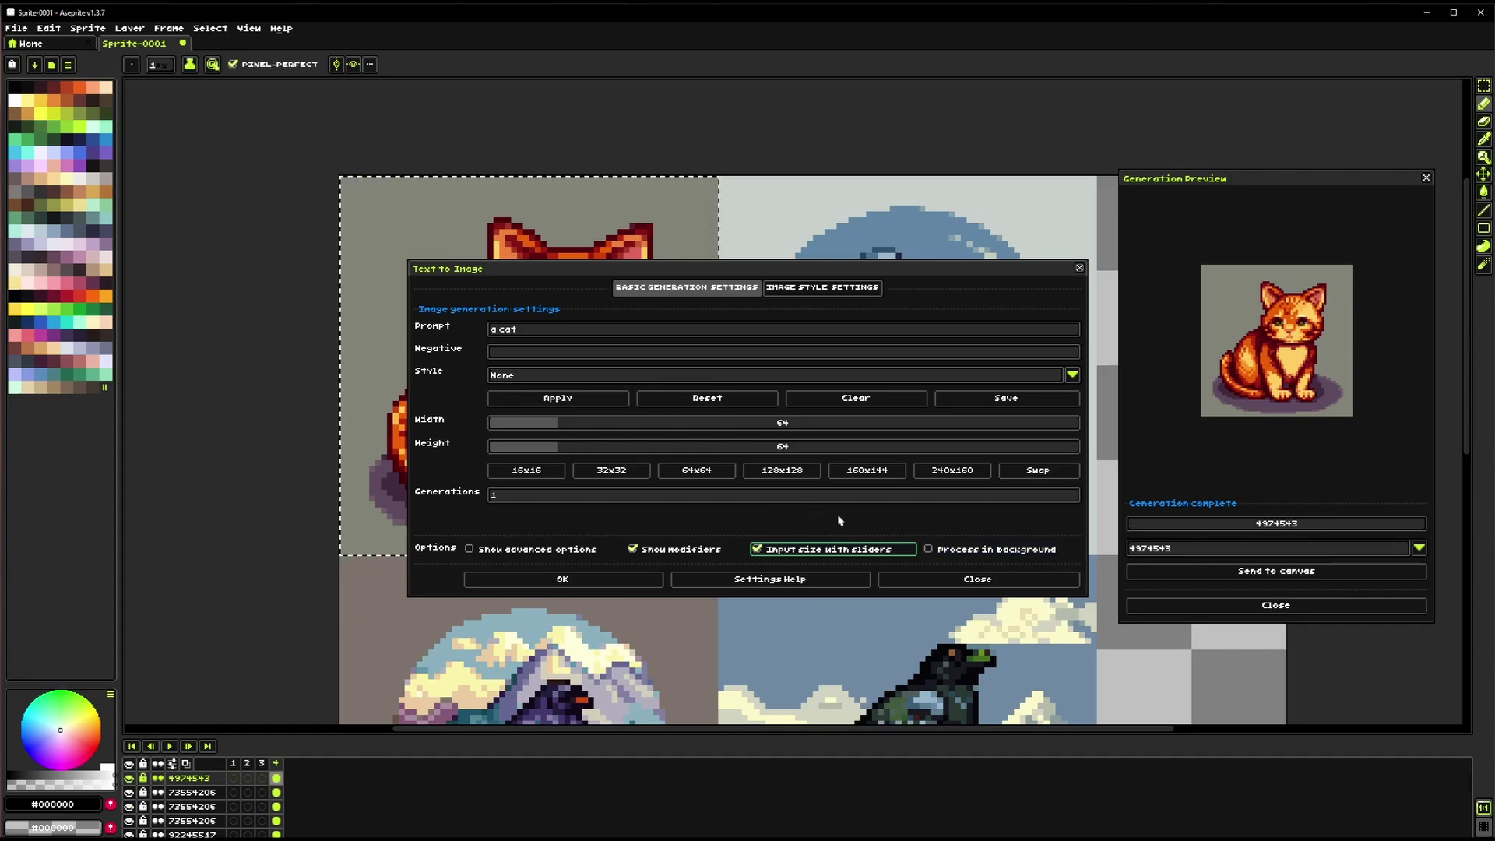
Review the image style settings once more and close the Text to Image dialog
click(823, 286)
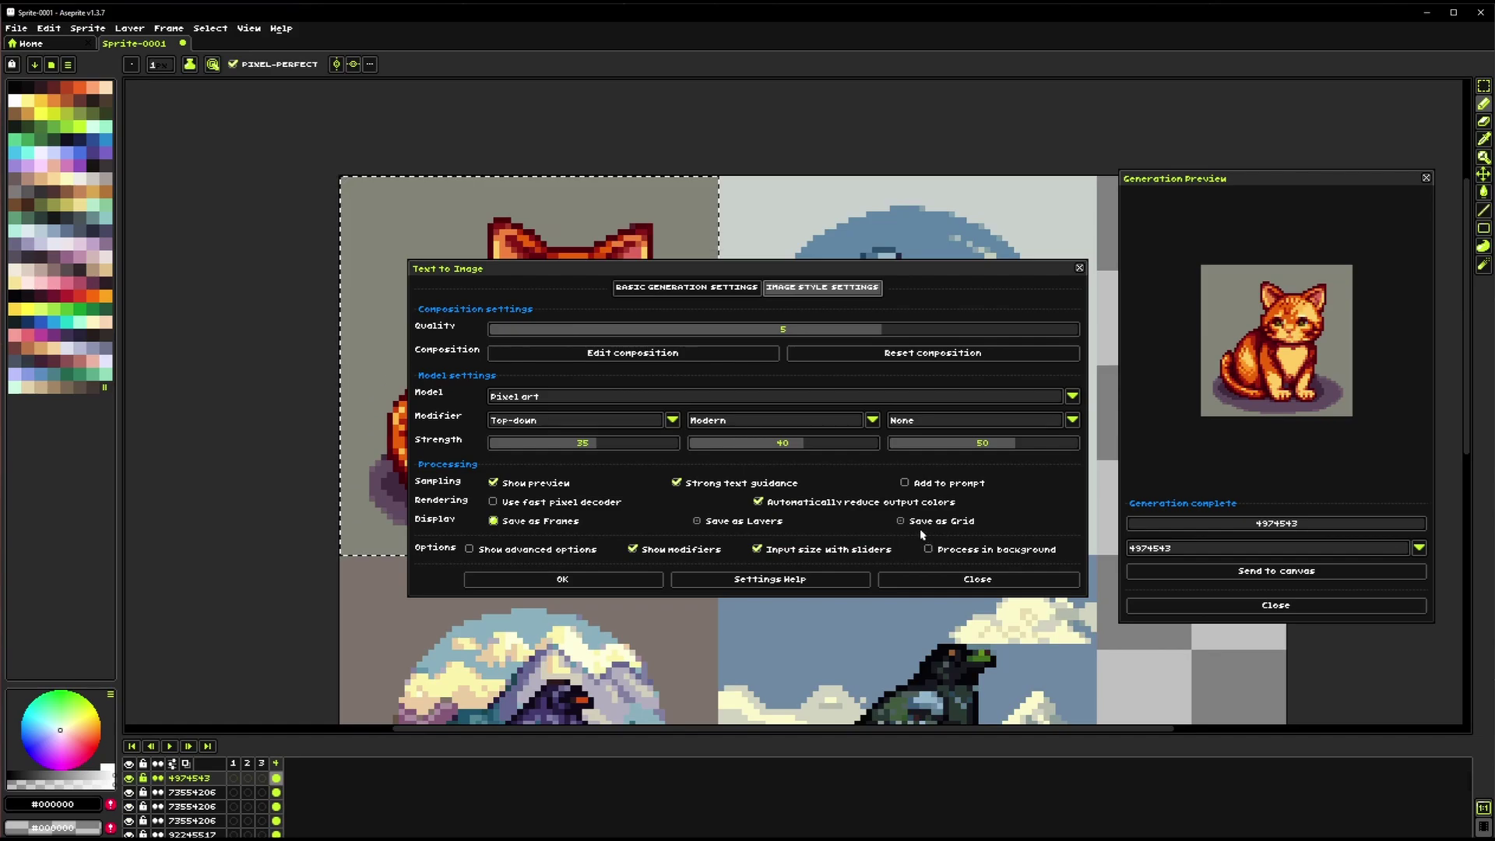
drag(534, 273, 517, 271)
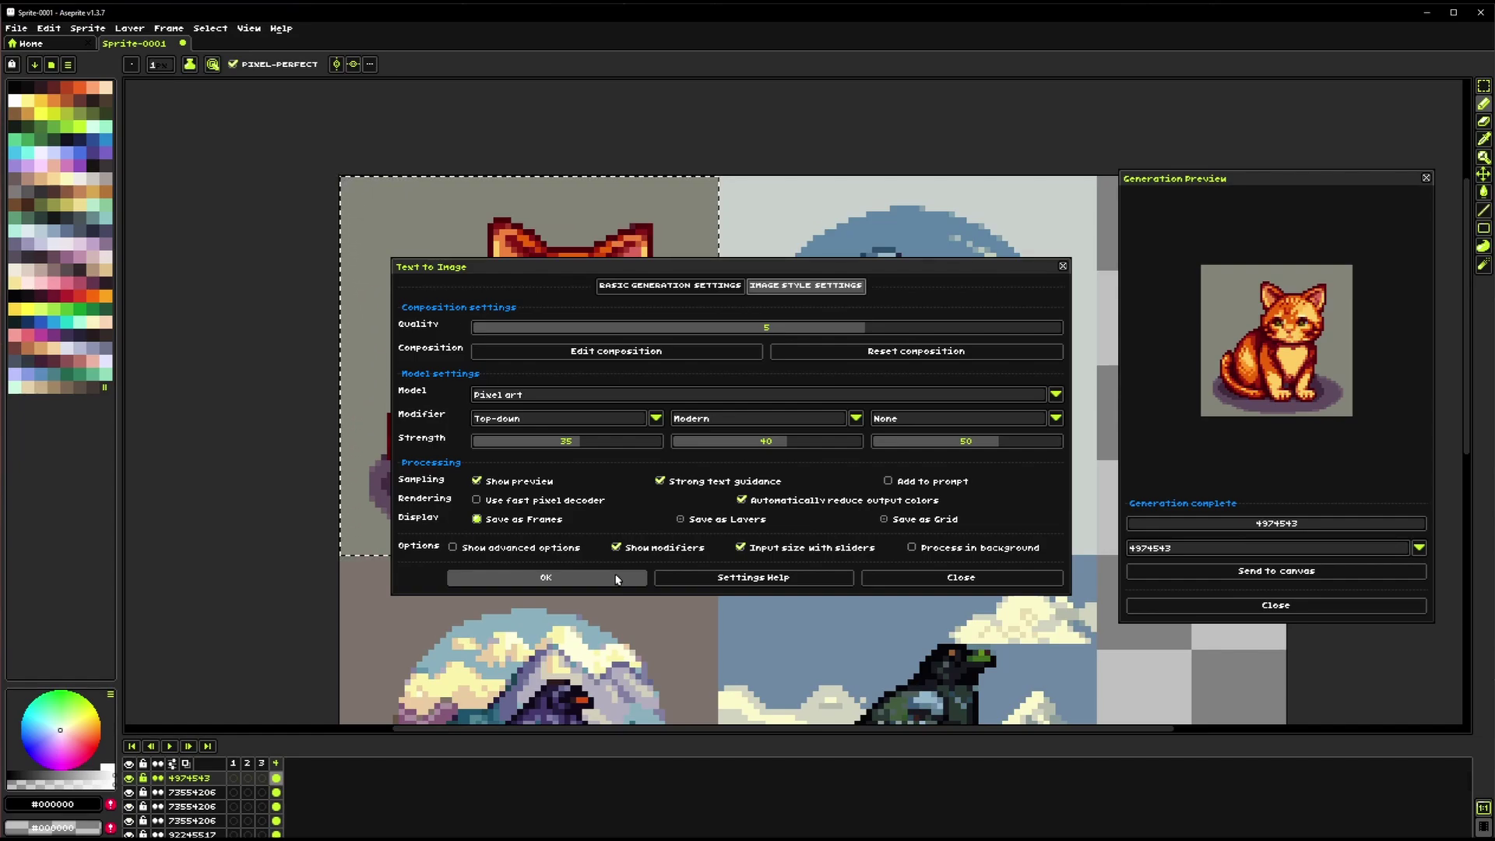
click(940, 577)
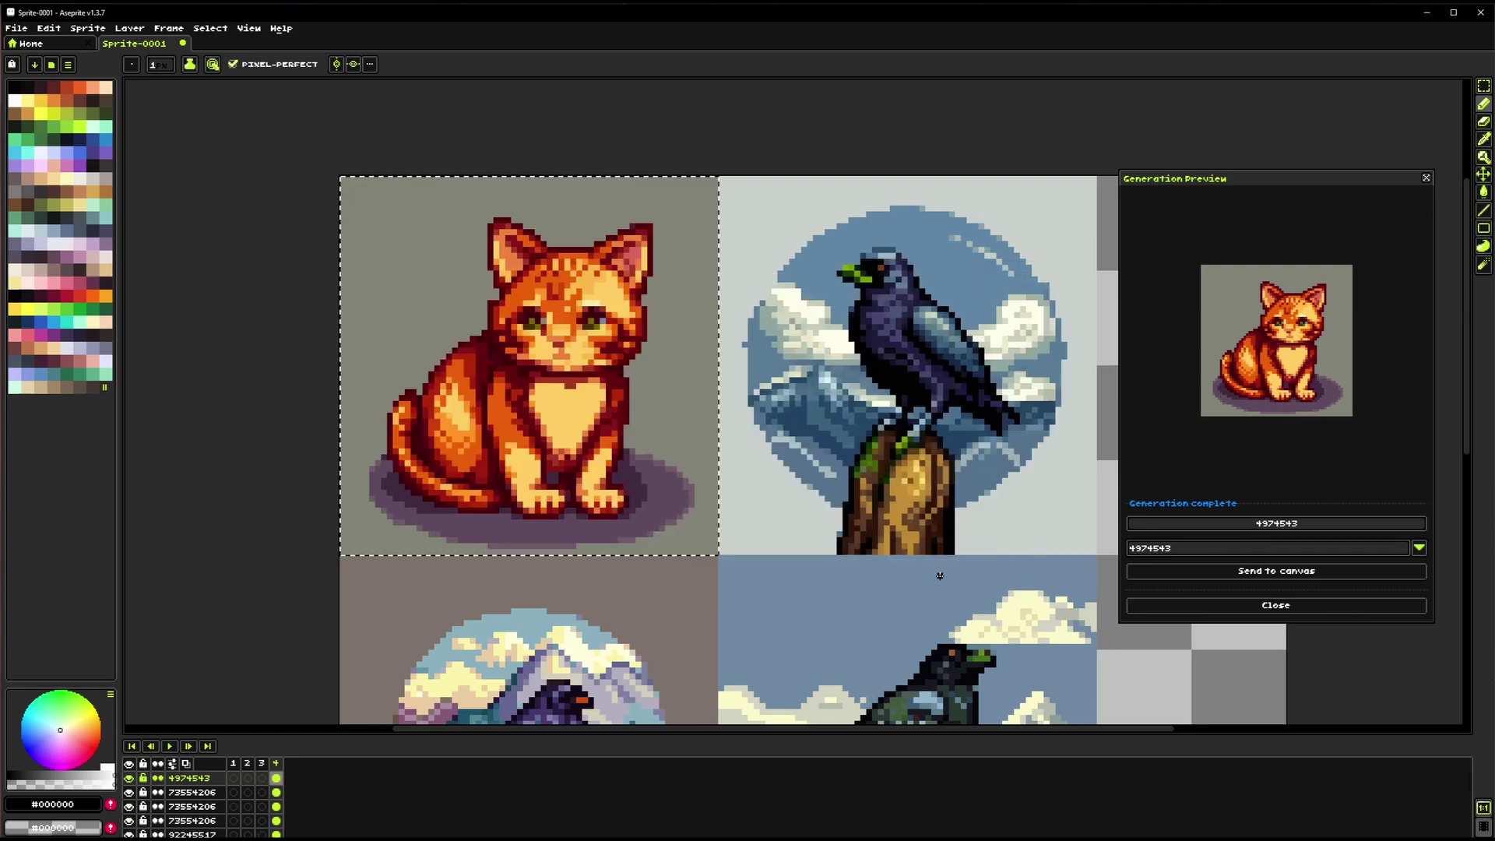
Clear the selection and delete every layer and frame except the one holding the cat
click(87, 28)
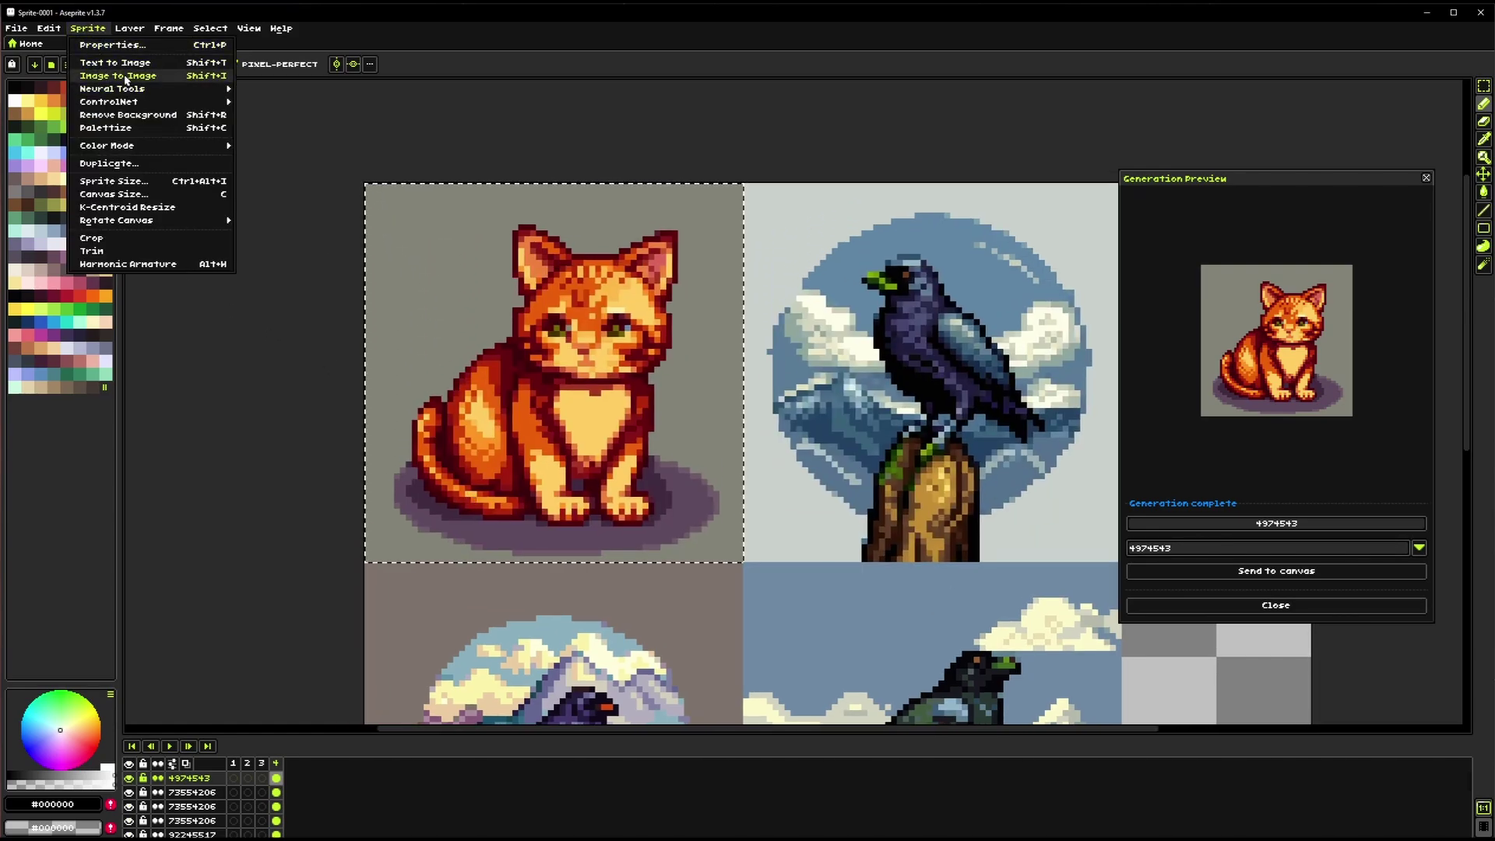
click(532, 391)
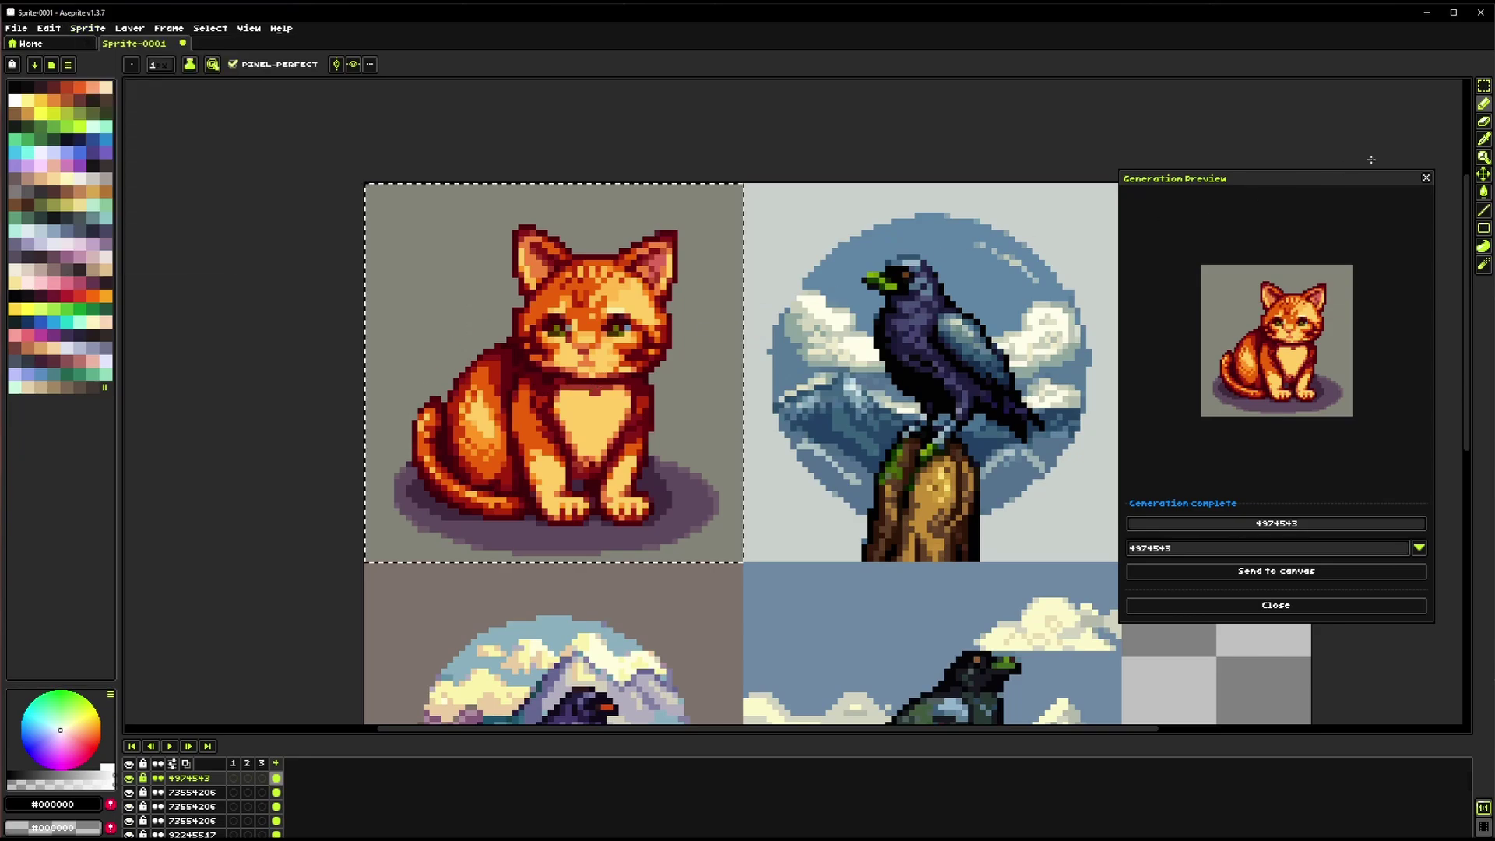
click(1483, 87)
key(ctrl+d)
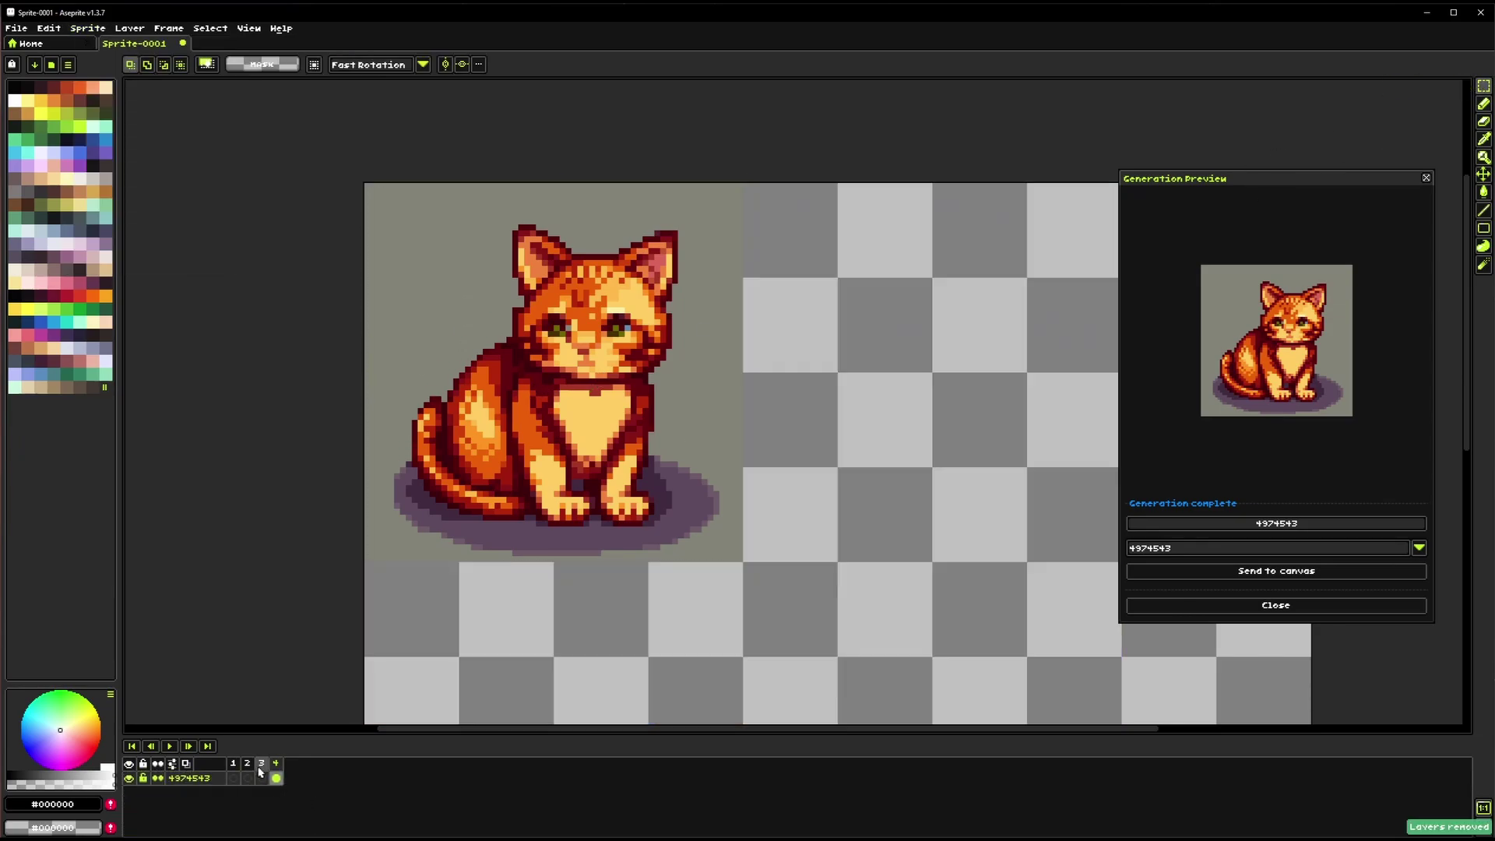
drag(475, 343, 596, 299)
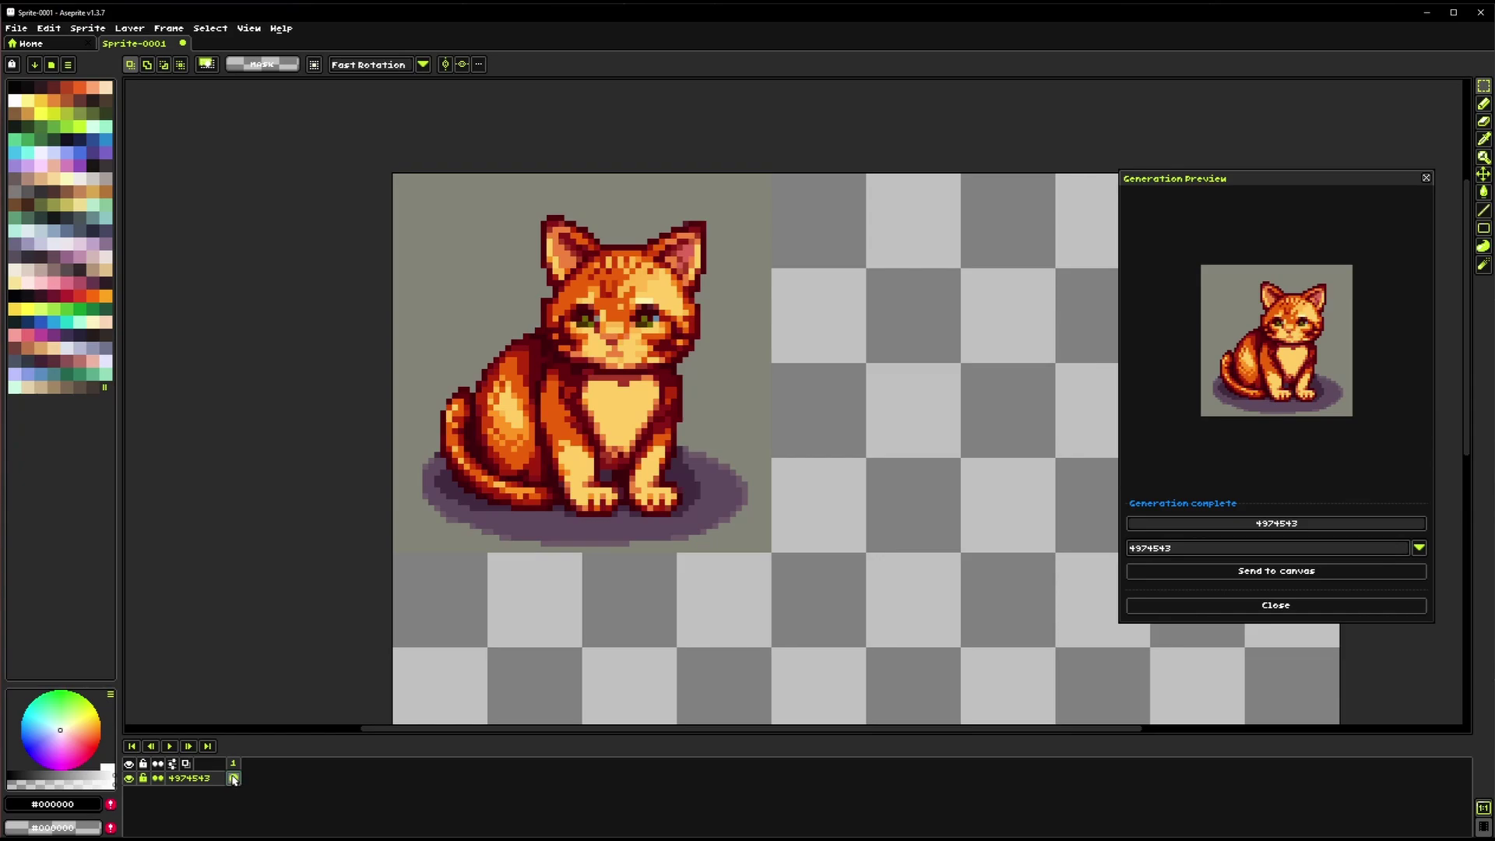
Select the 64x64 cat area, open Image to Image and move its dialog off the cat
drag(393, 174, 773, 552)
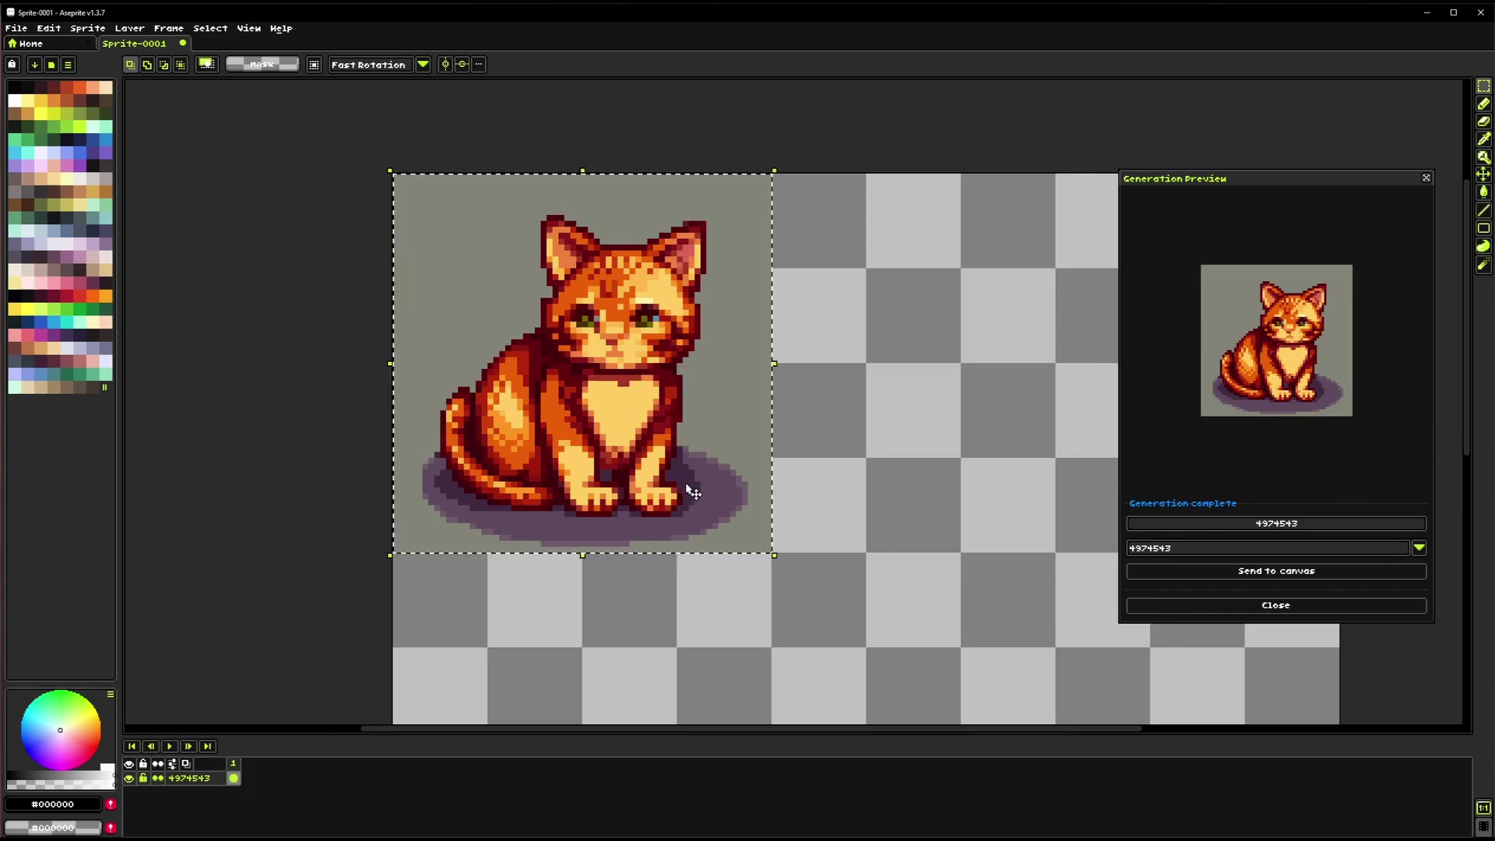
click(87, 28)
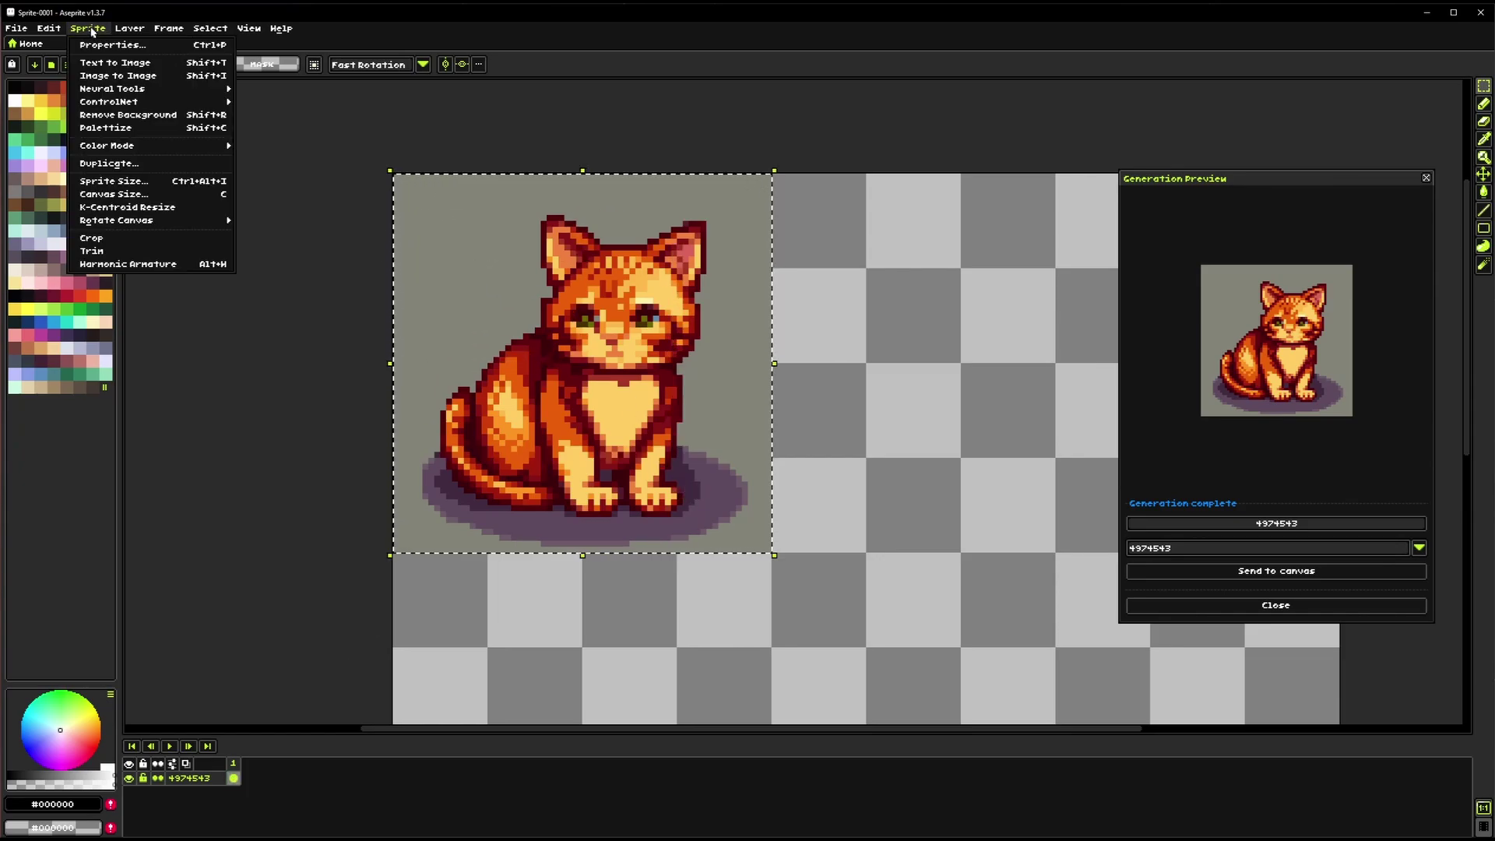
click(103, 76)
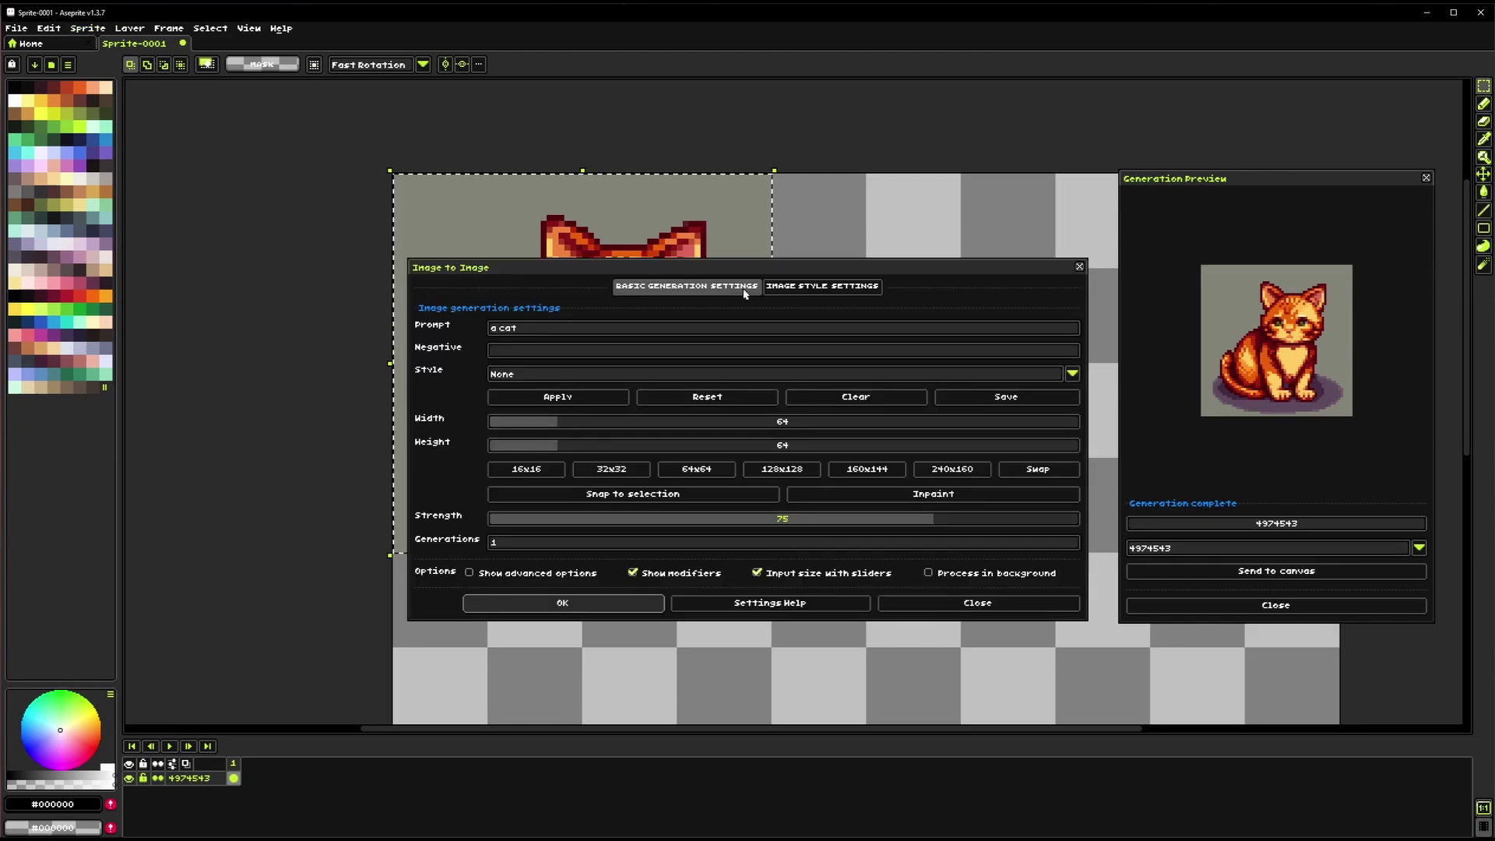
drag(715, 270, 911, 275)
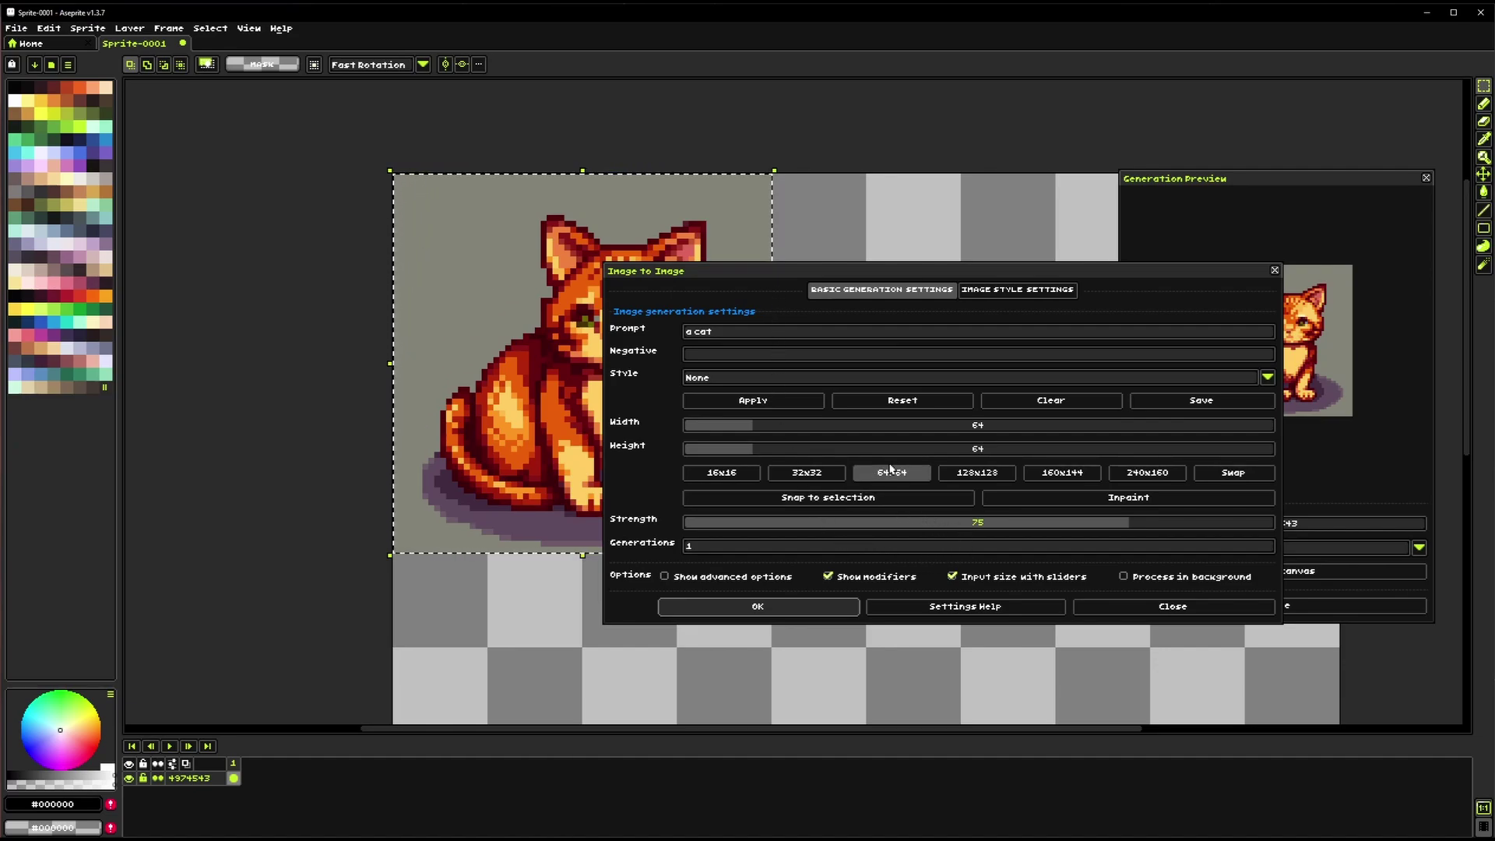
Set the generation size to 16x16, then snap it to the selected cat area
click(956, 499)
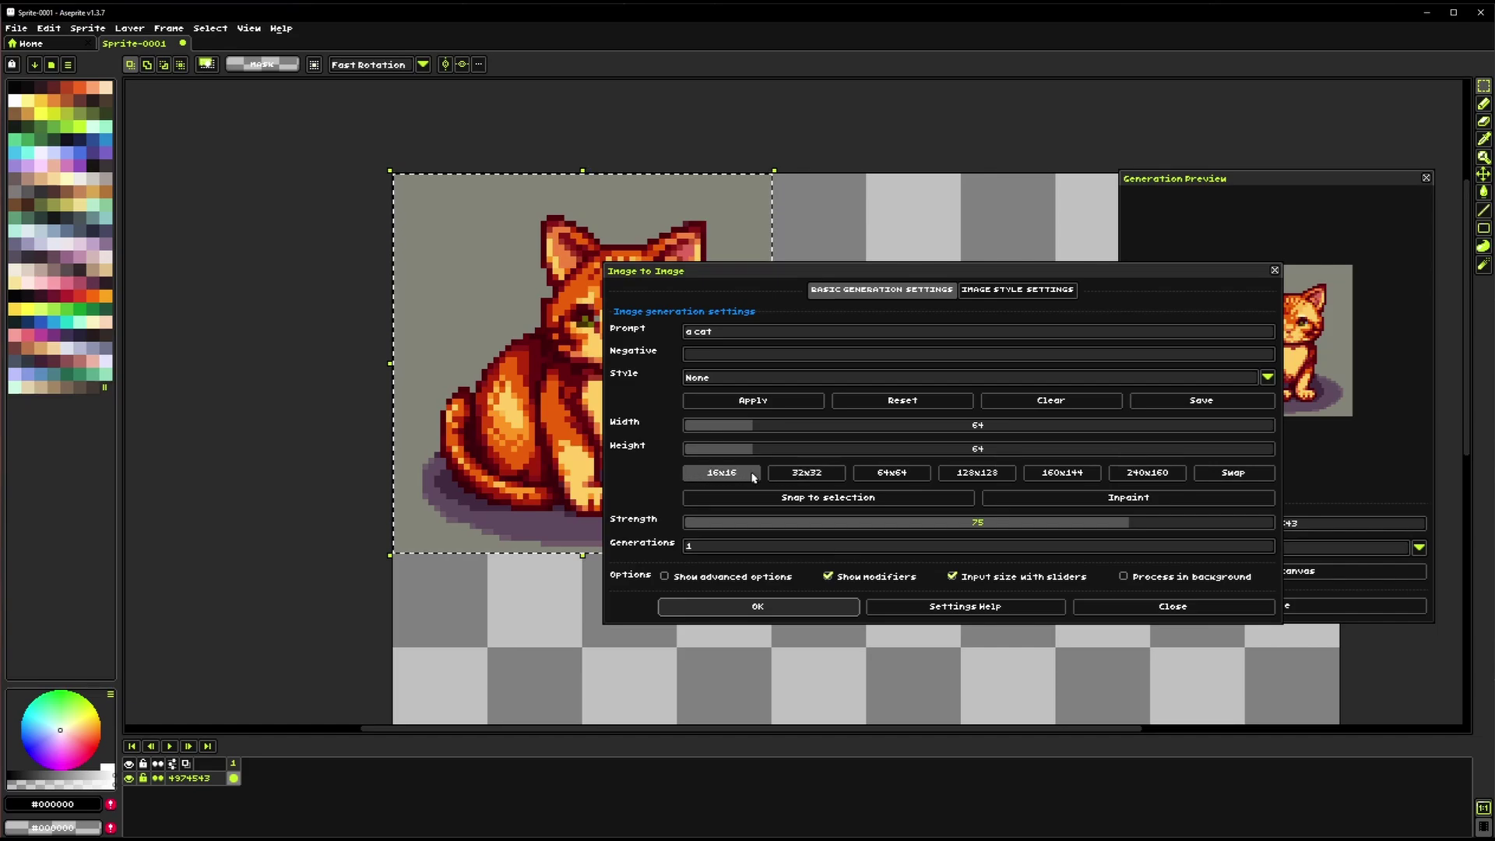
click(722, 473)
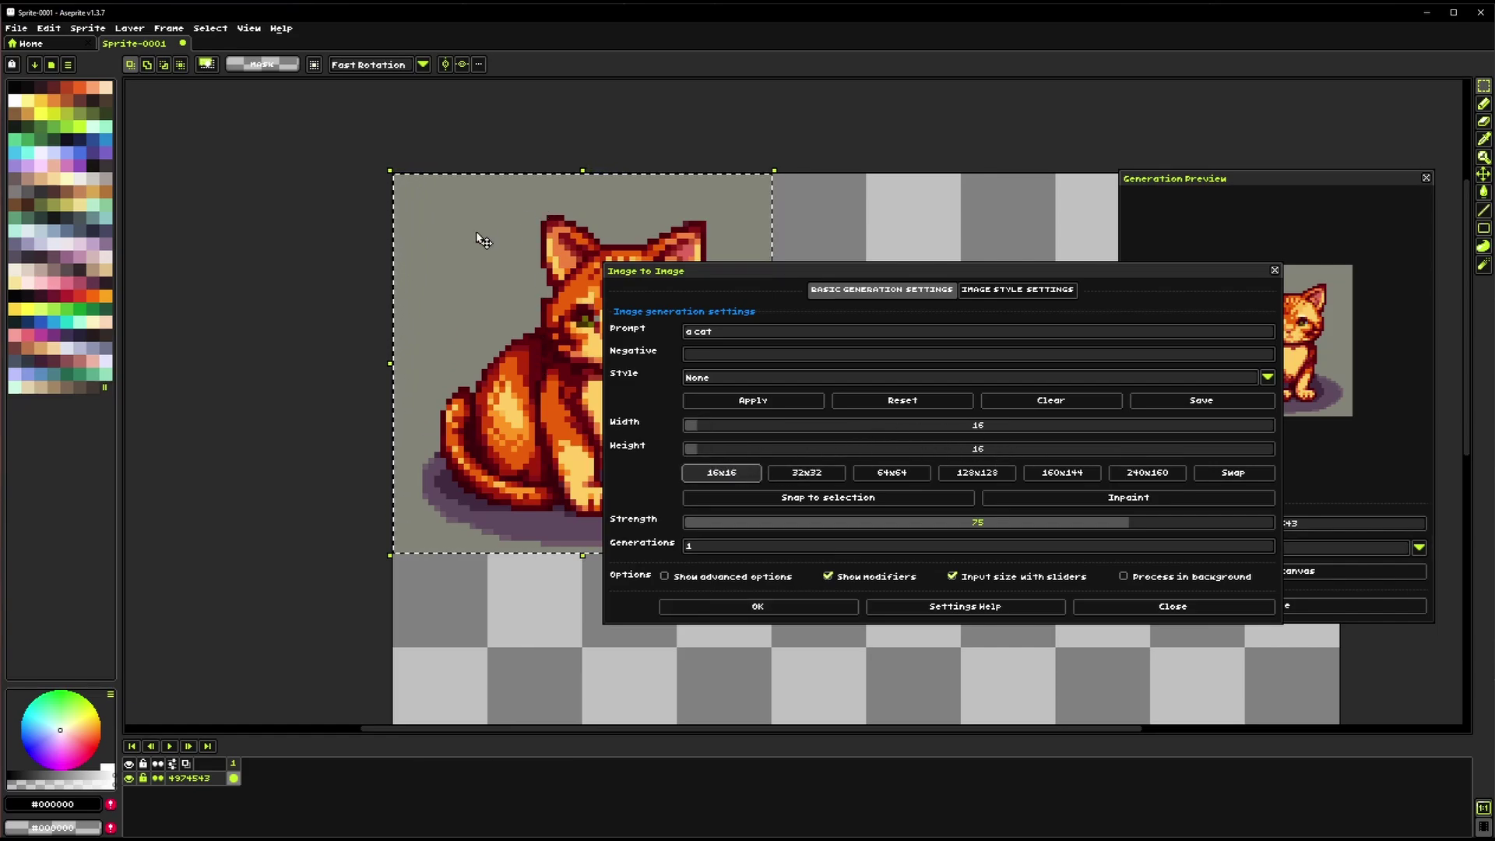
click(836, 504)
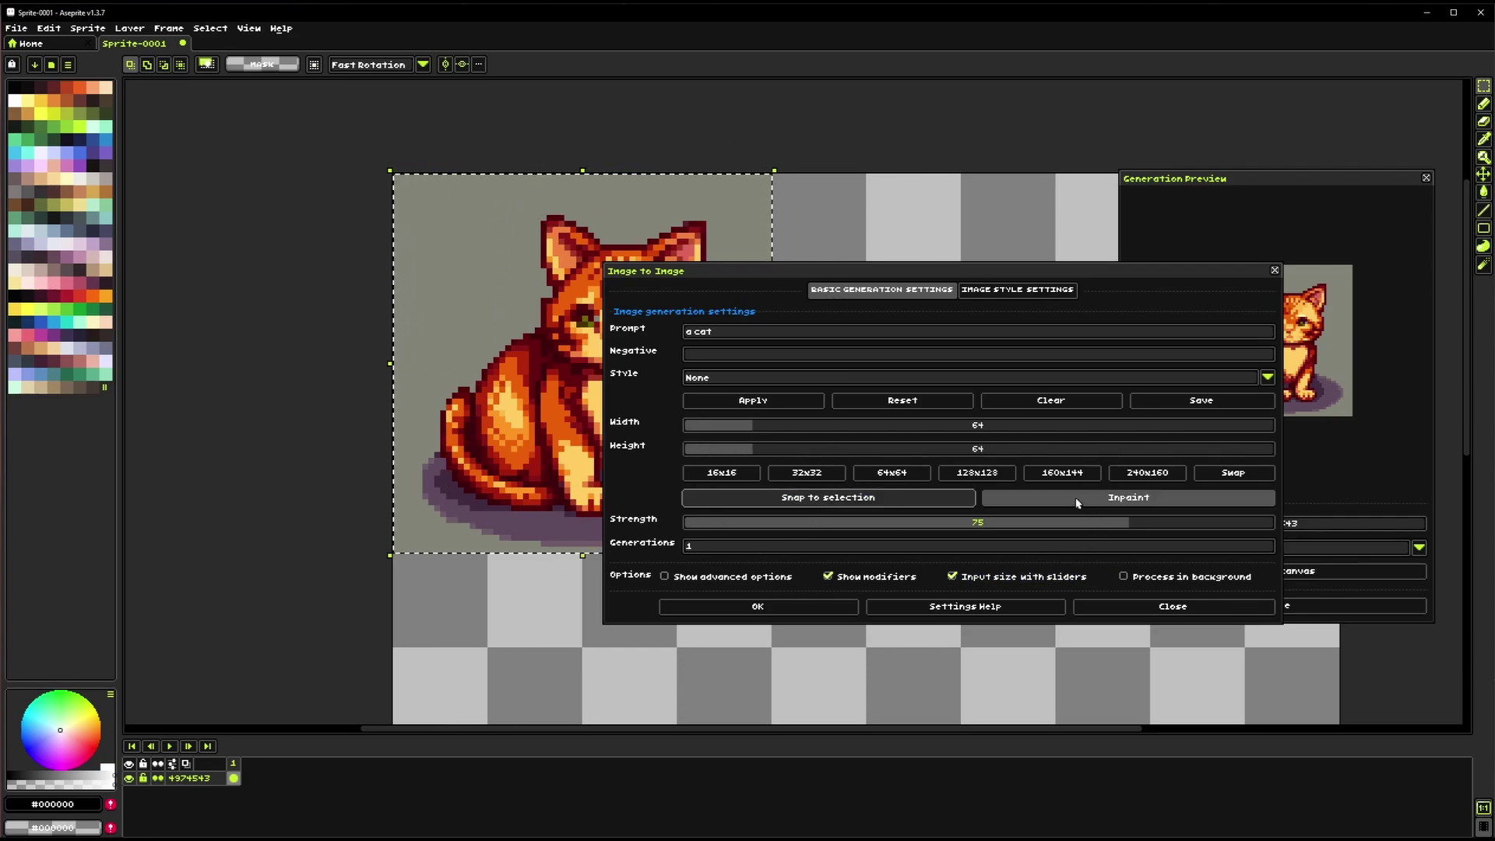
Open the Inpaint mask editor, paint a mask over the whole cat with brush size 10, then clear it
mouse_move(1015, 271)
mouse_down()
mouse_move(745, 233)
mouse_move(715, 187)
mouse_up()
click(858, 458)
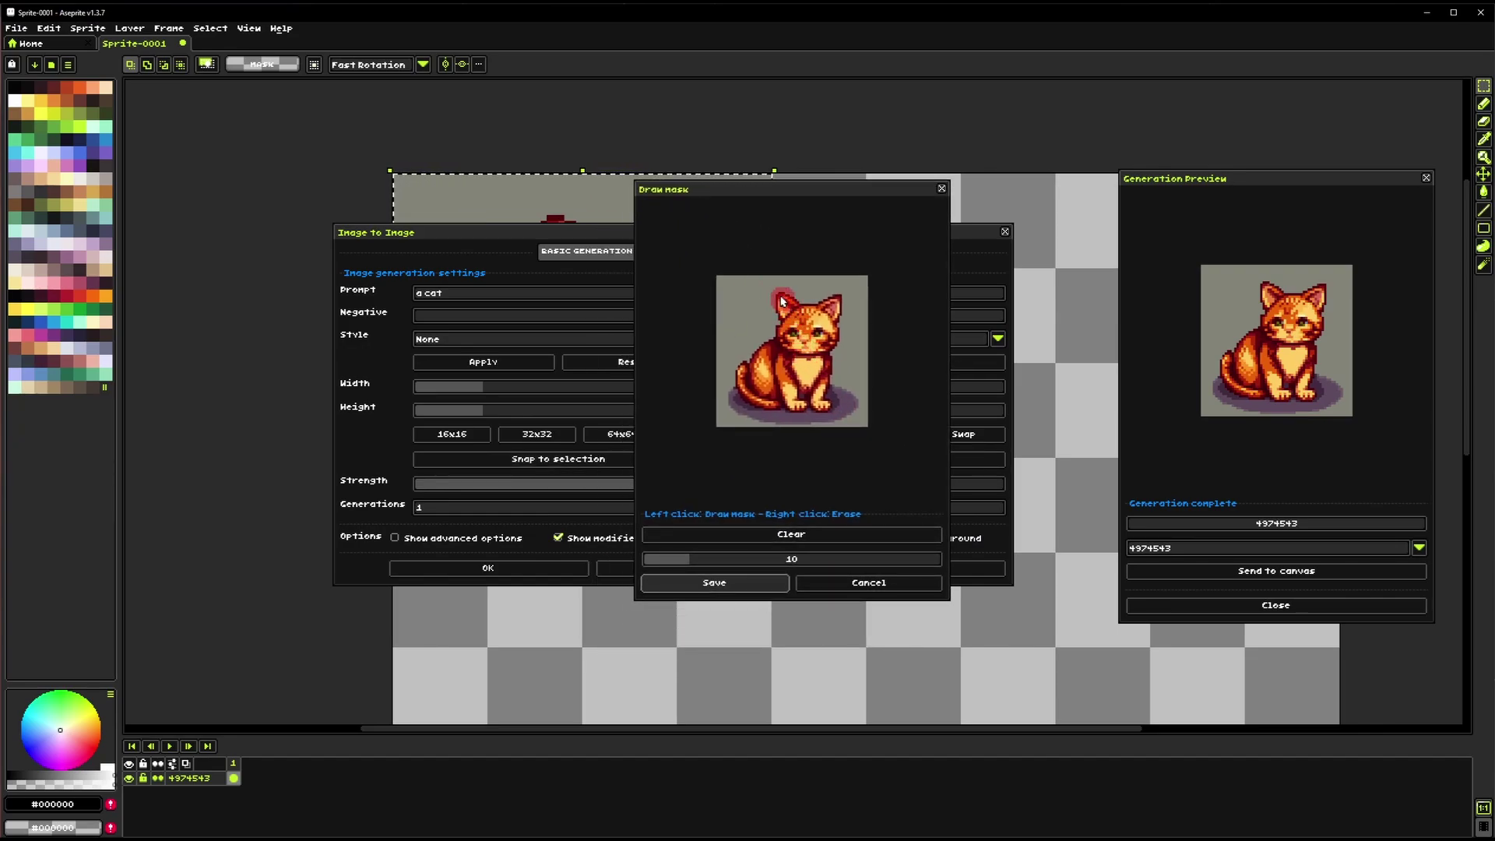
mouse_move(783, 302)
mouse_down()
mouse_move(747, 388)
mouse_move(819, 403)
mouse_move(833, 305)
mouse_move(798, 314)
mouse_move(803, 368)
mouse_move(766, 381)
mouse_move(792, 355)
mouse_move(797, 389)
mouse_move(766, 400)
mouse_move(803, 356)
mouse_move(807, 401)
mouse_move(794, 335)
mouse_move(824, 338)
mouse_move(786, 425)
mouse_move(794, 330)
mouse_move(817, 354)
mouse_move(798, 350)
mouse_move(805, 387)
mouse_up()
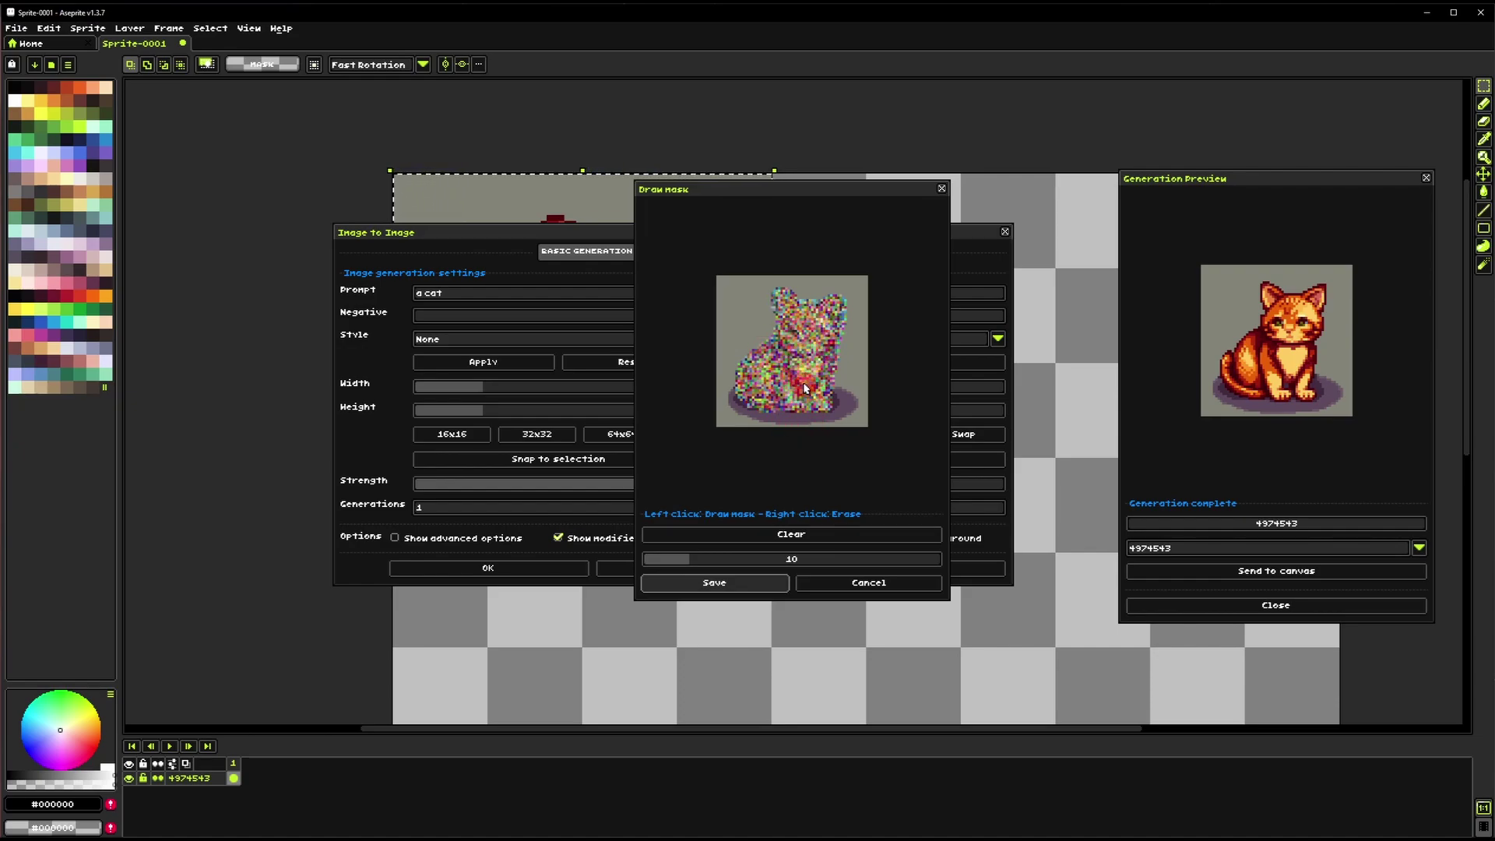
click(767, 535)
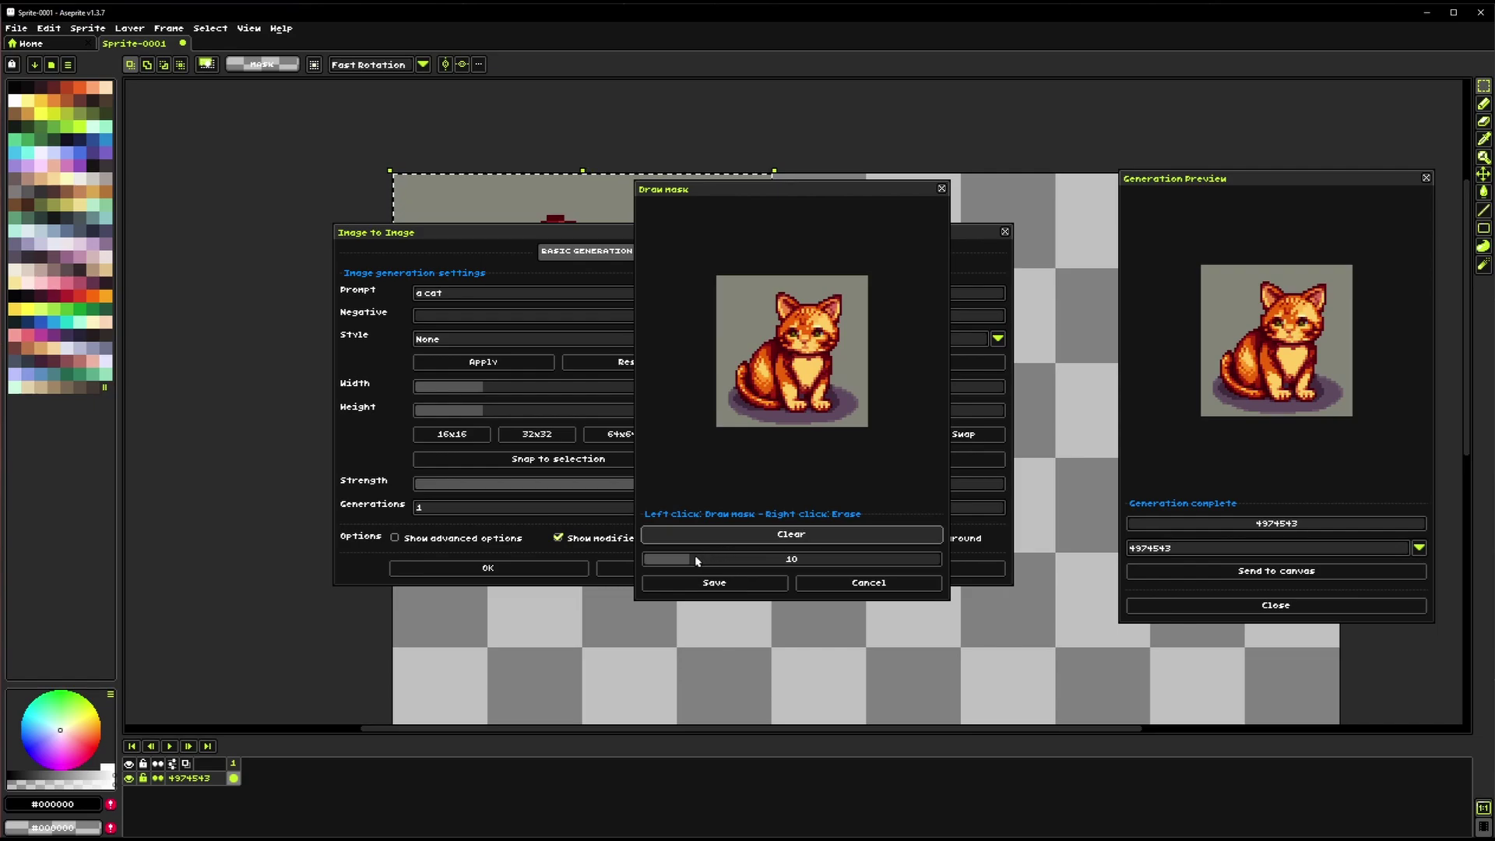
Paint the cat's body mask with brush size 27, reduce the brush to 2 and clear the mask
drag(696, 560, 769, 560)
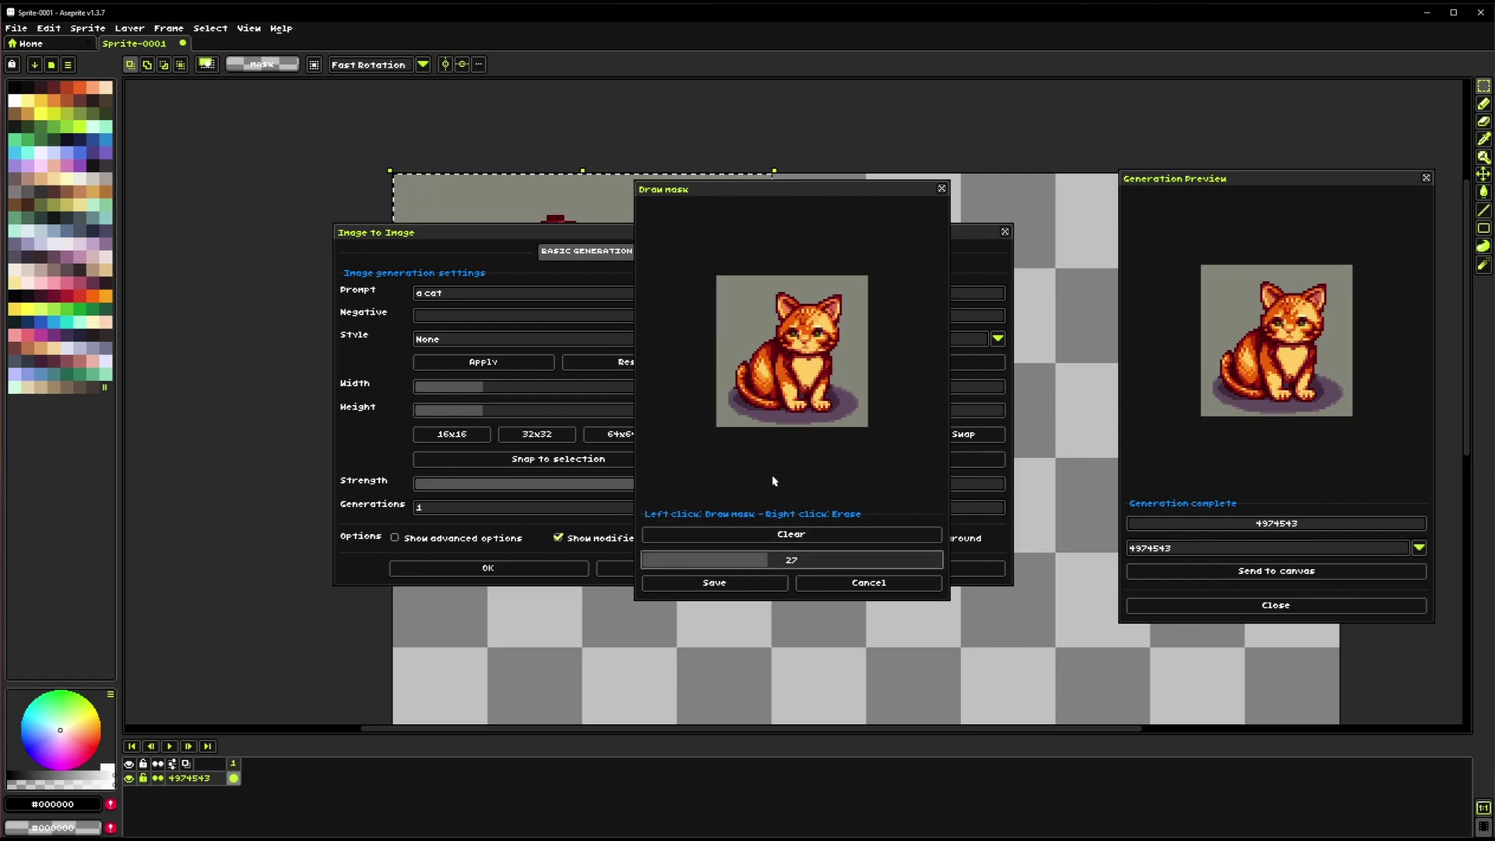
drag(805, 366, 782, 363)
drag(707, 559, 661, 559)
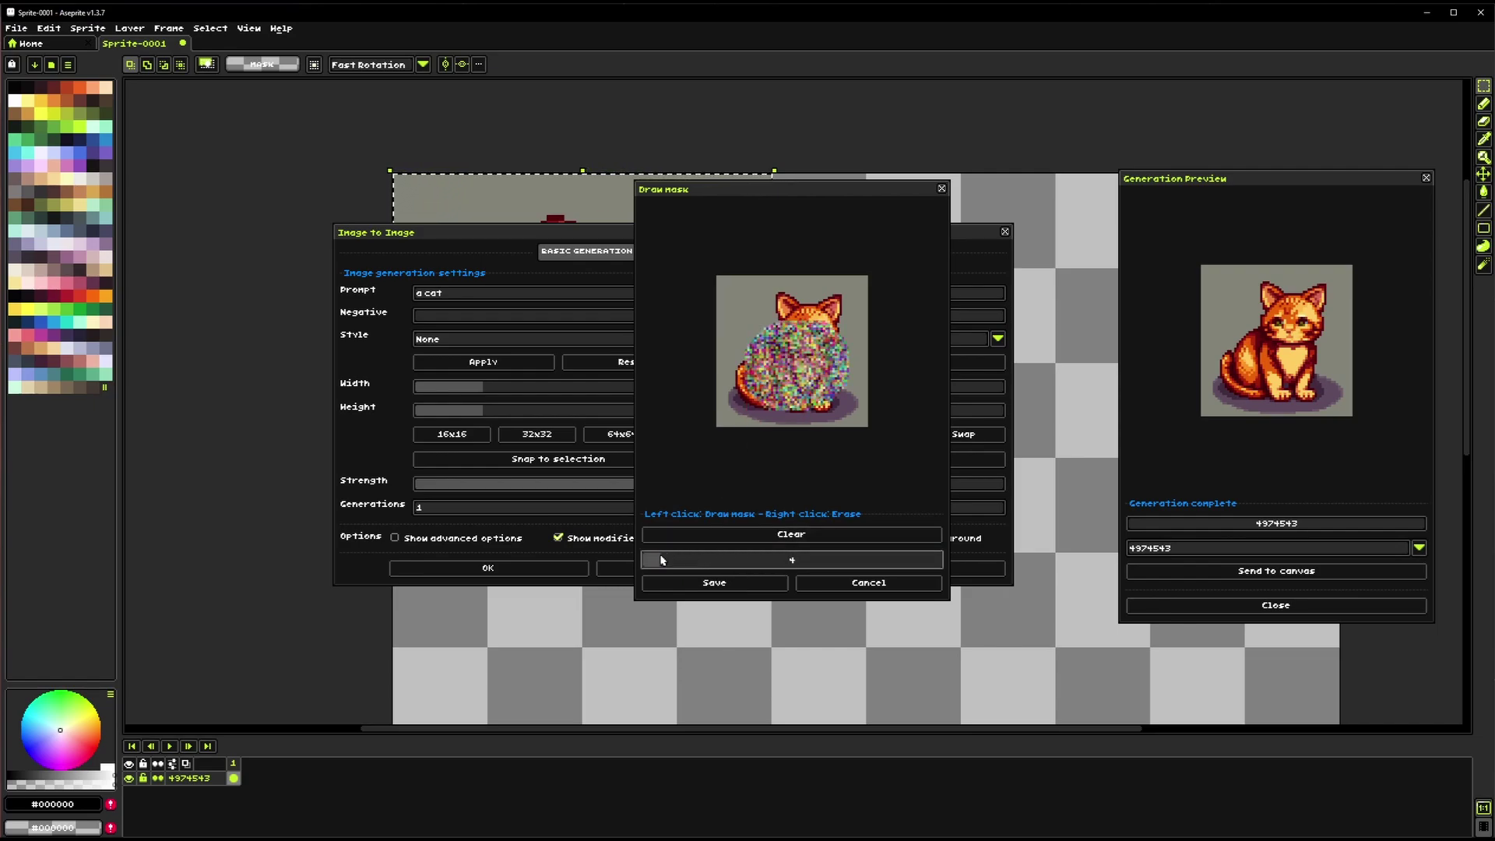
click(790, 535)
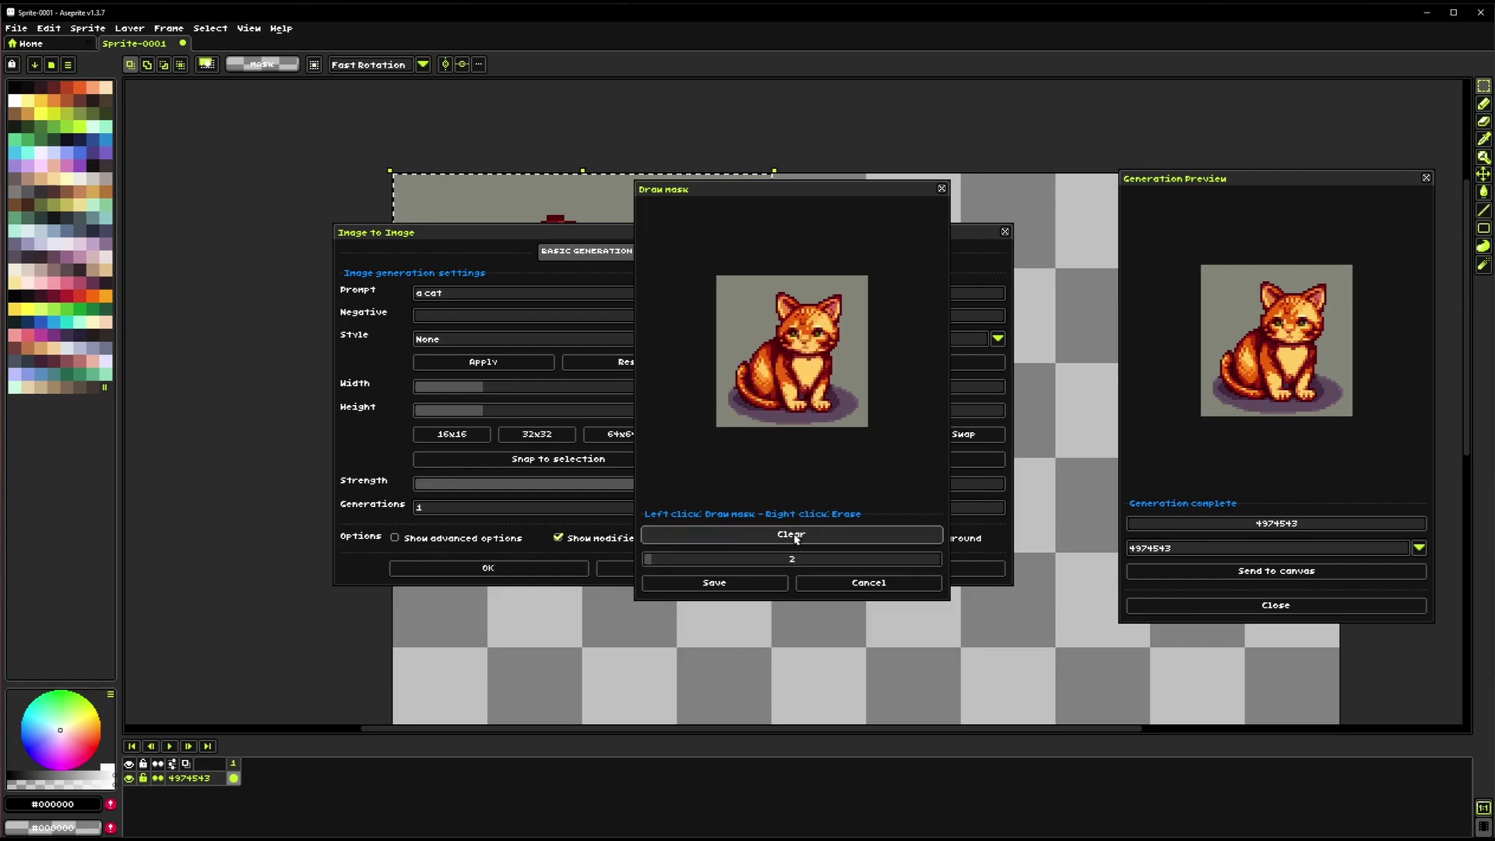
Set the mask brush to 10, paint over the cat's face, then clear the mask and cancel the mask editor
click(690, 560)
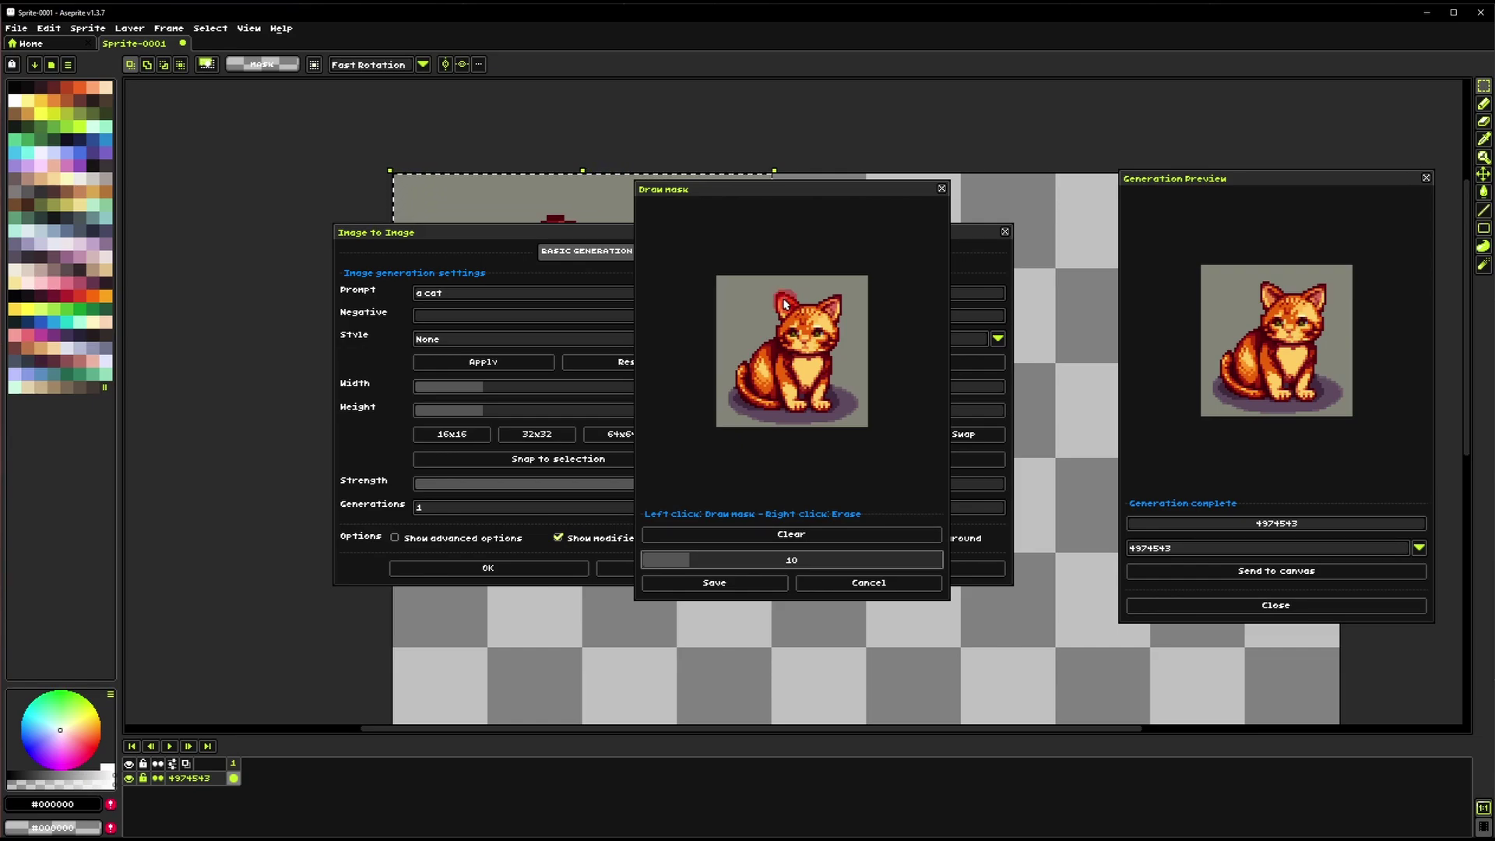
mouse_move(787, 306)
mouse_down()
mouse_move(794, 335)
mouse_move(829, 327)
mouse_move(812, 333)
mouse_up()
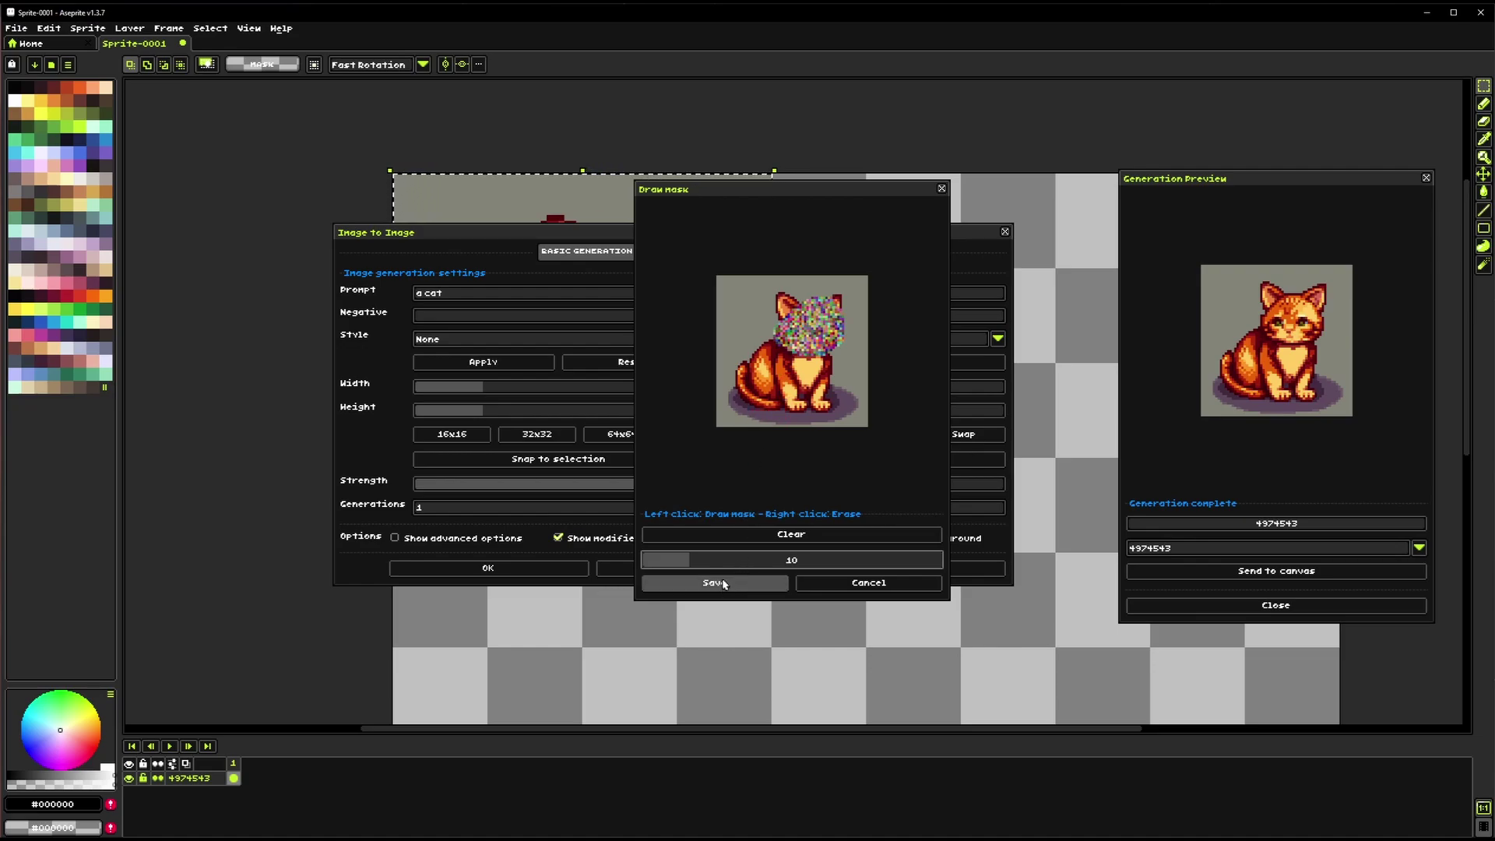
click(791, 533)
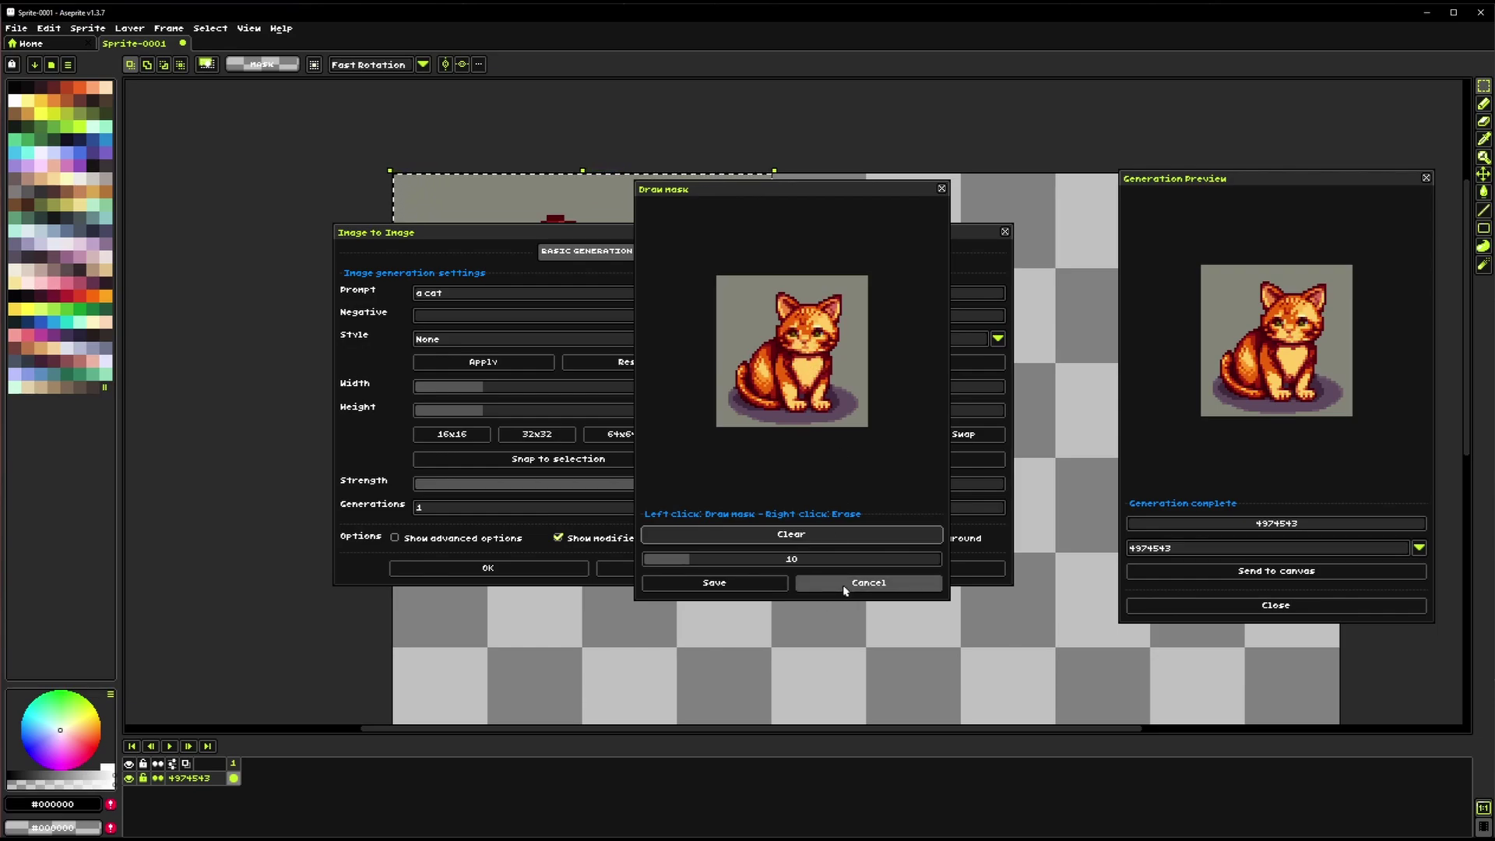
click(845, 584)
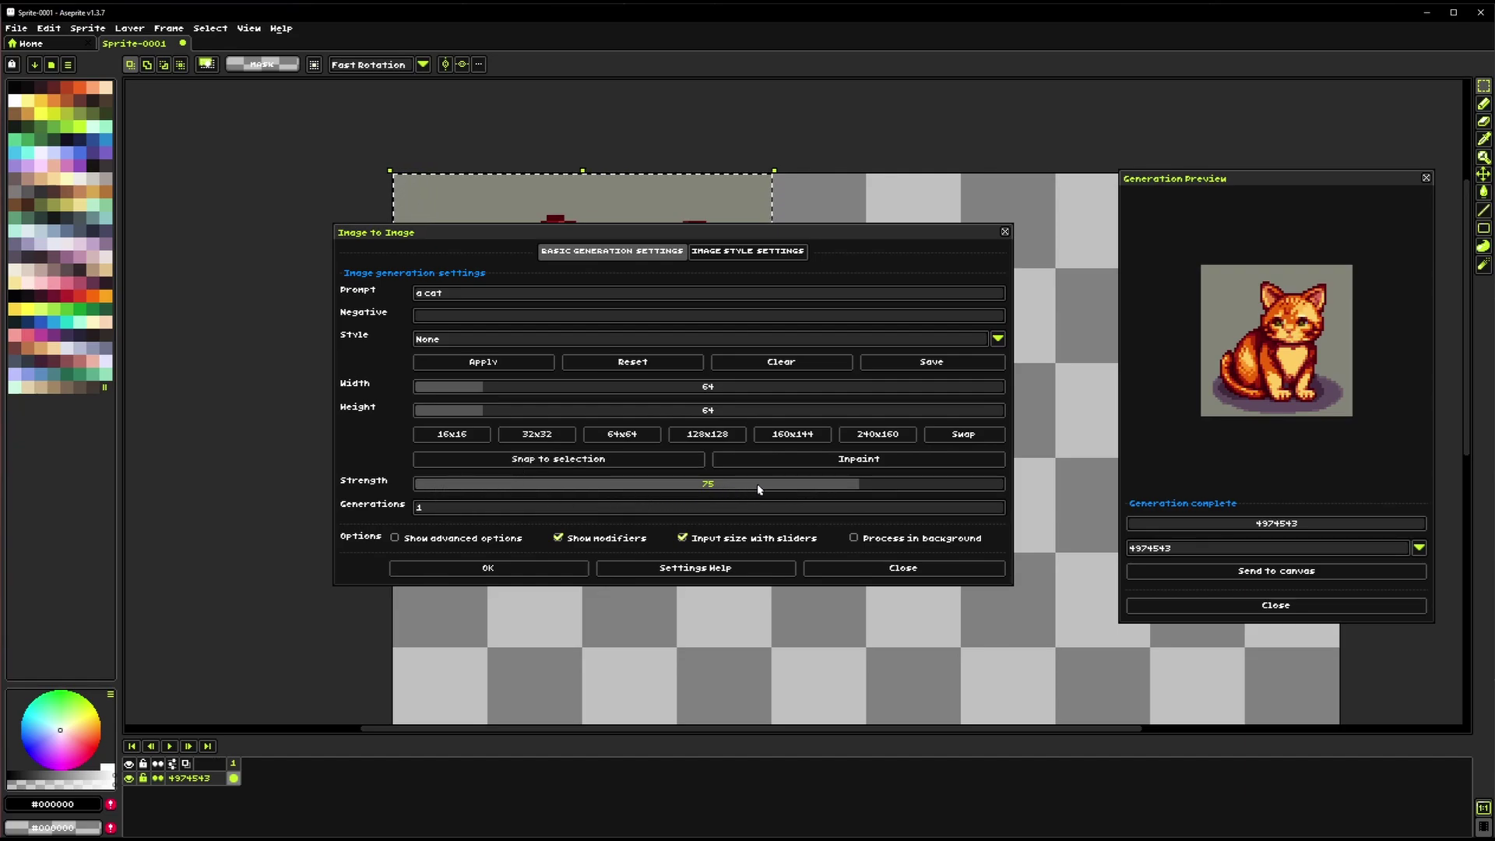
Set the Image to Image Strength to 75 and show the image style settings
mouse_move(828, 489)
mouse_down()
mouse_move(454, 487)
mouse_move(997, 492)
mouse_move(852, 484)
mouse_up()
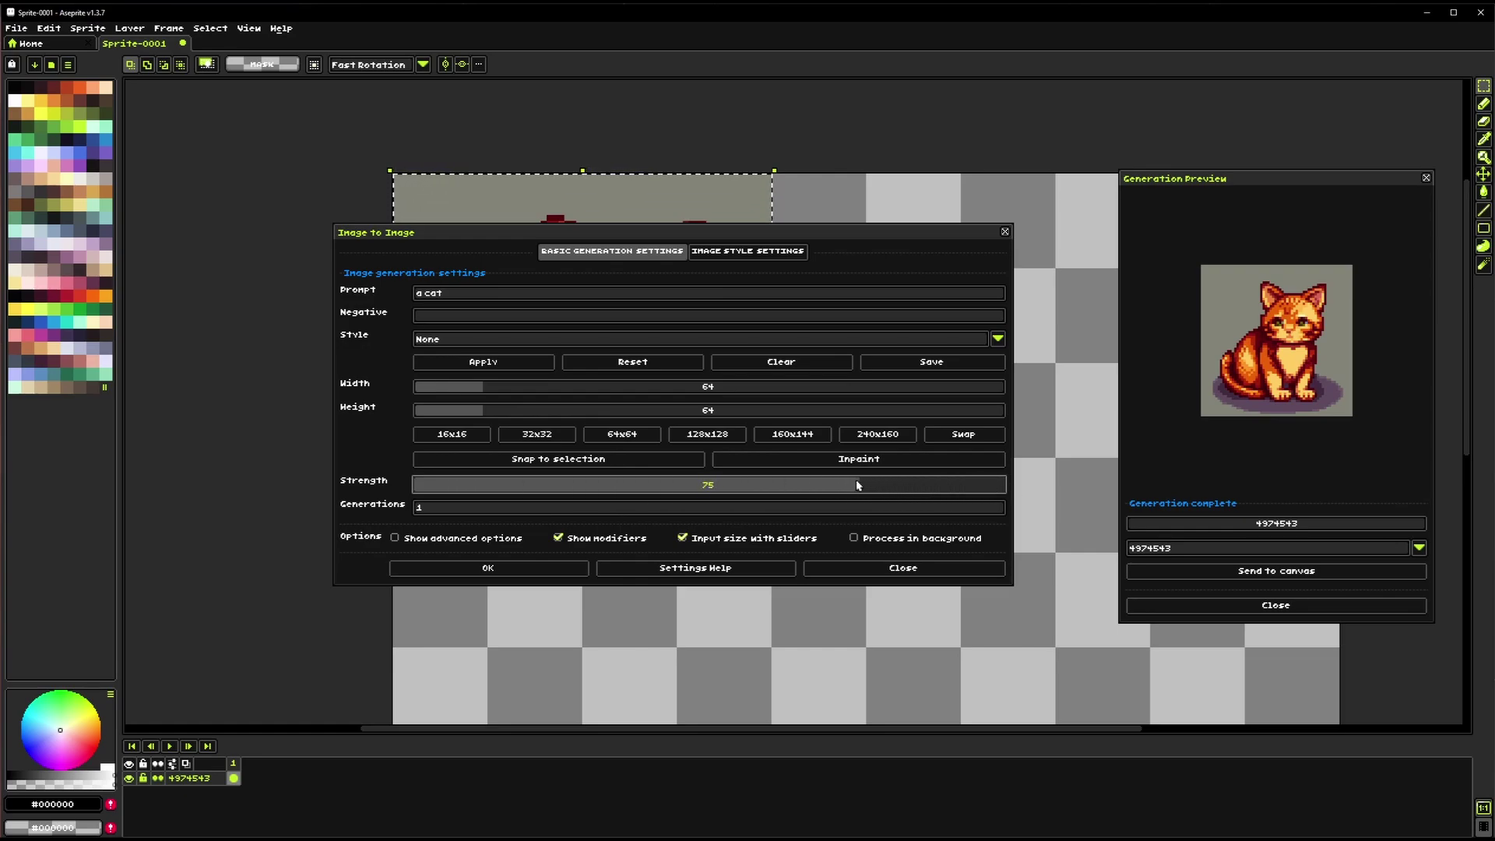
click(732, 251)
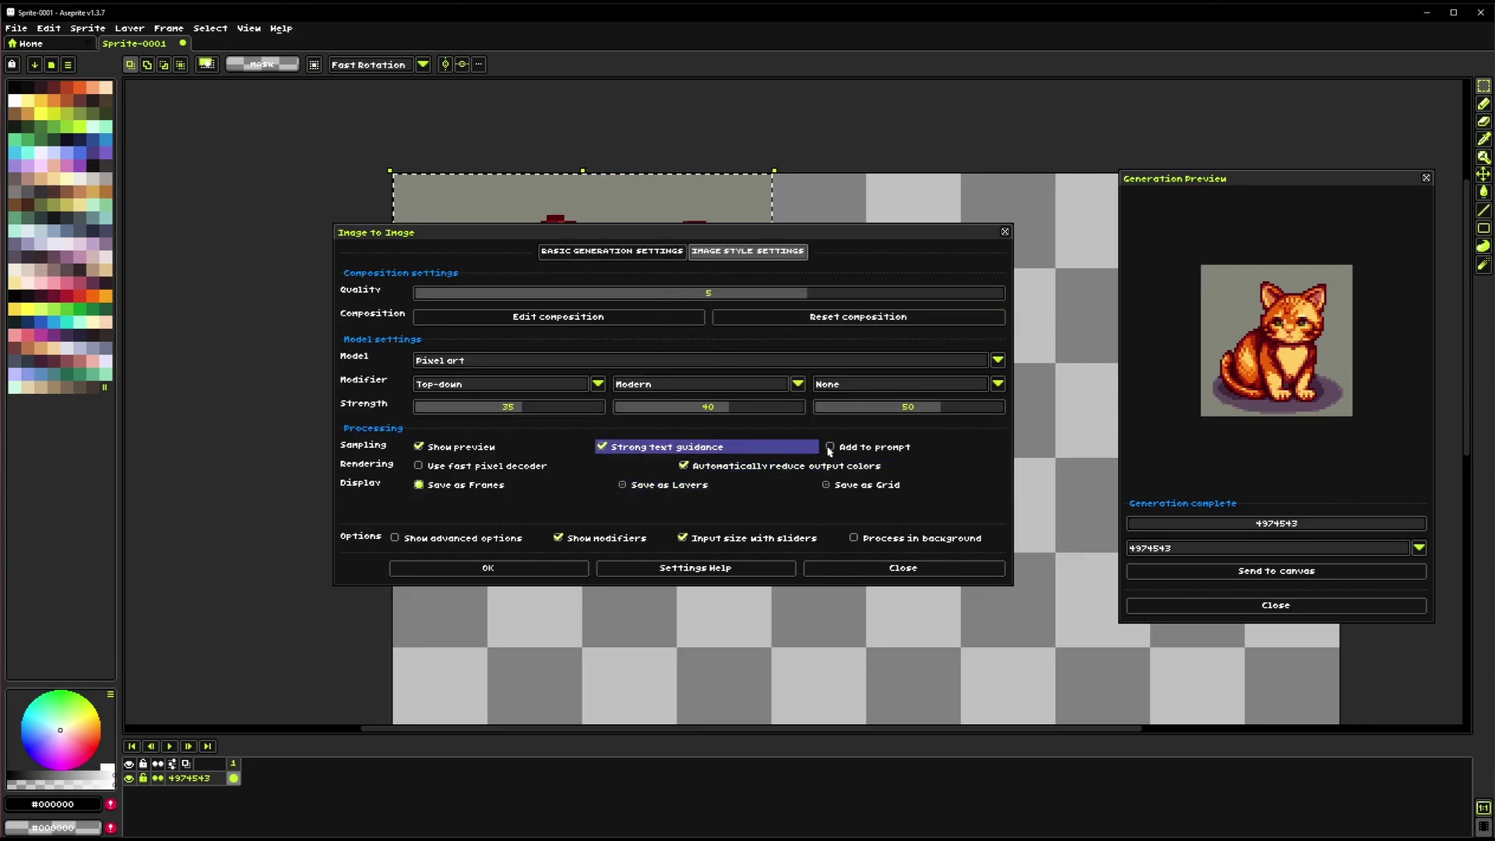
Return to the basic generation settings and generate an Image to Image variation of the selected cat
click(656, 252)
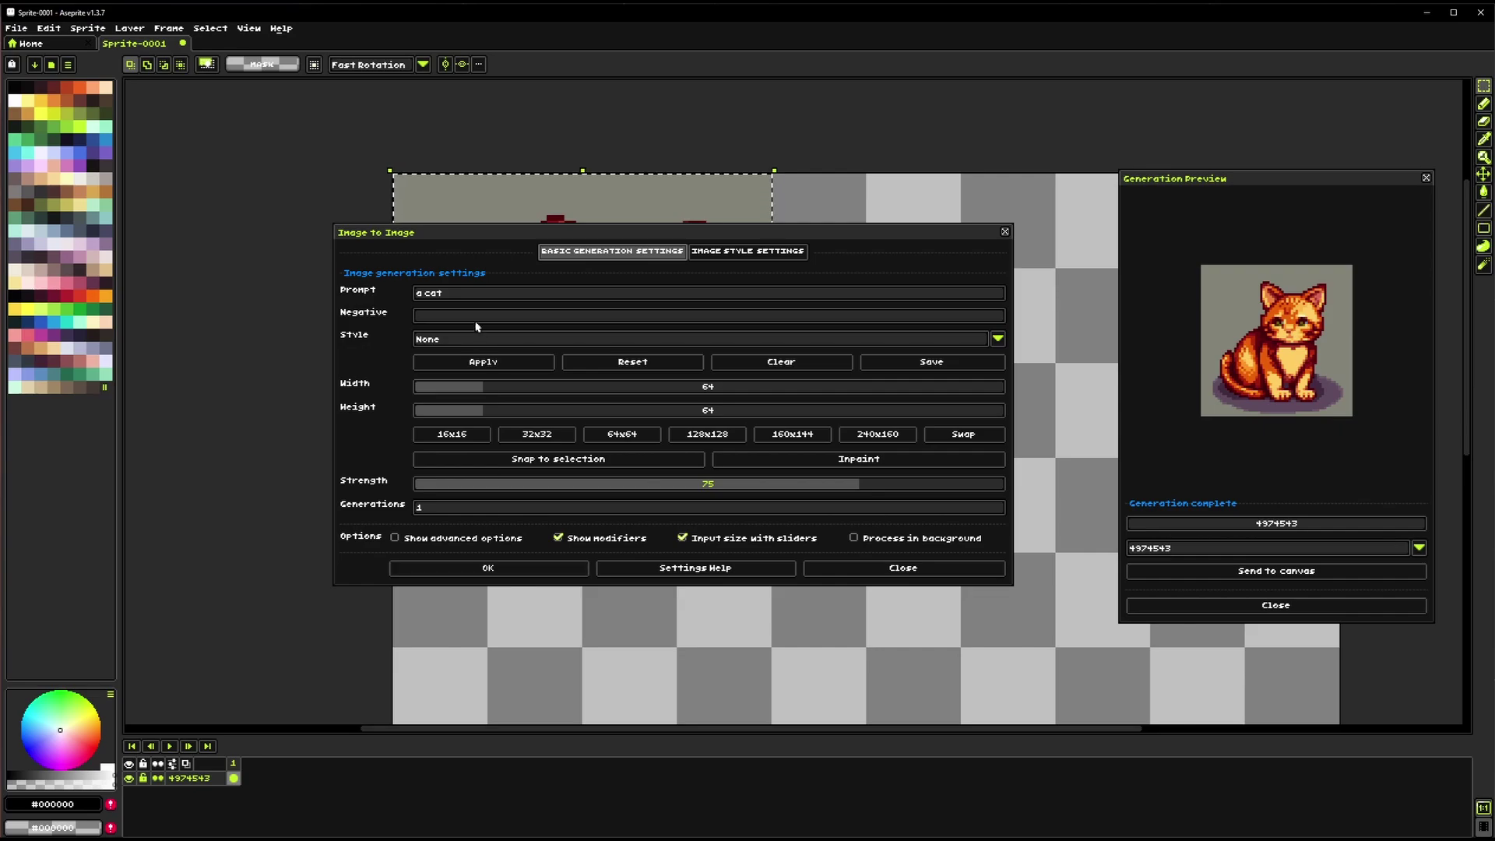
click(484, 569)
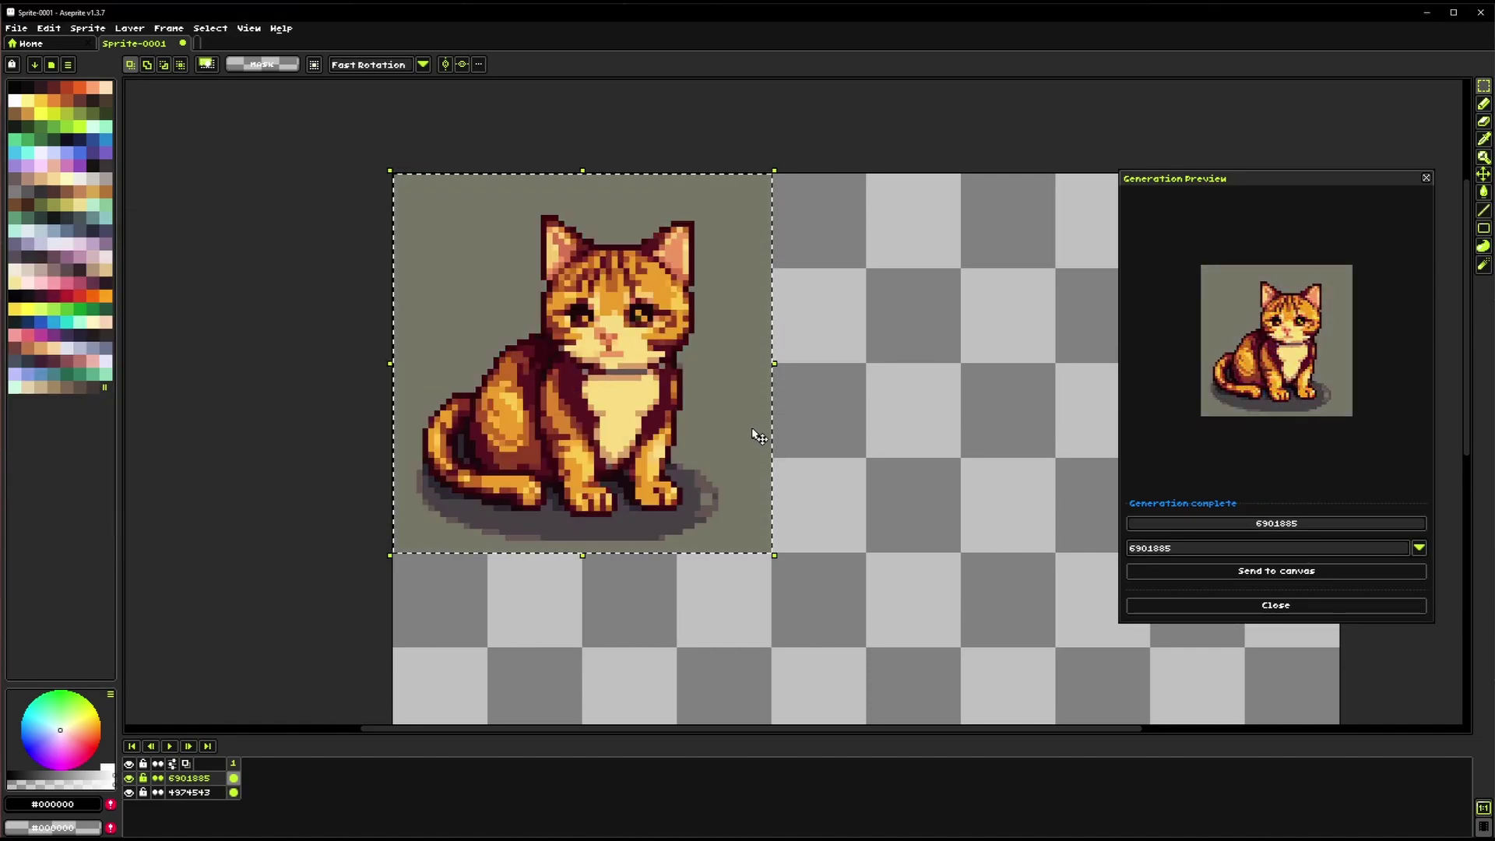
Toggle the new cat layer's visibility repeatedly to compare the variation with the original cat
click(130, 778)
click(130, 778)
click(130, 778)
click(130, 779)
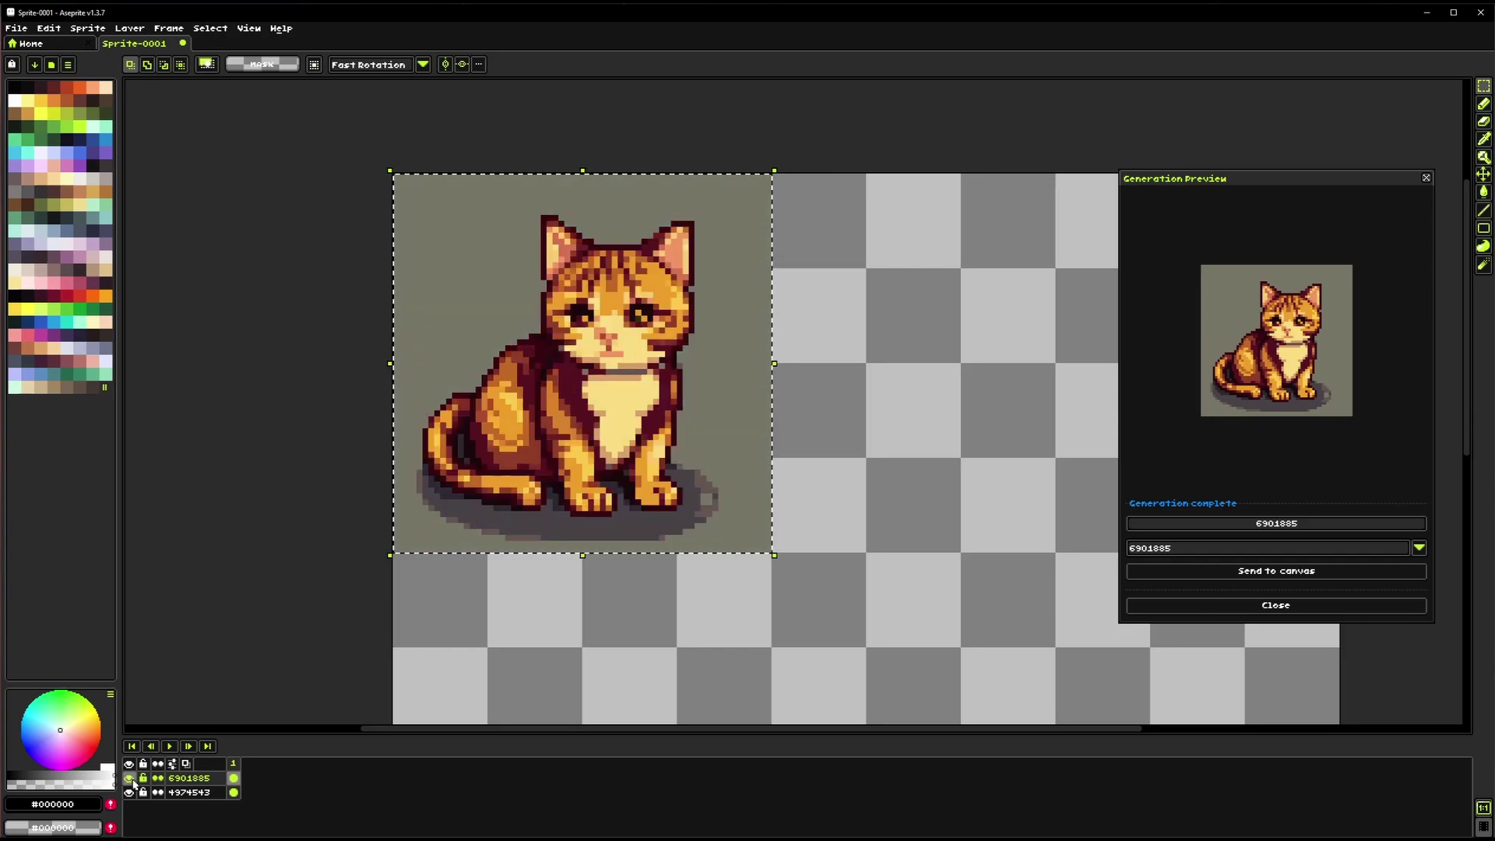
click(130, 779)
click(130, 778)
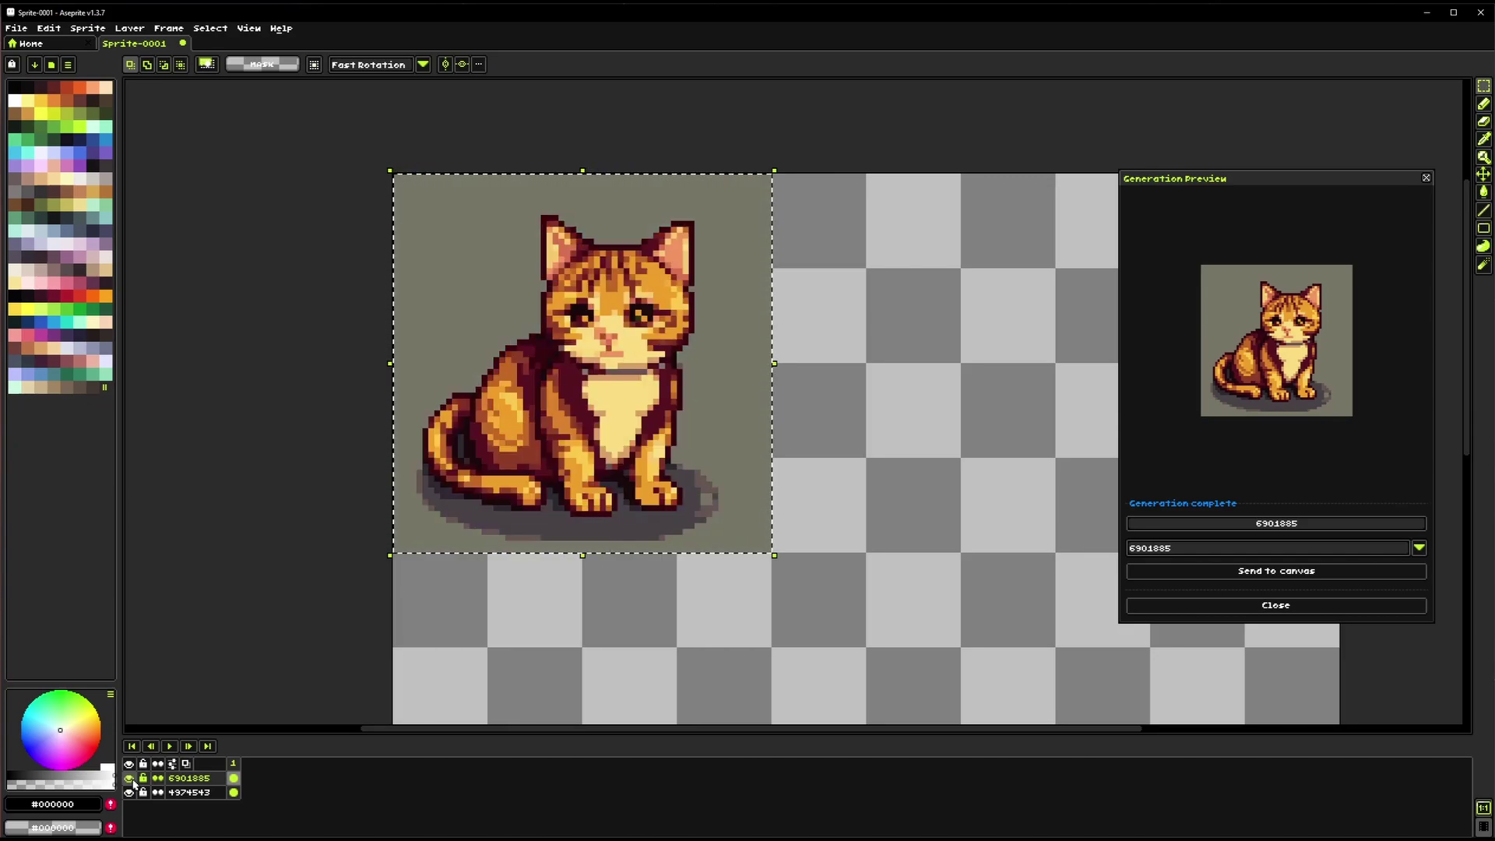
click(130, 778)
click(131, 778)
click(131, 778)
click(131, 779)
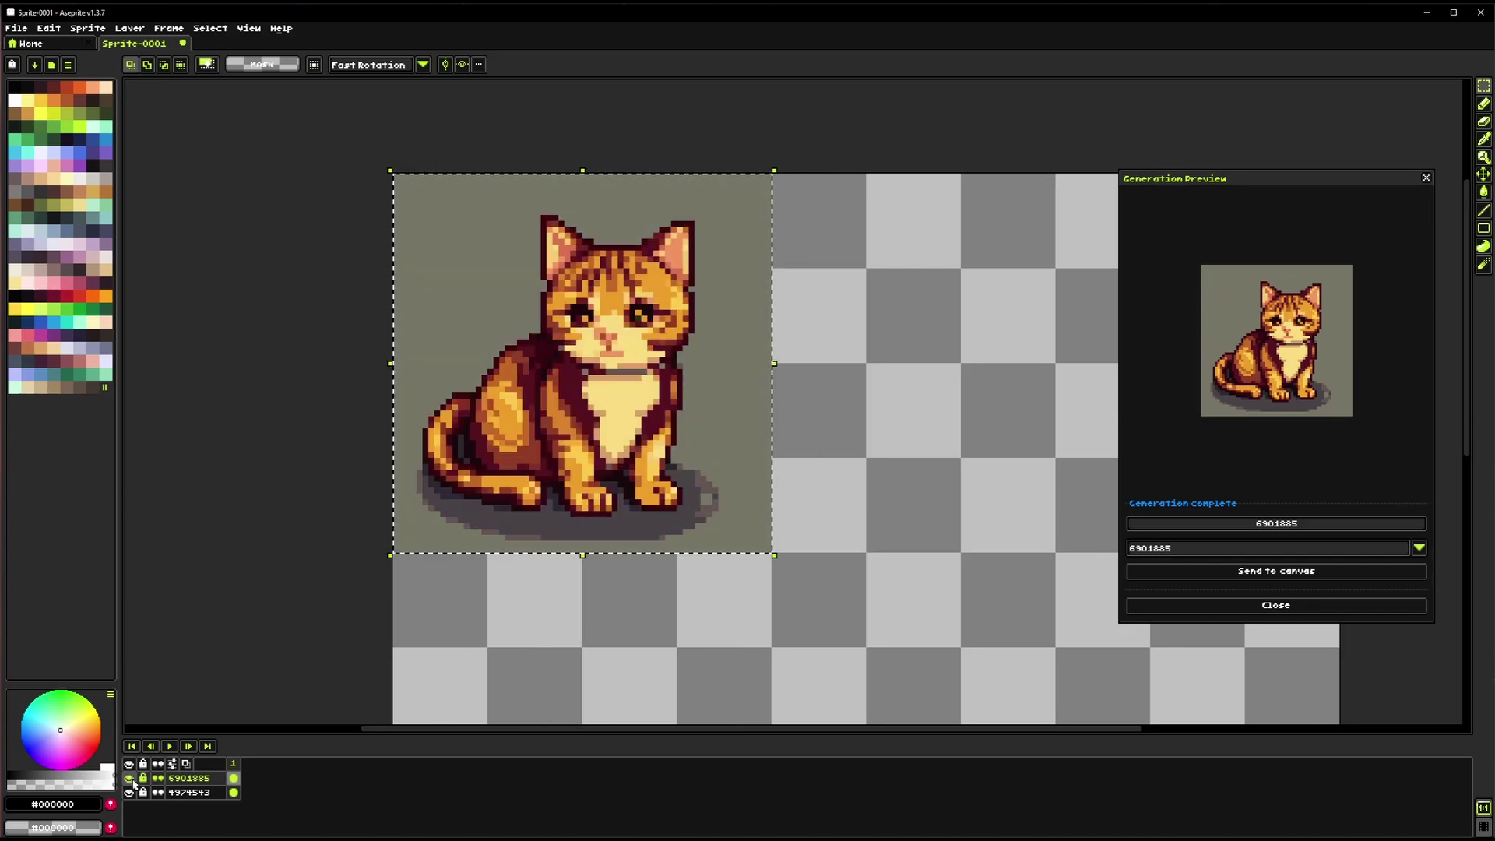
click(131, 778)
click(130, 779)
Replace the current selection with a 64×64 area of empty canvas directly beside the cat image
click(904, 603)
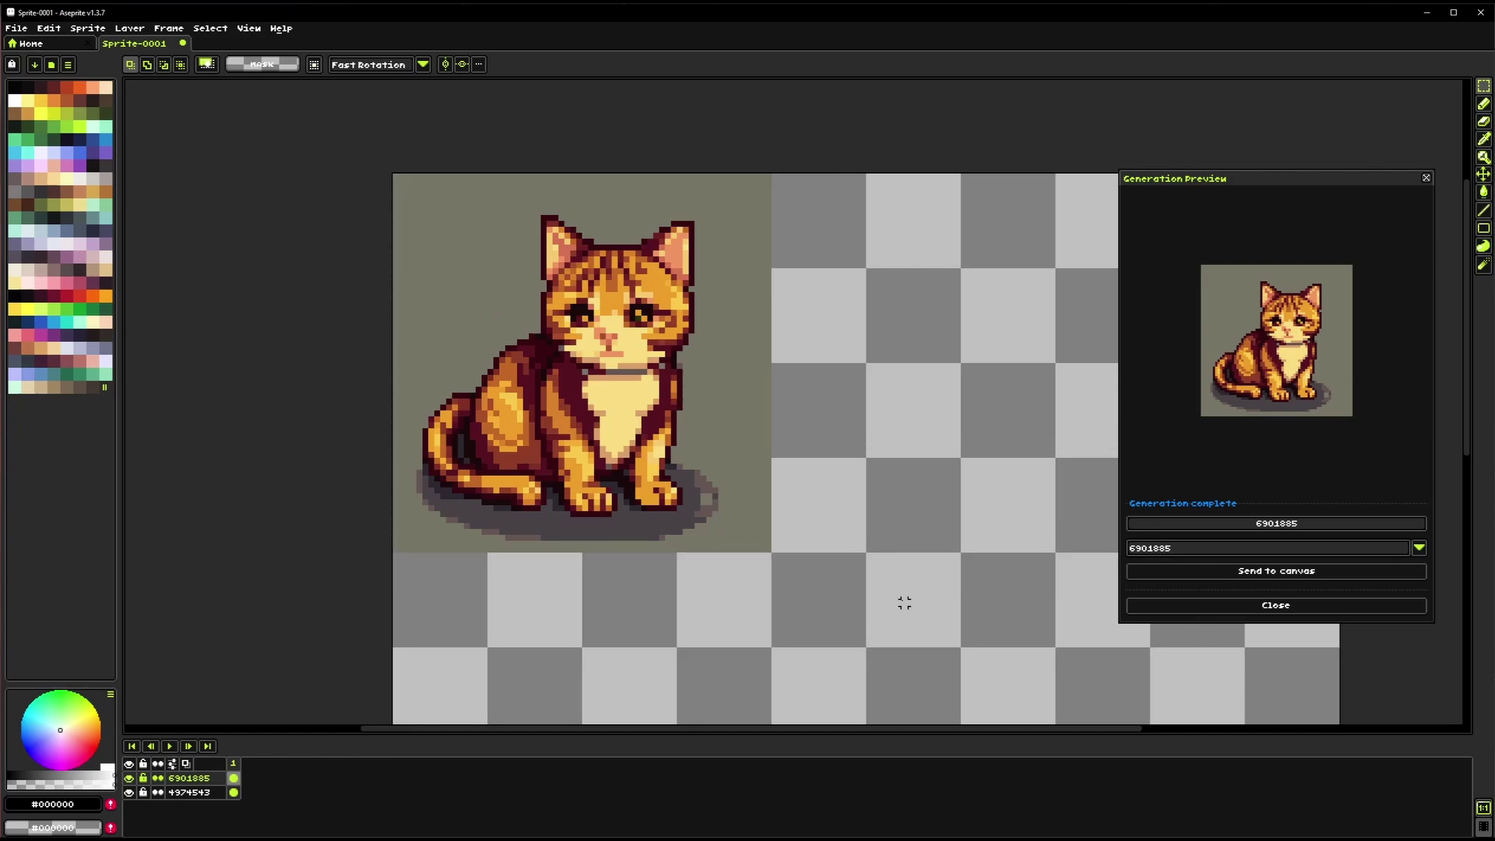
drag(904, 602, 465, 637)
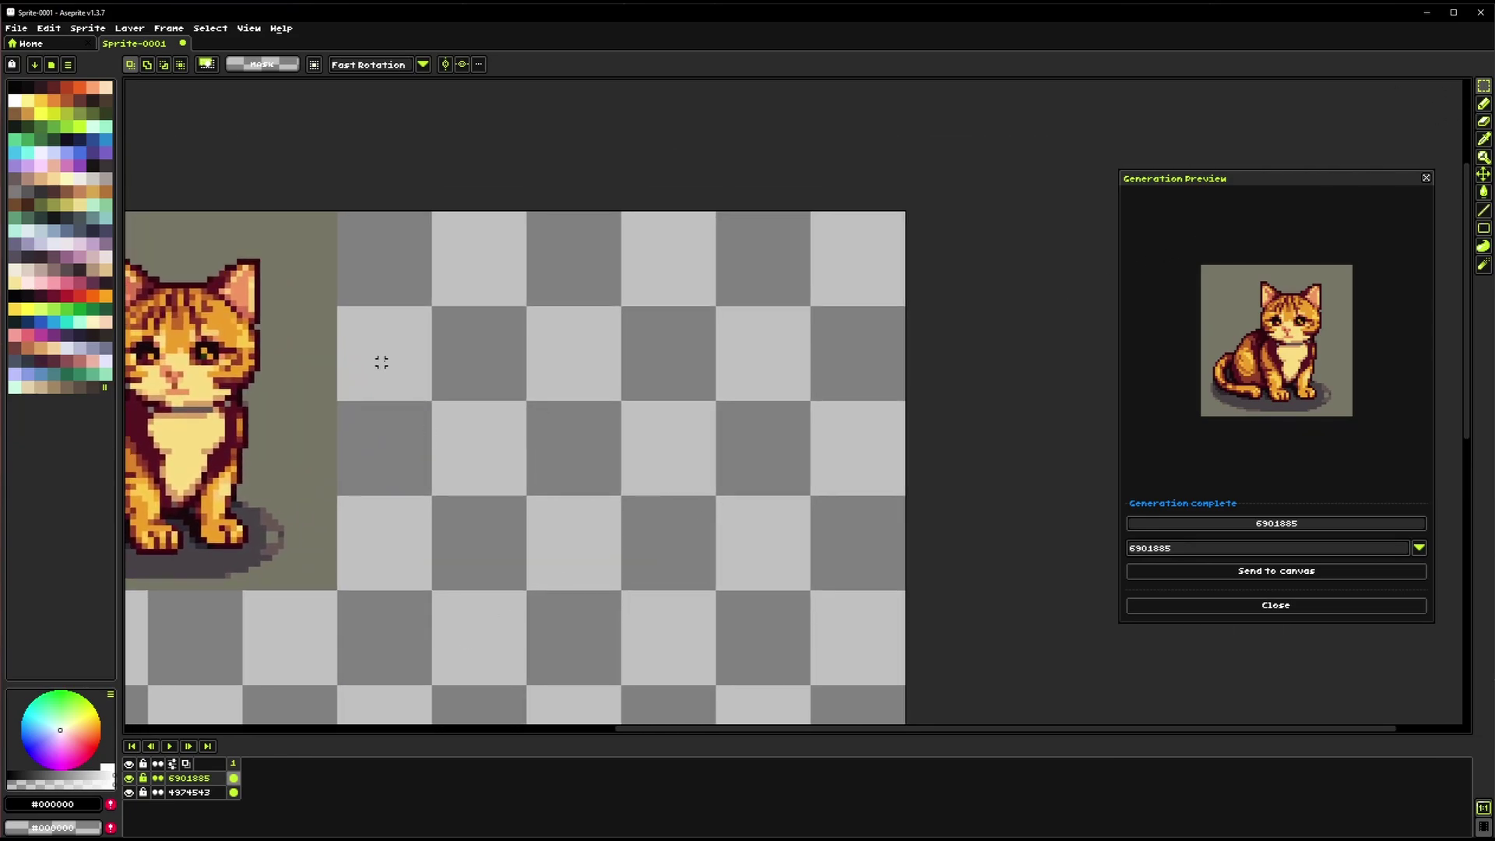
drag(381, 362, 429, 359)
drag(736, 395, 509, 416)
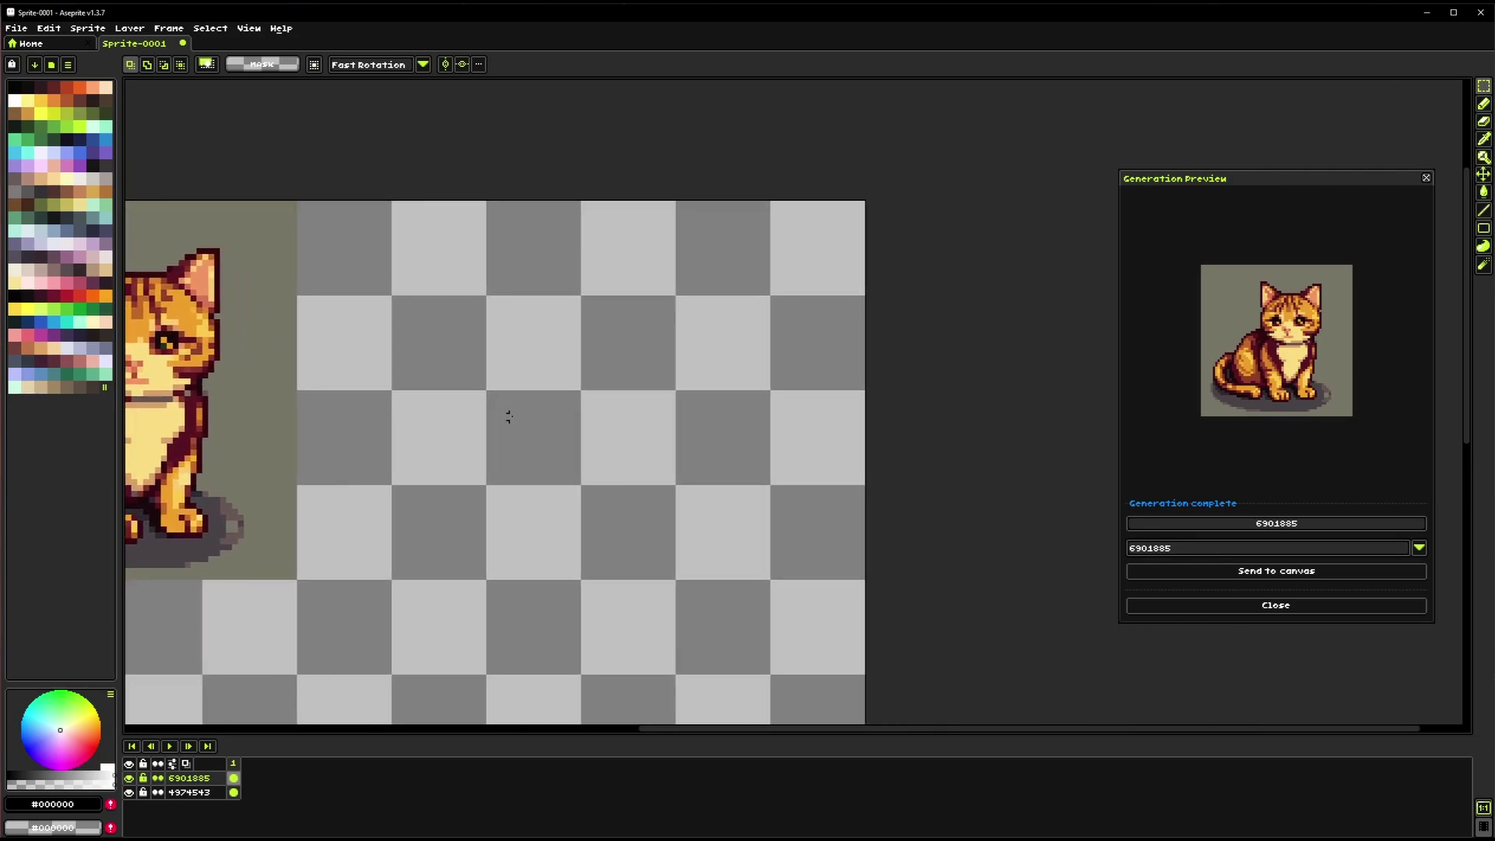
drag(351, 244, 623, 530)
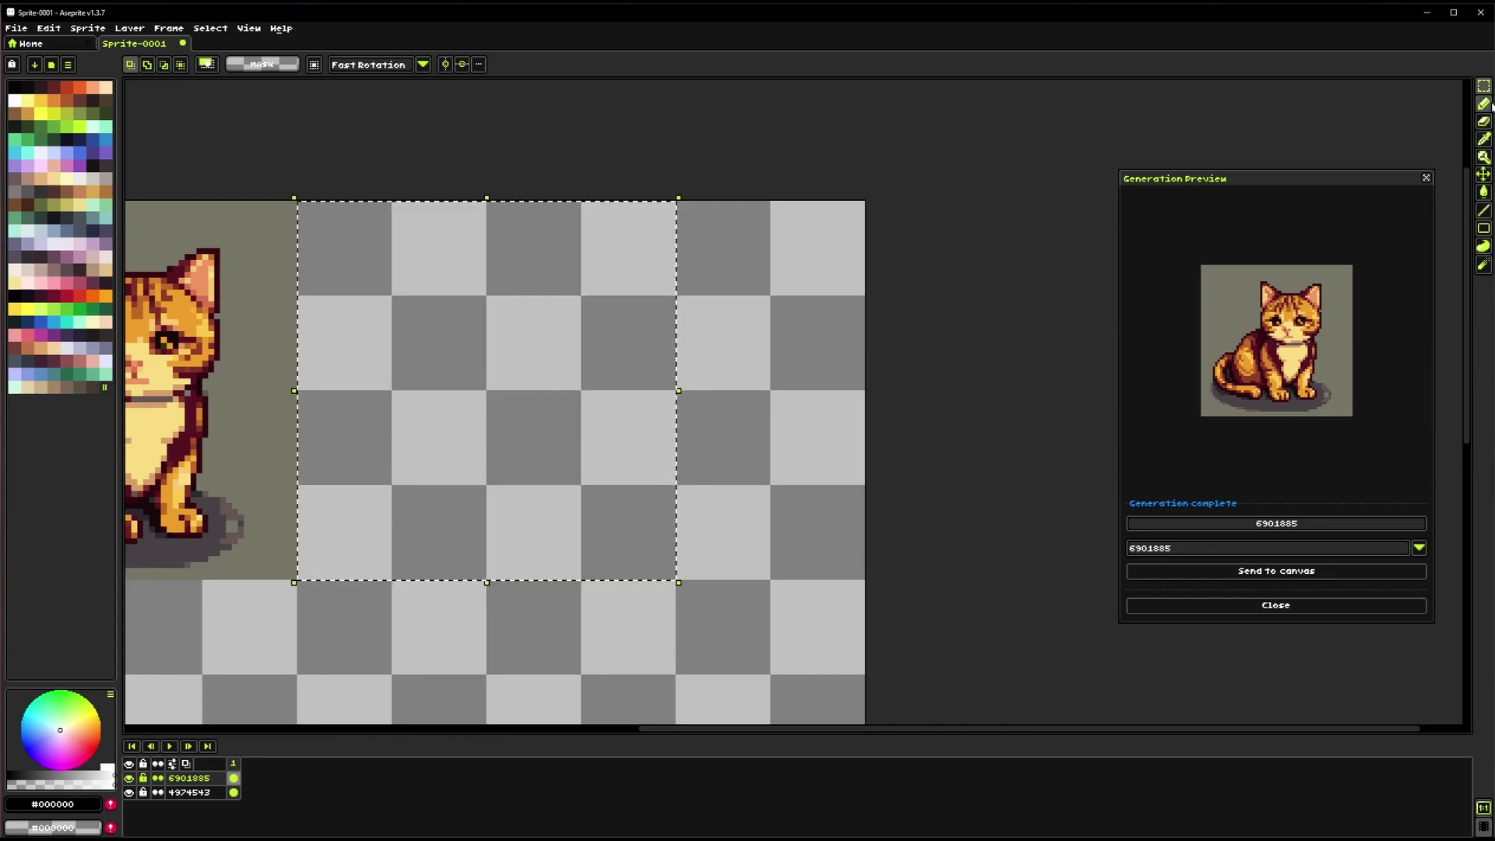
Draw two stacked filled circles in dark reddish brown inside the selection, a smaller head above a larger body
key(b)
scroll(523, 388, up, 1)
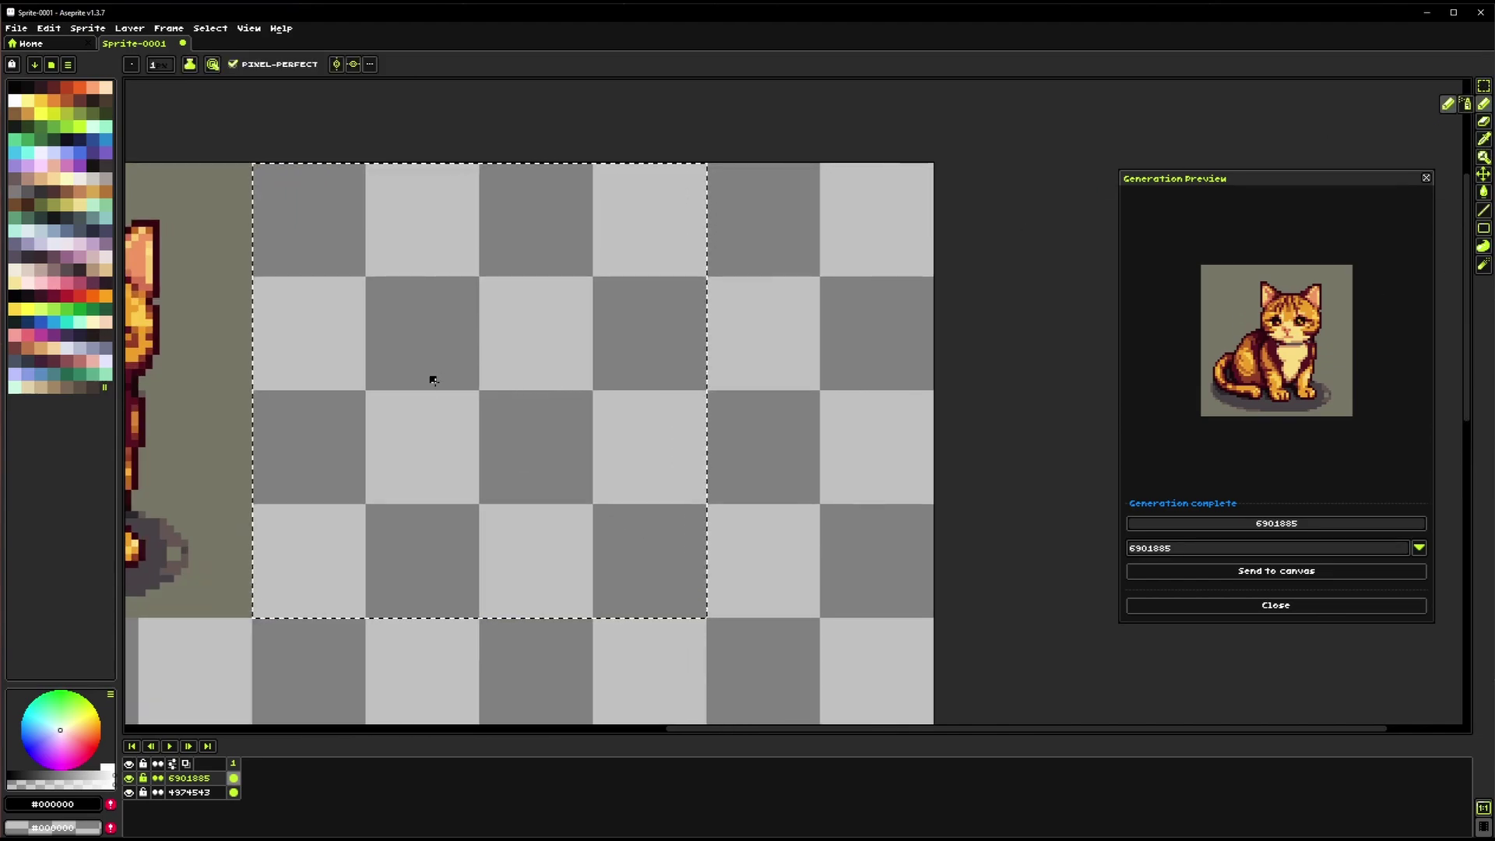
click(1481, 230)
click(1481, 230)
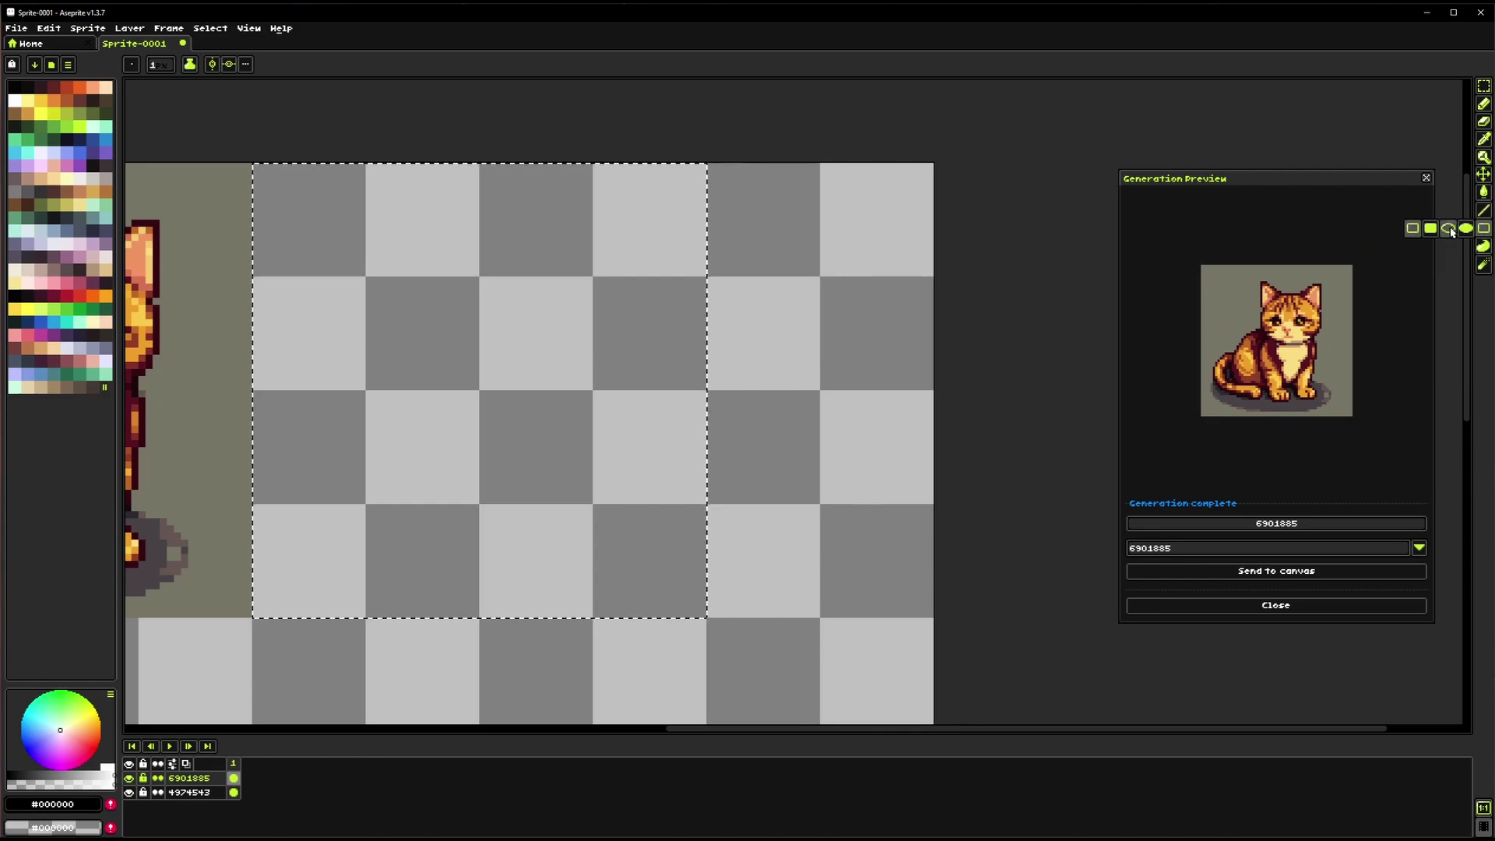
click(1456, 228)
click(83, 100)
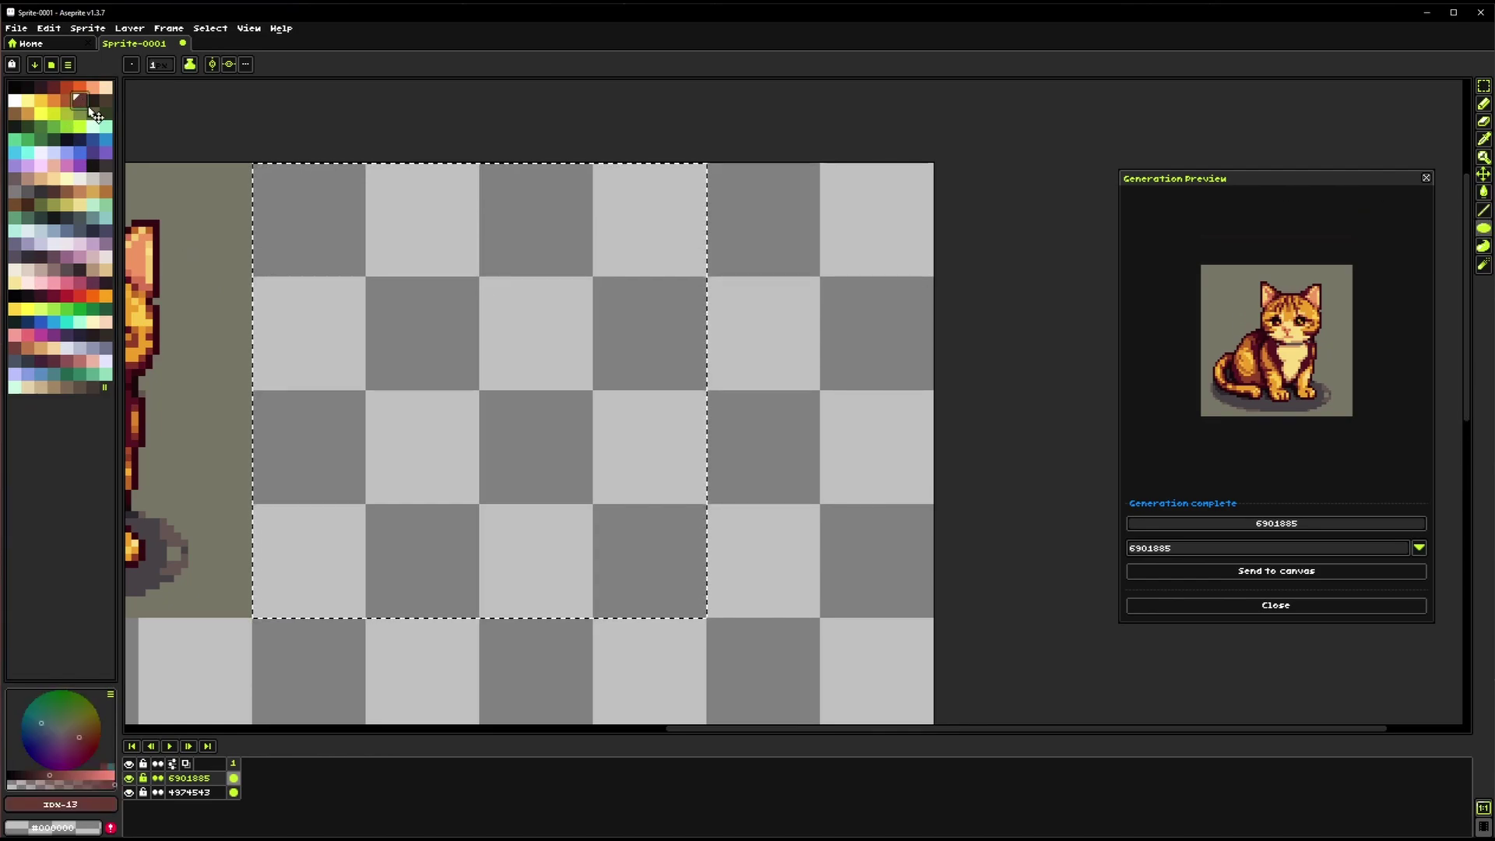
drag(515, 402, 562, 417)
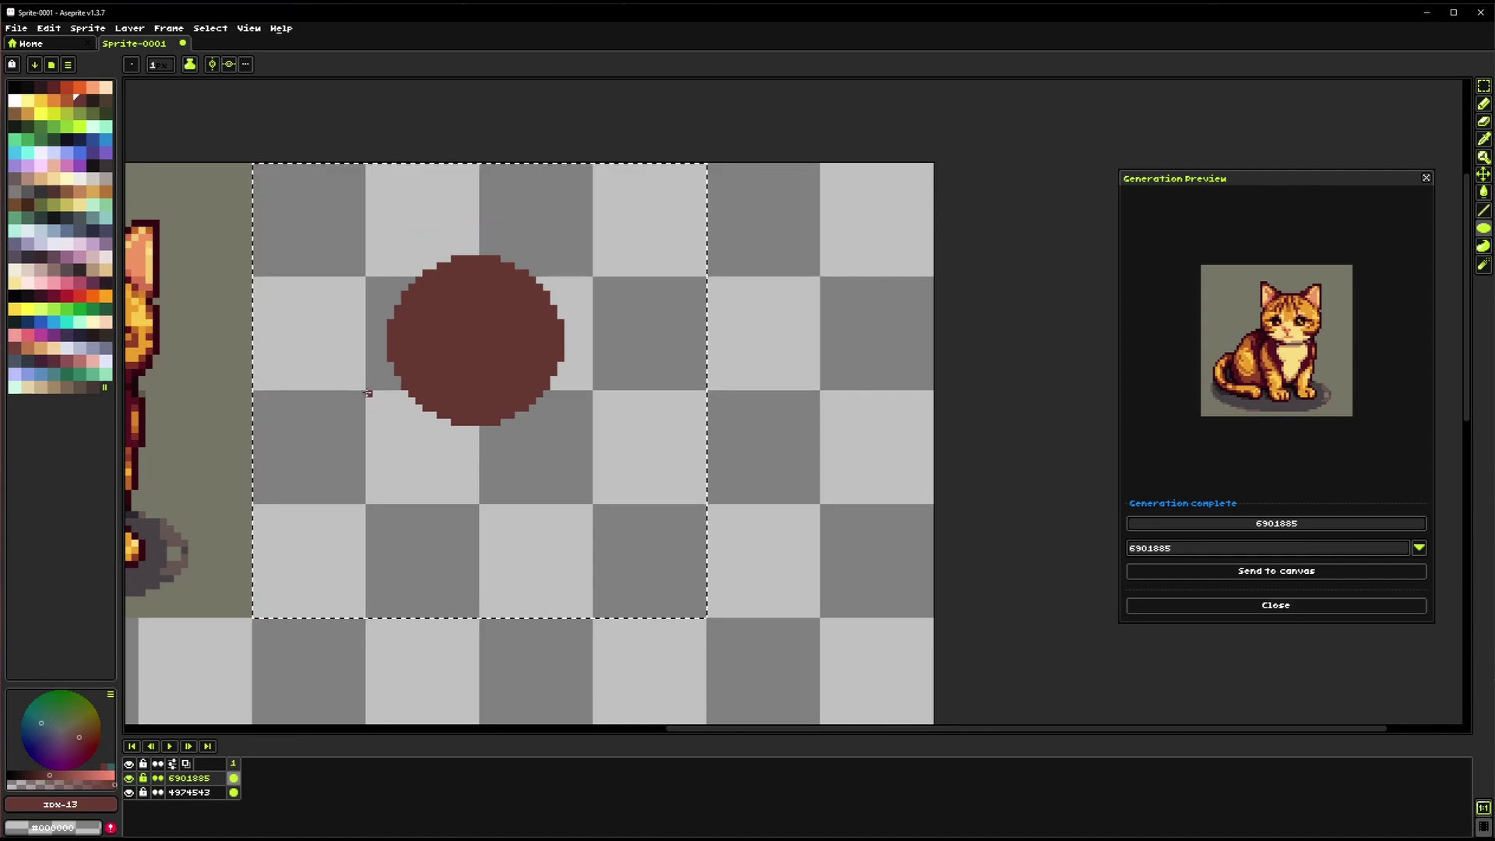
mouse_move(364, 396)
mouse_down()
mouse_move(587, 567)
mouse_move(589, 601)
mouse_up()
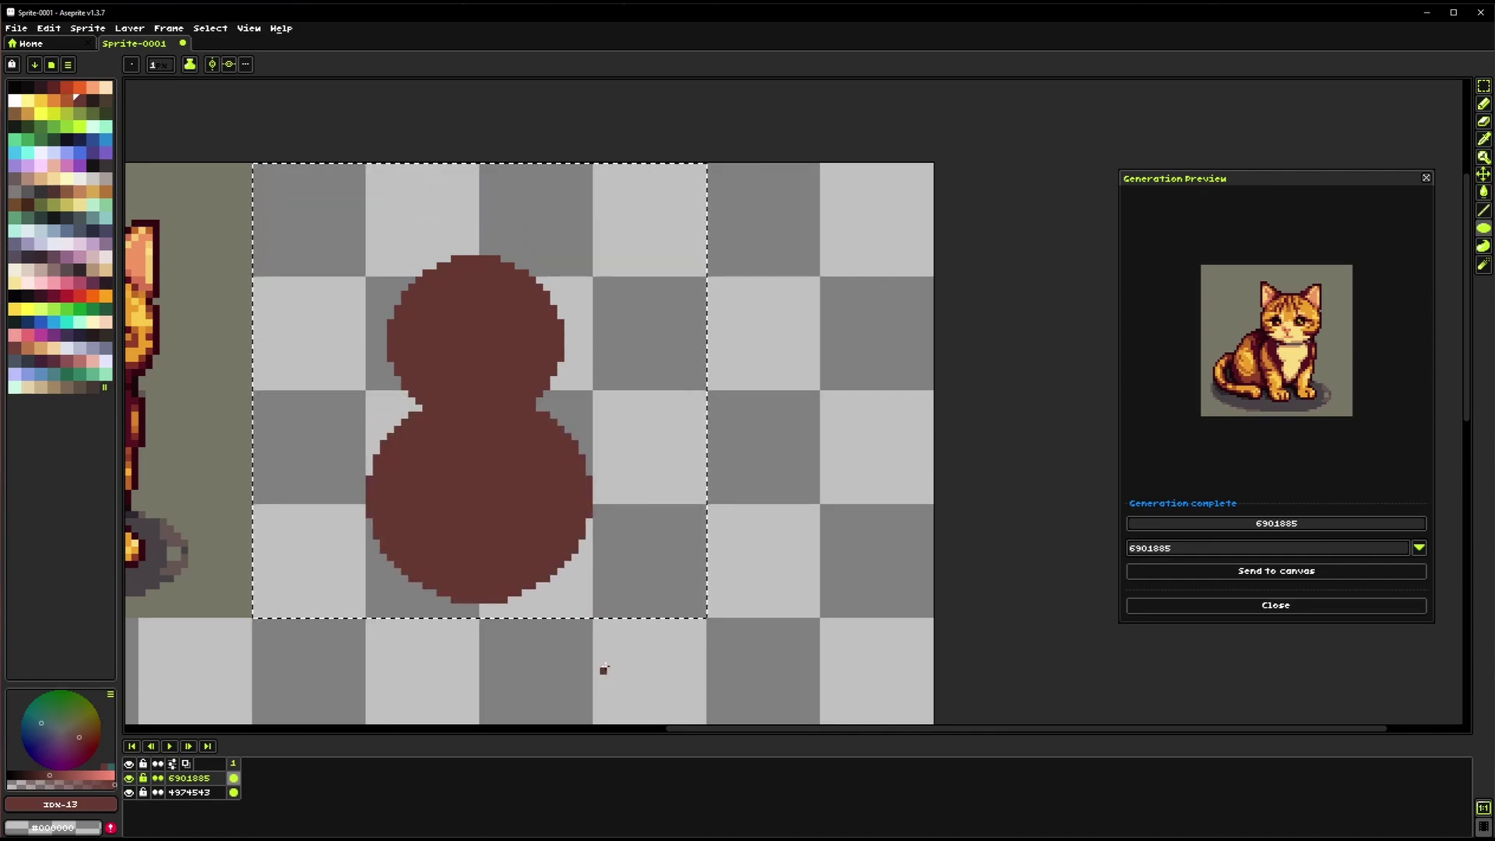
Add two small filled yellow ellipses as eyes on the figure's head and return to the selection tool
click(40, 113)
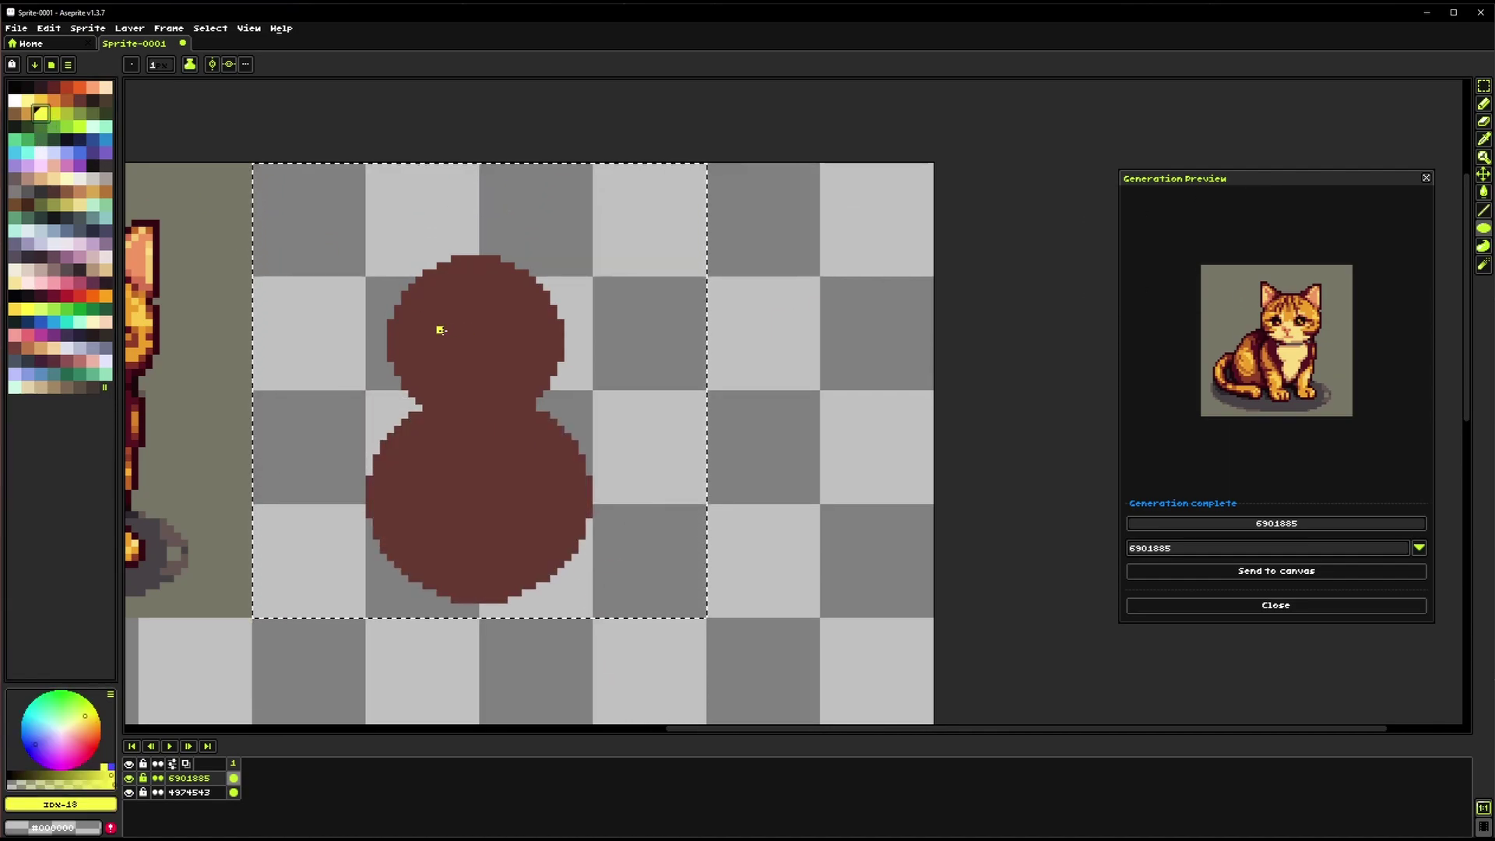
mouse_move(424, 321)
mouse_down()
mouse_move(452, 353)
mouse_move(499, 331)
mouse_move(521, 355)
mouse_up()
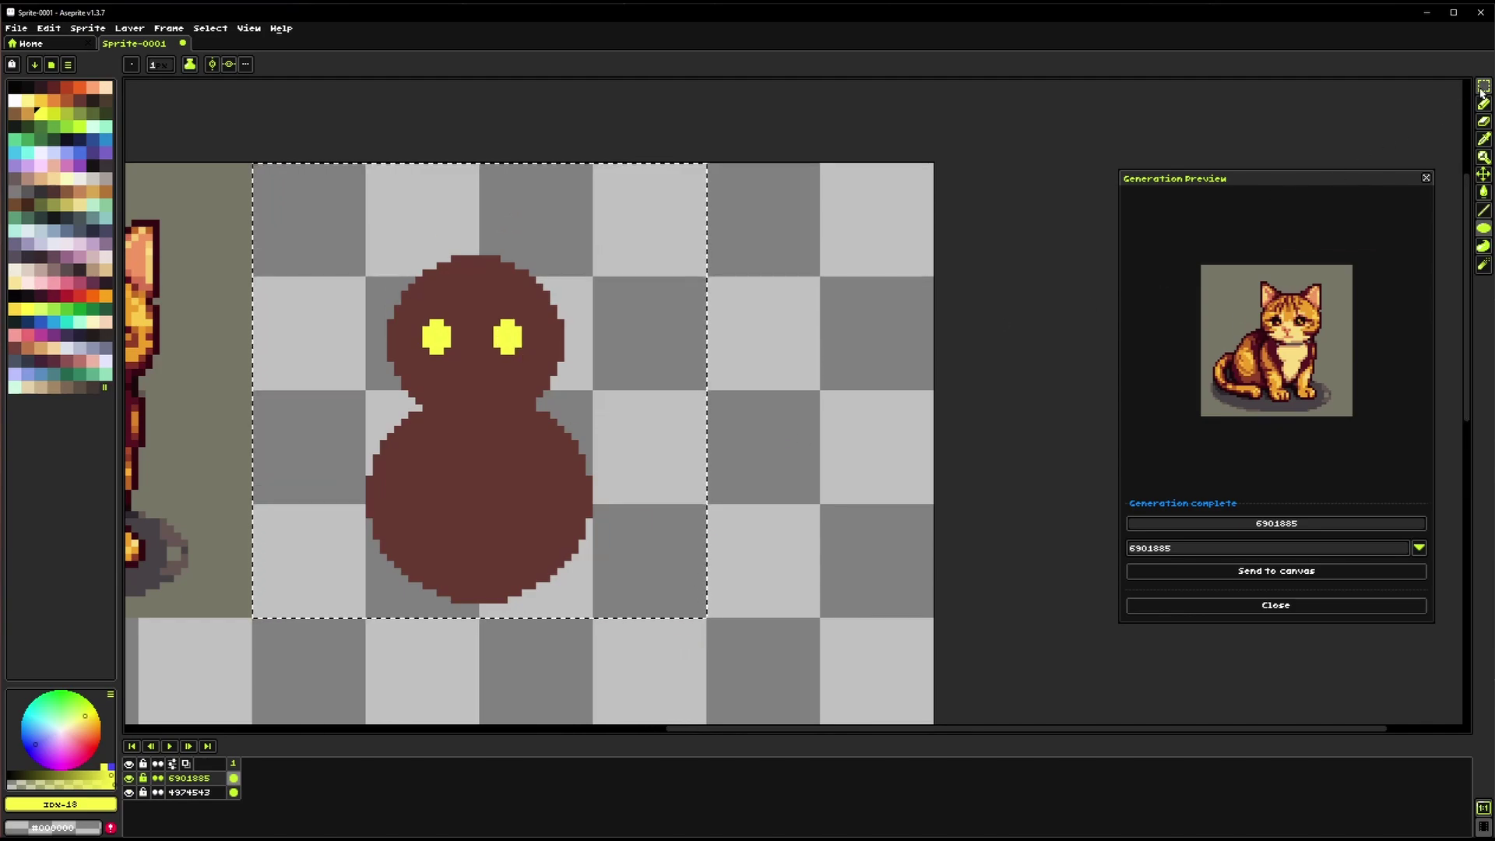
key(ctrl+t)
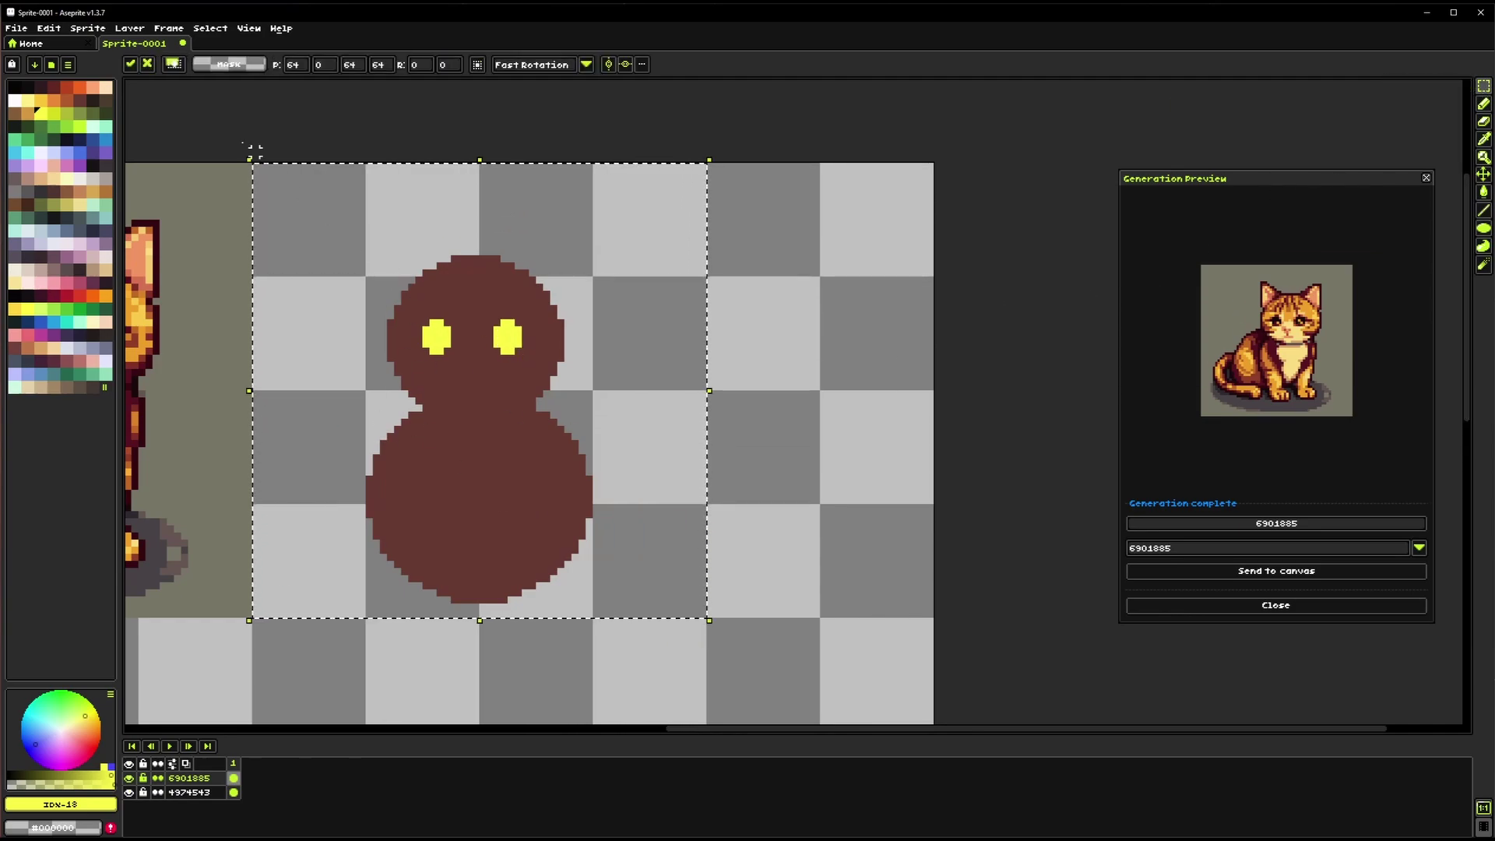
Open Image to Image for the selected figure and change the prompt to "an owl"
click(88, 28)
click(140, 78)
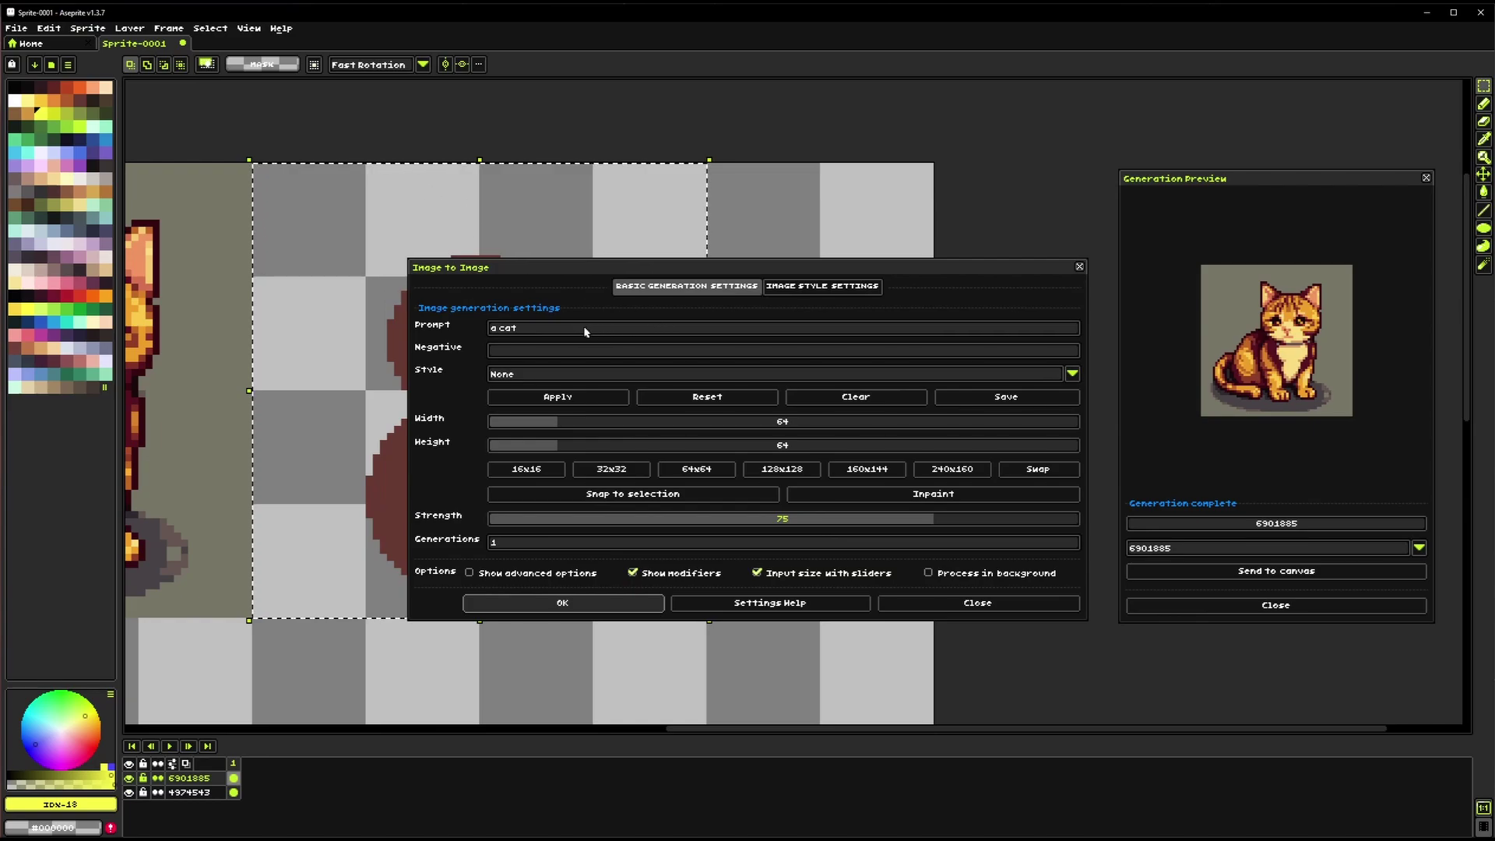
click(502, 329)
key(ctrl+a)
text(a n owl)
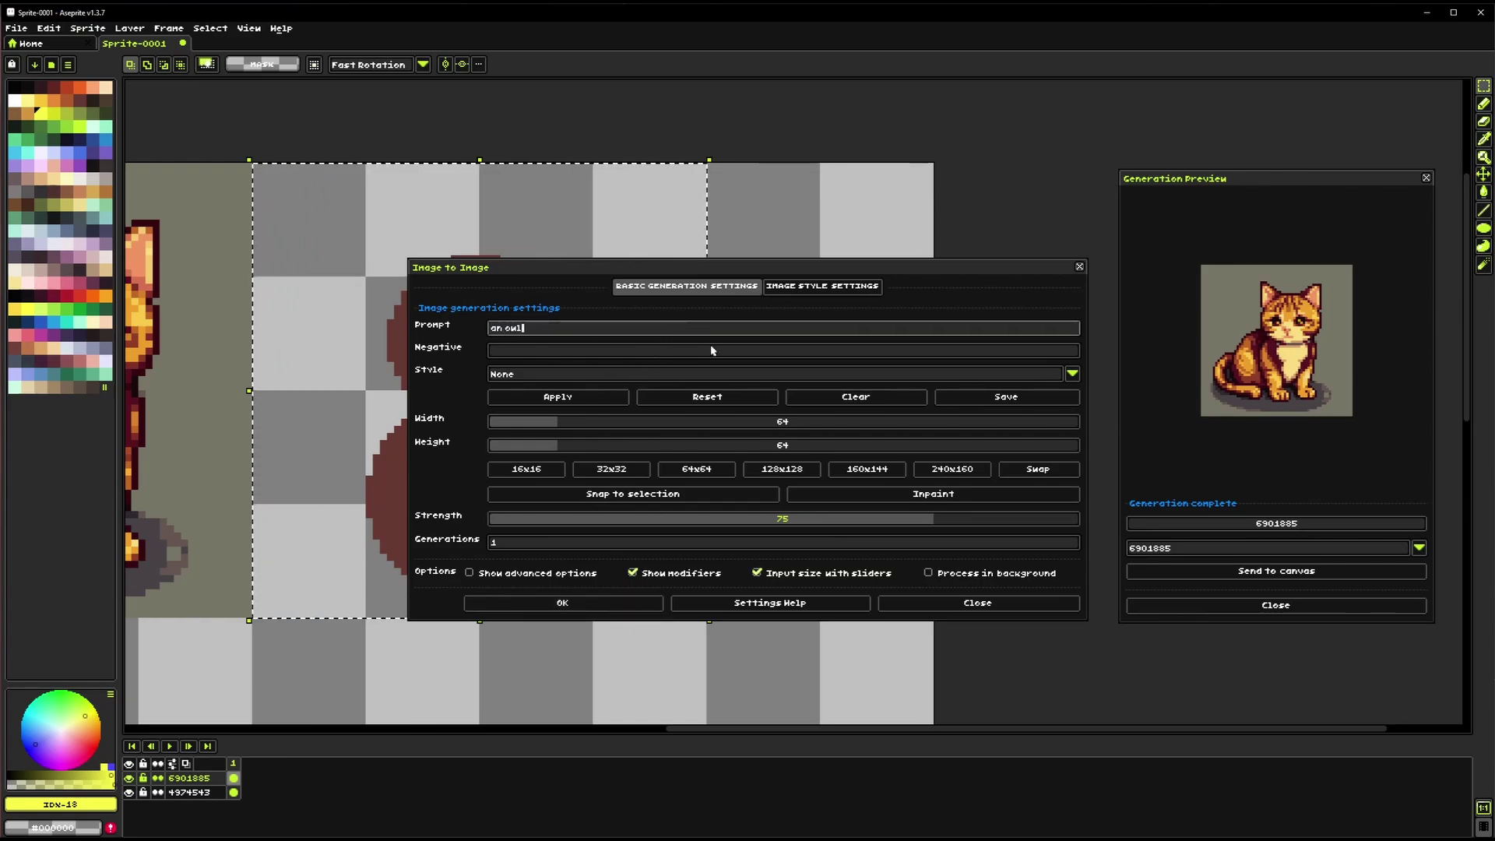
Set the Image to Image strength to 85 and generate the owl from the rough figure
click(957, 519)
click(963, 522)
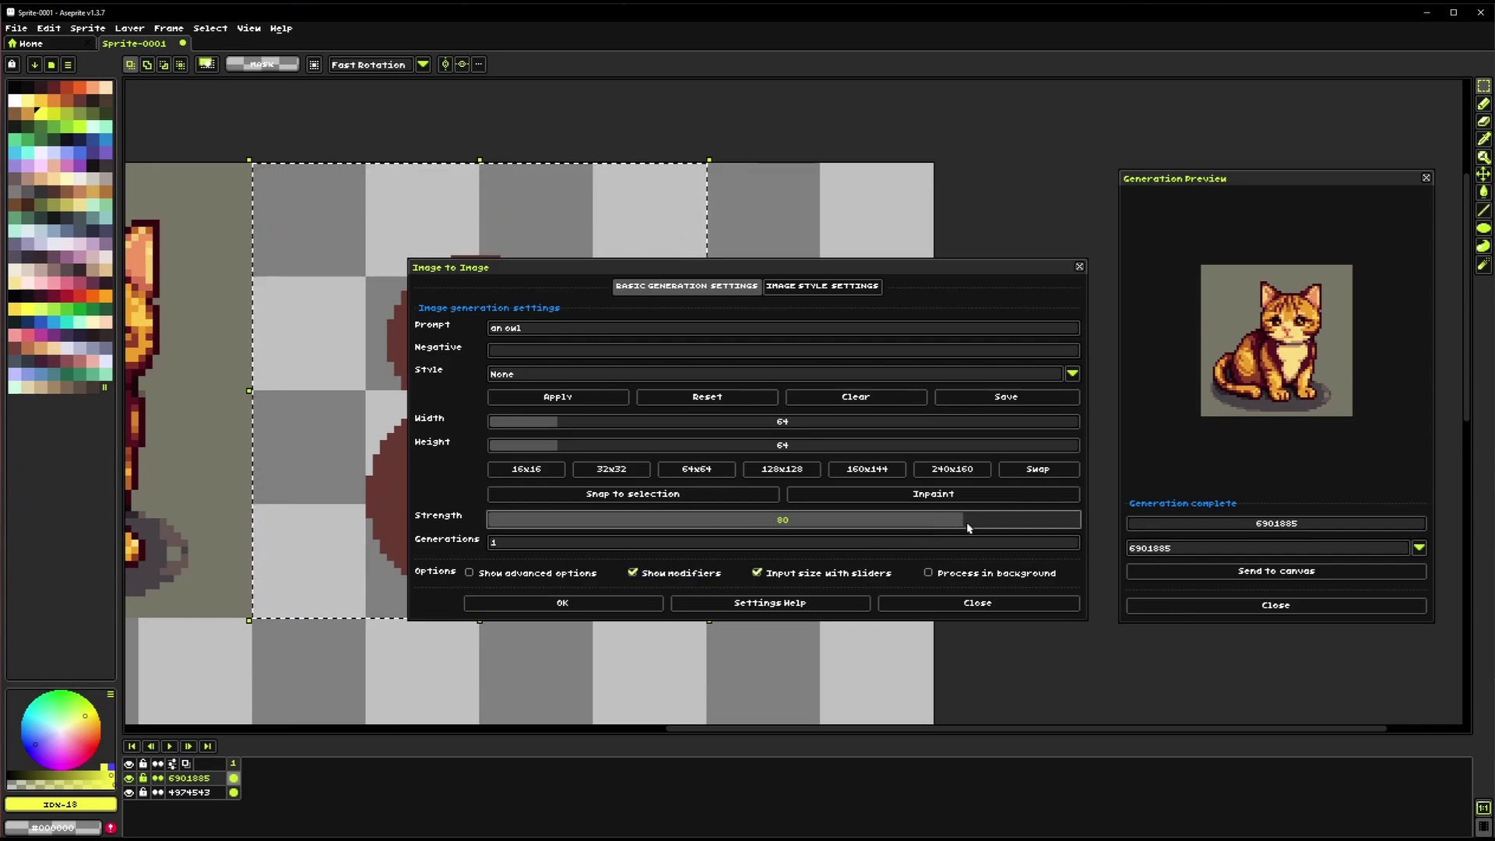
click(991, 520)
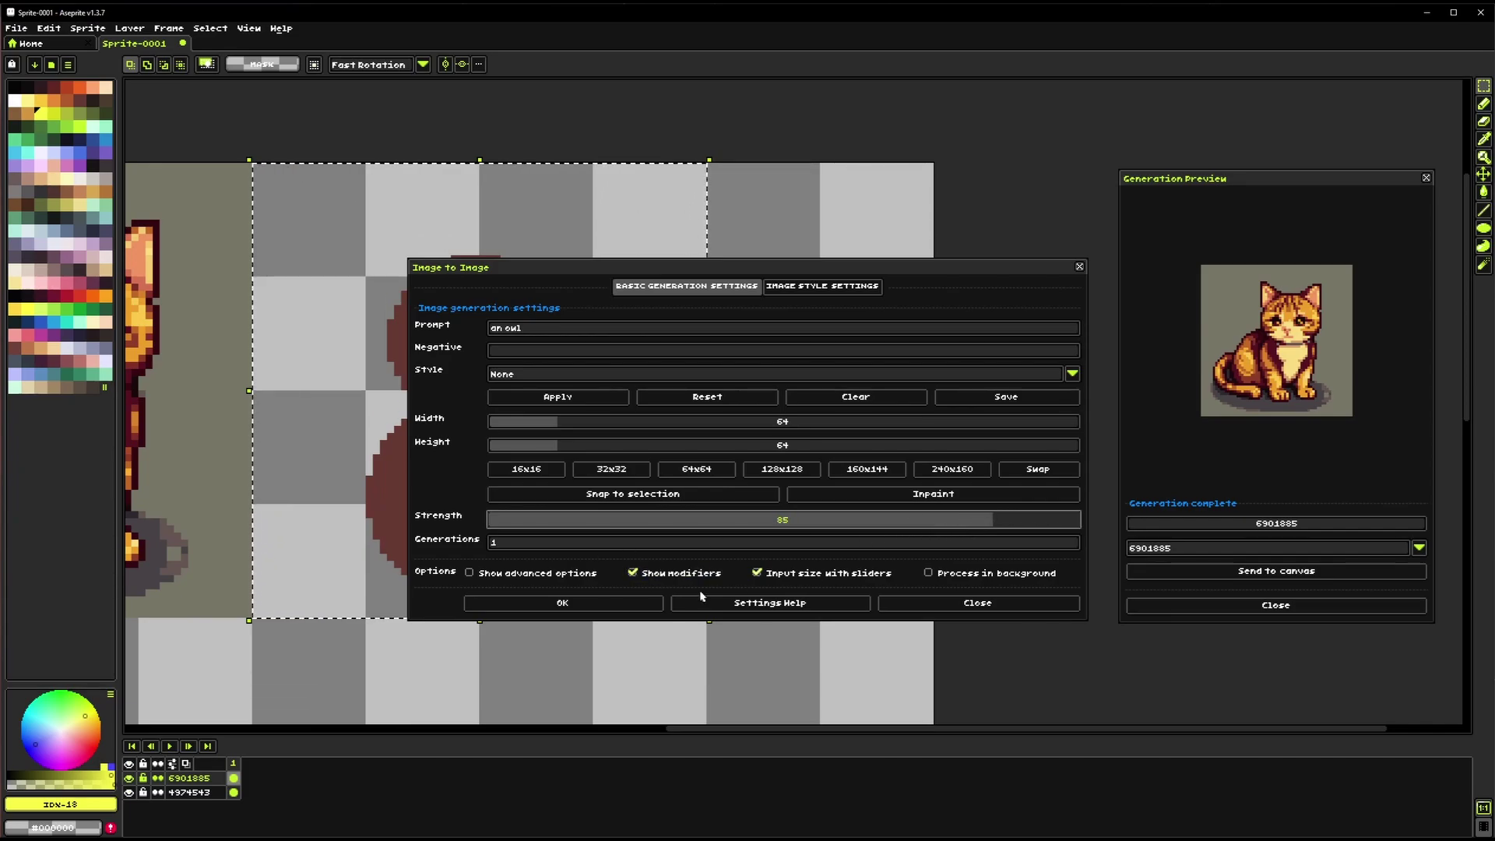
click(565, 602)
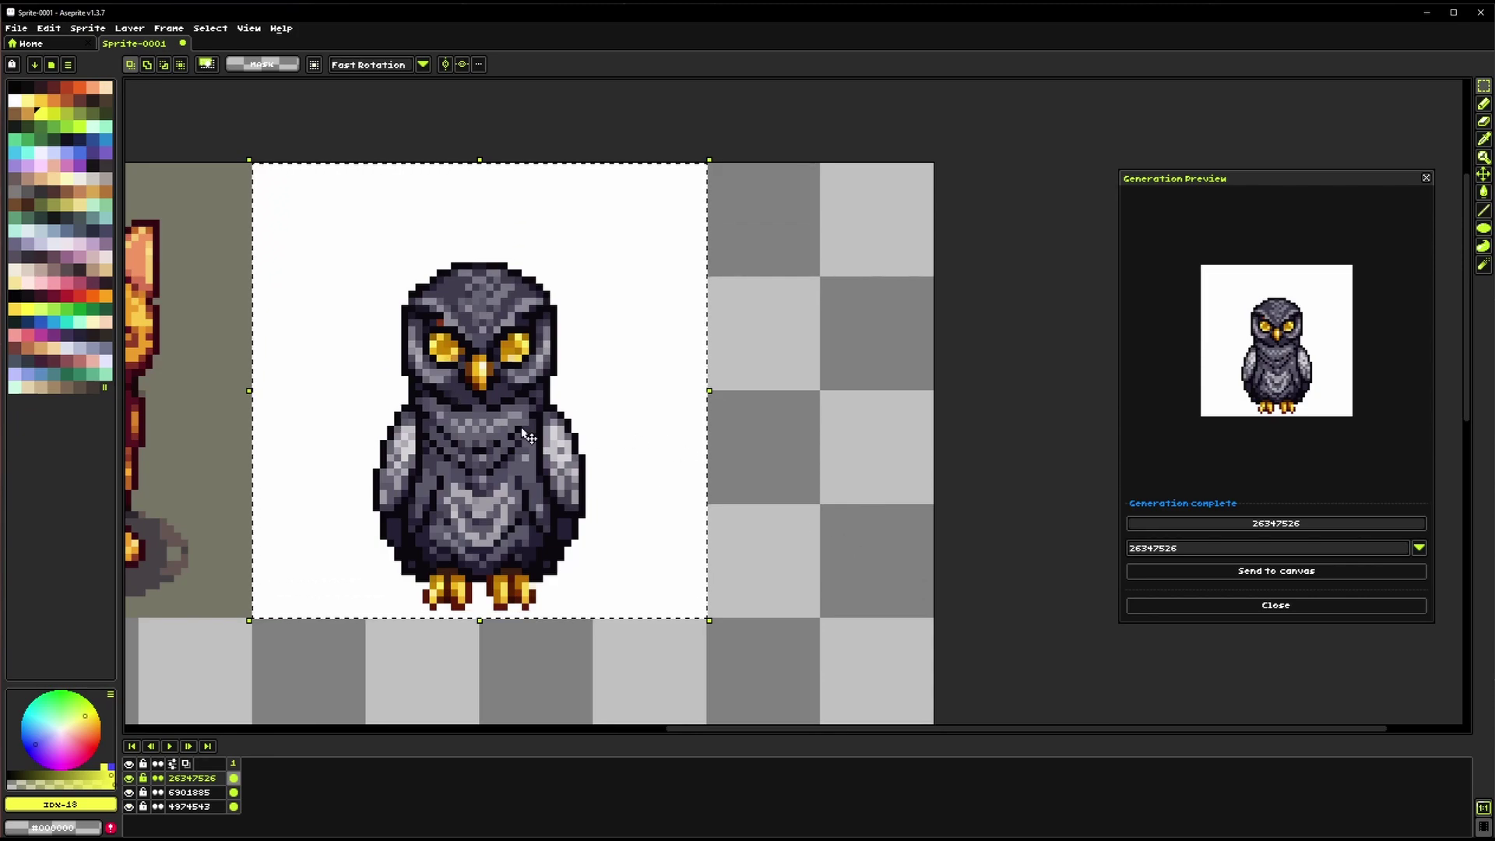
Clear the selection around the generated owl
drag(491, 419, 612, 418)
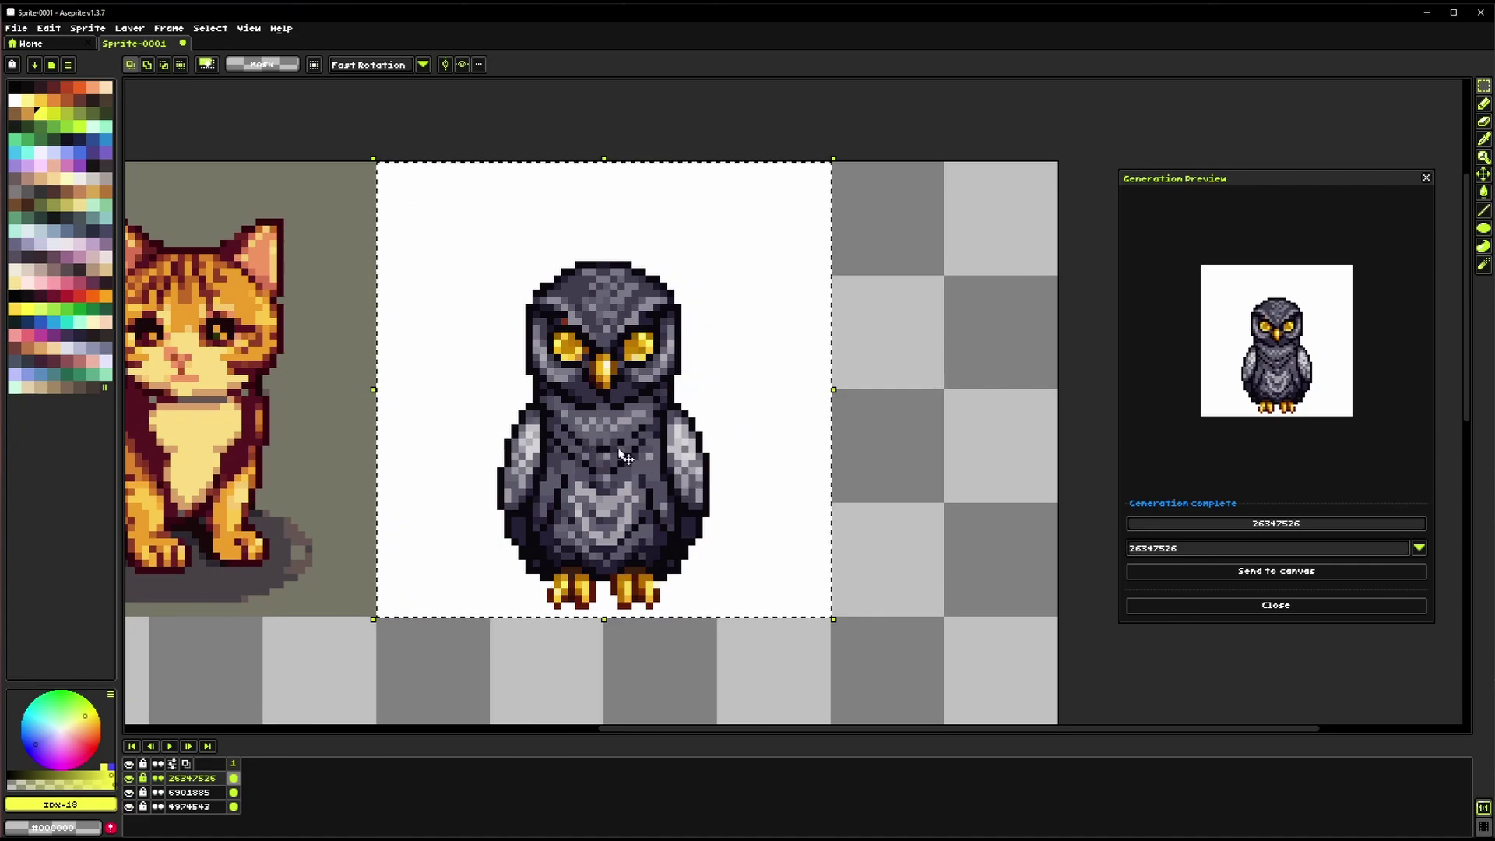
scroll(715, 484, down, 1)
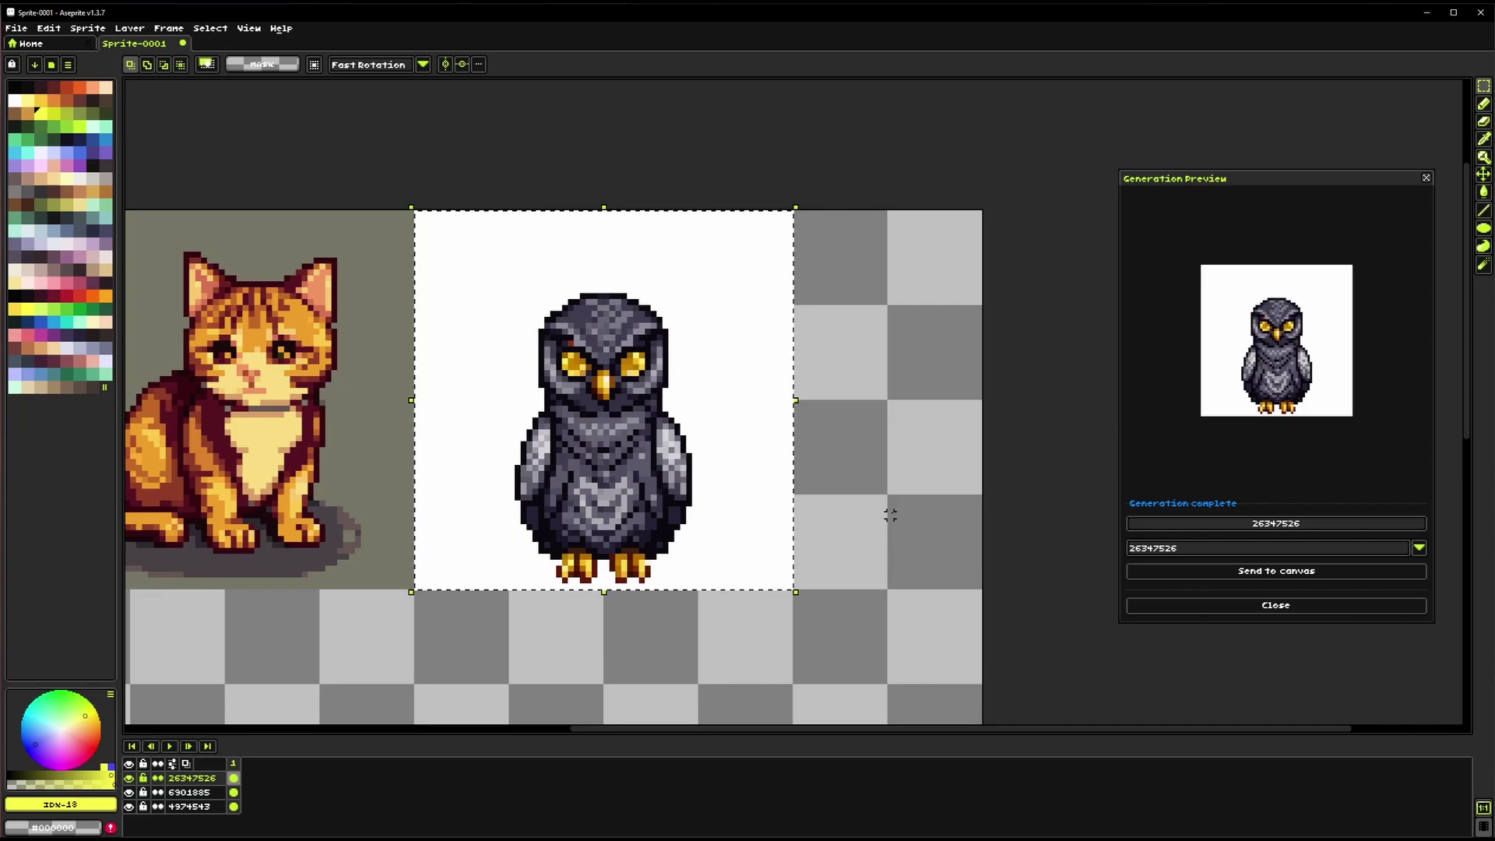
click(824, 479)
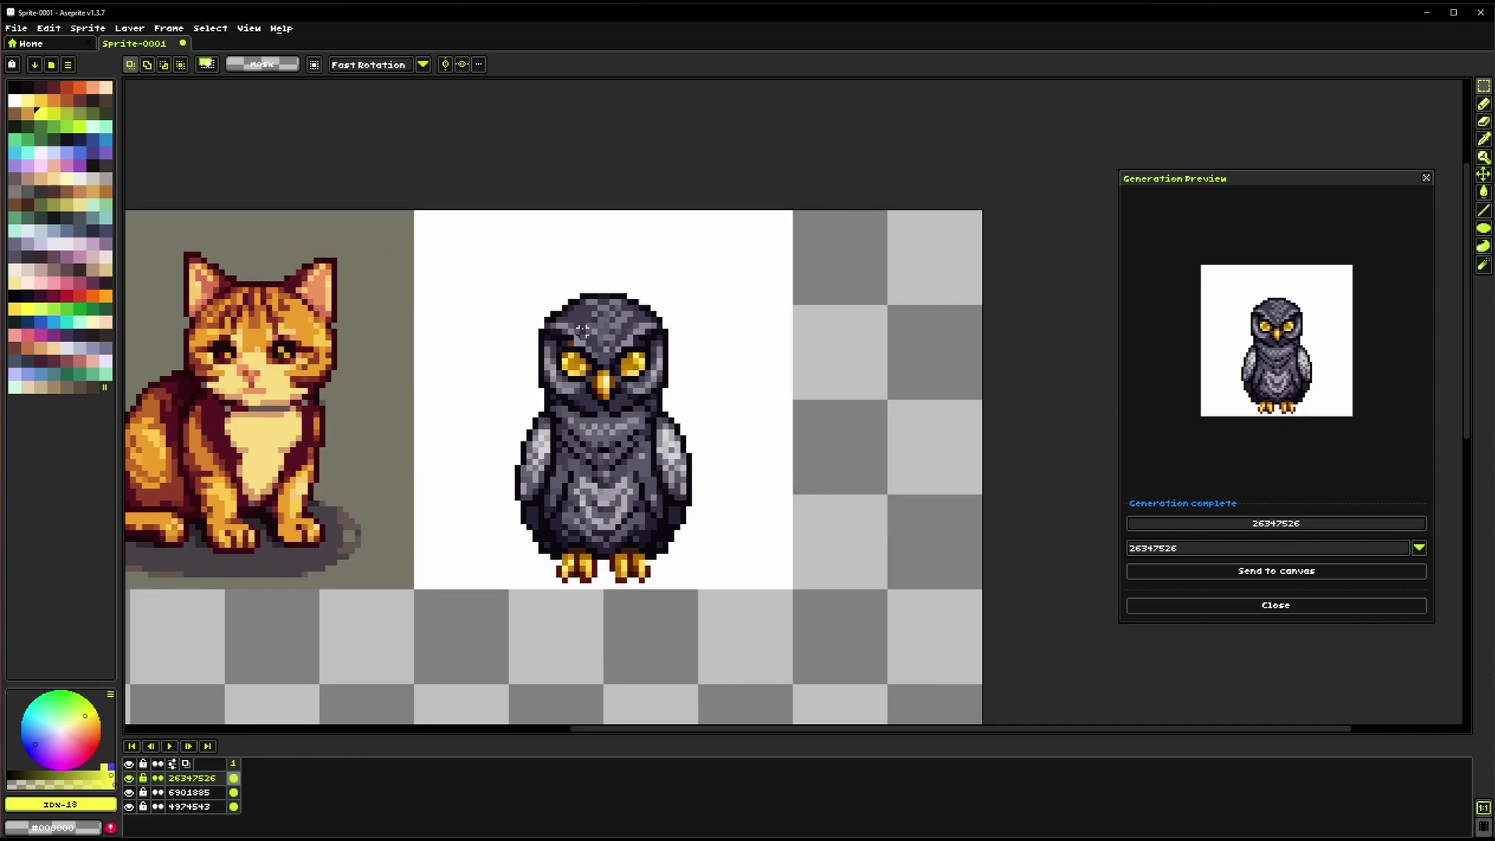
click(87, 28)
mouse_move(129, 92)
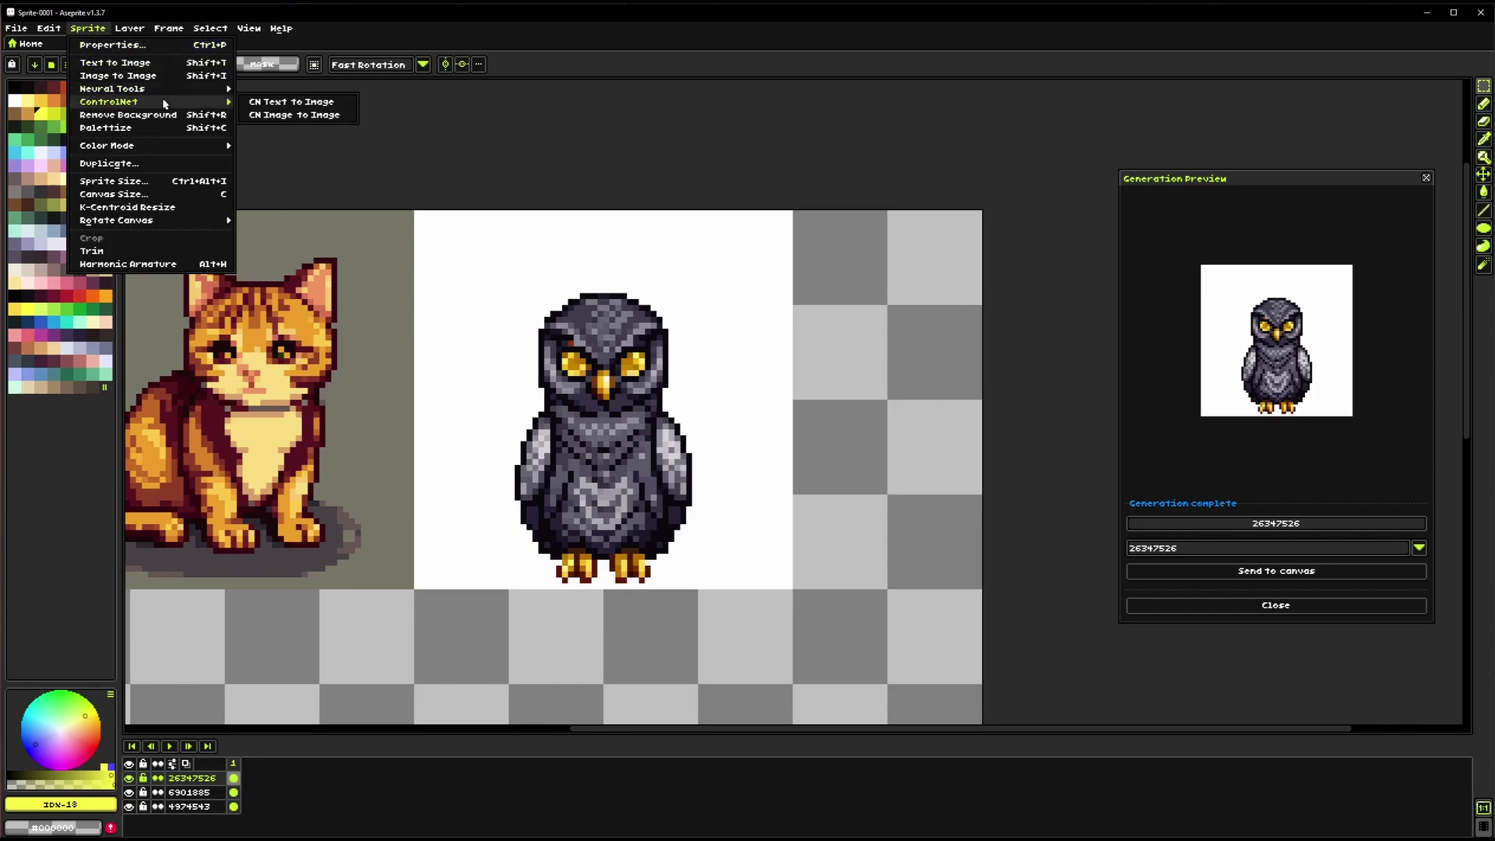
click(511, 355)
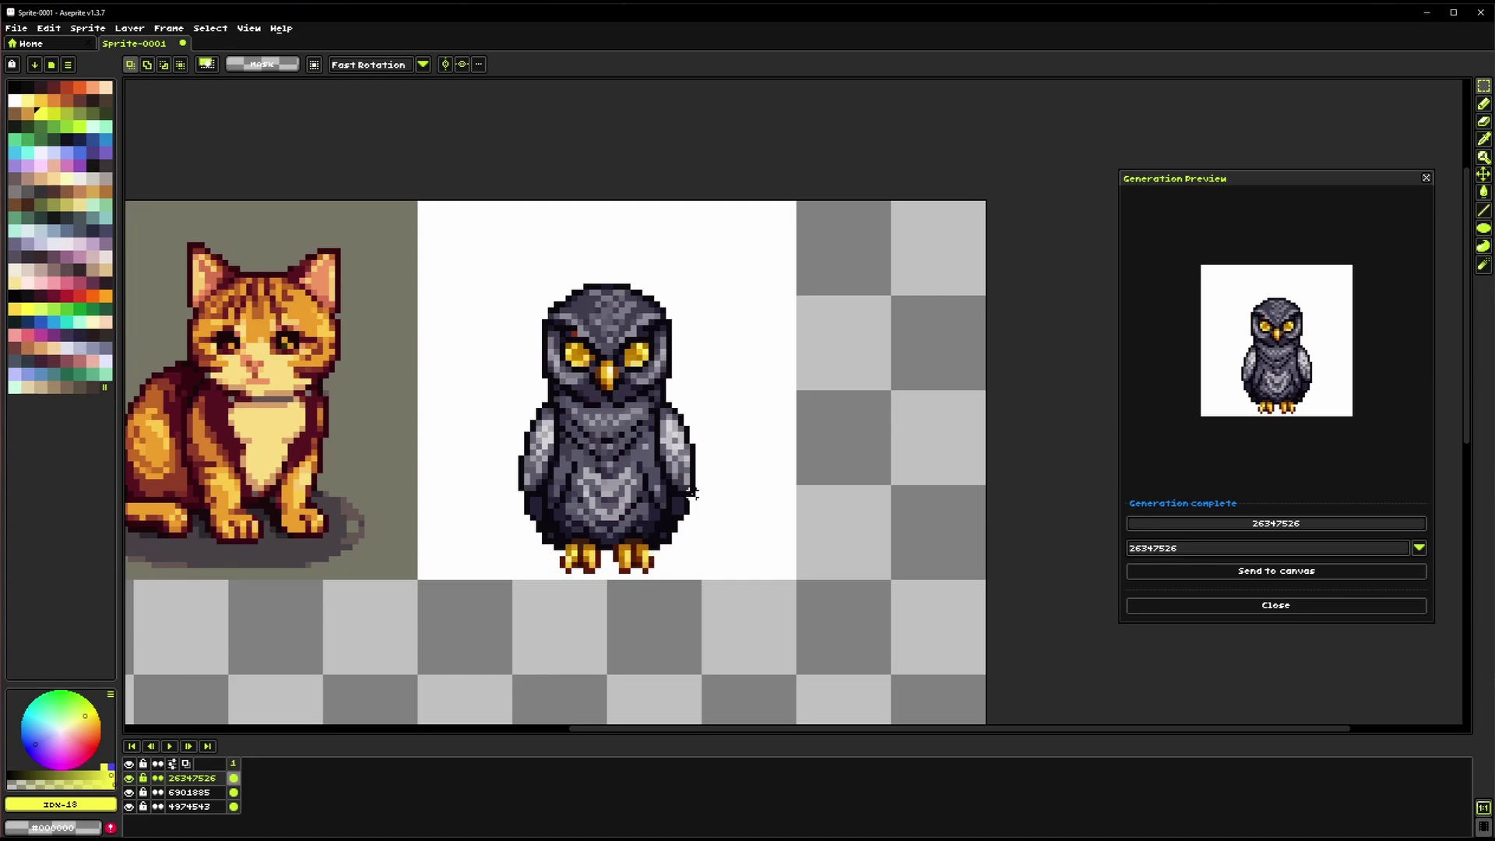
scroll(692, 492, left, 5)
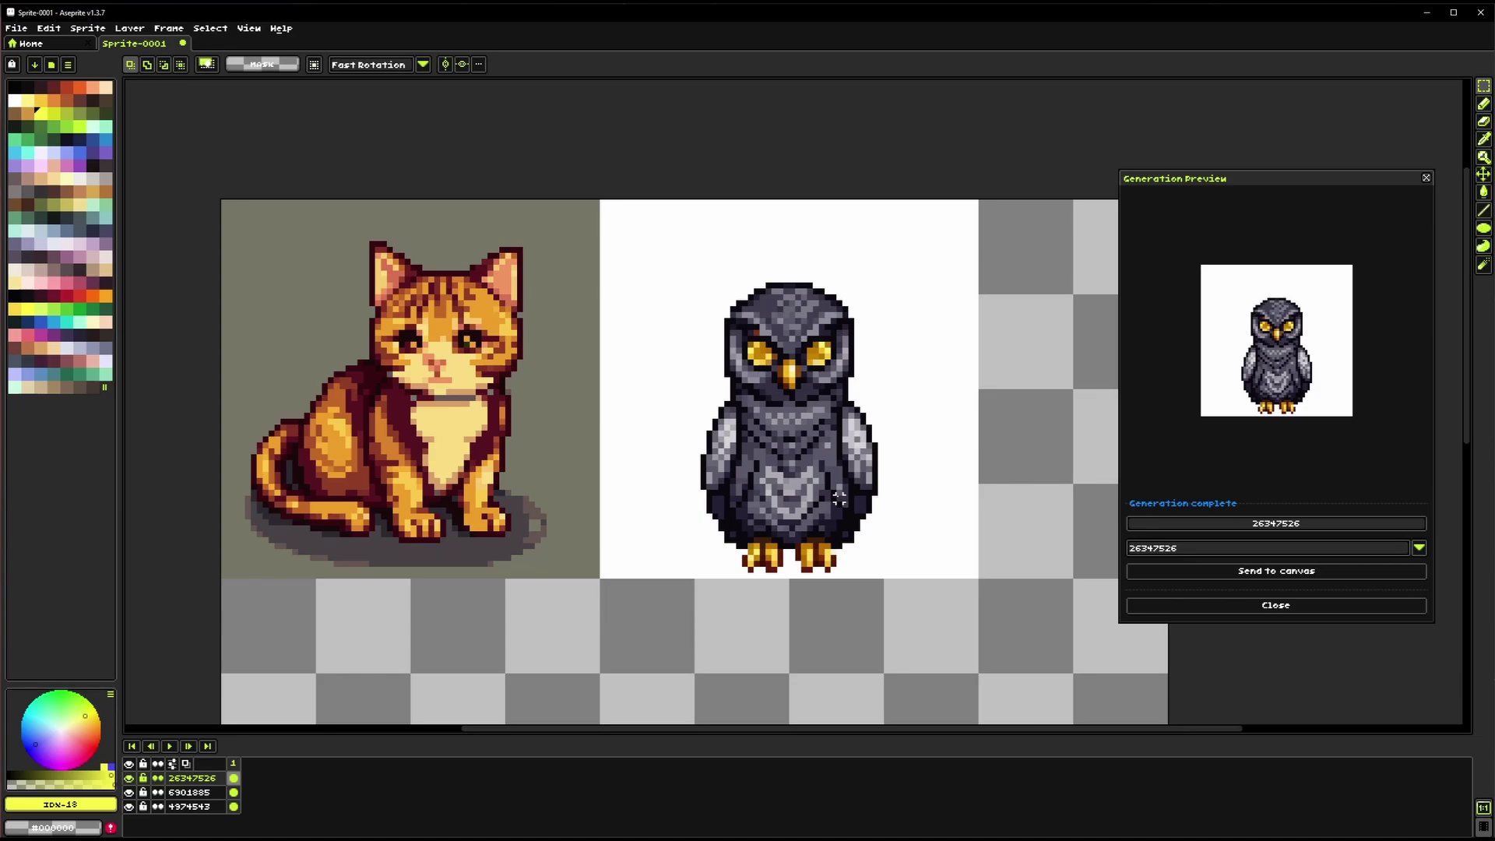
scroll(839, 498, right, 1)
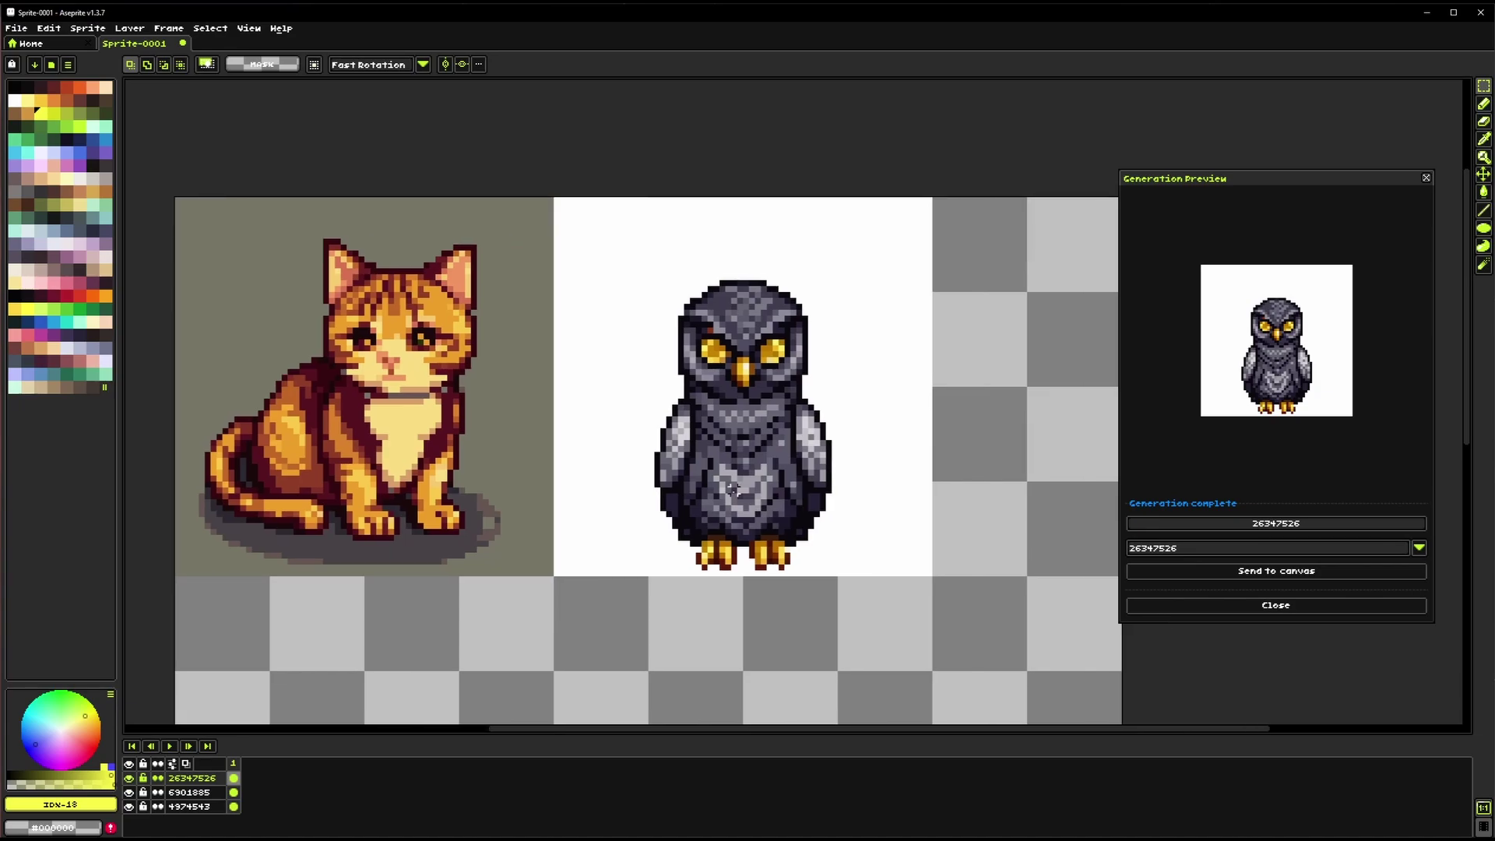